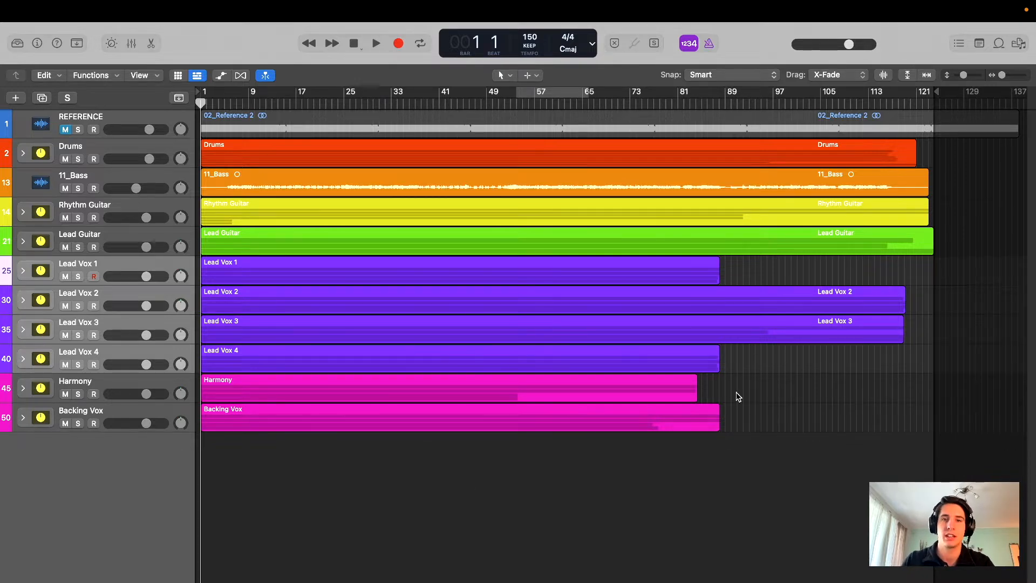
- Switch to the Google Slides lesson to point out "Cleaning EQ for individual tracks", and return to Logic Pro
key(ctrl+Right)
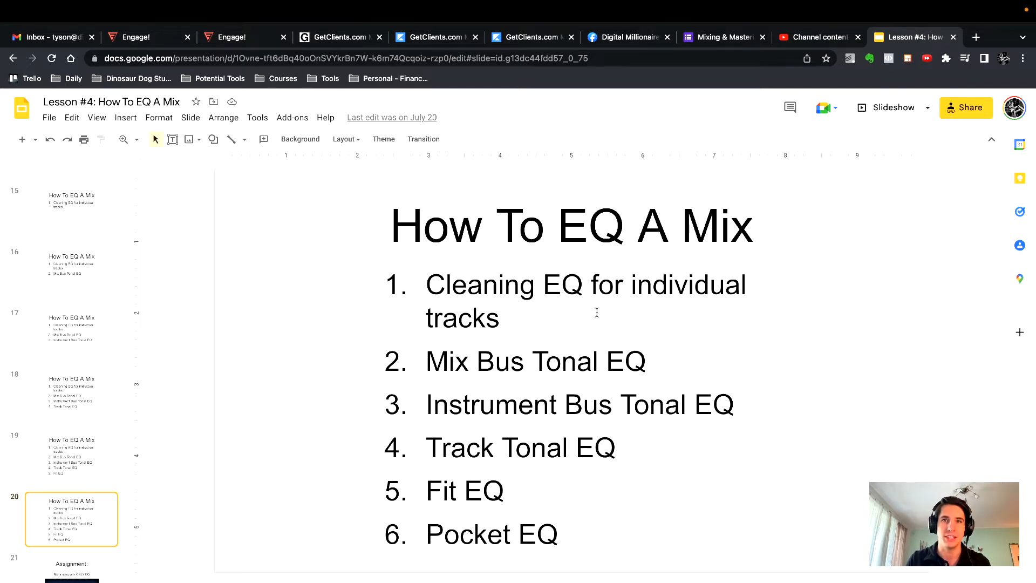
click(596, 313)
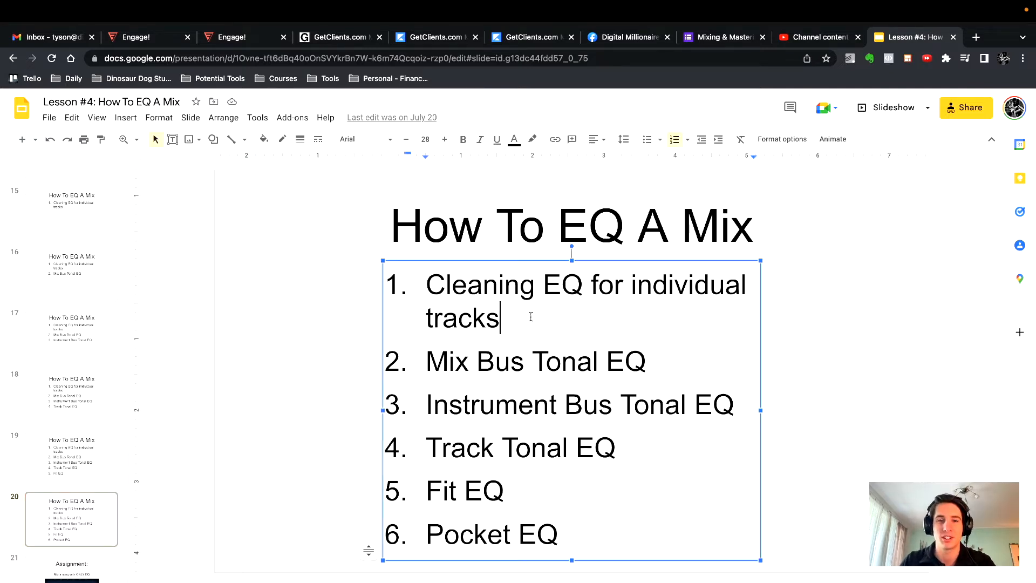
drag(531, 316, 415, 276)
click(896, 318)
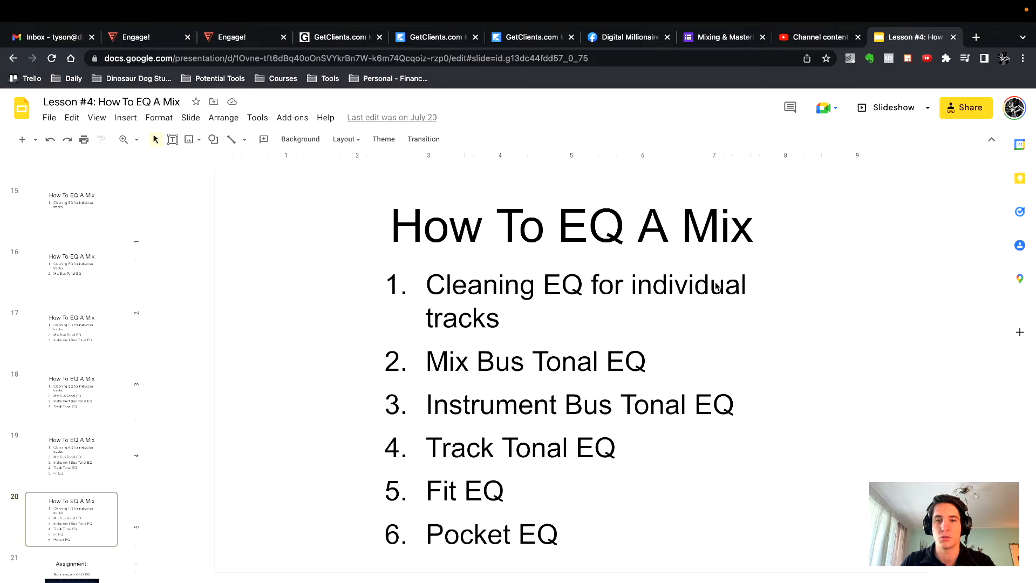
click(502, 317)
key(ctrl+Left)
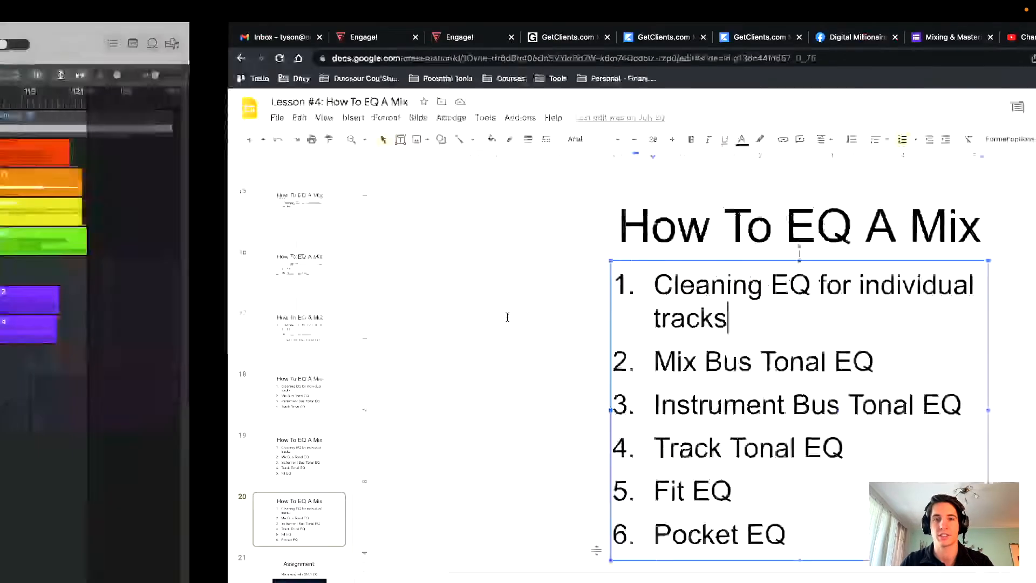
- Expand the Drums track stack to show its individual tracks and select the 01_KICK IN_1 region
click(131, 147)
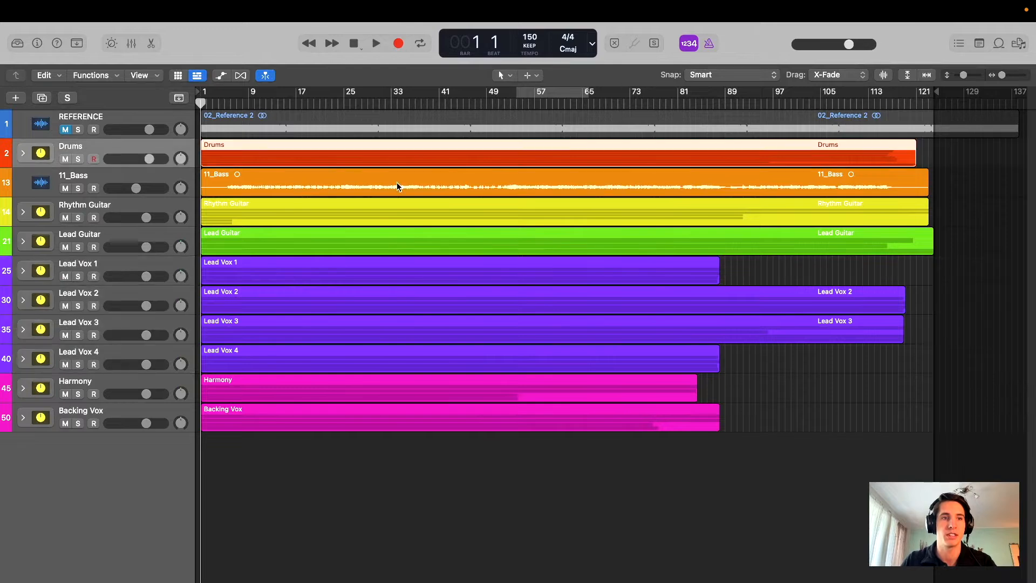
click(797, 404)
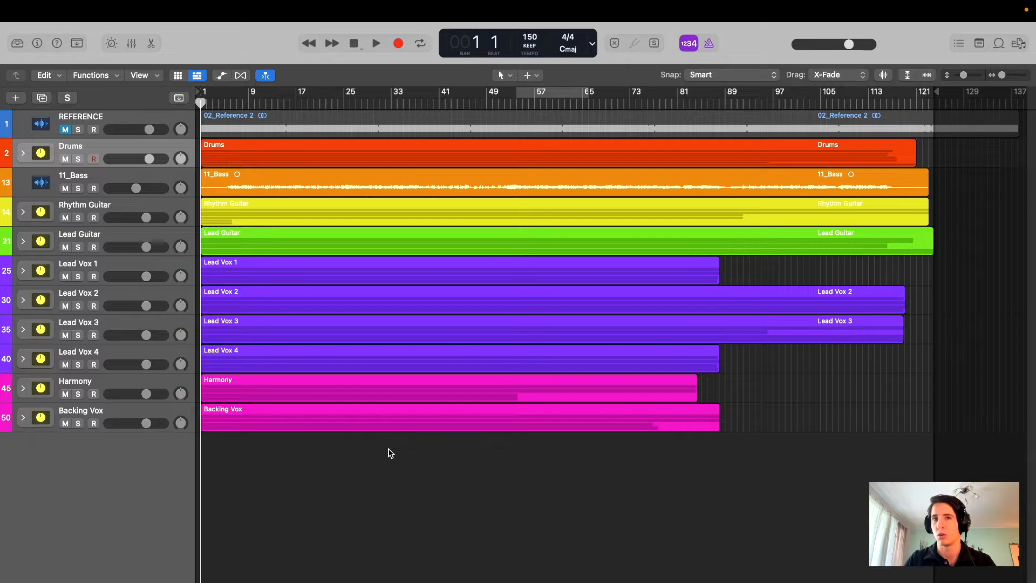
click(23, 153)
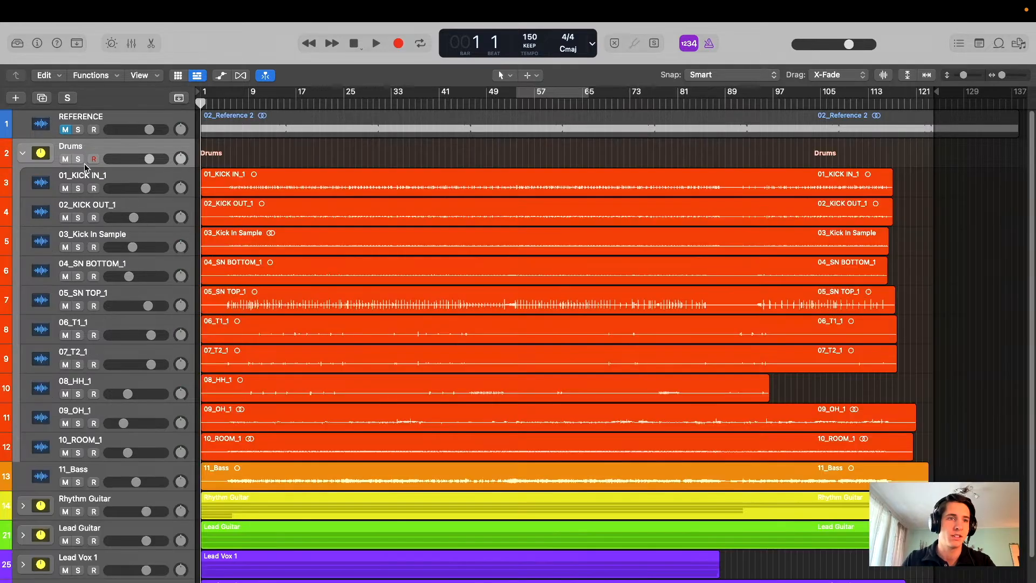
click(299, 171)
scroll(340, 286, down, 5)
scroll(341, 303, up, 5)
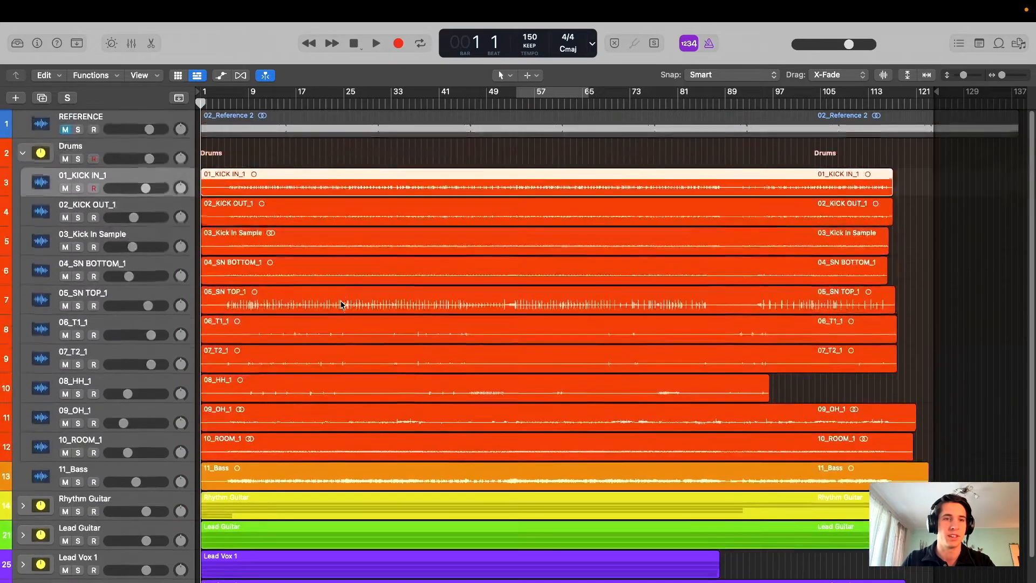
- Play the full mix from bar 5 for a few bars and return the playhead to bar 5
click(262, 156)
click(223, 101)
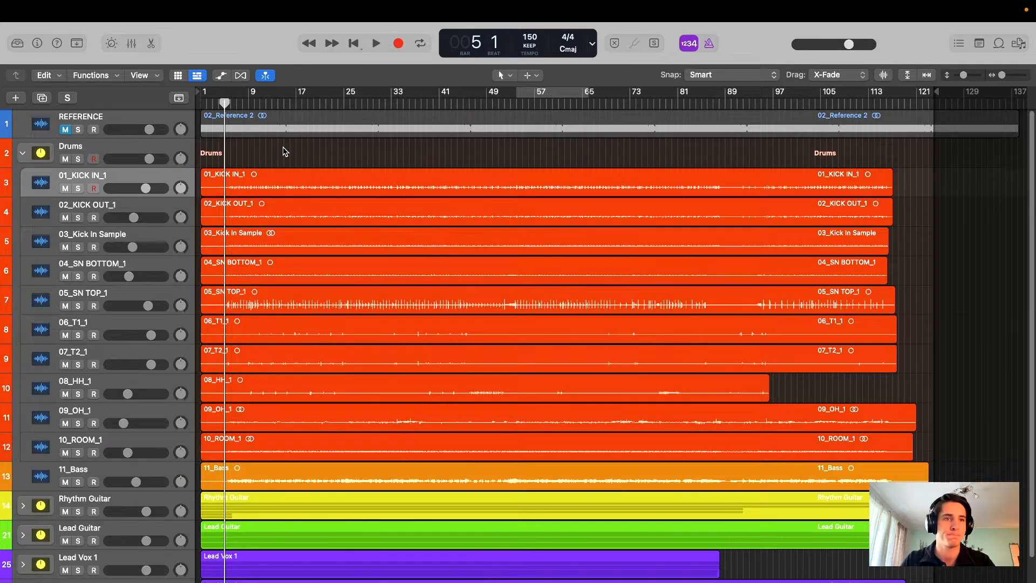
key(space)
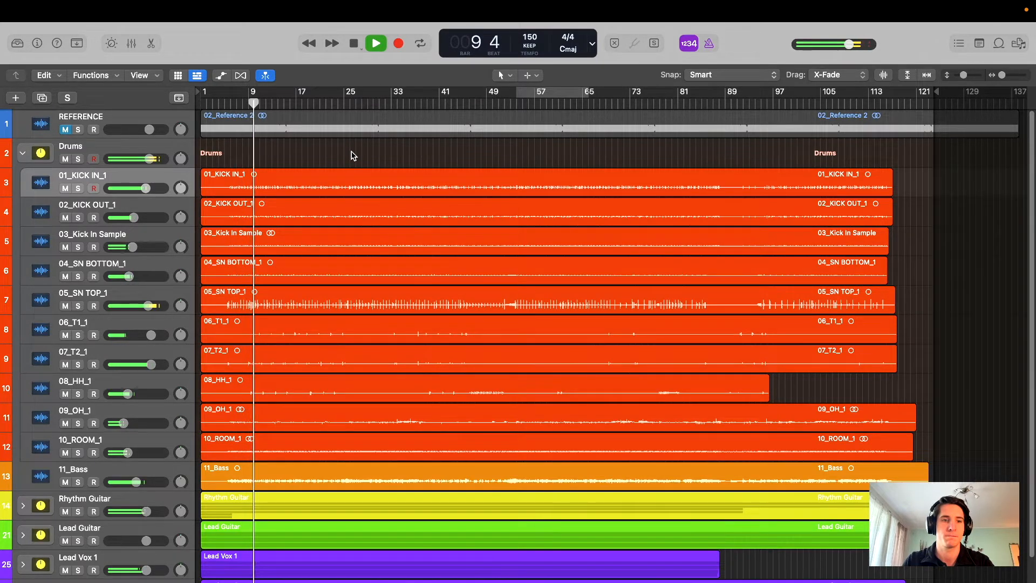
key(space)
drag(261, 103, 225, 106)
- Show the mixer and insert a Channel EQ on the 01_KICK IN_1 track
click(93, 193)
scroll(359, 358, down, 5)
scroll(350, 344, up, 5)
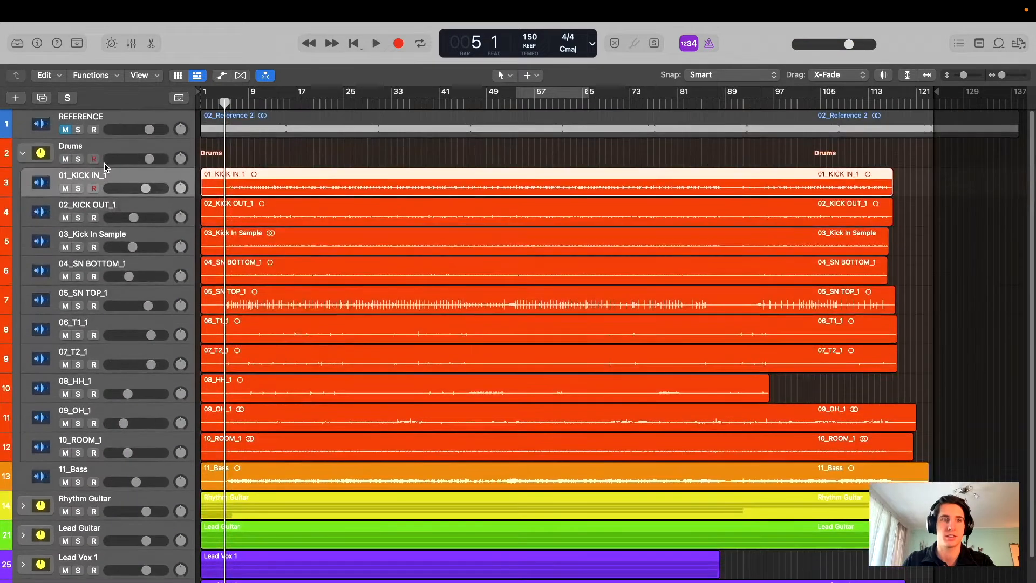
click(132, 44)
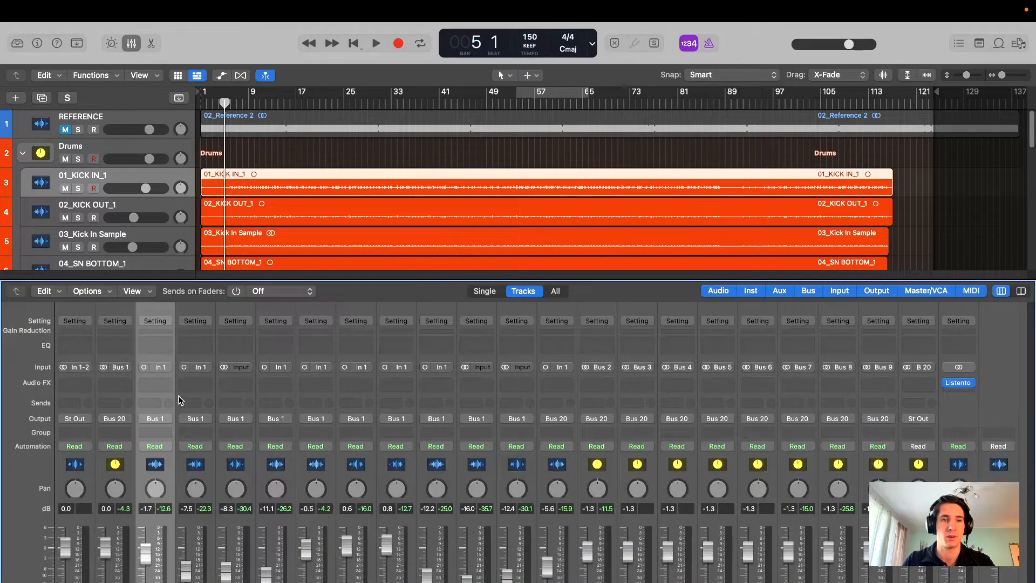
click(154, 343)
- Audition 01_KICK IN_1 soloed while watching its EQ analyzer, and close the EQ with the track unsoloed
key(space)
key(s)
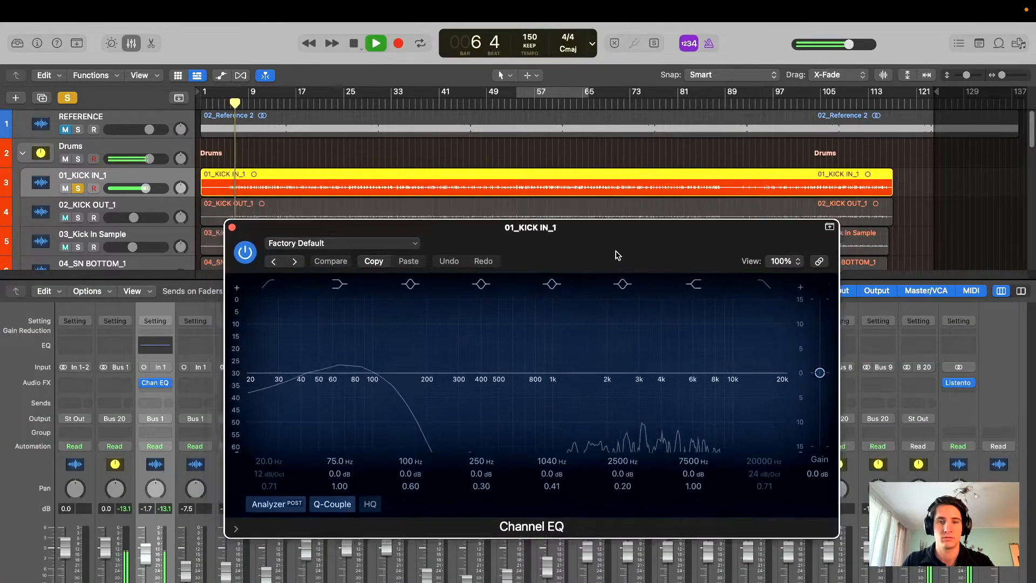
drag(620, 262, 615, 251)
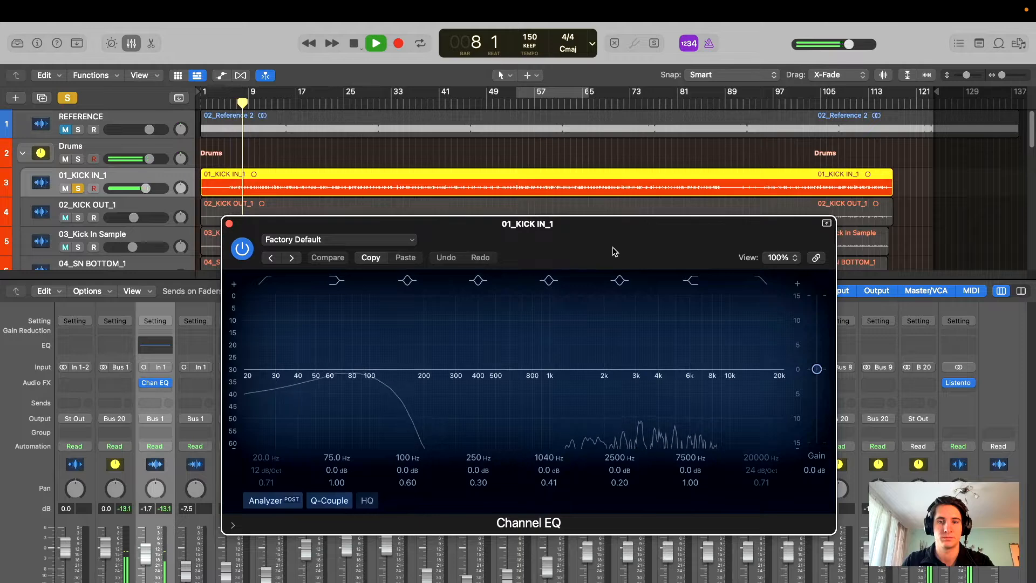
drag(541, 244, 554, 260)
key(XF86AudioRaiseVolume)
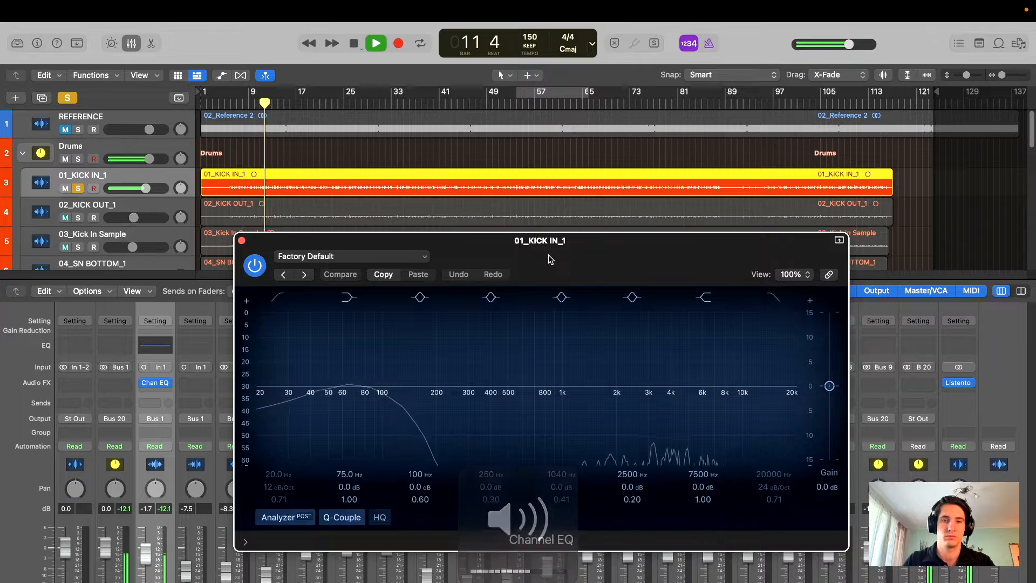
drag(550, 260, 511, 264)
mouse_move(609, 266)
mouse_down()
mouse_move(618, 277)
mouse_move(621, 263)
mouse_up()
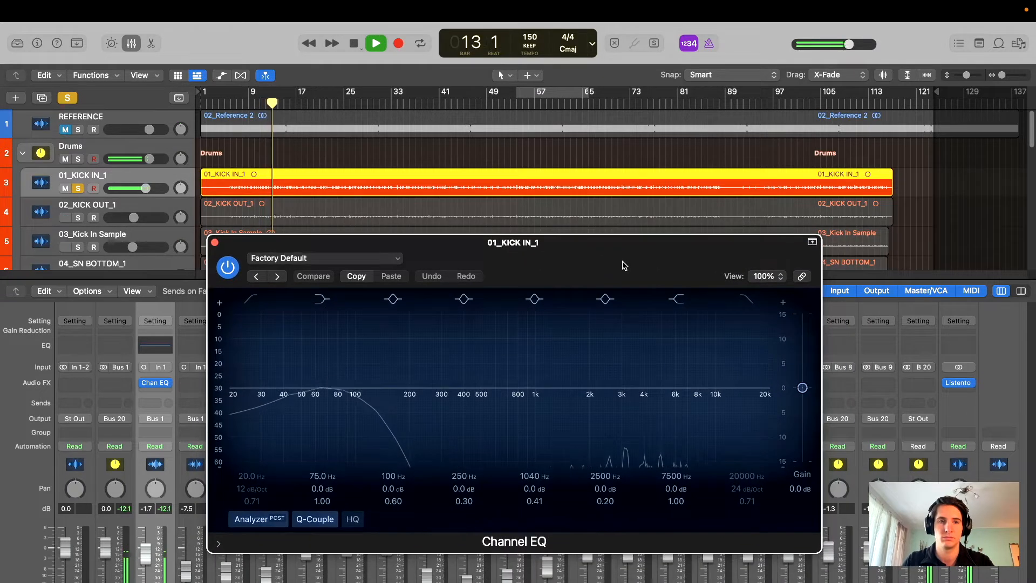
key(space)
click(77, 188)
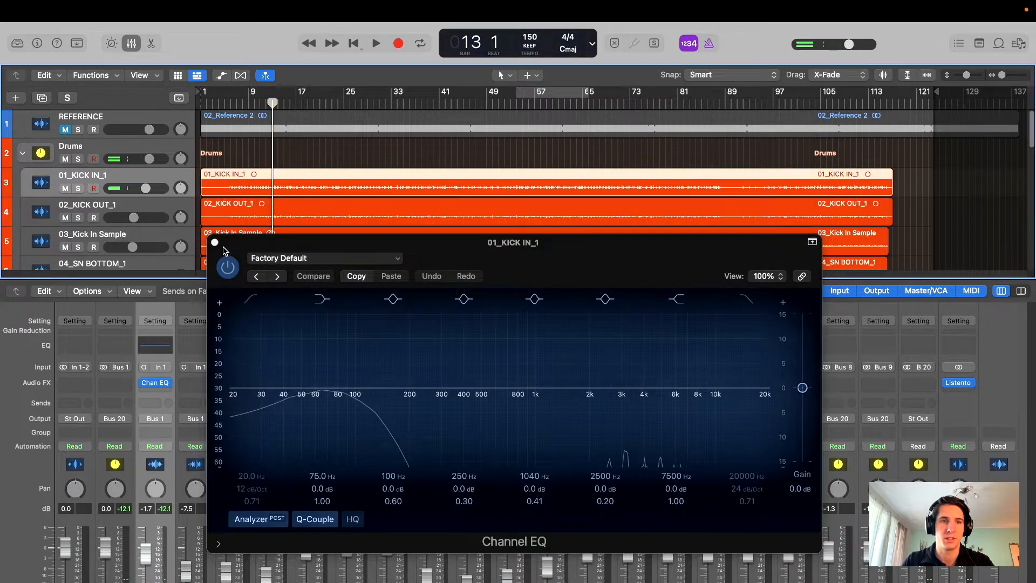
click(214, 241)
- Insert a Channel EQ on 02_KICK OUT_1 and play the track soloed
scroll(266, 203, down, 5)
scroll(266, 202, up, 5)
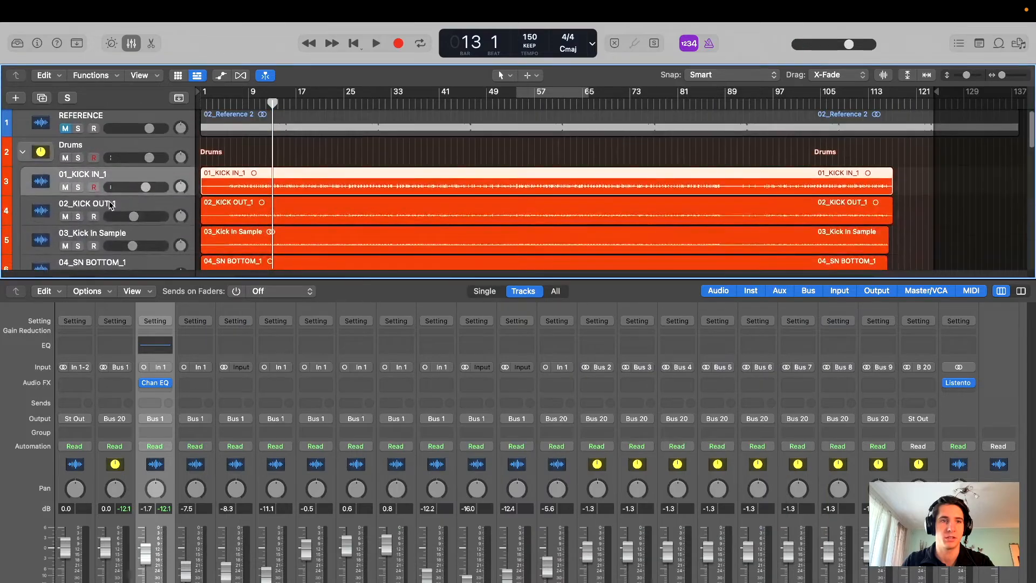
click(79, 216)
click(196, 350)
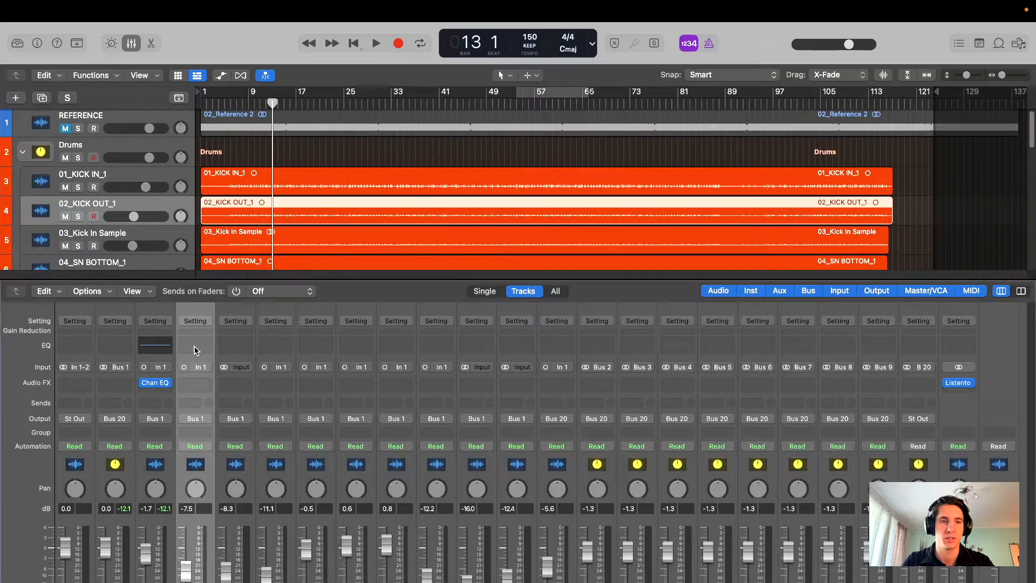
drag(720, 180, 583, 234)
key(s)
key(space)
- Sweep a narrow boost through the kick out's low mids and cut 432 Hz by 10.4 dB with a Q of 2.90
drag(445, 360, 495, 253)
drag(482, 474, 481, 521)
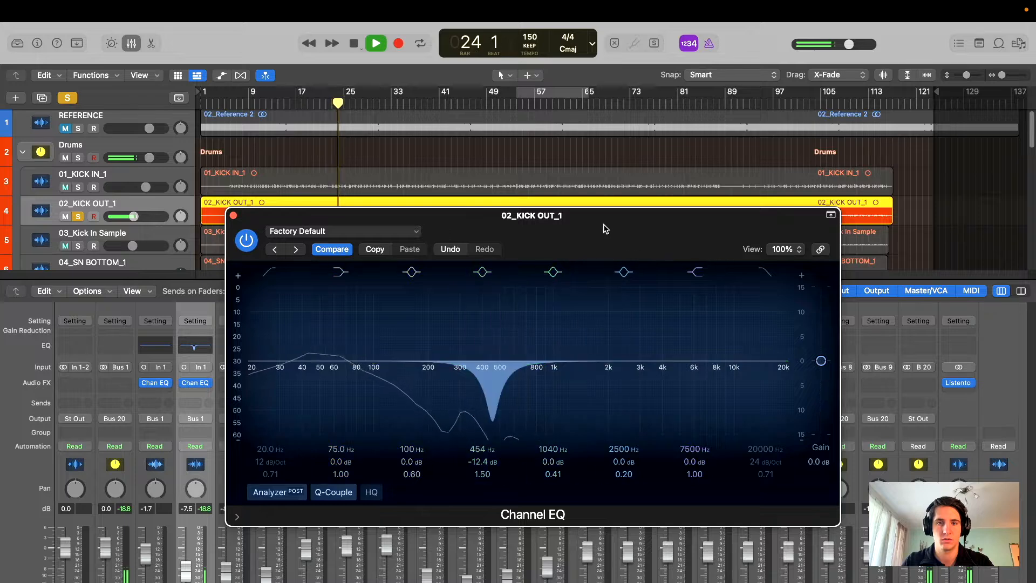
drag(333, 219, 331, 224)
drag(482, 480, 481, 458)
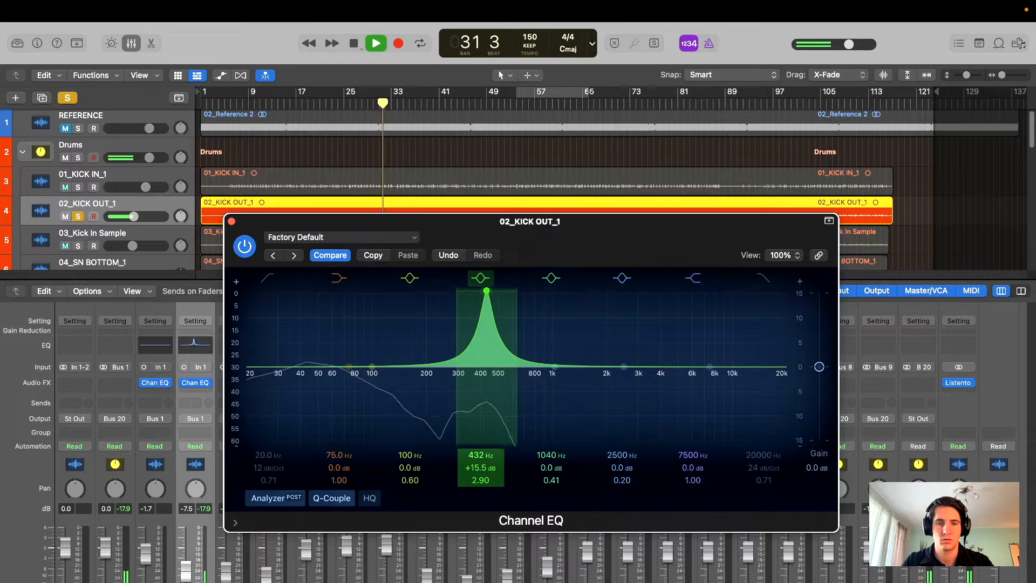
drag(481, 467, 481, 487)
drag(456, 222, 467, 208)
- Enable a 12 dB/Oct low cut at 30 Hz on 02_KICK OUT_1, and stop playback and close its EQ
click(279, 265)
drag(261, 358, 290, 367)
drag(595, 215, 569, 236)
key(space)
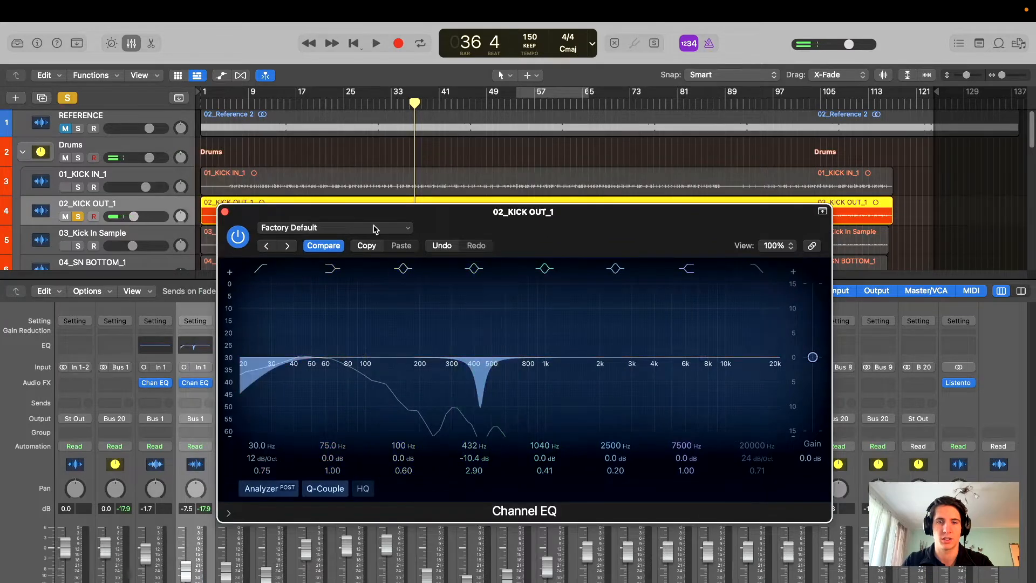
click(224, 212)
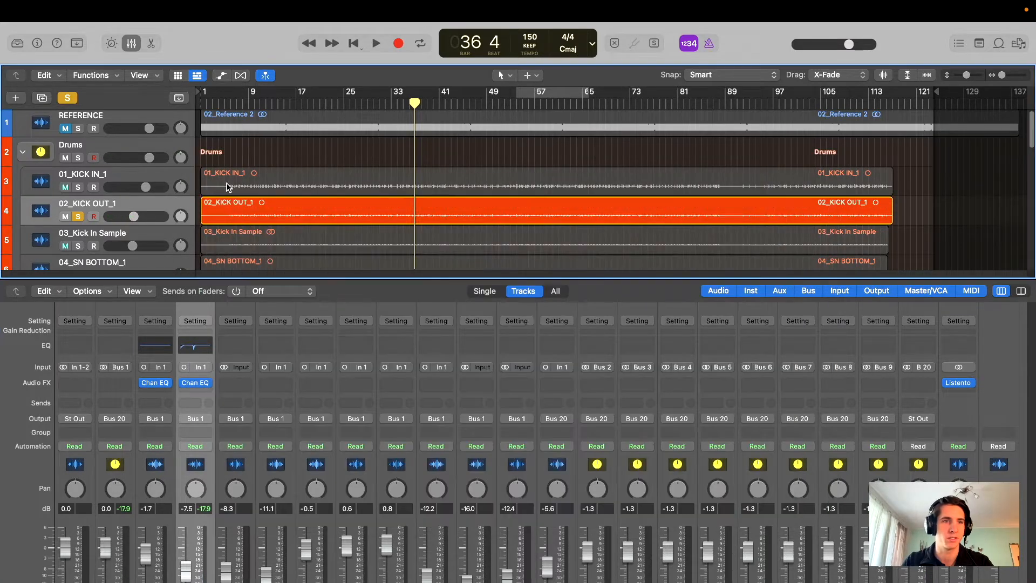
- Unsolo 02_KICK OUT_1 and play 03_Kick In Sample soloed
scroll(254, 150, down, 3)
scroll(69, 182, up, 1)
key(s)
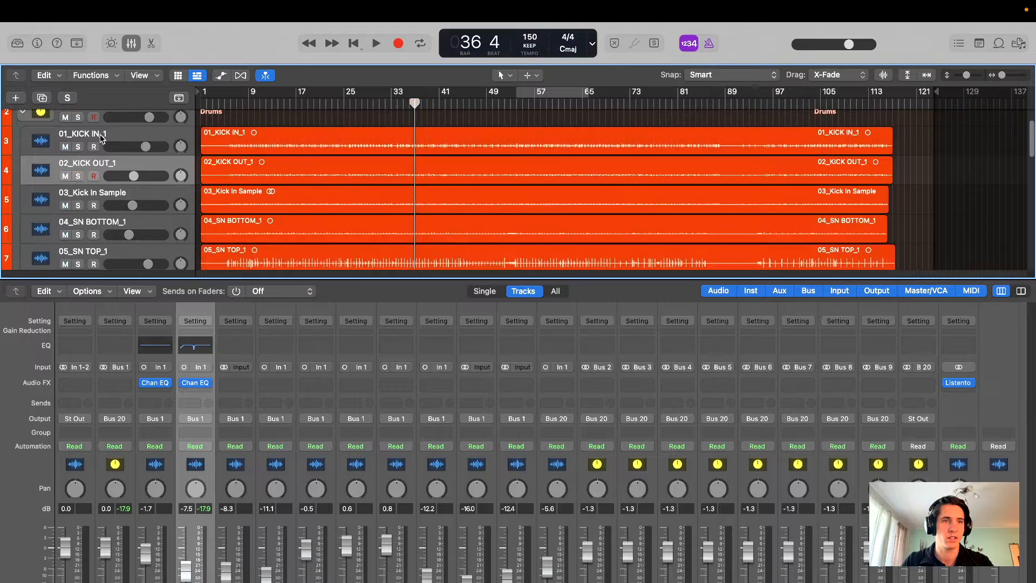
click(172, 200)
key(s)
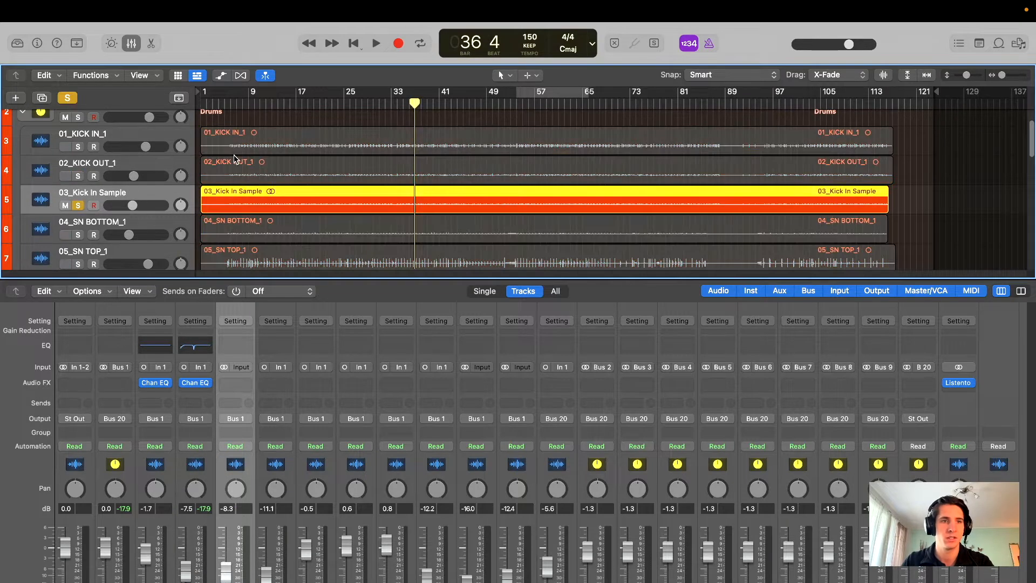
key(space)
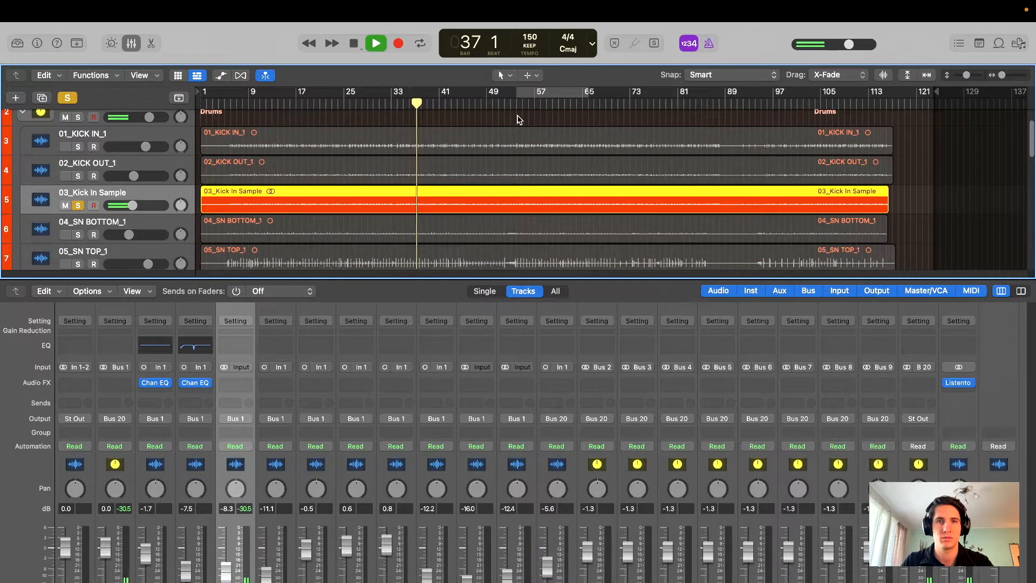
- Shift the cycle range in the ruler to start at about bar 57
click(541, 92)
drag(540, 93, 571, 91)
click(570, 91)
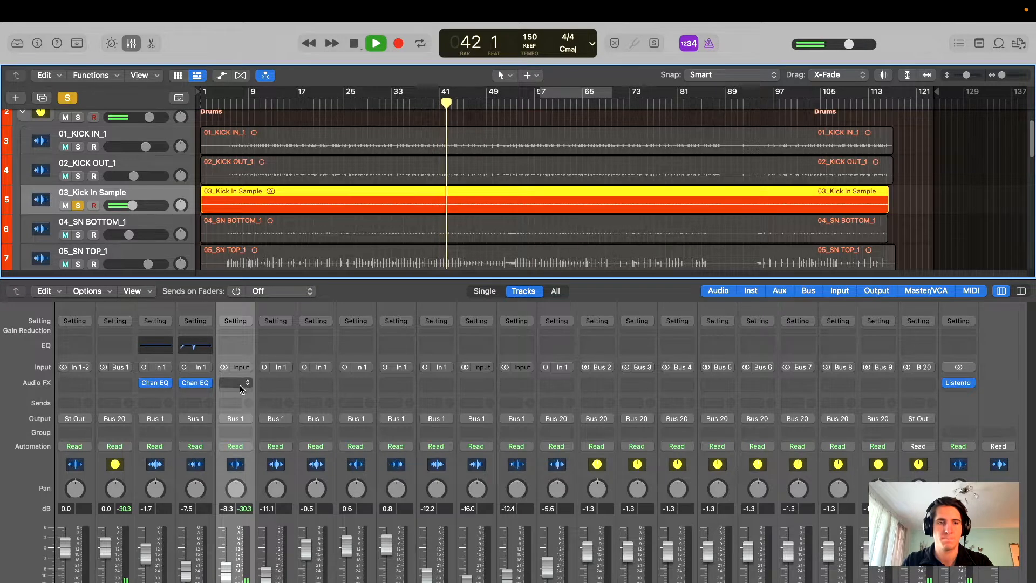
click(237, 335)
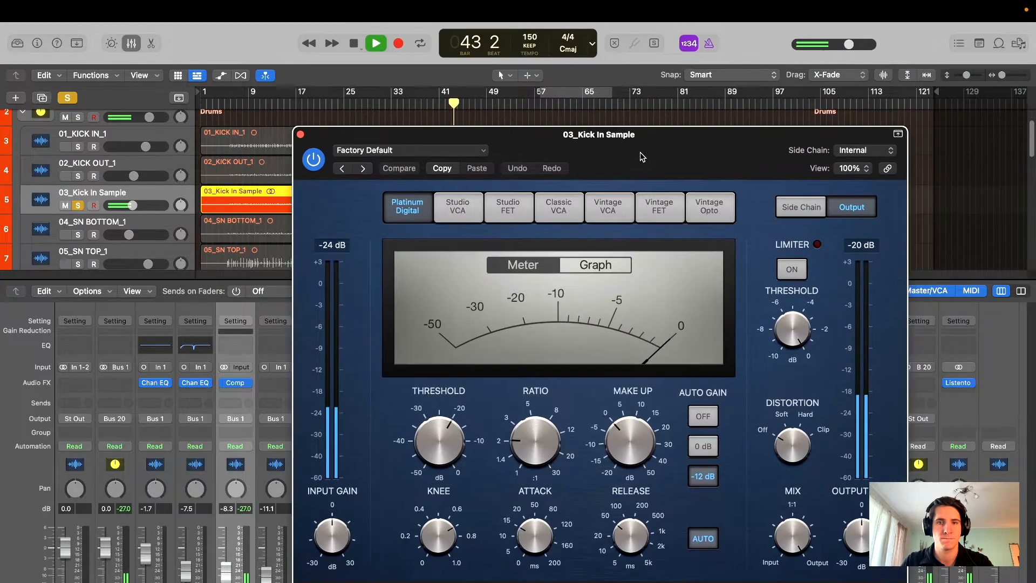
click(300, 134)
click(236, 382)
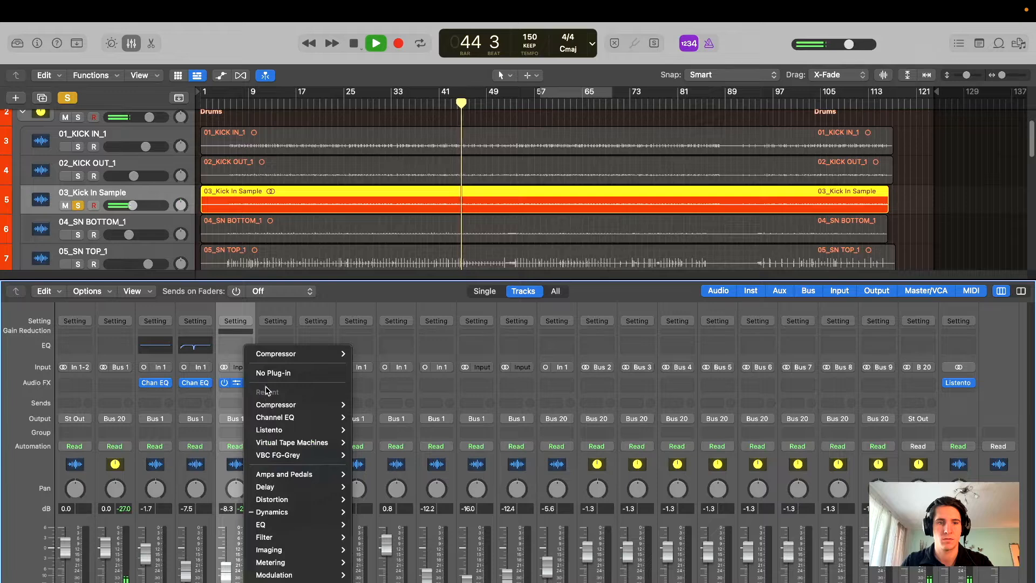
- Insert a Channel EQ on 03_Kick In Sample to check its spectrum, and close it with playback stopped and the track unsoloed
click(227, 352)
drag(689, 185, 609, 166)
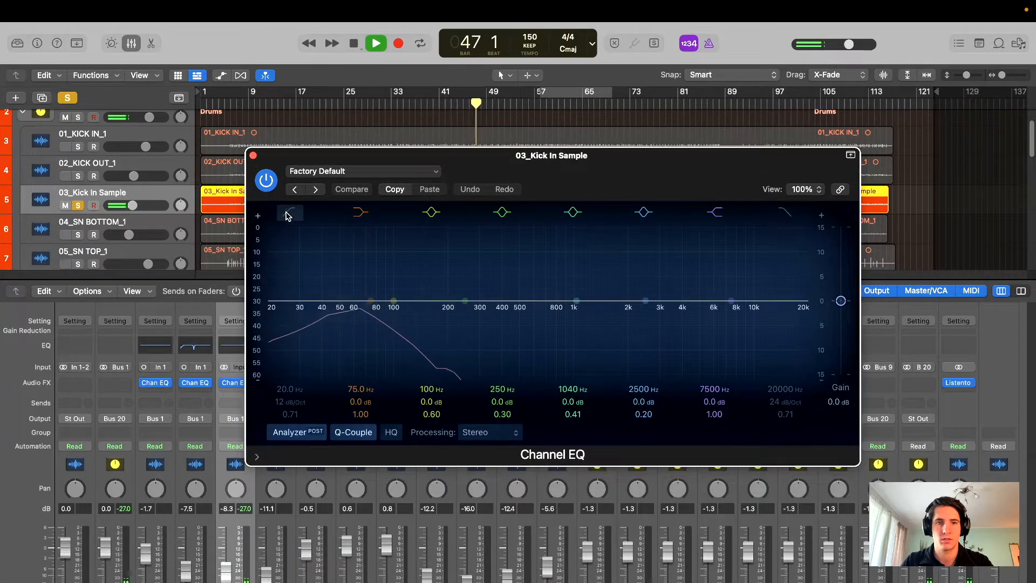
click(254, 156)
key(space)
click(78, 205)
- Play 04_SN BOTTOM_1 soloed and insert a Channel EQ on it
scroll(97, 187, down, 2)
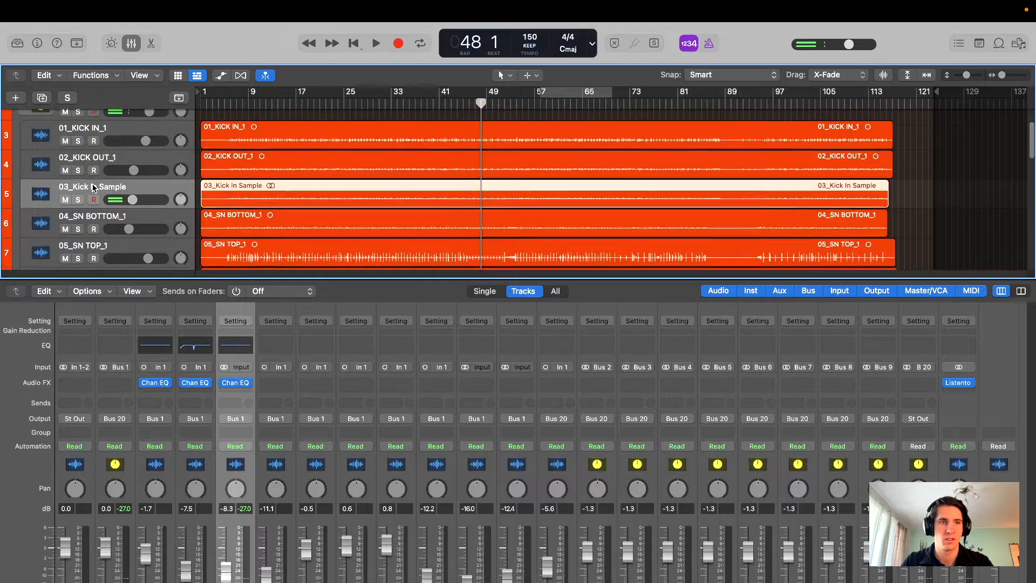
click(120, 187)
key(s)
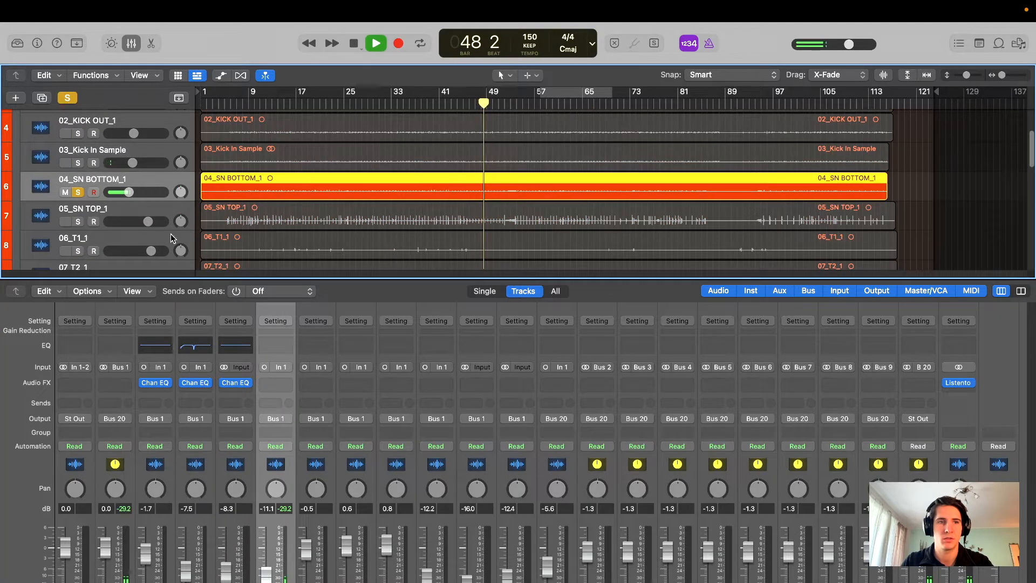
click(275, 345)
drag(705, 223, 667, 224)
- Enable a 12 dB/Oct low cut on 04_SN BOTTOM_1 at 87 Hz with a Q of 0.75
click(331, 233)
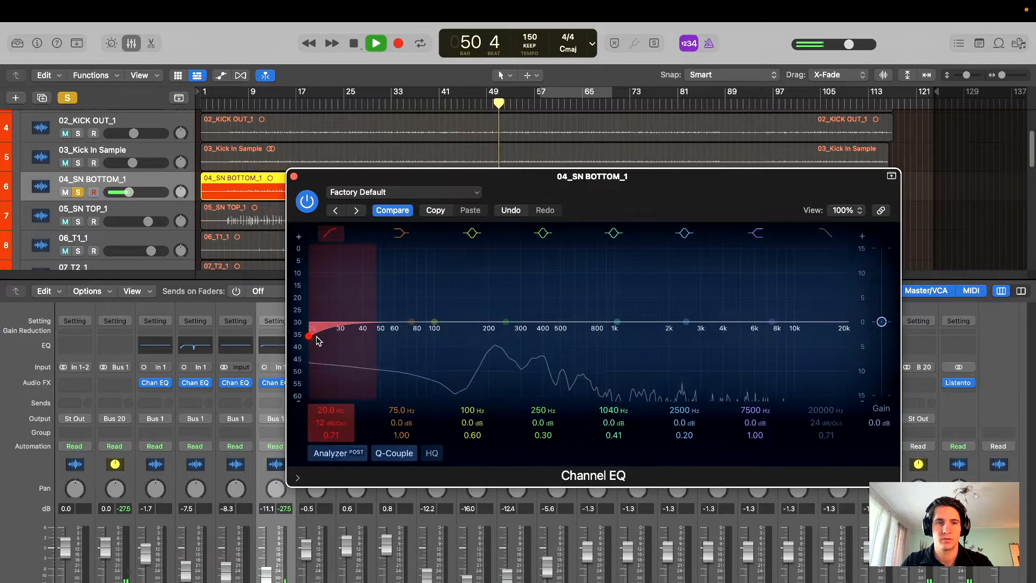
key(space)
drag(312, 335, 425, 335)
drag(659, 223, 606, 226)
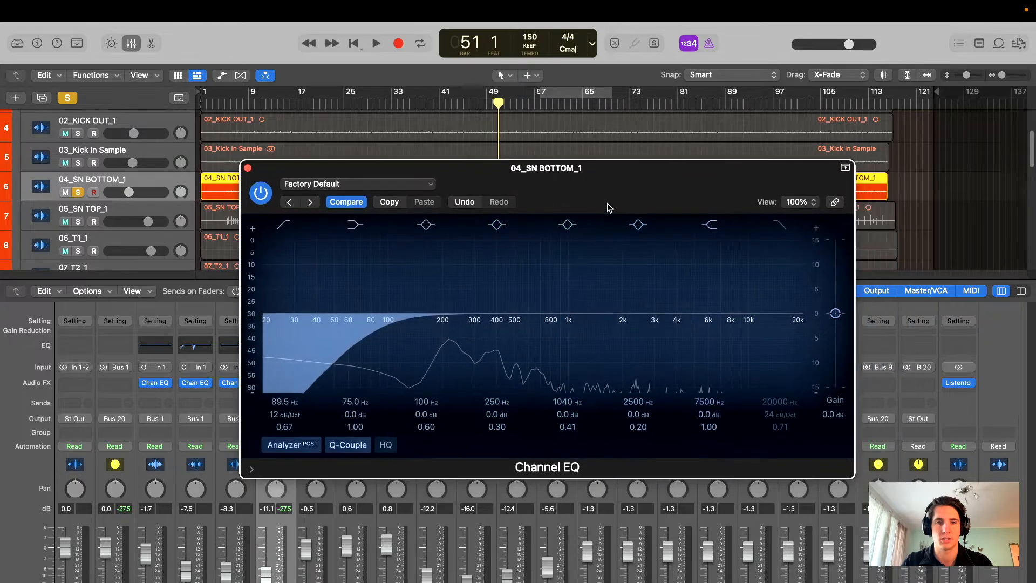
key(space)
drag(379, 346, 373, 336)
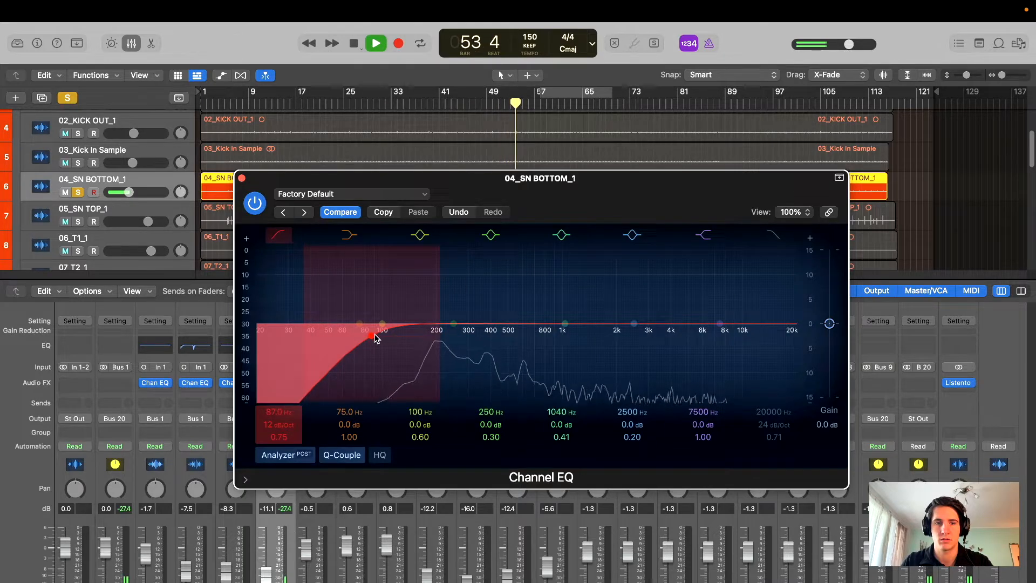
- Move the 250 Hz band of 04_SN BOTTOM_1's EQ to 625 Hz with a Q of 6.20, with playback stopped
drag(601, 201, 581, 191)
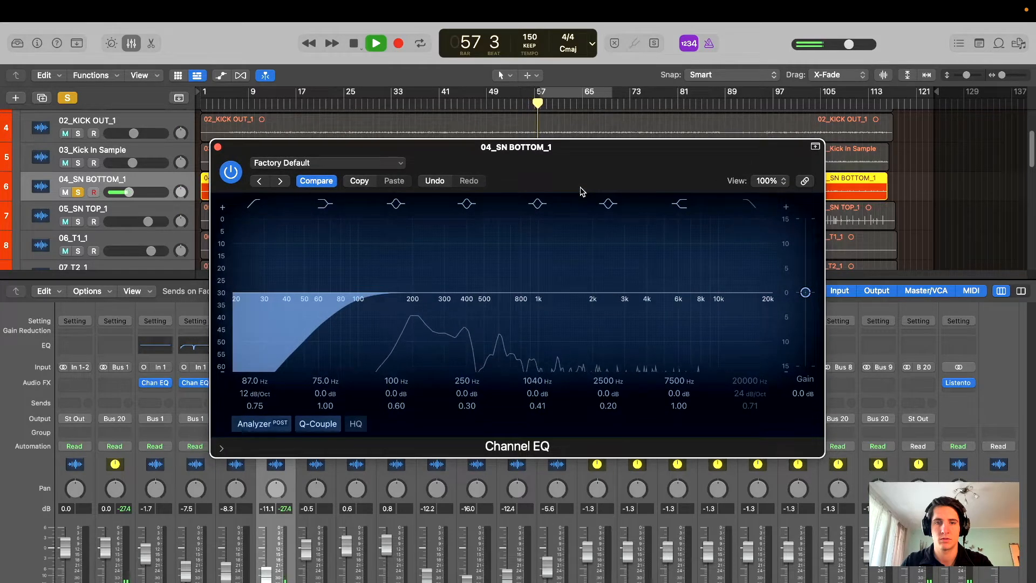
drag(583, 175, 578, 186)
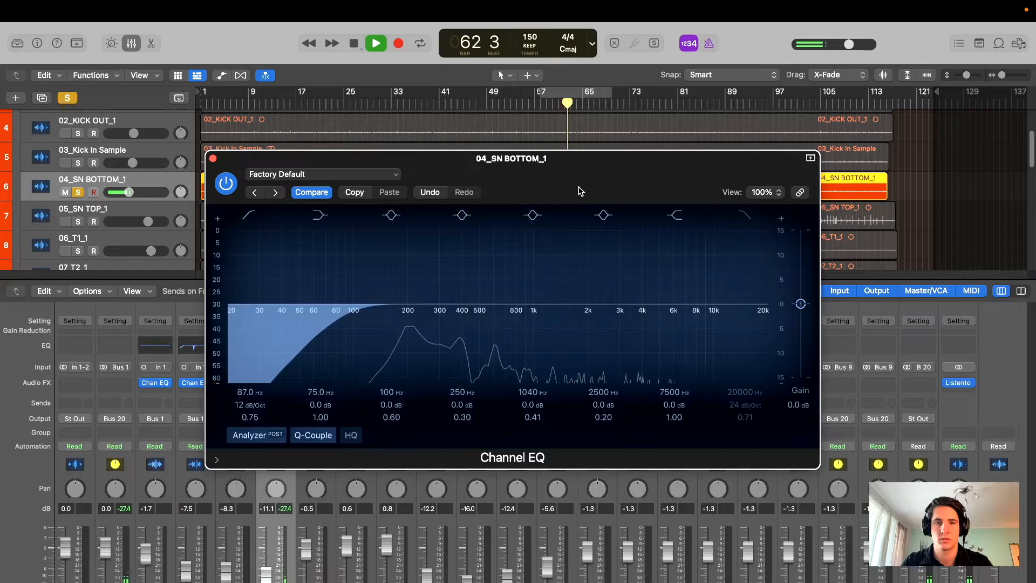
key(space)
drag(421, 300, 453, 306)
scroll(494, 301, up, 10)
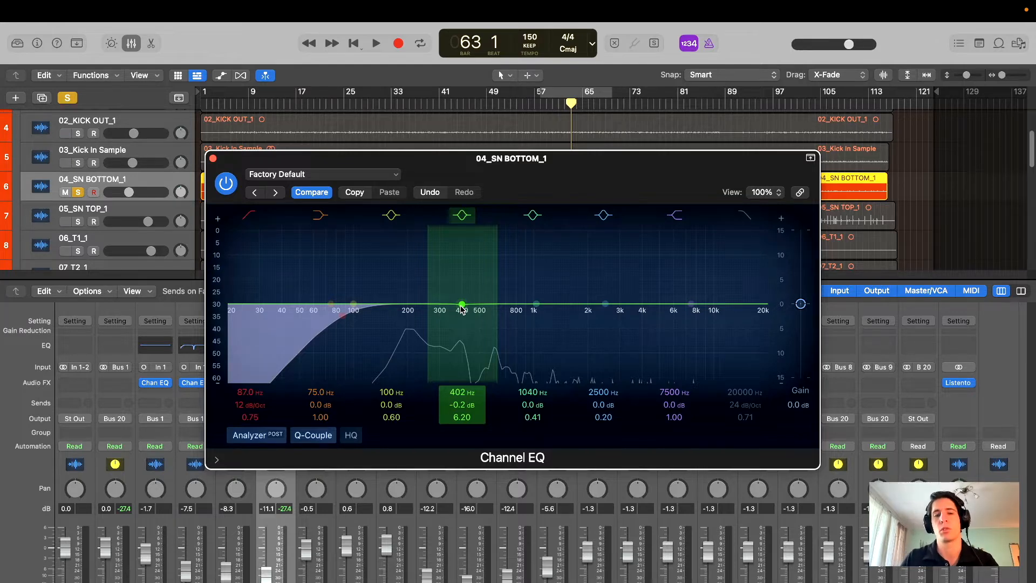
drag(463, 308, 493, 306)
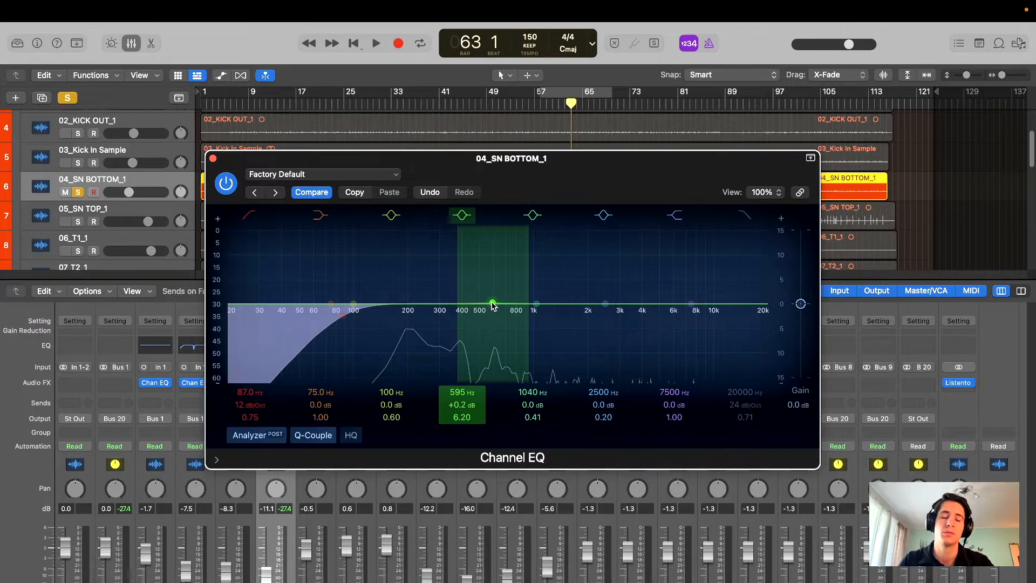
mouse_move(492, 306)
mouse_down()
mouse_move(493, 294)
mouse_move(493, 308)
mouse_up()
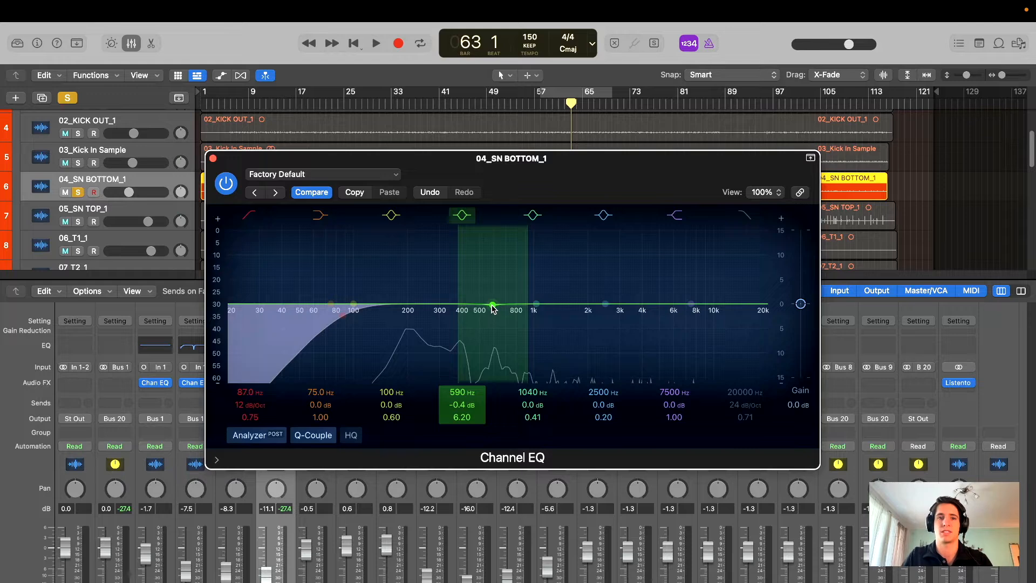
mouse_move(493, 309)
mouse_down()
mouse_move(486, 273)
mouse_move(497, 307)
mouse_up()
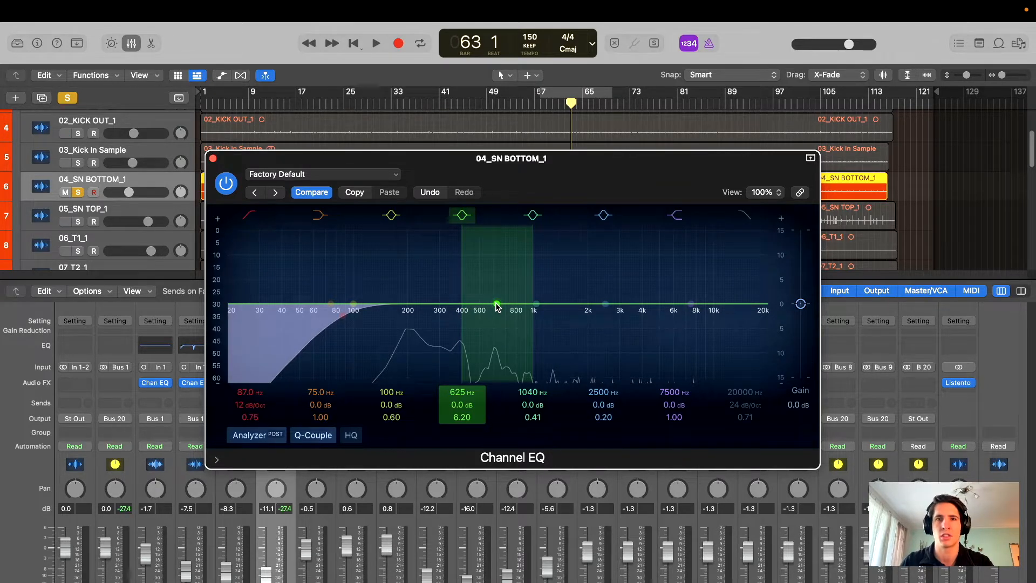
- Play the soloed track, boost the 625 Hz band, and turn it into a 13.9 dB cut at 590 Hz with a Q of 26
key(space)
drag(497, 306, 495, 213)
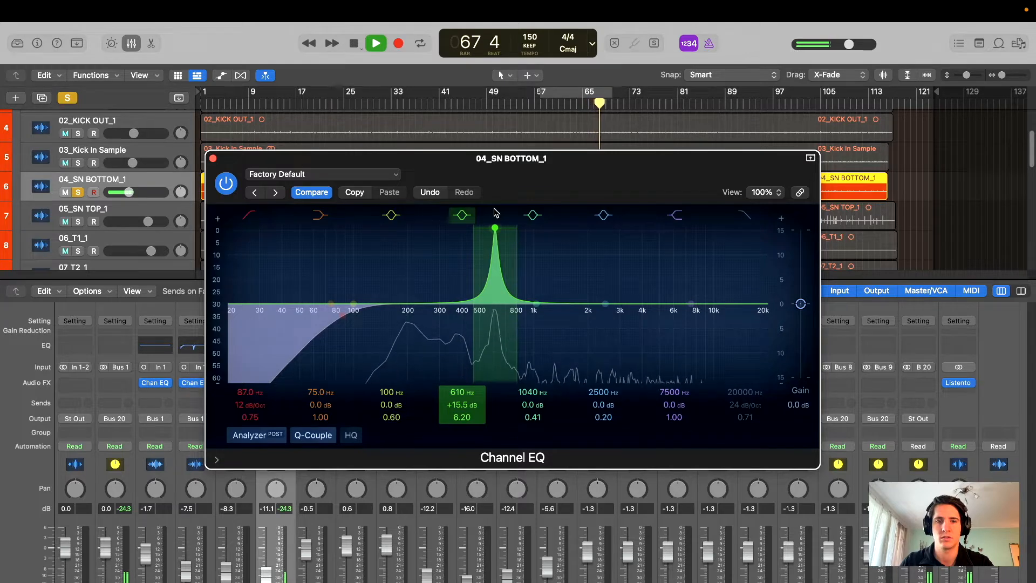
key(space)
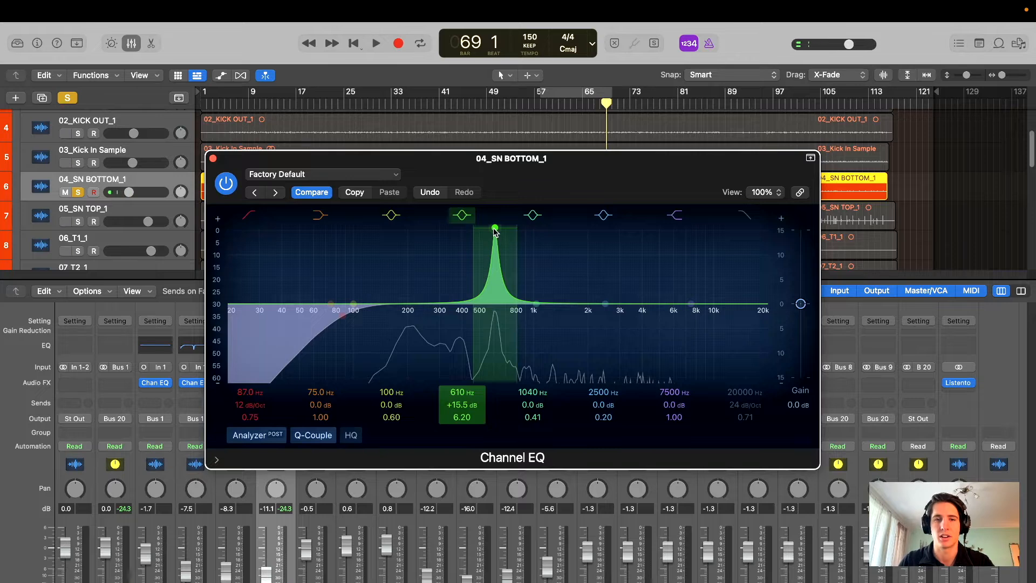
mouse_move(495, 229)
mouse_down()
mouse_move(409, 229)
mouse_move(493, 227)
mouse_up()
key(space)
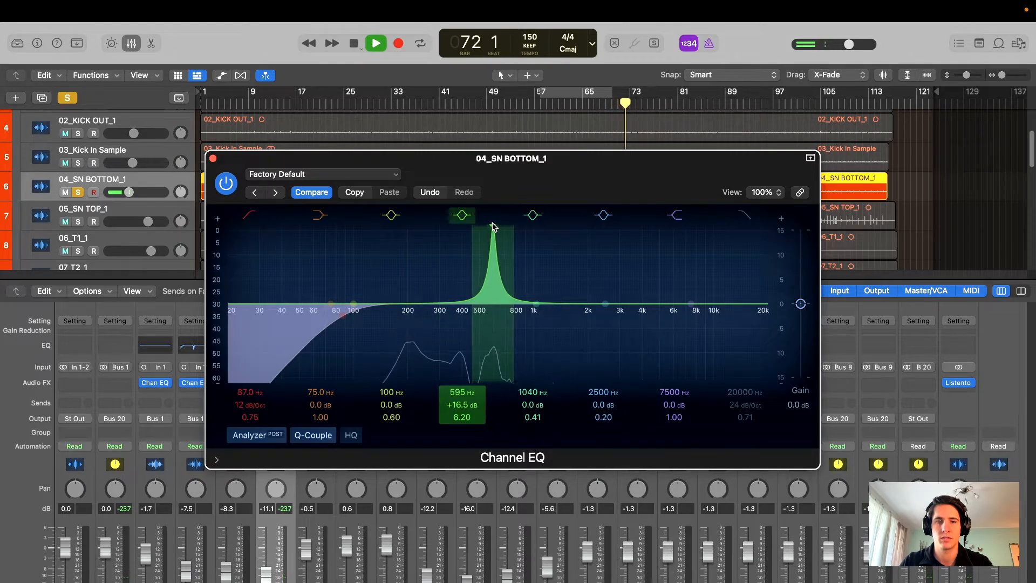
drag(446, 408, 446, 381)
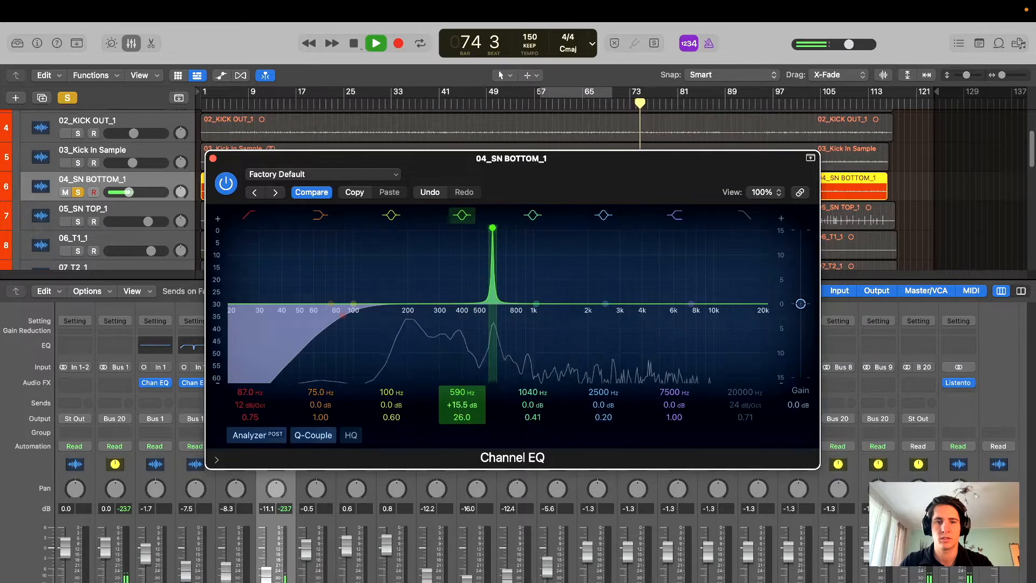
drag(493, 227, 493, 365)
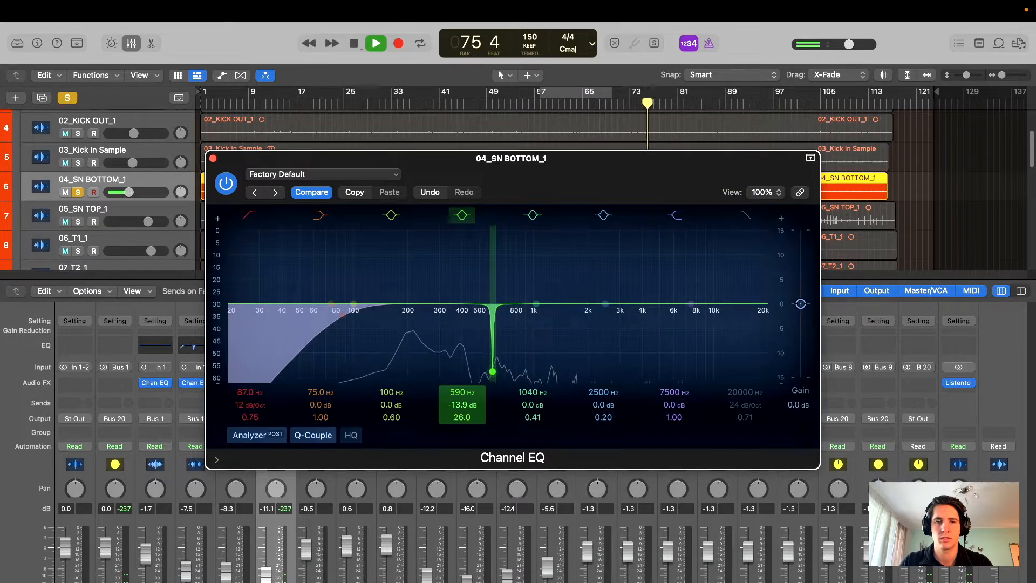
- Compare the sound with and without the whole EQ, and with and without its 590 Hz cut
click(227, 189)
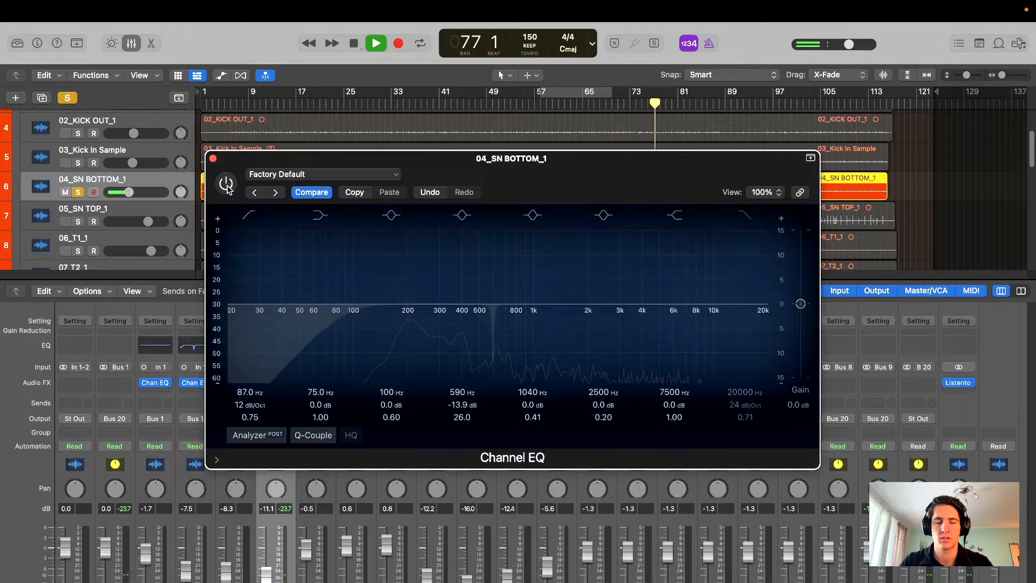
click(227, 184)
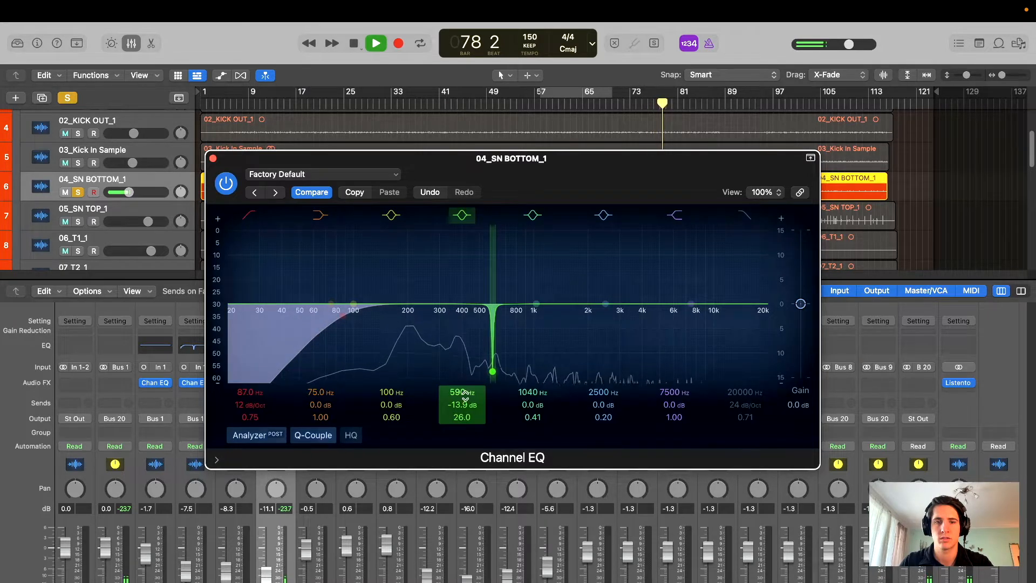
click(464, 215)
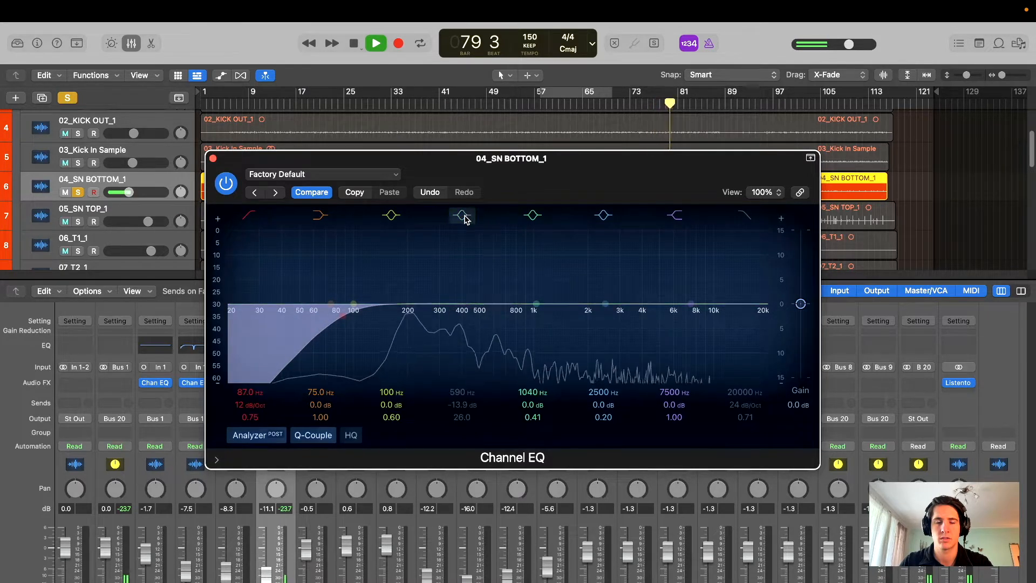
click(464, 216)
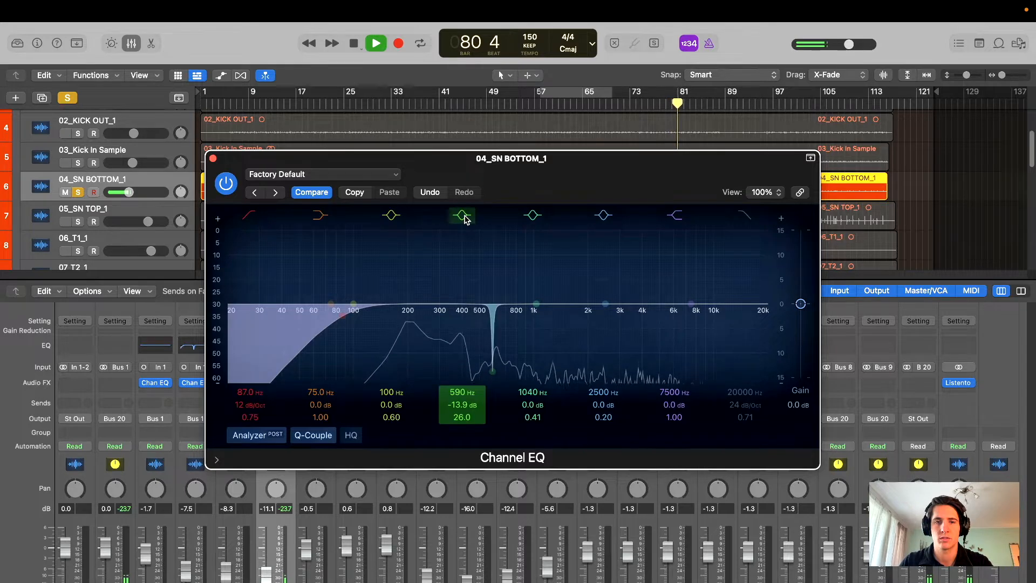
key(XF86AudioRaiseVolume)
click(464, 216)
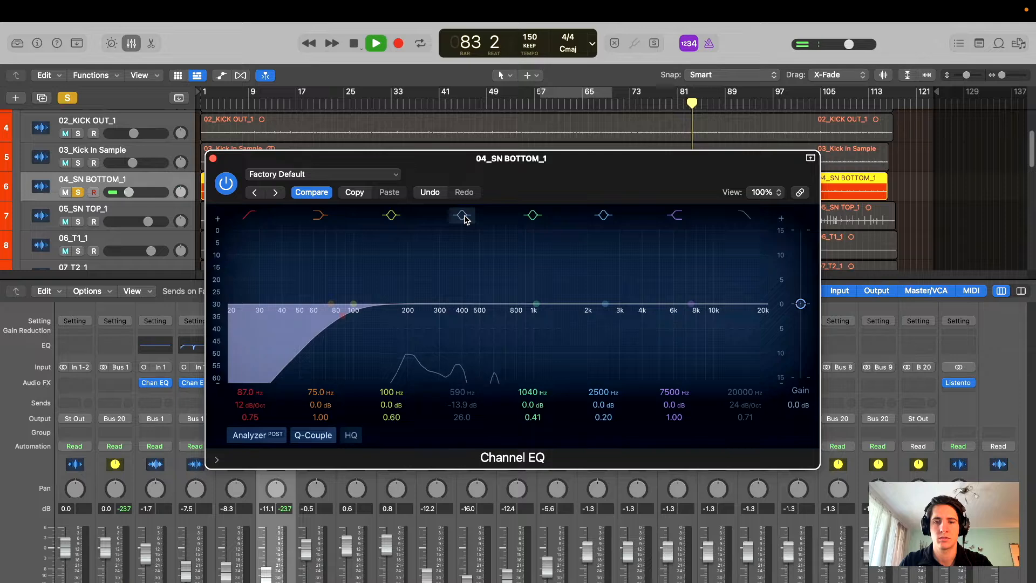
click(464, 216)
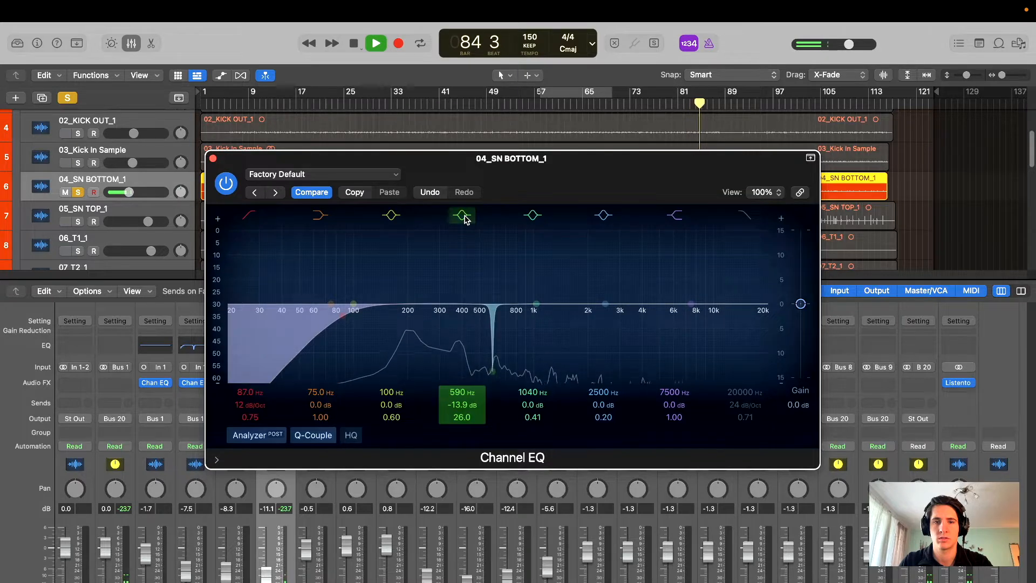
click(464, 216)
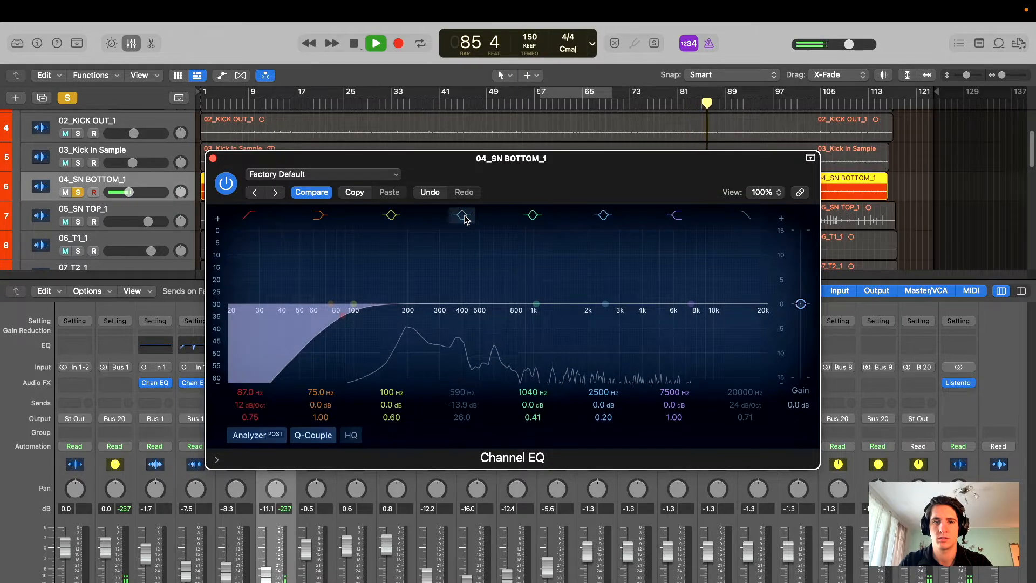
click(464, 215)
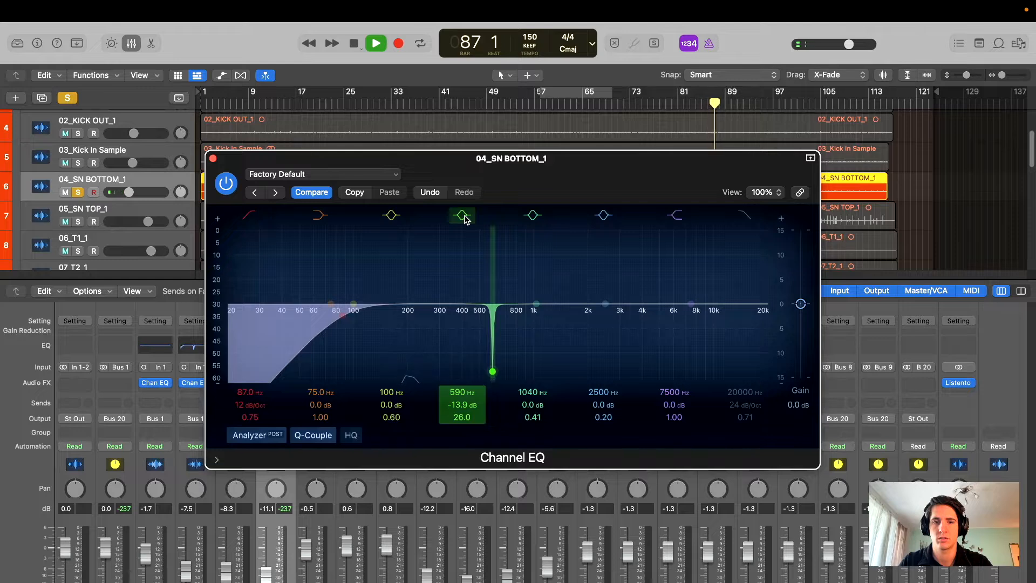
- Turn on the cycle range starting at about bar 57 so playback loops within it
click(546, 104)
mouse_move(554, 161)
mouse_down()
mouse_move(552, 205)
mouse_move(565, 167)
mouse_up()
click(553, 93)
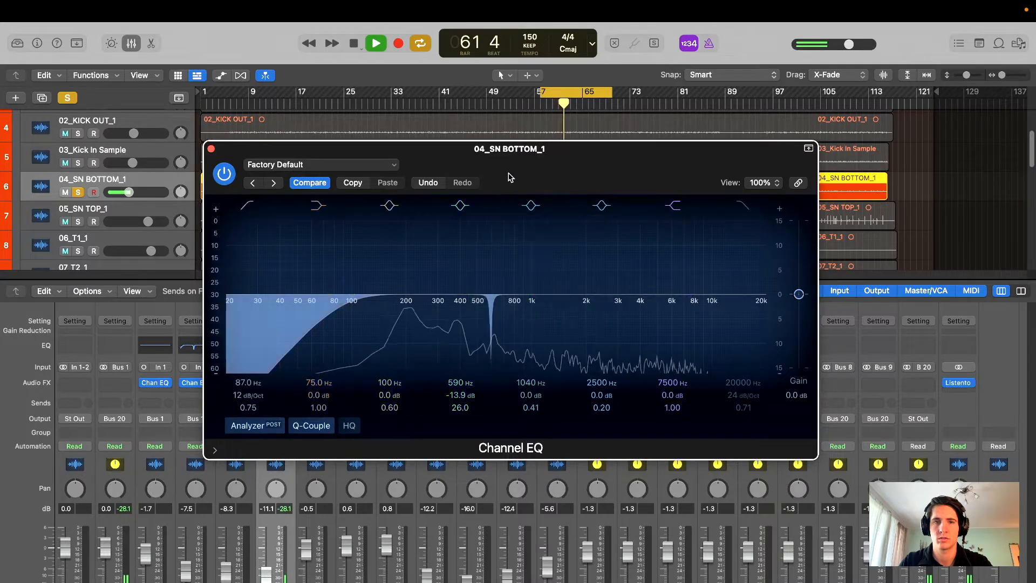
drag(509, 175, 519, 167)
- Retune the 590 Hz band to a 15.1 dB cut at 1500 Hz with a Q of 72
mouse_move(472, 375)
mouse_down()
mouse_move(469, 358)
mouse_move(469, 382)
mouse_up()
key(space)
key(space)
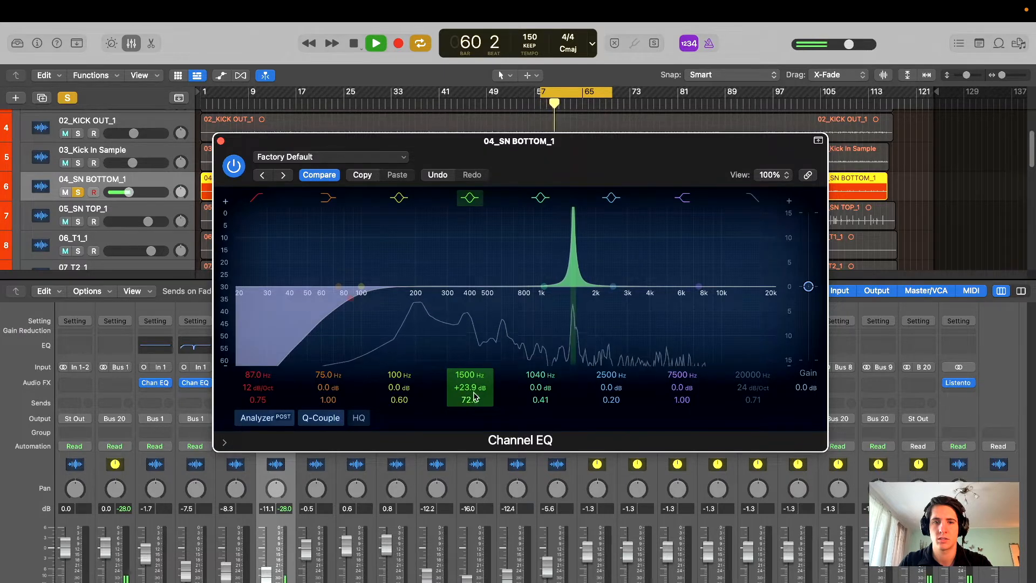
drag(469, 387, 470, 407)
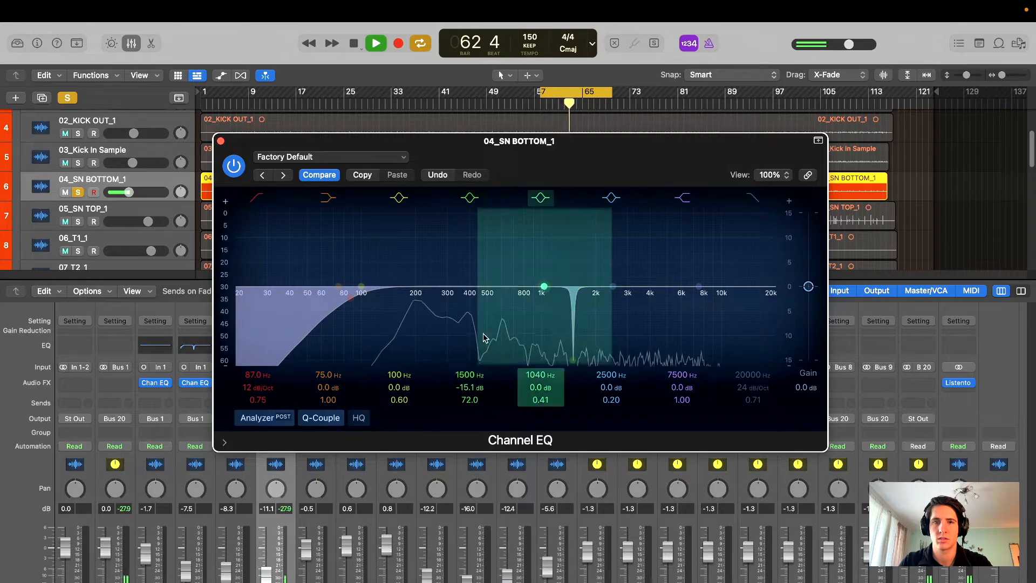
- Compare the sound with and without the 1500 Hz cut, and close the EQ with playback stopped
drag(607, 152, 571, 167)
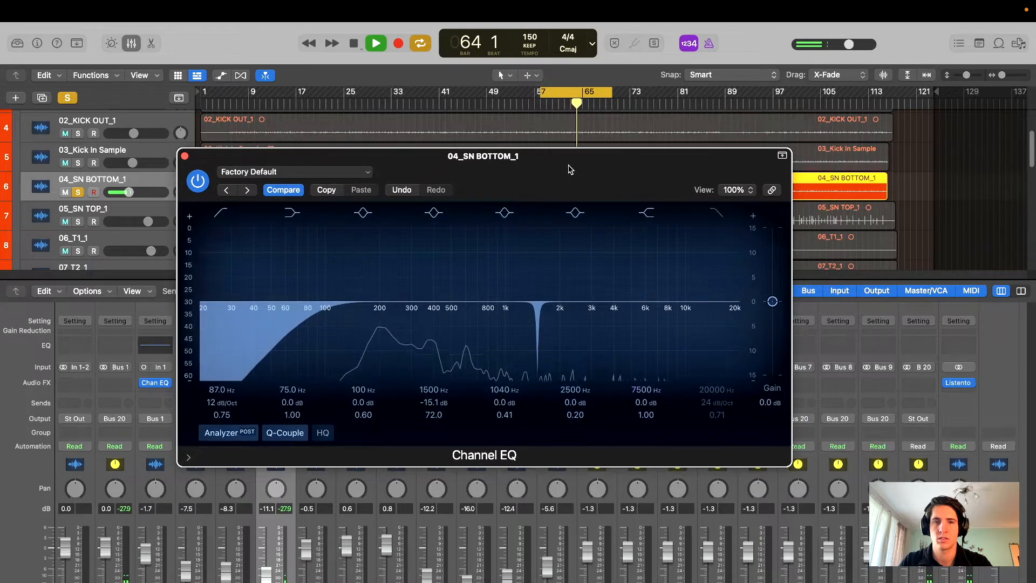
click(431, 215)
click(435, 215)
drag(527, 175, 620, 160)
key(space)
click(276, 141)
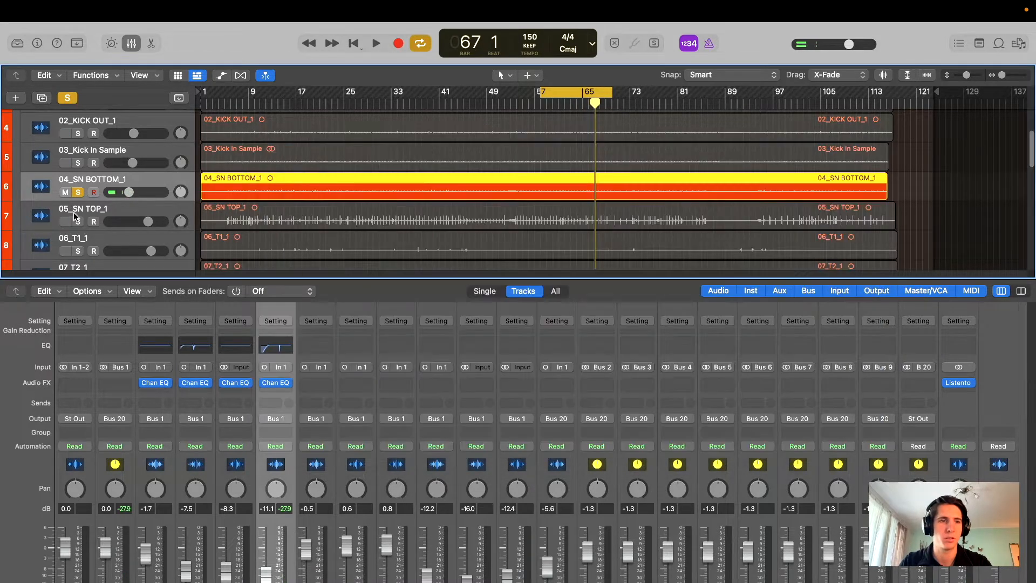
- Unsolo 04_SN BOTTOM_1 and solo 05_SN TOP_1 instead
click(77, 192)
scroll(92, 183, down, 3)
click(120, 156)
key(s)
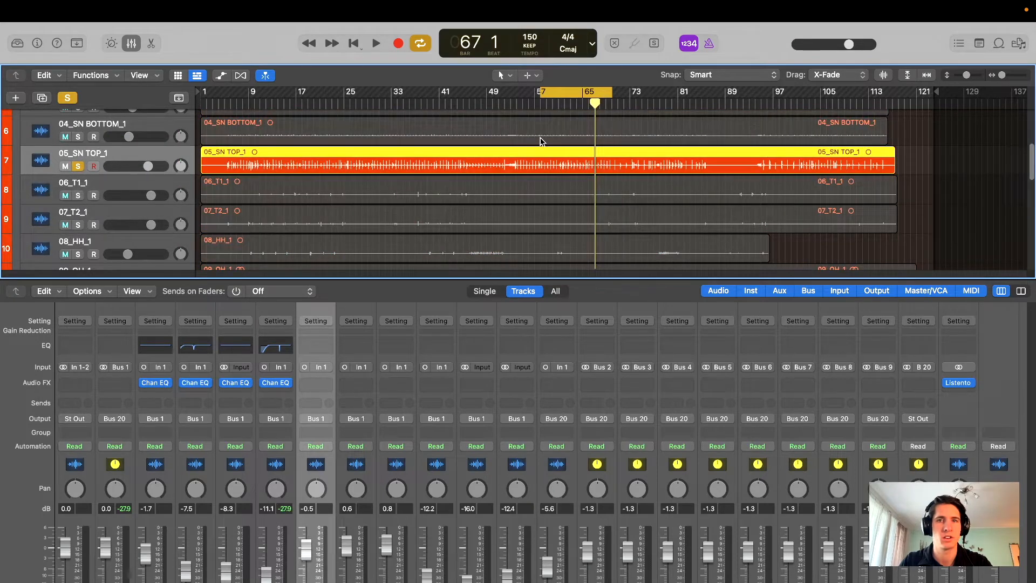
- Play 05_SN TOP_1 and insert a Channel EQ on it with a 12 dB/Oct low cut at 98 Hz
key(space)
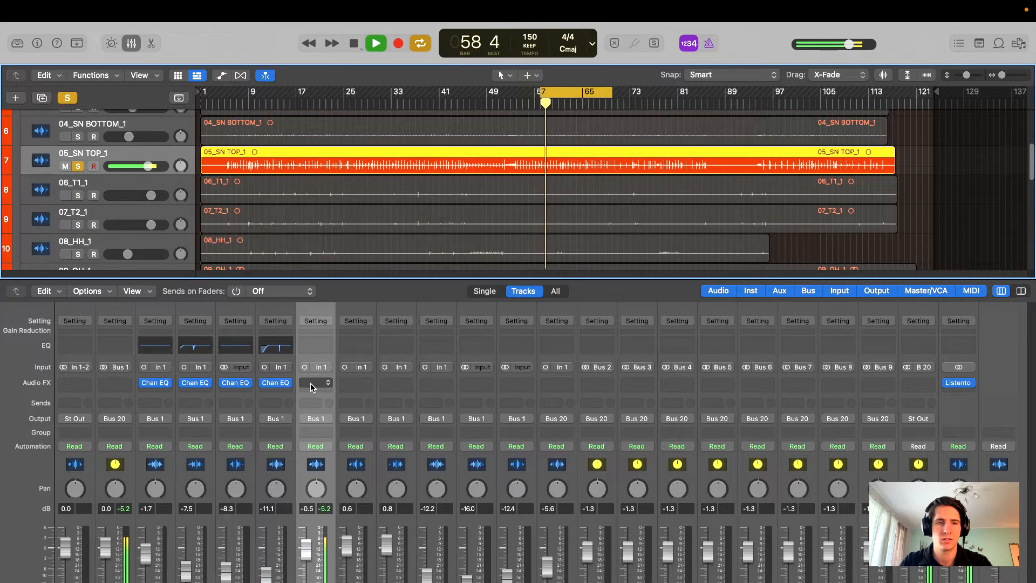
click(316, 347)
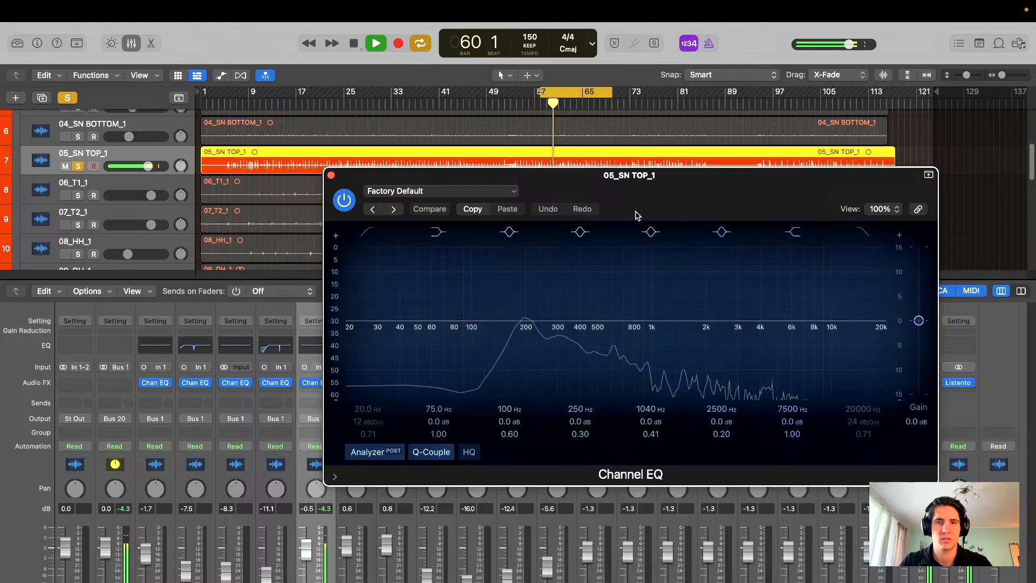
drag(661, 200, 576, 180)
click(283, 212)
drag(282, 309, 390, 319)
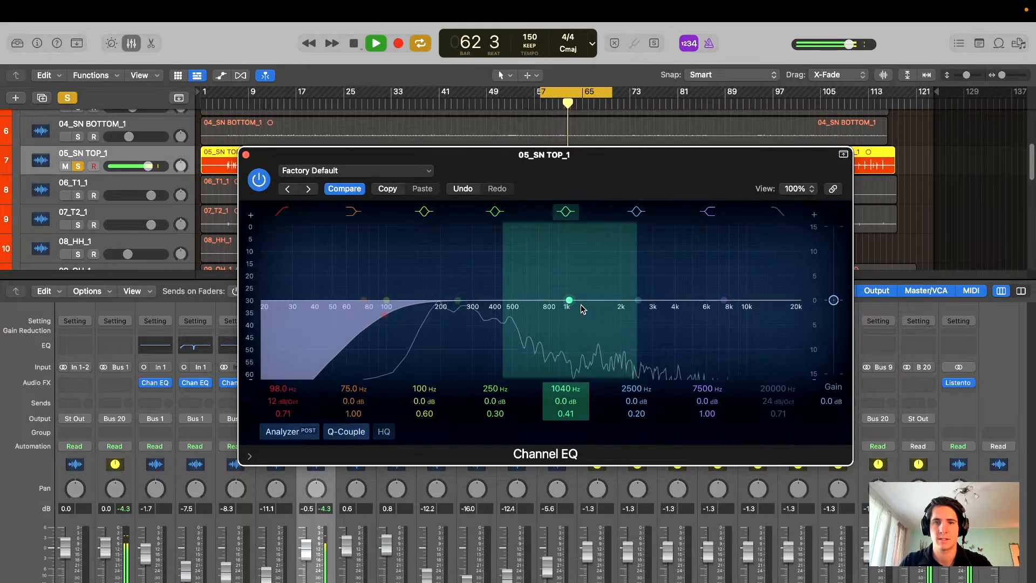
- Move the 1040 Hz band to 1200 Hz, narrow it to a Q of 32 and boost it by 23.2 dB
mouse_move(571, 300)
mouse_down()
mouse_move(585, 290)
mouse_move(579, 302)
mouse_up()
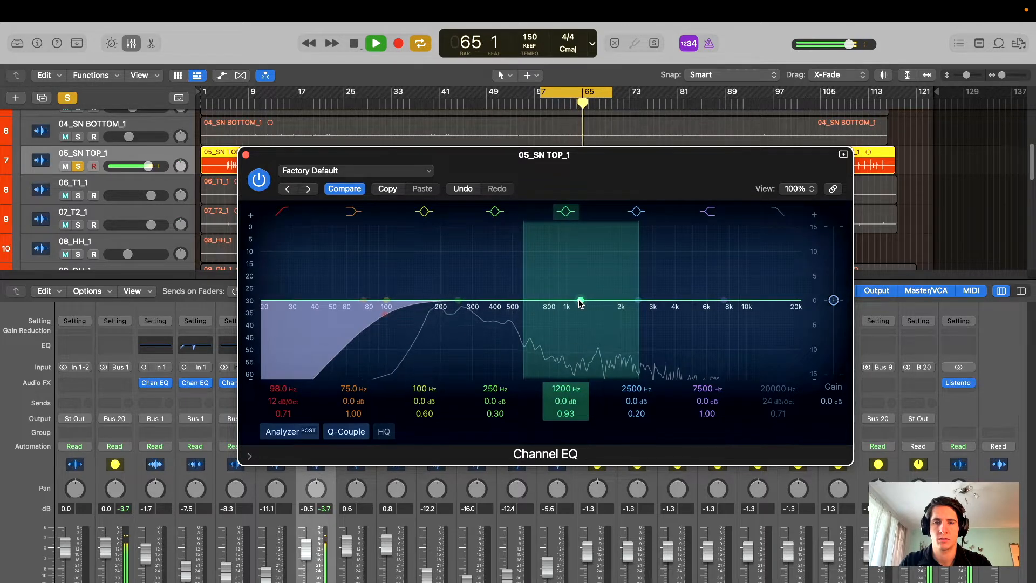
scroll(579, 302, up, 5)
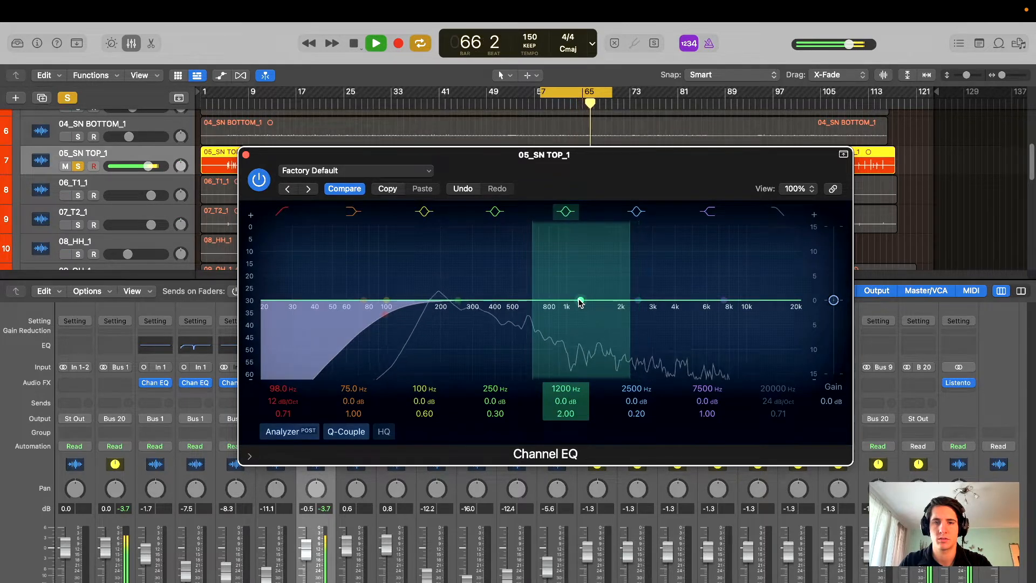
drag(579, 302, 581, 227)
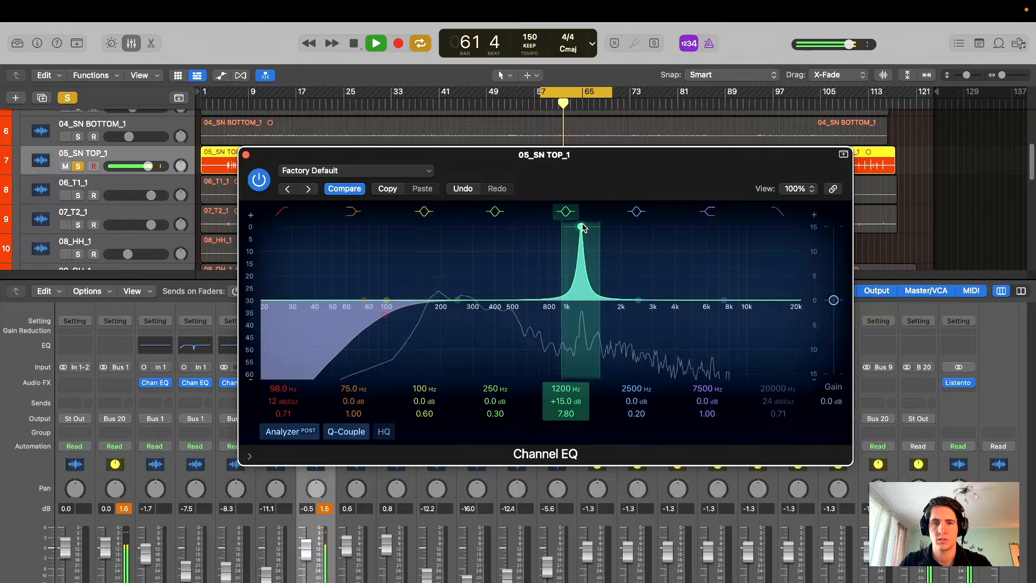
scroll(582, 231, up, 5)
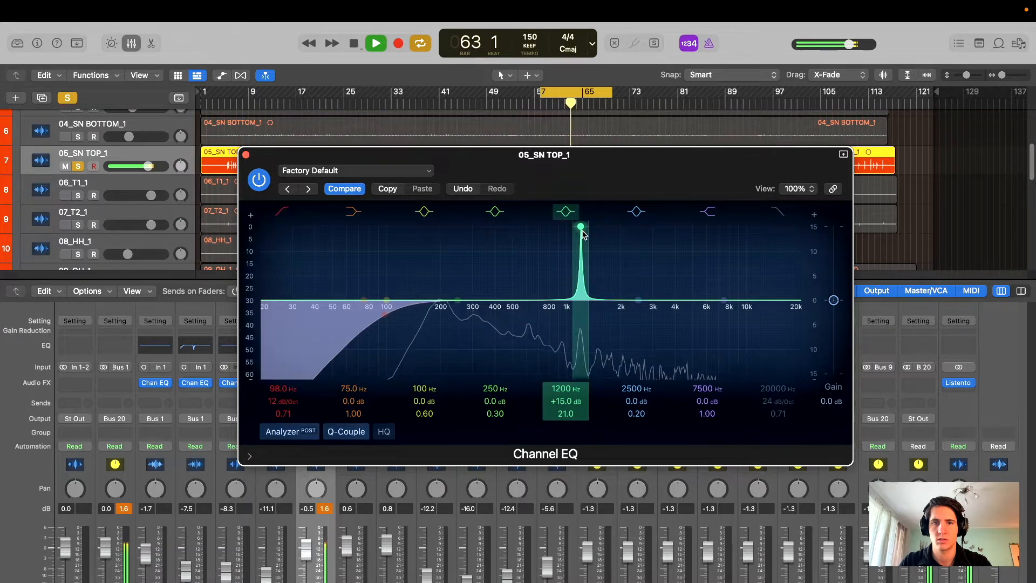
scroll(583, 234, up, 3)
drag(582, 231, 583, 183)
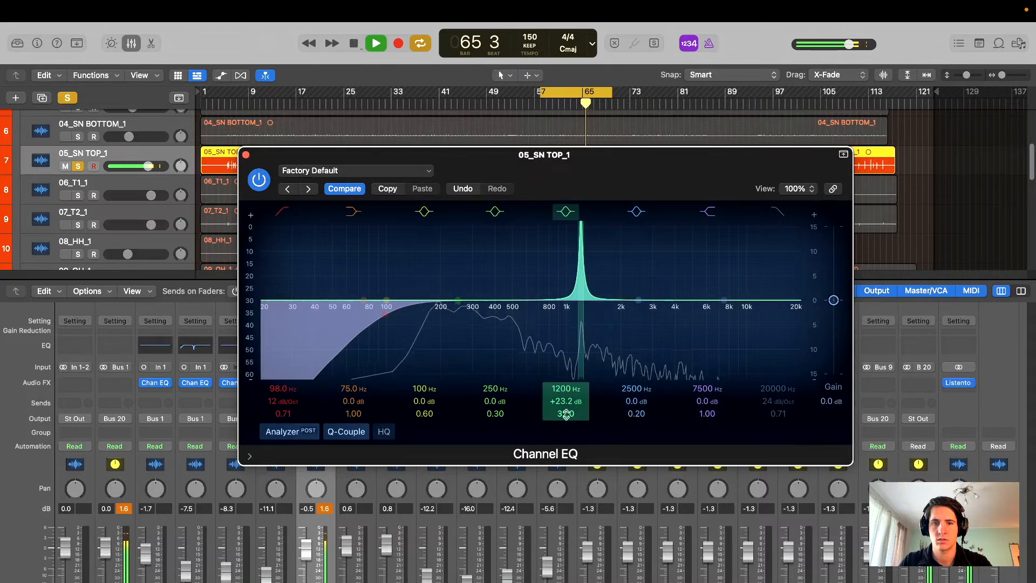
- Turn the 1200 Hz boost into a 14.5 dB cut and compare the snare with and without that band
drag(566, 402, 565, 453)
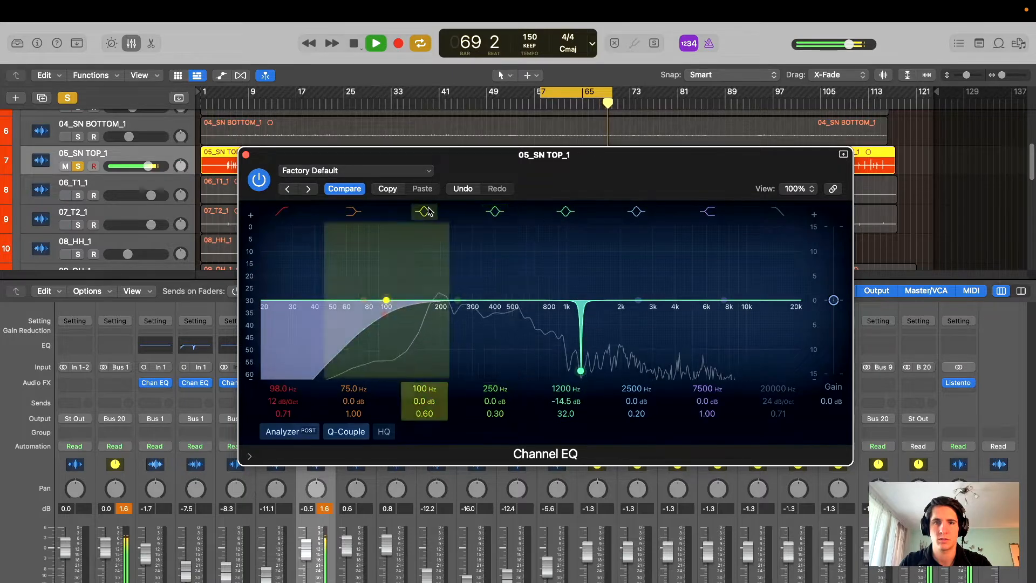
click(568, 216)
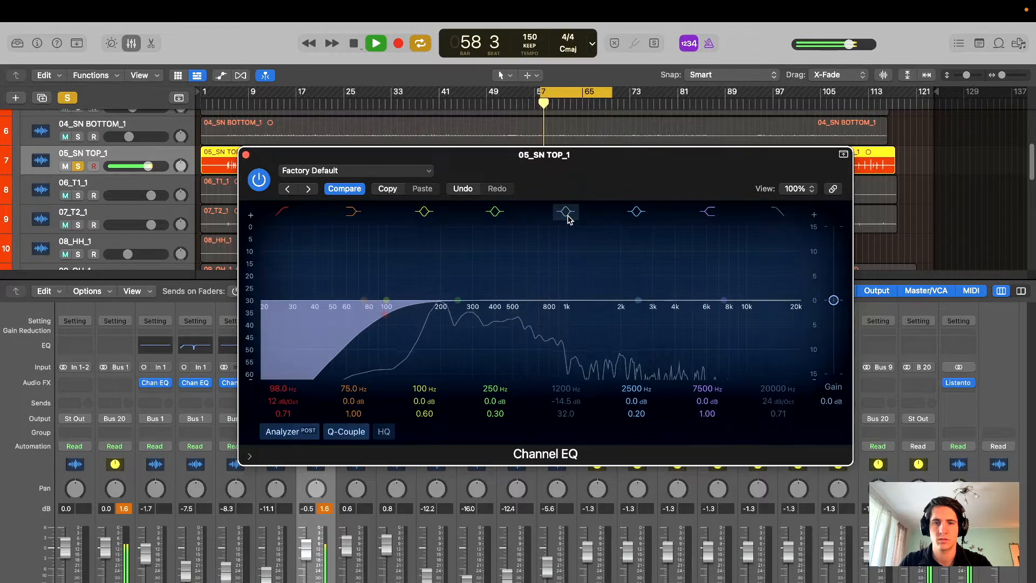
click(568, 216)
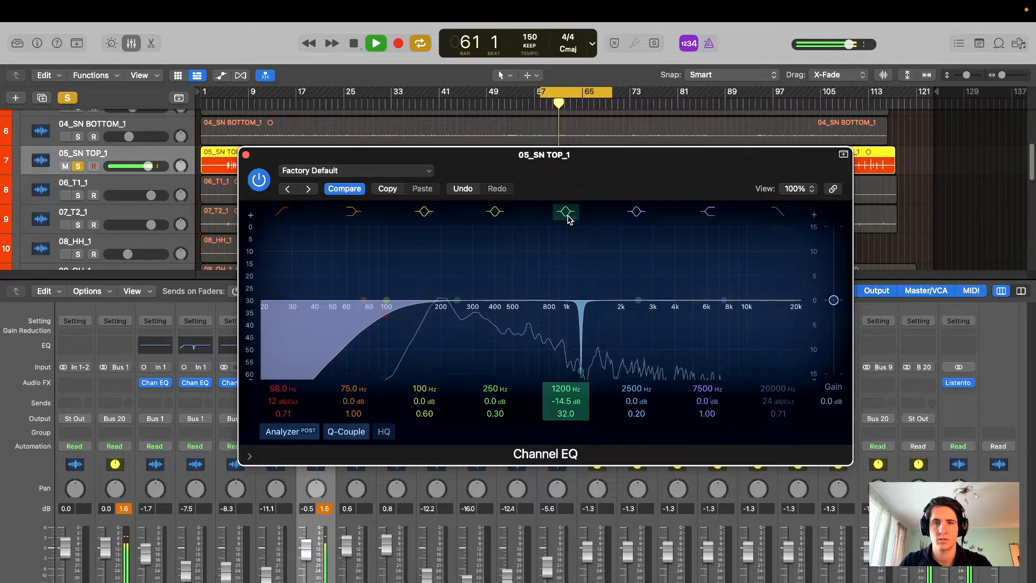
click(568, 216)
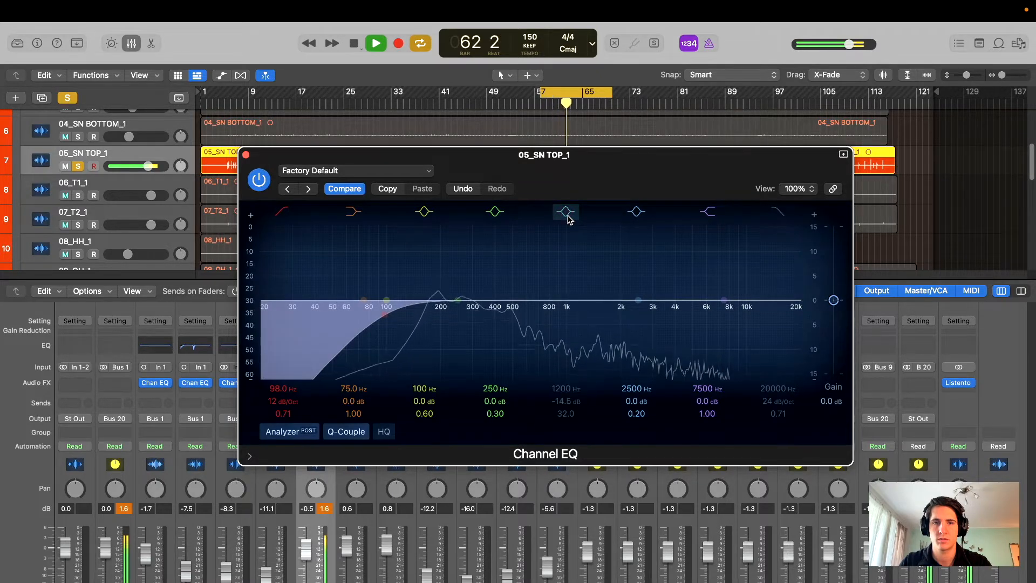
click(568, 216)
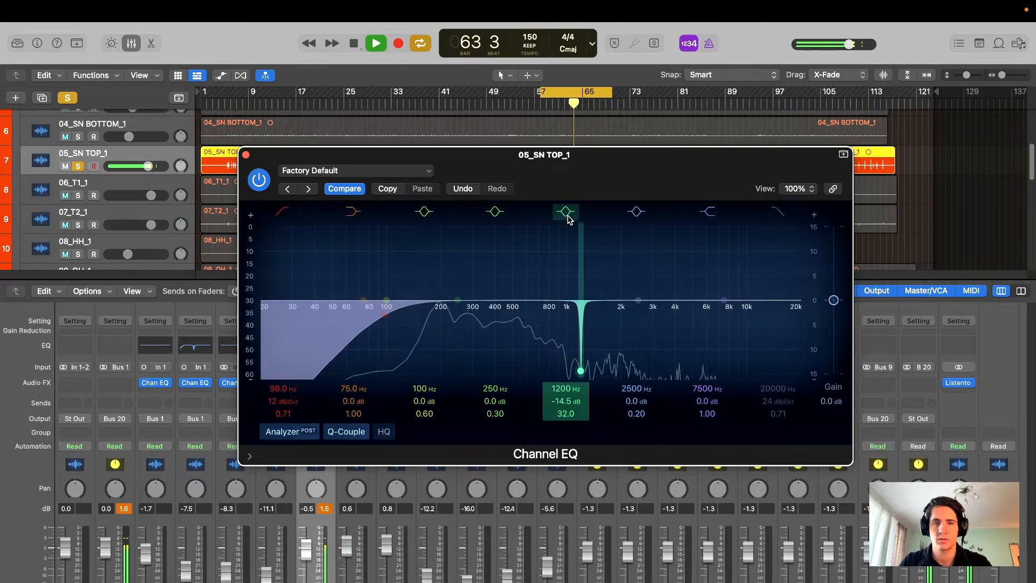
- Close the EQ with playback stopped and unsolo 05_SN TOP_1
key(space)
drag(564, 173, 577, 182)
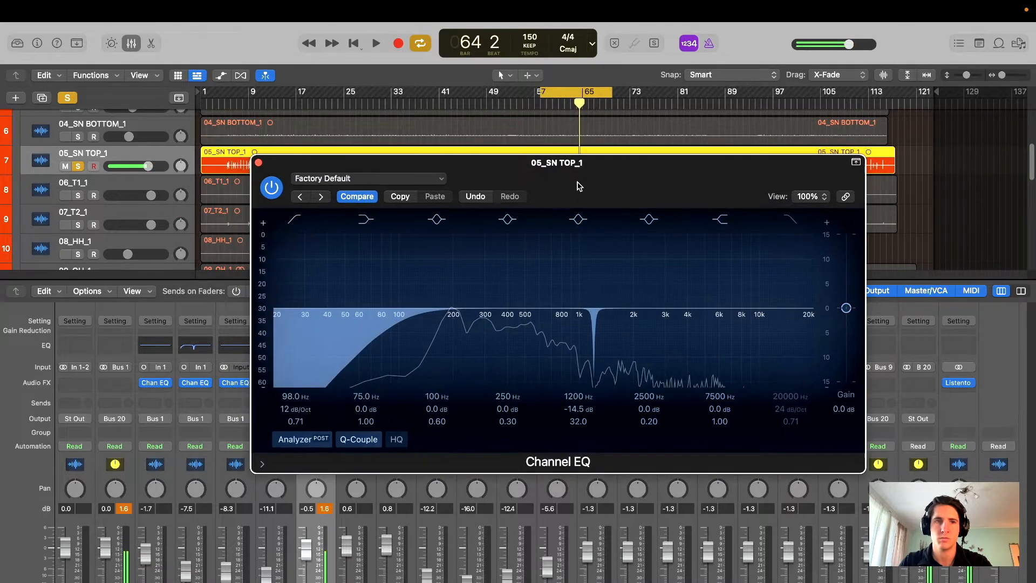
key(s)
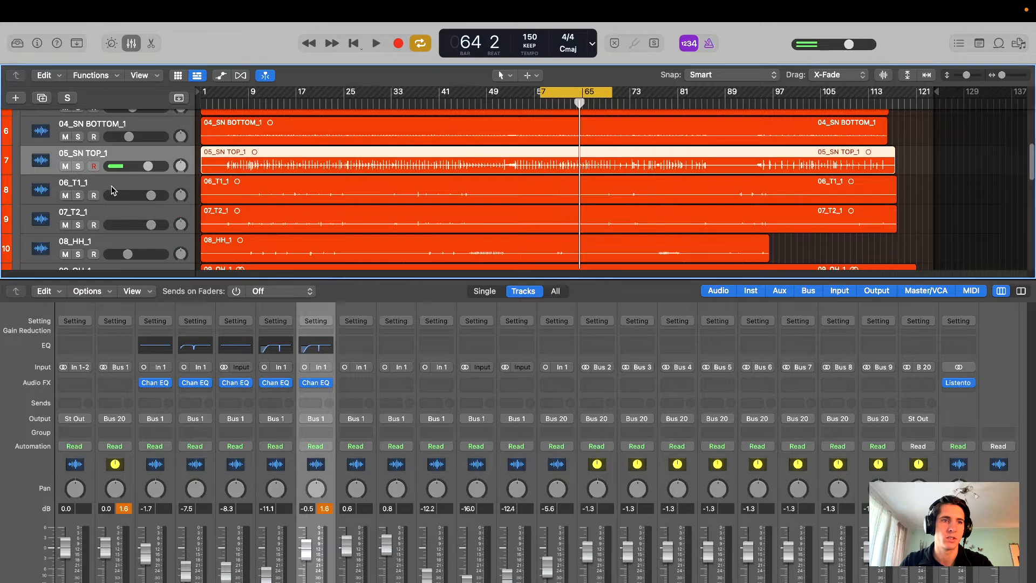
- Select 06_T1_1 and set the cycle range around its hits at about bars 17 to 19
click(101, 185)
scroll(144, 167, down, 2)
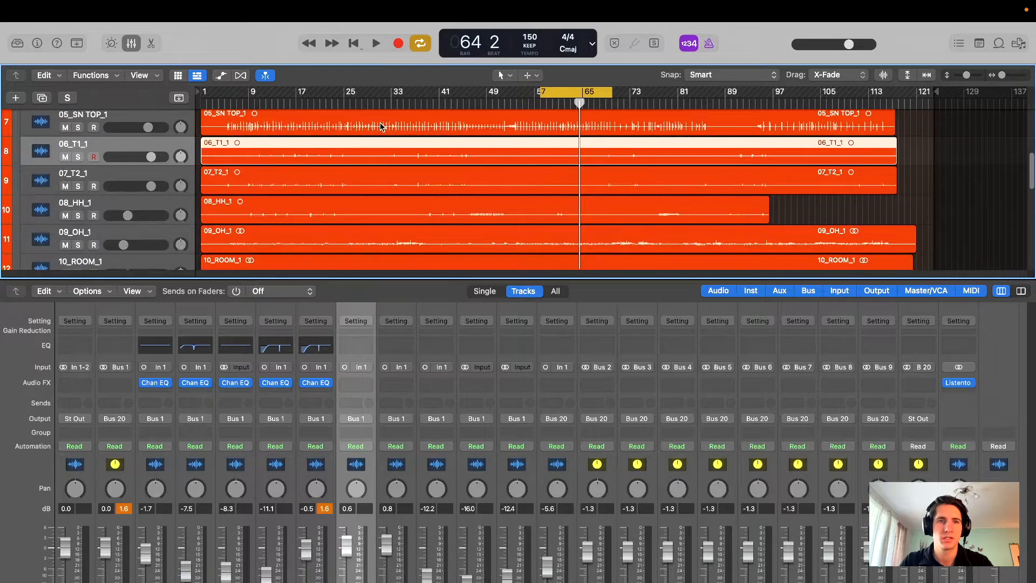
scroll(382, 133, up, 10)
scroll(453, 135, left, 10)
scroll(488, 138, down, 8)
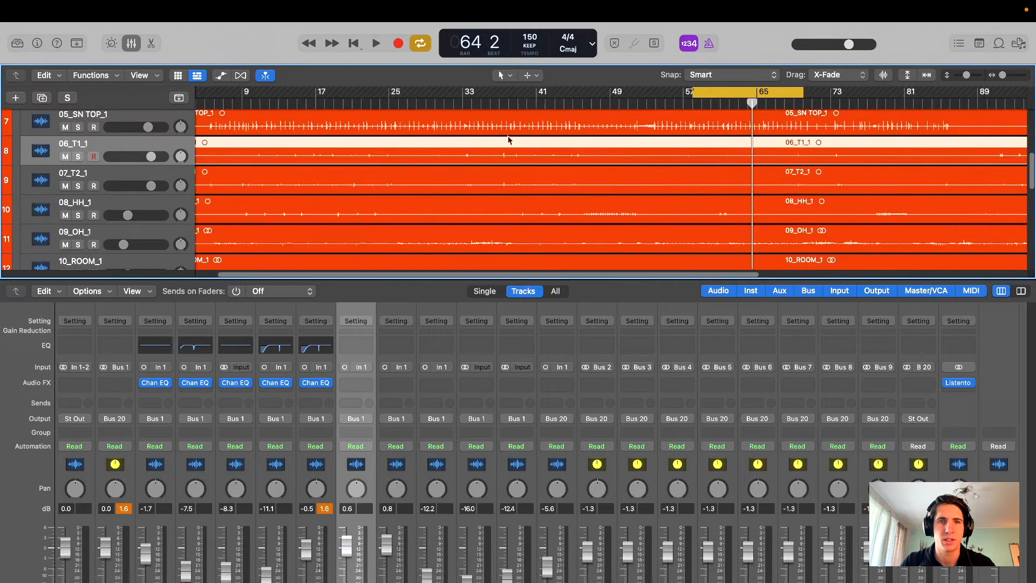
drag(504, 101, 509, 100)
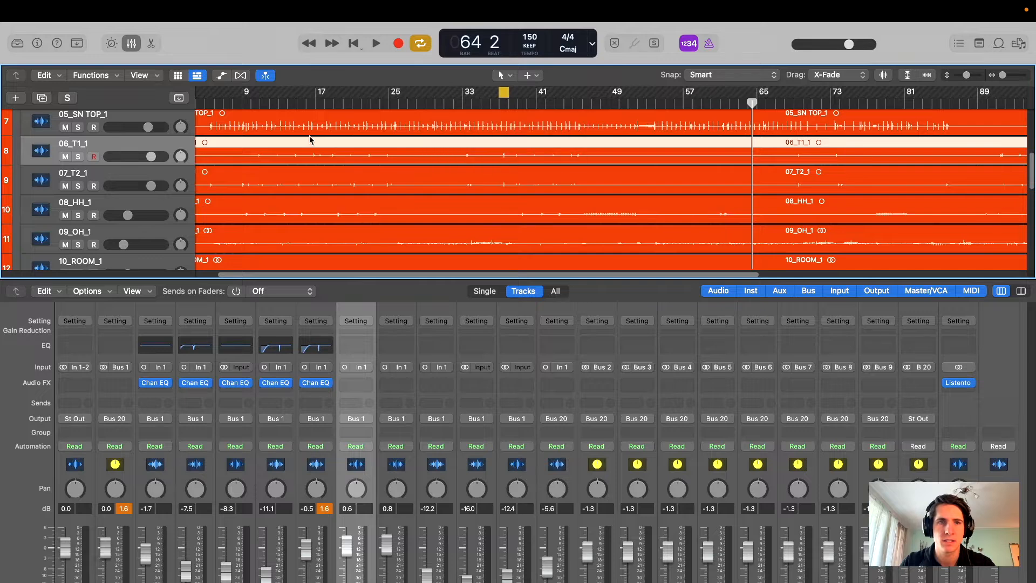
drag(310, 96, 319, 97)
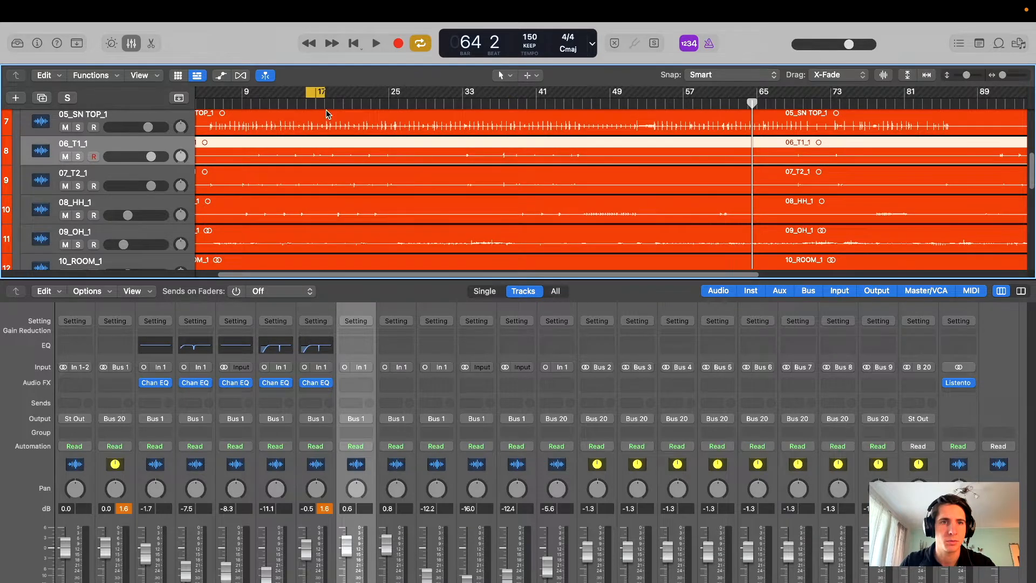
scroll(341, 161, up, 10)
scroll(378, 160, left, 10)
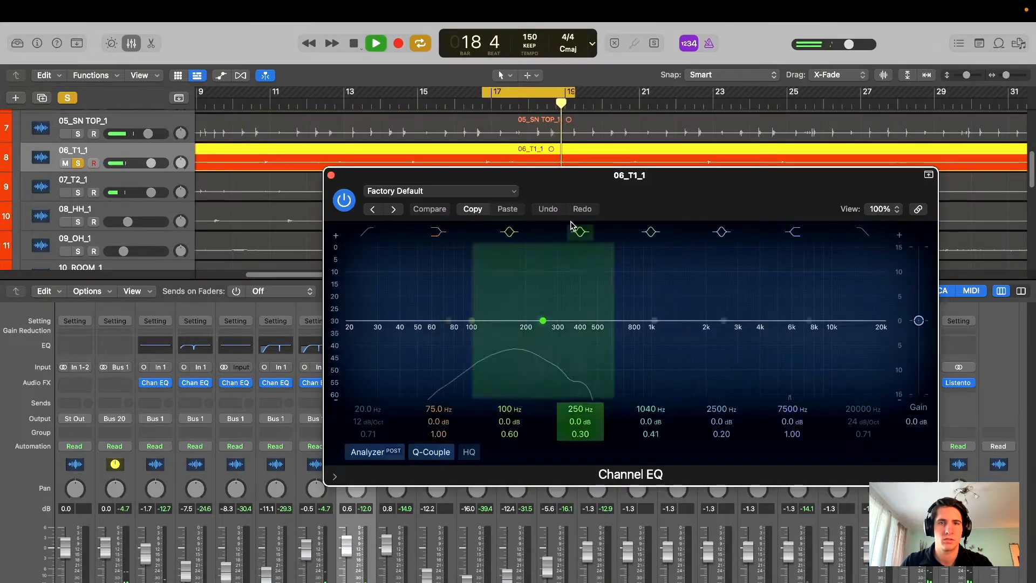
- Play 06_T1_1 soloed with a Channel EQ on it, and adjust the 1040 Hz band to 990 Hz with a Q of 0.93
drag(632, 203, 538, 159)
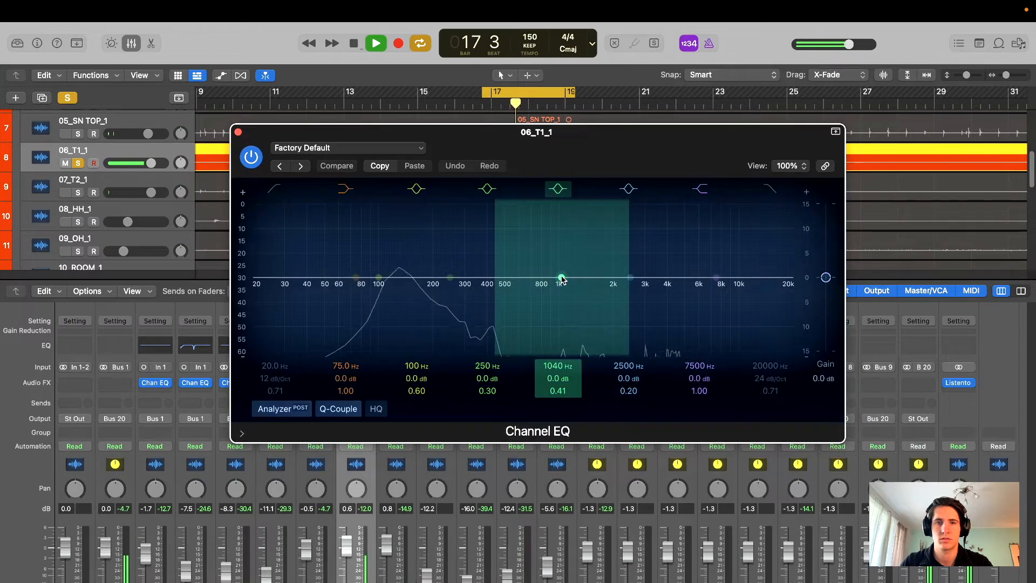
drag(563, 283, 559, 282)
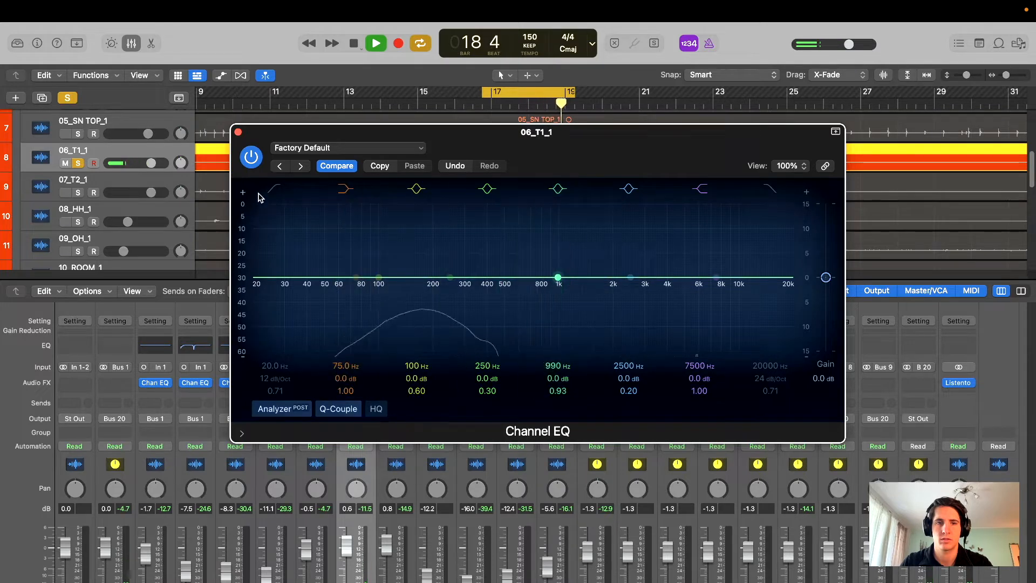
drag(584, 164, 528, 160)
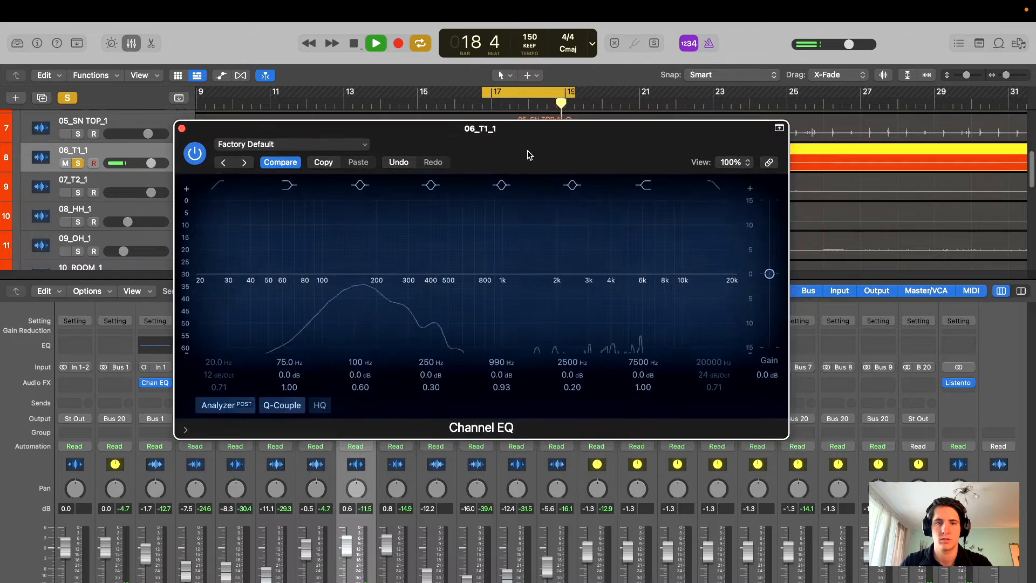
drag(529, 155, 546, 186)
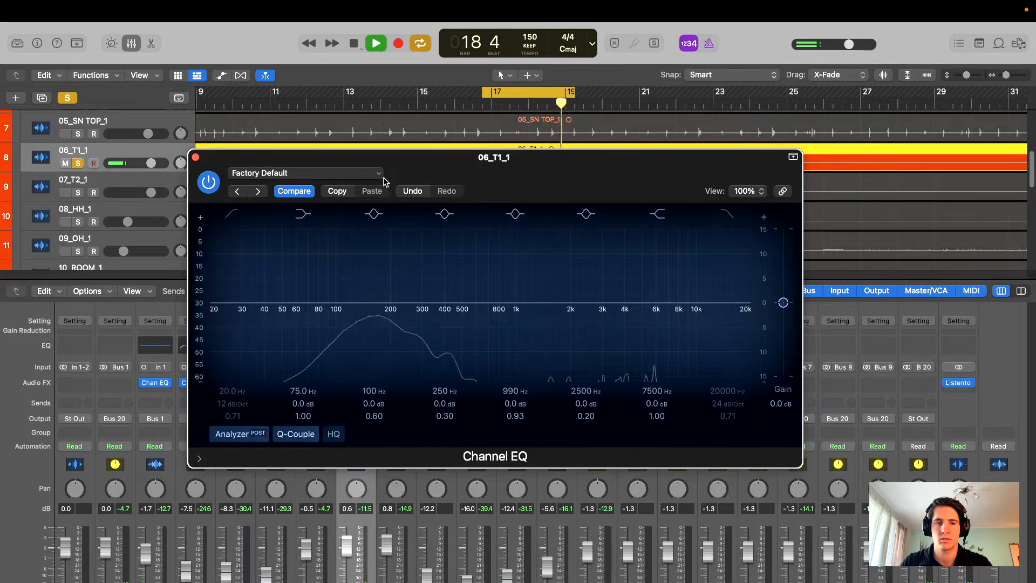
- Sweep the 990 Hz band down into a 15.1 dB notch at 406 Hz with a Q of 42, and switch the band off
drag(515, 303, 442, 211)
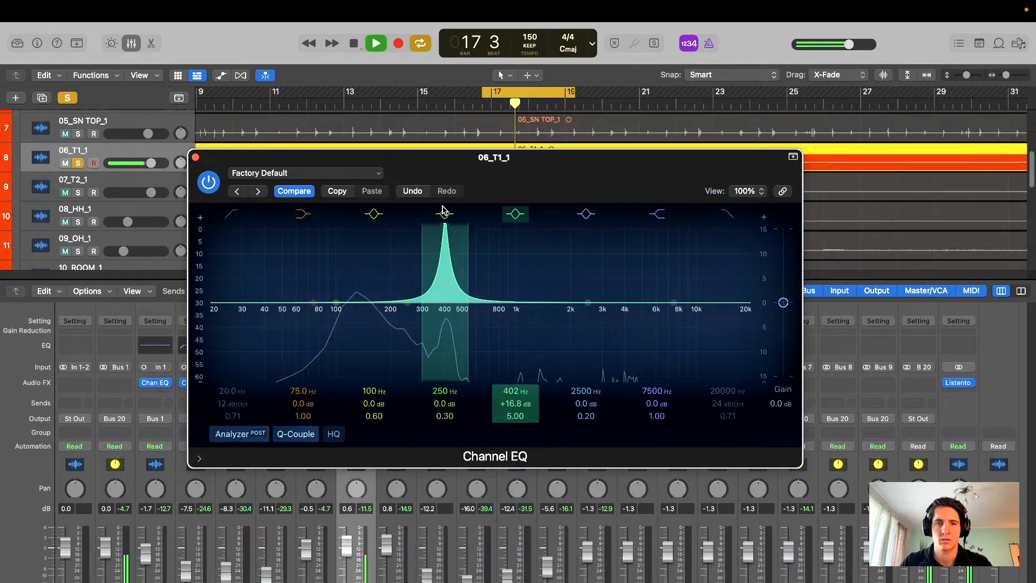
scroll(448, 240, up, 10)
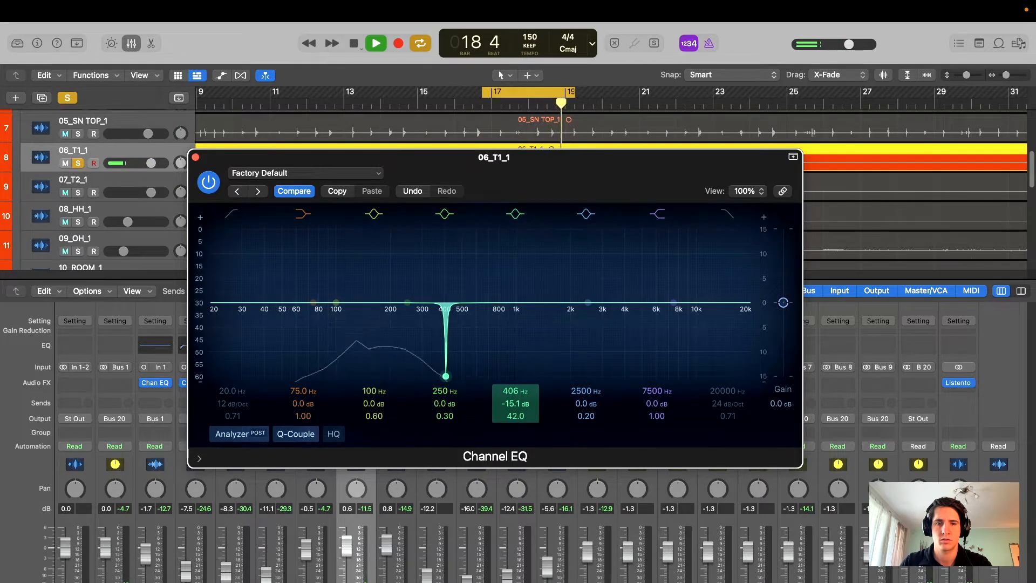
drag(510, 160, 531, 141)
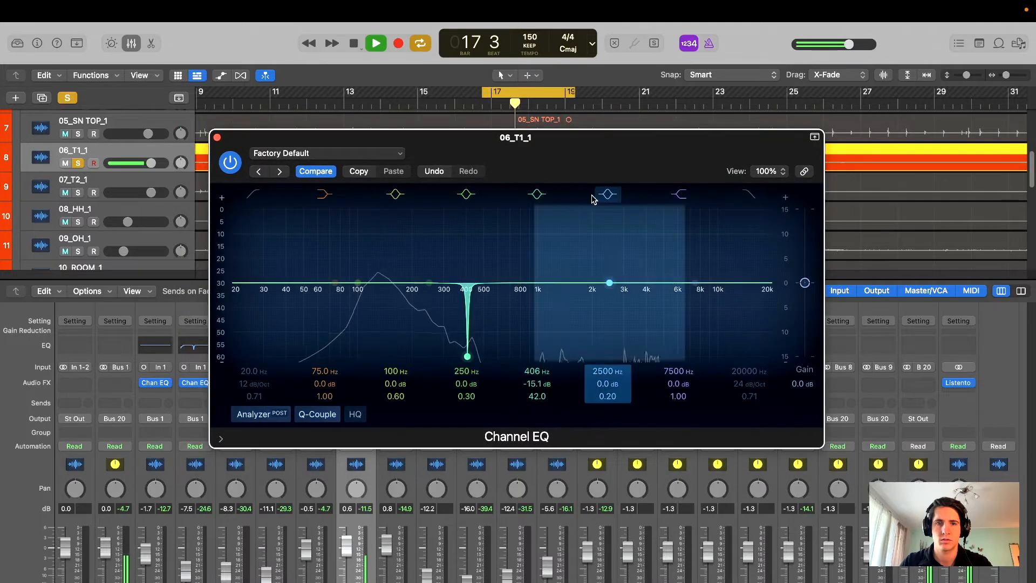
click(537, 194)
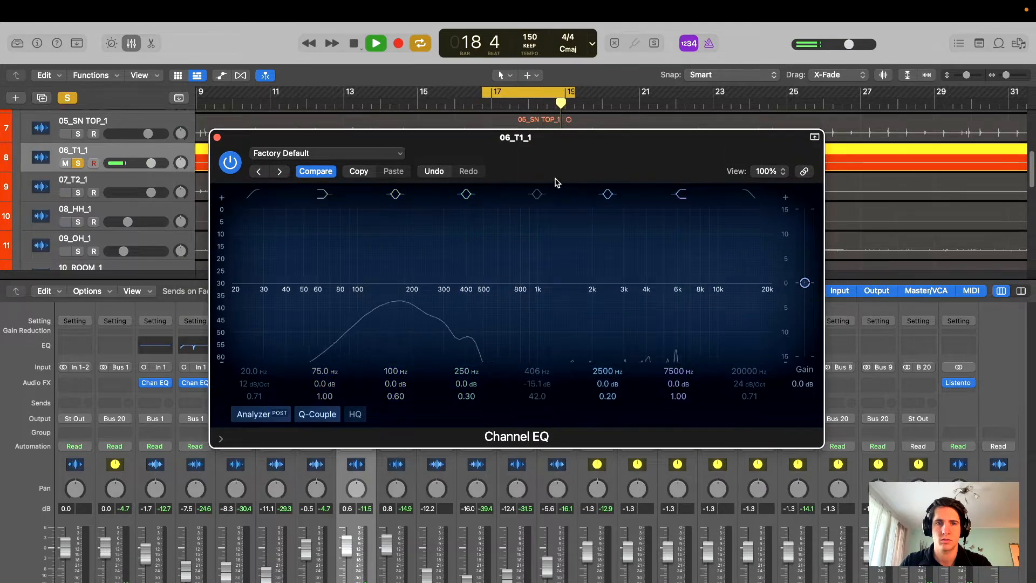
drag(558, 171, 563, 175)
- Close the EQ with playback stopped, and solo 07_T2_1 in place of 06_T1_1
key(space)
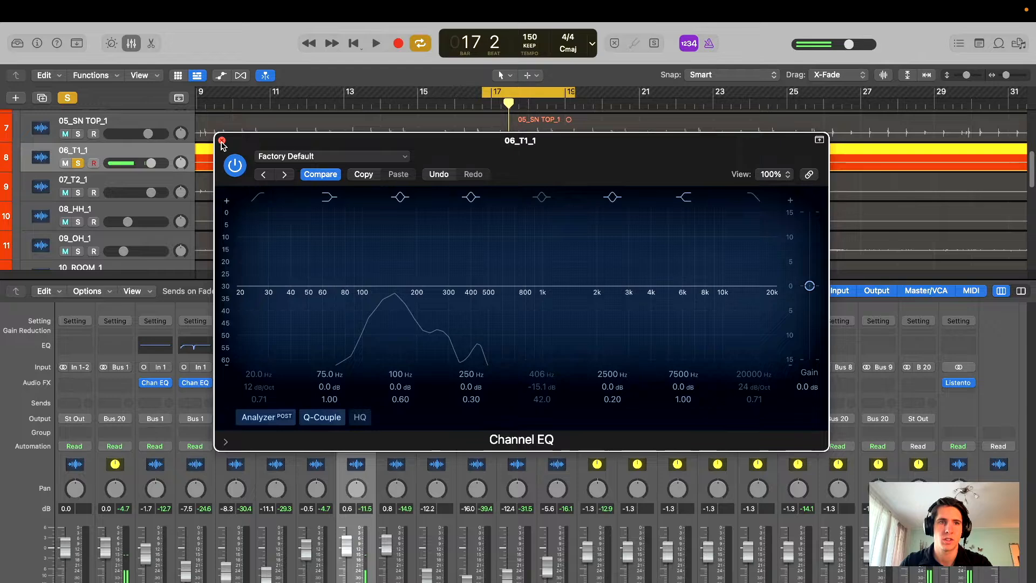
mouse_move(620, 164)
mouse_down()
mouse_move(643, 157)
mouse_move(621, 173)
mouse_up()
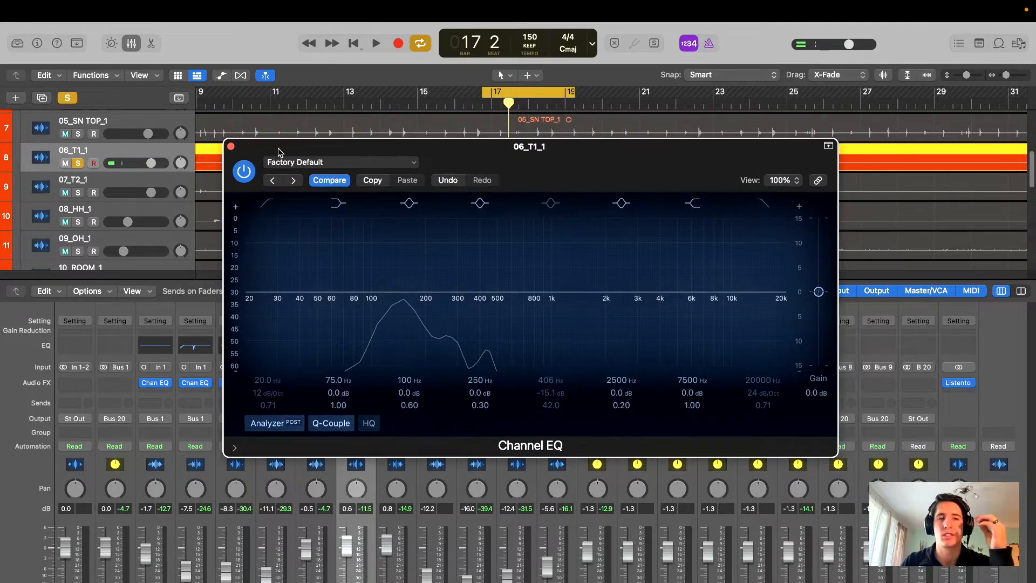
click(231, 147)
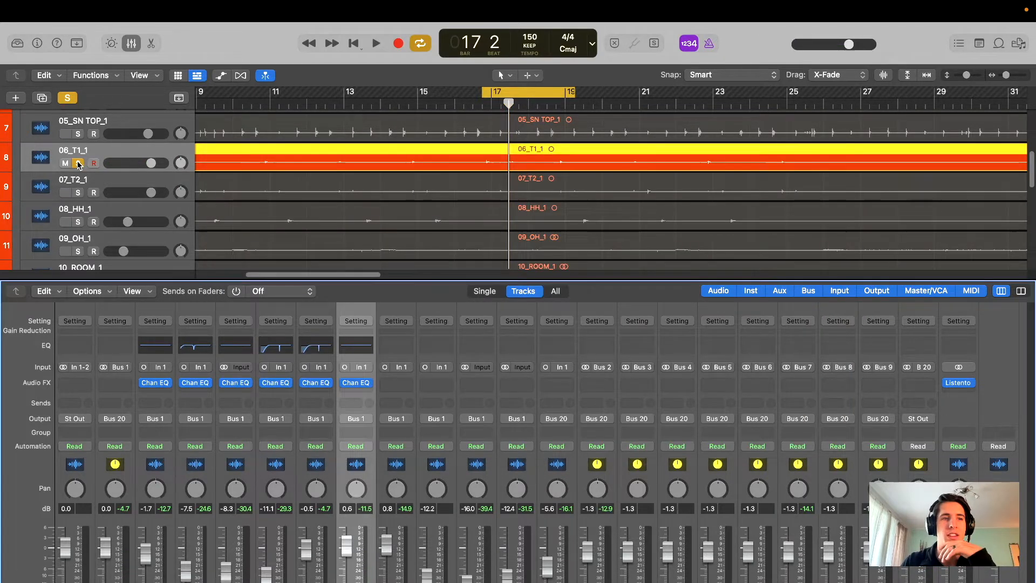
click(78, 164)
click(119, 182)
key(s)
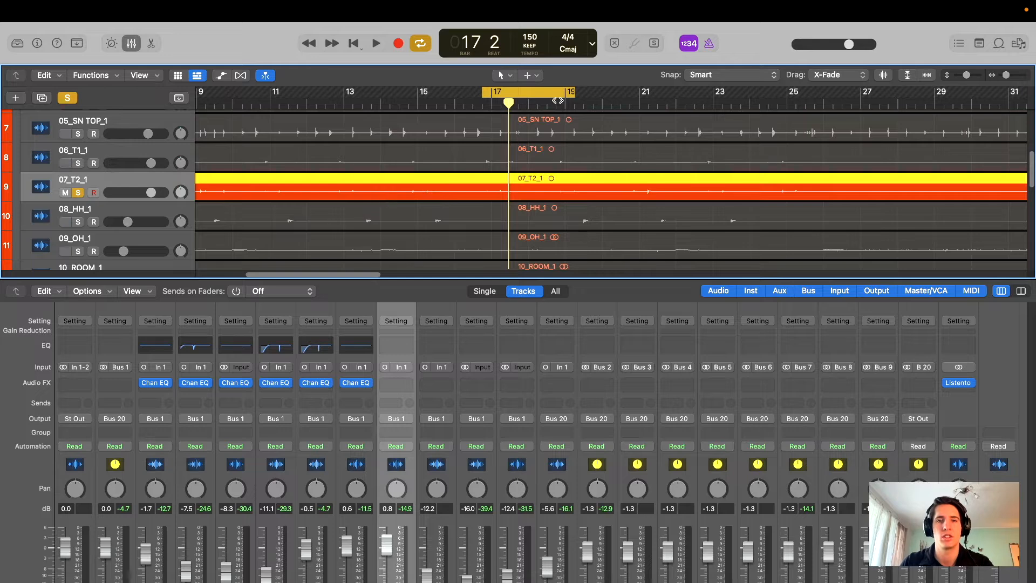
- Shorten the cycle range to end about midway through bar 17, and play 07_T2_1 with a Channel EQ inserted
drag(575, 96, 511, 95)
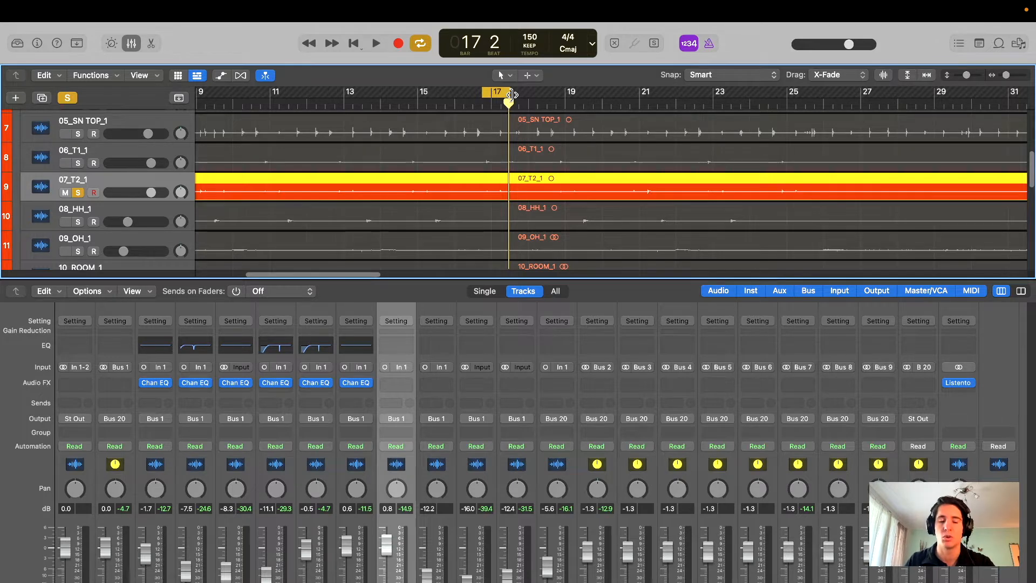
click(393, 347)
mouse_move(675, 190)
mouse_down()
mouse_move(513, 144)
mouse_move(830, 277)
mouse_move(643, 261)
mouse_move(631, 208)
mouse_move(678, 172)
mouse_up()
key(space)
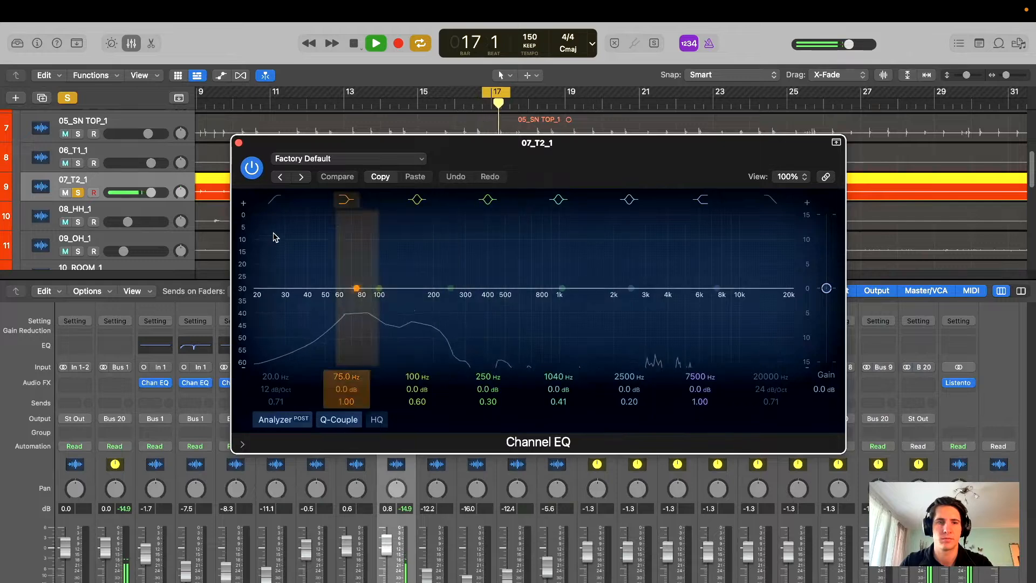
- Enable a 12 dB/Oct low cut on 07_T2_1 at 56.5 Hz with a Q of 0.88
click(273, 201)
drag(258, 291, 334, 305)
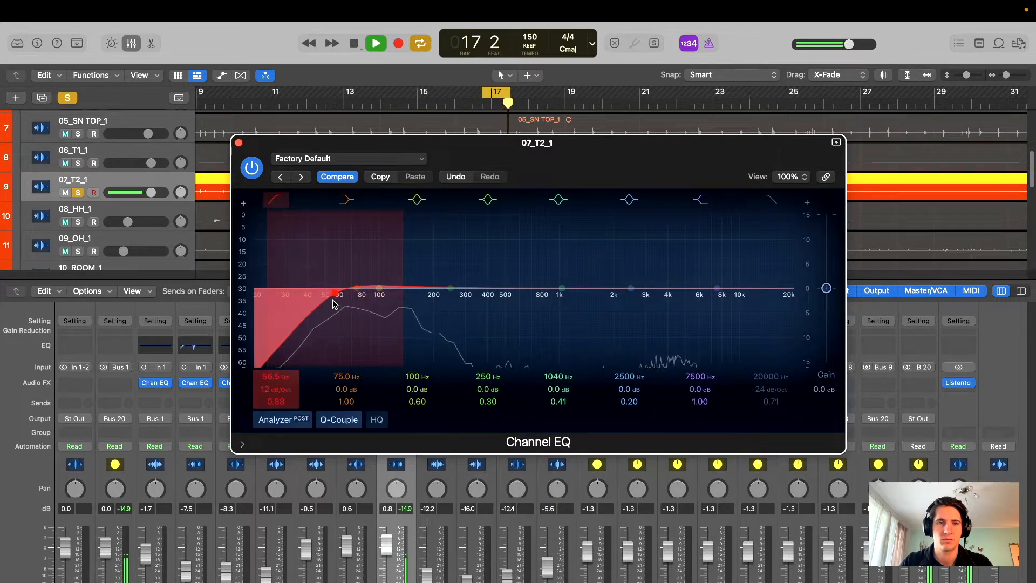
drag(614, 172, 656, 151)
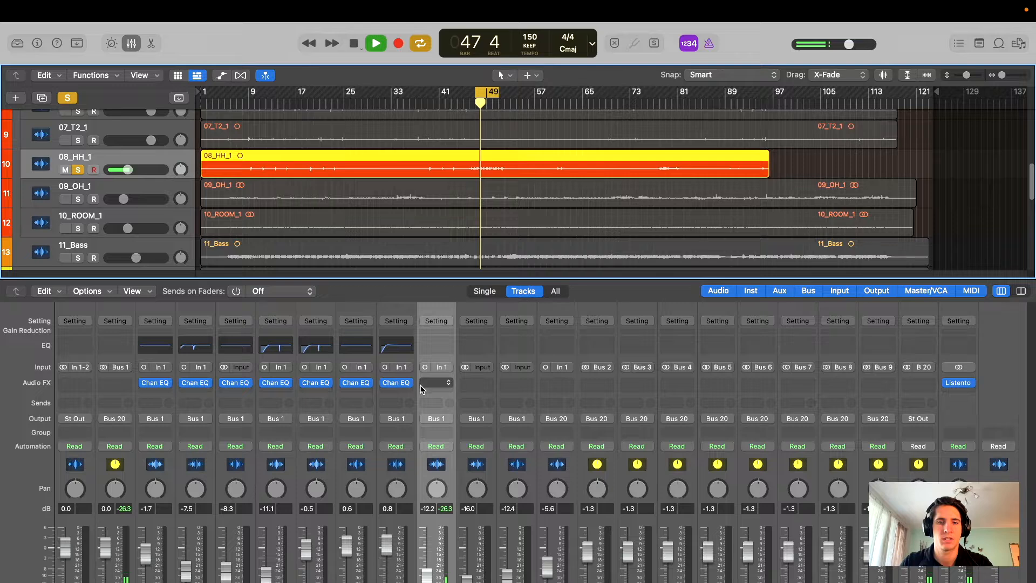
- Insert a Channel EQ on the soloed 08_HH_1 track and enable its low cut
click(440, 354)
drag(670, 199, 559, 203)
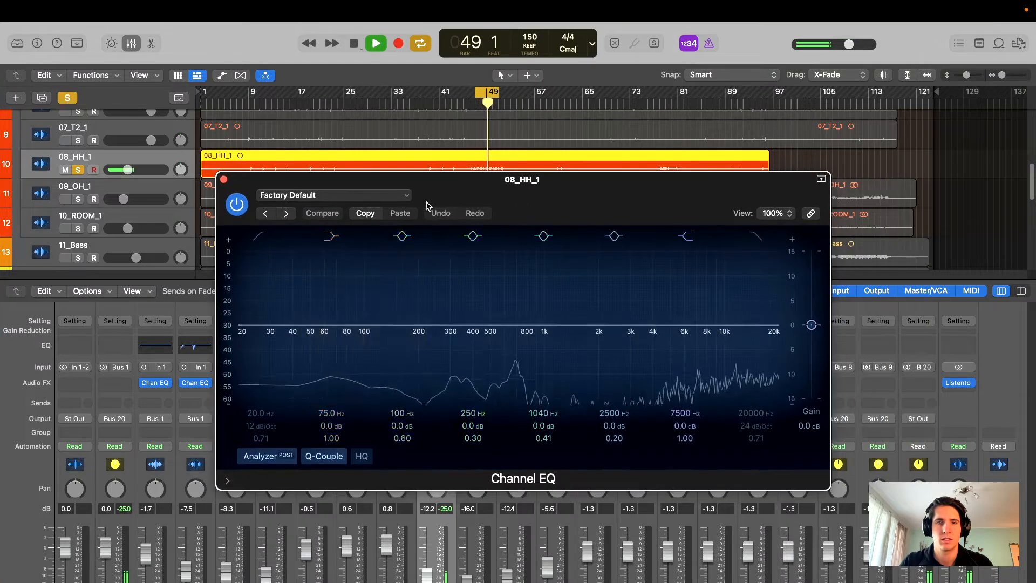
drag(421, 203, 463, 151)
click(302, 184)
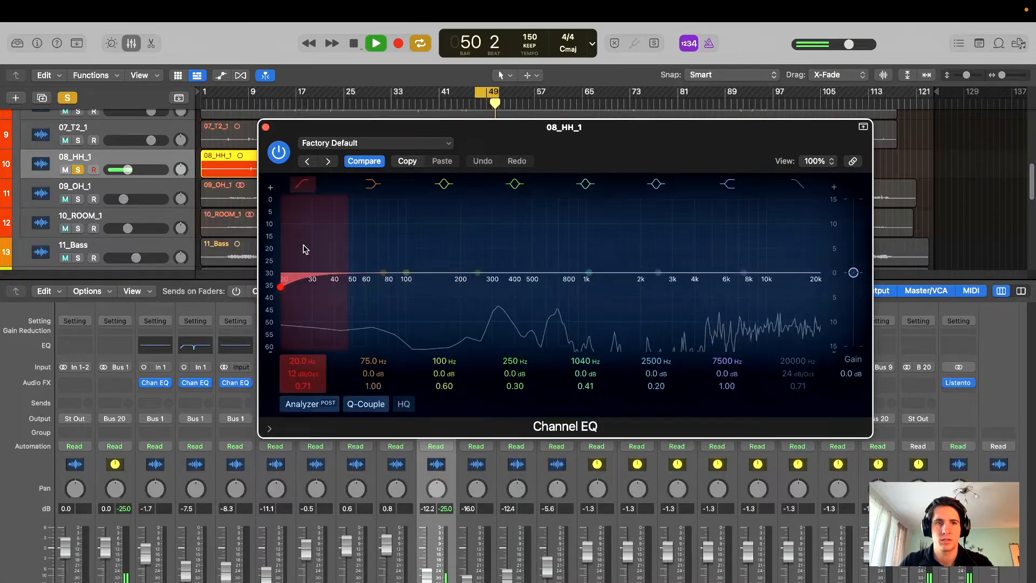
- Set the 08_HH_1 low cut to 202 Hz at 12 dB/Oct with a Q of 0.64
drag(294, 285, 474, 298)
drag(297, 374, 296, 381)
mouse_move(465, 287)
mouse_down()
mouse_move(487, 291)
mouse_move(463, 286)
mouse_up()
drag(605, 147, 575, 113)
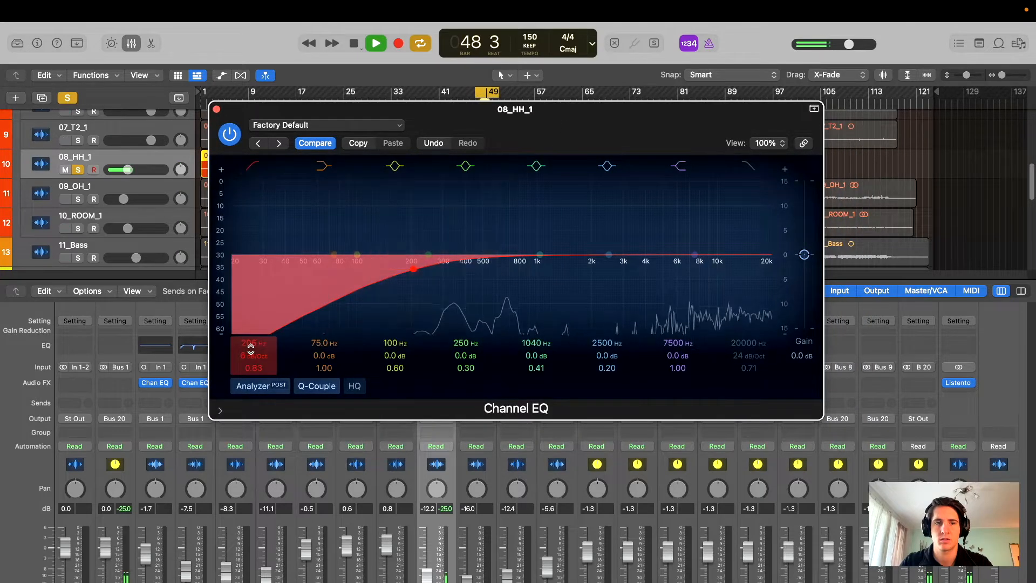
drag(252, 356, 252, 354)
drag(414, 270, 414, 275)
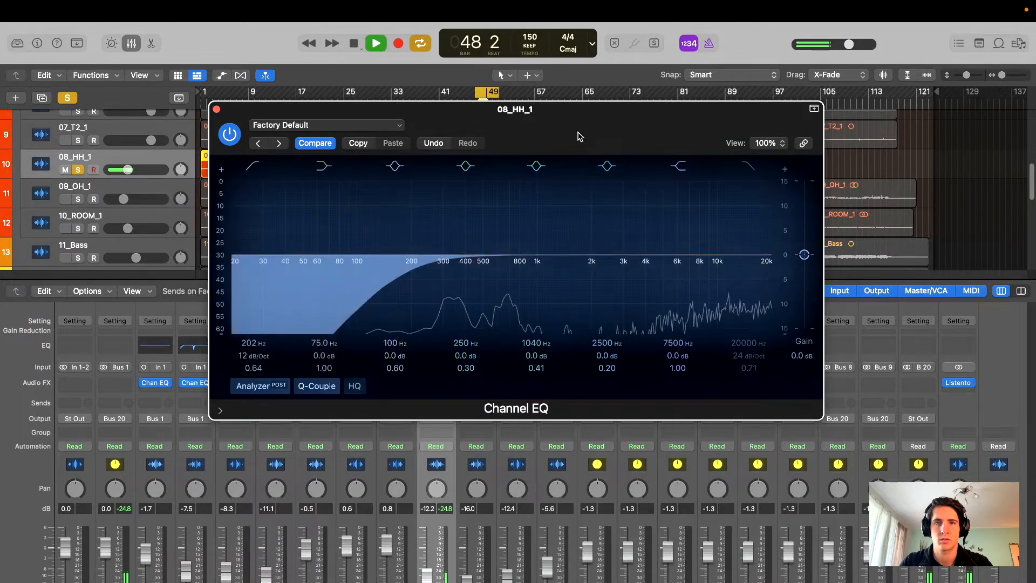
- Solo 09_OH_1 in place of 08_HH_1 and set the cycle range from bar 54 to bar 66
drag(580, 136, 571, 144)
drag(217, 132, 236, 97)
click(223, 86)
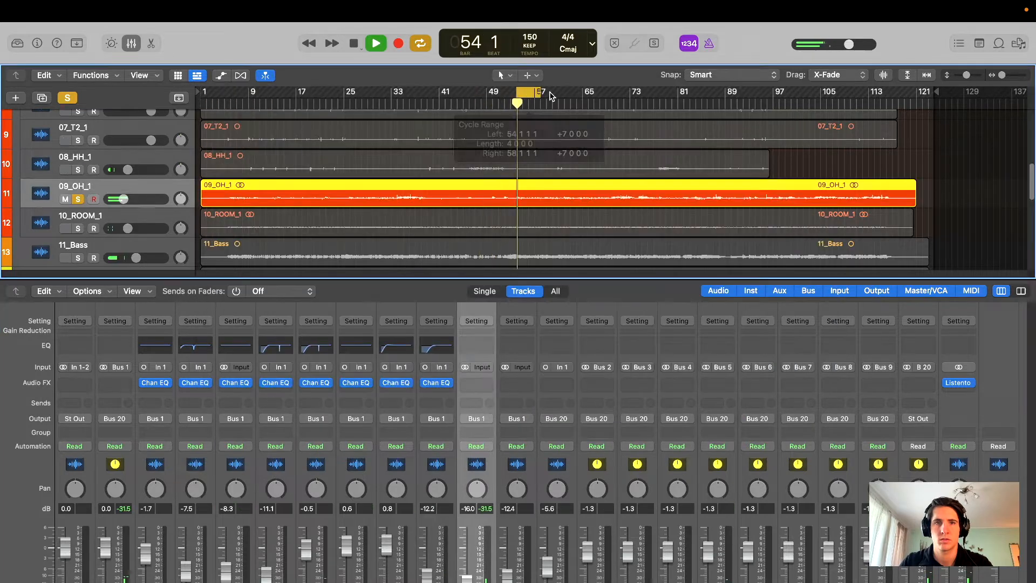
drag(540, 93, 587, 93)
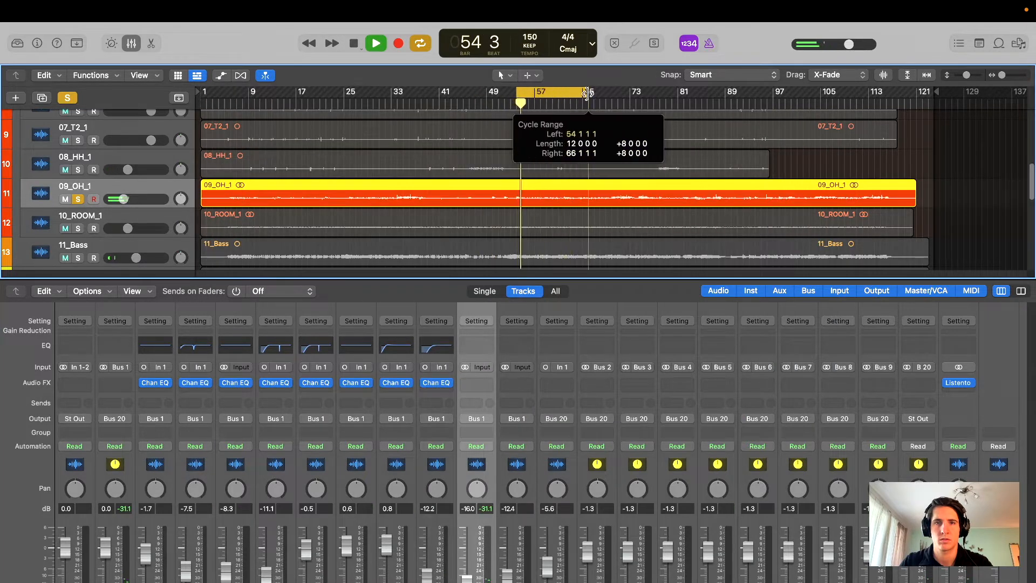
- Insert a Channel EQ on 09_OH_1 with a 12 dB/Oct low cut at 302 Hz
click(471, 350)
mouse_move(335, 185)
mouse_down()
mouse_move(351, 273)
mouse_move(483, 262)
mouse_move(534, 299)
mouse_move(590, 306)
mouse_move(525, 314)
mouse_move(538, 312)
mouse_up()
drag(569, 142, 555, 137)
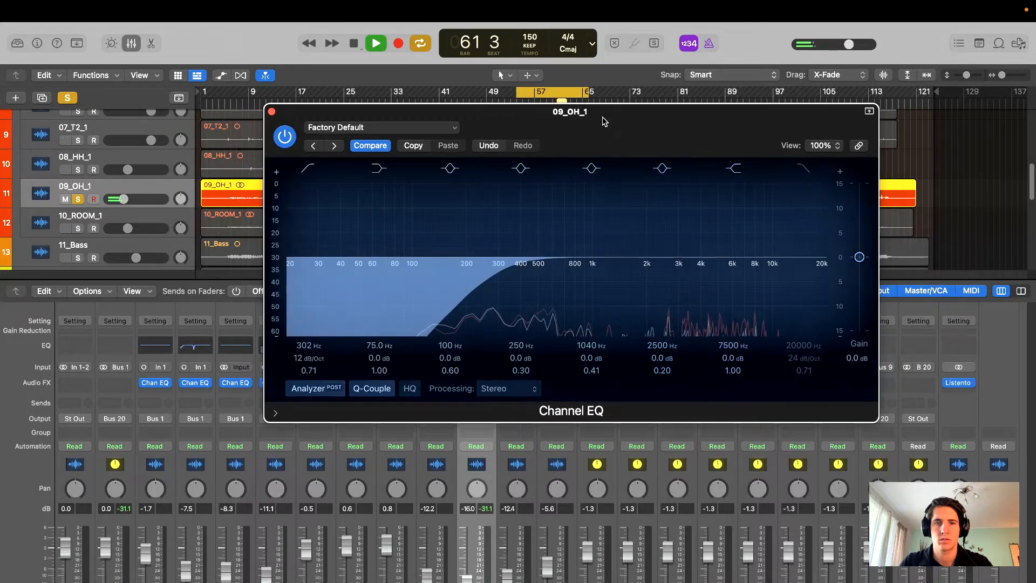
- Fine-tune the 09_OH_1 low-cut frequency by ear during playback and close its Channel EQ
click(515, 268)
drag(514, 268, 499, 270)
drag(627, 128, 624, 127)
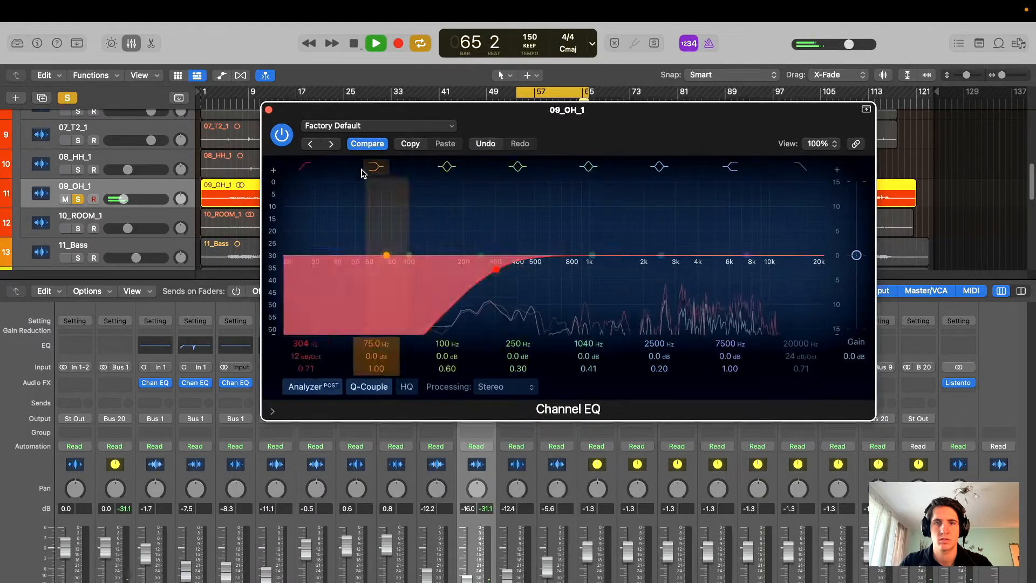
drag(504, 279, 469, 282)
click(268, 109)
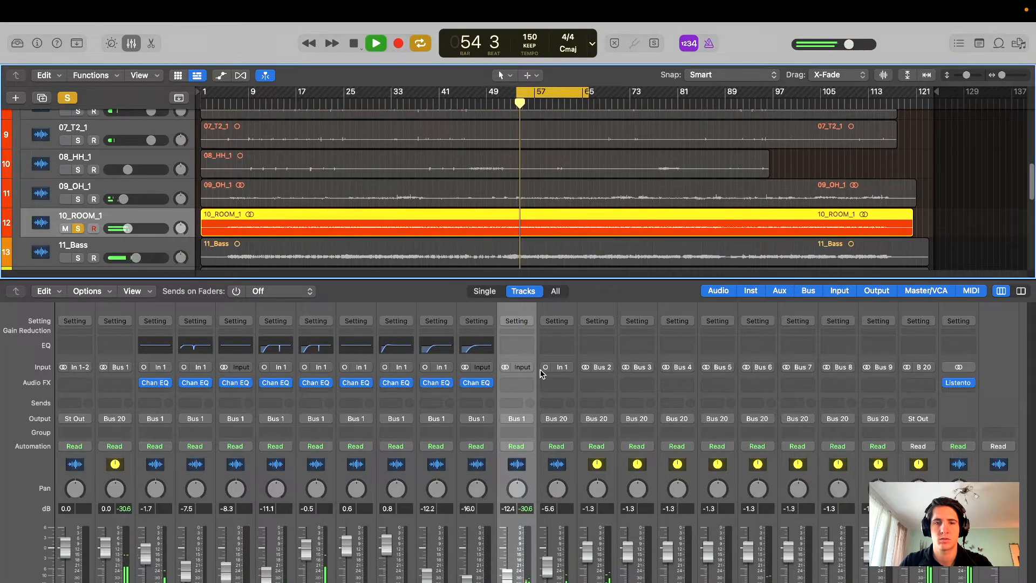
- Insert a Channel EQ on 10_ROOM_1 with a 12 dB/Oct low cut at 56.5 Hz and Q 0.83, leaving the 1130 Hz band off
click(516, 343)
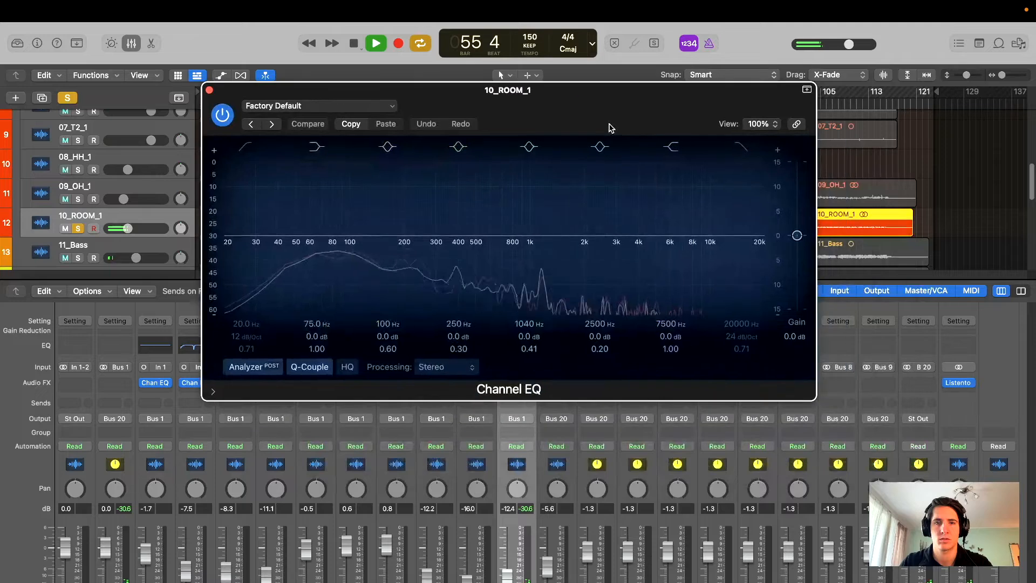
drag(231, 230, 301, 251)
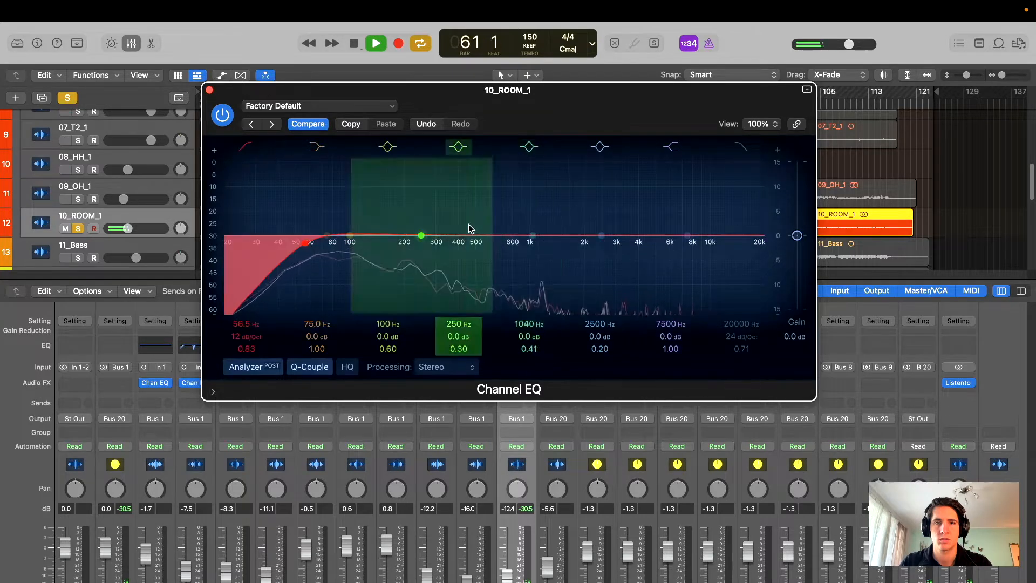
drag(400, 117, 395, 135)
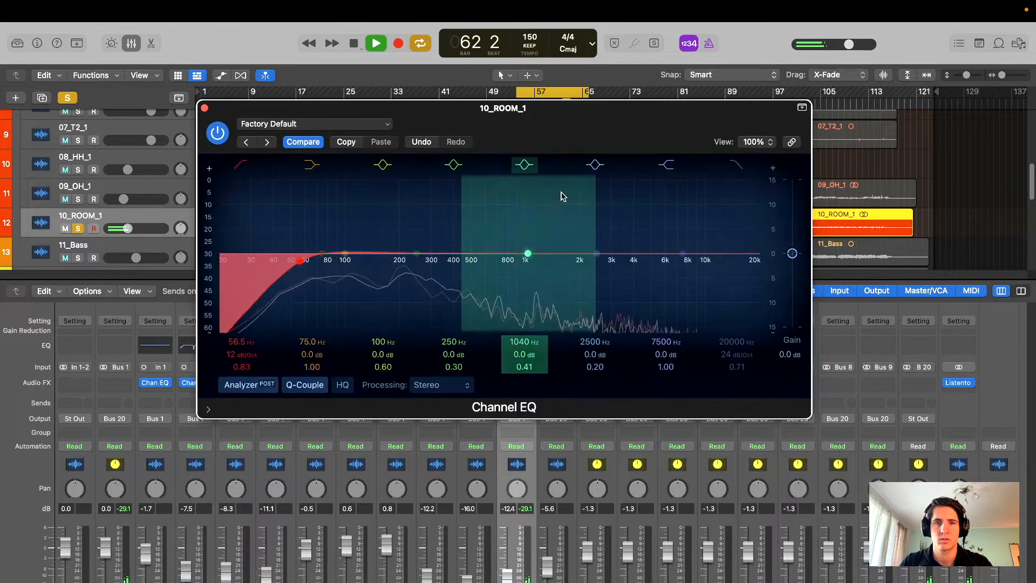
mouse_move(528, 256)
mouse_down()
mouse_move(533, 204)
mouse_move(541, 269)
mouse_move(534, 254)
mouse_up()
click(524, 164)
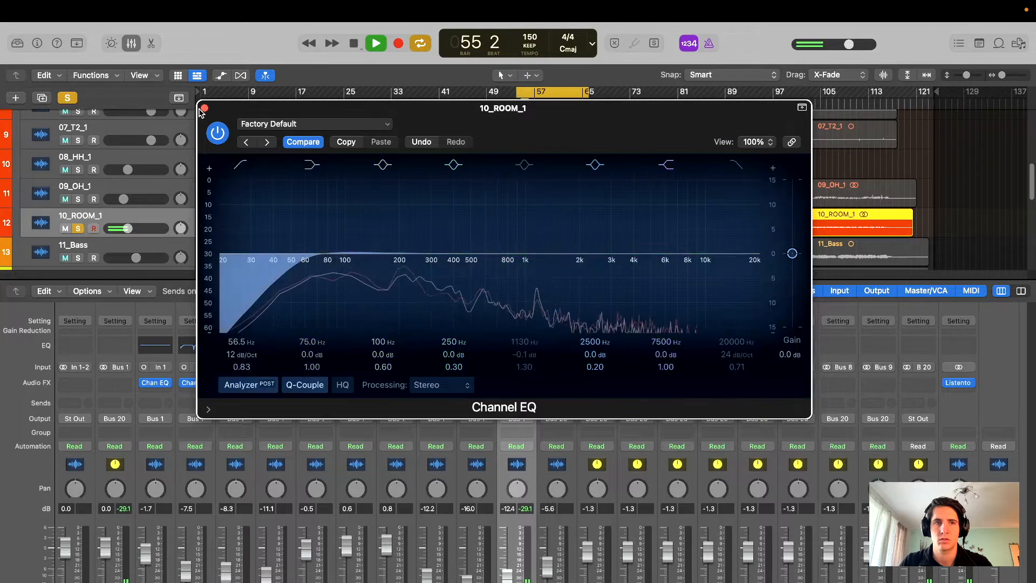
click(204, 108)
- Solo the 11_Bass track and play the cycle range
scroll(561, 171, down, 2)
key(space)
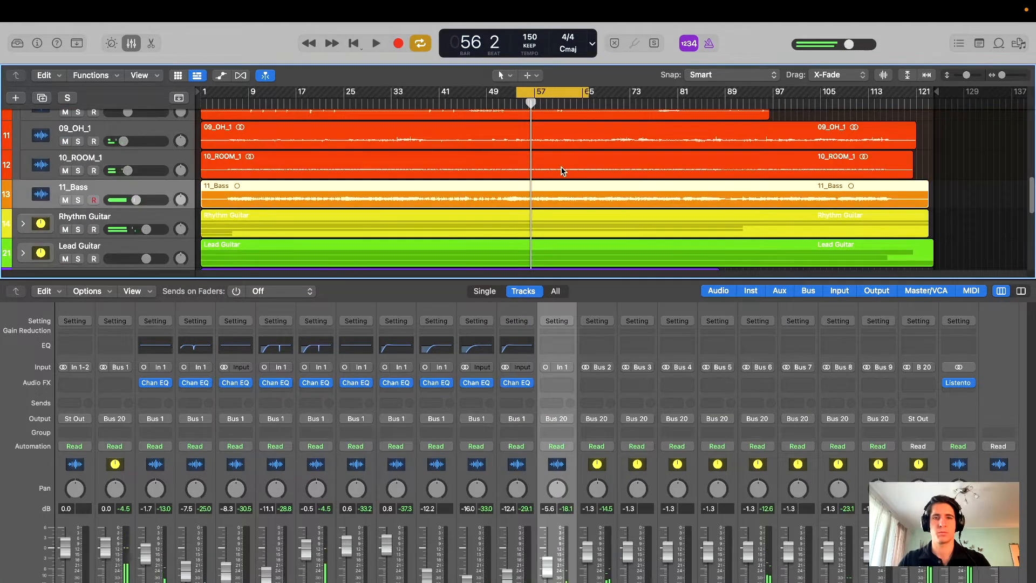
key(s)
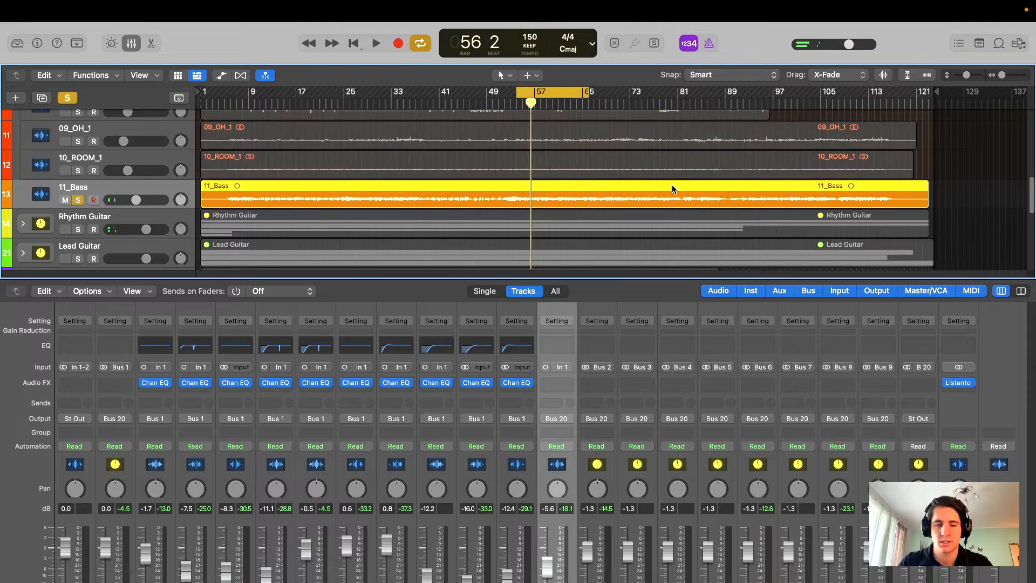
key(space)
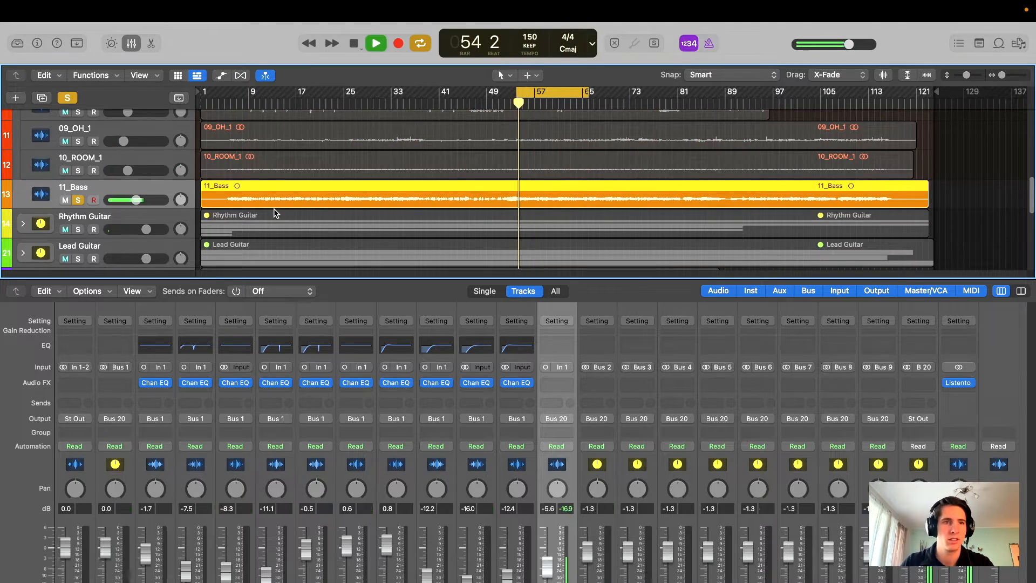
- Insert a Channel EQ on 11_Bass with a 12 dB/Oct low cut at 44.2 Hz and Q 0.79
click(552, 350)
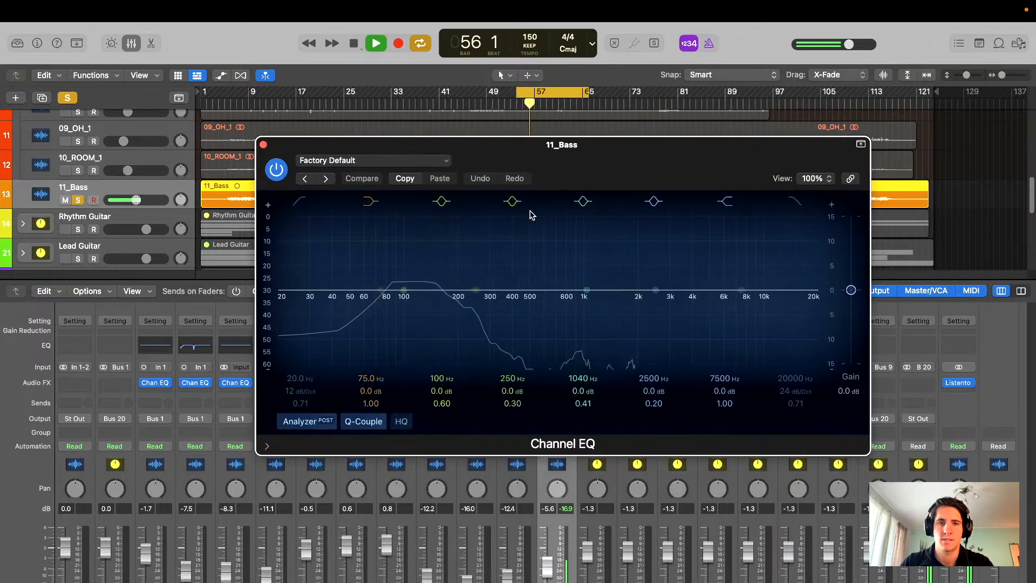
click(292, 202)
drag(300, 300, 341, 313)
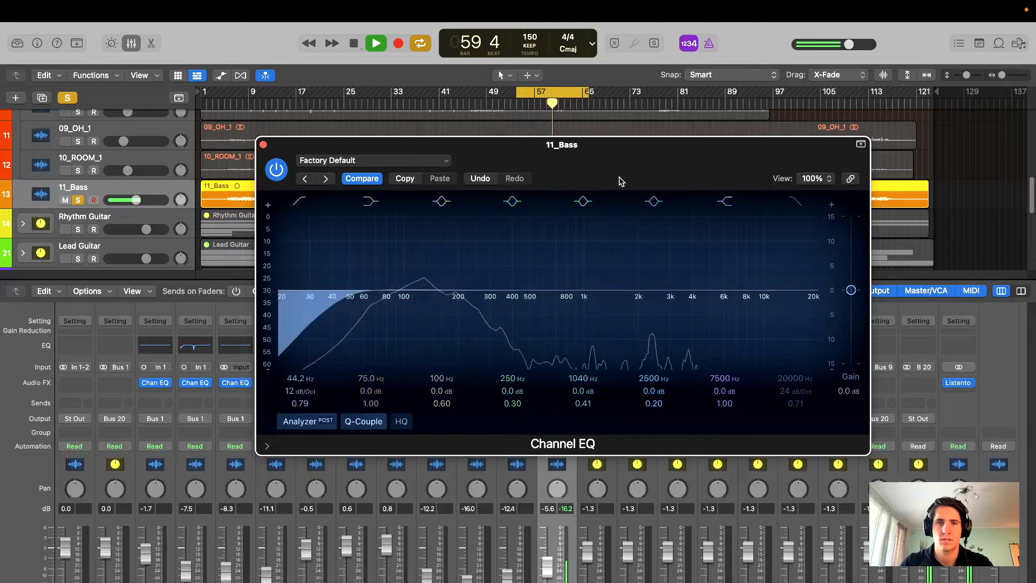
drag(622, 167, 612, 146)
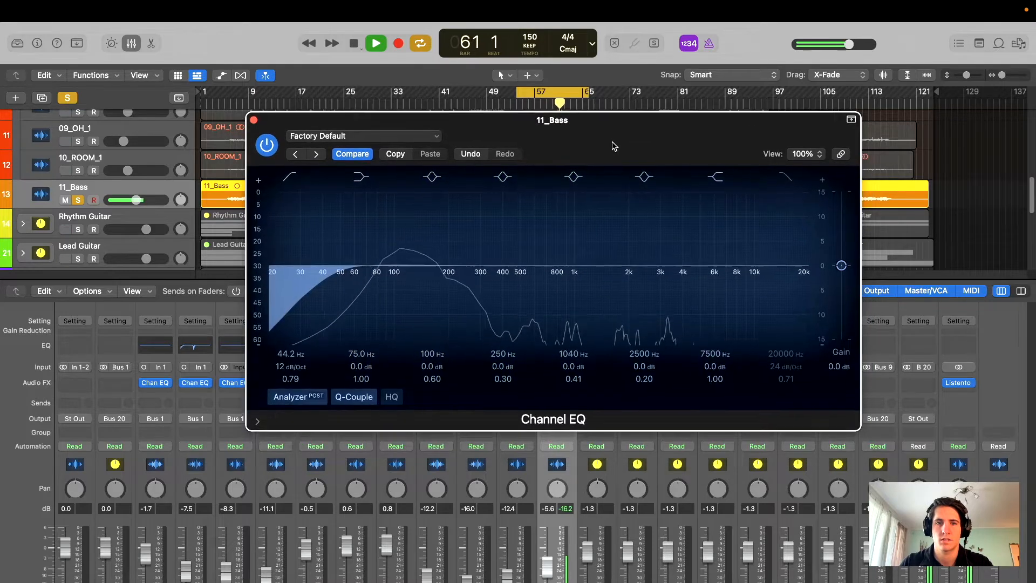
- Add a 24 dB/Oct high cut at 8050 Hz with Q 0.57 to the 11_Bass EQ and close it
drag(792, 292, 711, 285)
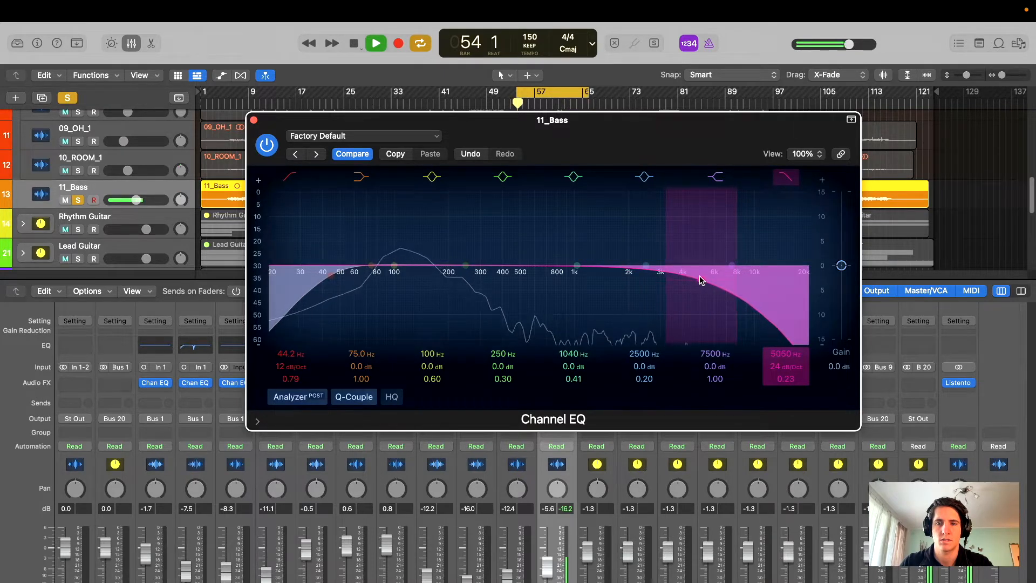
mouse_move(699, 277)
mouse_down()
mouse_move(774, 262)
mouse_move(736, 260)
mouse_up()
drag(661, 134, 669, 146)
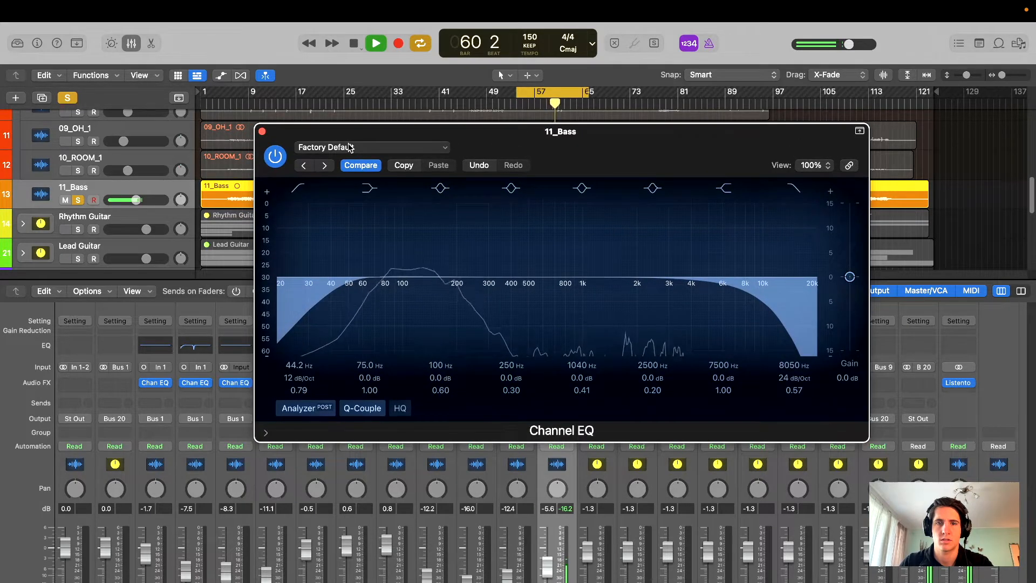
click(262, 132)
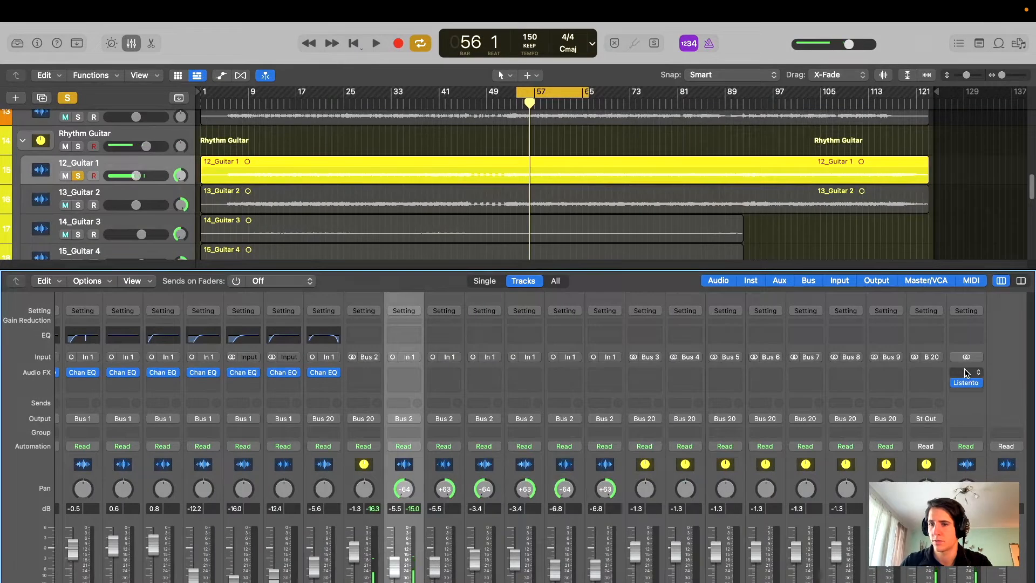
- Insert a Gain plug-in ahead of Listento on the Stereo Out channel and switch on Mono
click(966, 373)
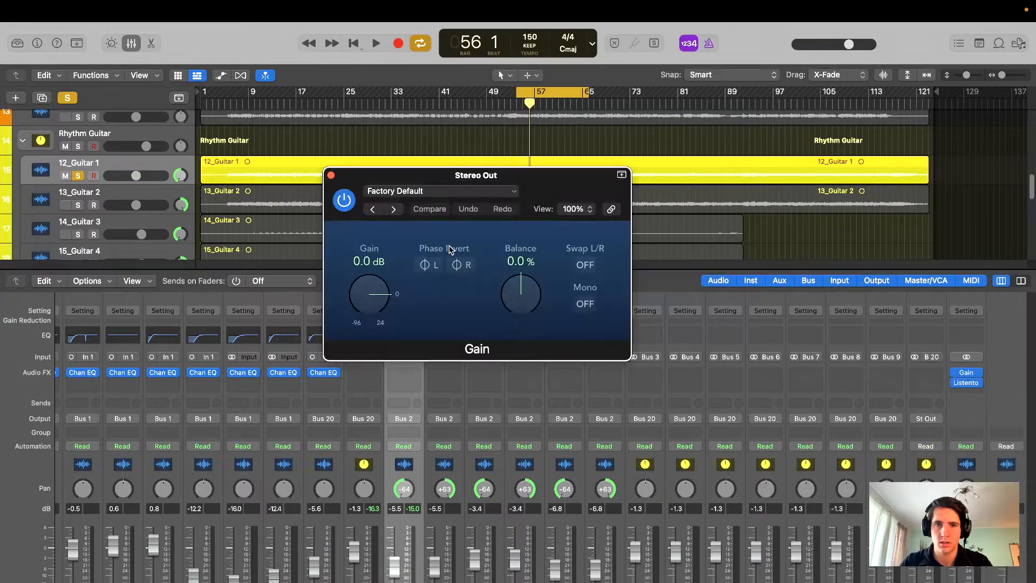
click(585, 304)
click(331, 175)
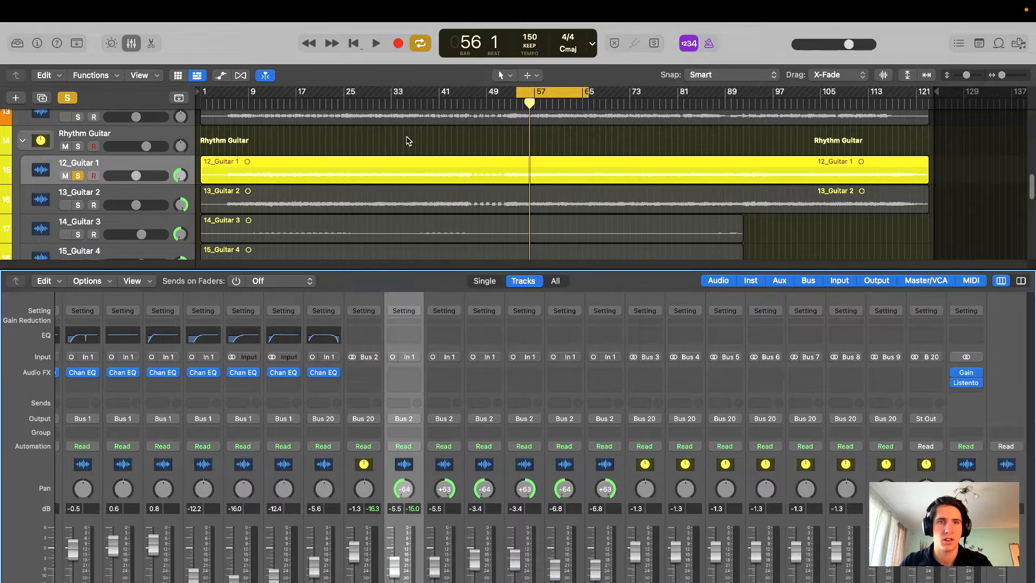
- Insert a Channel EQ on the soloed 12_Guitar 1 track and play the cycle to capture its frequency spectrum
click(115, 157)
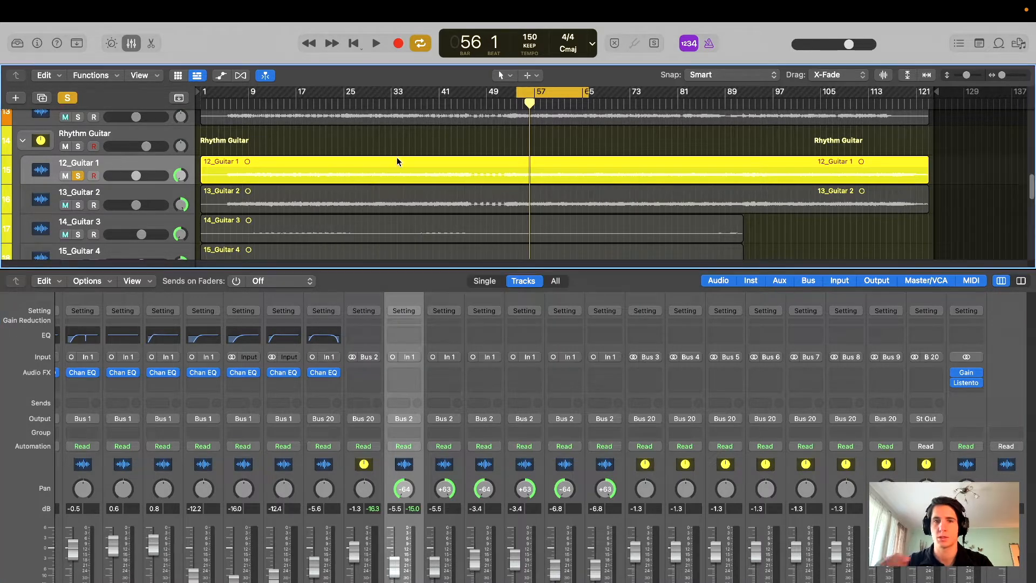
key(space)
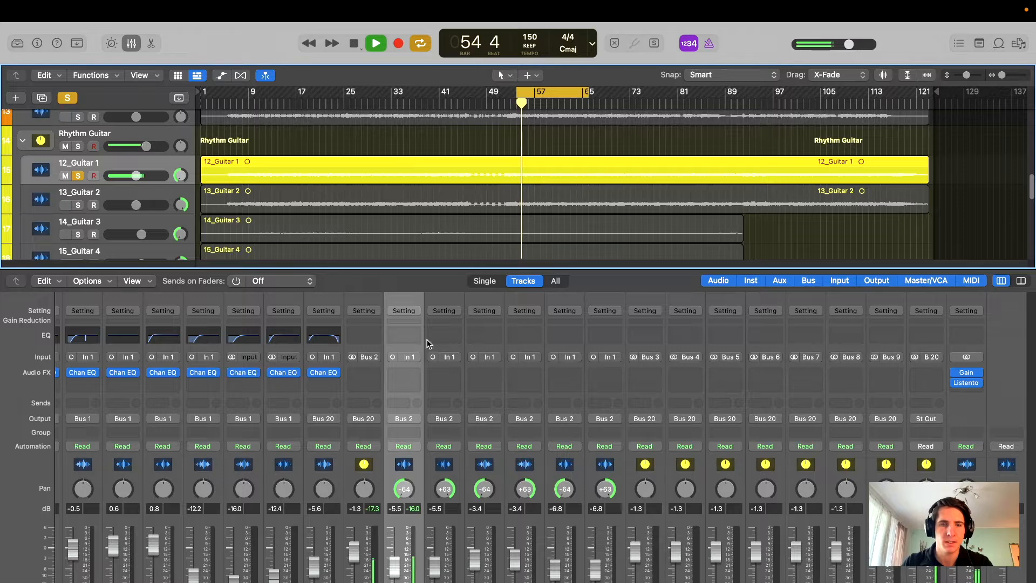
click(403, 336)
drag(762, 197, 594, 214)
key(space)
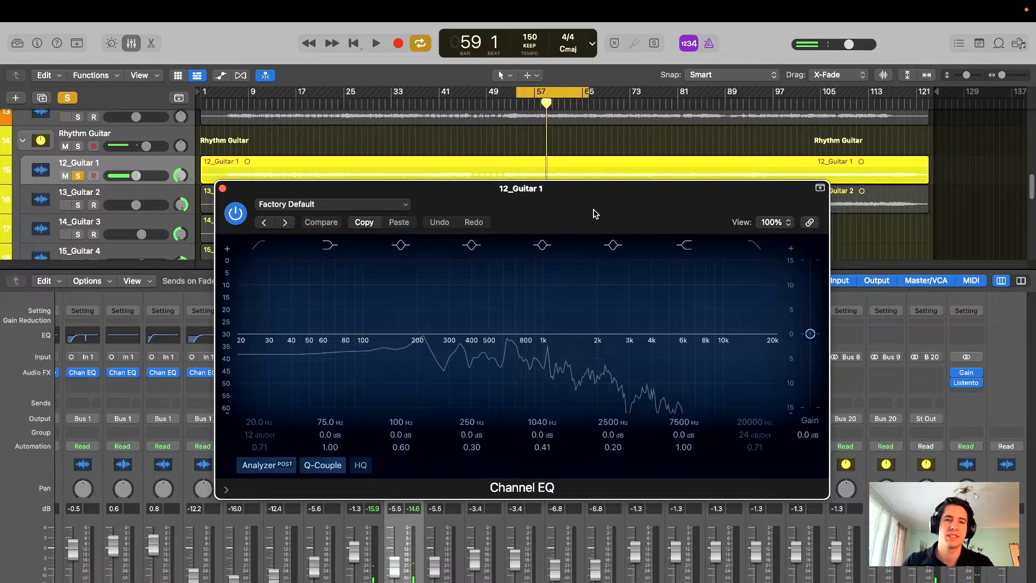
drag(534, 226, 559, 213)
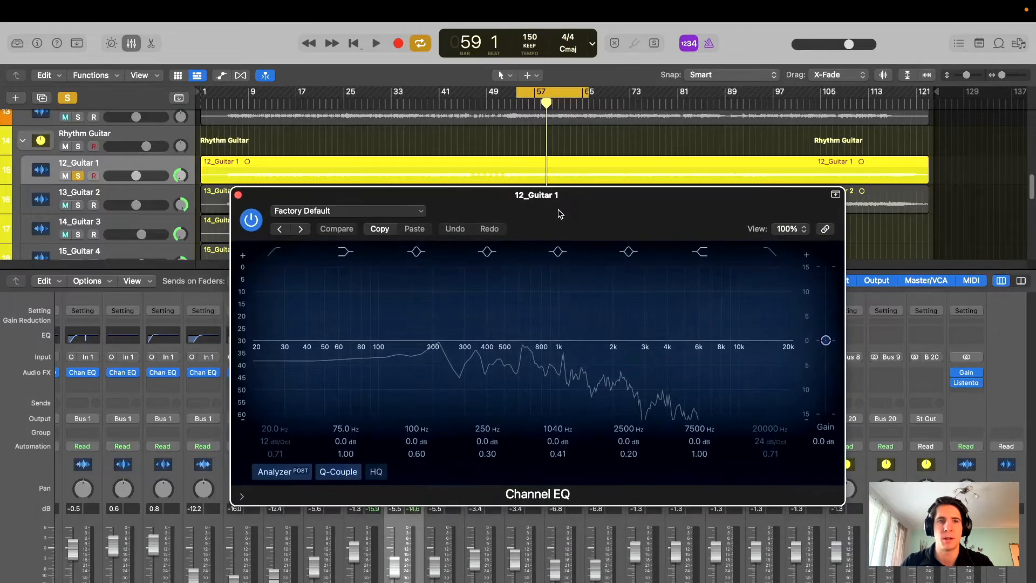
- Enable the 12_Guitar 1 low cut and set it to 105 Hz at 12 dB/Oct with Q 0.67
click(276, 251)
drag(268, 345, 362, 341)
drag(551, 238, 570, 234)
drag(636, 227, 612, 239)
mouse_move(338, 363)
mouse_down()
mouse_move(371, 369)
mouse_move(349, 361)
mouse_up()
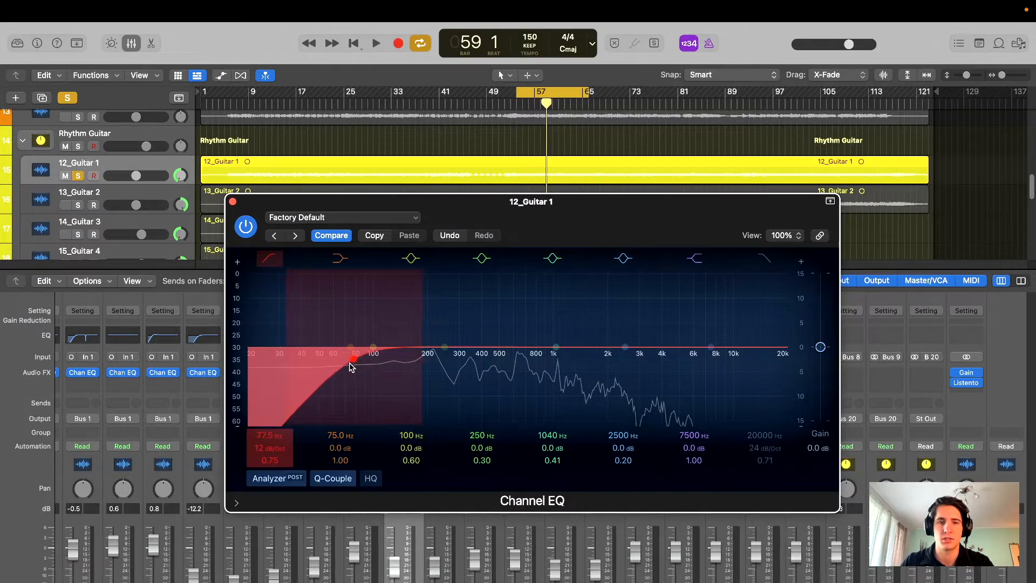
drag(623, 215, 625, 217)
key(space)
drag(355, 357, 380, 367)
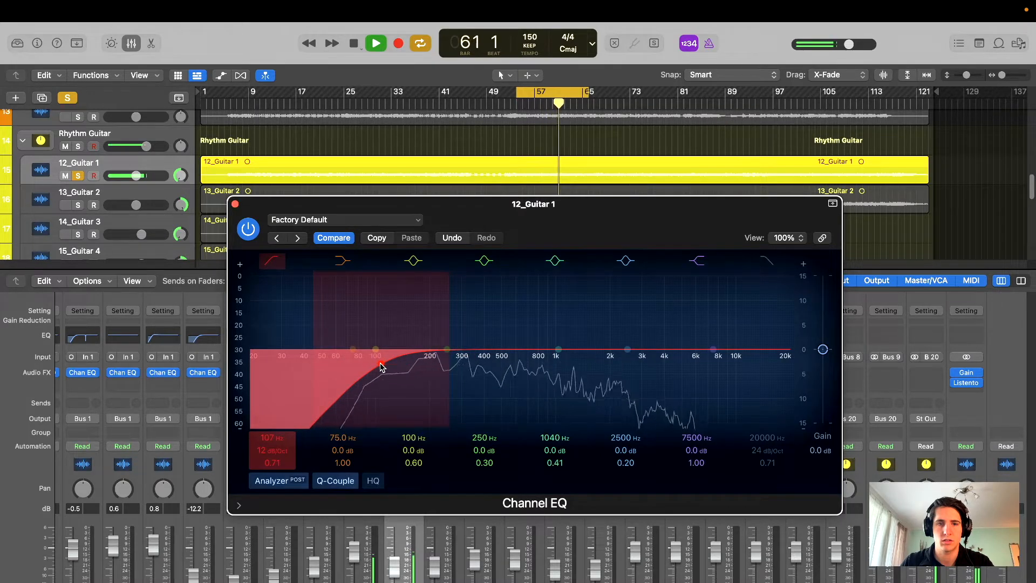
drag(380, 367, 379, 366)
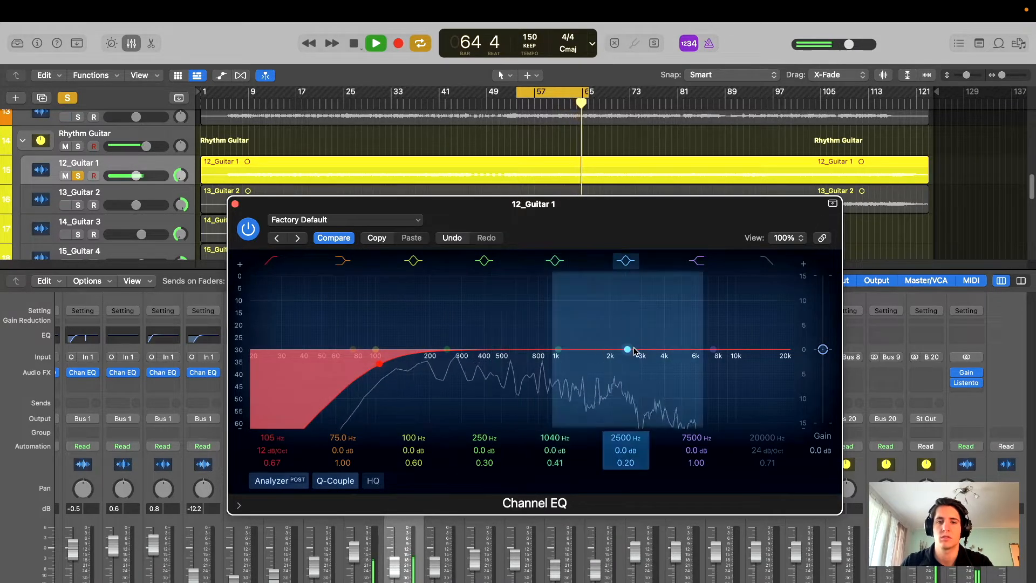
- Sweep the 2500 Hz bell band to 3700 Hz and turn it into a -15.6 dB cut with Q 100
drag(627, 349, 660, 226)
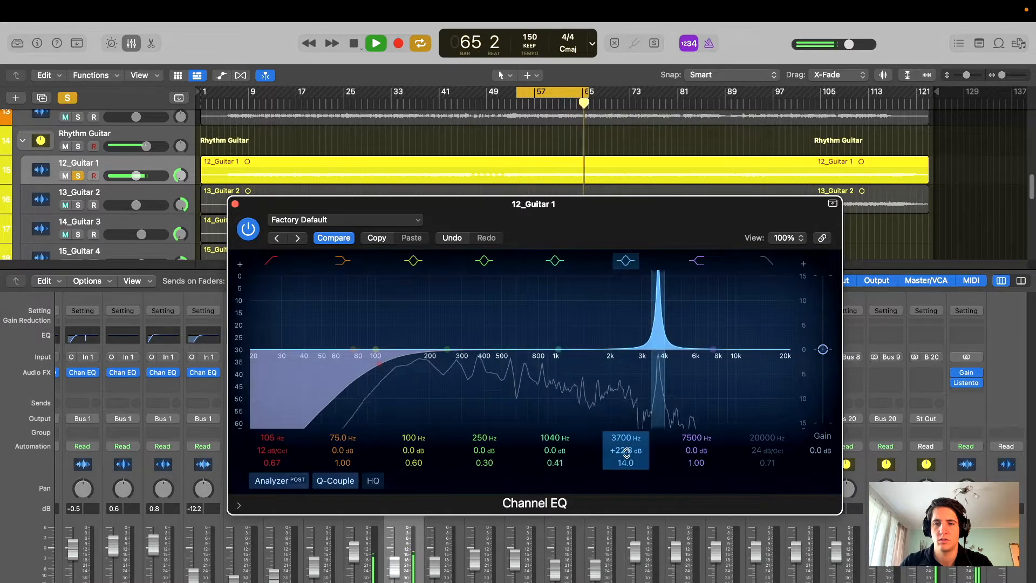
drag(626, 452, 626, 513)
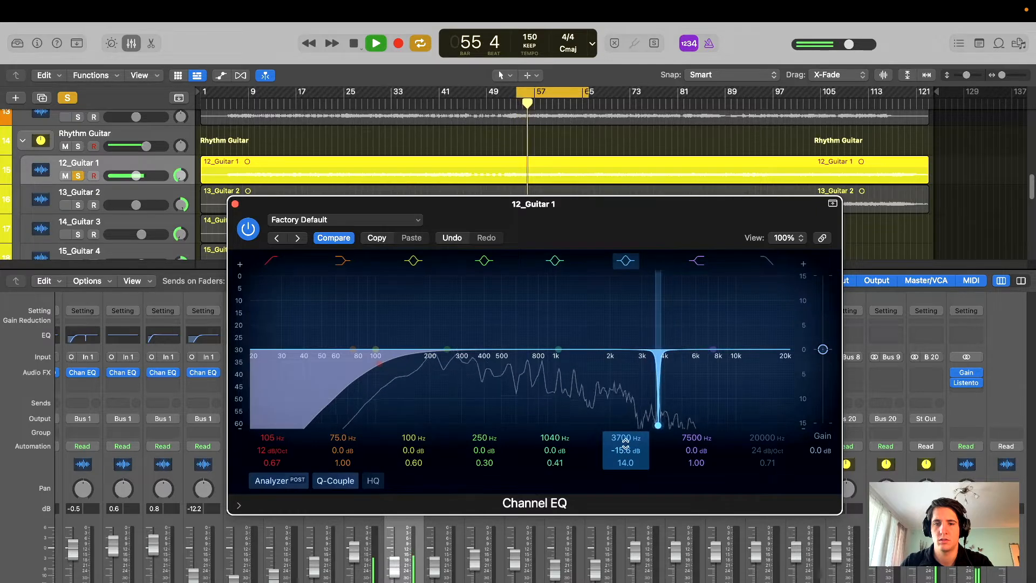
drag(626, 463, 626, 443)
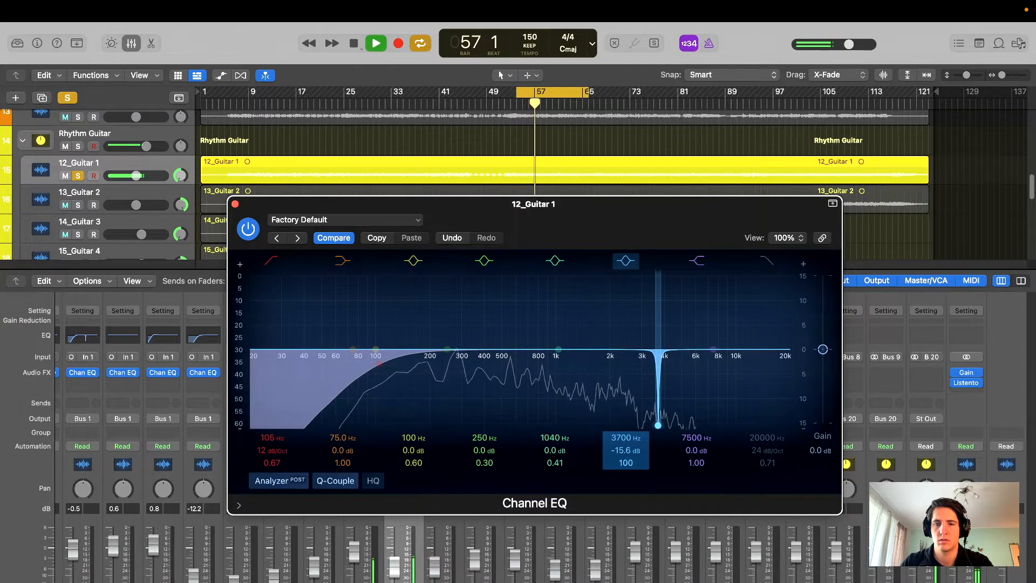
- Compare the 12_Guitar 1 sound with and without the EQ and its 3700 Hz cut, and stop playback
click(250, 230)
click(249, 230)
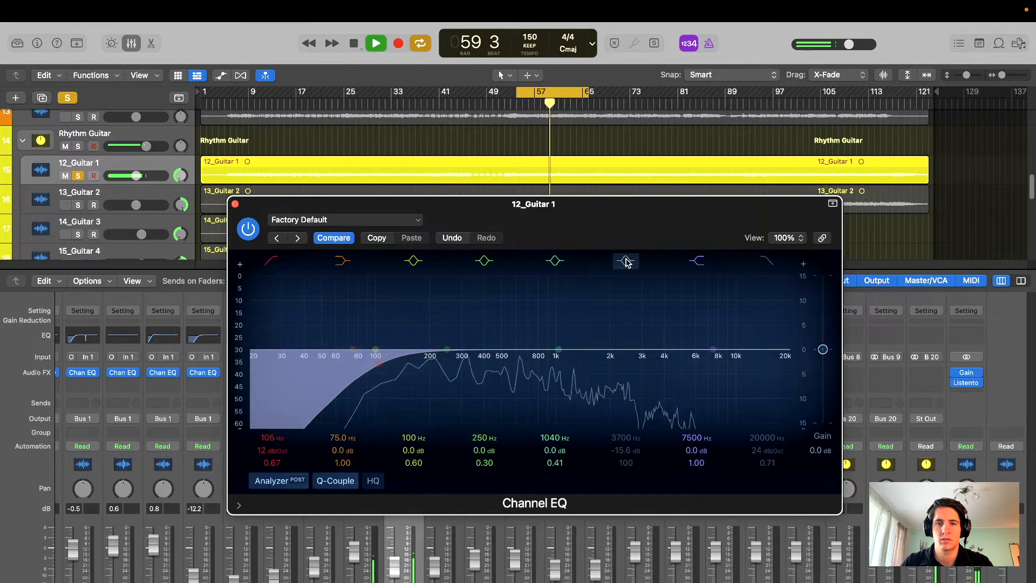
drag(628, 235, 577, 198)
click(614, 232)
click(615, 233)
key(space)
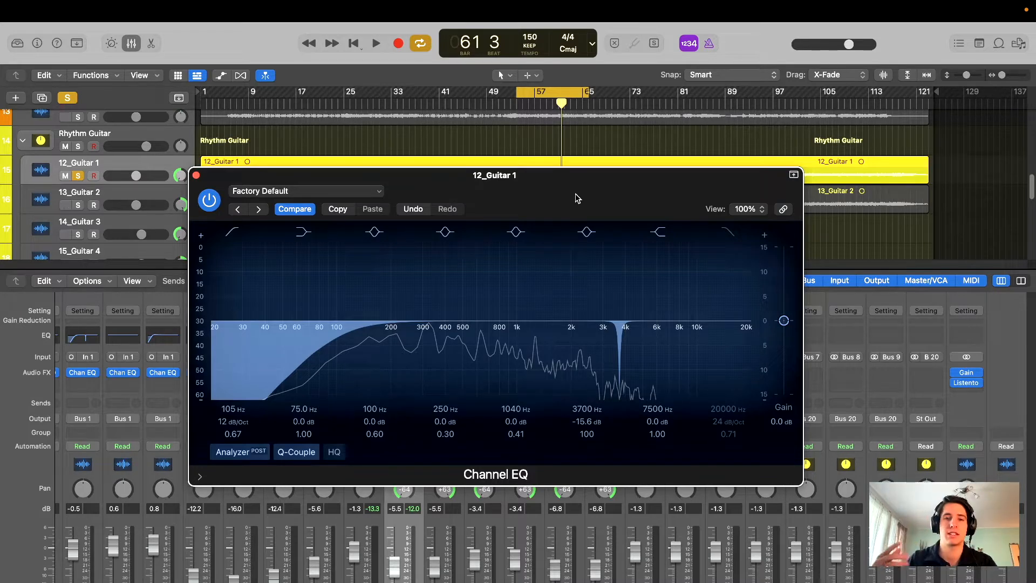
mouse_move(568, 190)
mouse_down()
mouse_move(564, 180)
mouse_move(573, 190)
mouse_up()
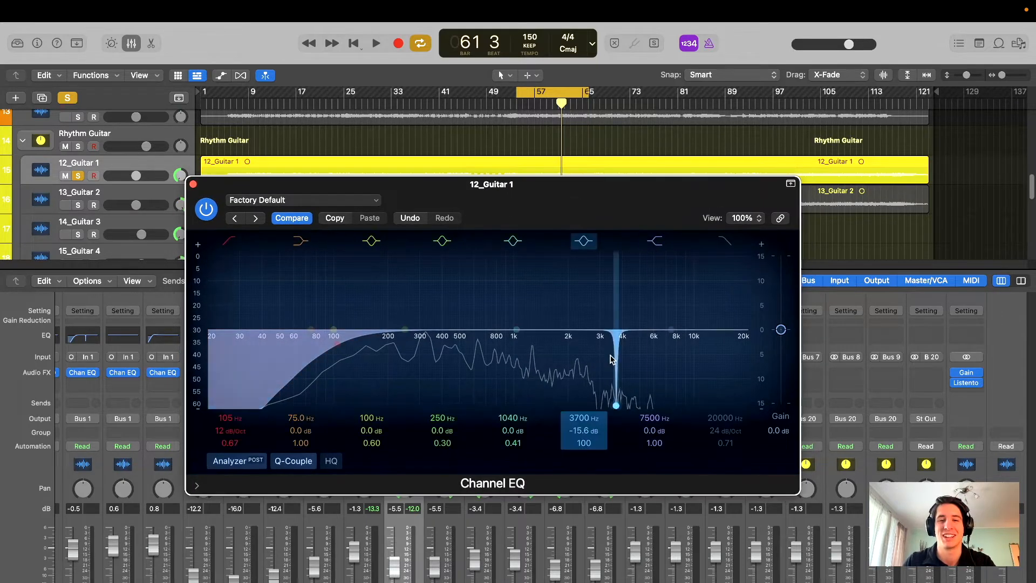
drag(615, 185, 675, 153)
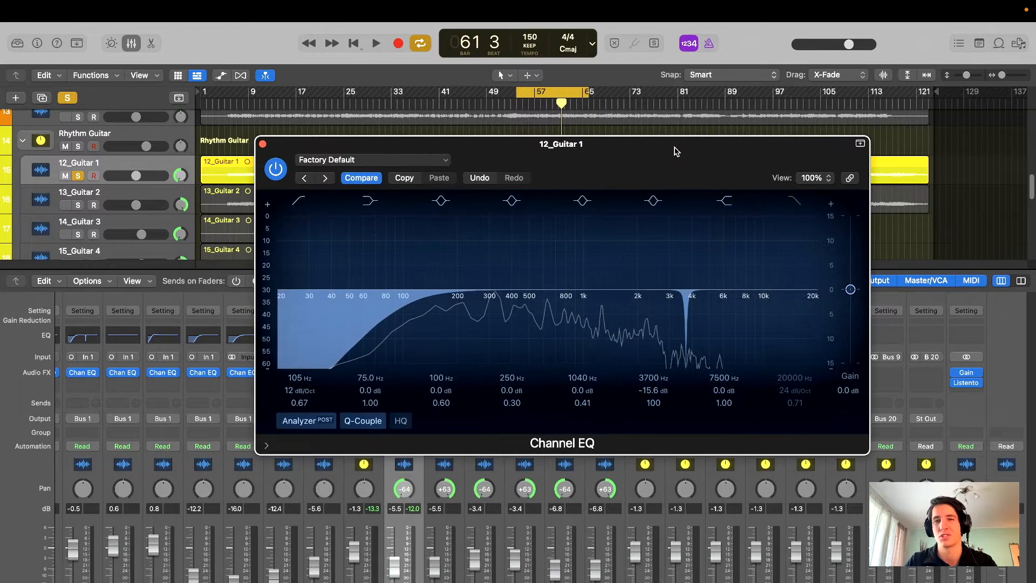
drag(676, 151, 643, 211)
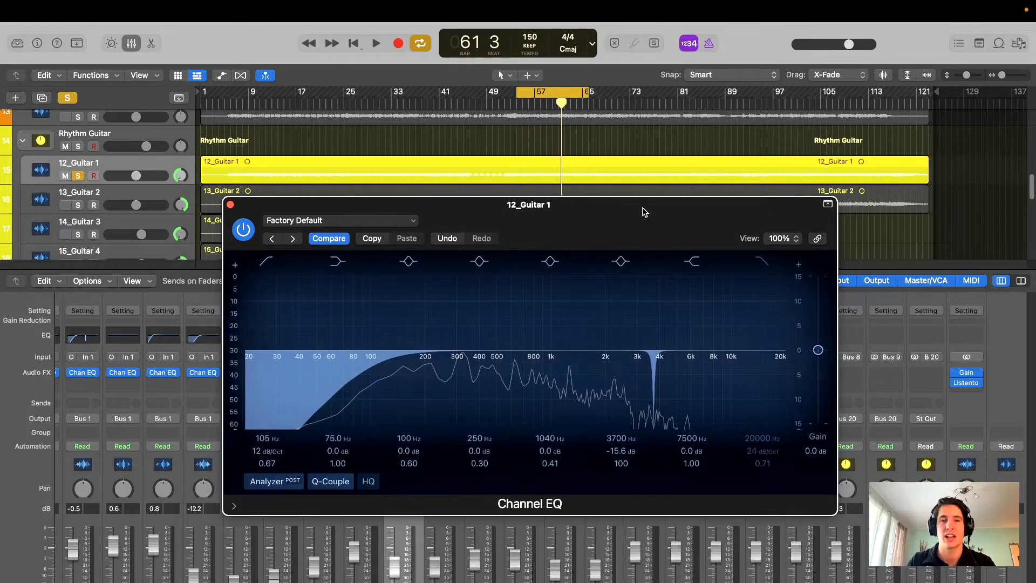
drag(643, 212, 620, 197)
- Listen to the equalised 12_Guitar 1 over the cycle range, stop playback and close its Channel EQ
key(space)
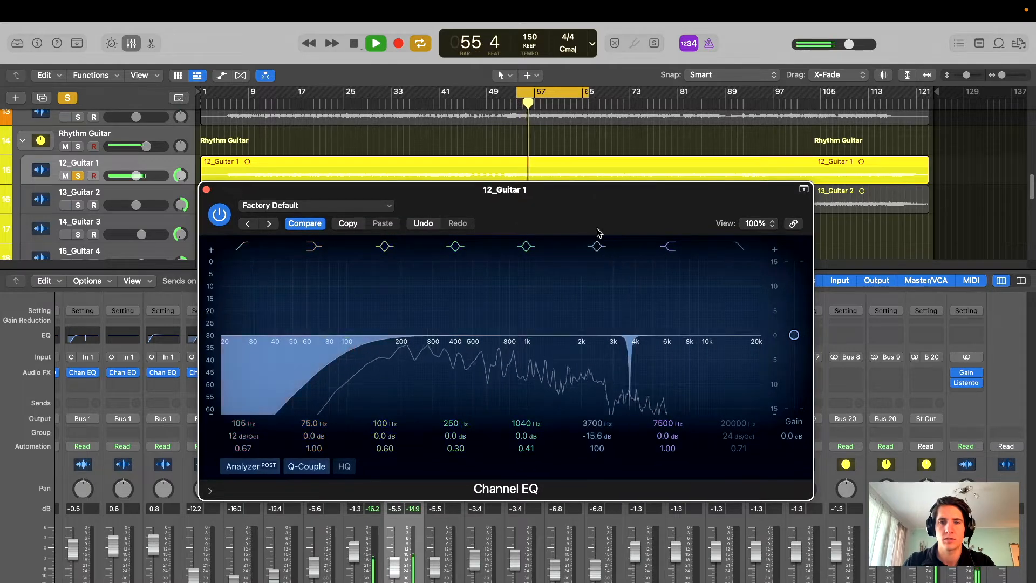
drag(596, 231, 614, 225)
key(space)
click(224, 184)
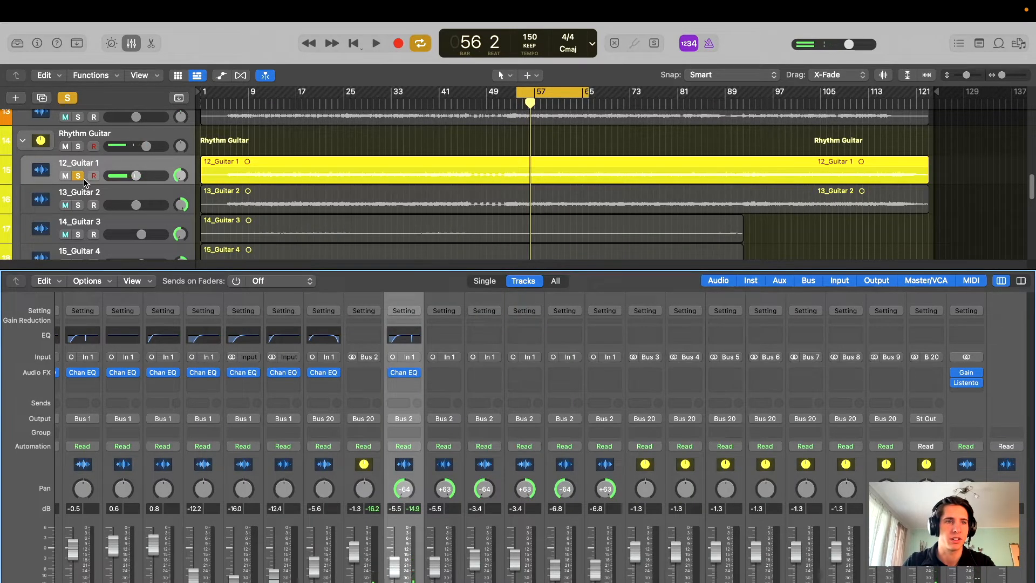
- Solo 13_Guitar 2 in place of 12_Guitar 1
click(78, 175)
scroll(103, 183, down, 1)
click(77, 200)
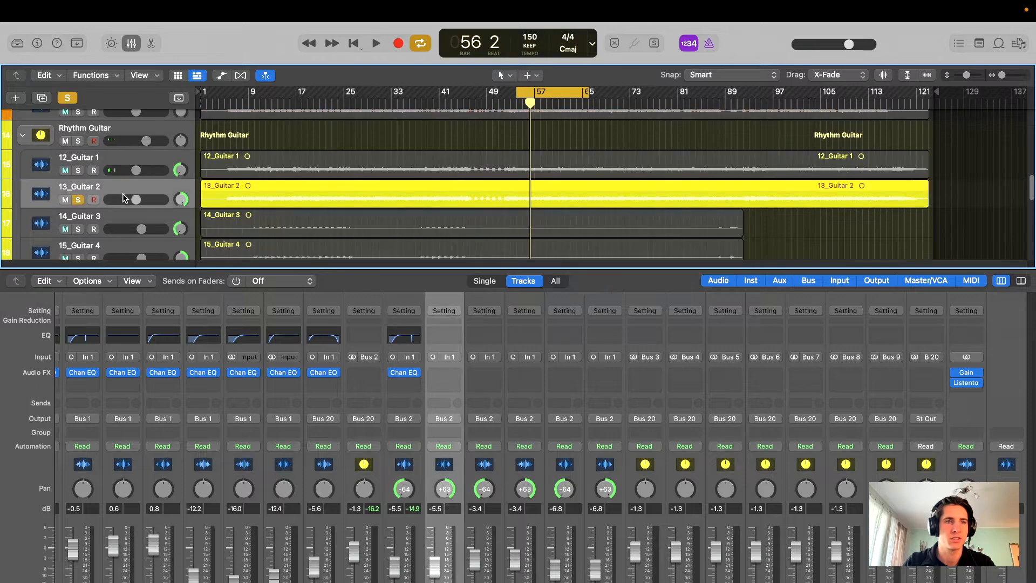
- Add a Channel EQ to 13_Guitar 2, play the track and set a low cut at 109 Hz
click(447, 338)
drag(711, 180, 647, 186)
key(space)
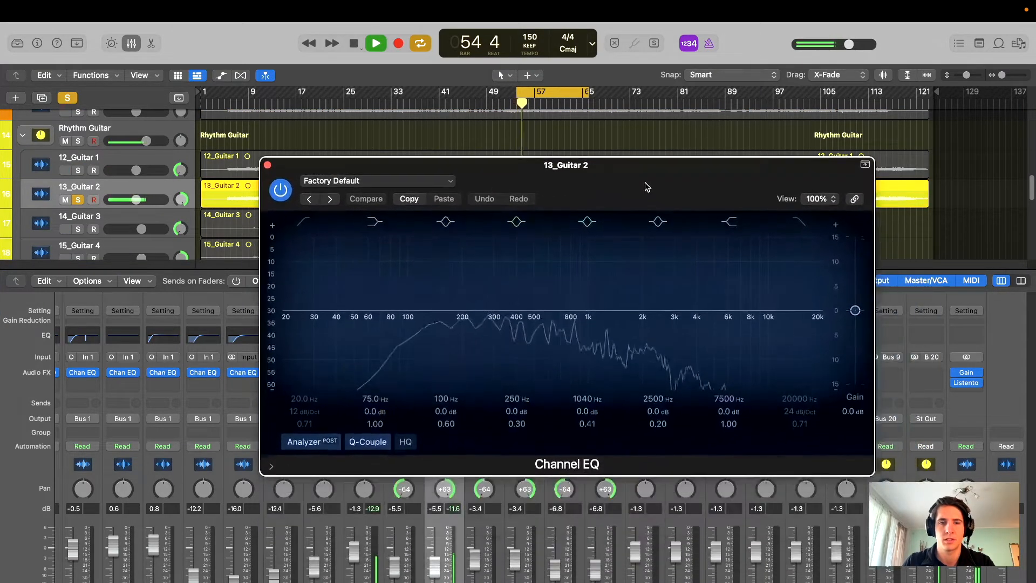
click(305, 221)
drag(306, 306, 424, 305)
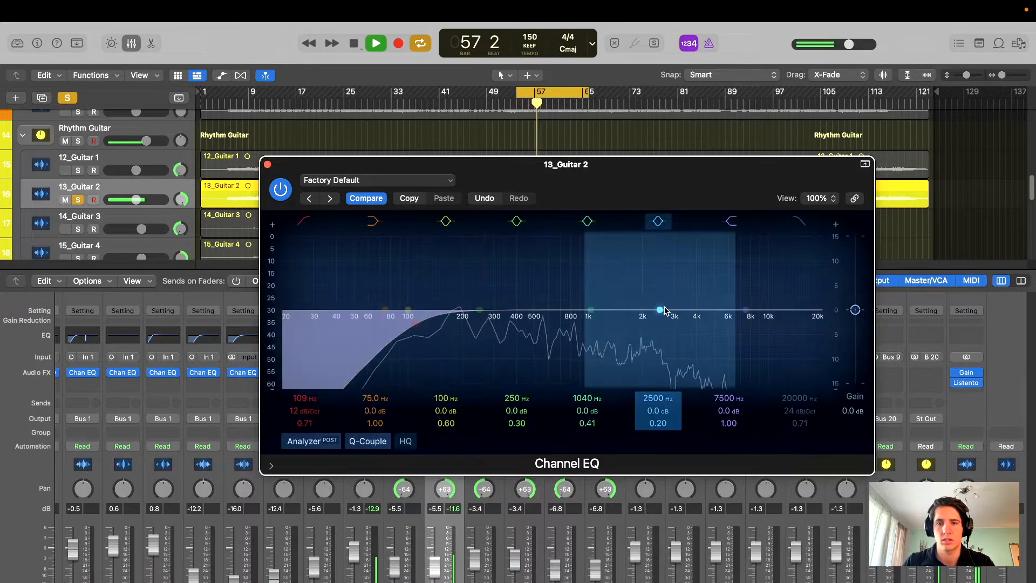
- Sweep the 2500 Hz bell band on 13_Guitar 2 for harsh frequencies, and switch the band off
mouse_move(661, 309)
mouse_down()
mouse_move(680, 311)
mouse_move(686, 260)
mouse_move(709, 249)
mouse_move(695, 312)
mouse_move(654, 276)
mouse_move(719, 297)
mouse_up()
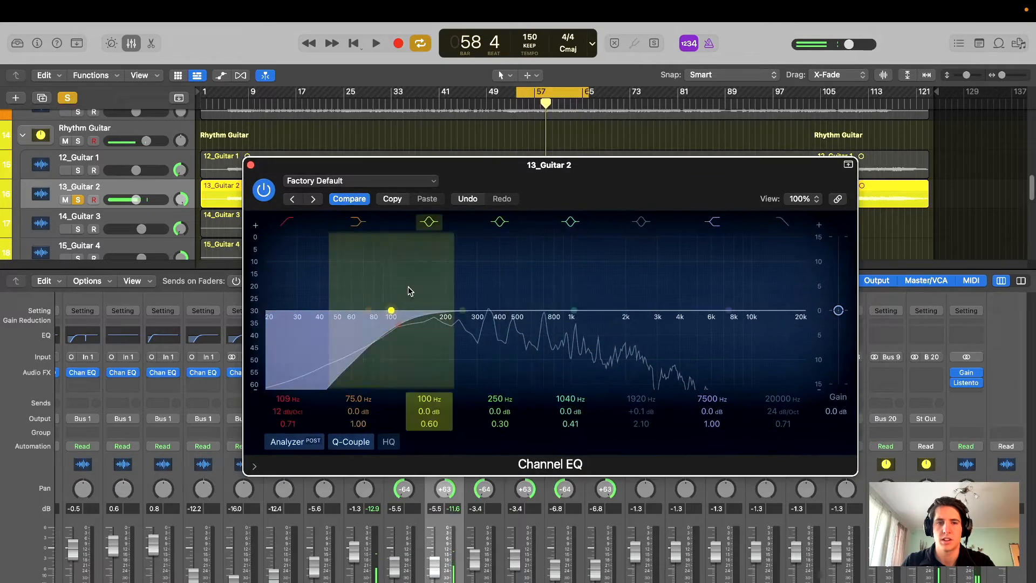
drag(667, 183, 682, 236)
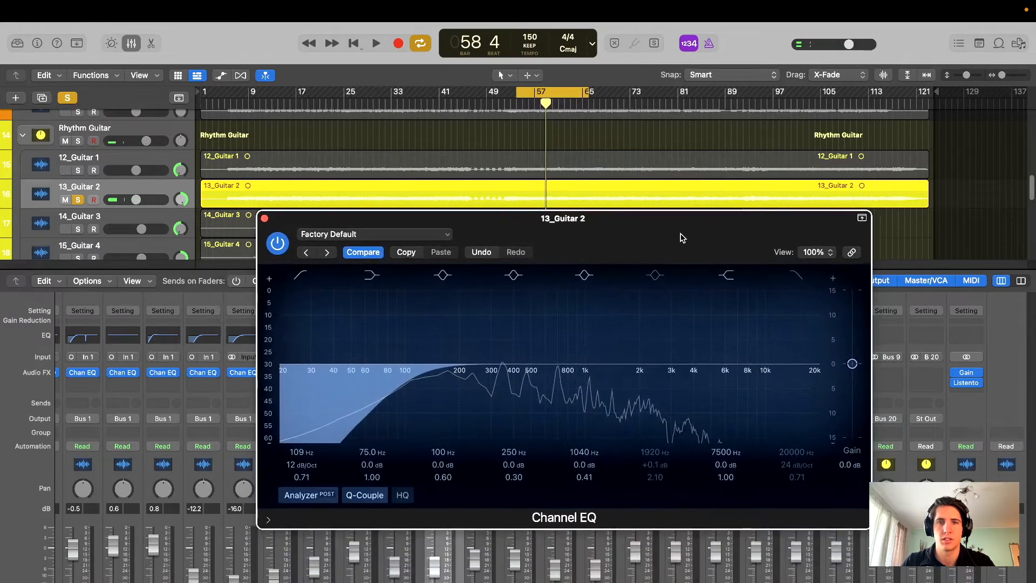
drag(612, 252, 566, 250)
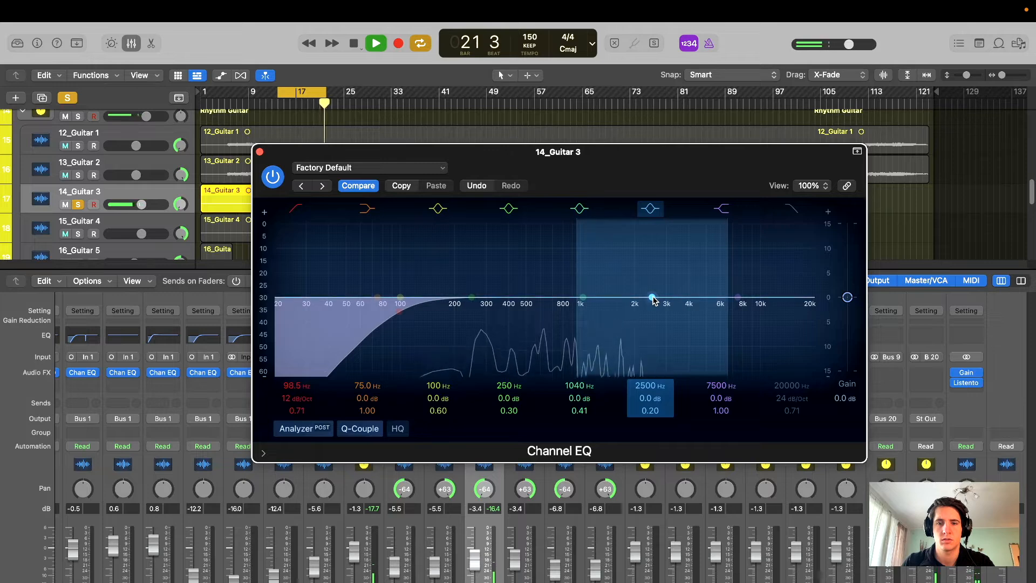
- Turn the 2500 Hz bell band of 14_Guitar 3 into a -14.4 dB cut at 2580 Hz with Q 100, and compare against the bypassed EQ
drag(653, 298, 657, 221)
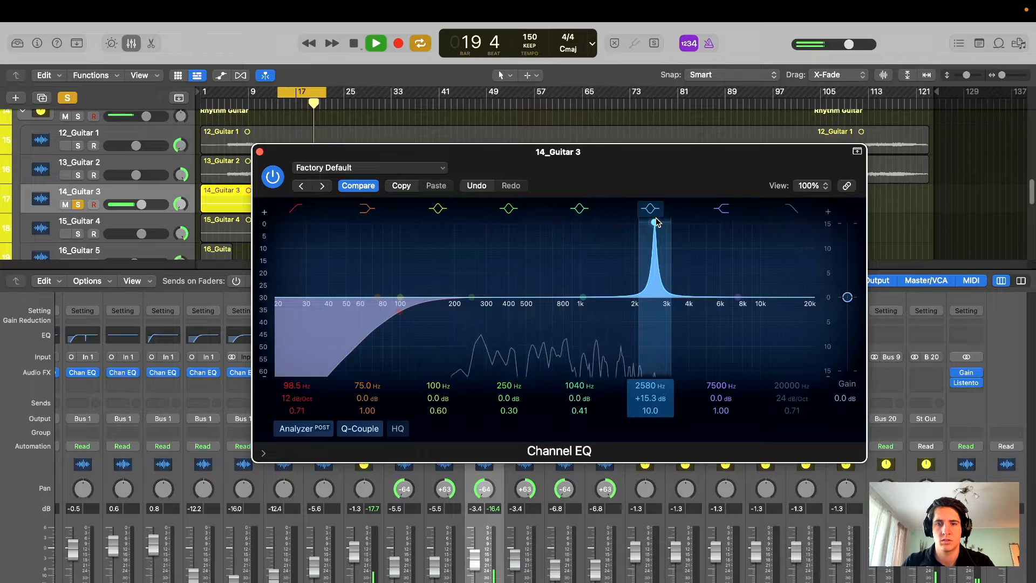
drag(655, 406, 652, 413)
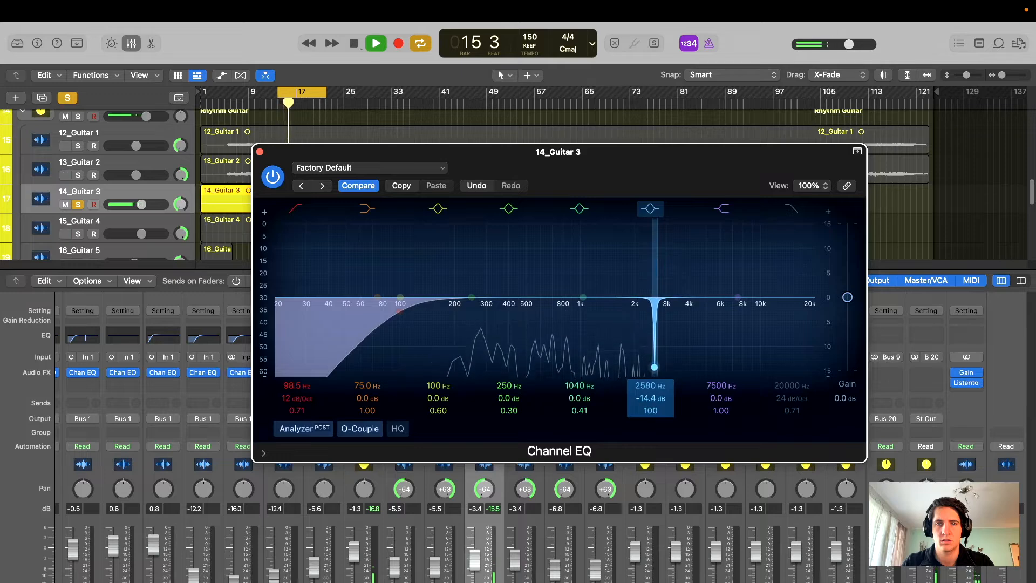
click(273, 178)
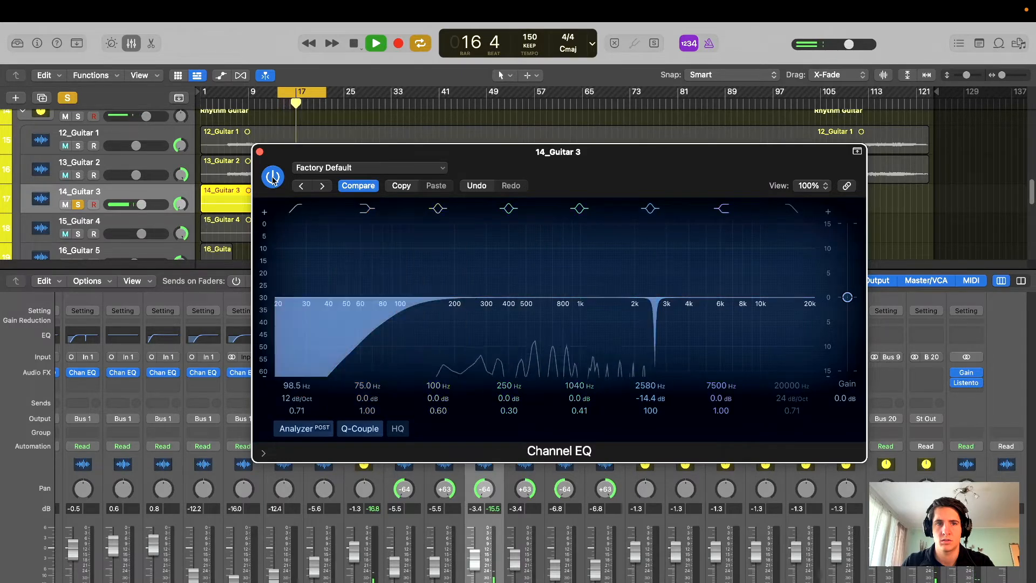
click(273, 178)
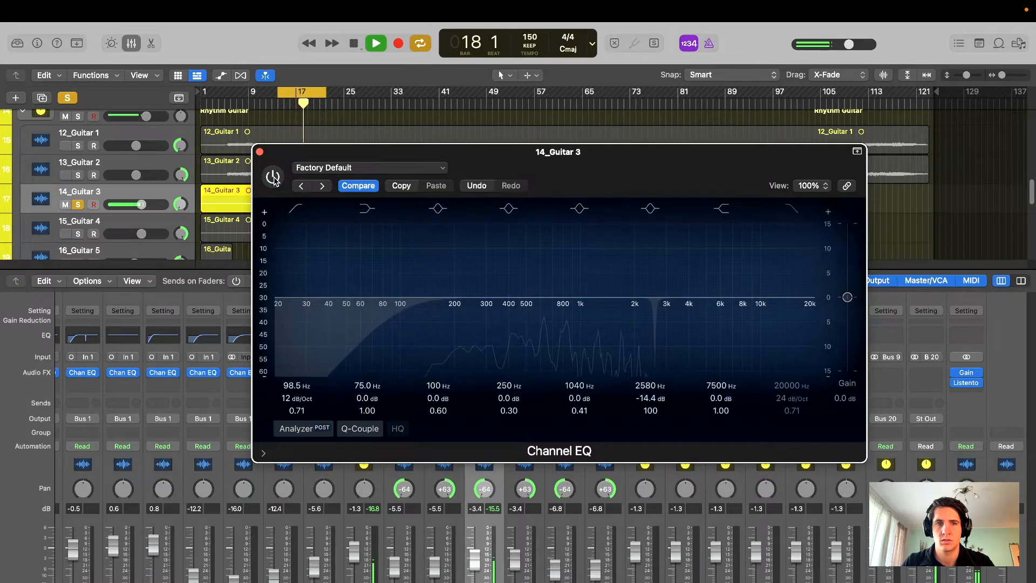
click(273, 178)
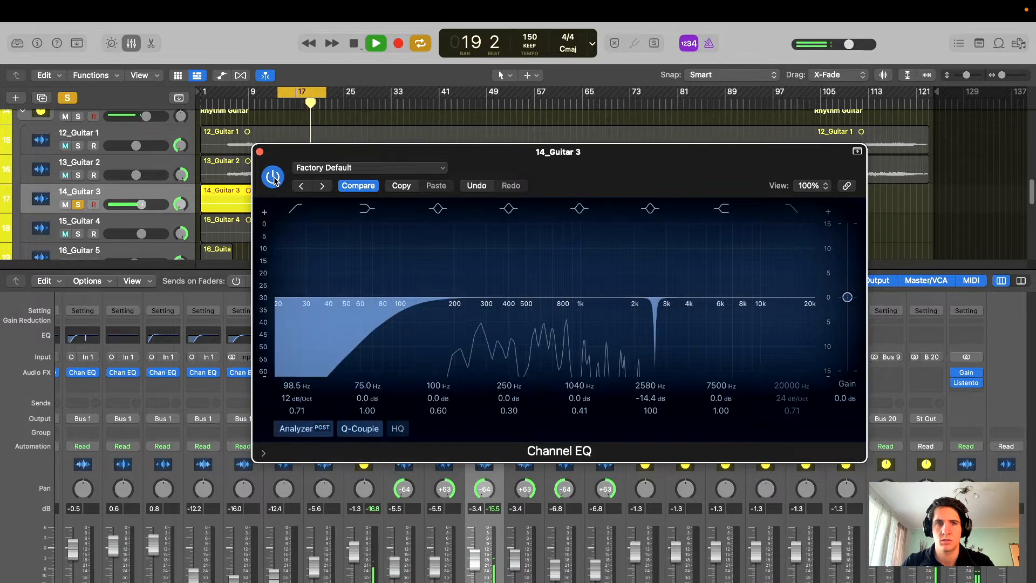
- Try the 1040 Hz bell band of 14_Guitar 3 at 1410 Hz with Q 42 as a boost and a cut, and disable it
drag(547, 153, 539, 169)
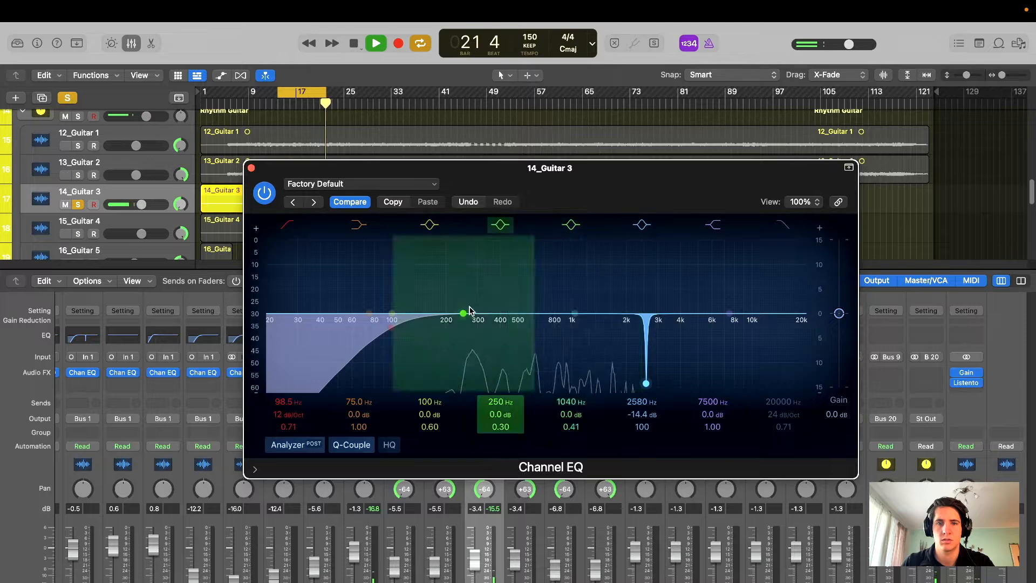
drag(577, 312, 605, 212)
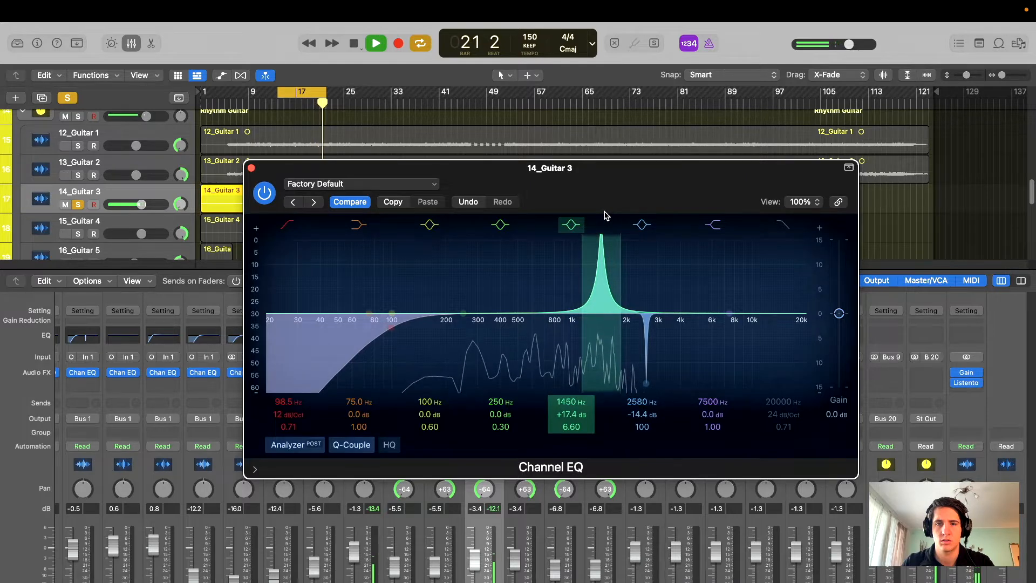
drag(577, 426, 578, 408)
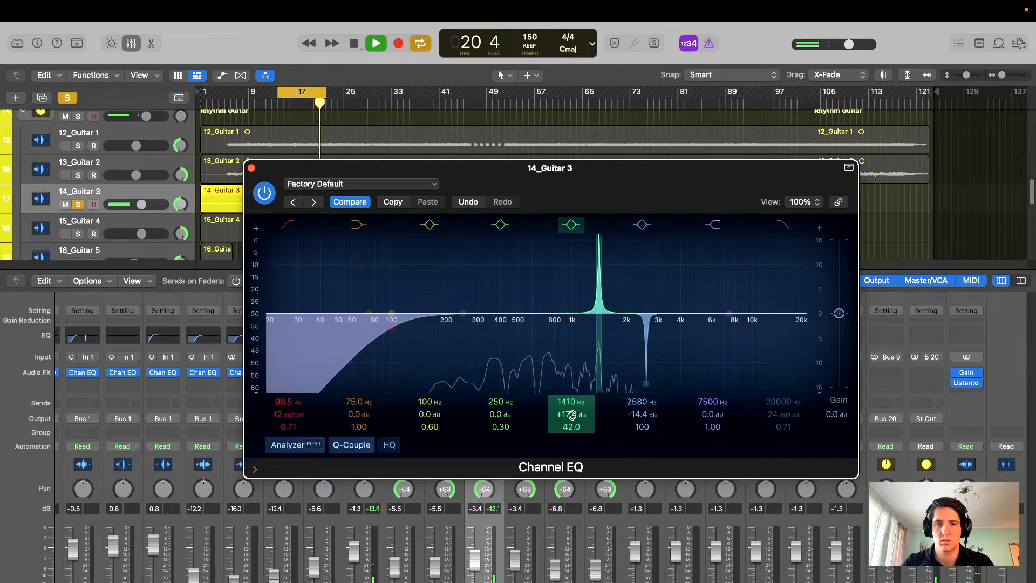
drag(572, 414, 571, 453)
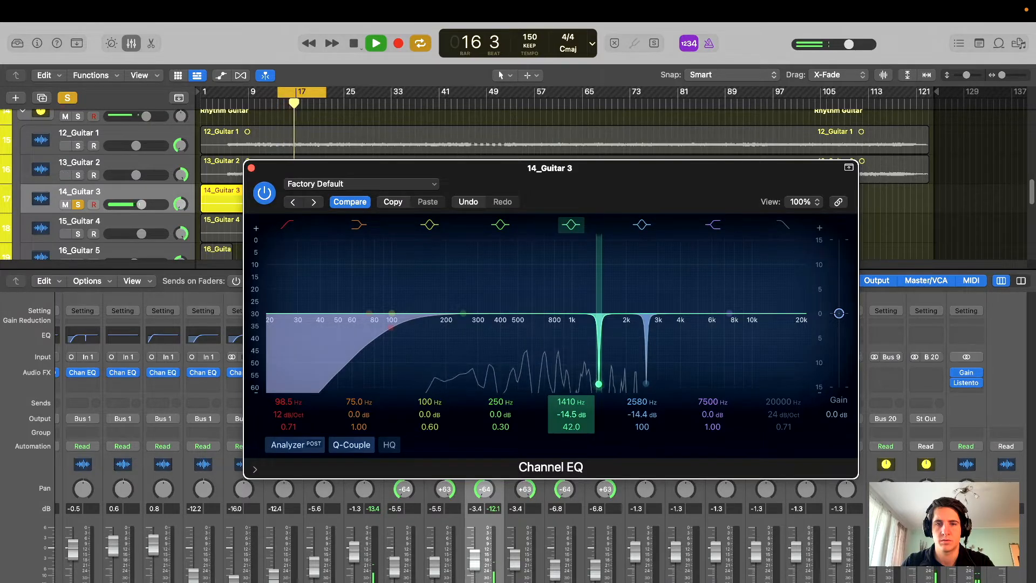
drag(572, 414, 571, 403)
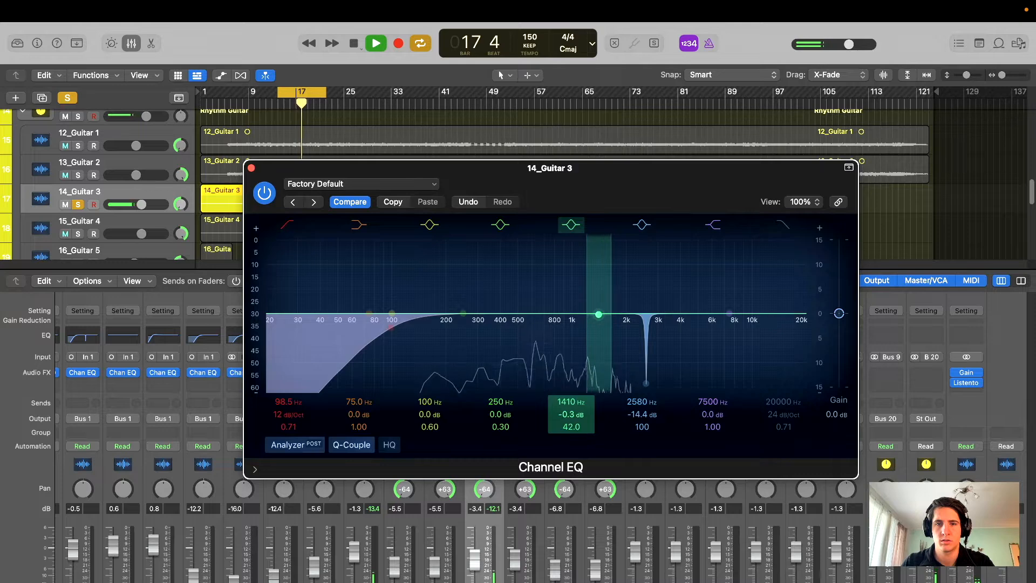
mouse_move(571, 415)
mouse_down()
mouse_move(571, 440)
mouse_move(572, 395)
mouse_up()
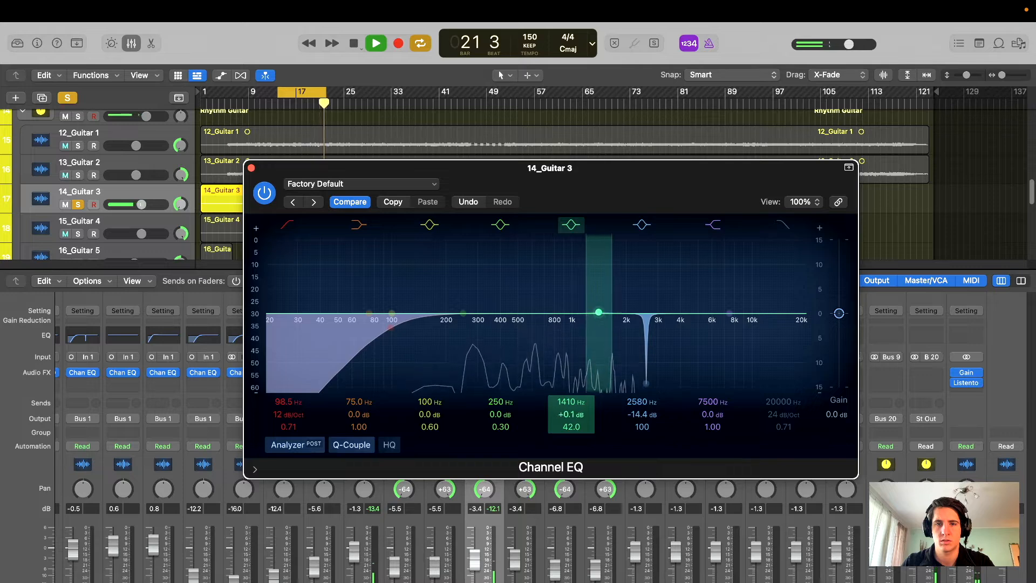
key(space)
drag(655, 190, 614, 176)
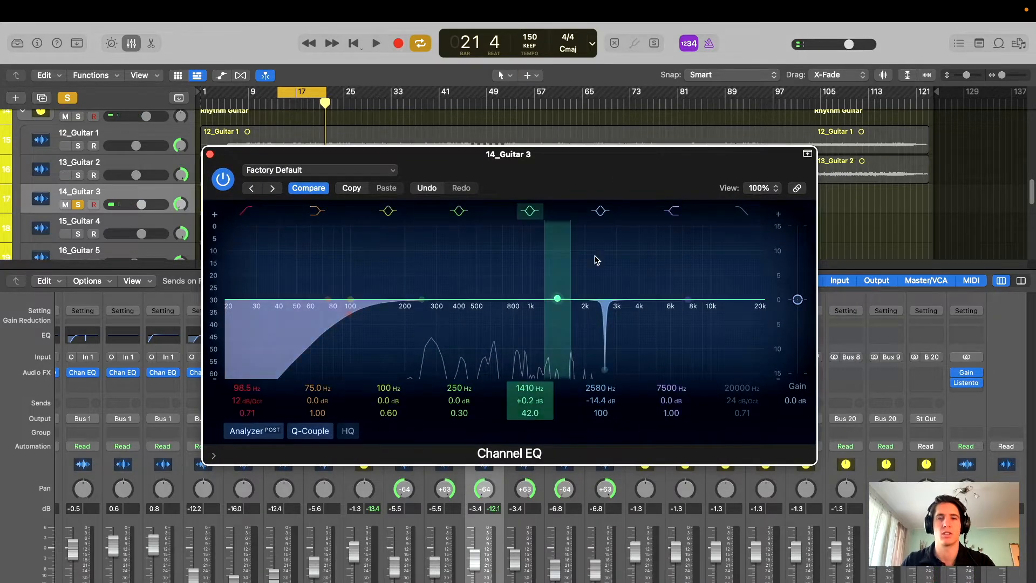
click(529, 211)
- Close the Channel EQ of 14_Guitar 3 and play 15_Guitar 4 soloed in its place
drag(595, 177, 576, 238)
drag(503, 246, 531, 151)
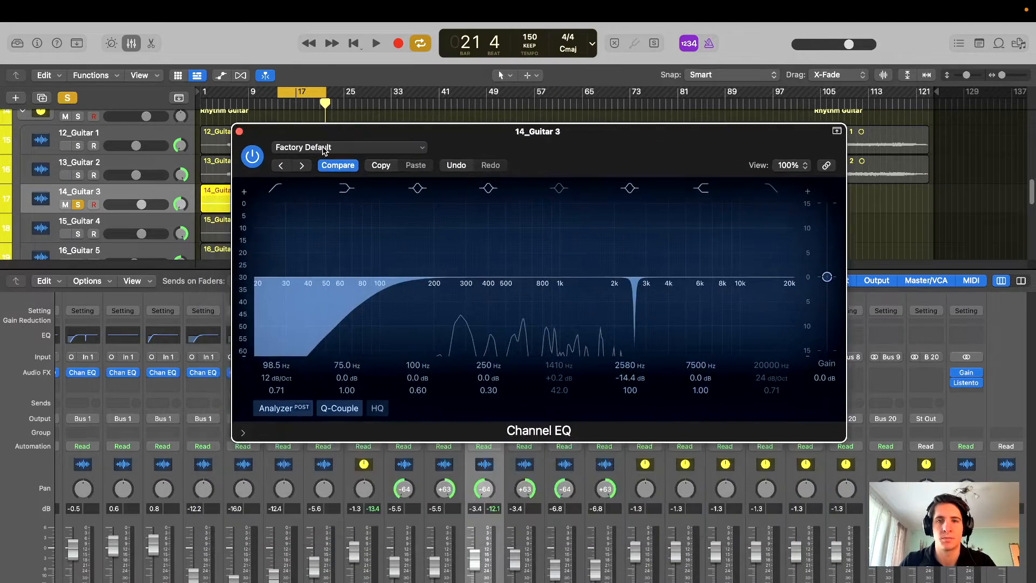
click(239, 132)
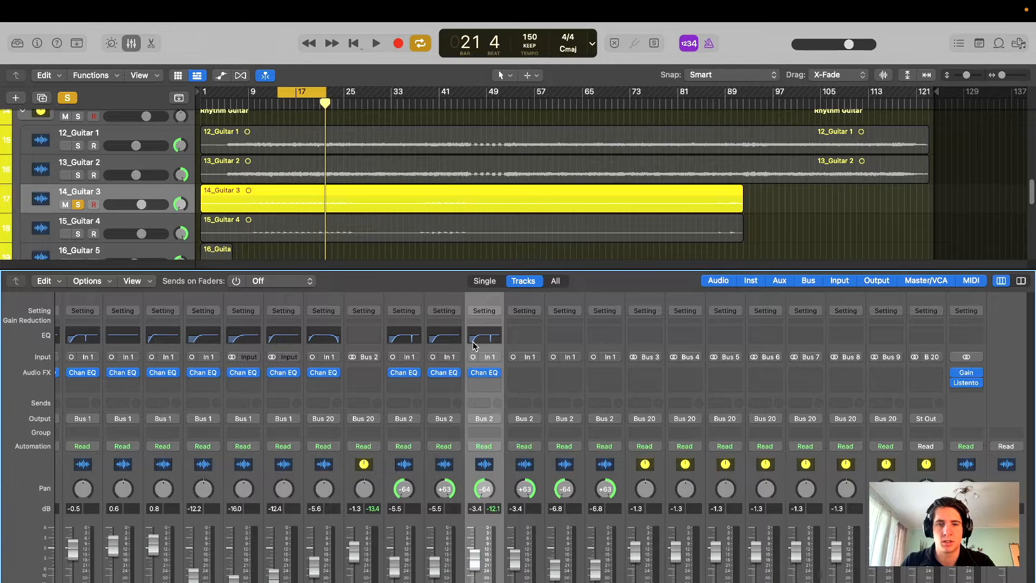
click(106, 223)
key(space)
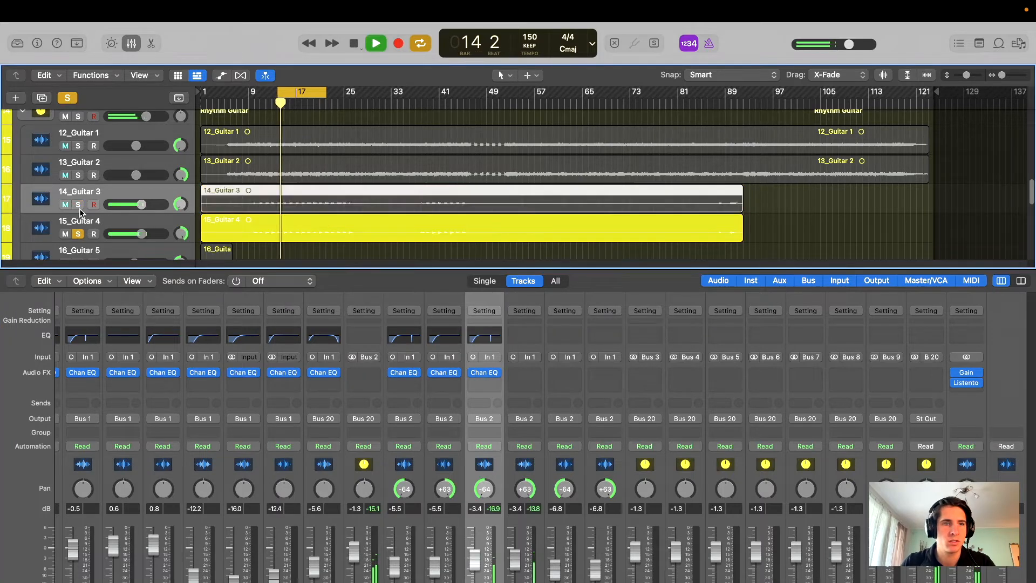
scroll(149, 207, down, 3)
scroll(149, 207, up, 1)
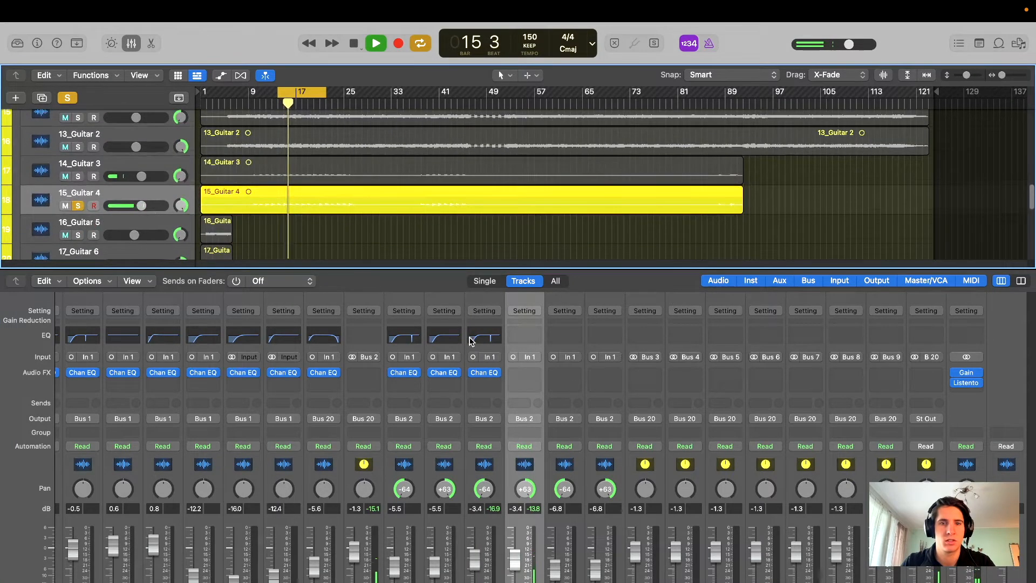
- Add a Channel EQ to 15_Guitar 4 with a 101 Hz low cut at Q 0.57 and a -16.4 dB cut at 2960 Hz with Q 20
click(521, 333)
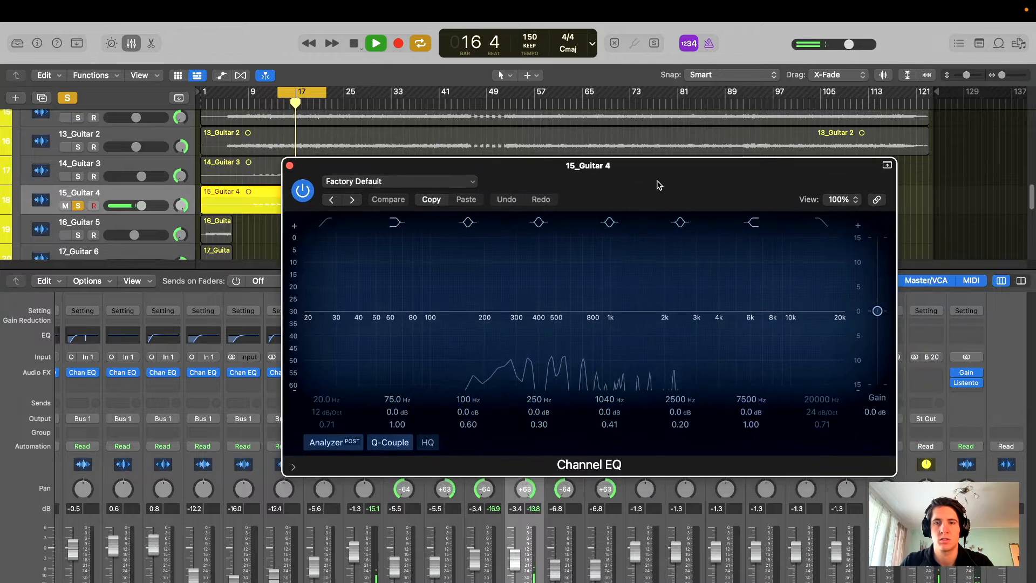
drag(326, 225, 435, 327)
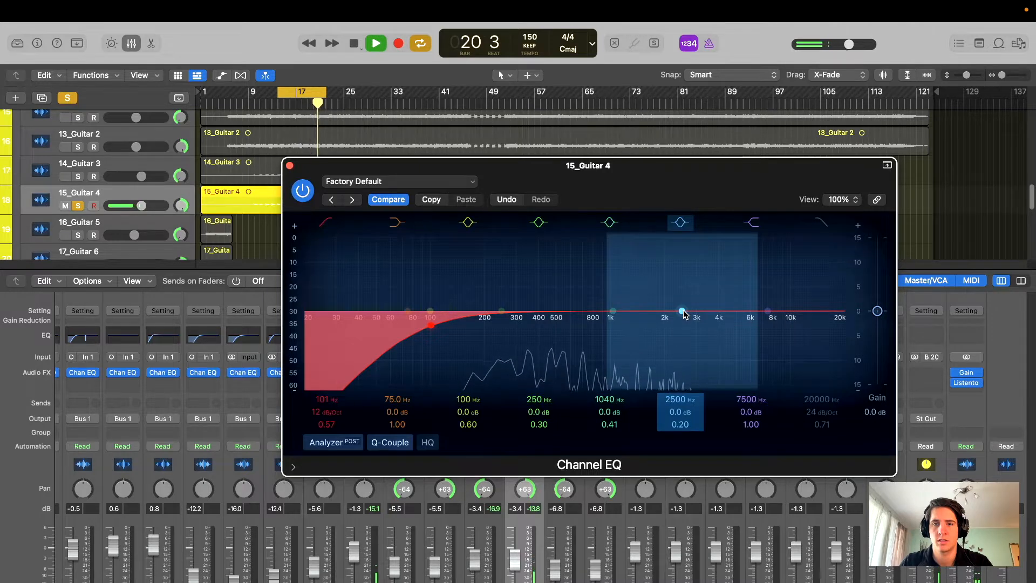
drag(694, 301, 689, 227)
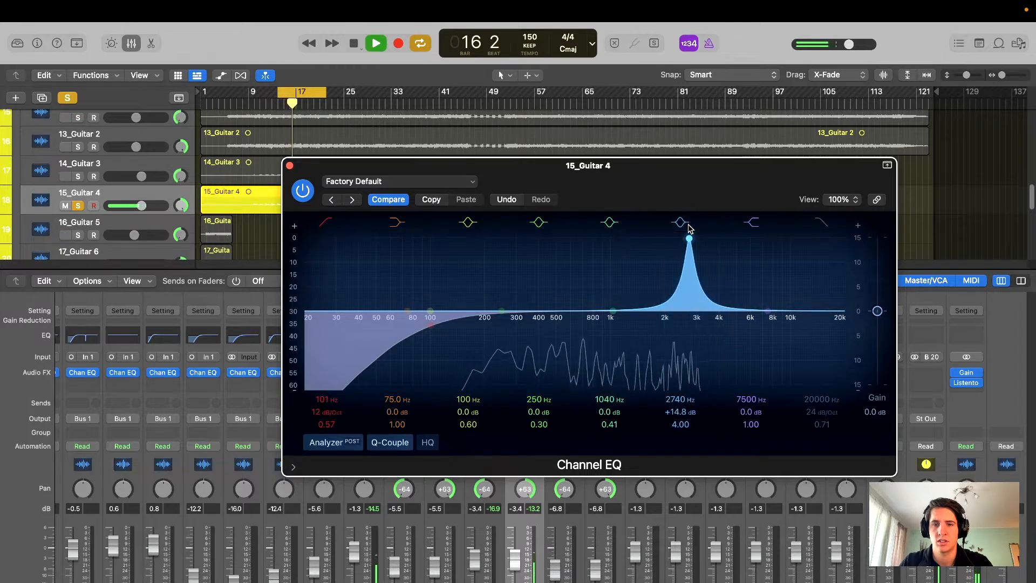
drag(679, 424, 680, 393)
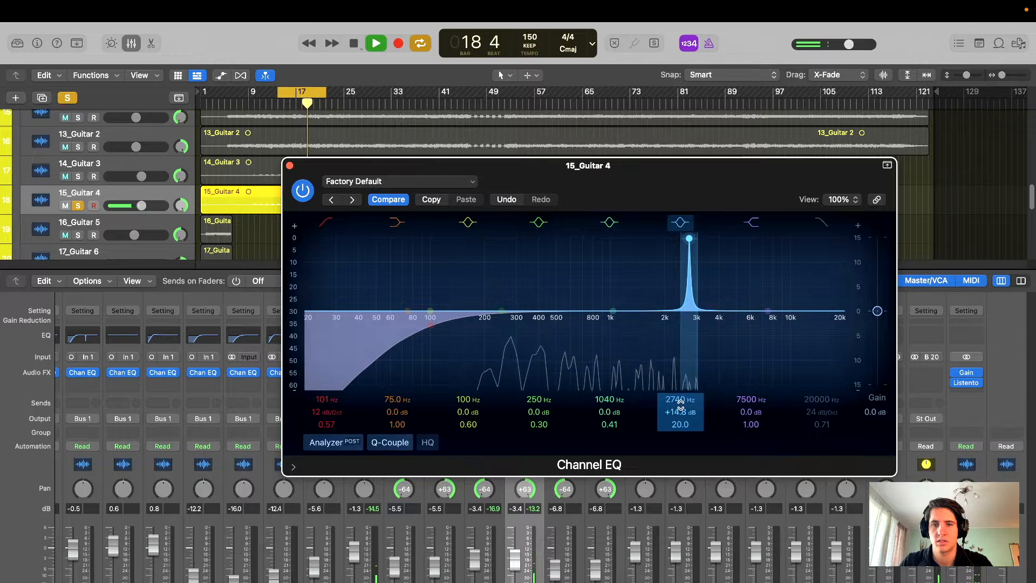
mouse_move(689, 233)
mouse_down()
mouse_move(679, 233)
mouse_move(692, 233)
mouse_up()
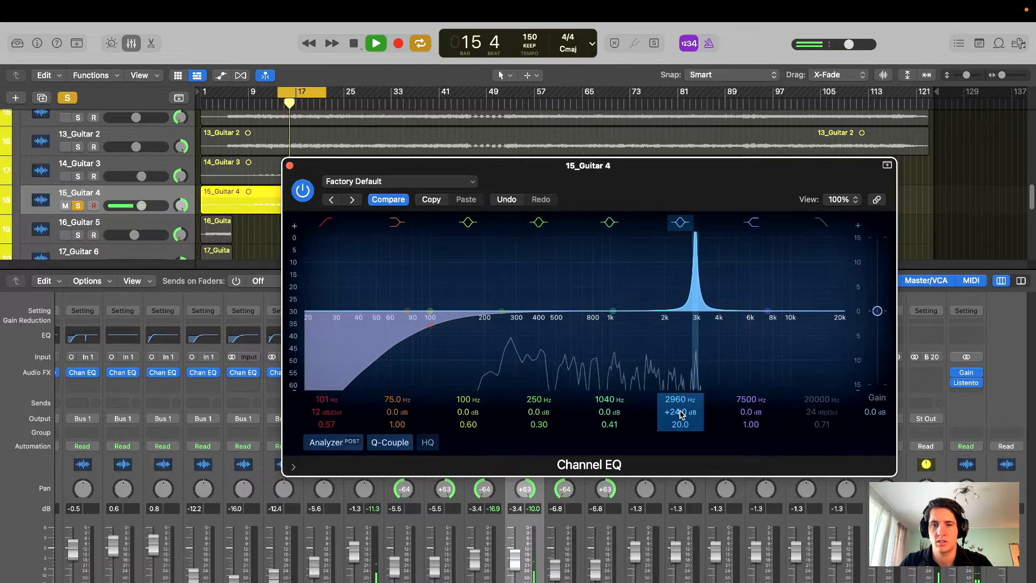
drag(680, 413, 681, 454)
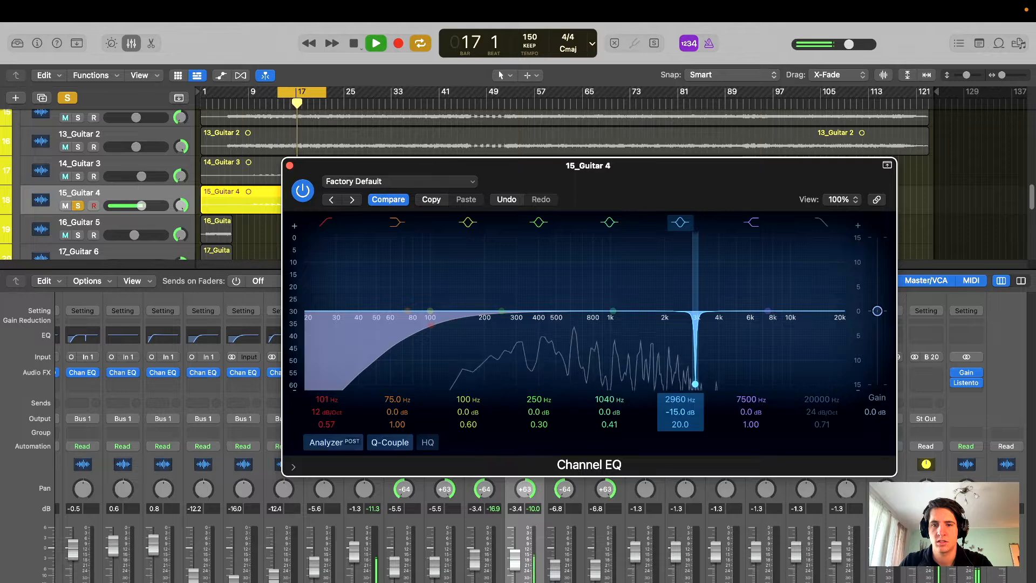
- Compare 15_Guitar 4 with its Channel EQ bypassed and active, and close the EQ with playback stopped
click(302, 191)
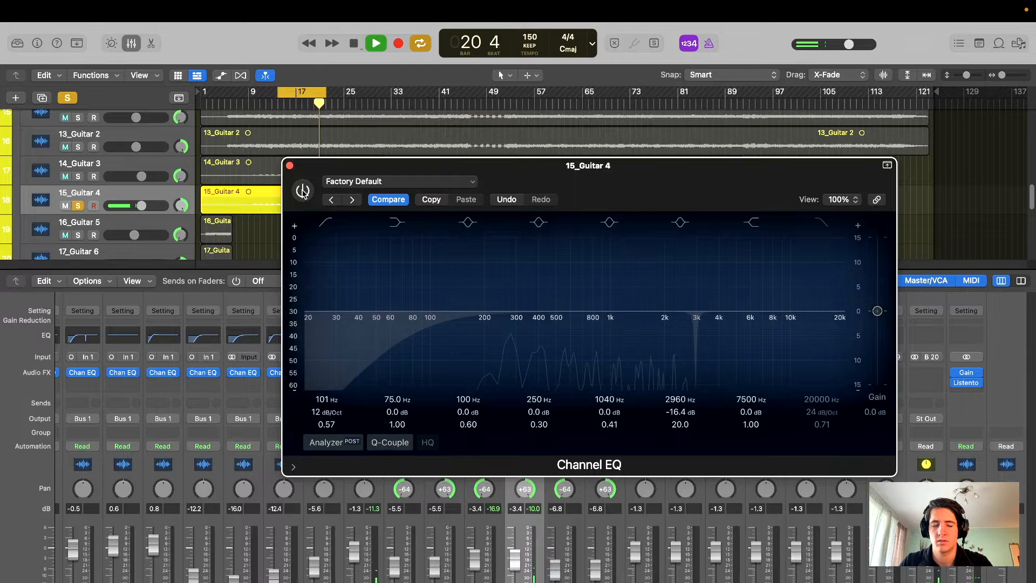
click(303, 191)
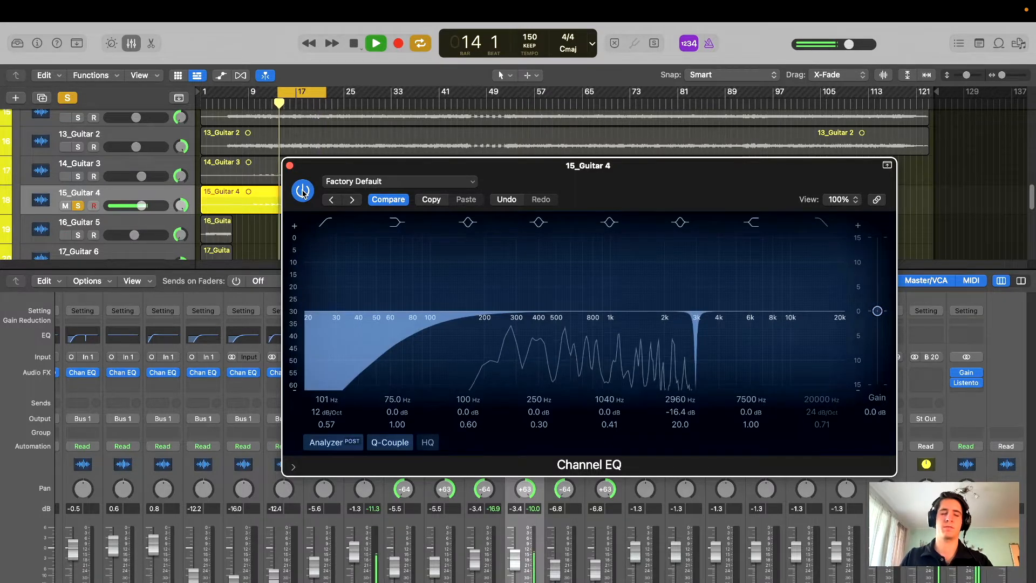
click(302, 192)
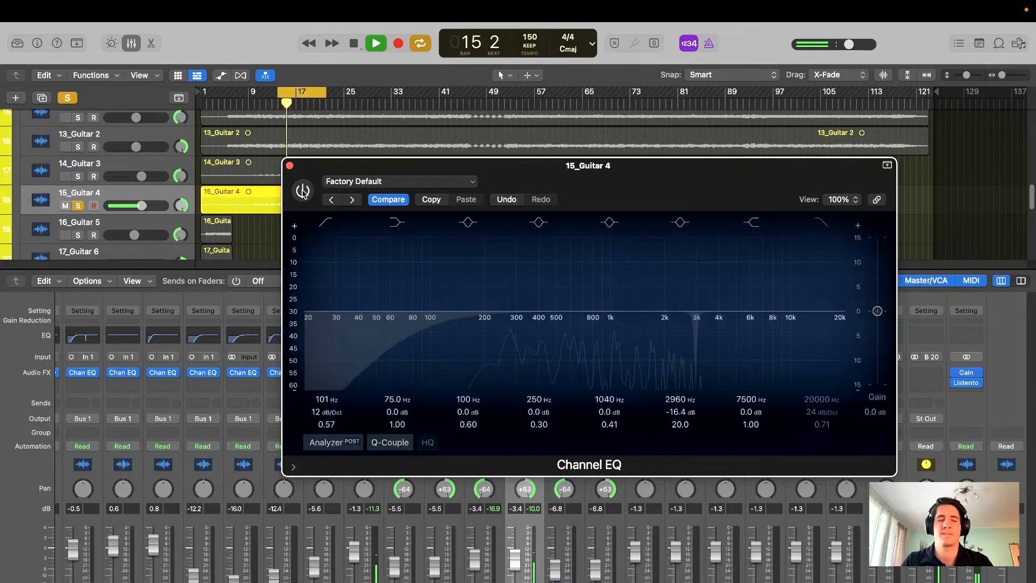
drag(416, 164, 417, 176)
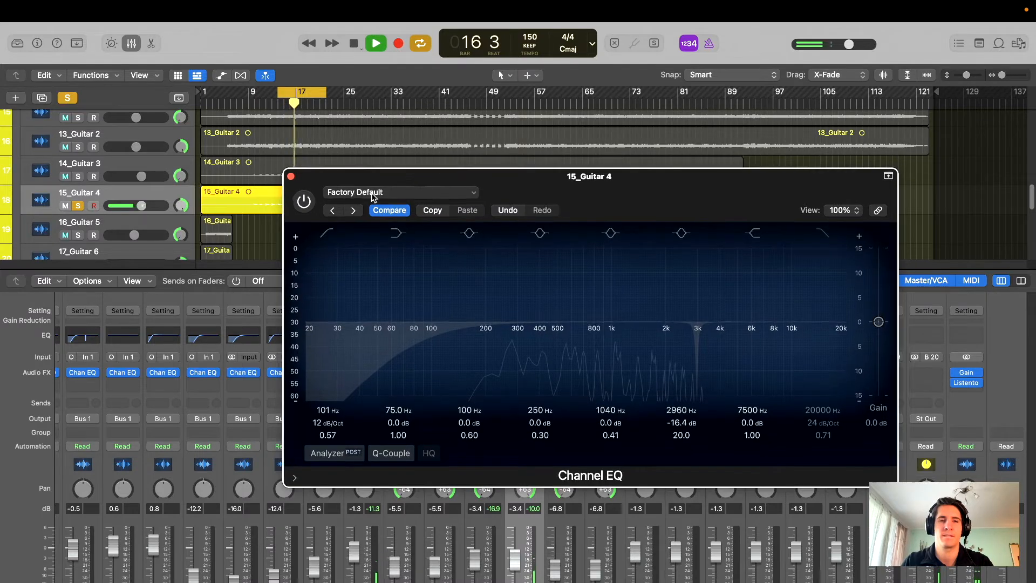
click(304, 202)
drag(314, 201, 298, 214)
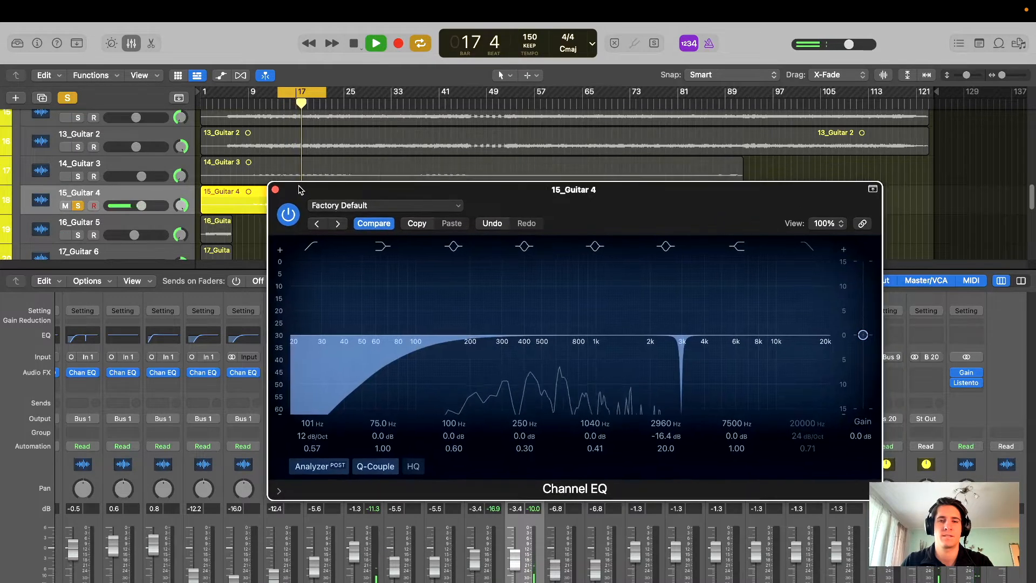
drag(528, 223, 536, 211)
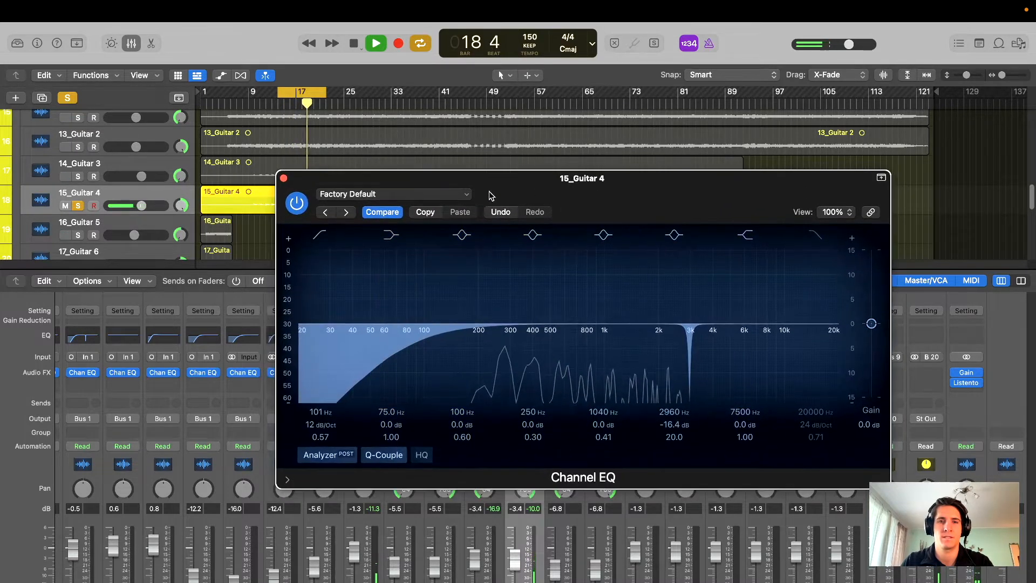
click(282, 178)
key(space)
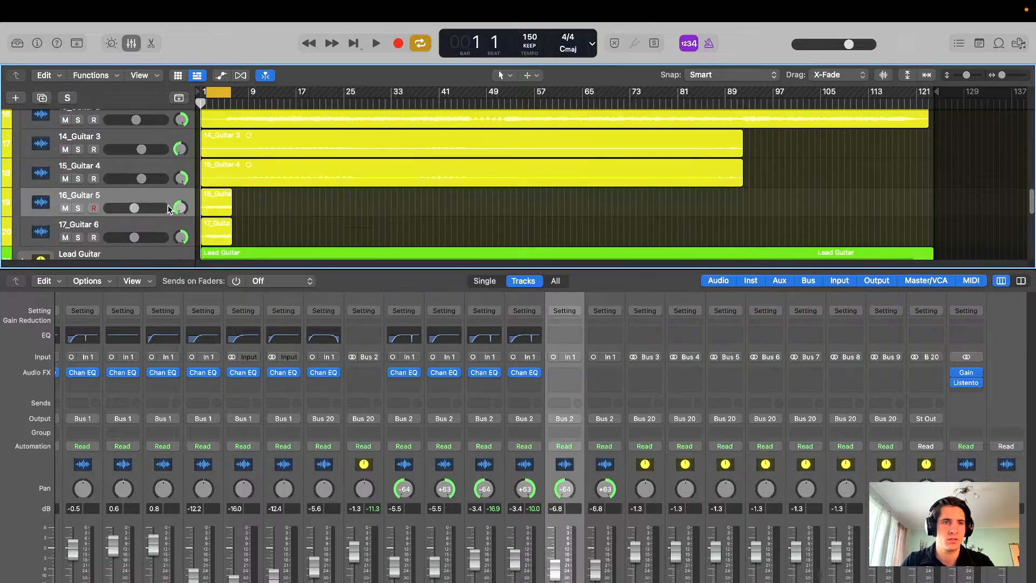
- Solo 16_Guitar 5 and play it over the cycle range at the start of the song
key(s)
key(space)
scroll(403, 239, down, 3)
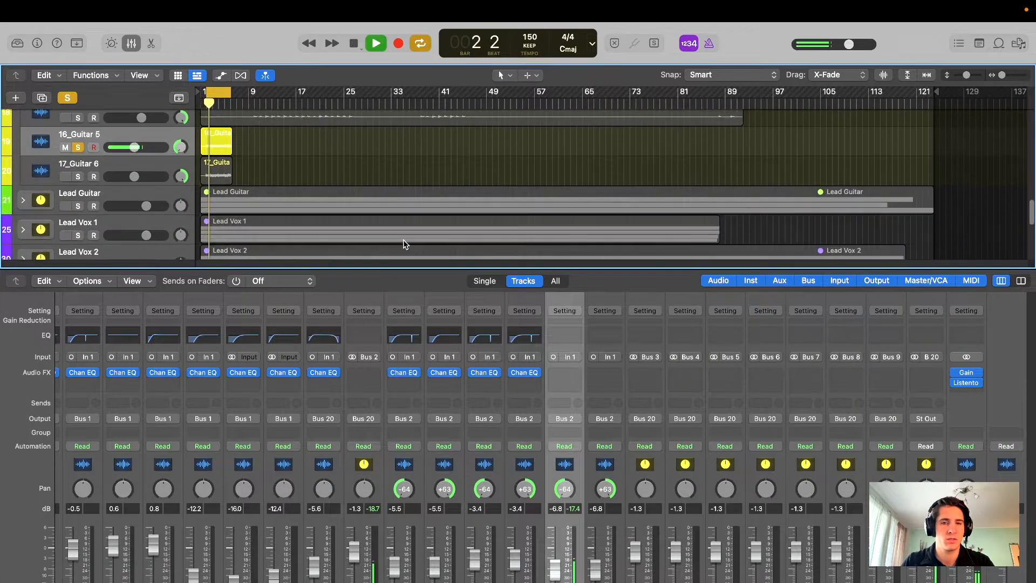
- Add a Channel EQ to 16_Guitar 5, close its window, and solo 17_Guitar 6 in its place
click(575, 333)
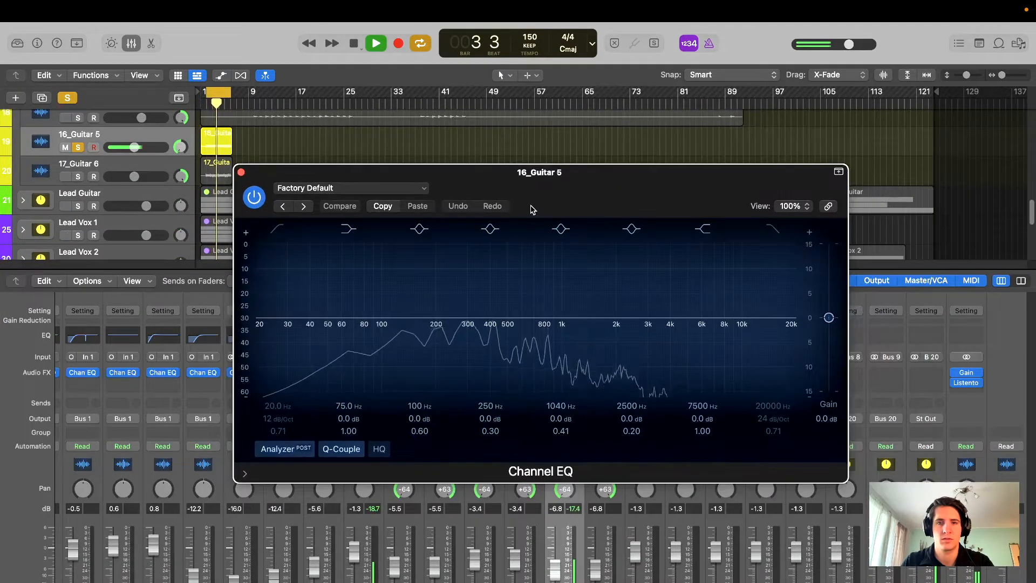
click(320, 179)
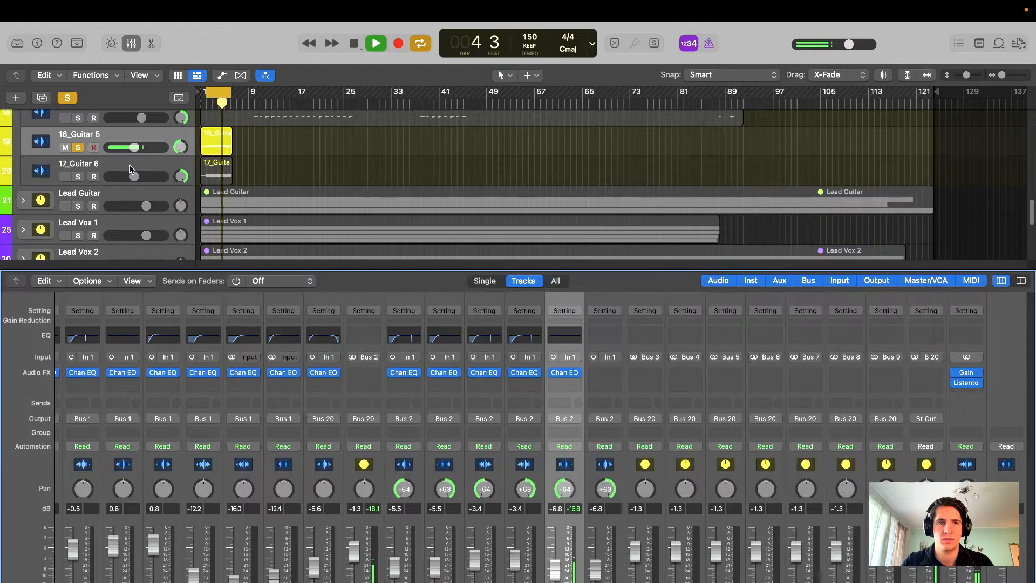
click(79, 177)
click(83, 147)
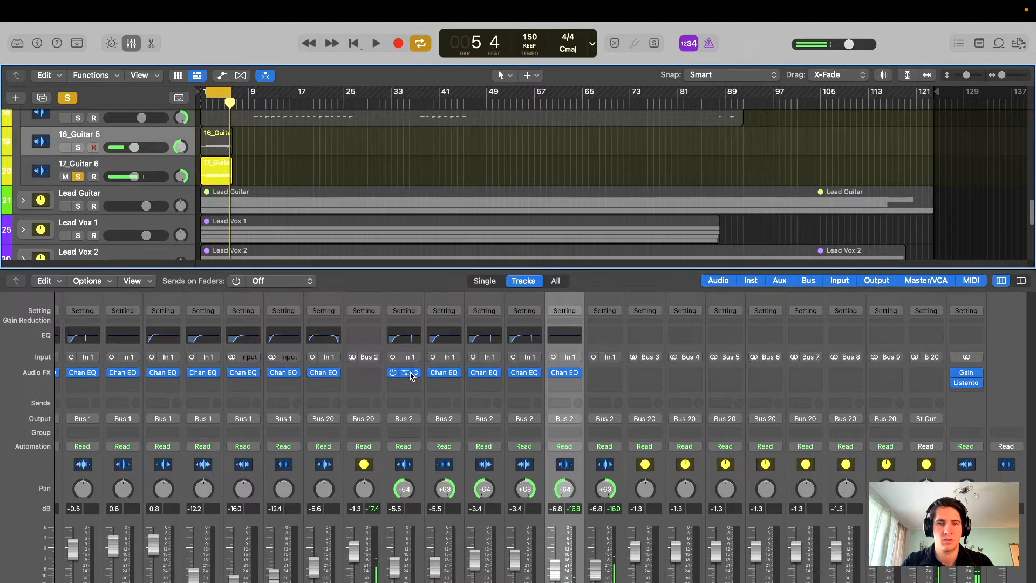
- Copy the existing guitar Channel EQ settings onto 16_Guitar 5 and 17_Guitar 6, and play both tracks soloed from bar 3
drag(407, 376, 424, 377)
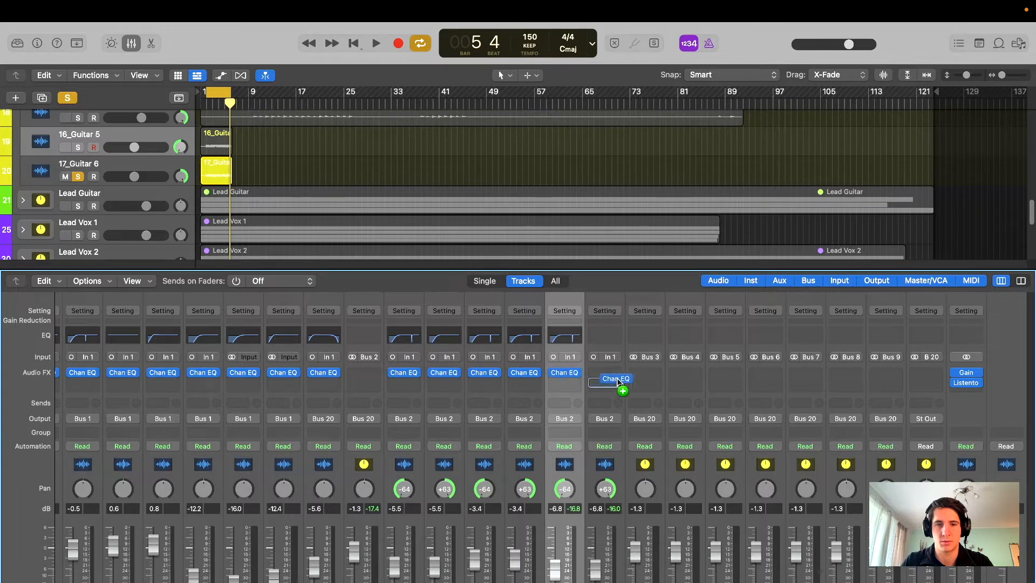
click(213, 106)
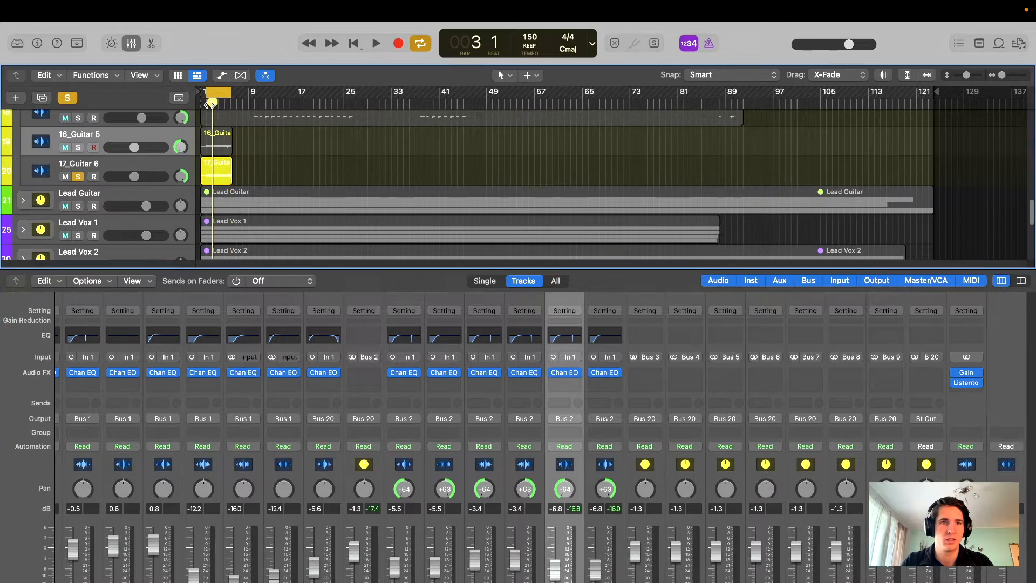
key(space)
click(78, 148)
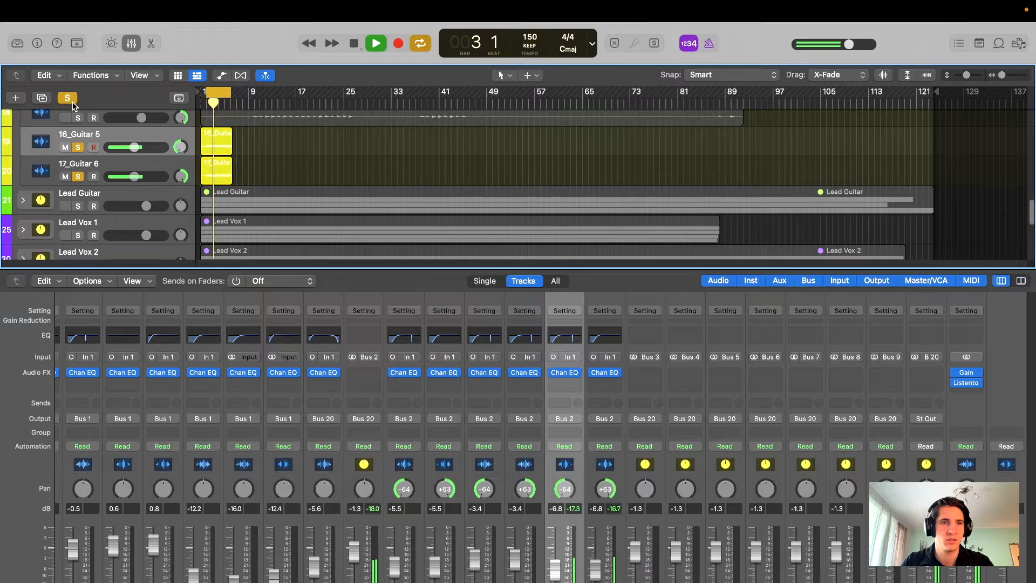
key(space)
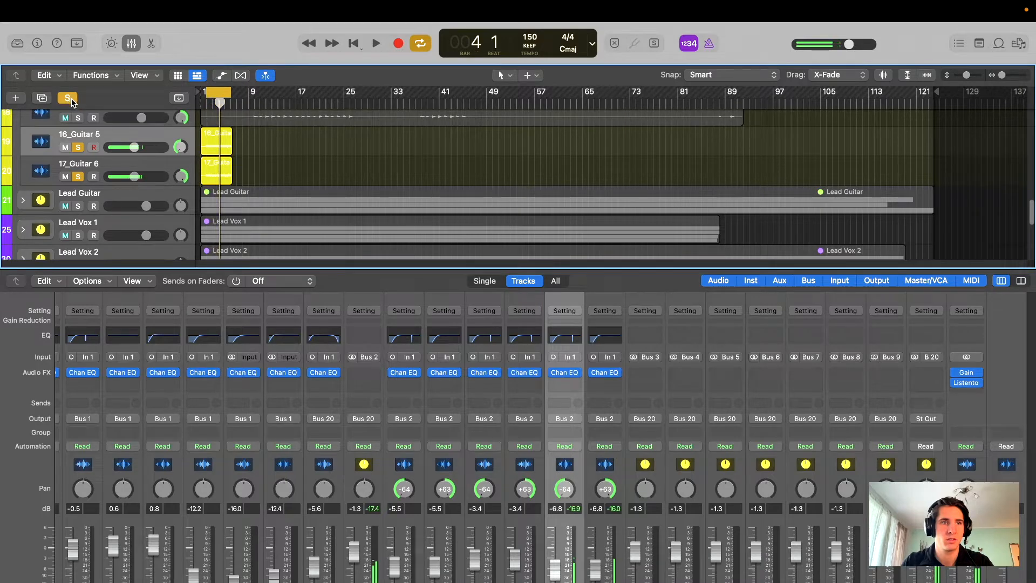
- Clear the soloed tracks, turn off the cycle range, and expand the Lead Guitar stack
click(67, 98)
scroll(327, 150, down, 3)
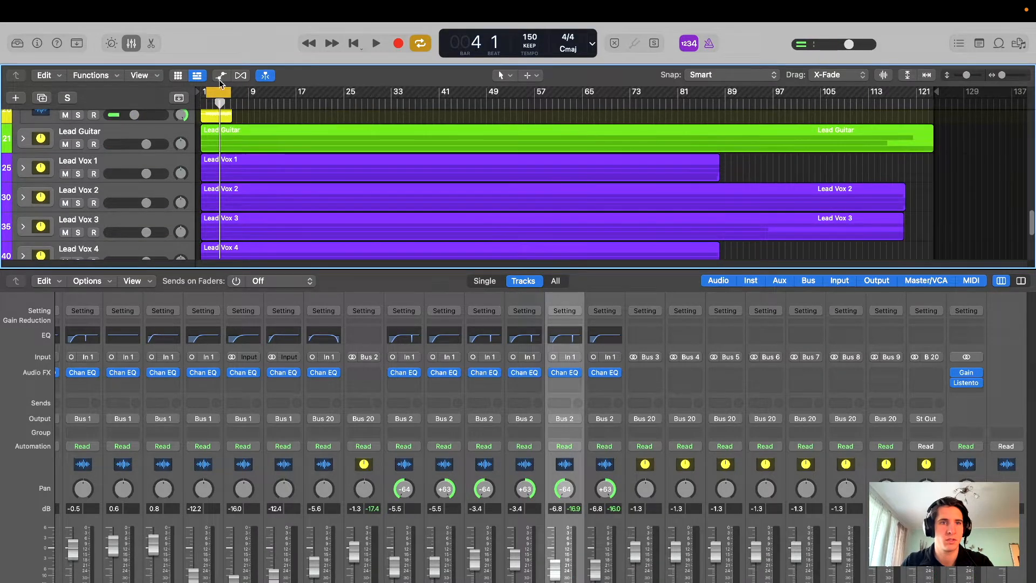
click(220, 92)
scroll(381, 198, up, 2)
click(24, 187)
scroll(167, 185, down, 2)
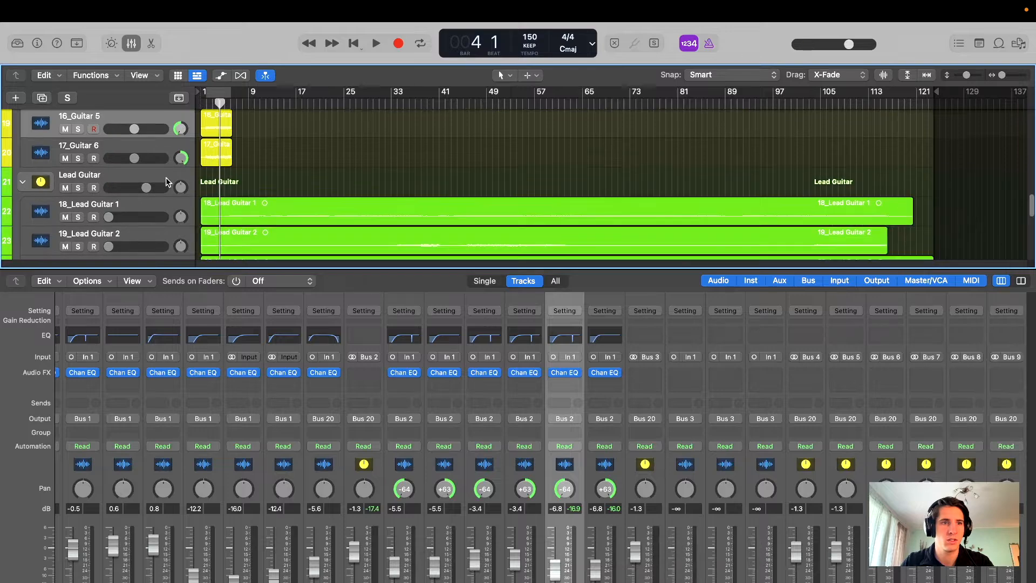
- Solo 18_Lead Guitar 1 and add a Channel EQ with a 96 Hz low cut at 12 dB/Oct and Q 0.71
click(139, 160)
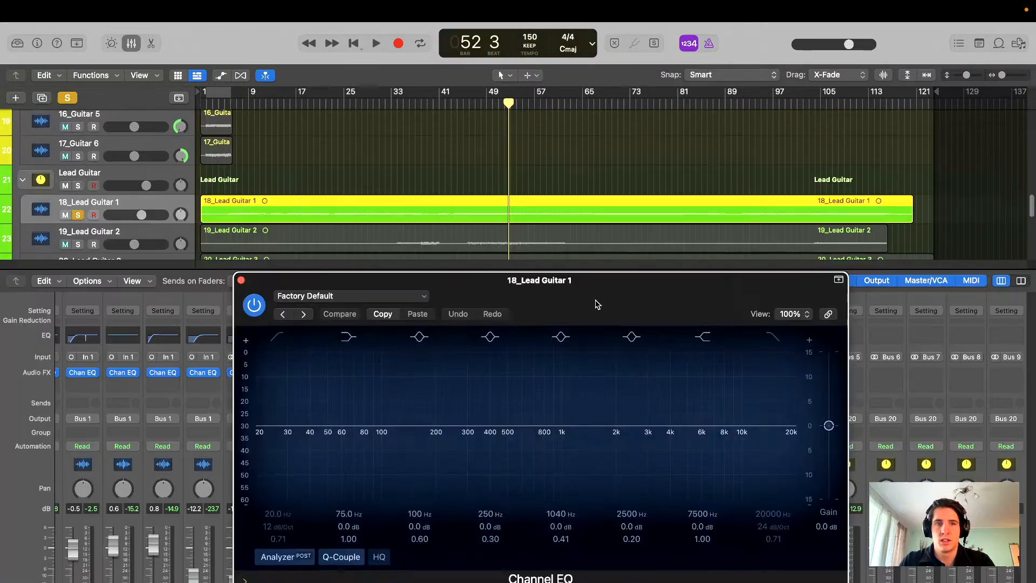
key(space)
drag(598, 304, 543, 272)
click(254, 307)
drag(280, 411, 364, 416)
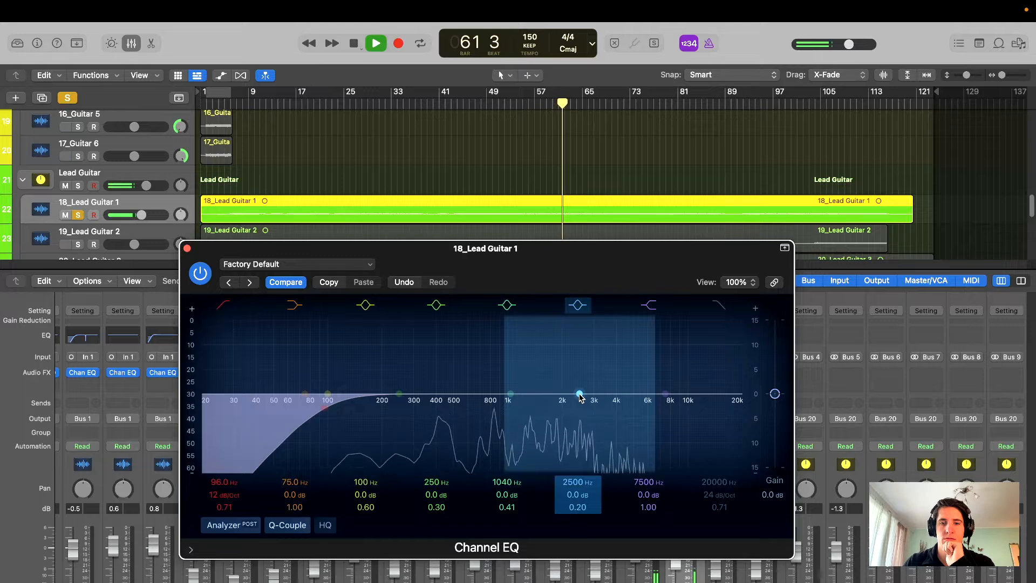
- Sweep a boosted peak on 18_Lead Guitar 1 and turn it into a -14.9 dB cut at 3840 Hz with Q 30
drag(625, 270, 614, 280)
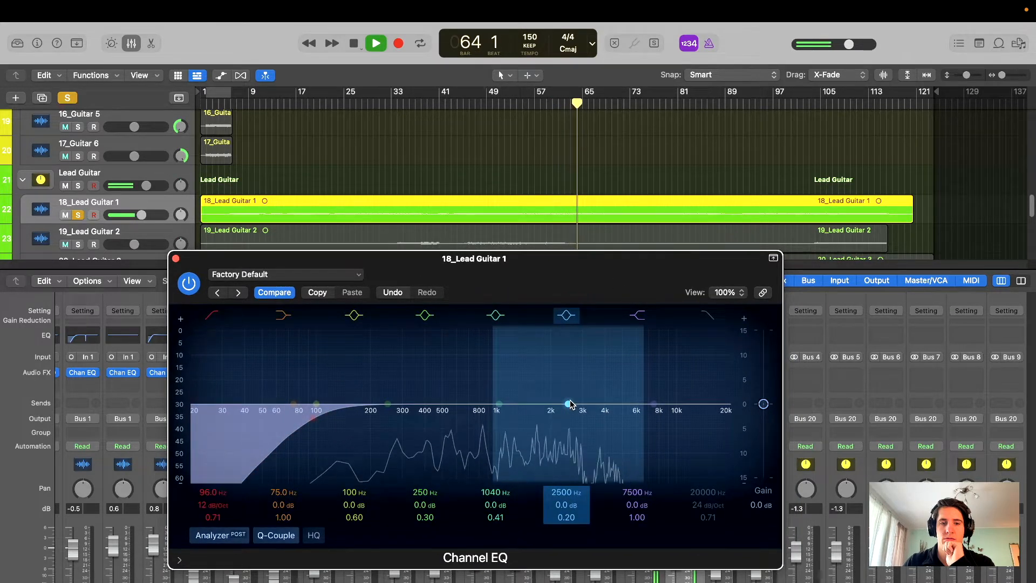
drag(569, 403, 599, 316)
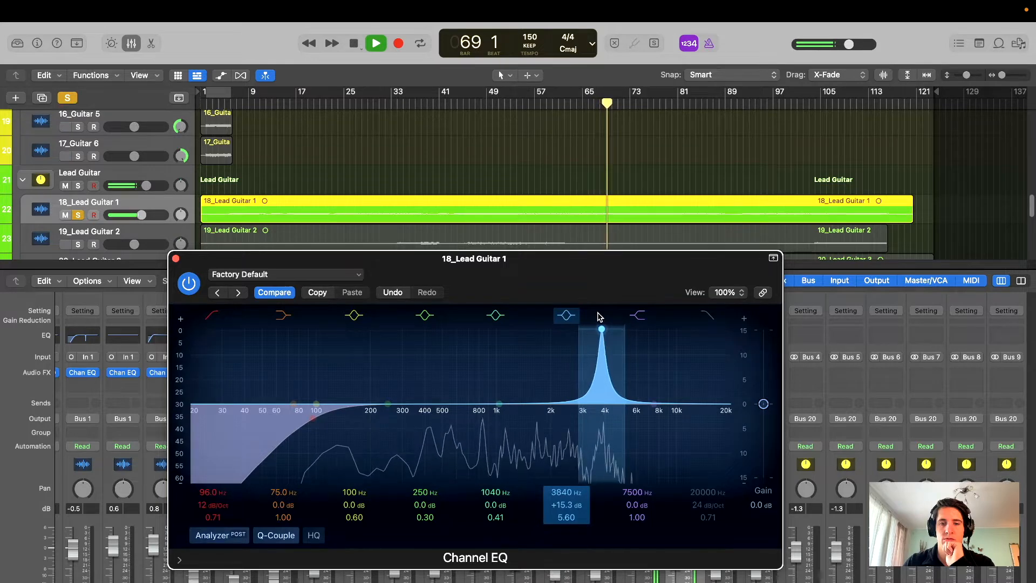
drag(566, 517, 566, 475)
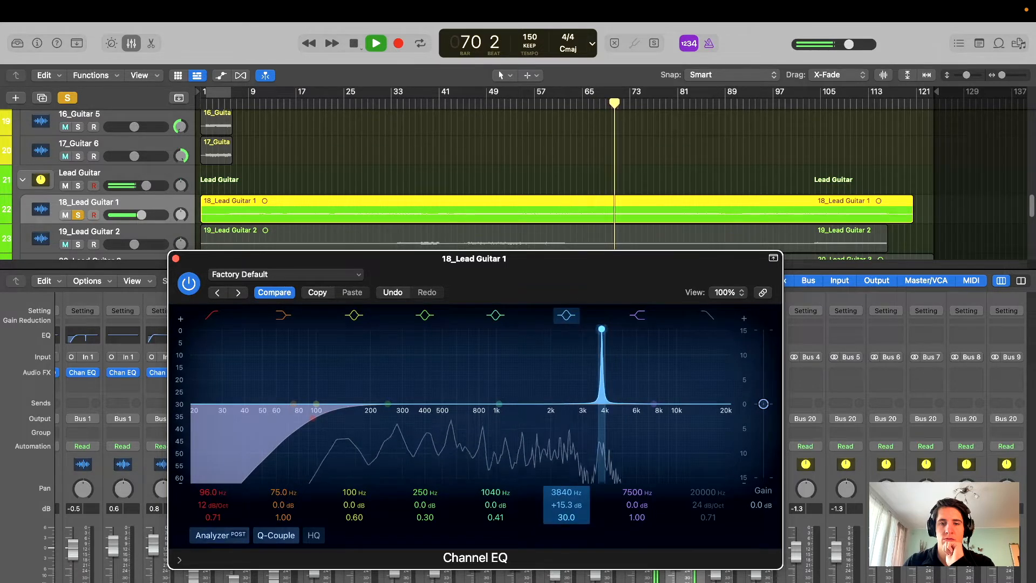
drag(601, 325, 602, 476)
- Compare 18_Lead Guitar 1 with its Channel EQ bypassed and with the 3840 Hz cut switched off, and close the EQ
click(189, 283)
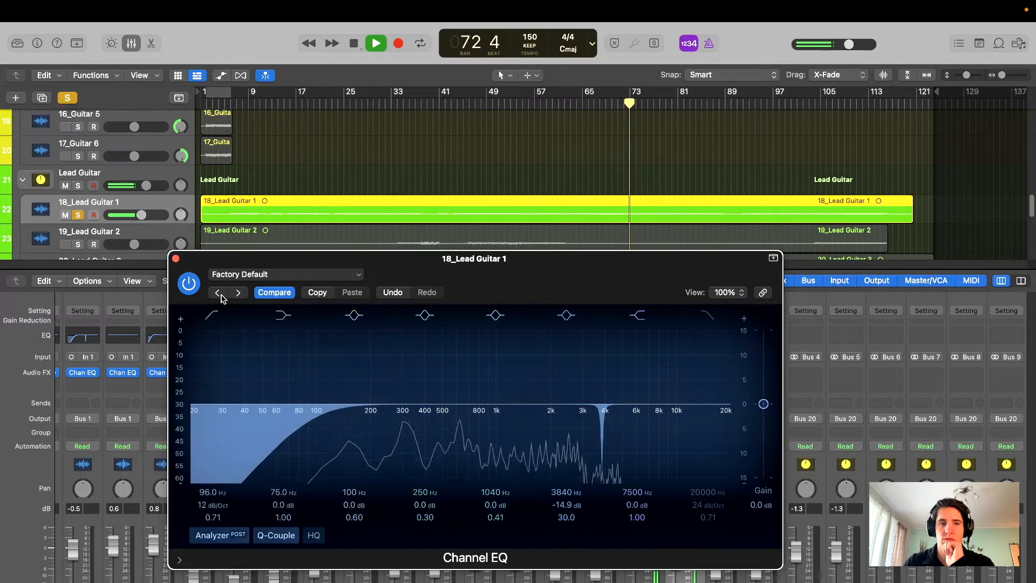
click(188, 283)
click(567, 315)
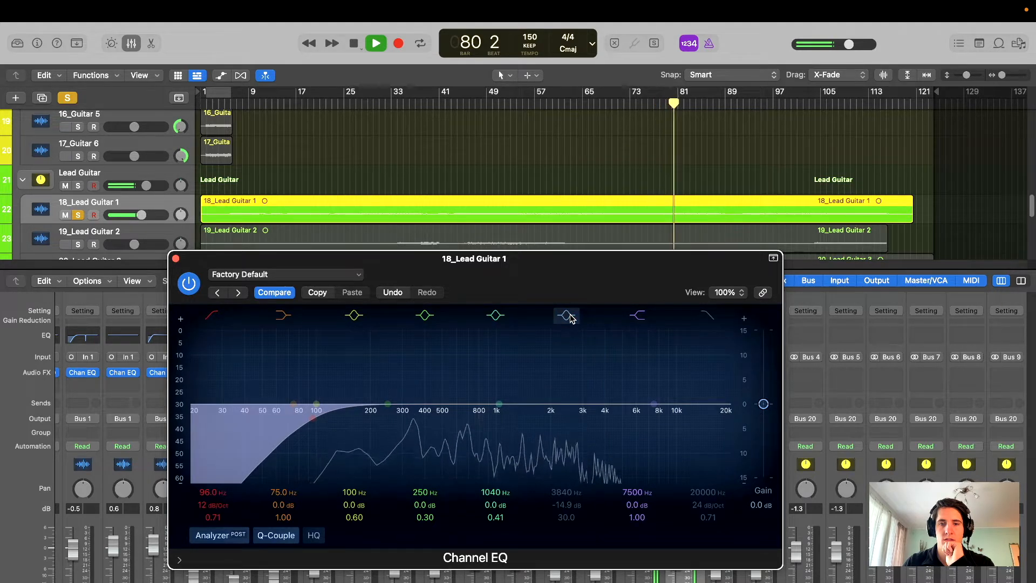
mouse_move(427, 265)
mouse_down()
mouse_move(458, 264)
mouse_move(431, 255)
mouse_up()
click(179, 248)
- Solo 19_Lead Guitar 2 over a cycle range starting at bar 49 and add a Channel EQ to it
click(91, 209)
drag(487, 92, 524, 93)
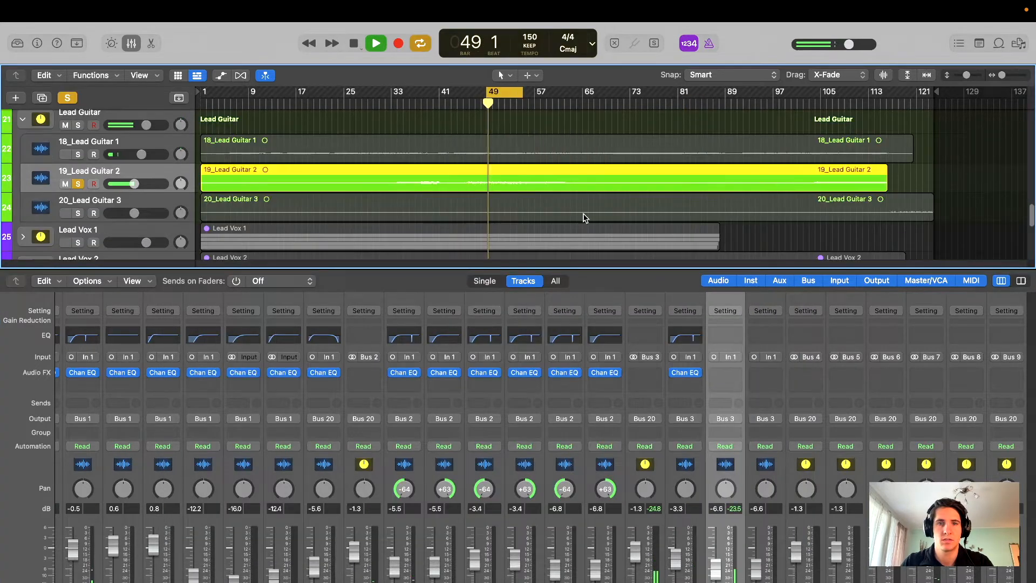
click(693, 371)
drag(694, 198, 655, 202)
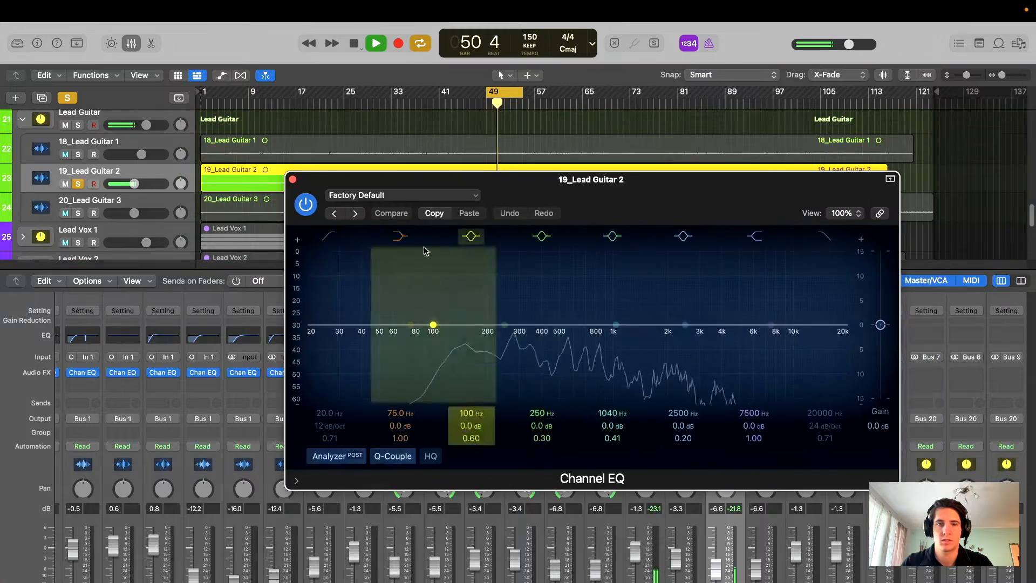
- Enable the low cut on 19_Lead Guitar 2 and set it to 117 Hz with Q 0.46
click(328, 232)
drag(337, 337, 492, 348)
drag(618, 183, 507, 186)
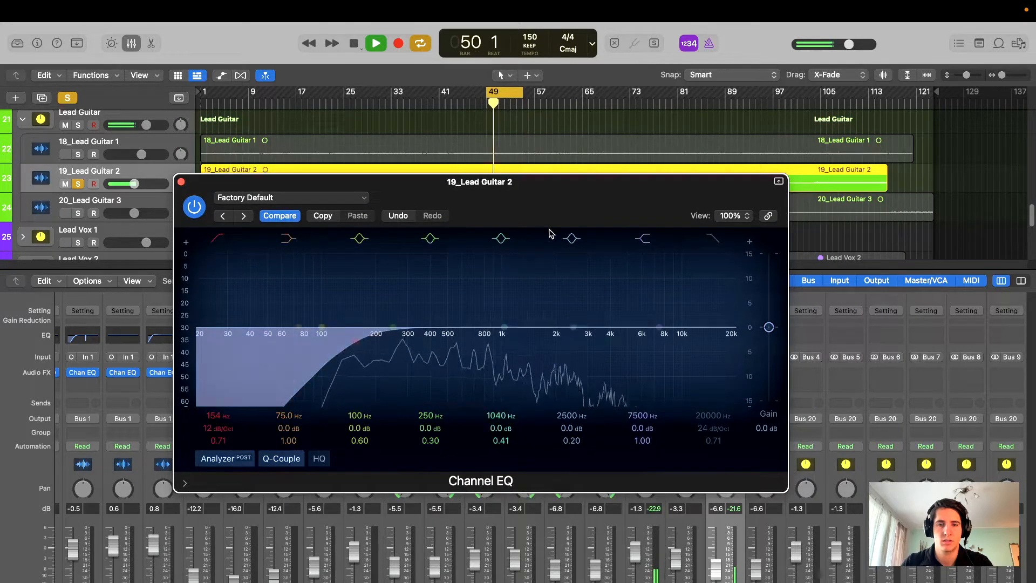
drag(361, 343, 341, 344)
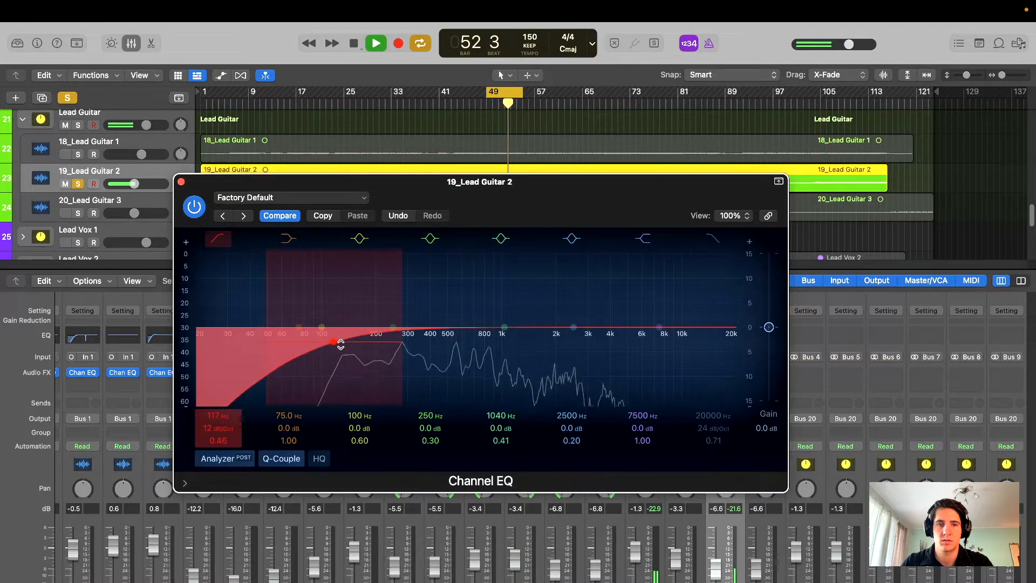
drag(512, 185, 508, 178)
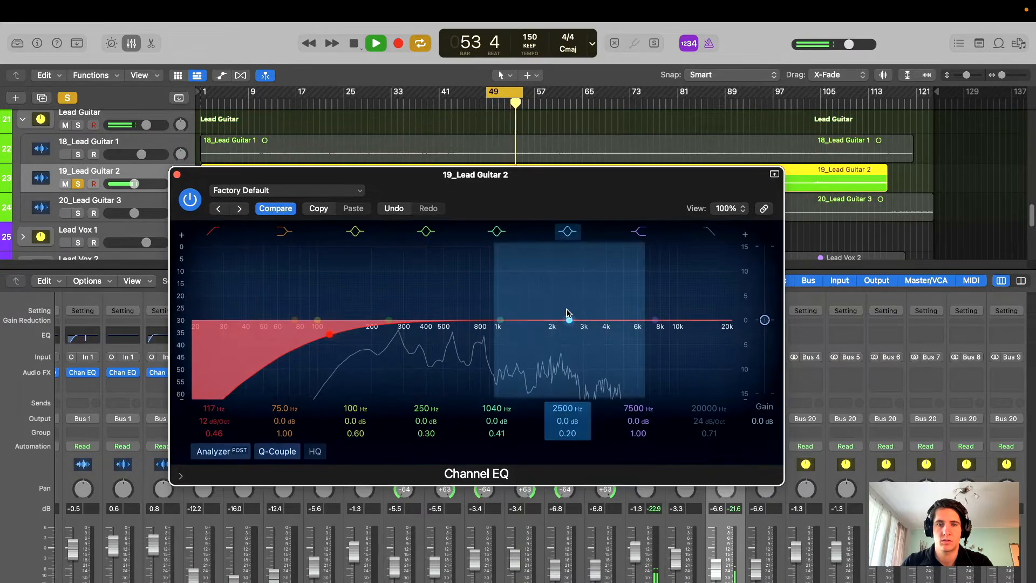
- Try a +6.4 dB peak at 2180 Hz with Q 3.60 on 19_Lead Guitar 2, and flatten it around 2900 Hz
drag(566, 319, 558, 290)
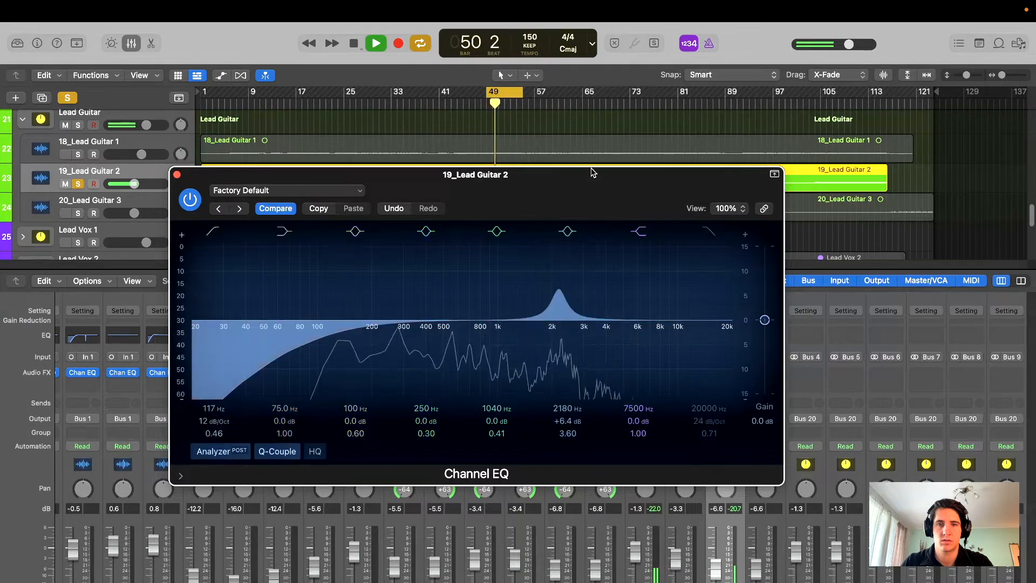
drag(592, 172, 579, 266)
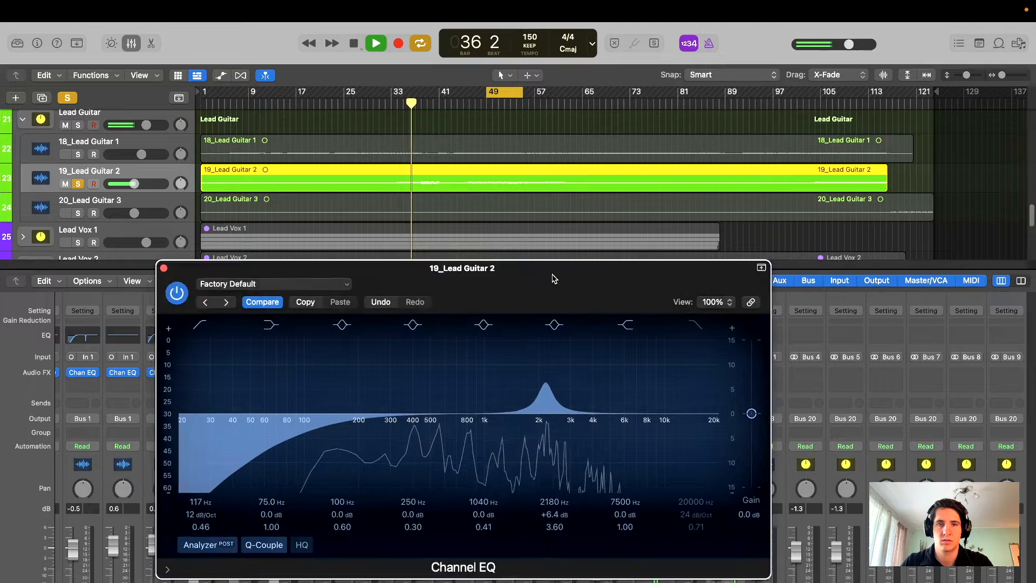
drag(554, 279, 570, 211)
drag(561, 314, 585, 354)
- Play 19_Lead Guitar 2 from around bar 33 and cut -14.6 dB at 2520 Hz with Q 9.60
click(393, 103)
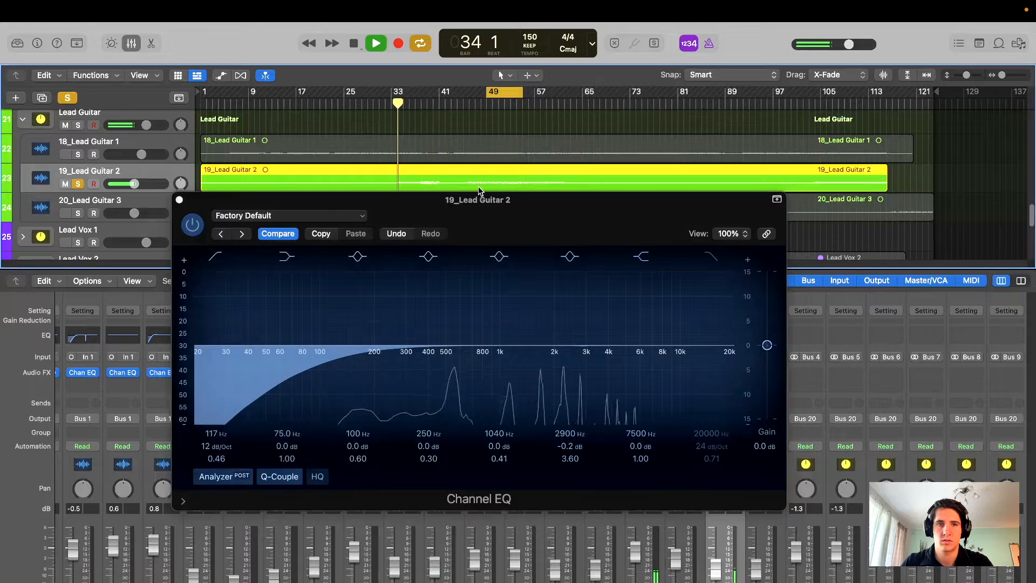
drag(478, 198, 467, 171)
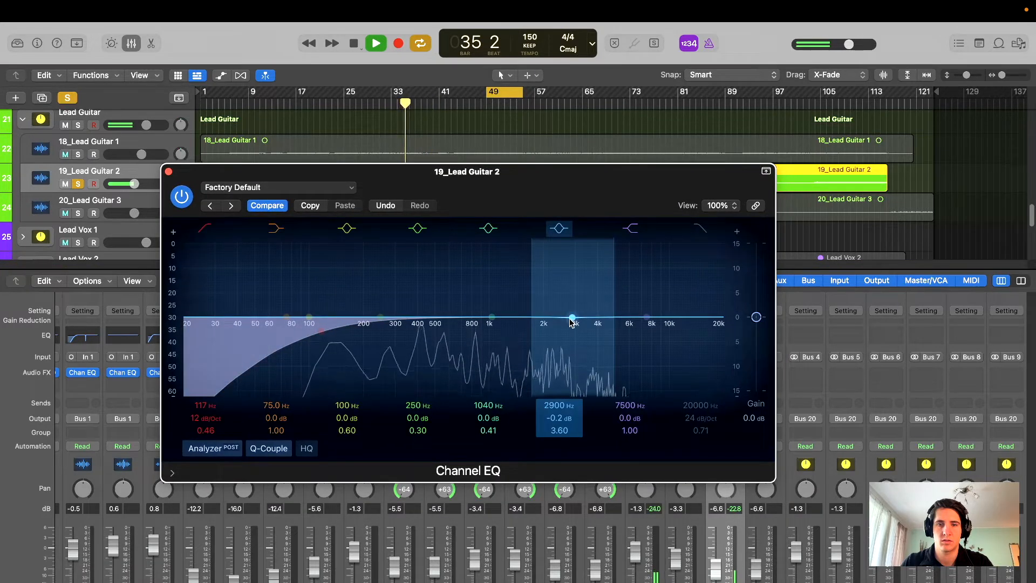
drag(570, 314, 561, 387)
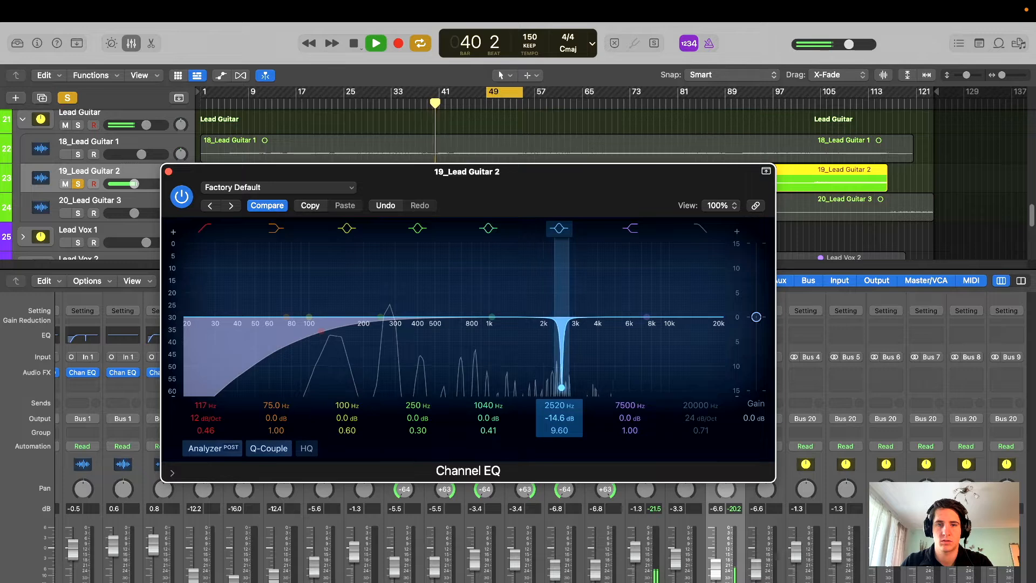
- Compare 19_Lead Guitar 2 with the 2520 Hz cut off and on, and narrow the cut to Q 11.0
key(space)
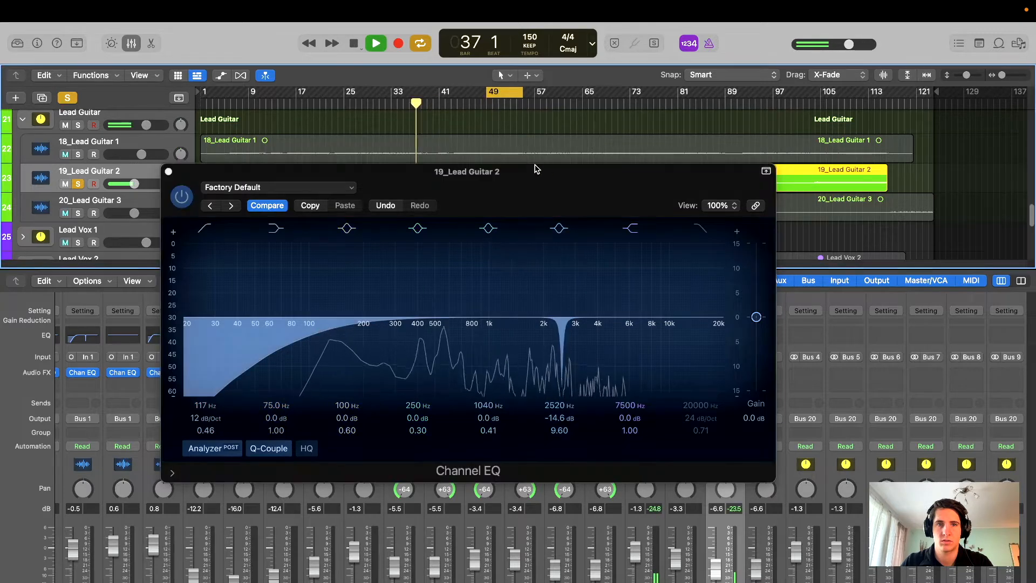
key(space)
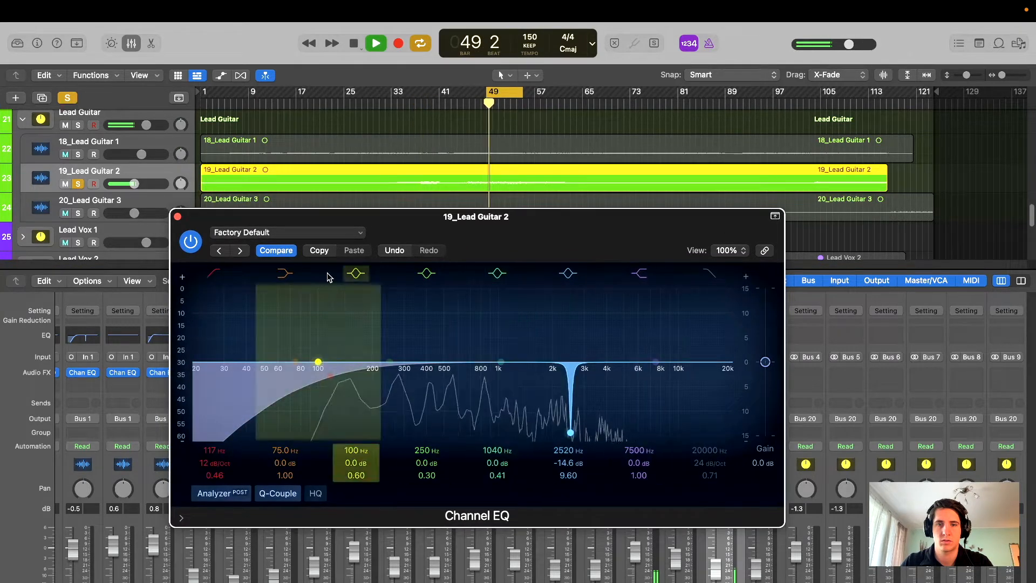
click(567, 274)
click(568, 273)
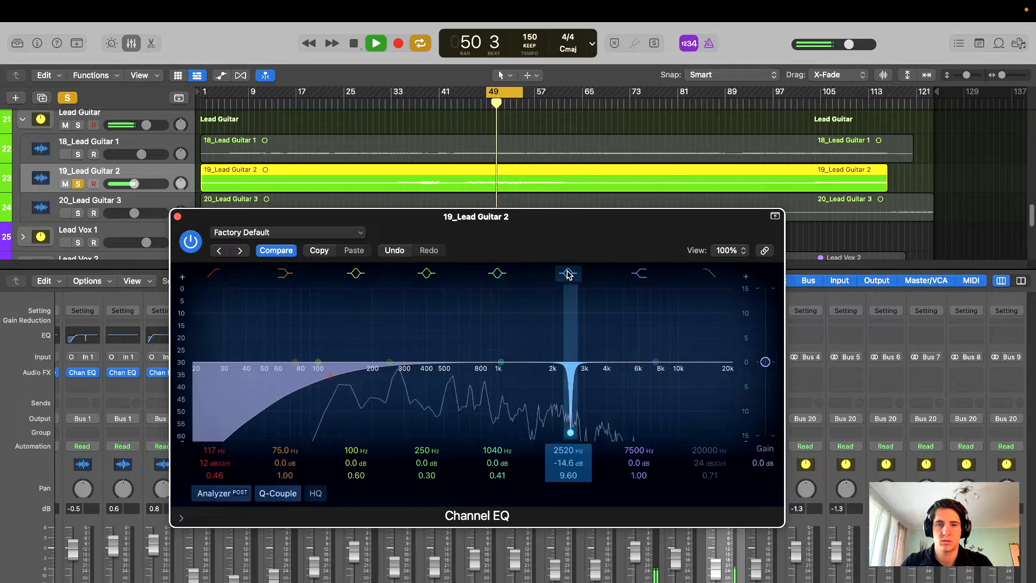
click(568, 273)
click(567, 273)
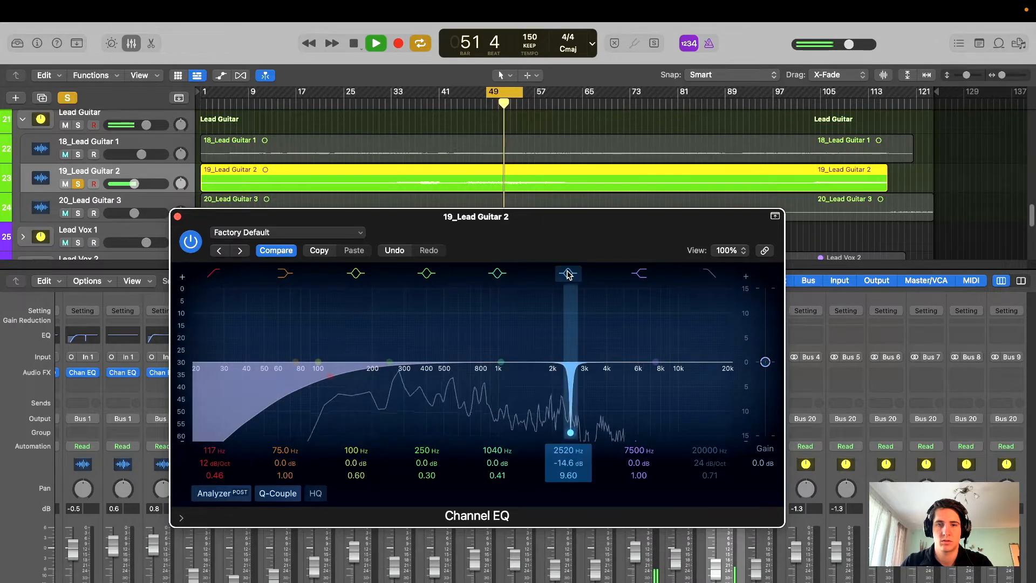
drag(569, 476, 569, 473)
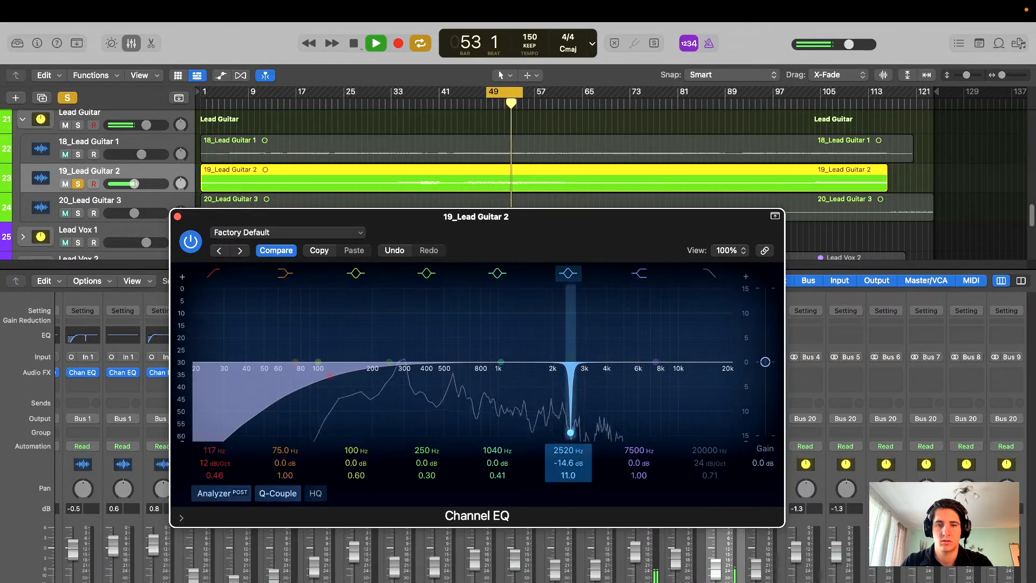
drag(571, 345, 570, 420)
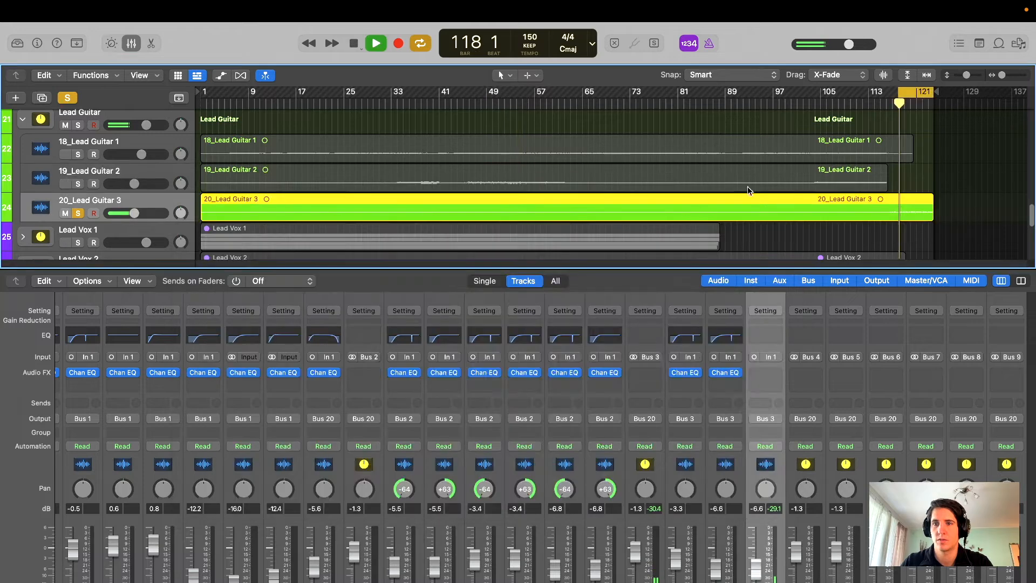
- Add a Channel EQ to 20_Lead Guitar 3 and close it with the default flat curve
click(763, 338)
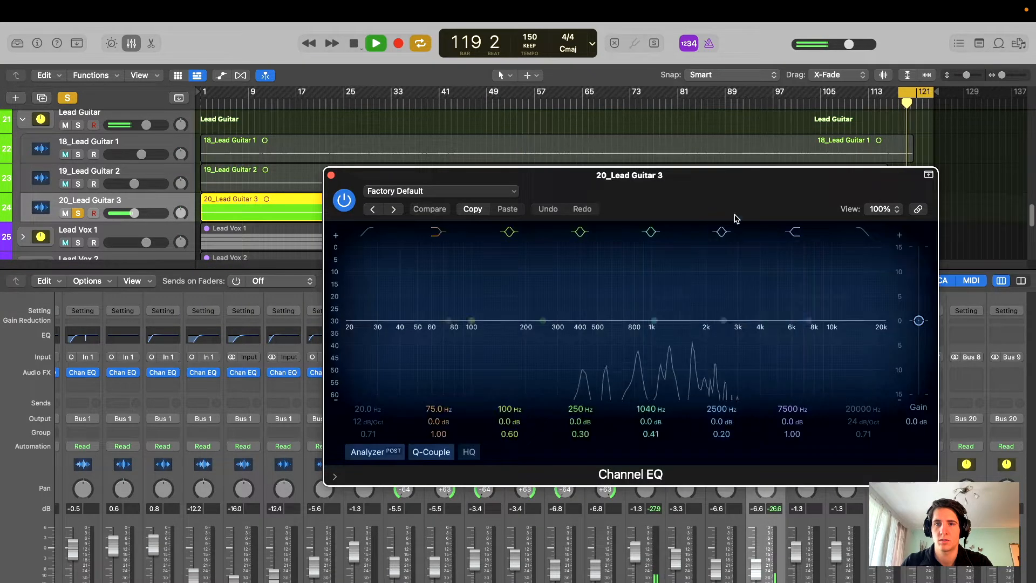
drag(620, 199, 583, 285)
click(240, 262)
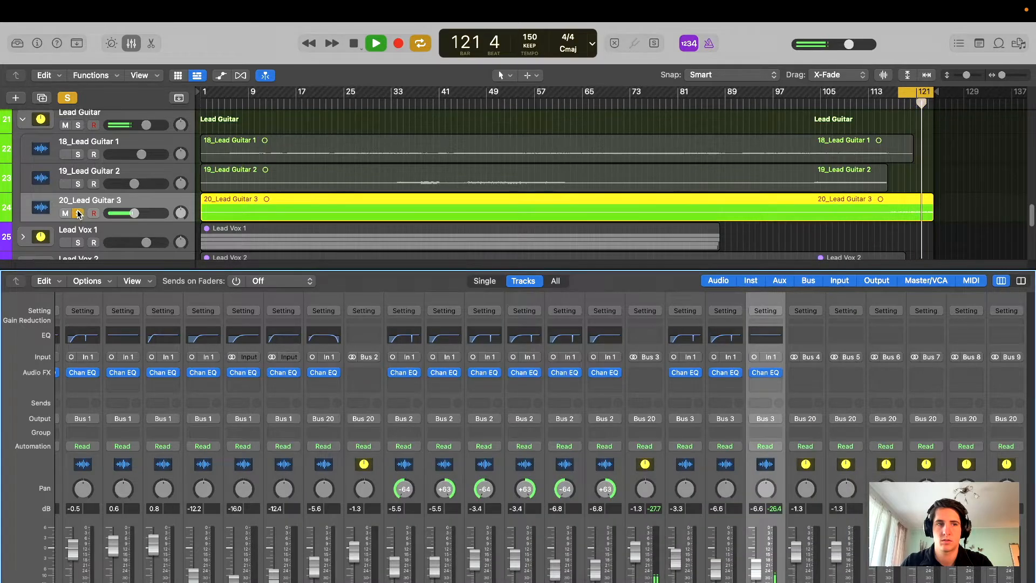
- Clear the solo, stop playback, and hide the mixer with the Lead Vox 1 stack expanded
scroll(135, 162, down, 4)
key(space)
click(131, 42)
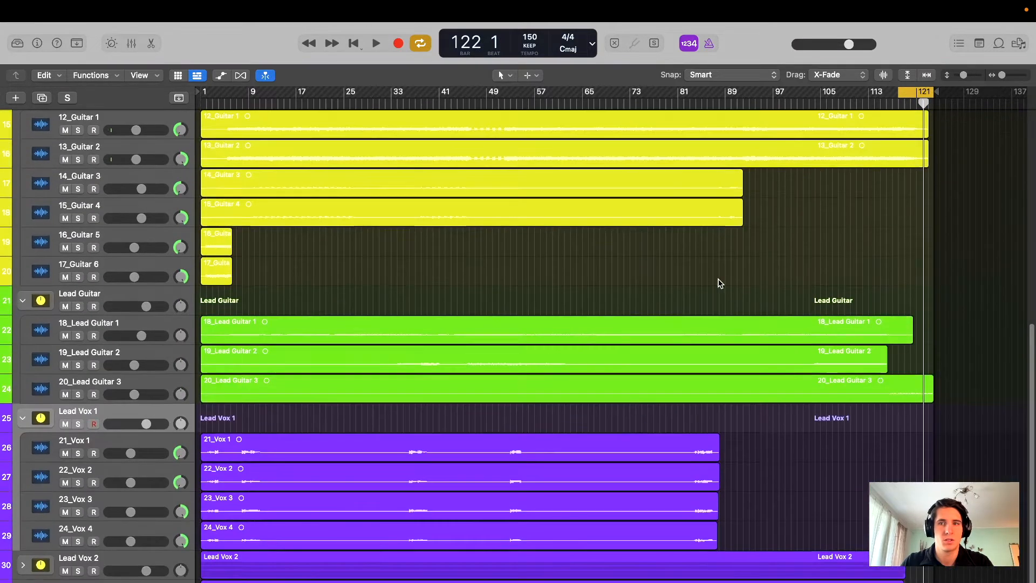
- Turn off the cycle area and return the playhead to the start of the project
scroll(756, 286, down, 4)
click(910, 89)
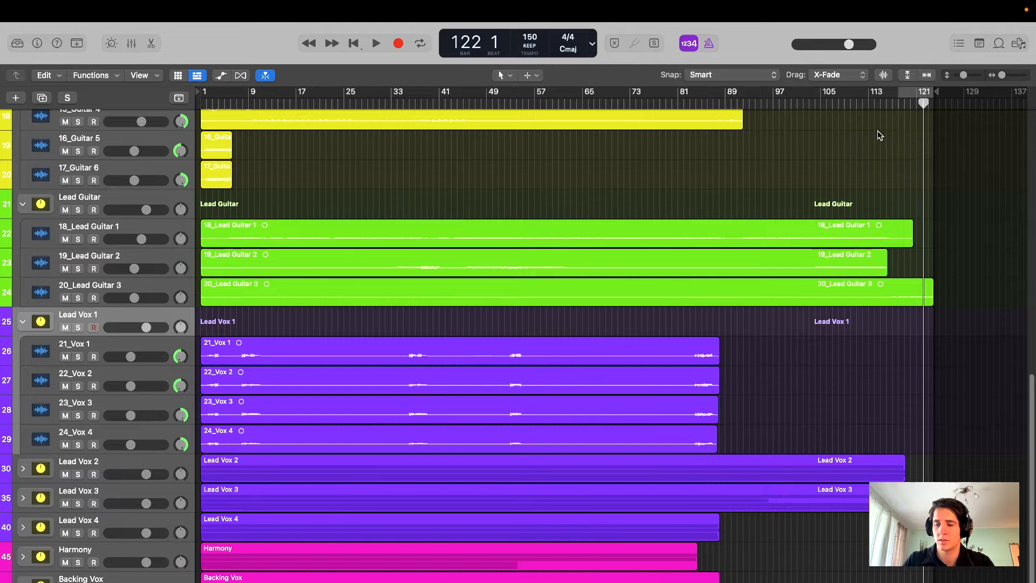
key(Return)
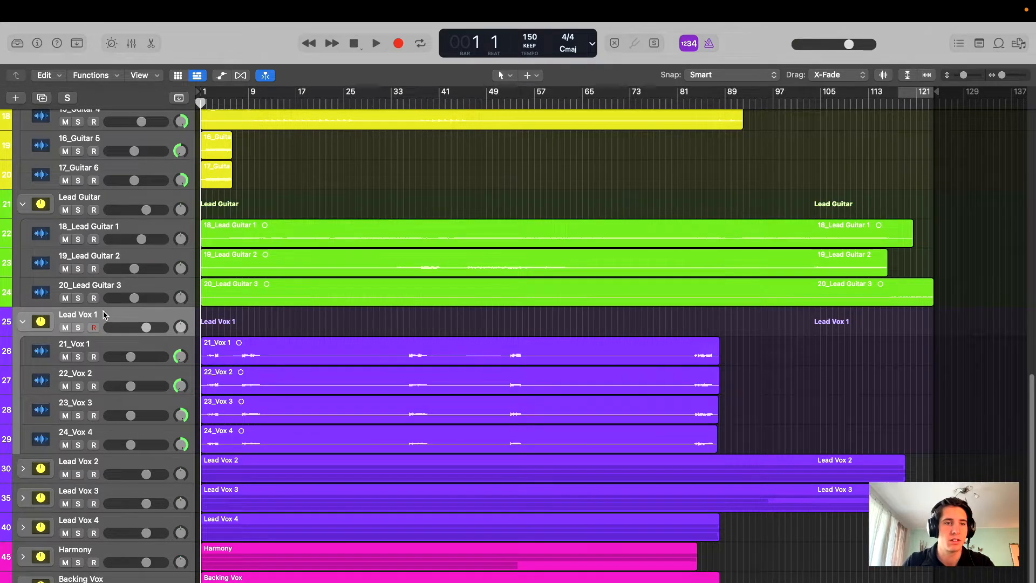
click(23, 322)
click(24, 439)
scroll(116, 357, down, 4)
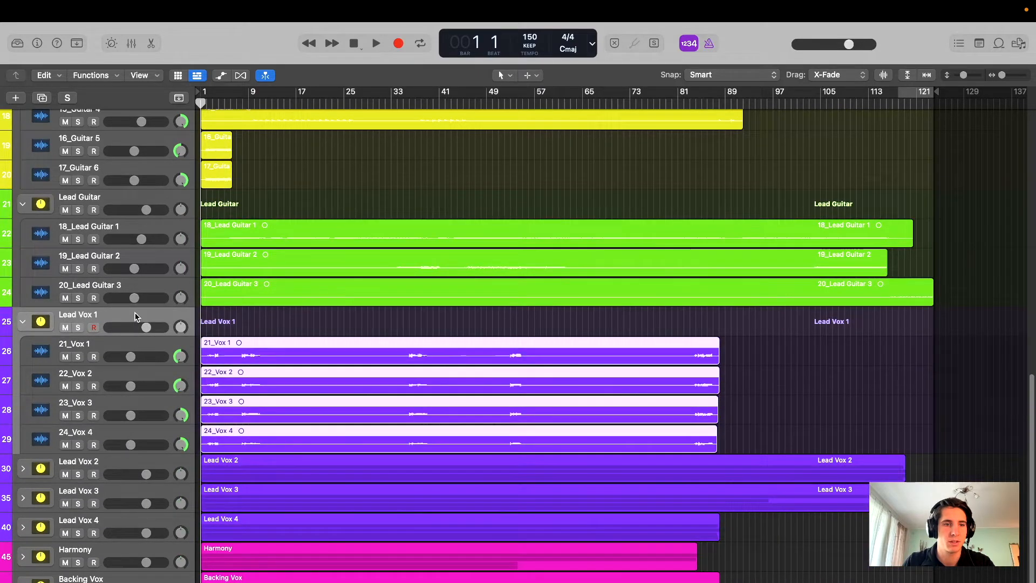
- Solo 21_Vox 1, start playback from bar 1, and show the mixer
click(133, 350)
key(s)
key(space)
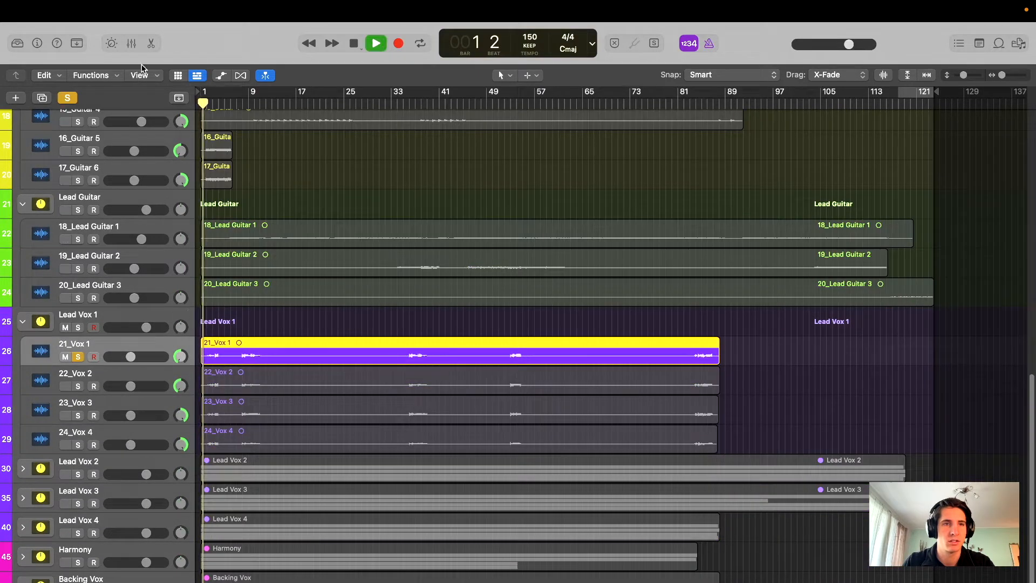
key(x)
scroll(472, 137, down, 5)
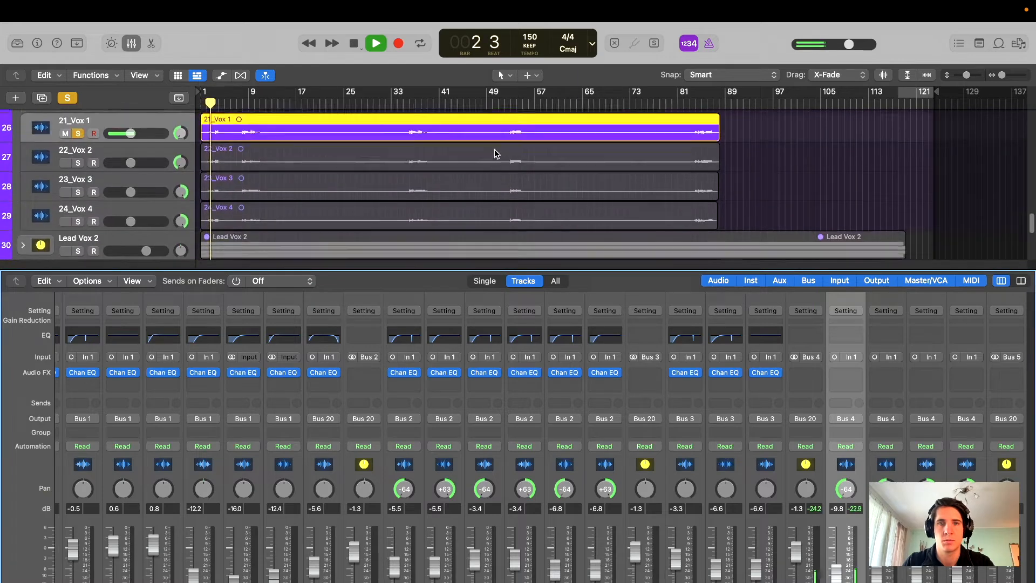
- Set a cycle range from bar 8 to bar 13 over the vocal phrase on 21_Vox 1
scroll(488, 152, up, 2)
key(super+Right)
key(super+Right)
key(super+Right)
key(super+Left)
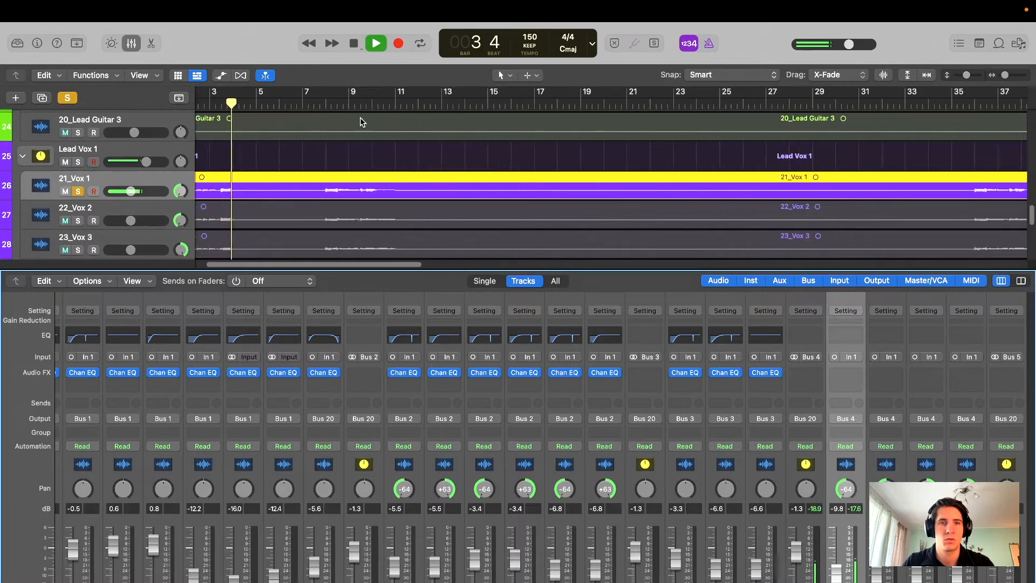
drag(326, 92, 441, 93)
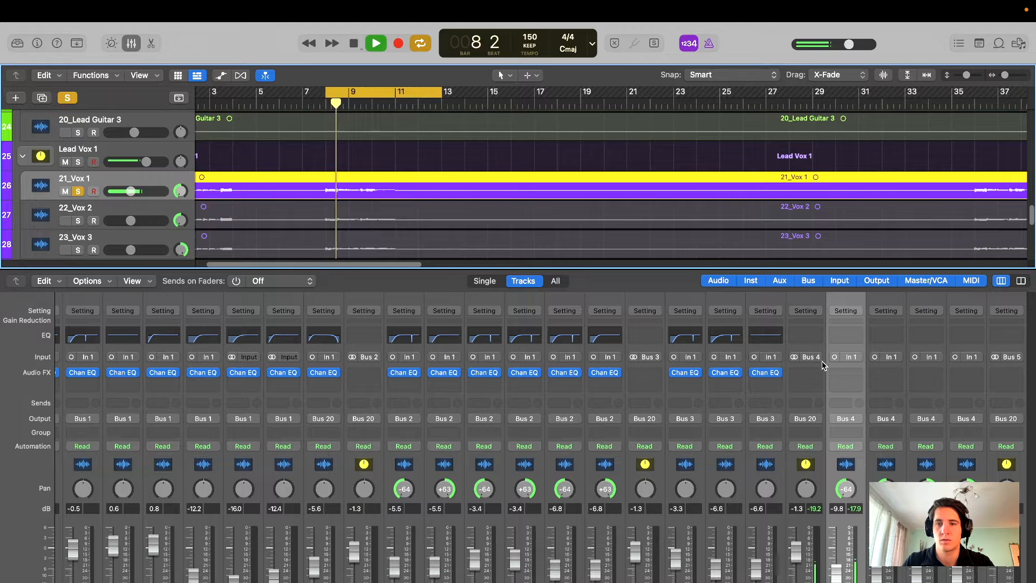
key(super+Left)
key(super+Left)
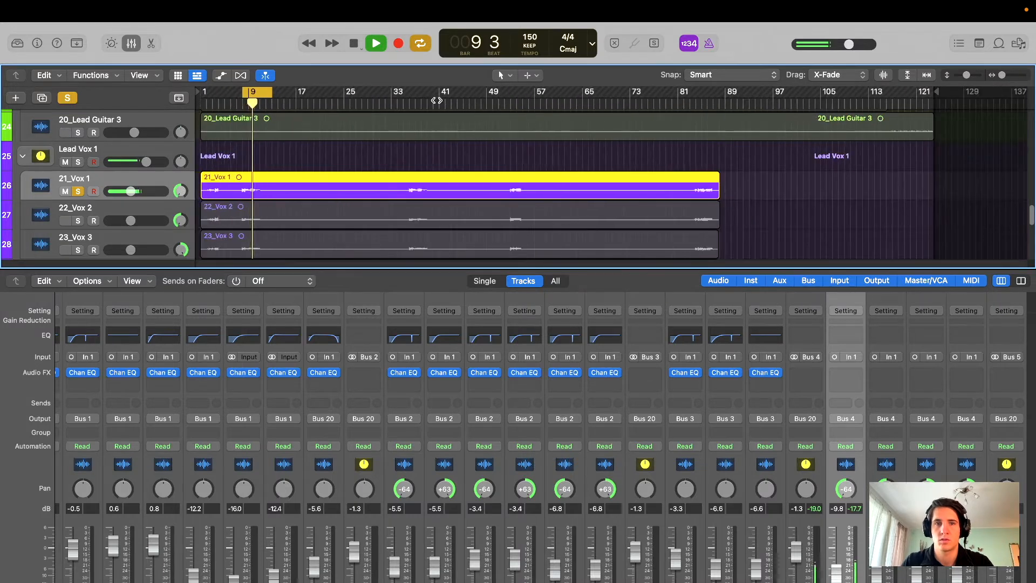
- Audition 21_Vox 1 around bar 35, and restart playback from the cycle start at bar 8
click(406, 102)
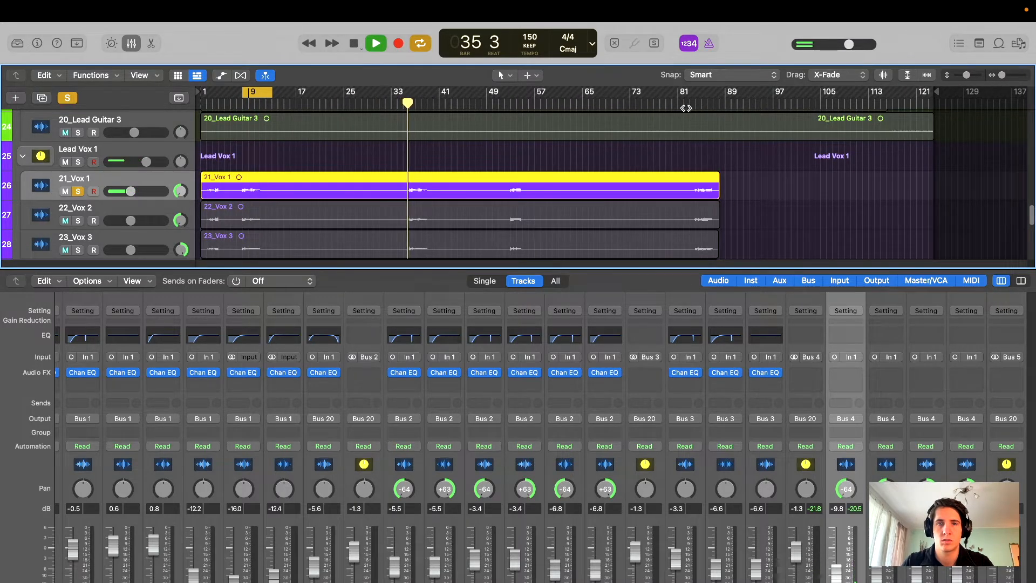
key(space)
key(space)
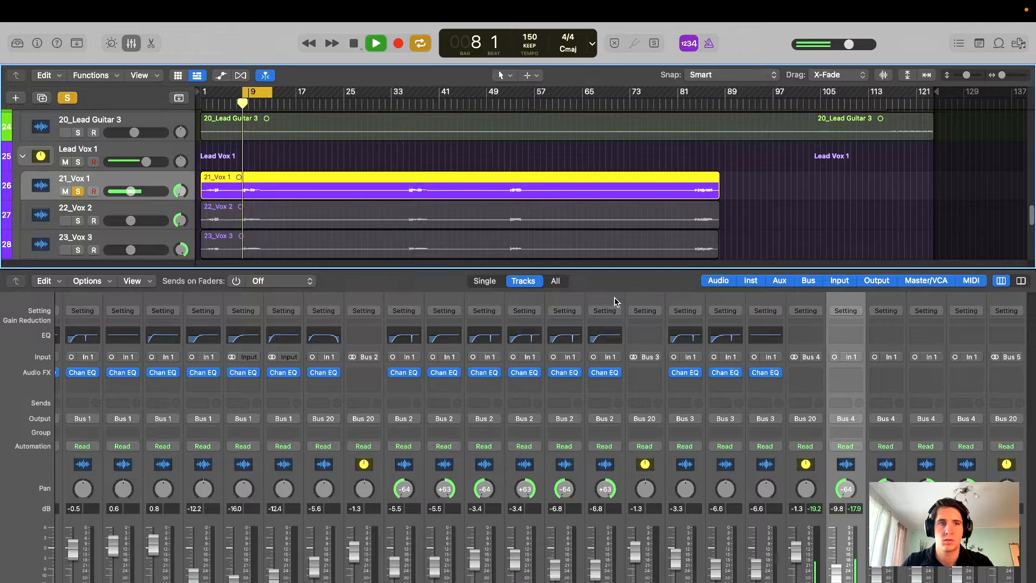
- Add a Channel EQ to 21_Vox 1 and switch off its high shelf band
click(845, 335)
drag(674, 174, 485, 139)
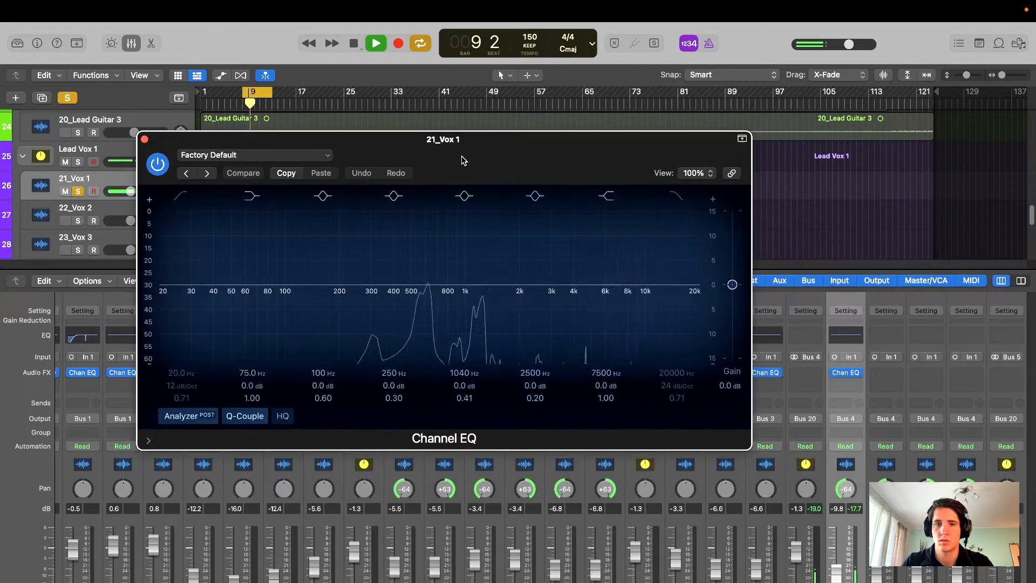
drag(608, 287, 636, 331)
click(603, 194)
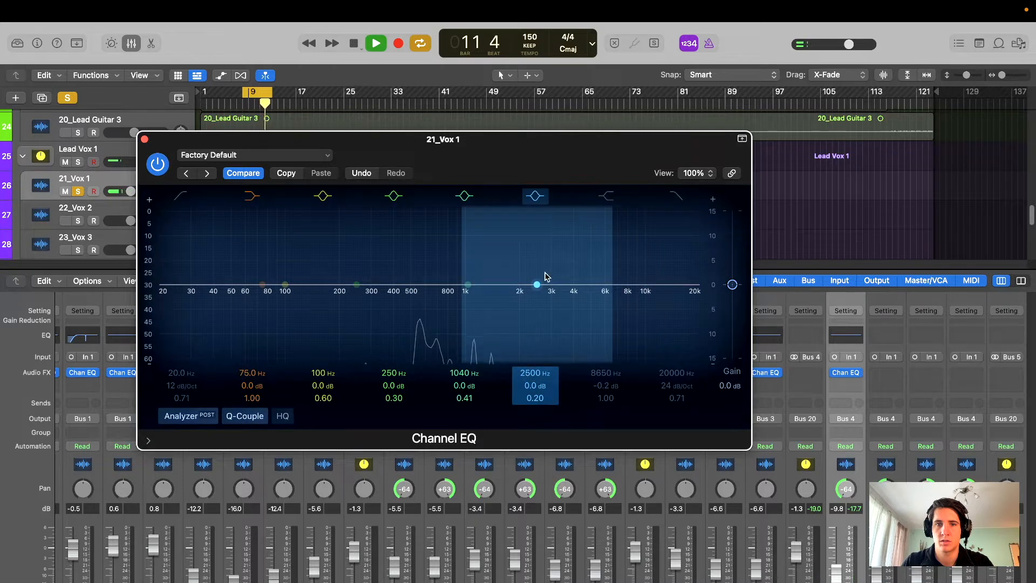
- Sweep a narrow boost with the 2500 Hz band on 21_Vox 1 and cut -14.9 dB at 4580 Hz with Q 20.0
drag(541, 283, 593, 264)
scroll(594, 264, up, 10)
scroll(594, 264, down, 8)
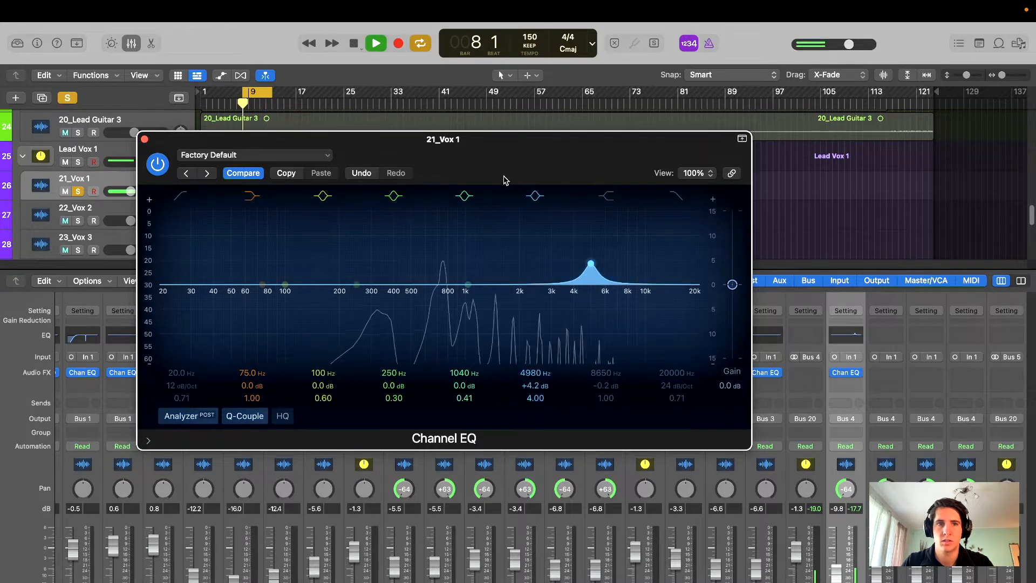
drag(508, 178, 539, 215)
drag(626, 298, 619, 180)
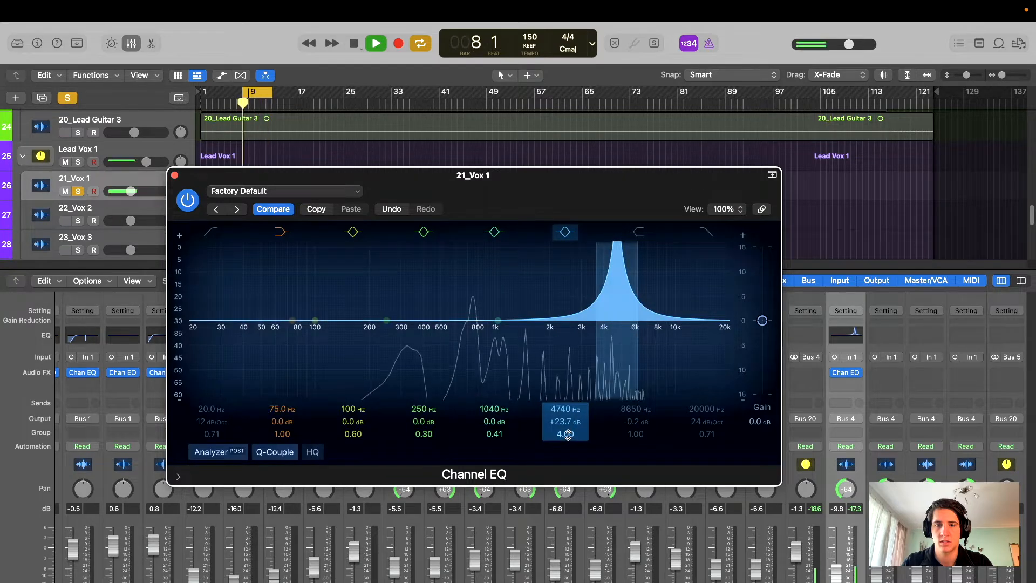
drag(565, 434, 565, 410)
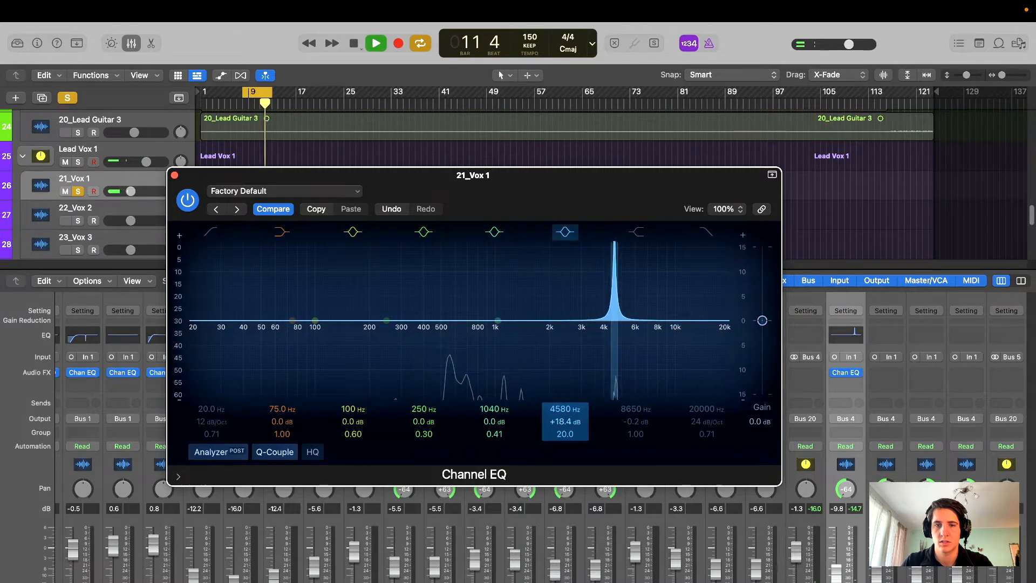
drag(614, 244, 614, 397)
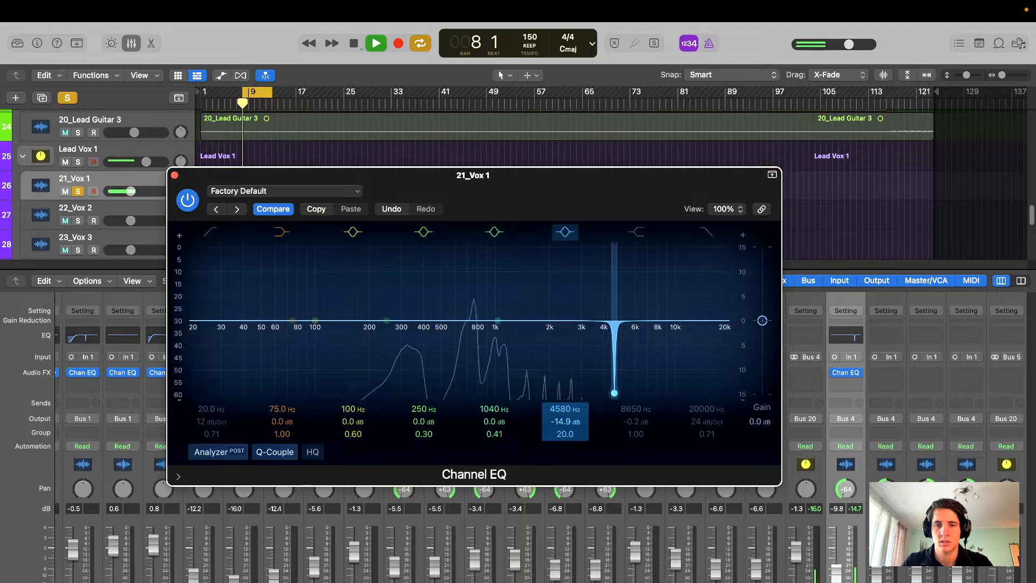
- Boost the notch again to fine-tune its frequency, and cut -15.3 dB at 4620 Hz with Q 100
drag(614, 391, 614, 257)
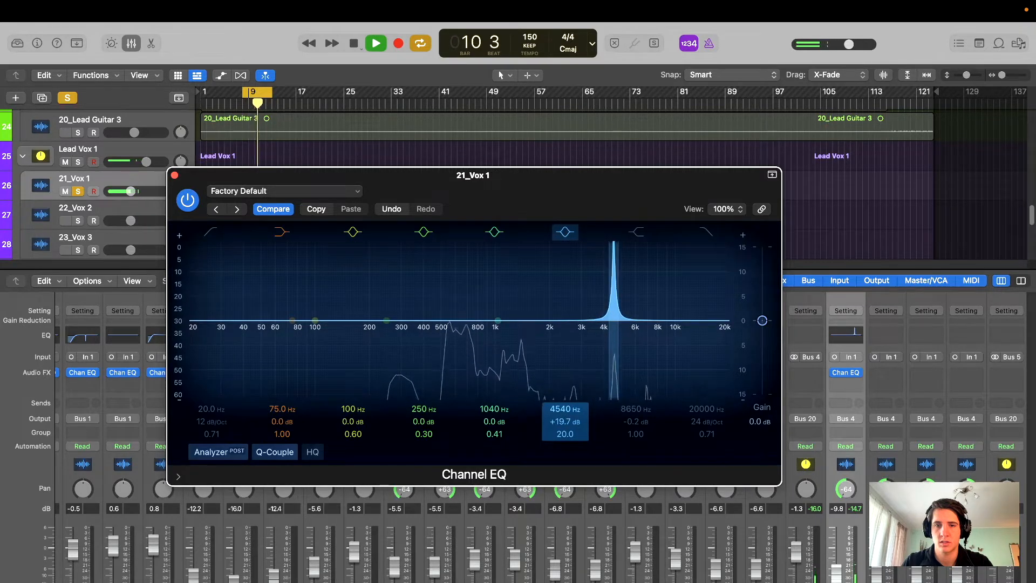
drag(613, 244, 616, 244)
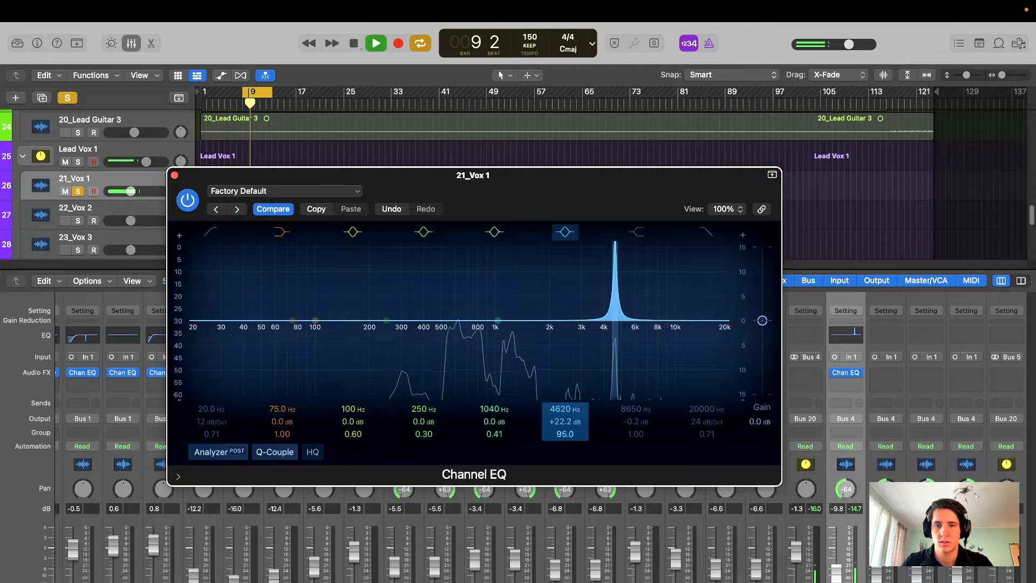
drag(615, 242, 615, 387)
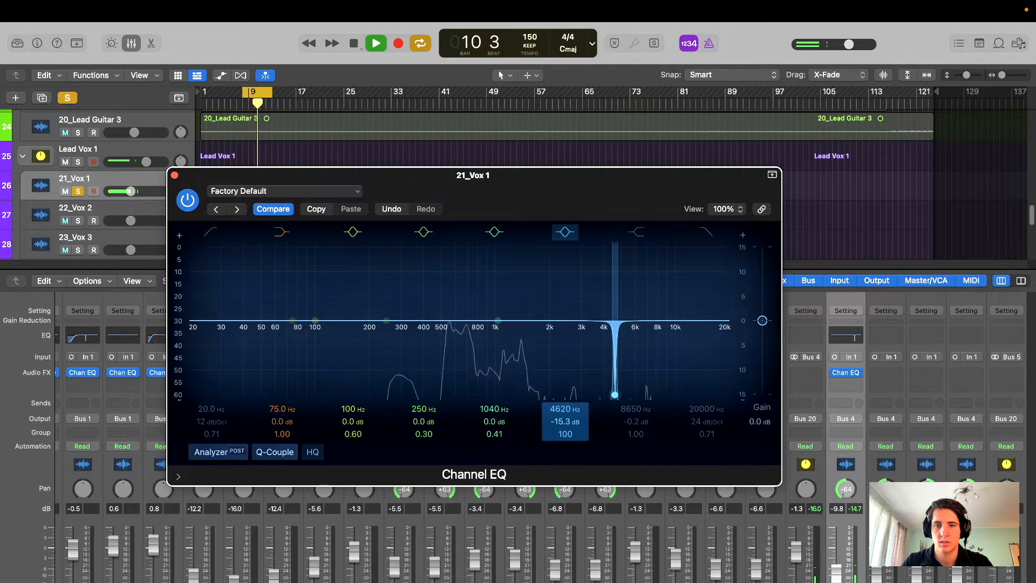
- Sweep the 1040 Hz band as a narrow +18.8 dB boost up to 4960 Hz with Q 40.0, and switch the band off
drag(597, 208, 544, 239)
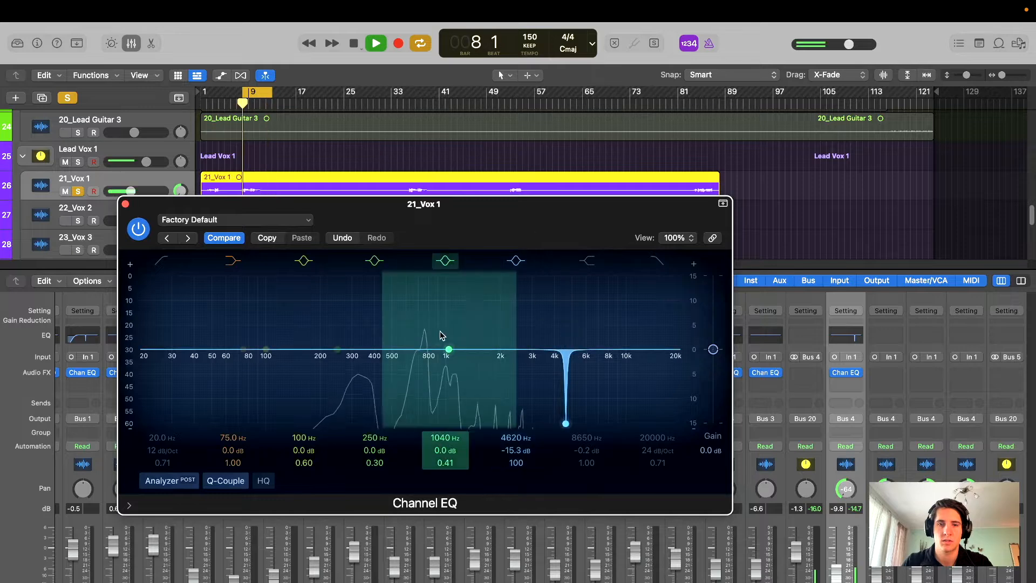
drag(451, 354, 570, 242)
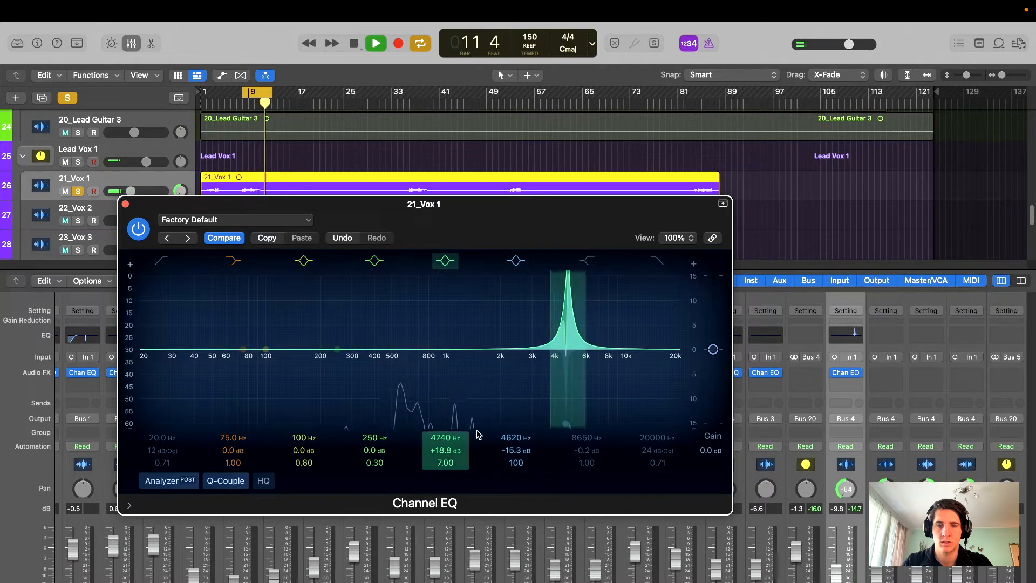
drag(450, 463, 447, 431)
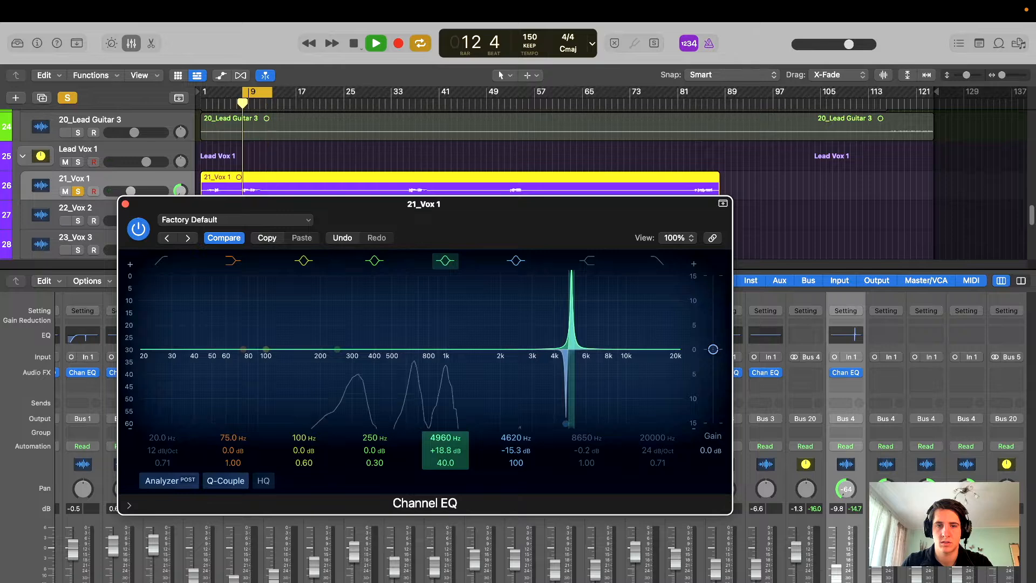
mouse_move(447, 429)
mouse_down()
mouse_move(447, 405)
mouse_move(447, 433)
mouse_up()
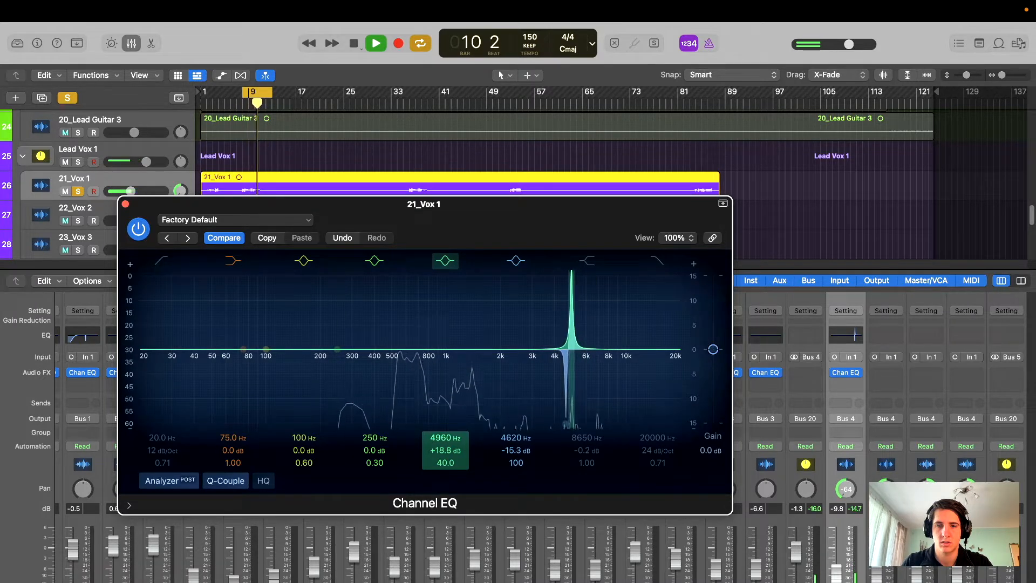
click(445, 261)
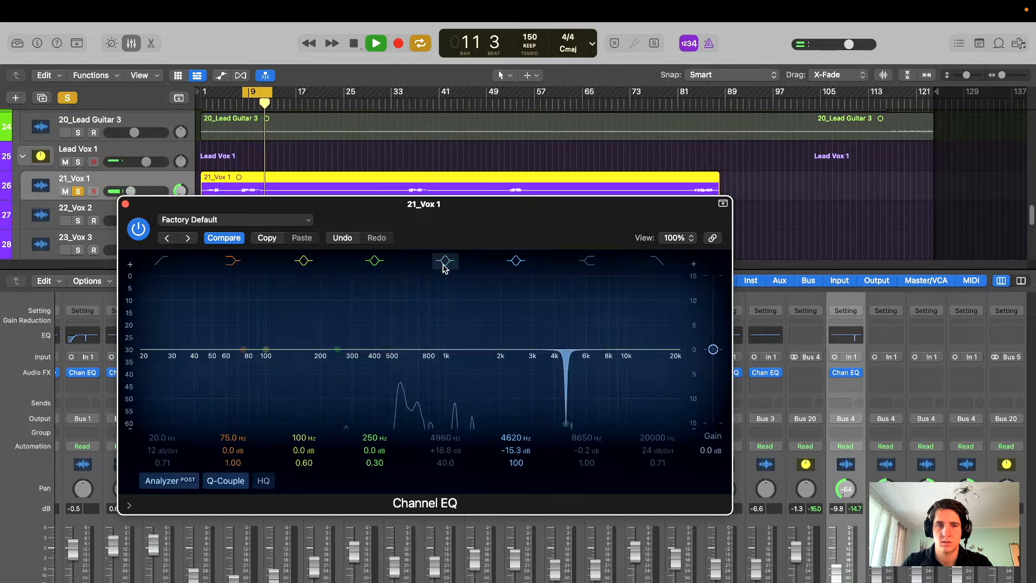
drag(468, 226, 501, 230)
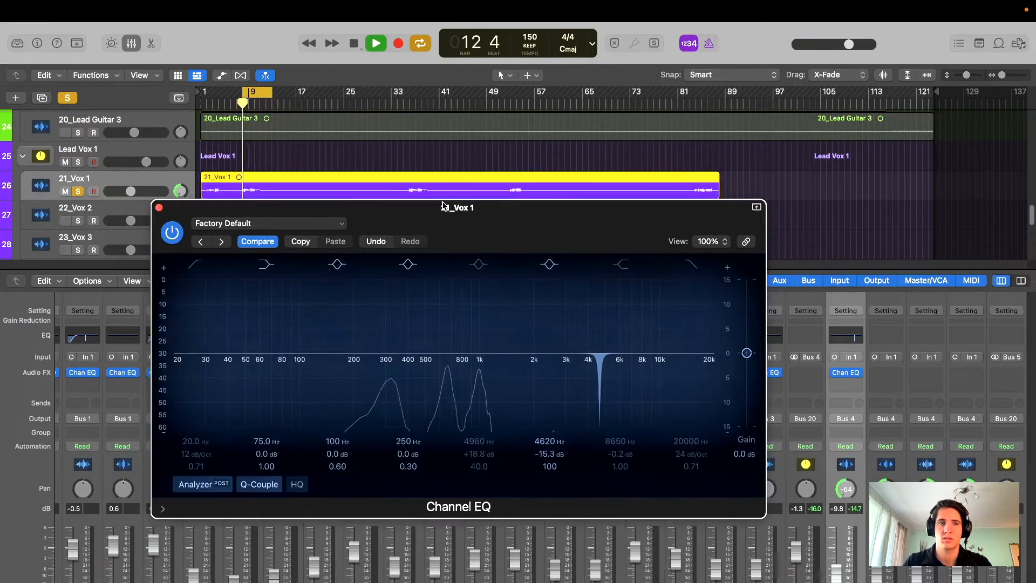
- Shorten the cycle to end at bar 12, re-enable the switched-off band, sweep it, and cut -14.6 dB at 2780 Hz with Q 68.0
drag(272, 95, 263, 92)
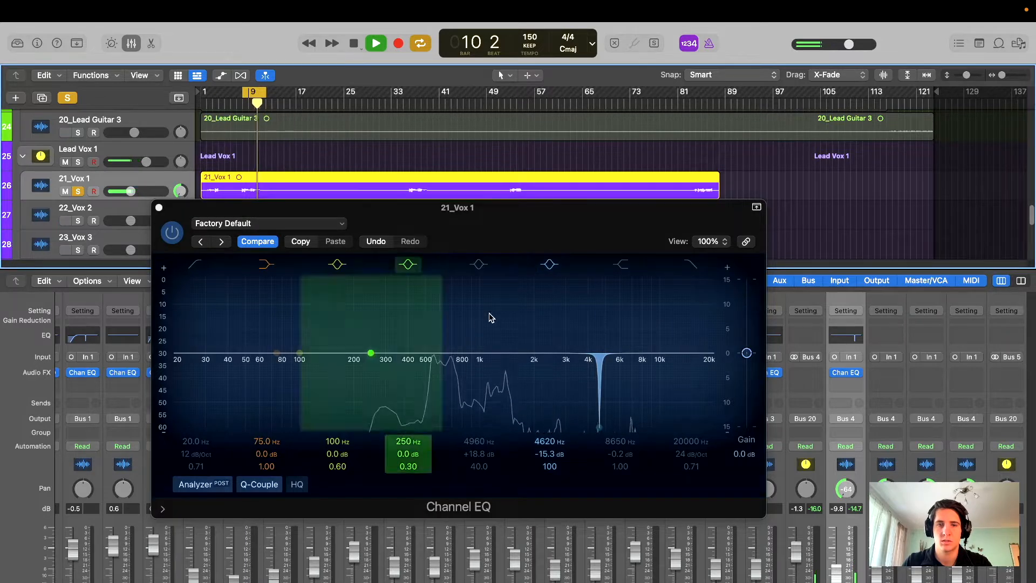
click(482, 270)
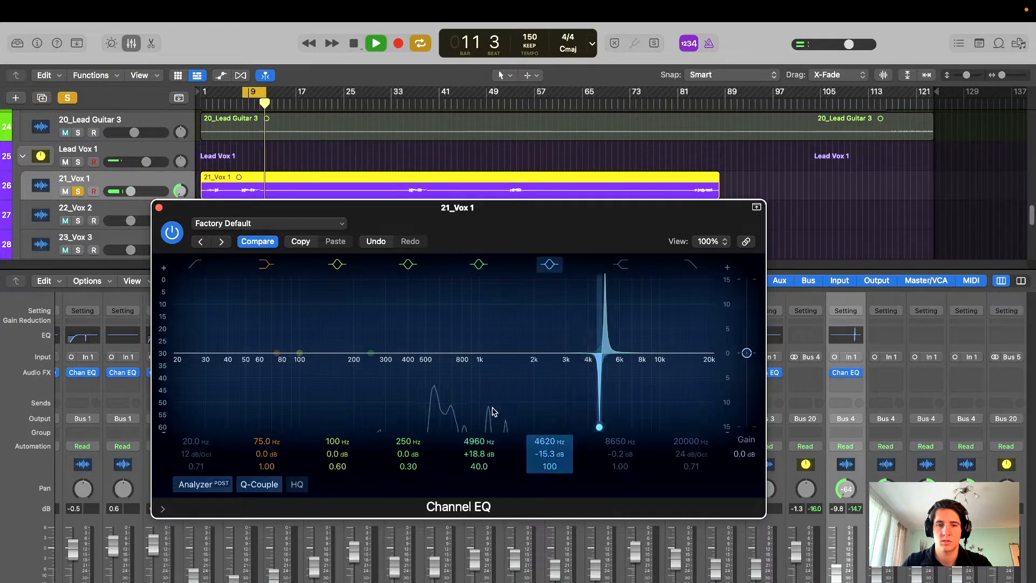
drag(603, 324, 525, 324)
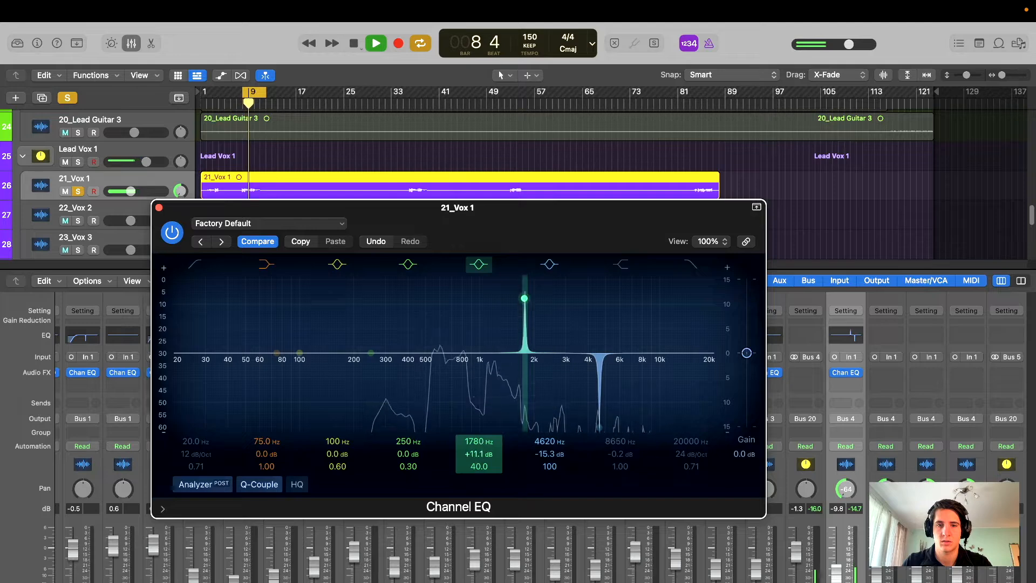
drag(526, 321, 581, 275)
scroll(539, 347, up, 3)
scroll(580, 277, up, 10)
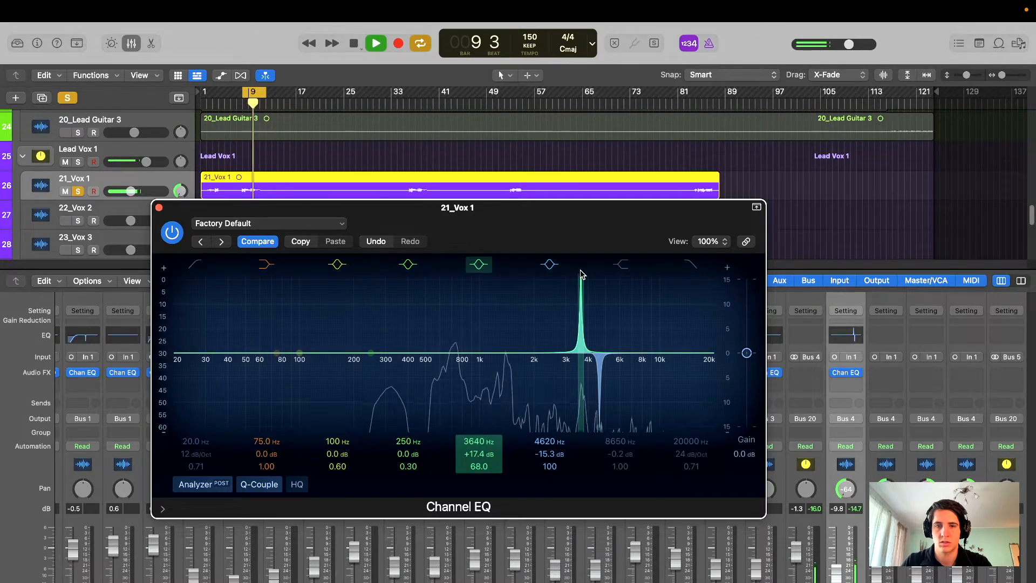
drag(581, 273, 559, 268)
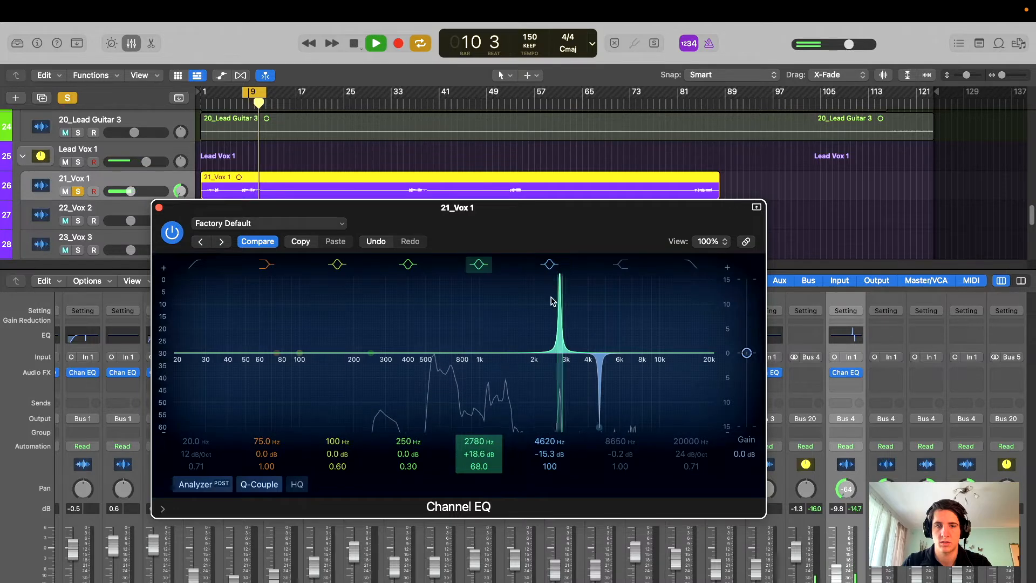
drag(475, 455, 474, 512)
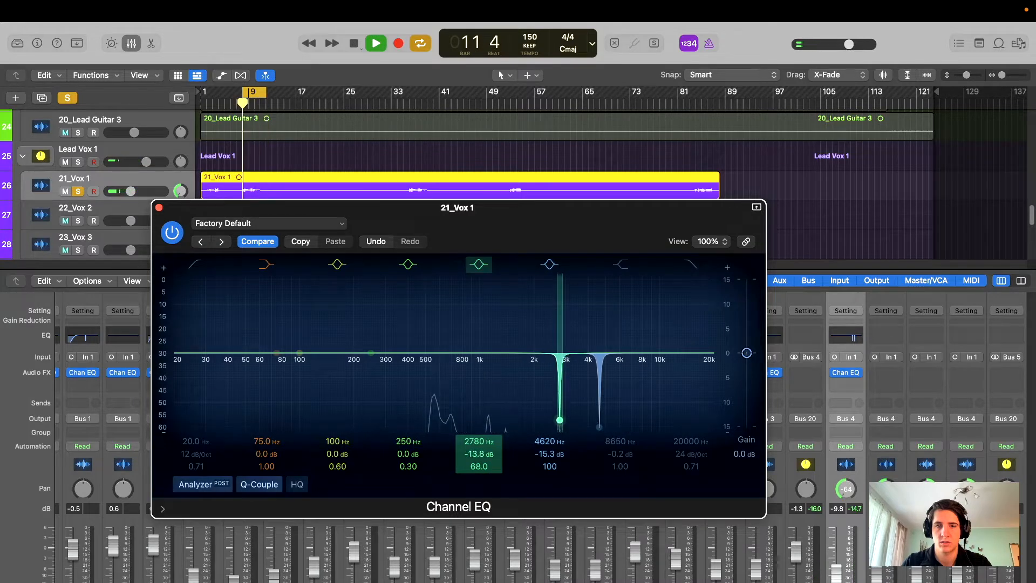
- Sweep the 250 Hz band as a high boost on 21_Vox 1 and cut -14.1 dB at 8450 Hz with Q 12.0
drag(557, 227, 569, 214)
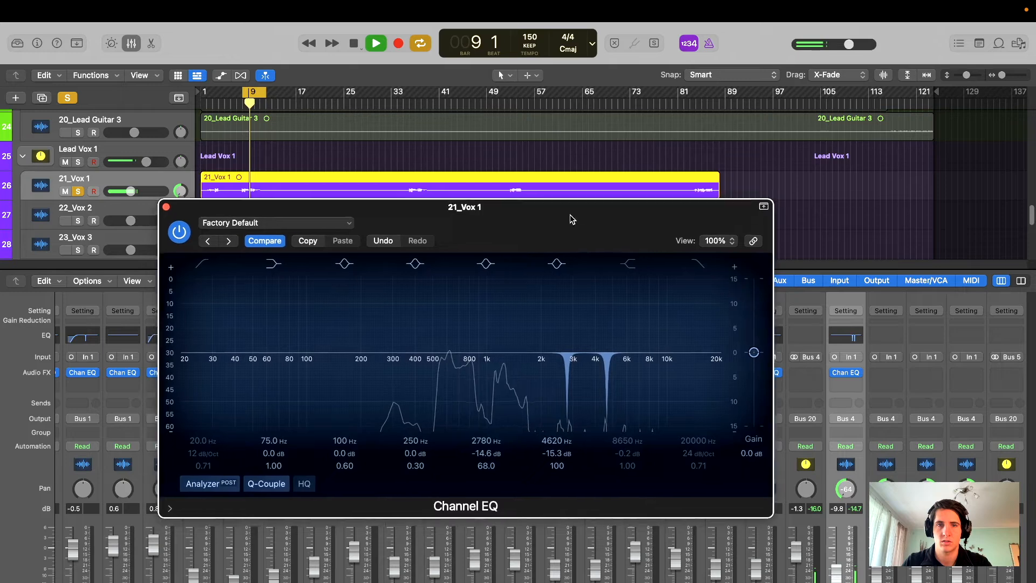
drag(387, 342, 657, 213)
scroll(661, 309, up, 10)
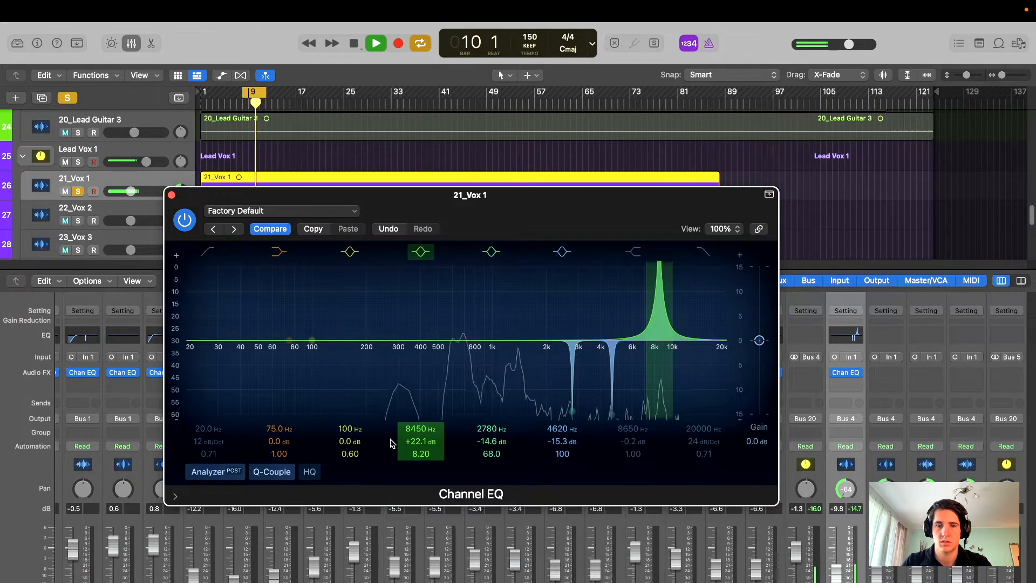
mouse_move(420, 434)
mouse_down()
mouse_move(417, 448)
mouse_move(412, 424)
mouse_move(419, 442)
mouse_up()
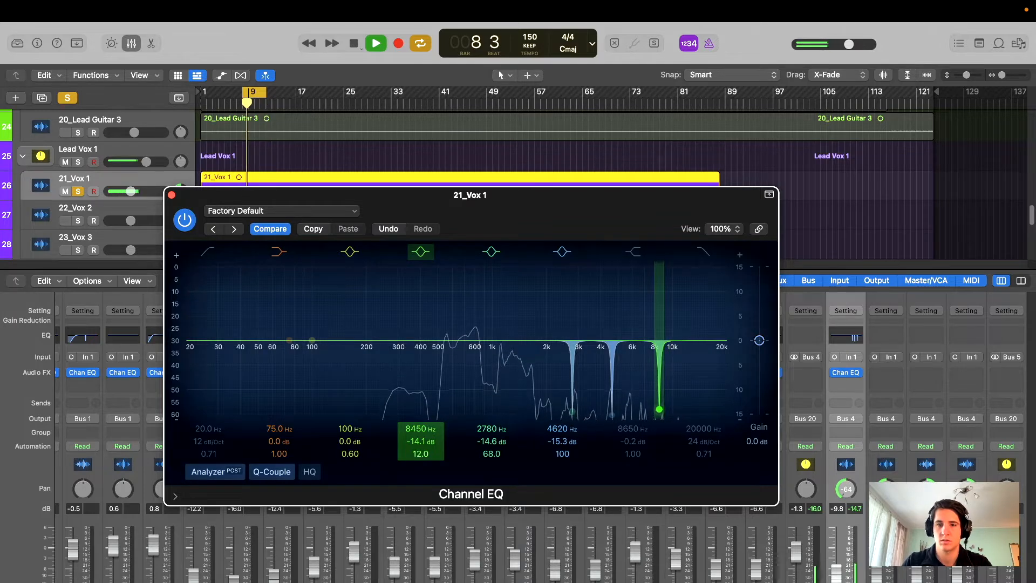
- Bypass the Channel EQ on 21_Vox 1 to compare the vocal without the three cuts
drag(614, 213, 615, 203)
mouse_move(465, 202)
mouse_down()
mouse_move(477, 186)
mouse_move(463, 192)
mouse_up()
click(198, 194)
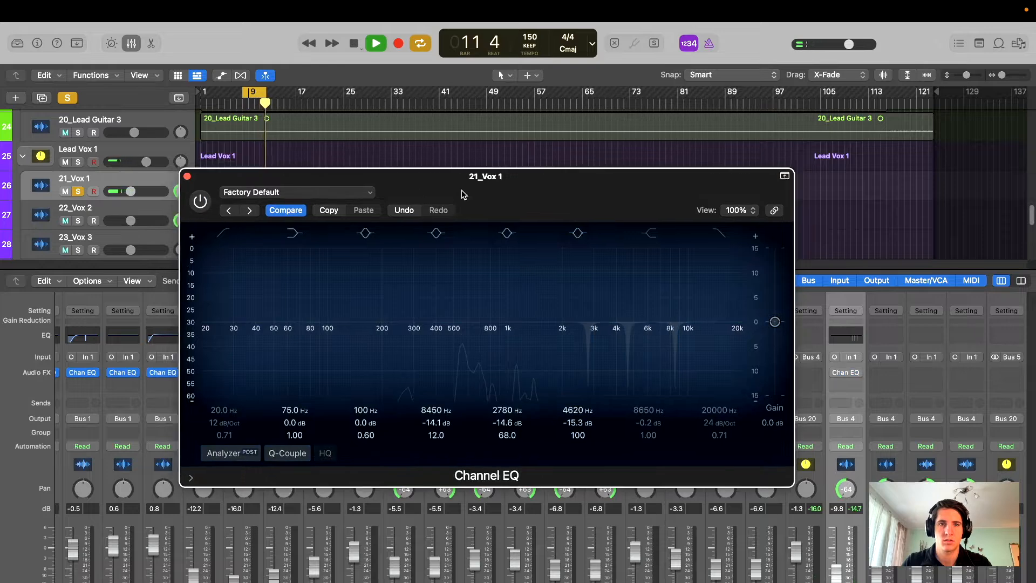
- Re-enable the Channel EQ on 21_Vox 1, add a 128 Hz low cut at 12 dB/Oct, and close the EQ window
click(201, 203)
drag(513, 190, 540, 250)
key(space)
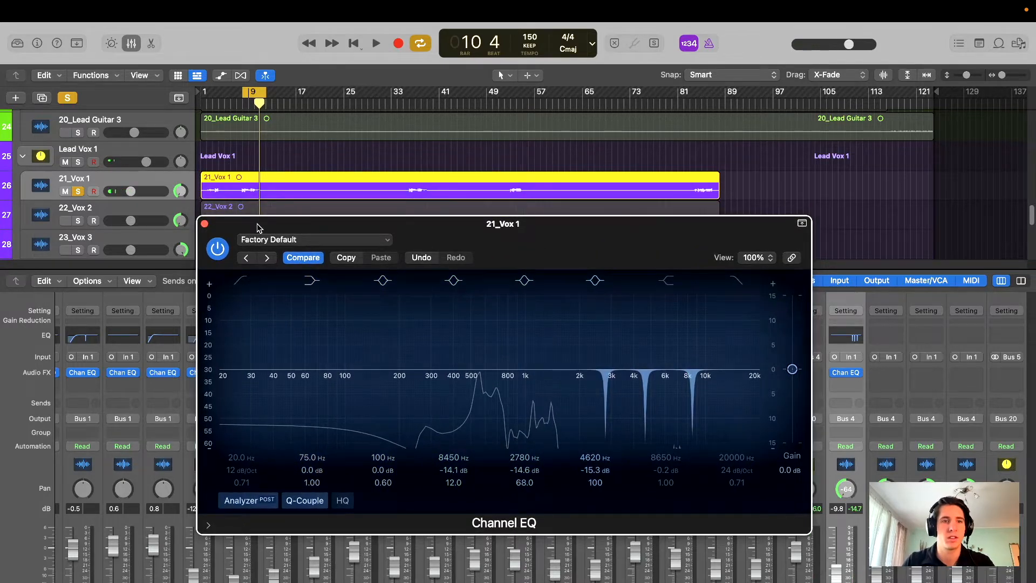
key(space)
mouse_move(238, 342)
mouse_down()
mouse_move(394, 362)
mouse_move(382, 363)
mouse_up()
key(space)
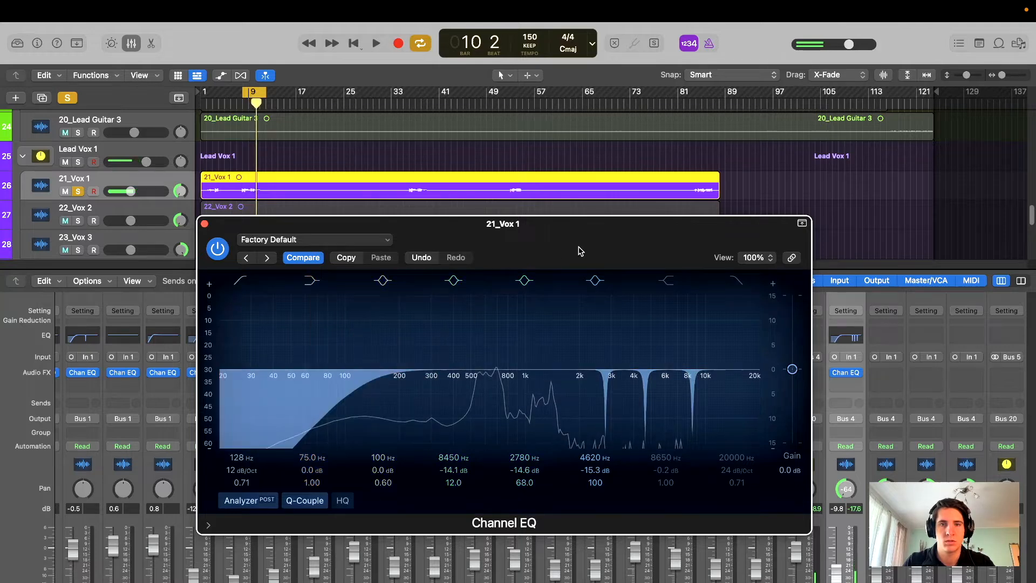
drag(580, 248, 630, 205)
click(253, 180)
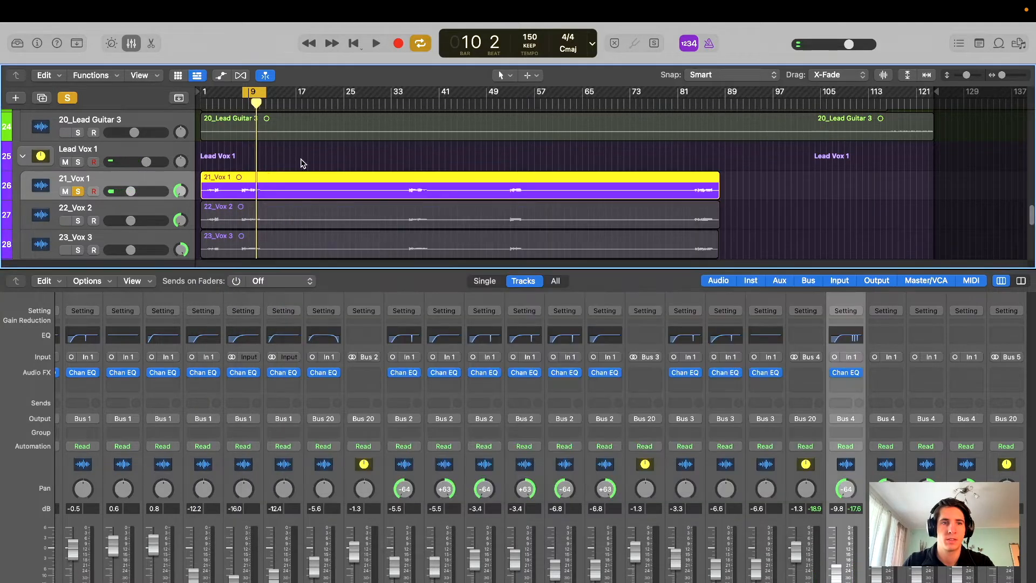
- Solo 22_Vox 2 instead of 21_Vox 1 and copy the 21_Vox 1 Channel EQ to 22_Vox 2, 23_Vox 3 and 24_Vox 4
click(78, 192)
scroll(125, 183, down, 3)
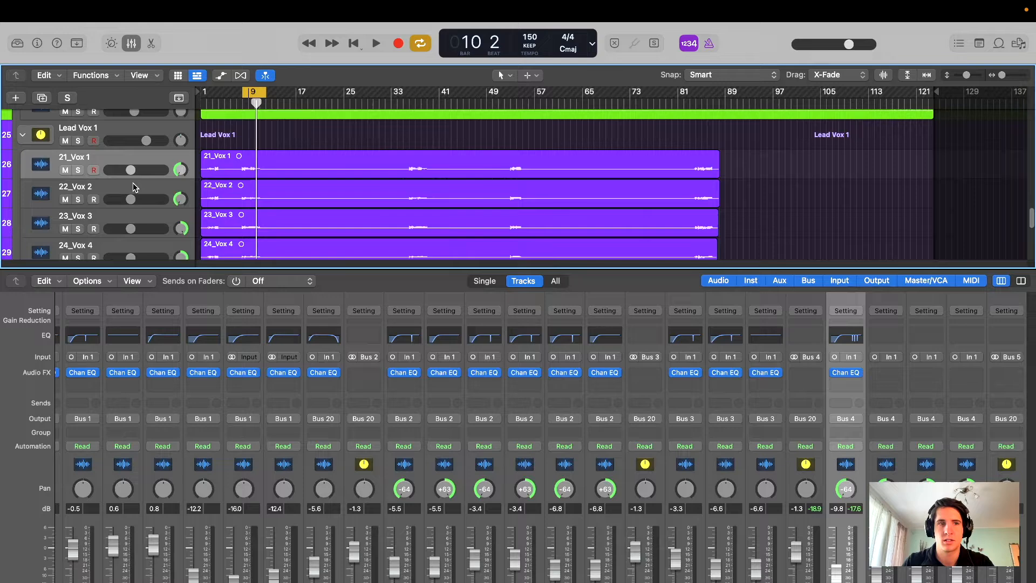
click(140, 177)
key(s)
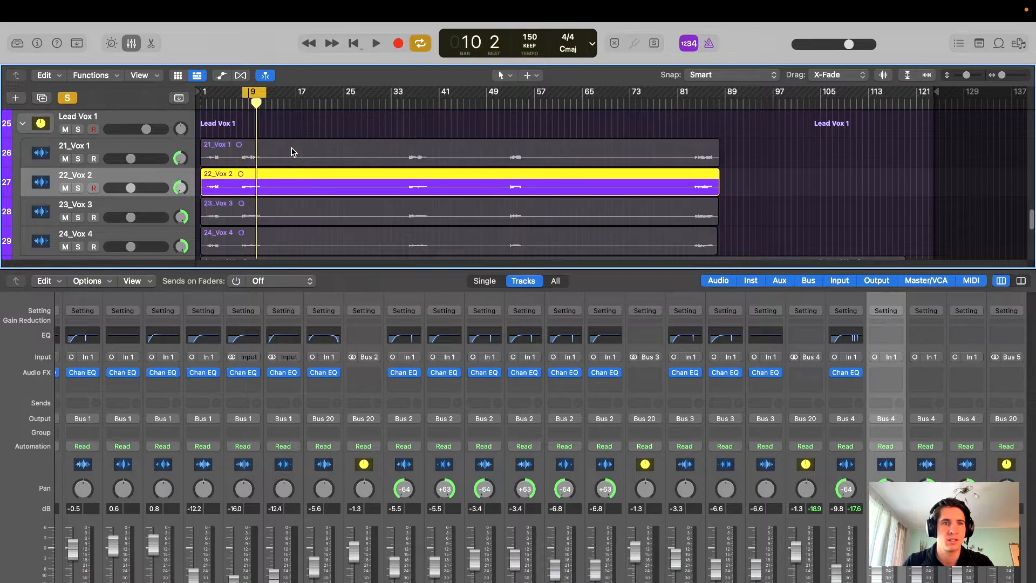
key(space)
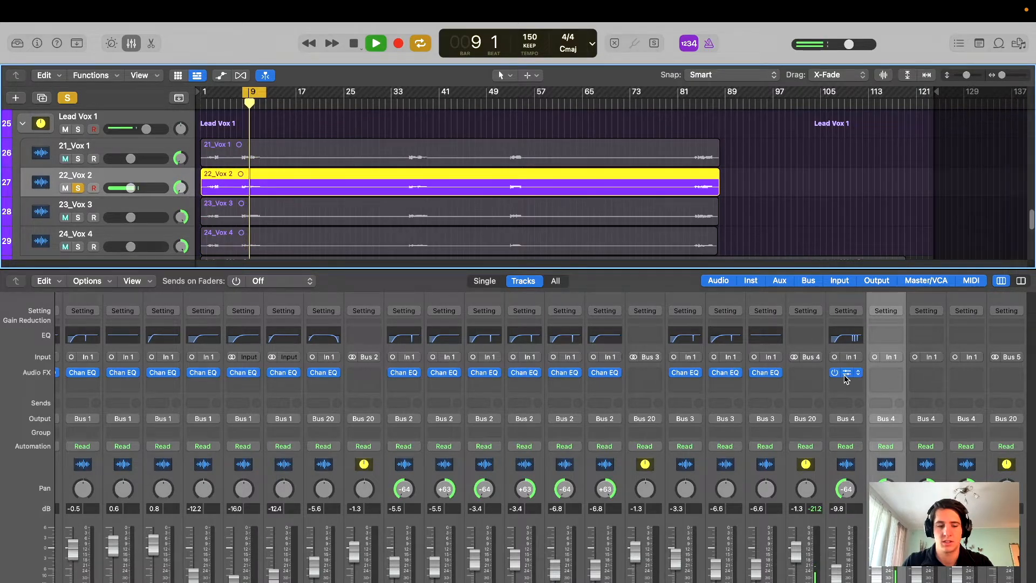
scroll(729, 387, right, 5)
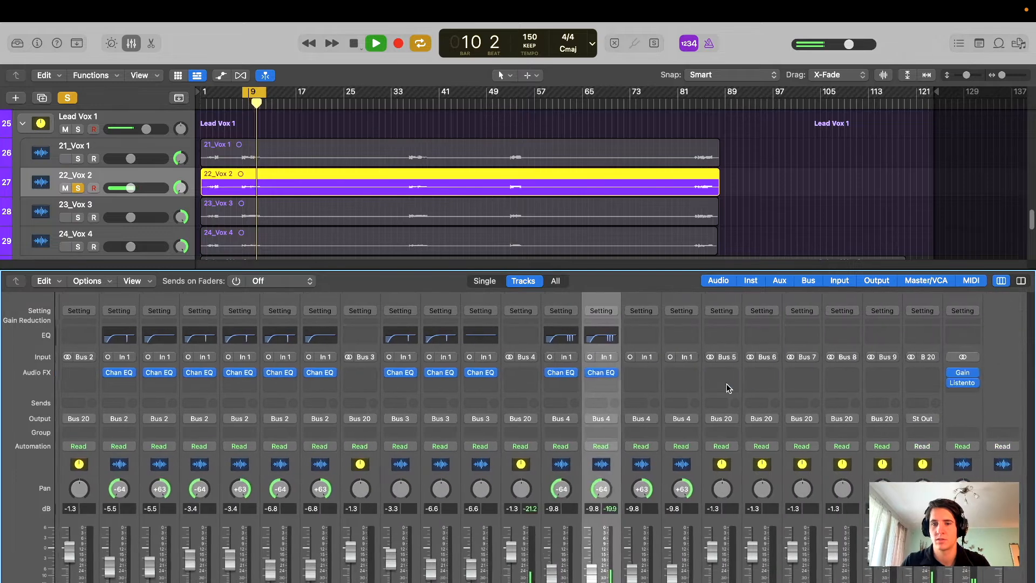
drag(603, 372, 685, 374)
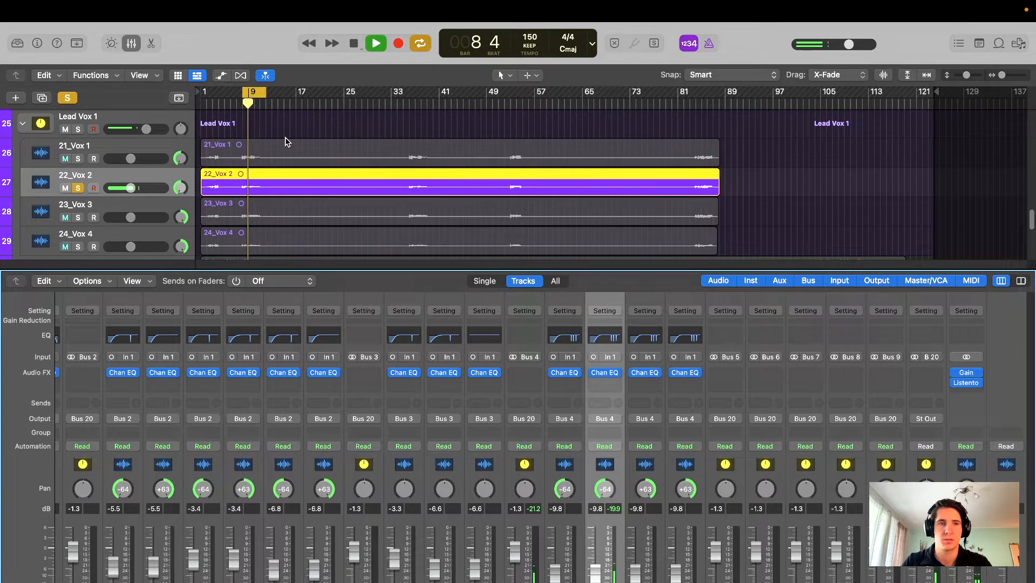
- Clear the solo, stop playback, turn off the cycle, and switch the open vocal stack from Lead Vox 1 to Lead Vox 2
click(75, 99)
key(space)
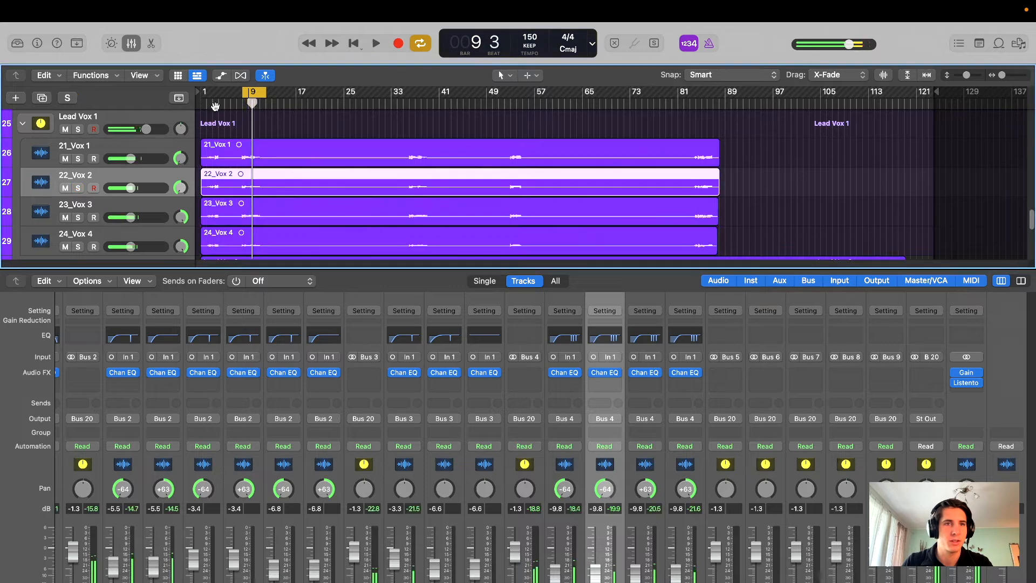
click(249, 96)
click(131, 42)
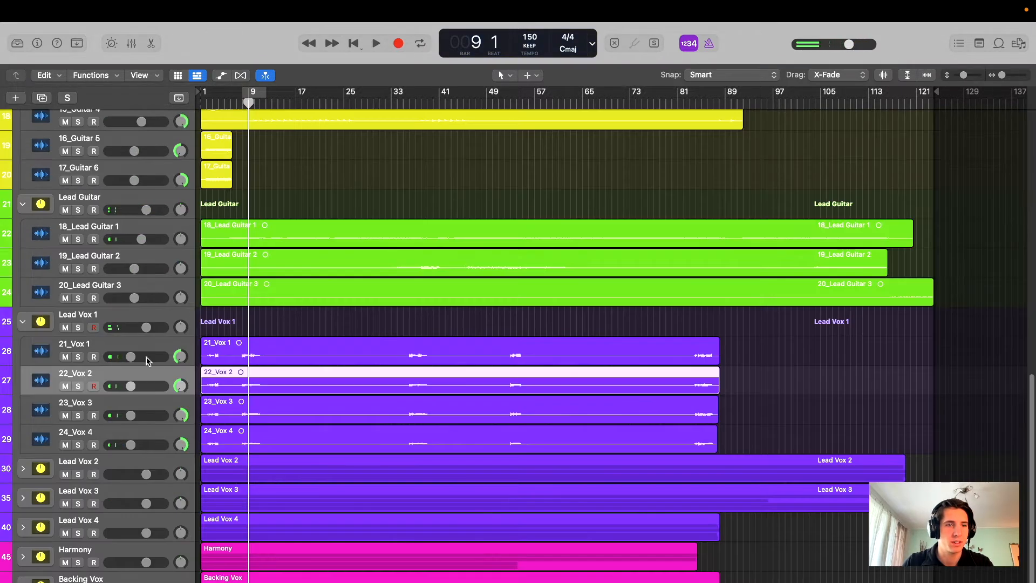
click(23, 322)
click(23, 469)
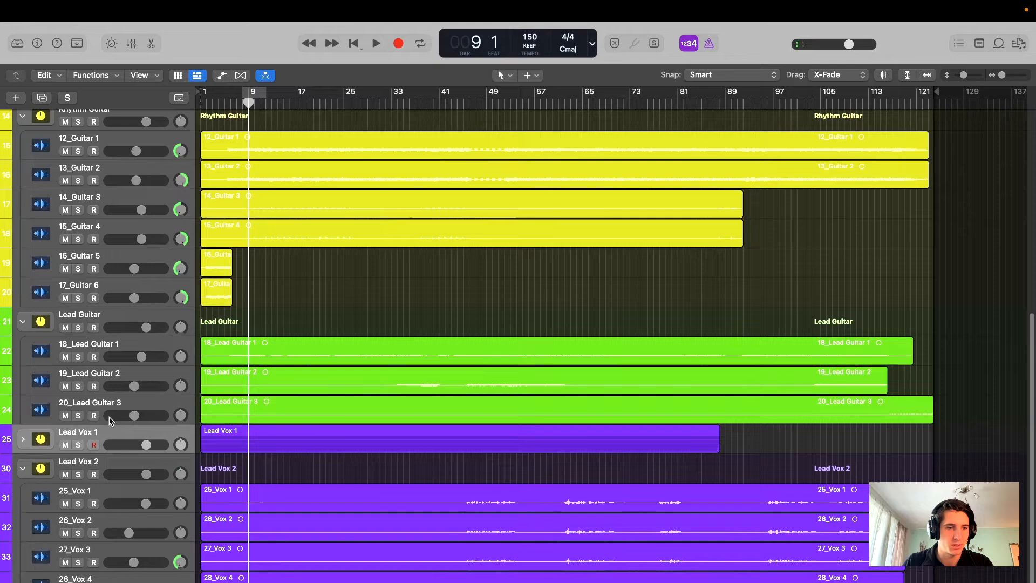
scroll(108, 378, down, 3)
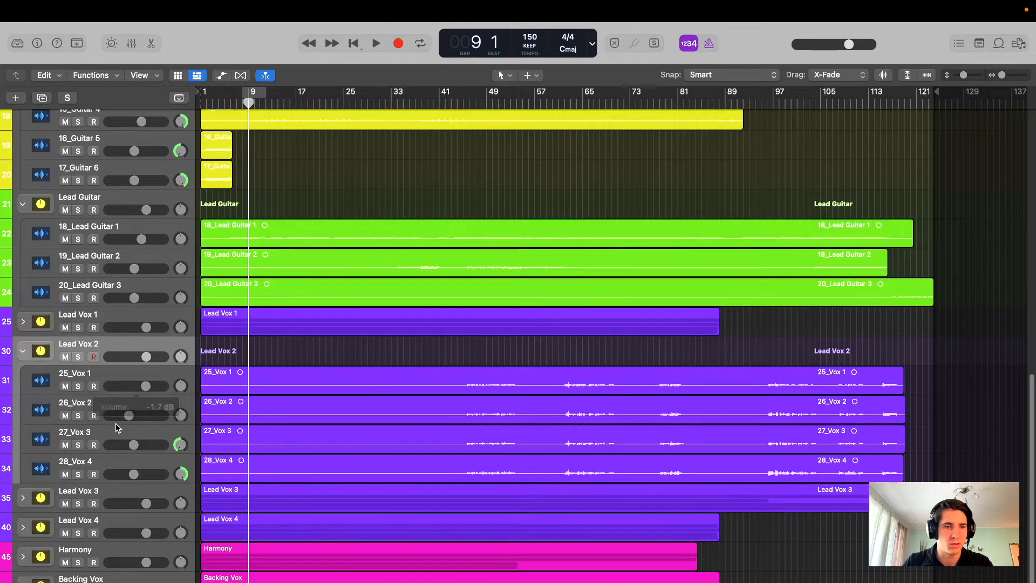
- Copy the vocal Channel EQ to 25_Vox 1 through 28_Vox 4, and compare the soloed tracks with the EQs bypassed and re-enabled
click(110, 458)
shift+click(107, 372)
key(x)
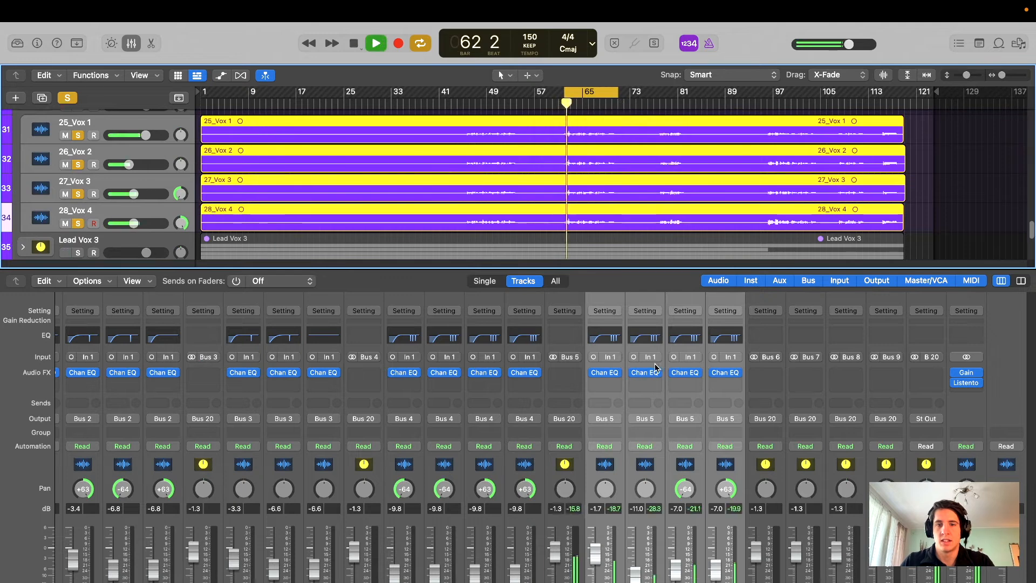
drag(634, 374, 715, 374)
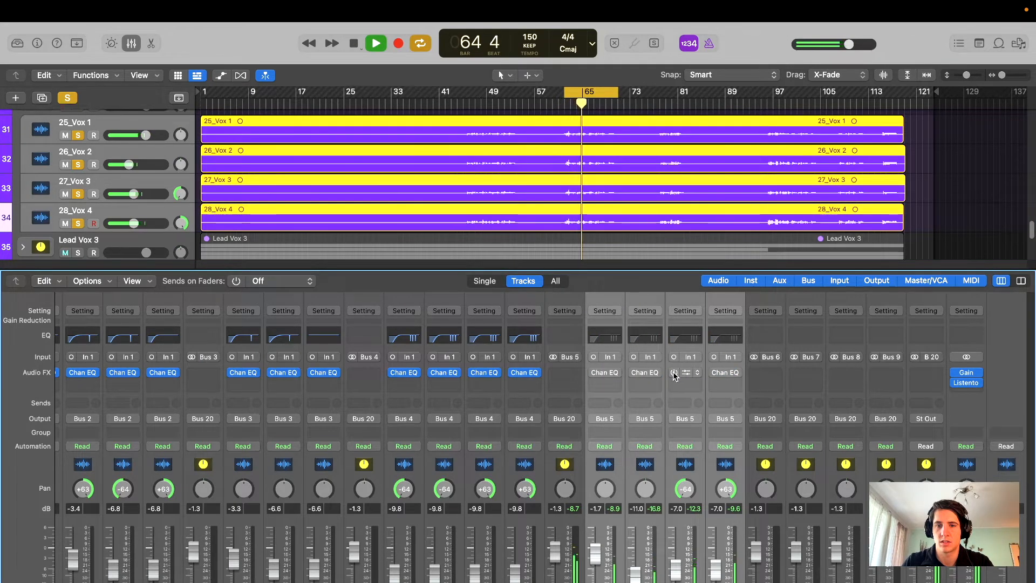
click(674, 372)
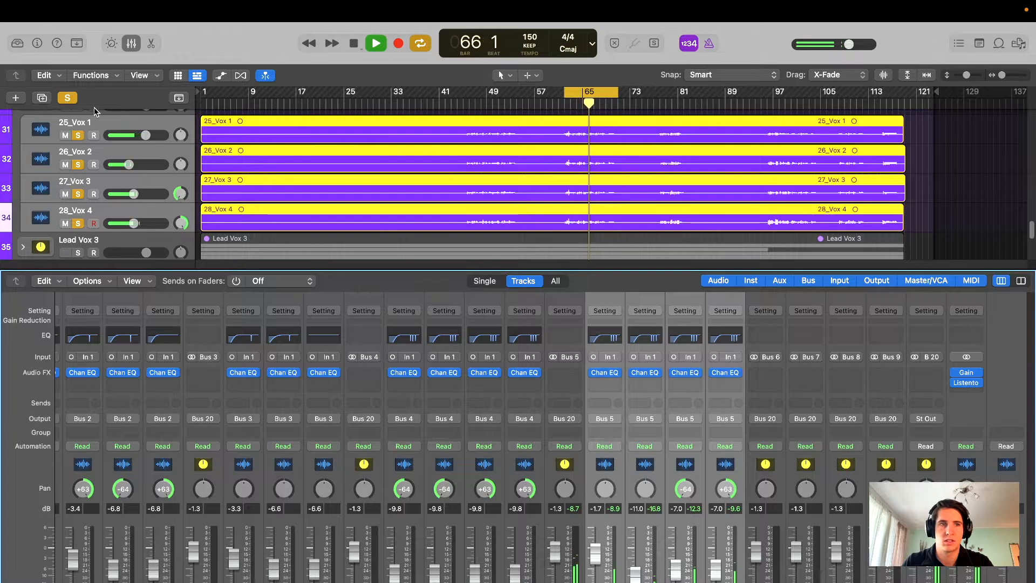
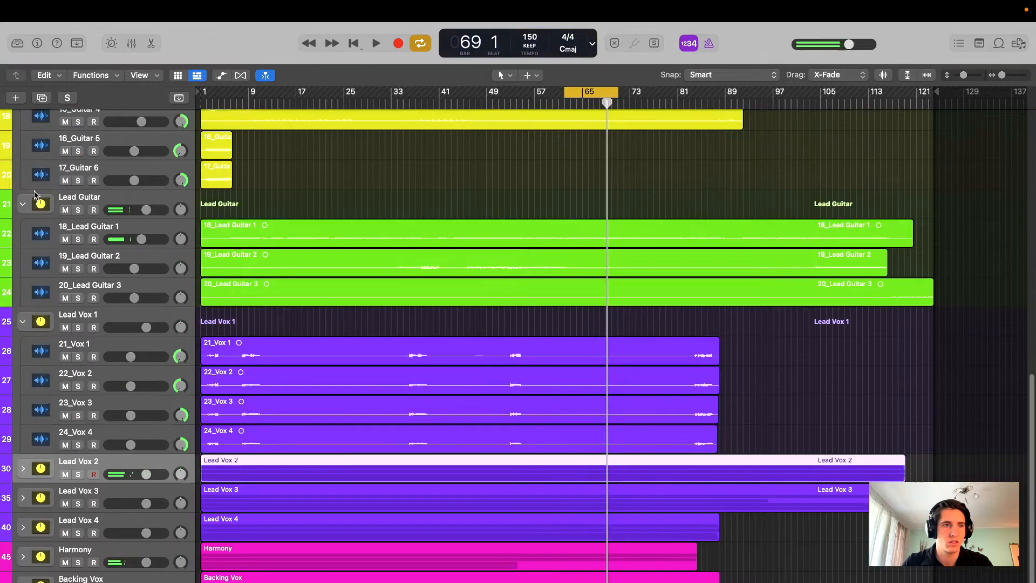
- Collapse the Lead Guitar and Lead Vox 1 stacks, and copy the Lead Vox 2 Channel EQ to 29_Vox 1 through 32_Vox 4
click(22, 204)
click(23, 321)
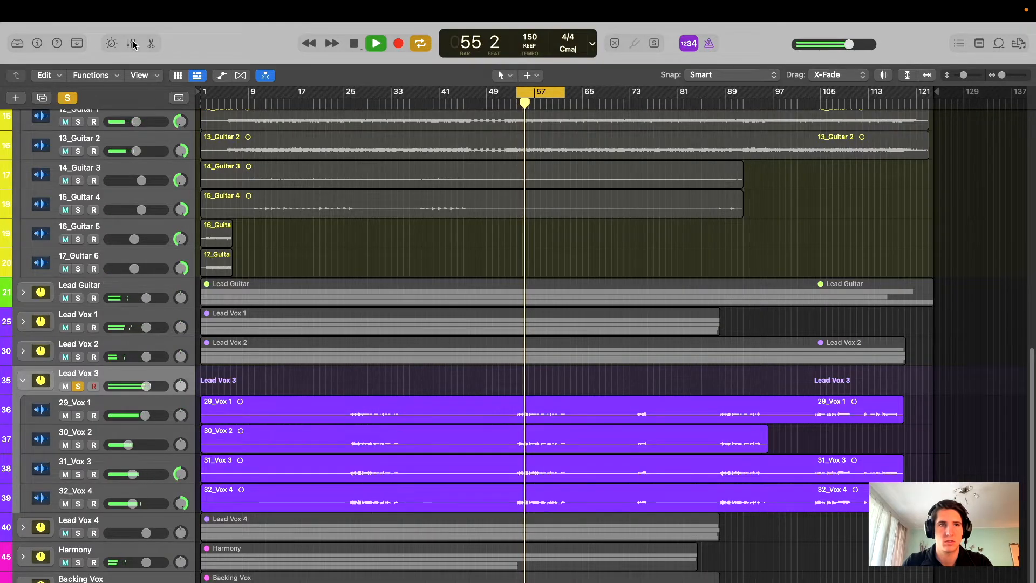
key(x)
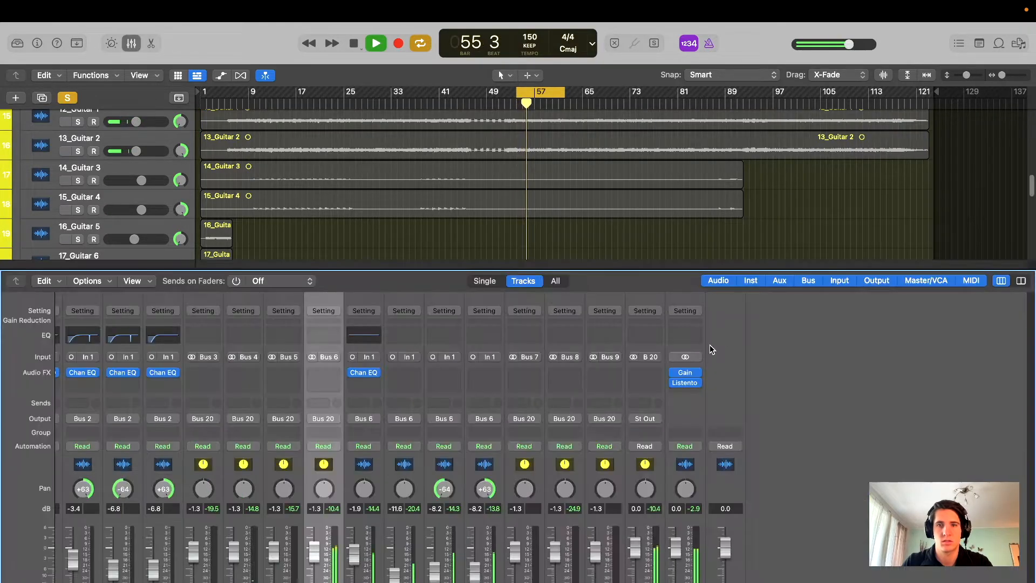
click(368, 298)
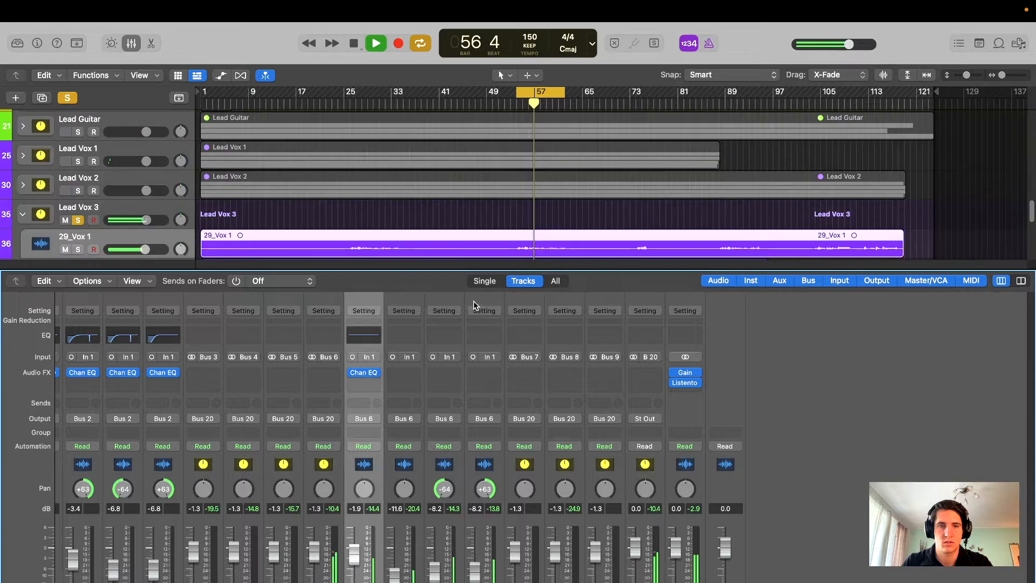
click(270, 581)
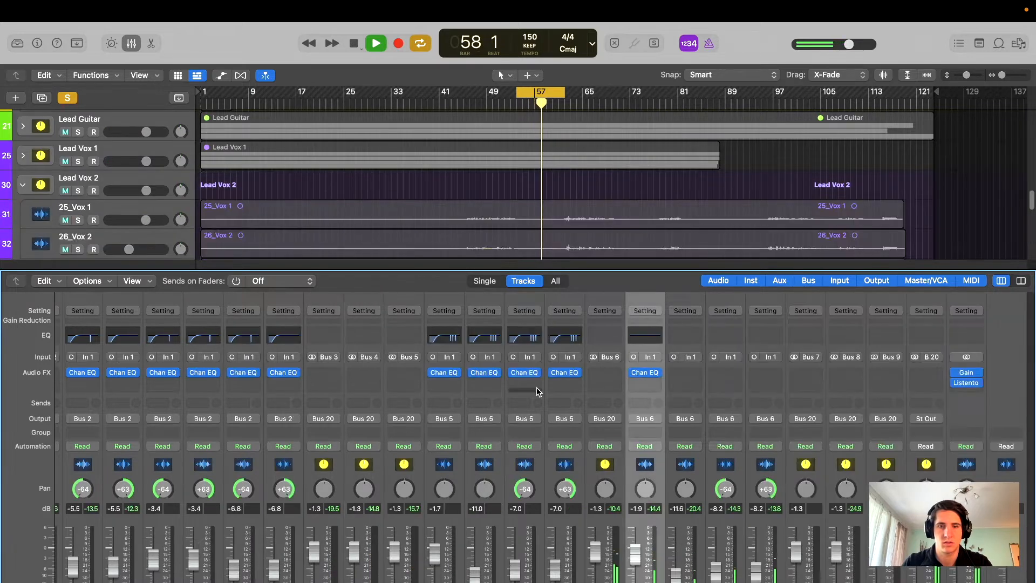
drag(639, 376, 767, 374)
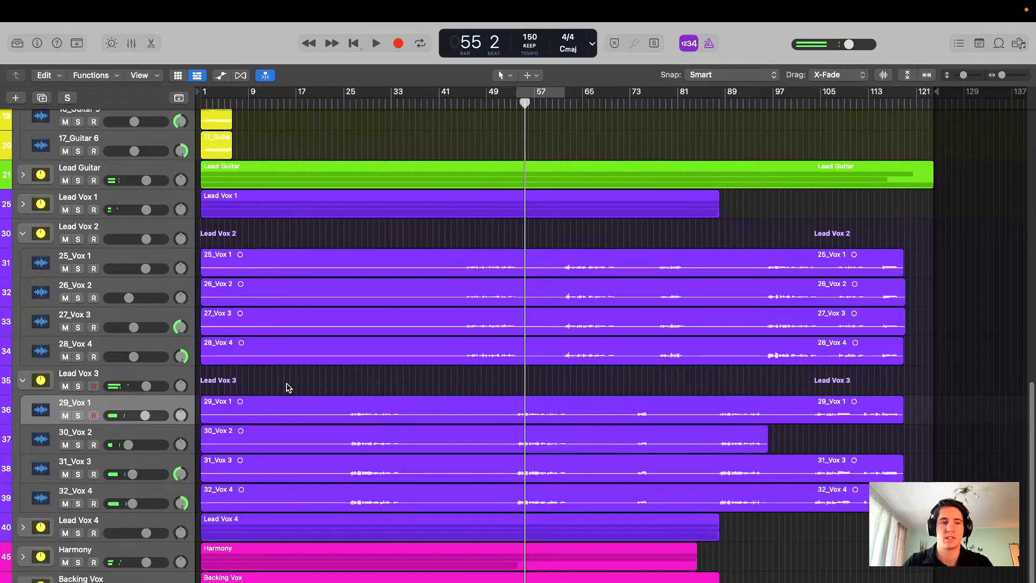
- Expand the Lead Vox 3 and Lead Vox 4 stacks and copy the vocal Channel EQ to 33_Vox 1 through 36_Vox 4
click(24, 381)
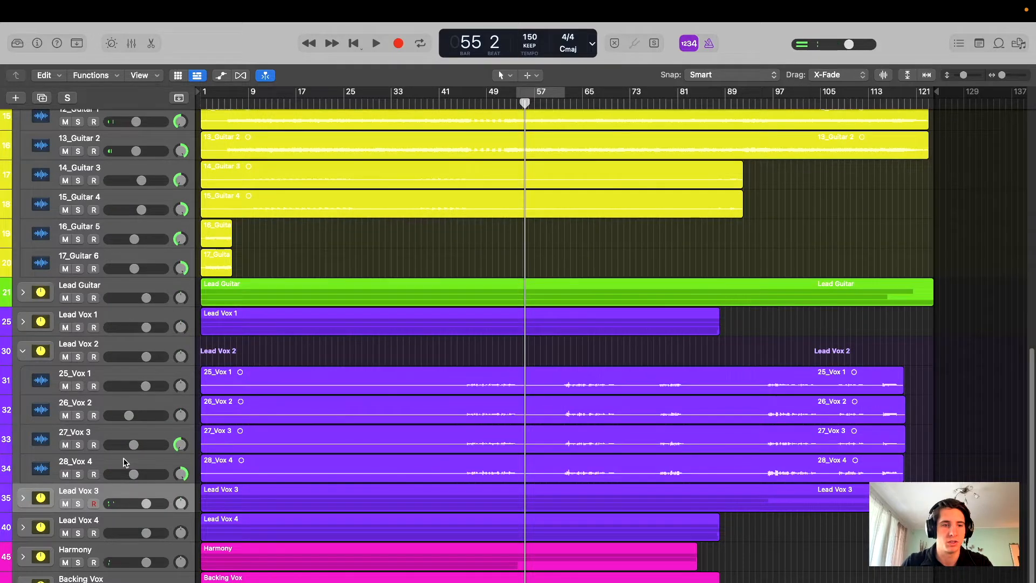
click(23, 528)
click(23, 497)
scroll(189, 326, down, 5)
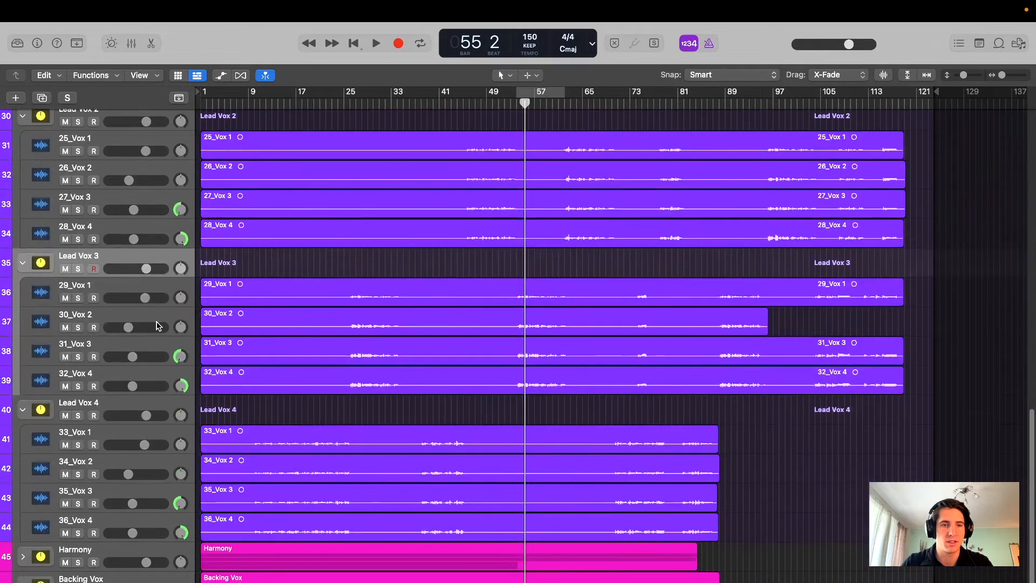
click(131, 44)
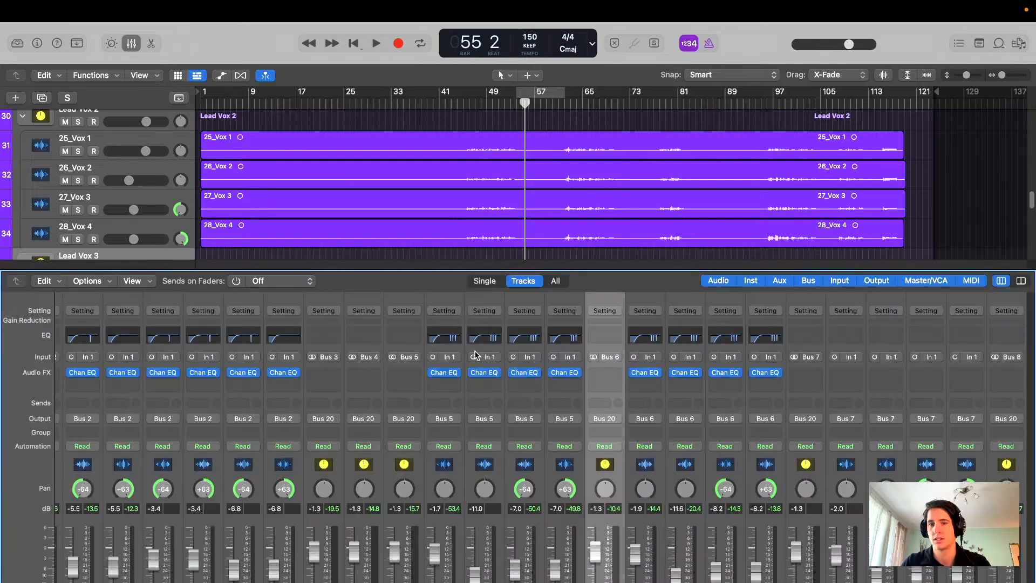
scroll(591, 384, right, 5)
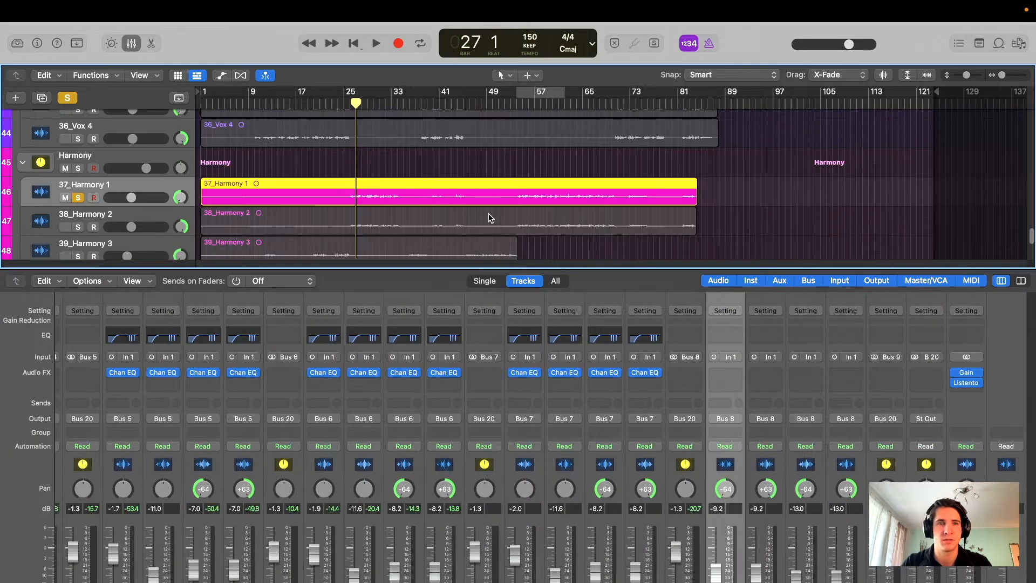
- Loop the soloed 37_Harmony 1 over its later phrases and replace its flat Channel EQ with a copy of the 36_Vox 4 EQ
key(space)
drag(354, 90, 612, 92)
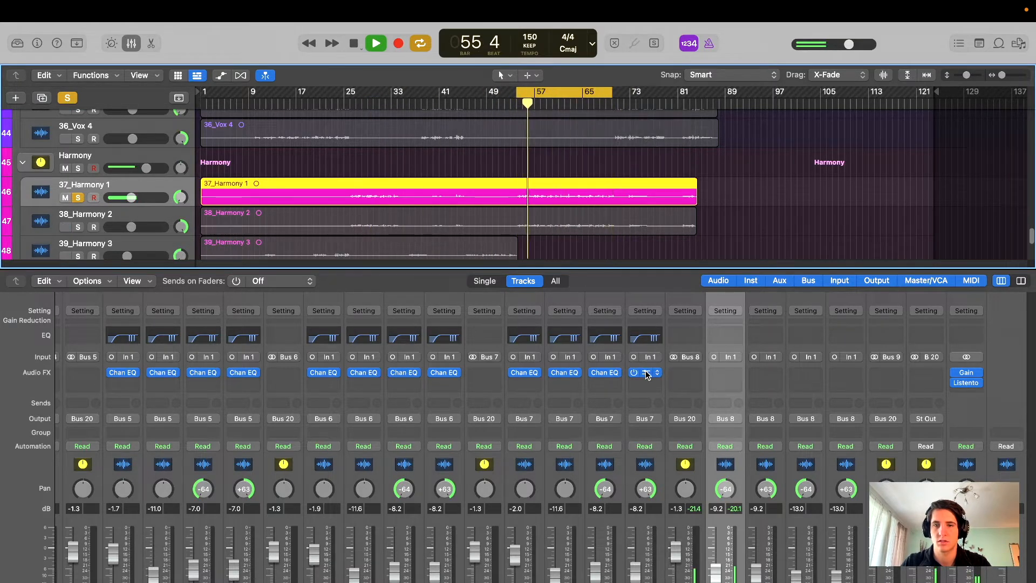
double_click(727, 336)
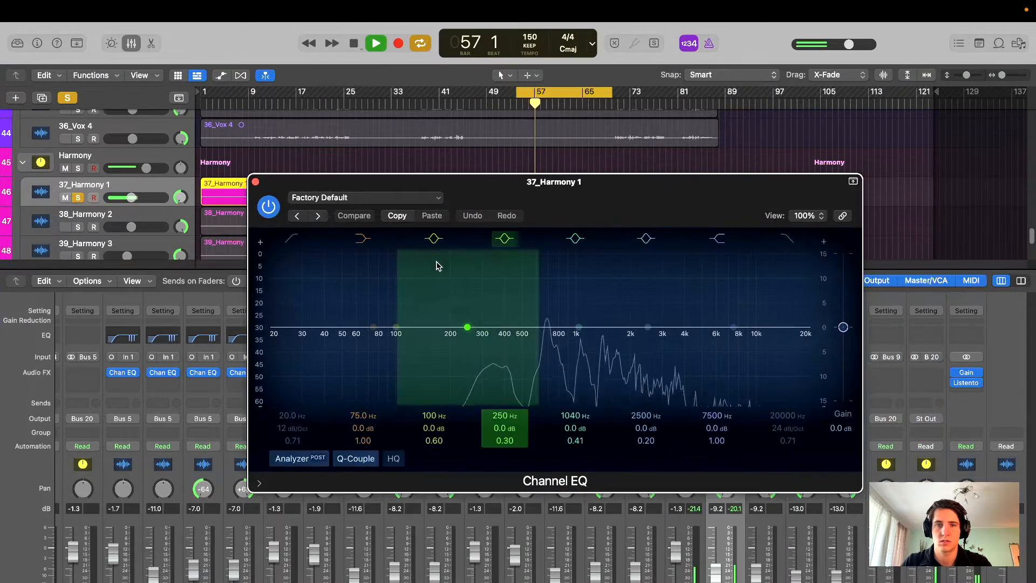
drag(692, 211, 403, 170)
drag(650, 372, 724, 373)
drag(437, 165, 677, 173)
drag(611, 183, 606, 218)
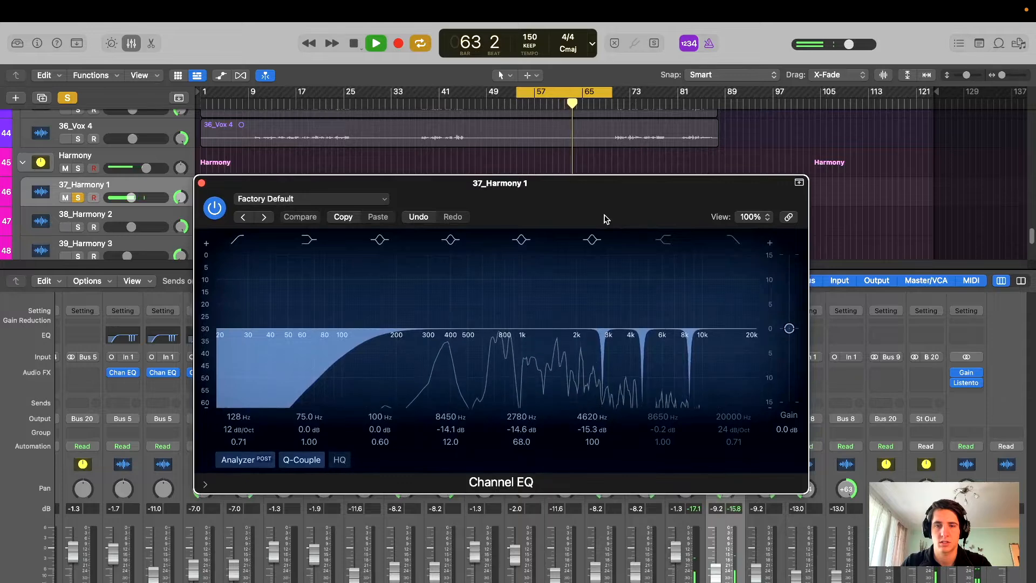
- Audition the 4620 Hz, 2780 Hz and 8450 Hz cuts on 37_Harmony 1 by switching the bands off and on, and close the EQ
click(593, 241)
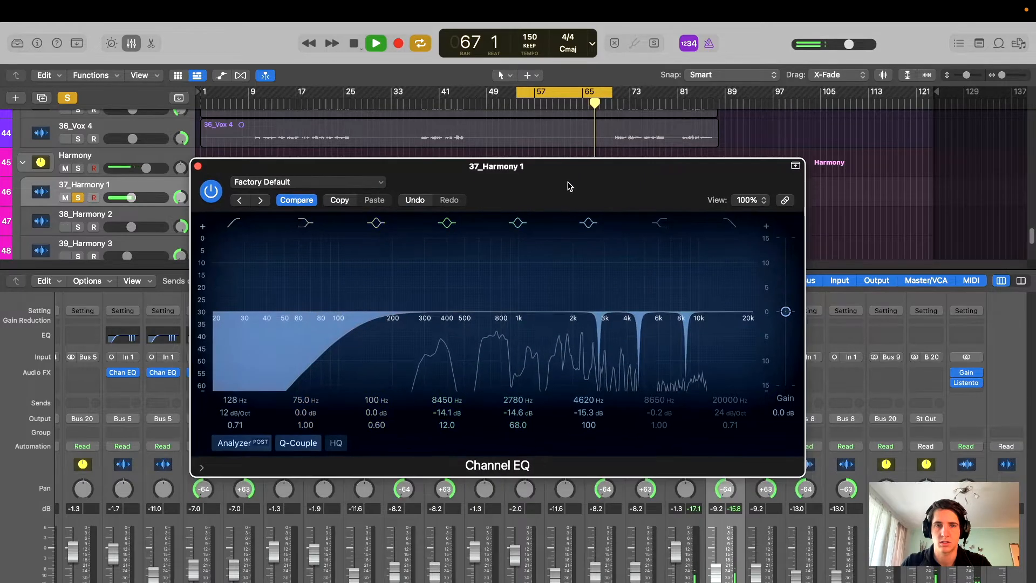
click(517, 228)
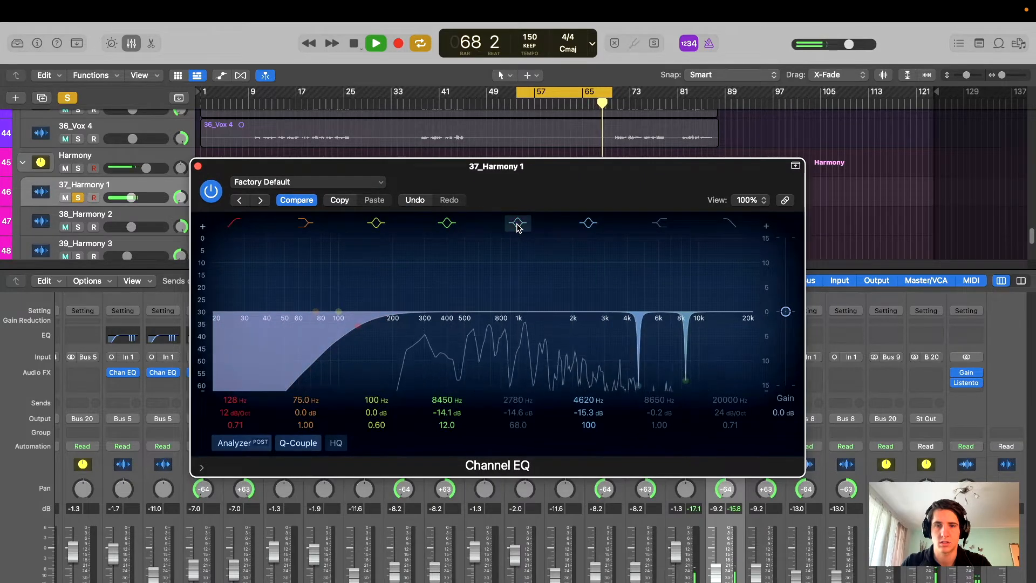
click(516, 223)
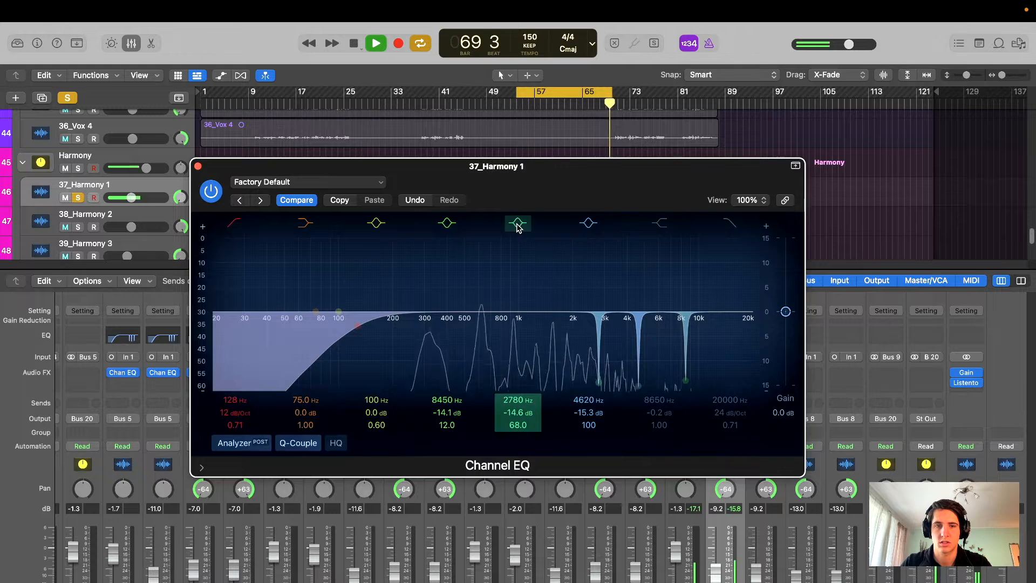
drag(499, 186, 500, 144)
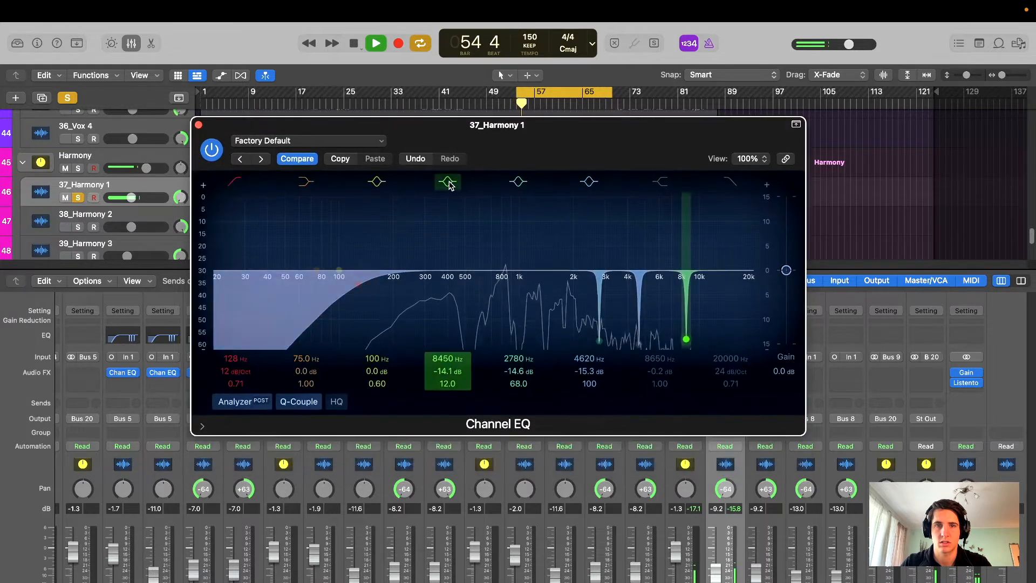
click(199, 126)
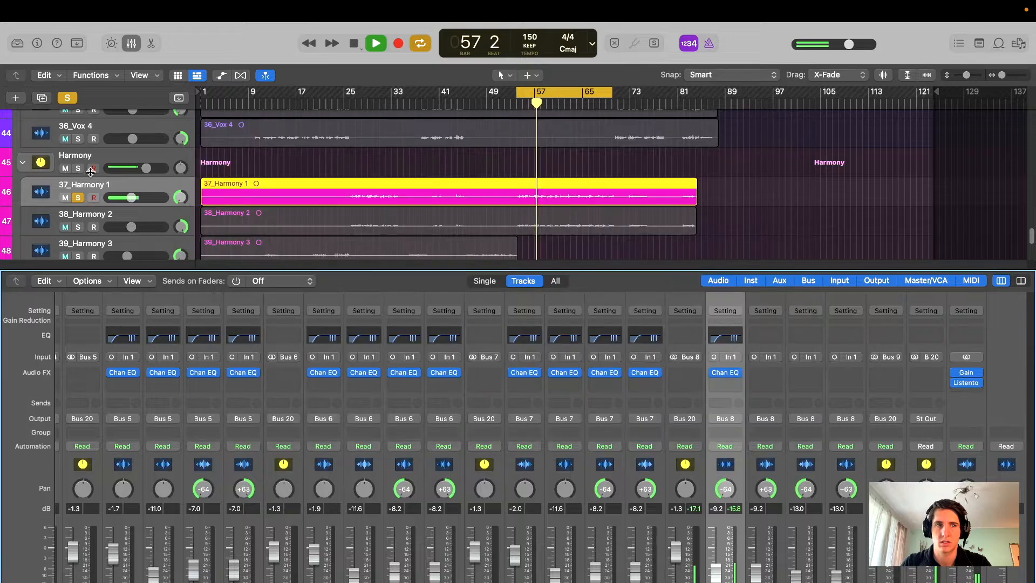
- Stop playback, copy the 37_Harmony 1 Channel EQ to 38_Harmony 2, 39_Harmony 3 and 40_Harmony 4, and expand the Backing Vox stack
click(748, 402)
key(space)
drag(725, 377, 769, 378)
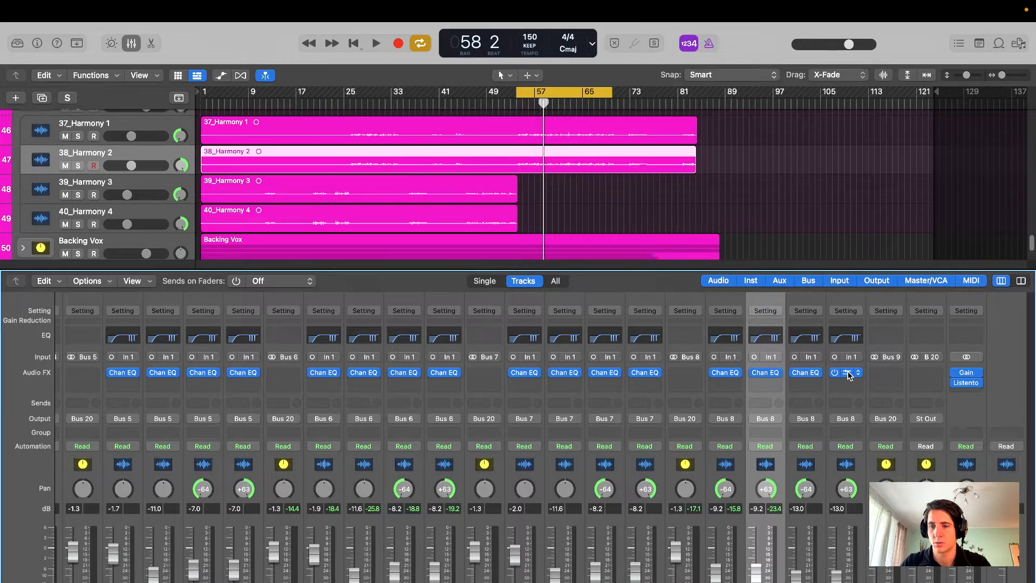
double_click(655, 253)
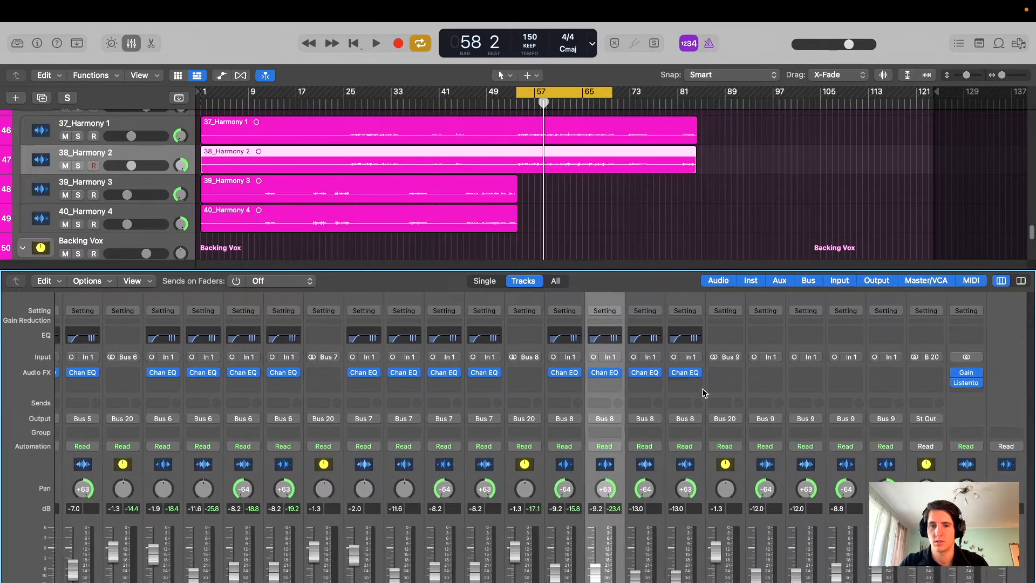
- Hide the mixer and audition the first backing vocal track in solo
key(x)
key(s)
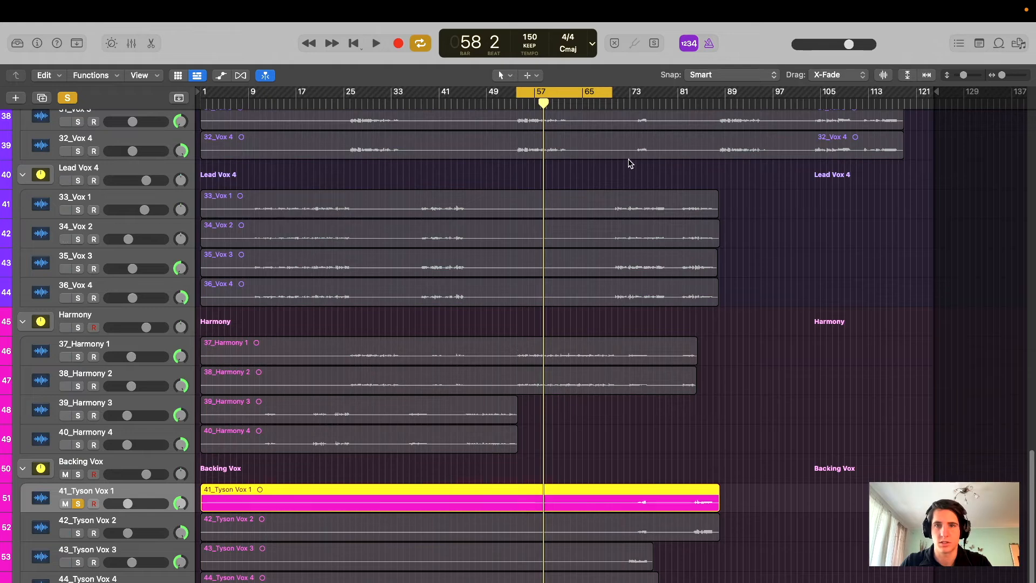
key(s)
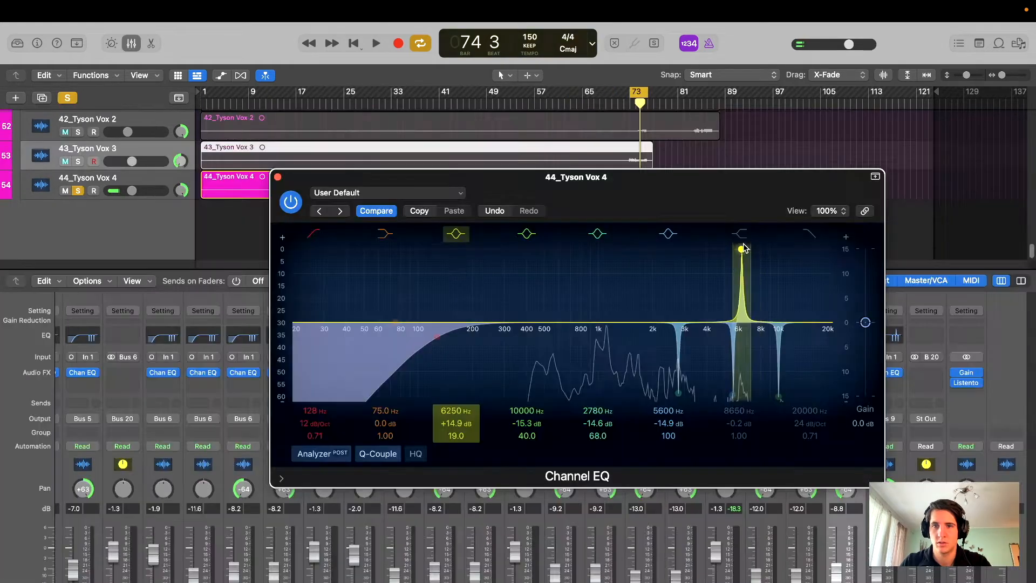
- Try a narrow cut at 6500 Hz with -15.0 dB on the fourth backing vocal's Channel EQ, sweeping it as a boost first
drag(741, 246, 748, 219)
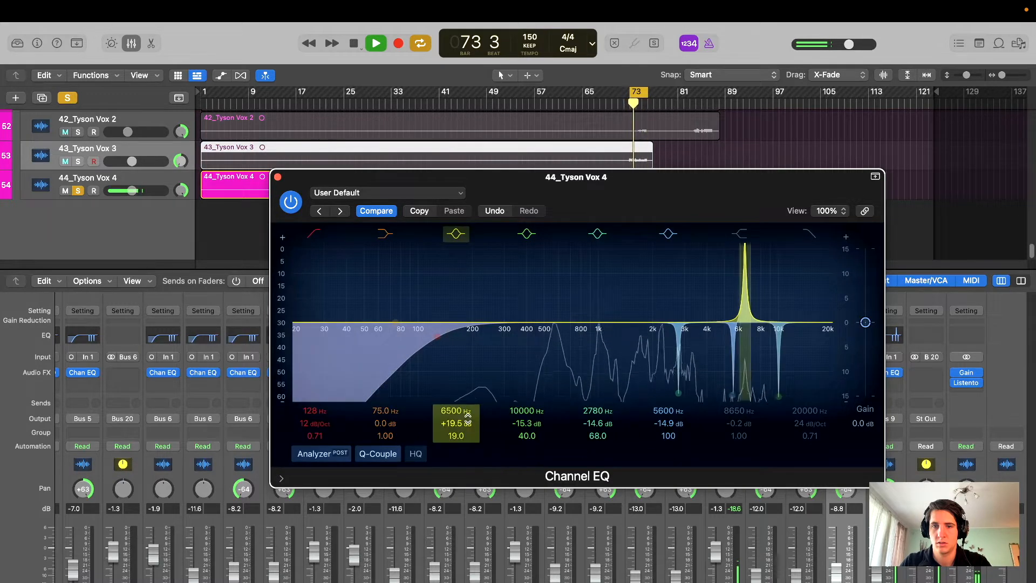
drag(456, 424, 456, 480)
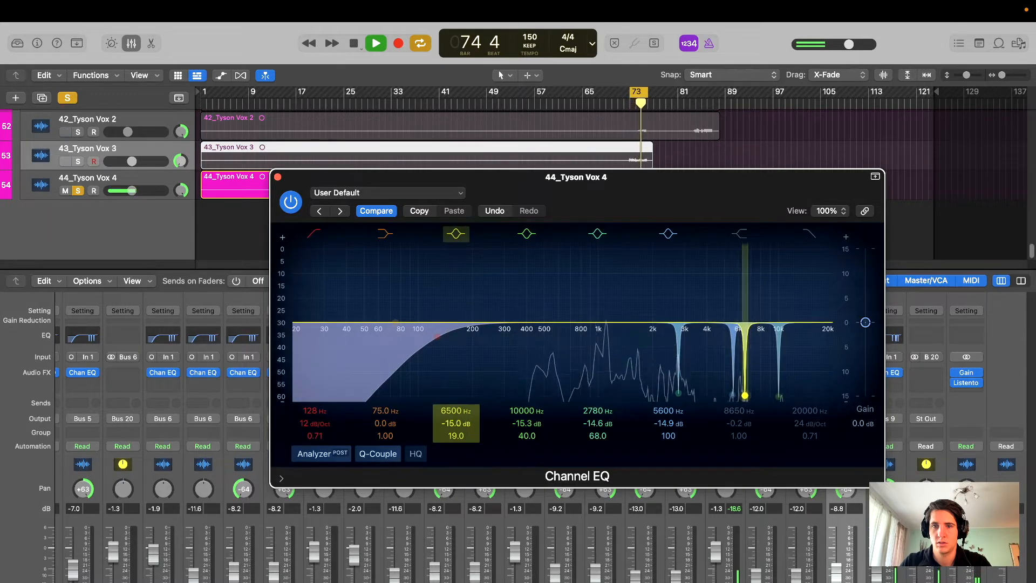
key(space)
drag(668, 201, 638, 201)
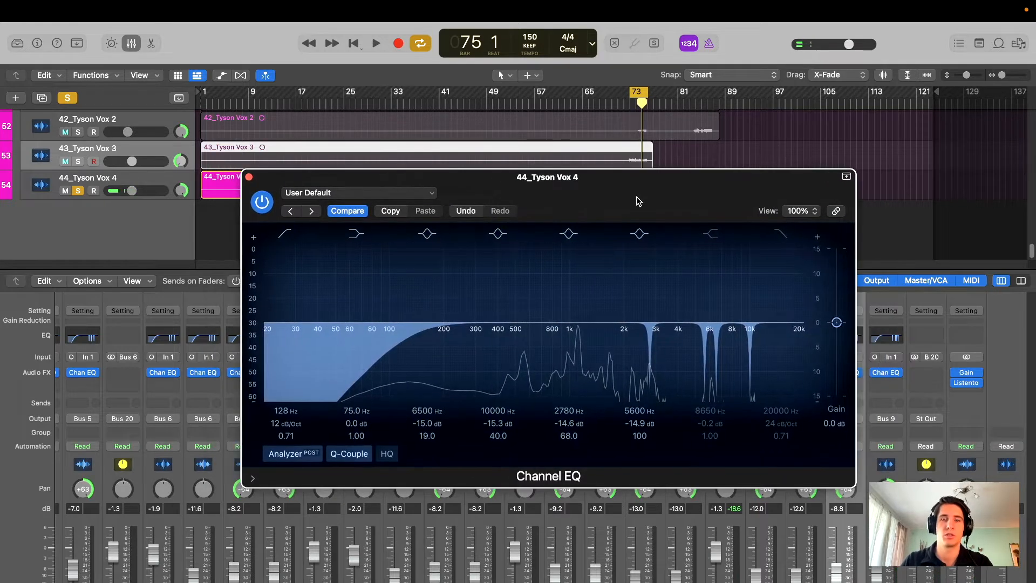
drag(551, 186, 561, 145)
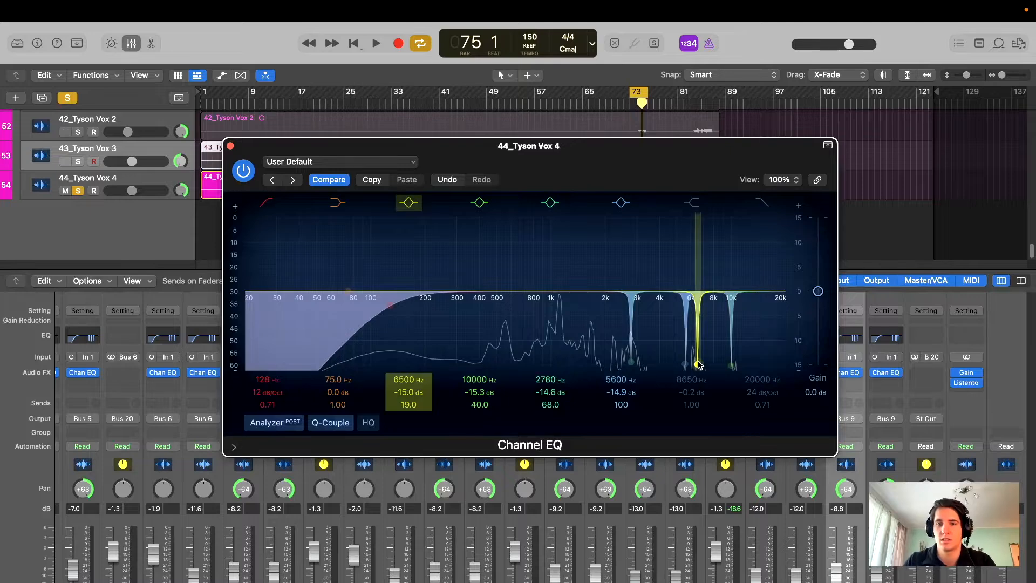
- Move the 6500 Hz band to 4940 Hz at +5.6 dB, and switch off both that band and the 10000 Hz cut
drag(664, 180, 700, 231)
key(space)
drag(696, 335, 675, 303)
key(space)
click(405, 255)
click(476, 256)
click(546, 255)
click(543, 257)
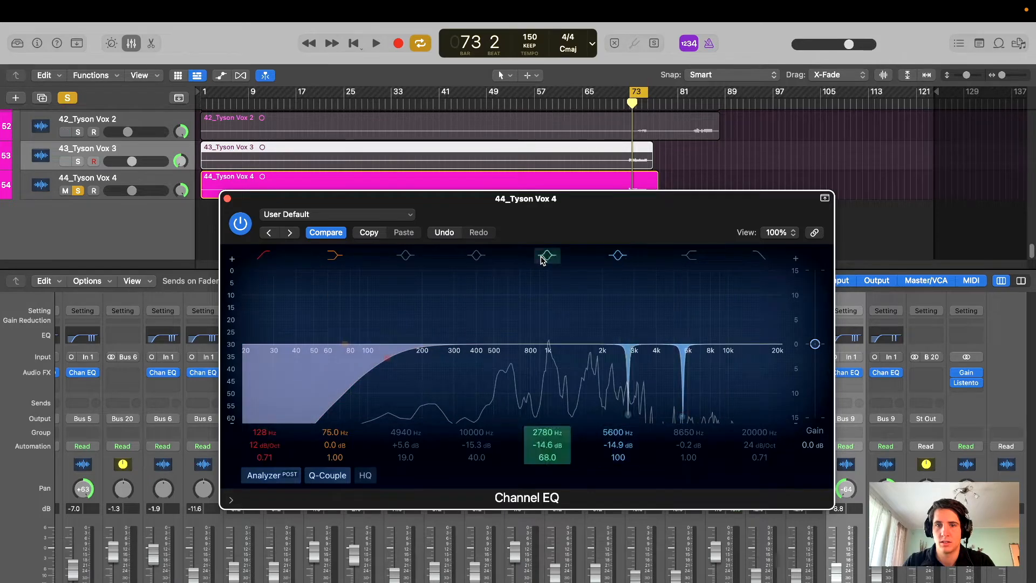
- Enable the high-cut filter on the fourth backing vocal at 5400 Hz, 24 dB/Oct with Q 0.60, and close the Channel EQ
click(759, 255)
drag(765, 356, 703, 362)
key(space)
drag(687, 222, 686, 192)
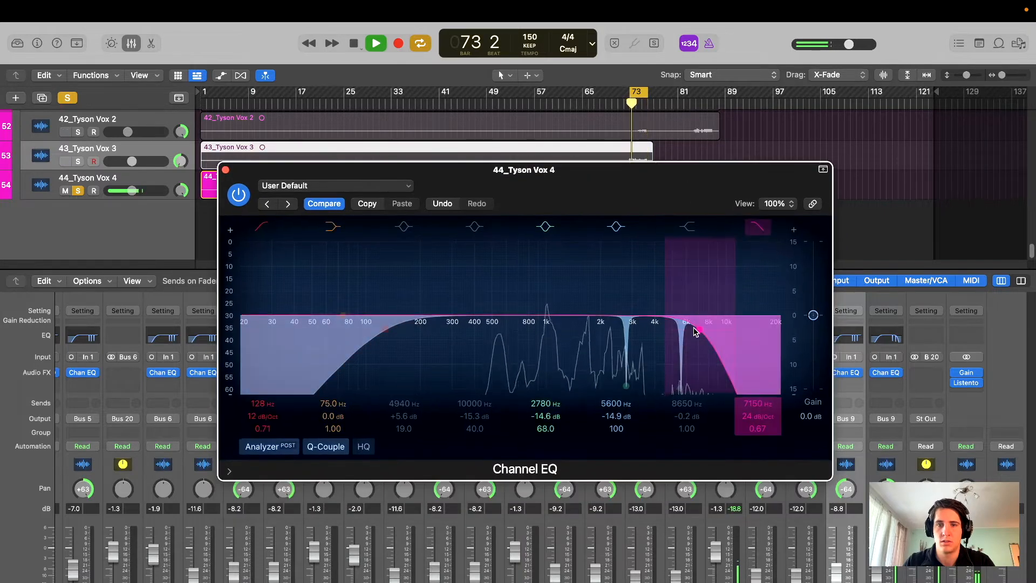
drag(699, 334, 682, 330)
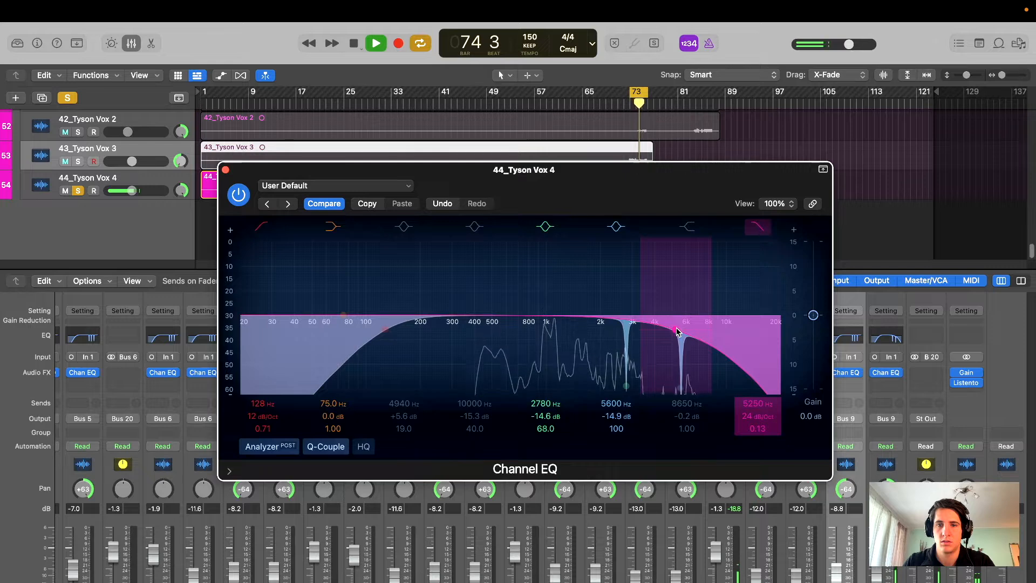
drag(681, 331, 679, 331)
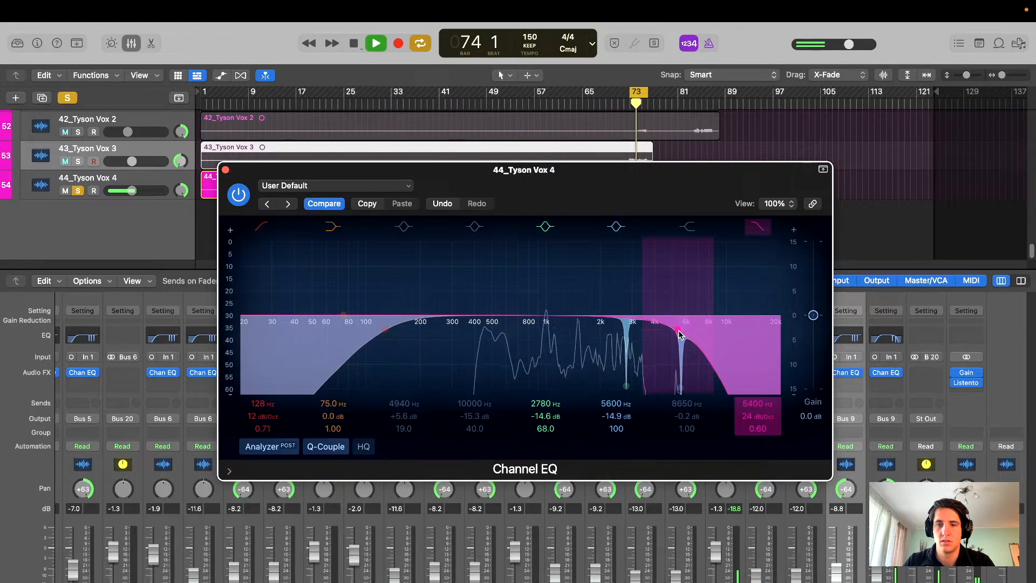
key(space)
click(247, 170)
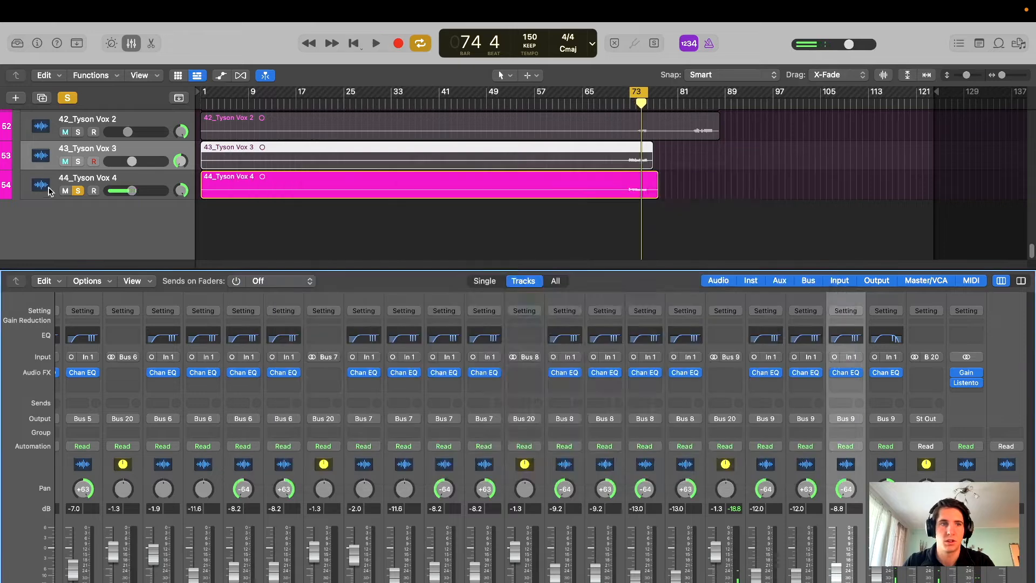
- Unsolo the backing vocals and raise the volume of the first two backing vocal tracks to -8.2 dB
click(77, 192)
scroll(101, 171, up, 3)
scroll(185, 232, down, 1)
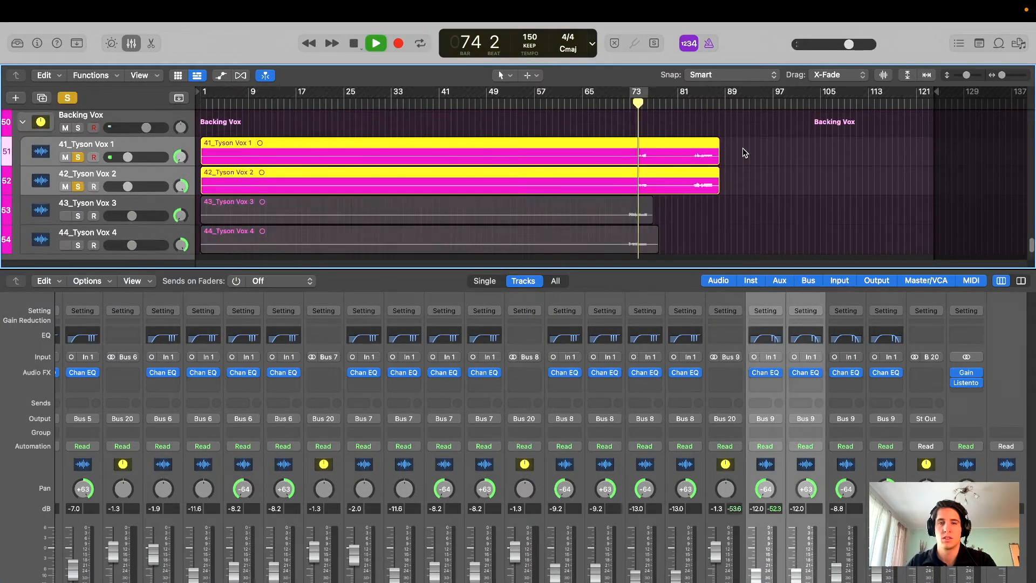
key(s)
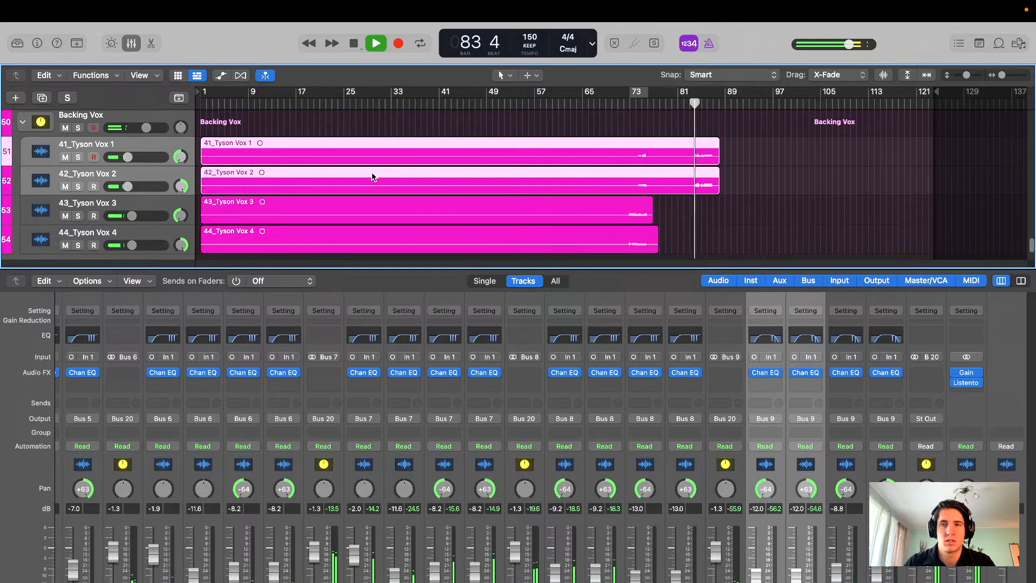
key(s)
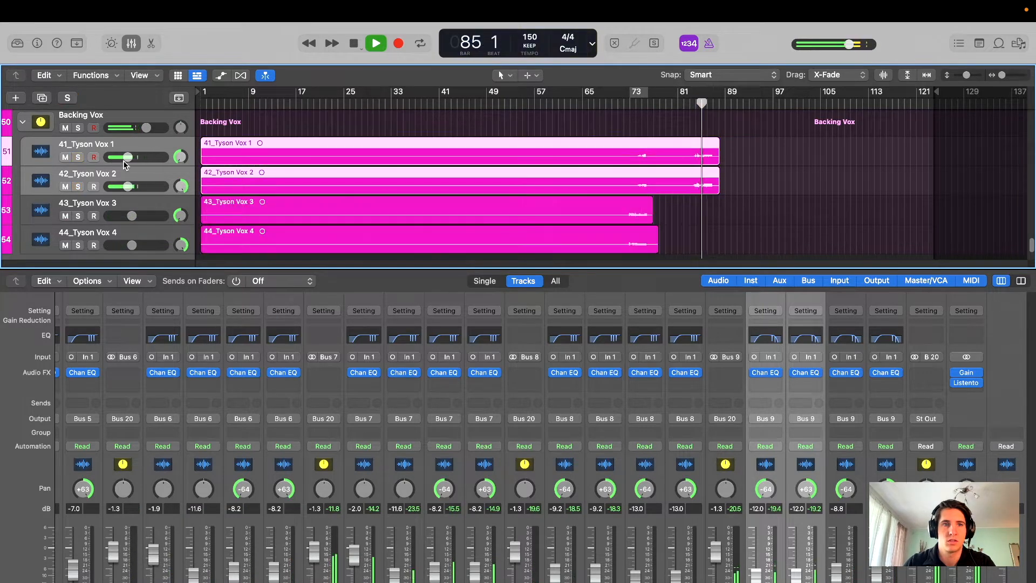
drag(124, 161, 128, 162)
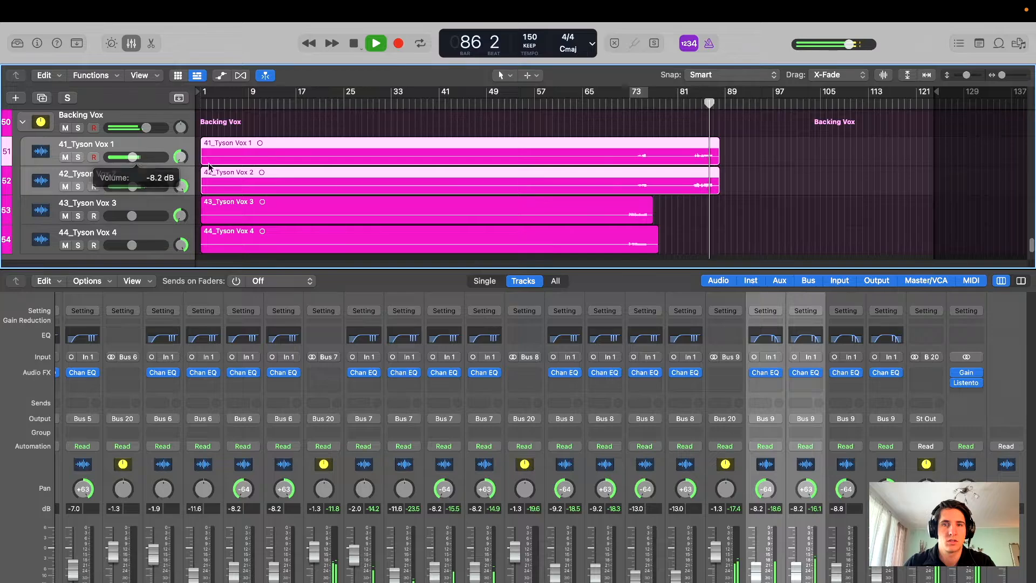
click(685, 214)
- Hide the mixer and stop playback with the playhead back at bar 1
click(131, 43)
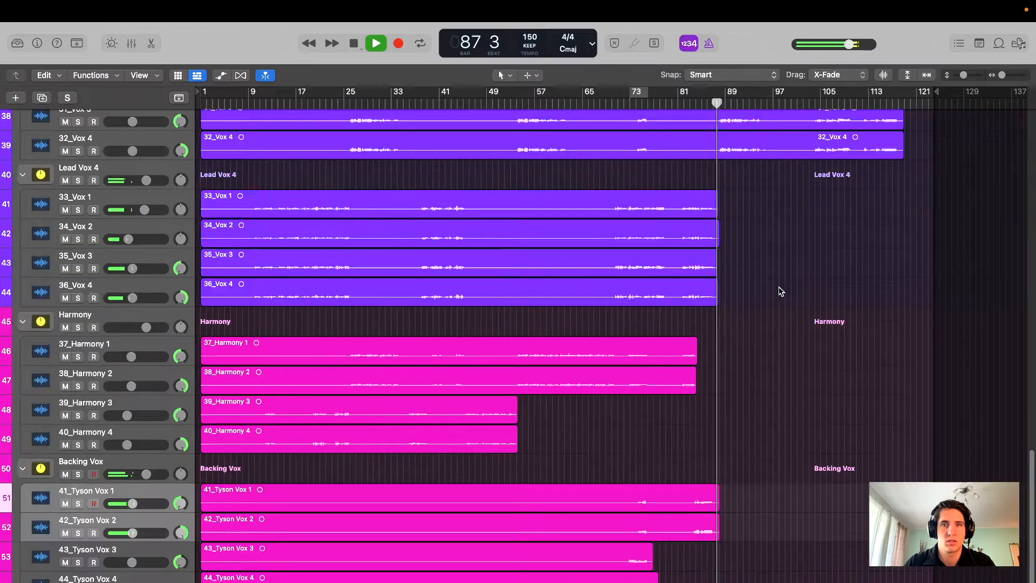
scroll(766, 350, up, 10)
key(space)
scroll(405, 154, up, 10)
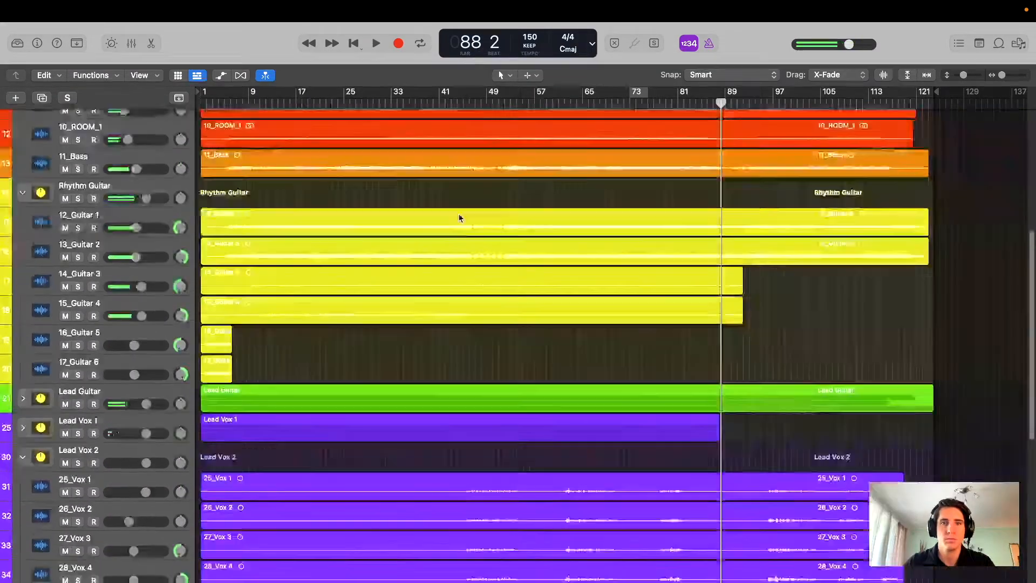
scroll(502, 373, down, 20)
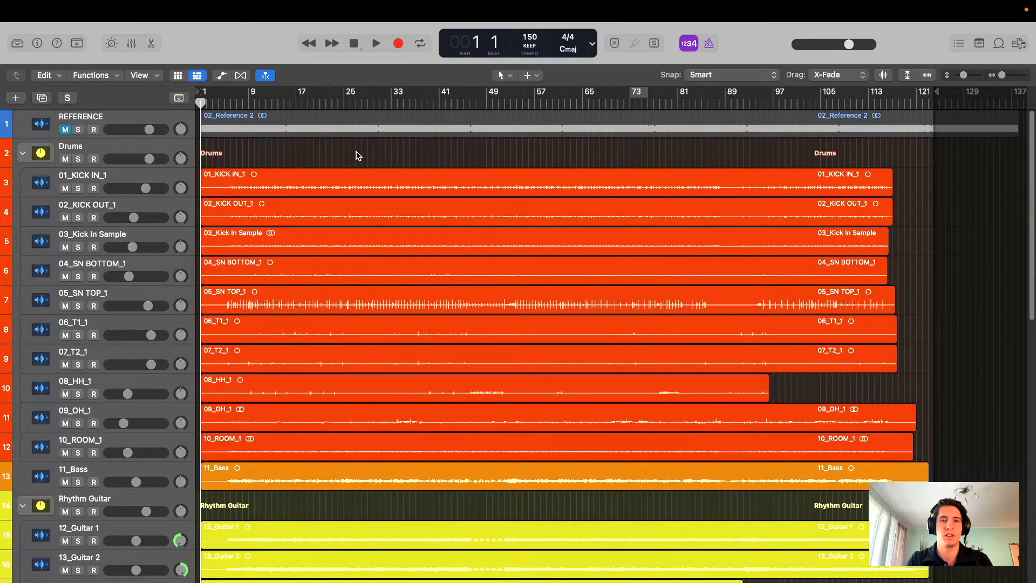
- Switch to the Google Slides lesson and review the list of EQ stages, highlighting Mix Bus Tonal EQ
key(ctrl+Right)
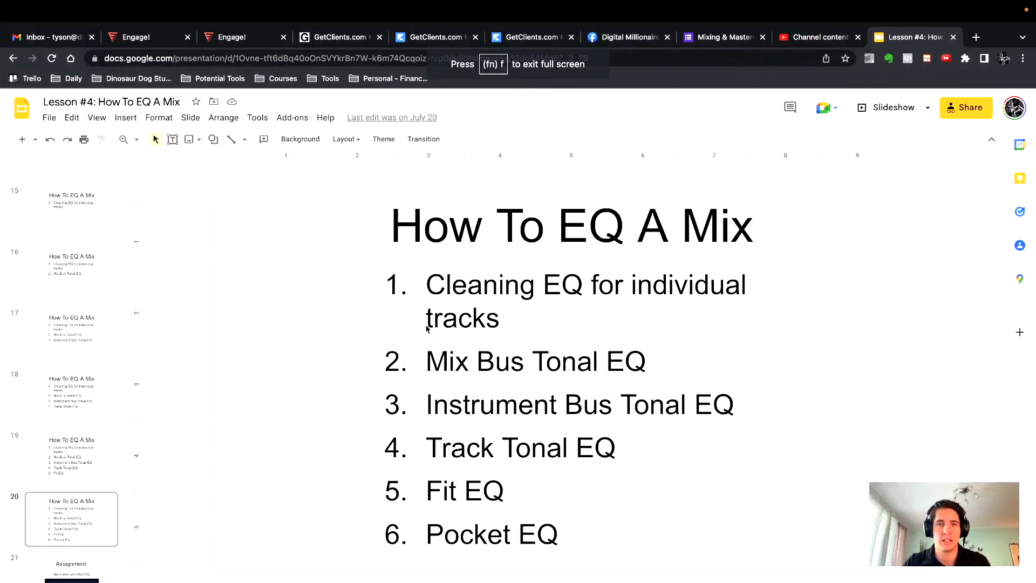
click(619, 361)
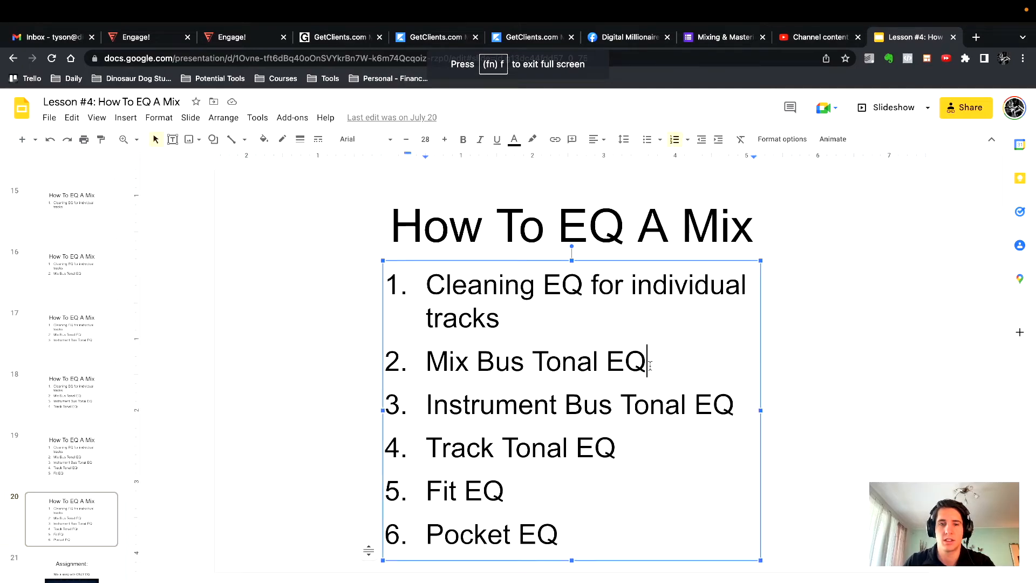
drag(645, 365, 427, 368)
click(416, 346)
click(380, 337)
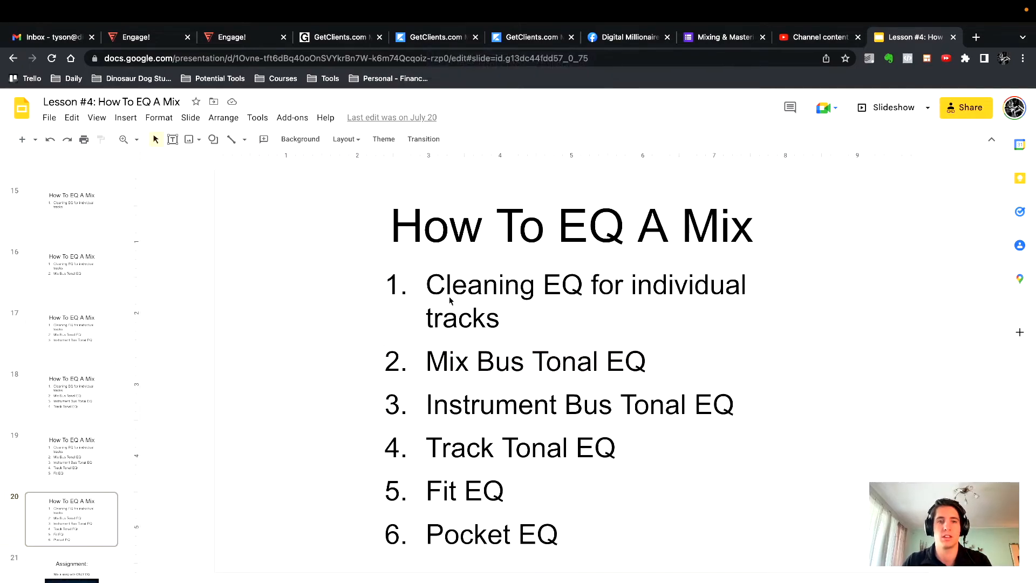
- Return to Logic Pro and collapse the Drums, Rhythm Guitar, Lead Vox, Harmony and Backing Vox stacks
key(ctrl+Left)
click(23, 154)
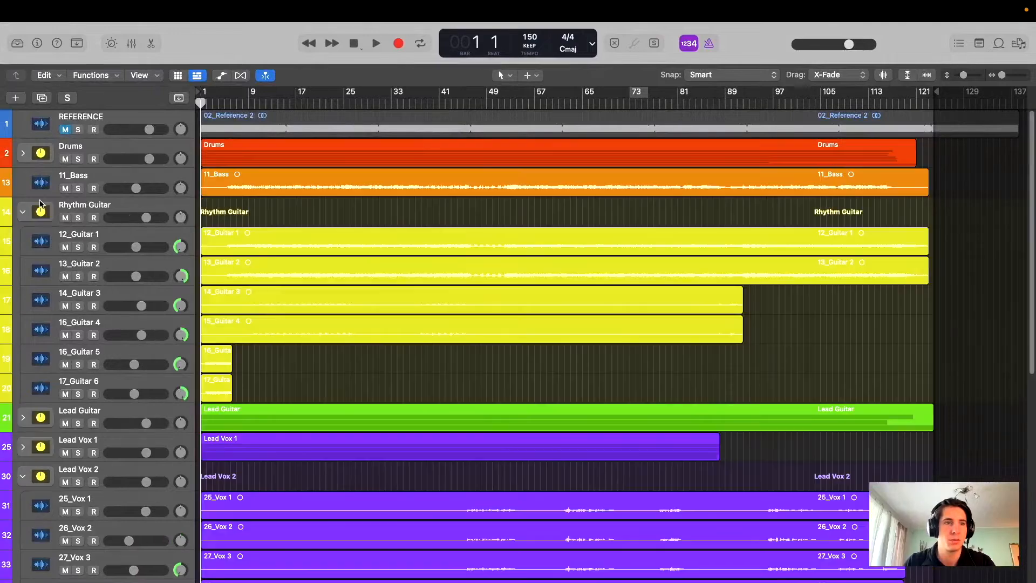
click(24, 212)
click(24, 271)
click(23, 271)
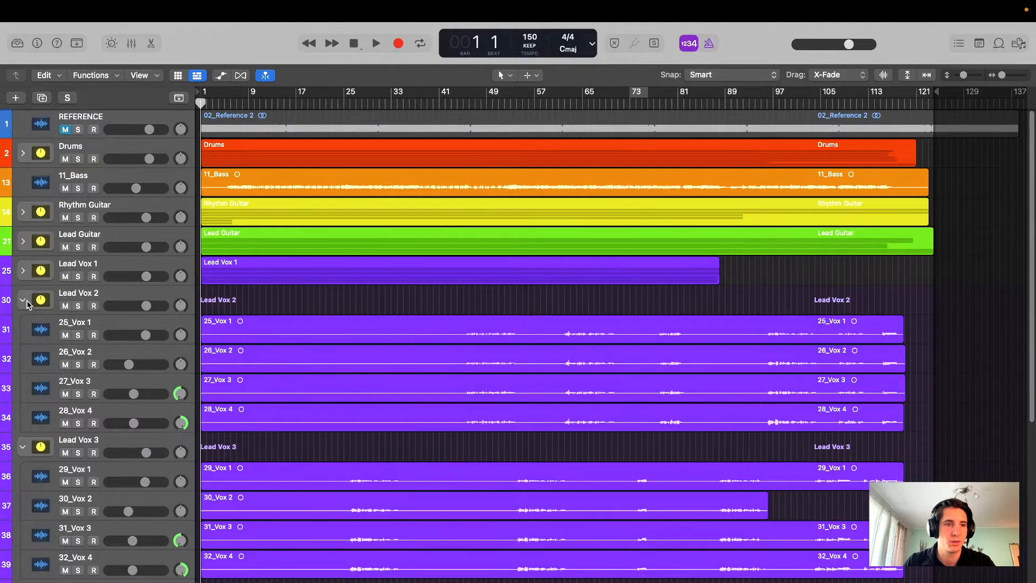
click(22, 300)
click(23, 329)
click(23, 359)
click(23, 388)
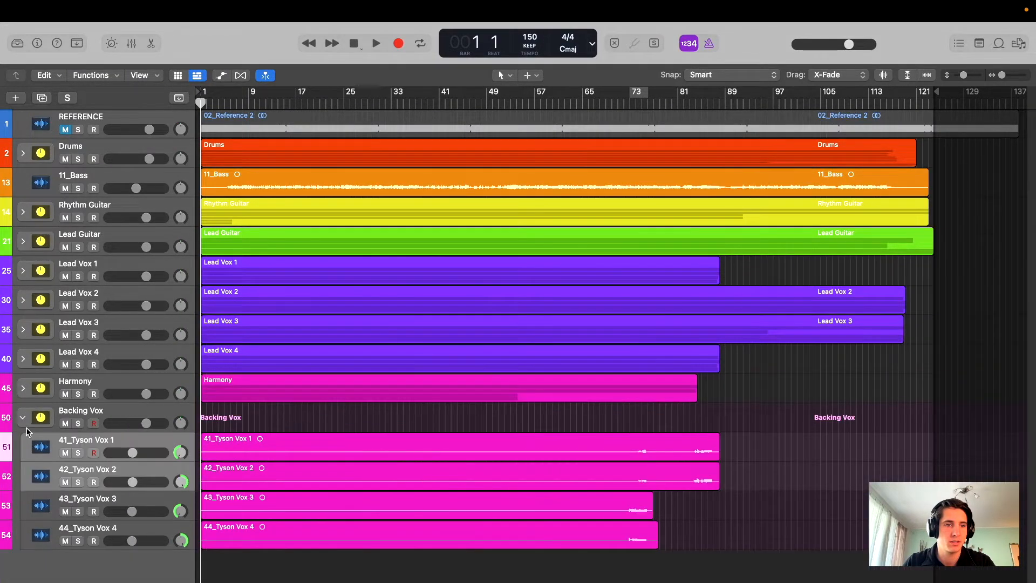
click(23, 418)
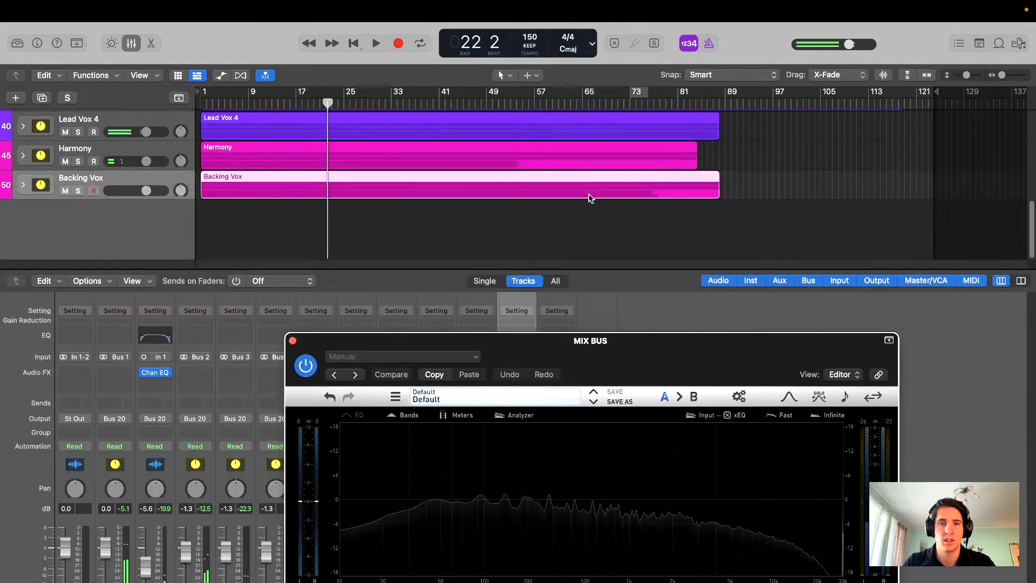
- Hide the mixer and play the full mix looped over bars 55 to 63
scroll(589, 195, up, 10)
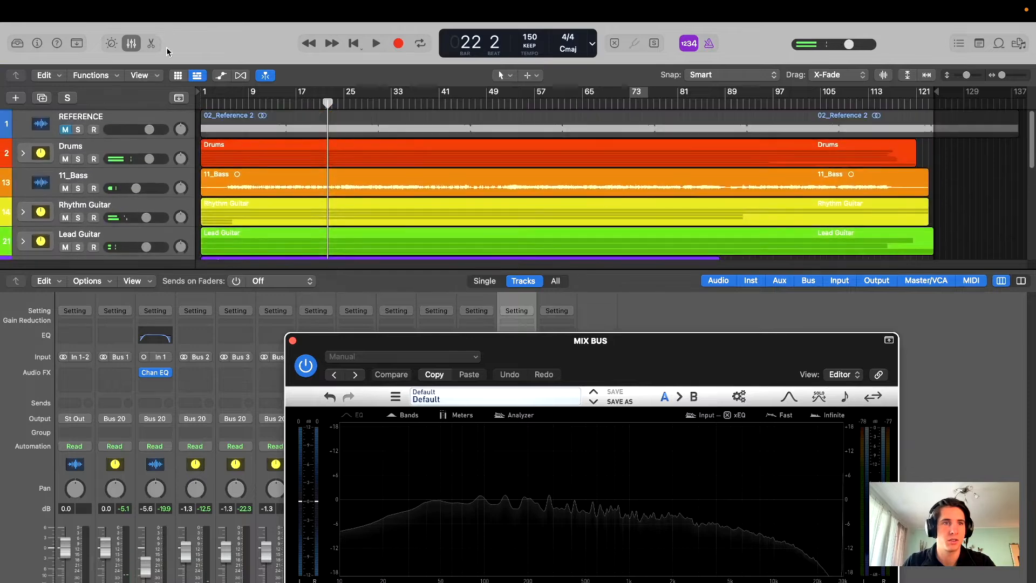
click(132, 45)
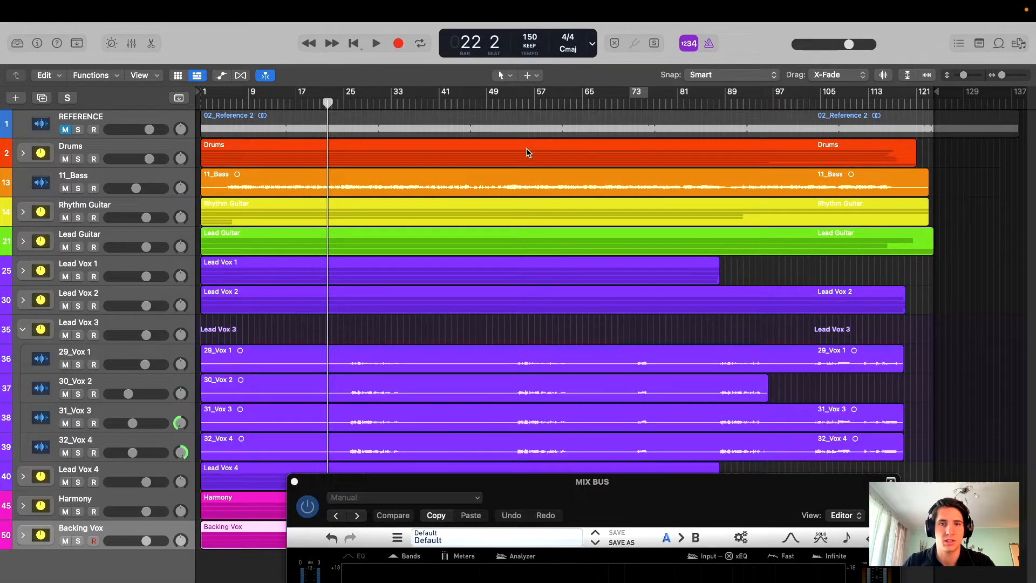
click(518, 103)
key(space)
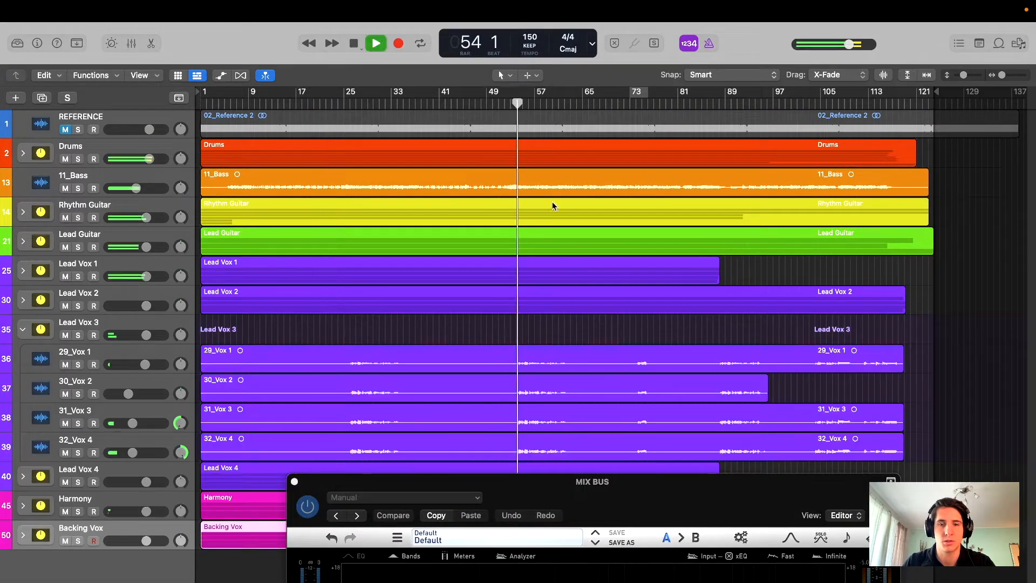
key(space)
drag(522, 96, 571, 103)
key(space)
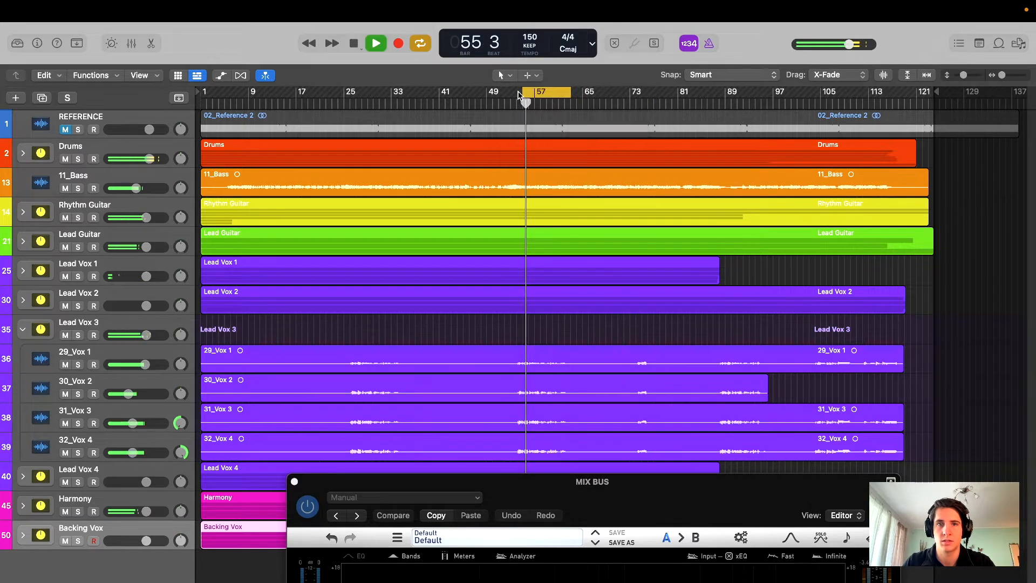
- Enable the Air band at +1.87 dB and the LoCut band in the mix bus AirEQ
drag(567, 500, 613, 194)
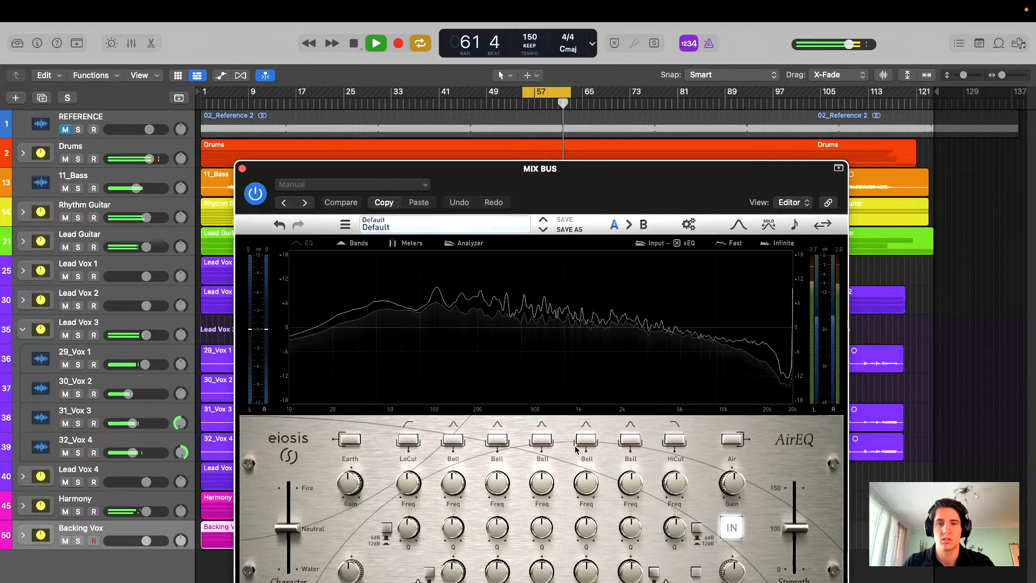
click(732, 439)
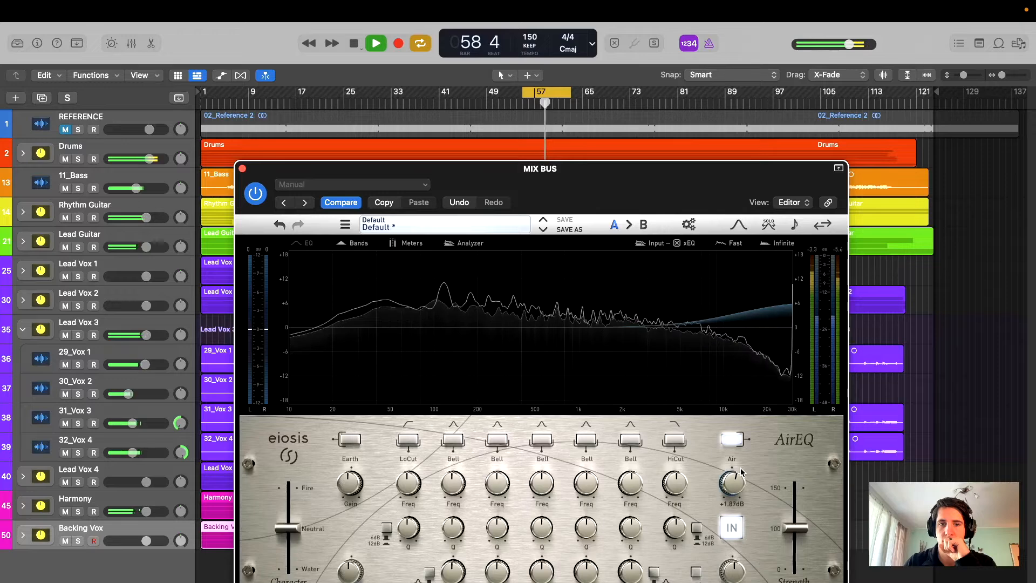
click(419, 443)
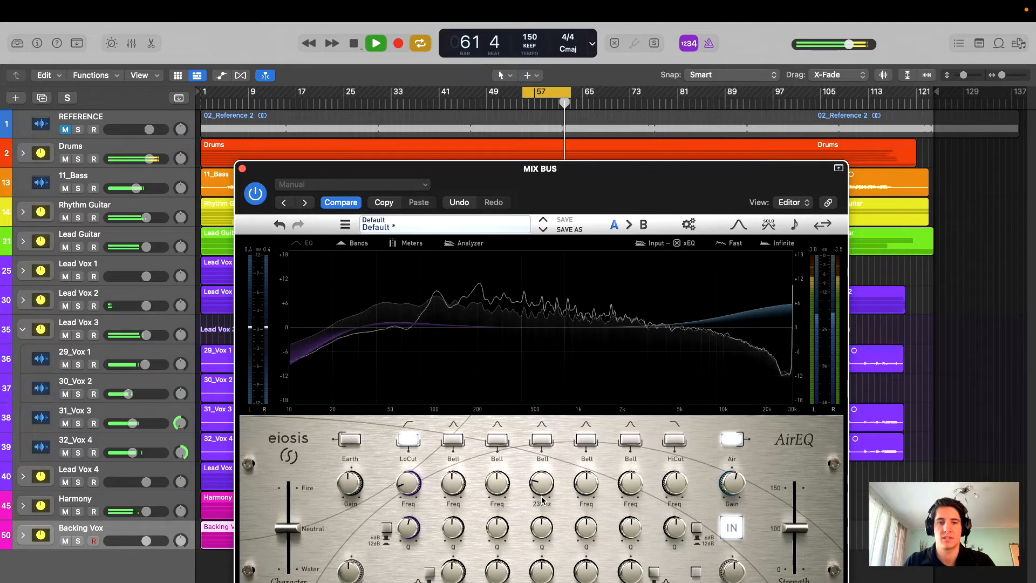
- With the mix looping, cut the third Bell band of the mix bus EQ by 1.28 dB at about 197 Hz with a Q of 1.01
drag(588, 199, 576, 150)
key(space)
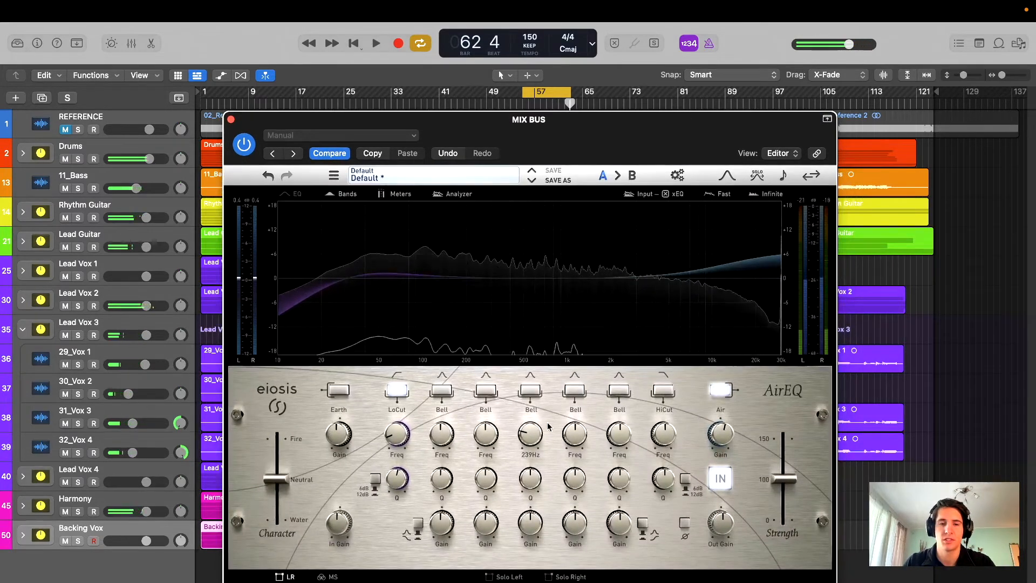
drag(528, 447, 528, 444)
drag(578, 150, 647, 111)
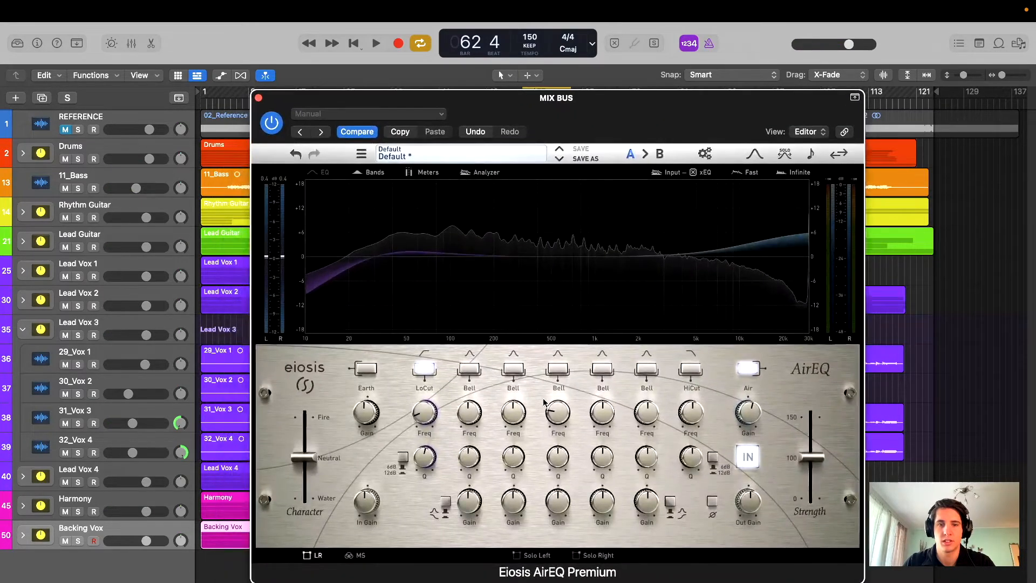
mouse_move(561, 420)
key(space)
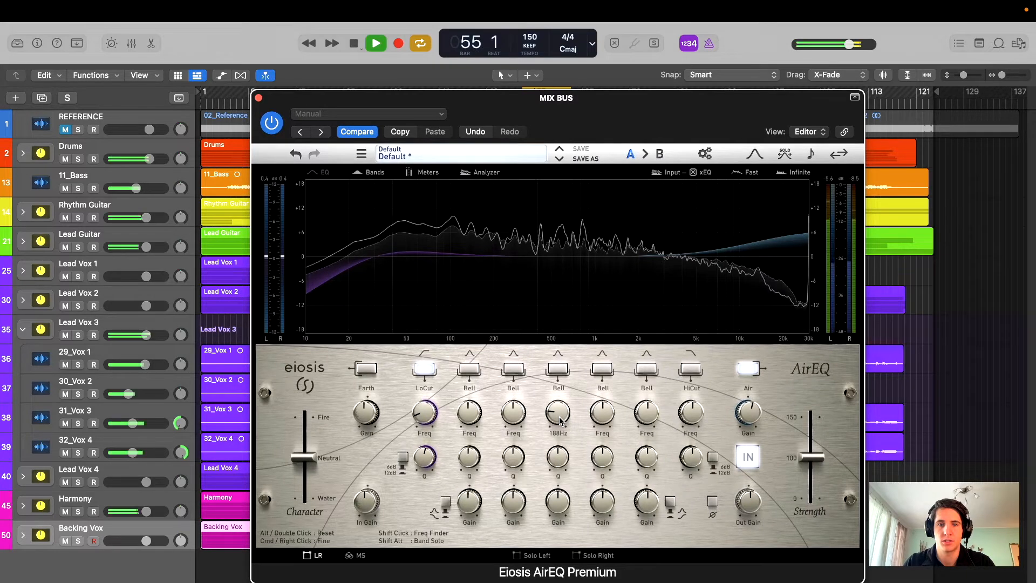
drag(560, 421, 560, 419)
drag(558, 505, 558, 517)
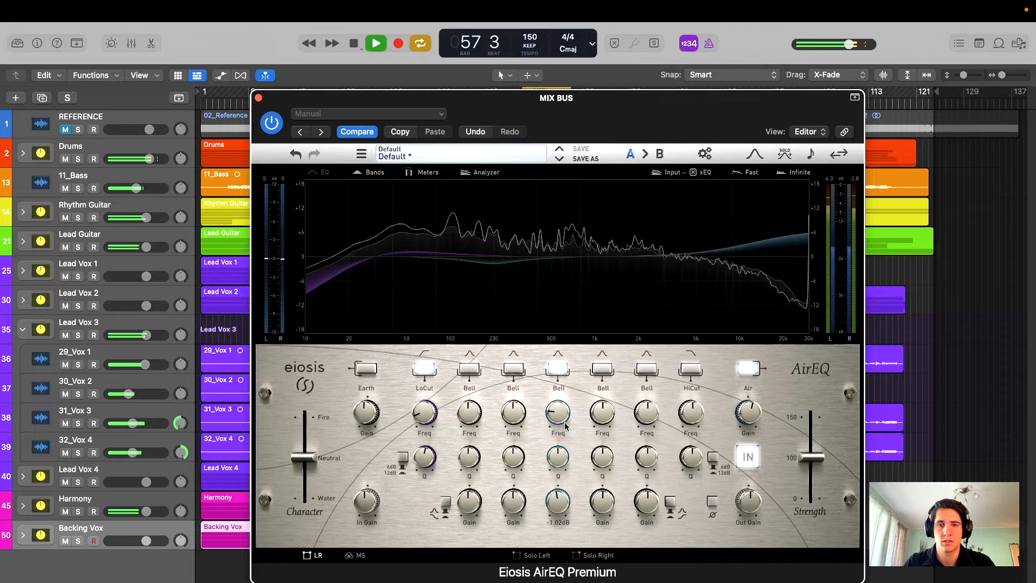
drag(559, 414, 558, 415)
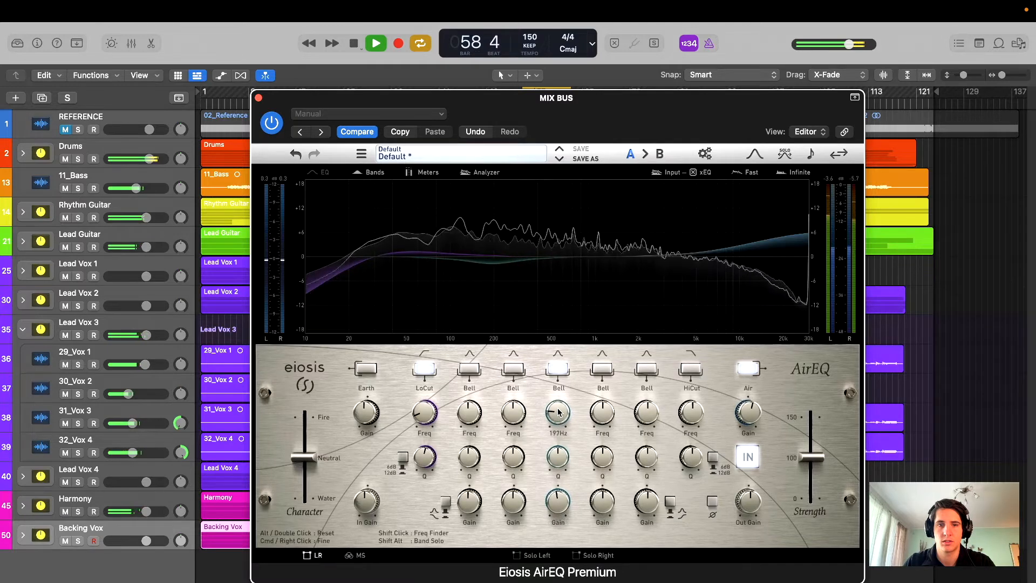
mouse_move(558, 503)
mouse_down()
mouse_move(563, 550)
mouse_move(559, 502)
mouse_up()
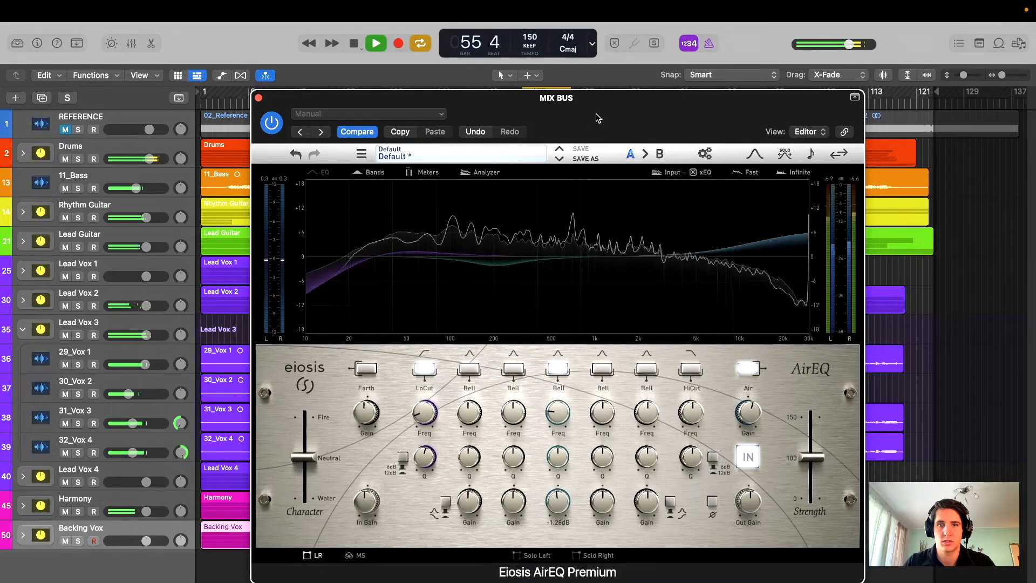
drag(596, 114, 586, 115)
mouse_move(551, 463)
mouse_down()
mouse_move(559, 436)
mouse_move(561, 460)
mouse_up()
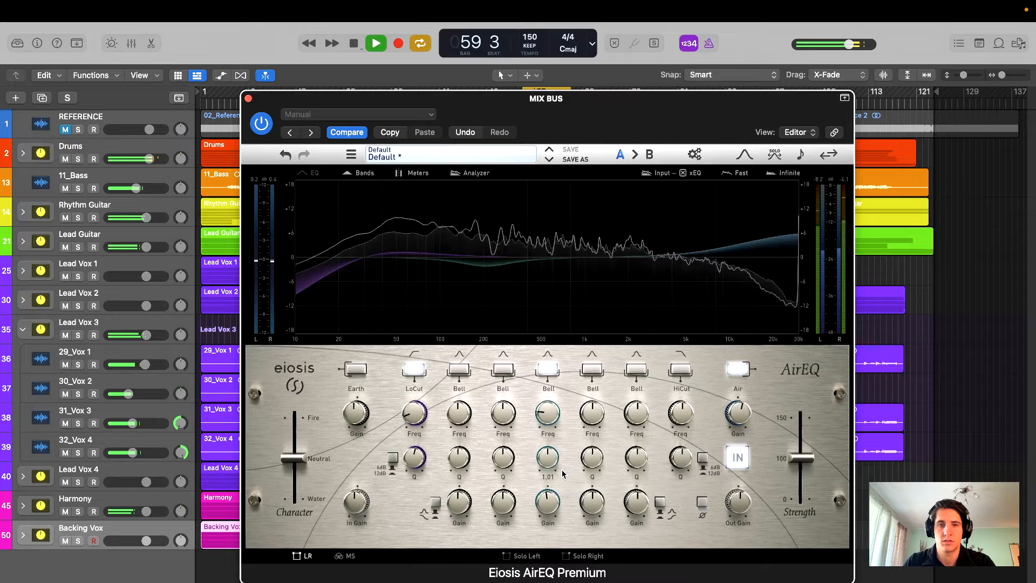
- Lower the fourth Bell band's frequency below 1 kHz and set its gain to -0.50 dB
drag(592, 123, 576, 119)
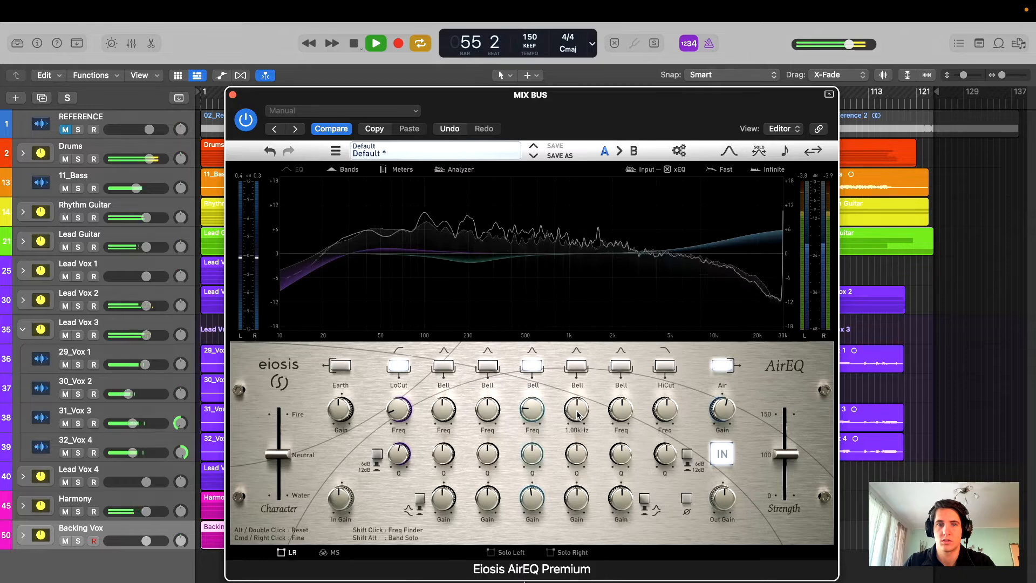
drag(610, 124, 603, 126)
drag(573, 419, 573, 414)
drag(570, 500, 570, 506)
drag(575, 429, 568, 438)
drag(571, 508, 571, 506)
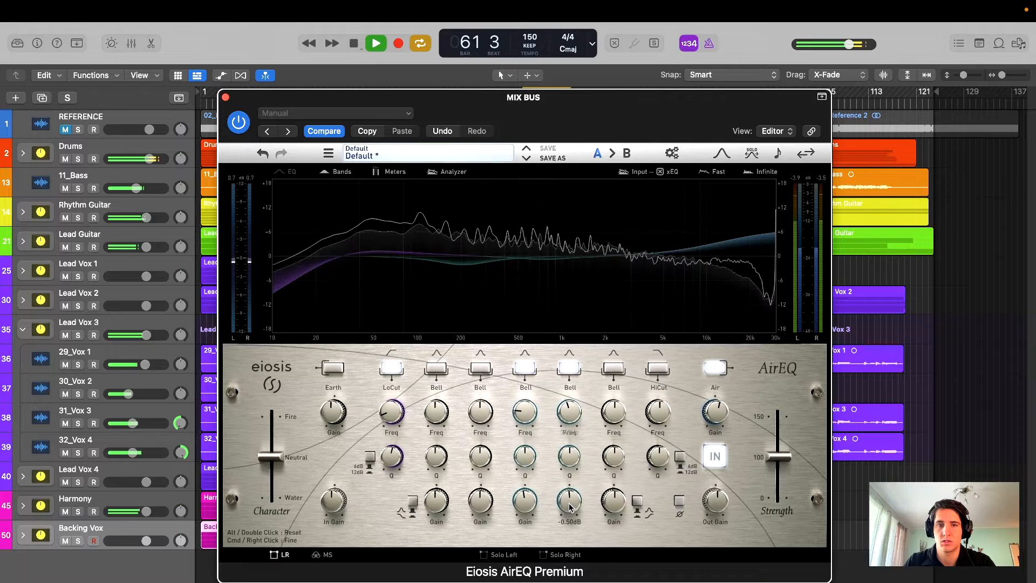
- Toggle the bypass of the mix bus EQ during looped playback to compare the mix with and without it
drag(228, 121, 233, 124)
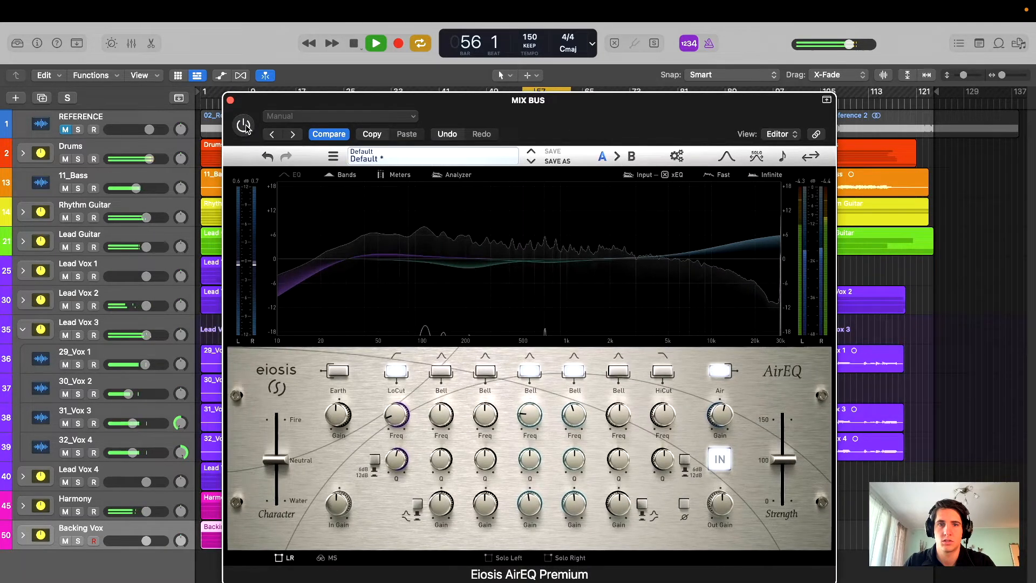
drag(578, 109, 585, 126)
drag(269, 123, 268, 129)
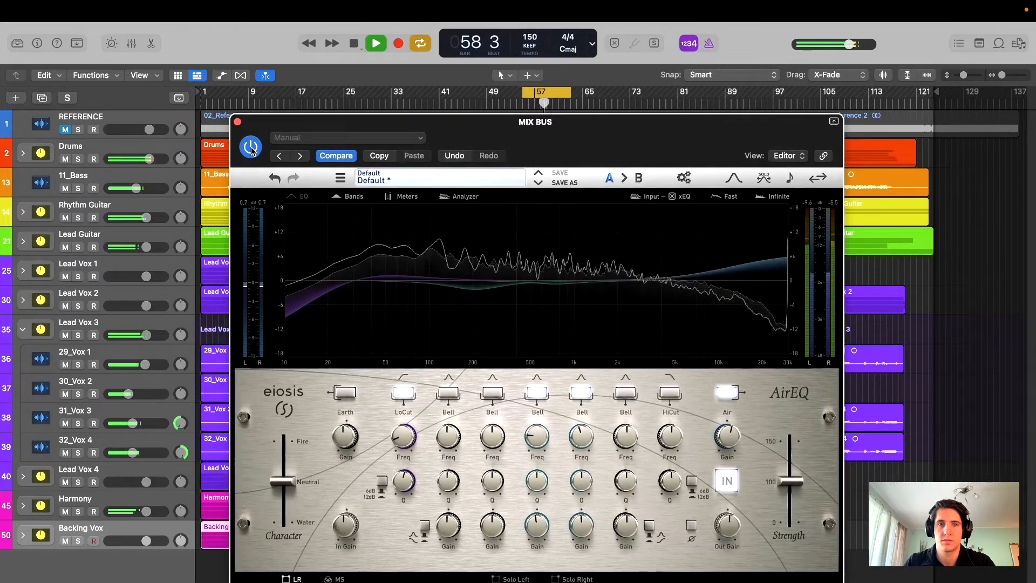
click(250, 147)
key(space)
drag(559, 139, 532, 120)
drag(249, 112, 285, 139)
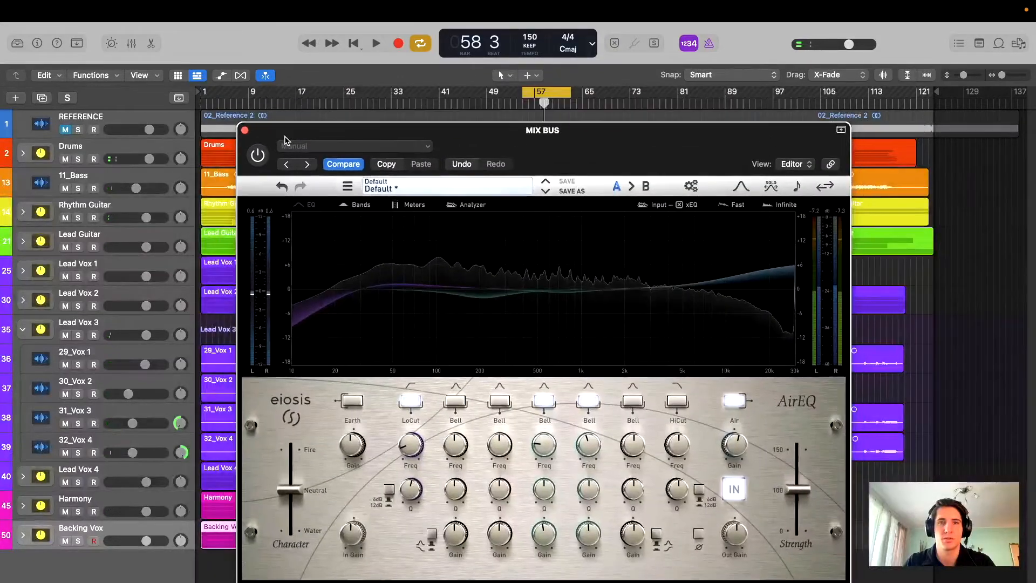
key(space)
drag(533, 143, 533, 106)
drag(268, 93, 276, 156)
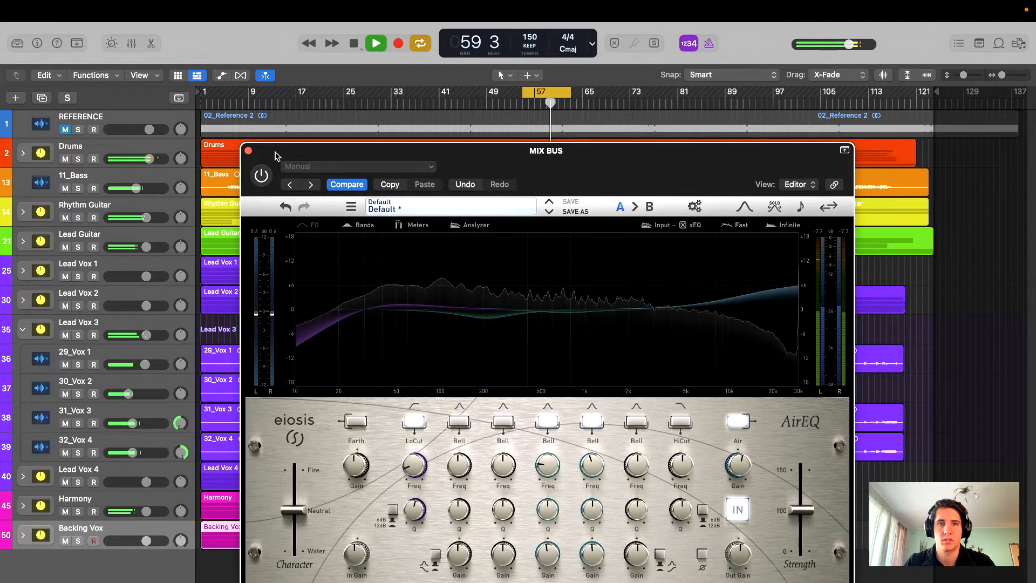
- Re-enable the AirEQ on the mix bus, lower its Air band gain during playback, and stop playback
click(261, 175)
mouse_move(606, 170)
mouse_down()
mouse_move(598, 164)
mouse_move(597, 178)
mouse_move(594, 165)
mouse_up()
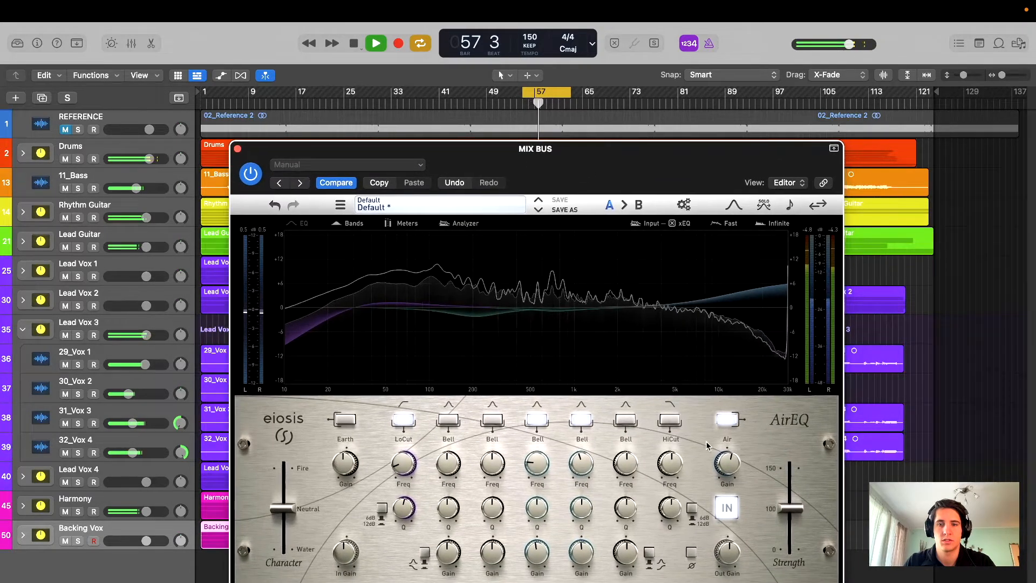
drag(732, 468, 733, 478)
drag(636, 162, 656, 177)
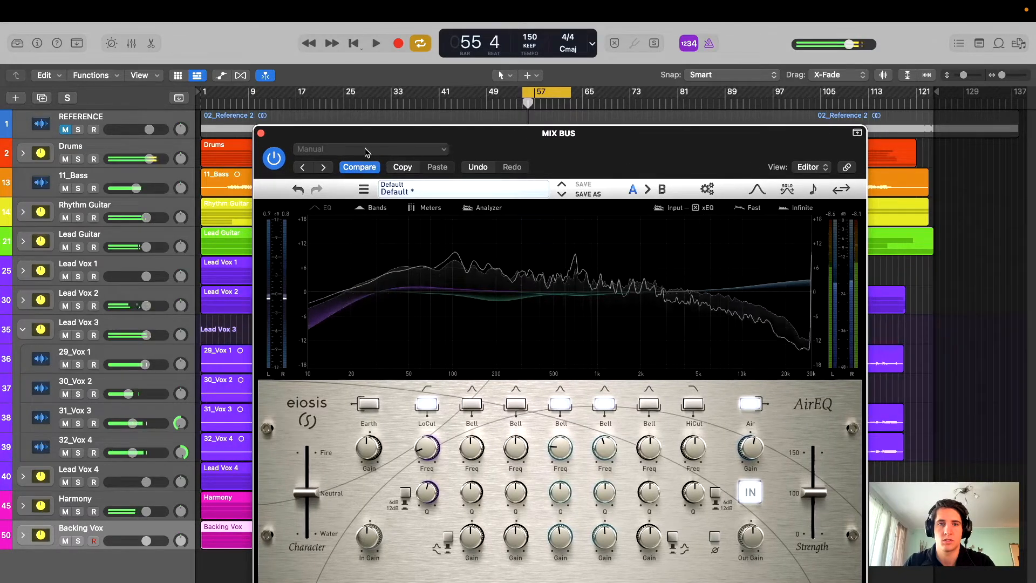
key(space)
- Close the mix bus EQ window and collapse the Lead Vox 3 track stack
drag(260, 135, 251, 135)
drag(632, 146, 608, 158)
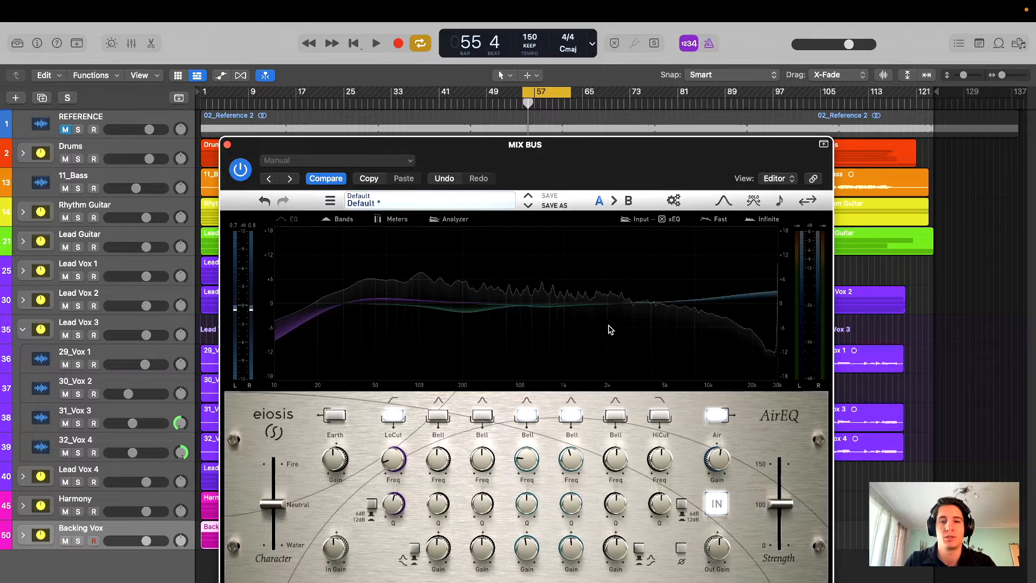
drag(602, 144, 652, 143)
click(273, 127)
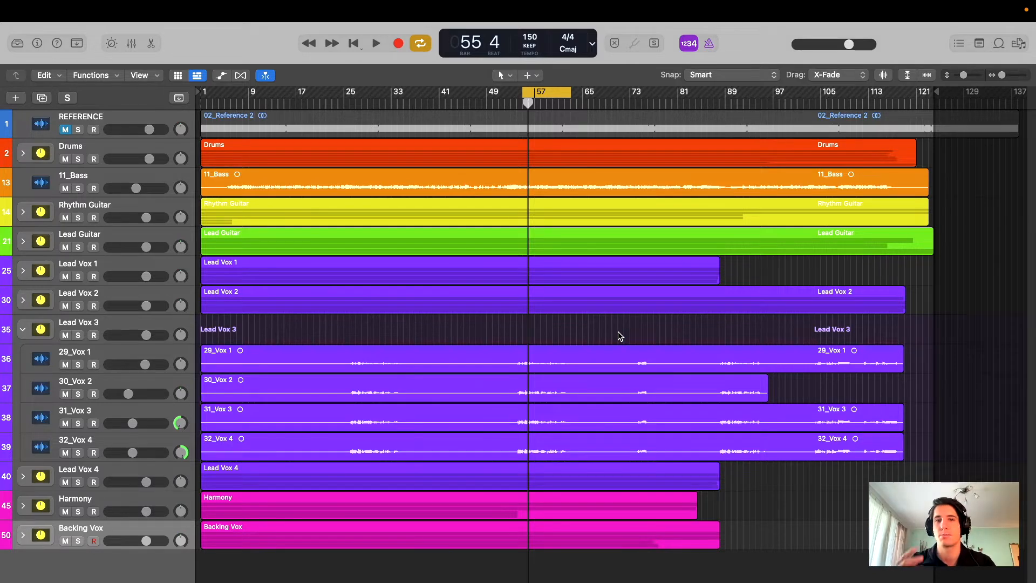
click(22, 329)
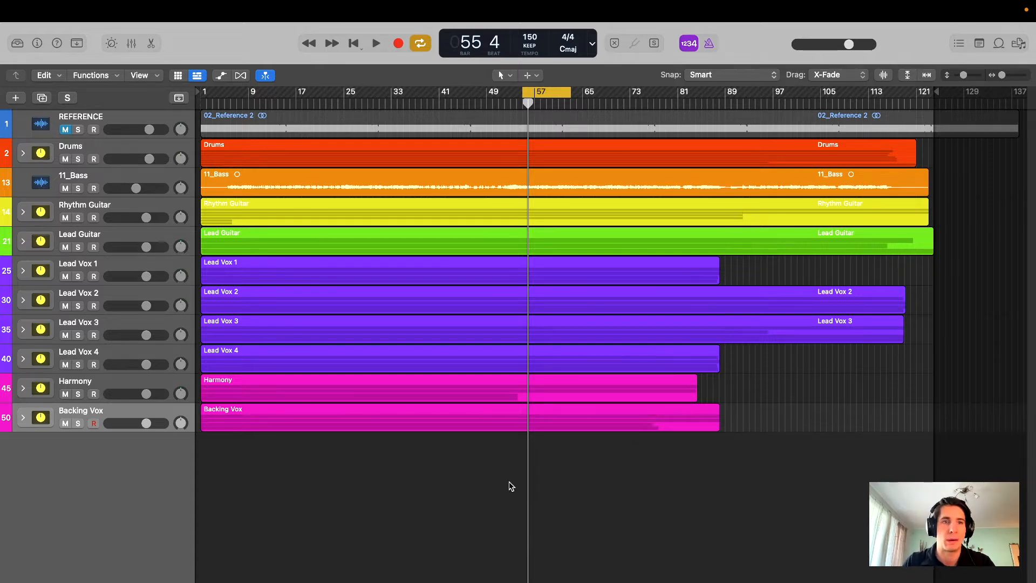
- Switch to the Google Slides lesson, highlight the "Instrument Bus Tonal EQ" item, and return to Logic Pro
key(ctrl+Right)
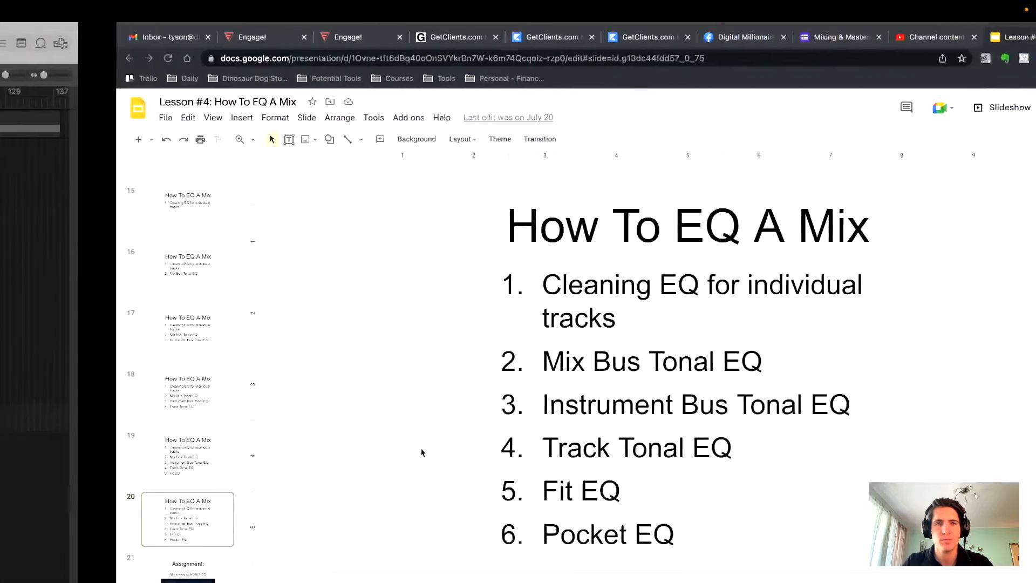
click(645, 362)
drag(646, 362, 369, 326)
click(396, 361)
click(367, 415)
click(682, 407)
drag(731, 404, 315, 398)
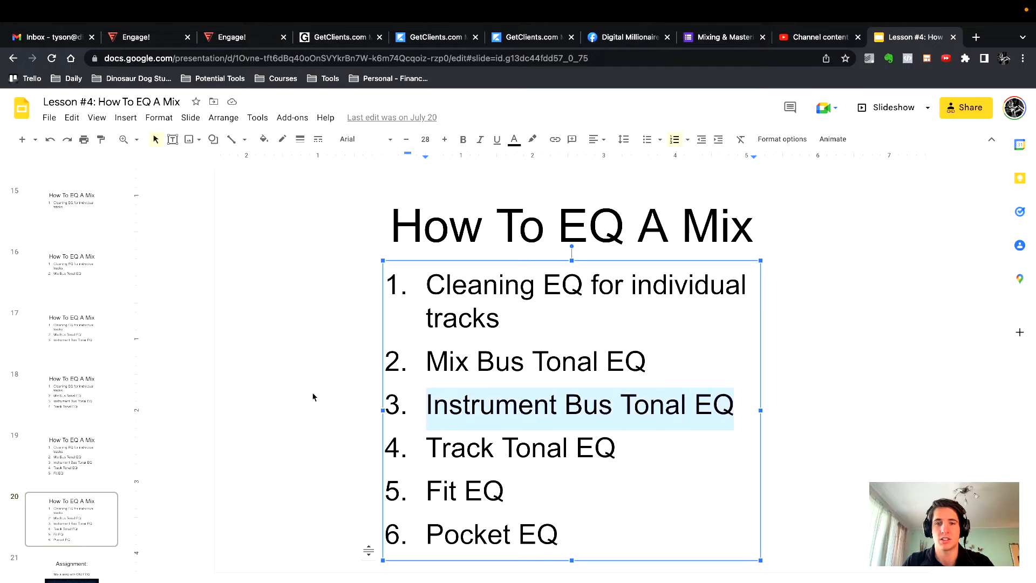
click(319, 389)
key(ctrl+Left)
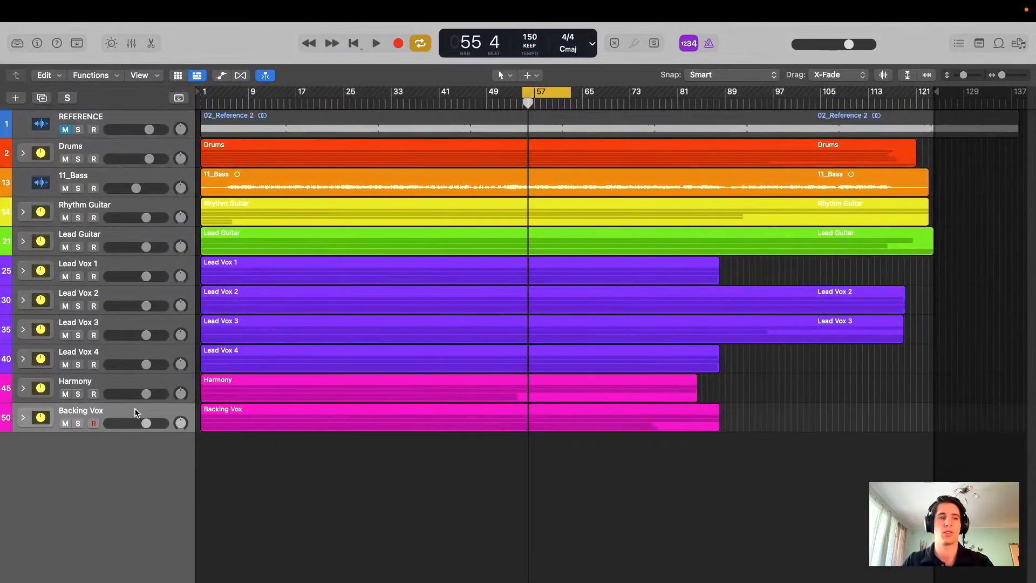
- Try raising the Drums track stack's volume to about +4.9 dB
click(134, 378)
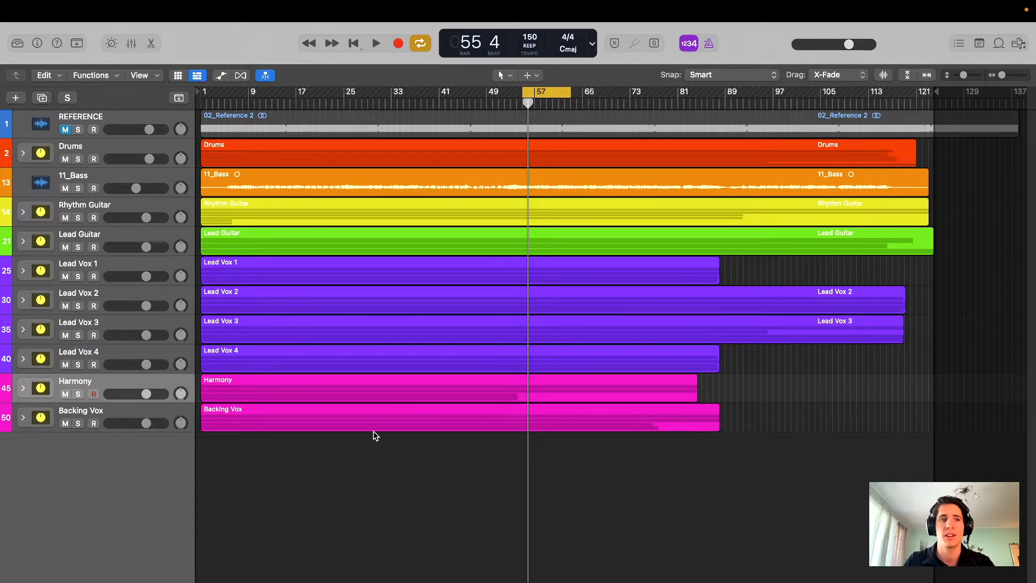
click(140, 150)
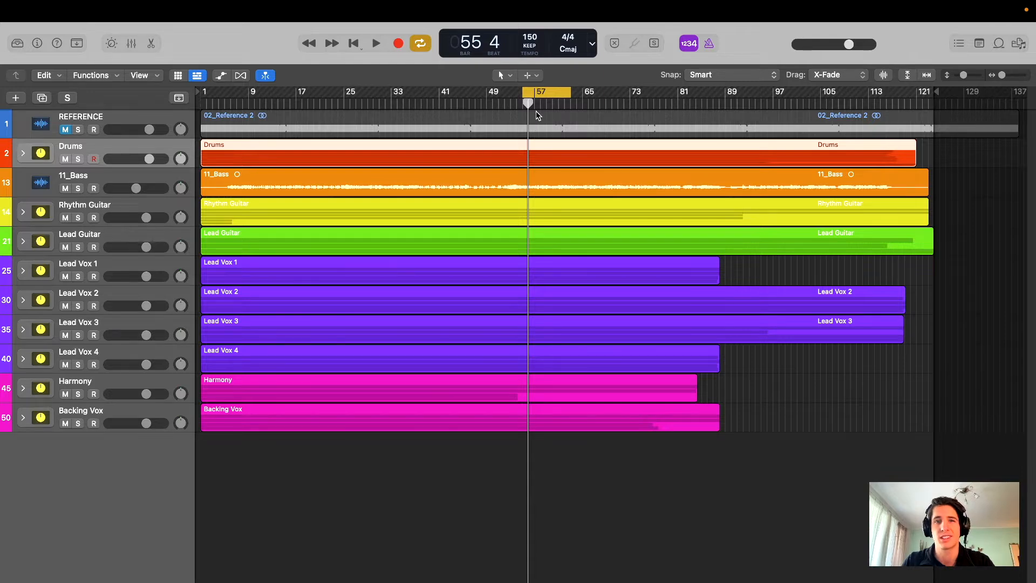
drag(149, 158, 150, 159)
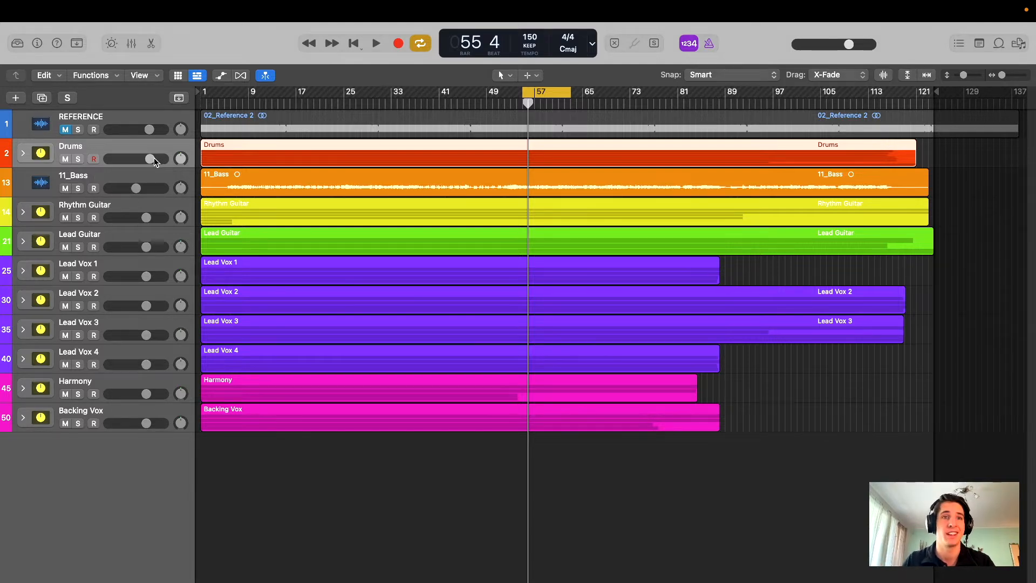
drag(150, 158, 157, 158)
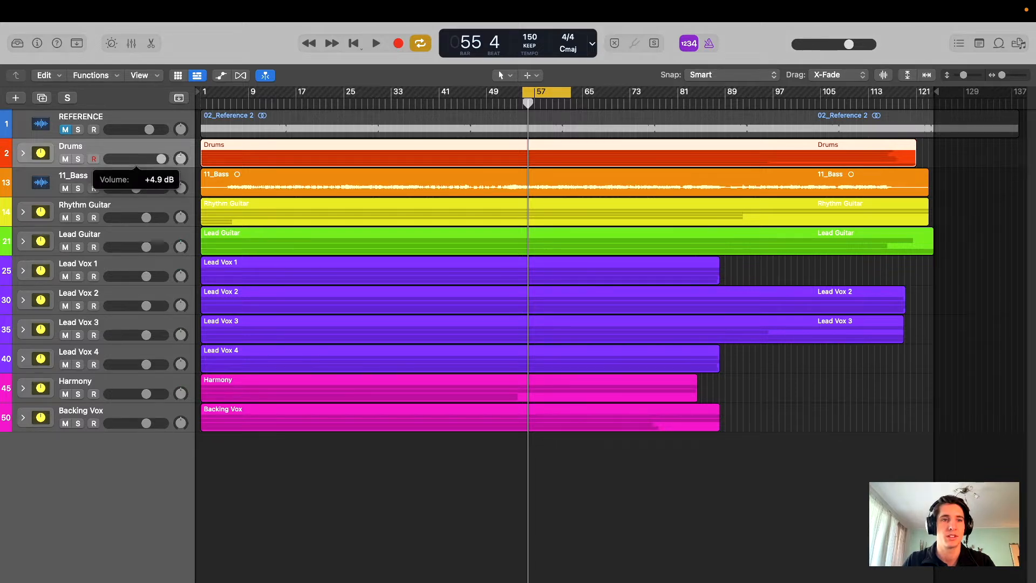
drag(162, 158, 162, 159)
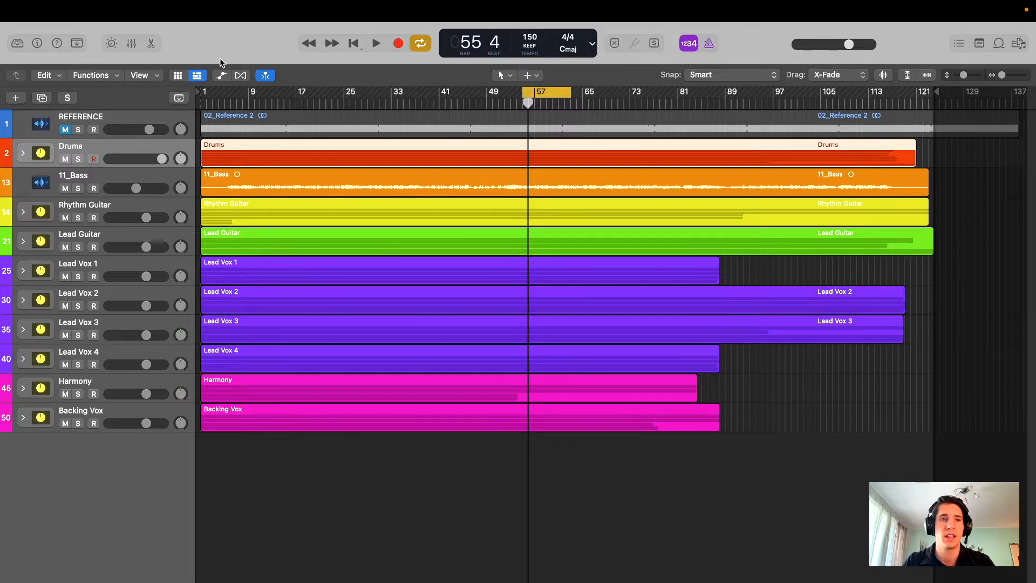
- Show the mixer, add a Channel EQ to the Drums bus, and audition the mix with its analyzer
key(x)
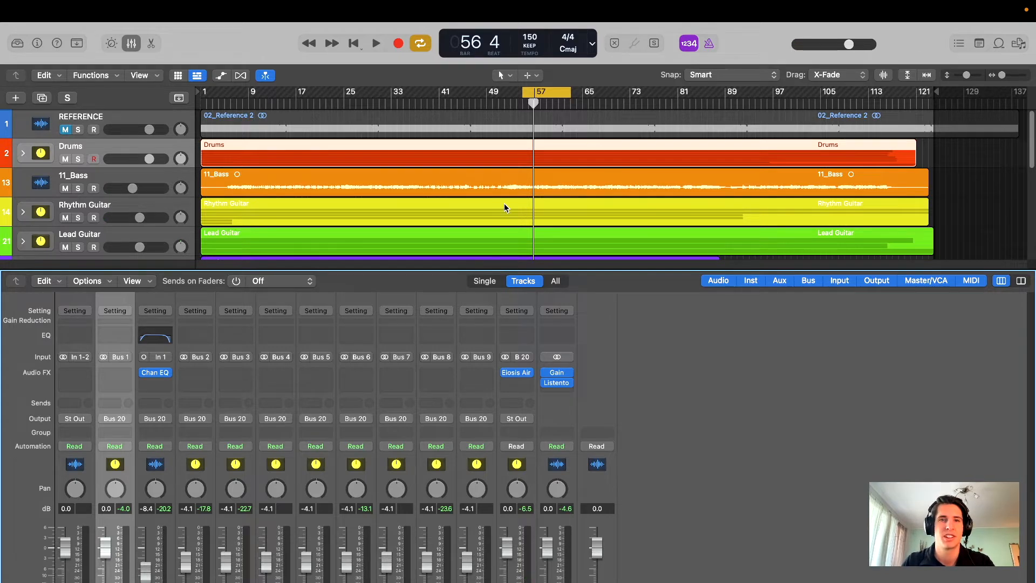
click(123, 334)
key(space)
drag(557, 250, 579, 245)
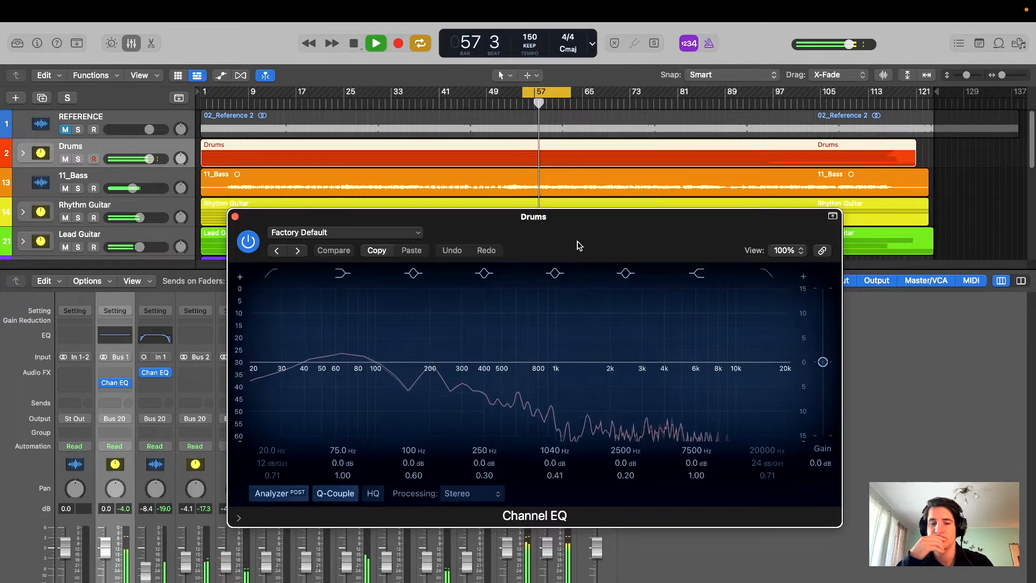
drag(578, 246, 559, 215)
key(space)
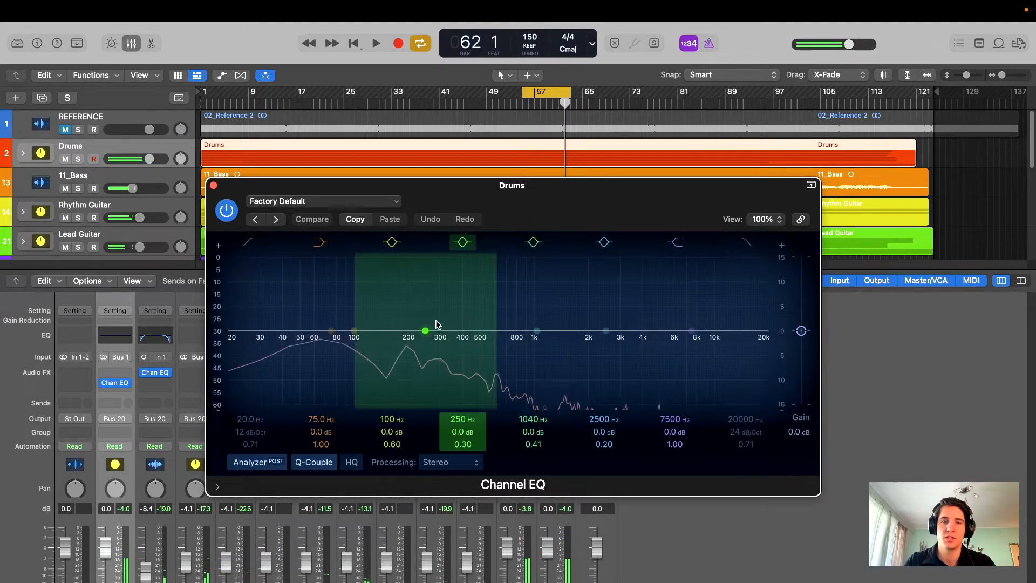
- During playback, shape the Drums EQ's 1040 Hz bell into a cut of -2.8 dB at 456 Hz with Q 1.50
mouse_move(695, 337)
mouse_down()
mouse_move(691, 324)
mouse_move(690, 352)
mouse_up()
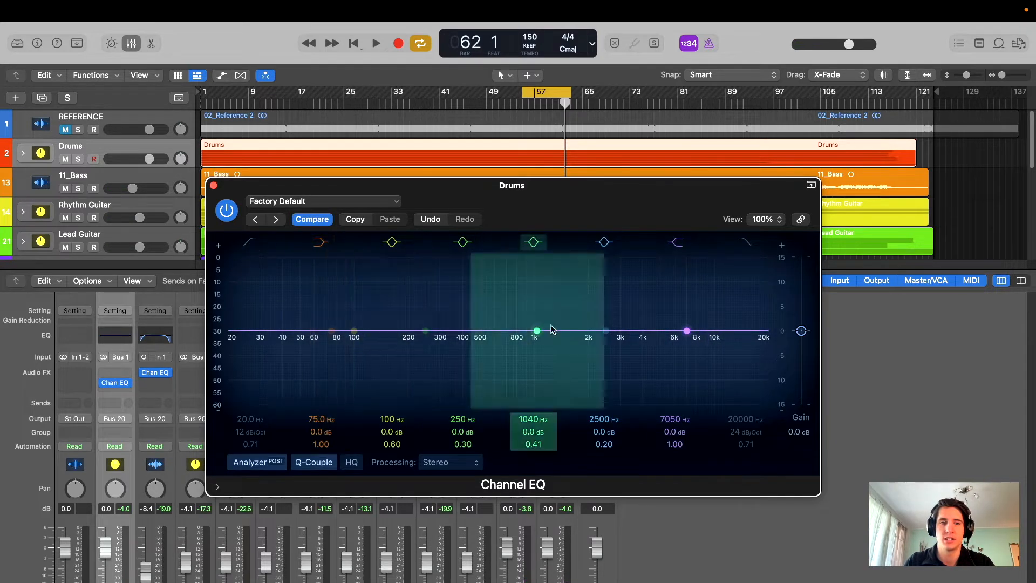
drag(579, 215, 571, 238)
key(space)
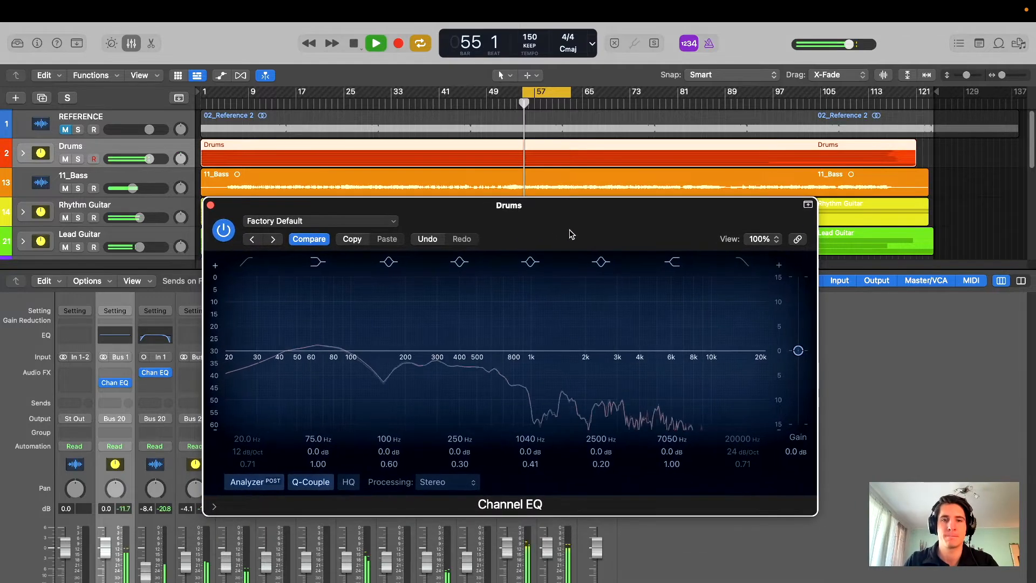
drag(532, 353, 469, 374)
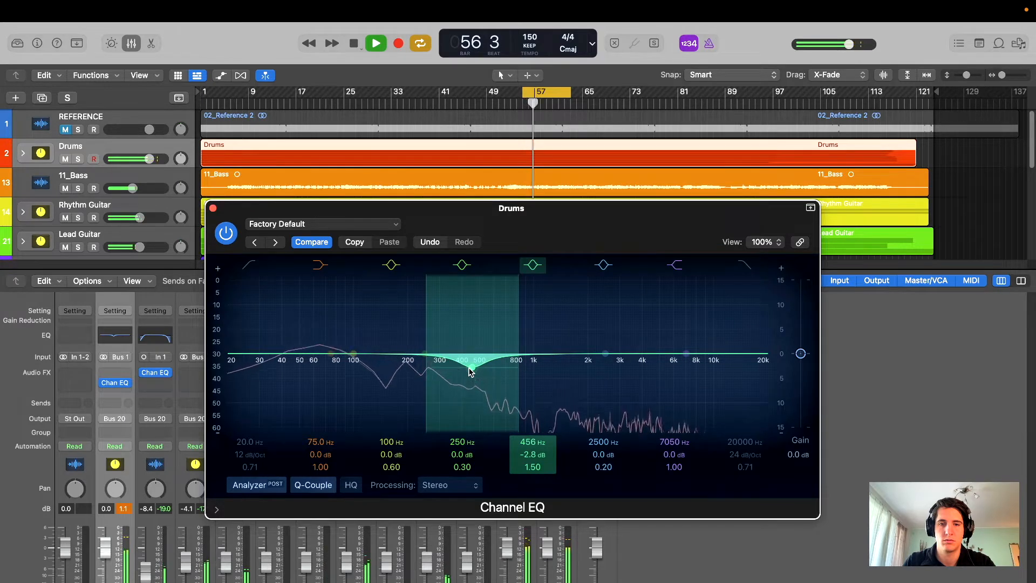
drag(559, 236, 553, 221)
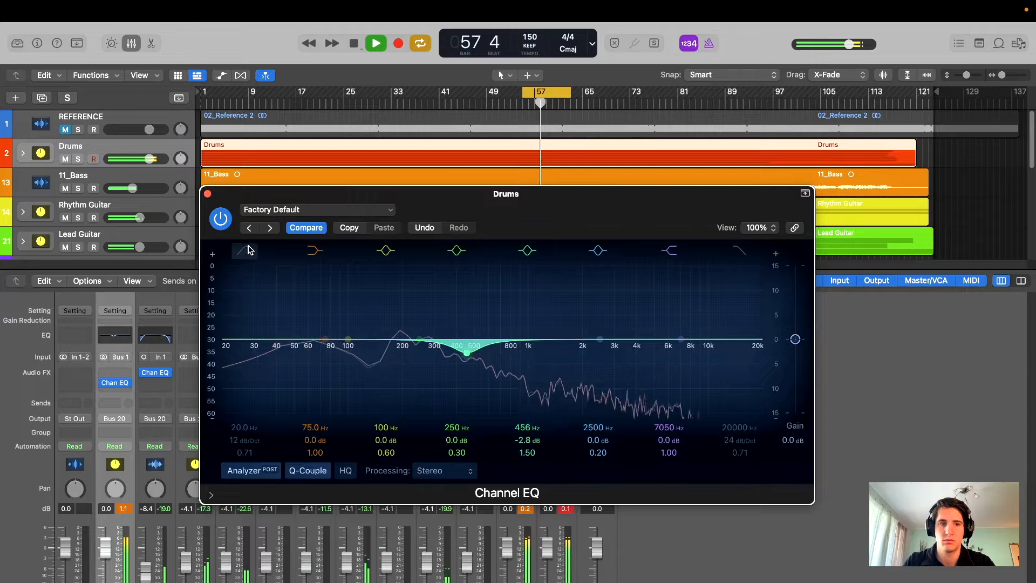
- Enable a 12 dB/Oct low cut at 43.2 Hz with Q 0.98 and boost the high shelf +3.0 dB at about 7100 Hz
drag(248, 250, 281, 305)
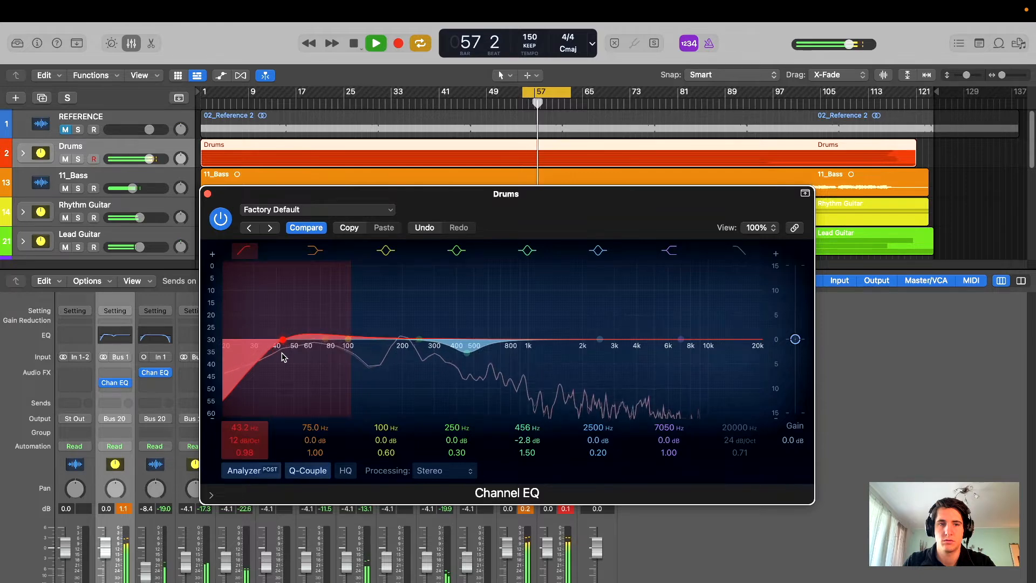
drag(572, 208, 554, 203)
drag(669, 334, 673, 320)
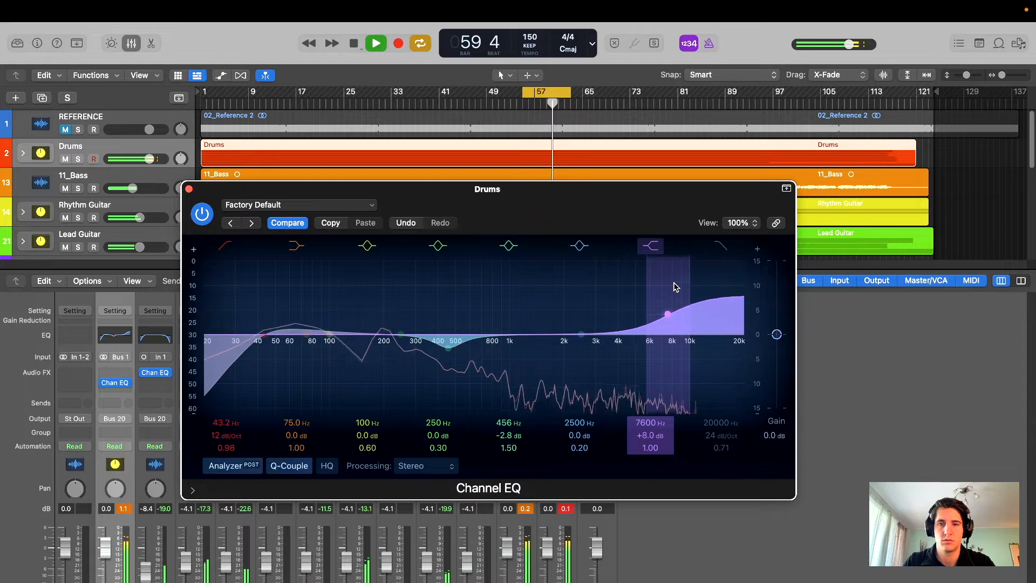
drag(676, 248, 670, 296)
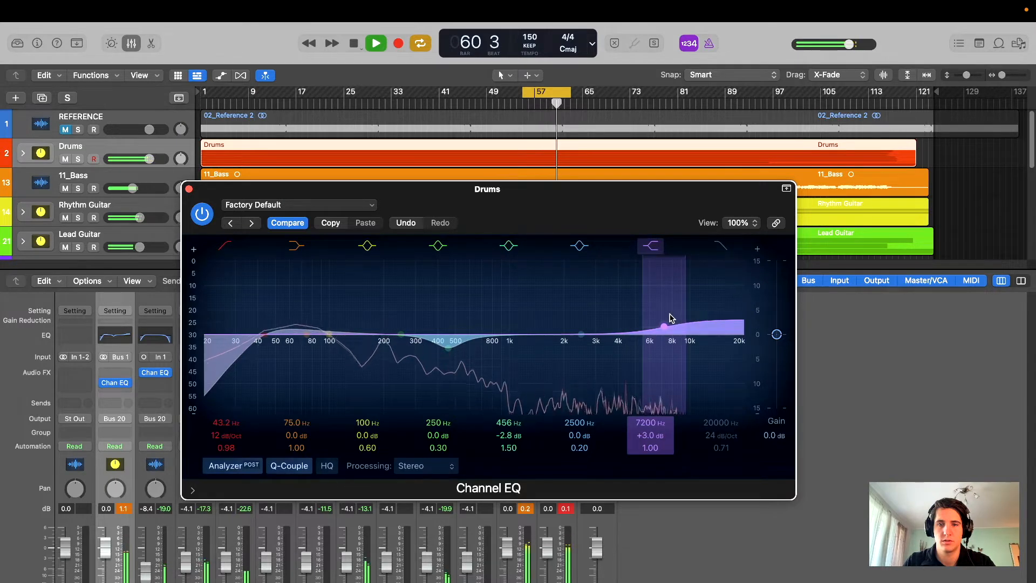
drag(641, 199, 636, 190)
- Add a -1.3 dB bell cut at 4120 Hz with Q 1.40 and refine the low-mid cut to -2.6 dB at 460 Hz
drag(576, 318, 618, 337)
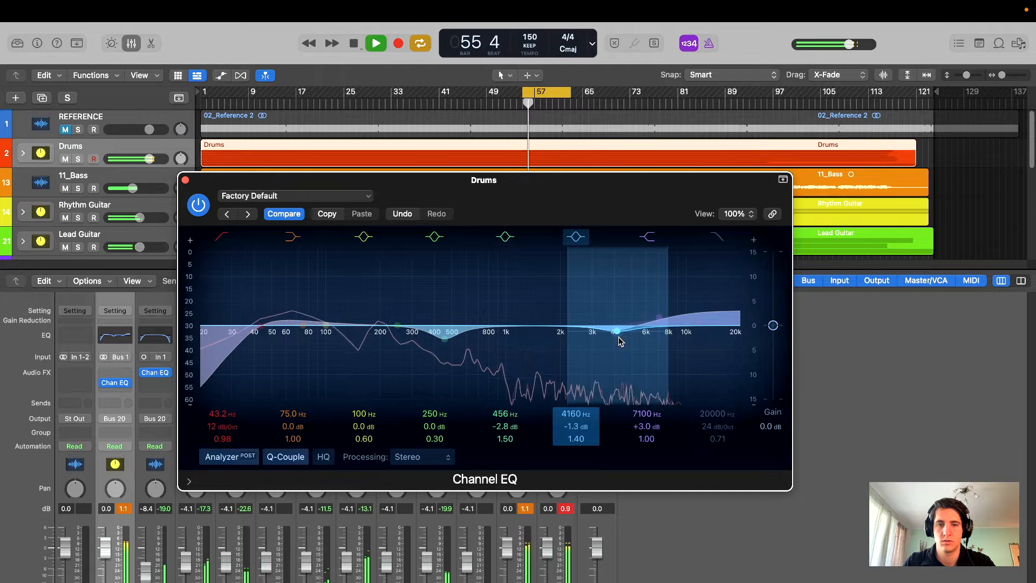
drag(439, 330, 443, 331)
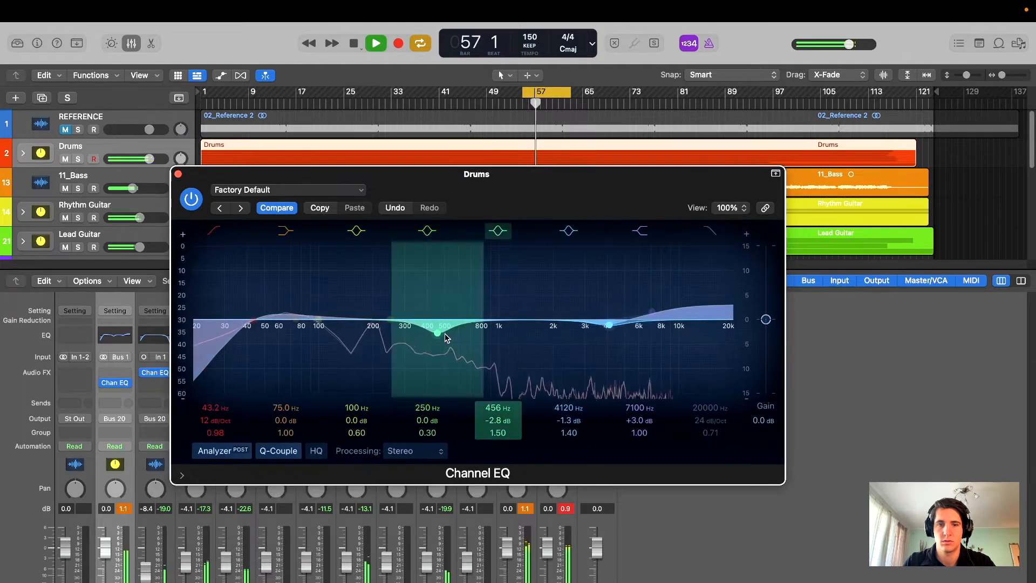
drag(543, 207, 581, 192)
key(space)
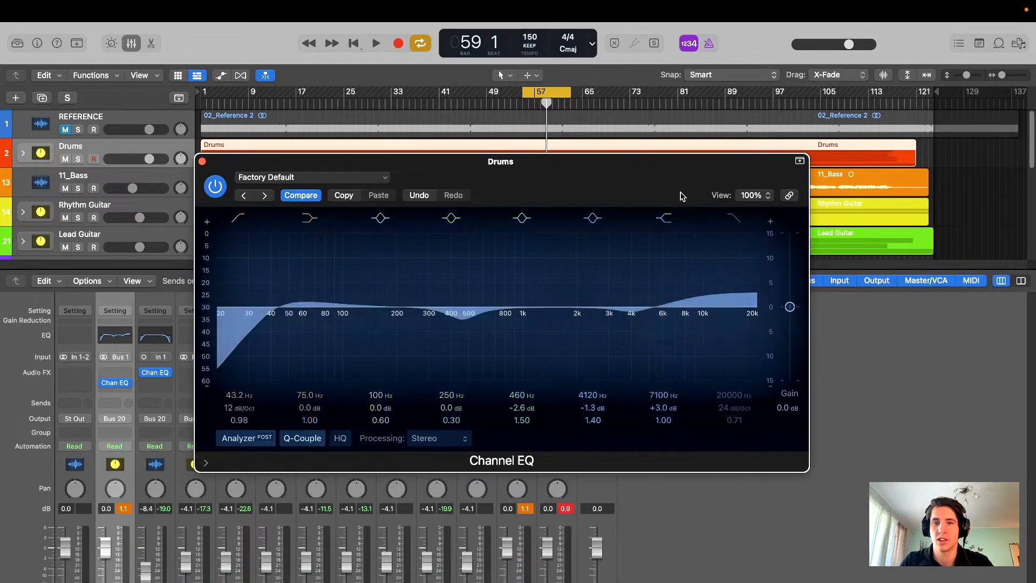
drag(659, 173, 694, 218)
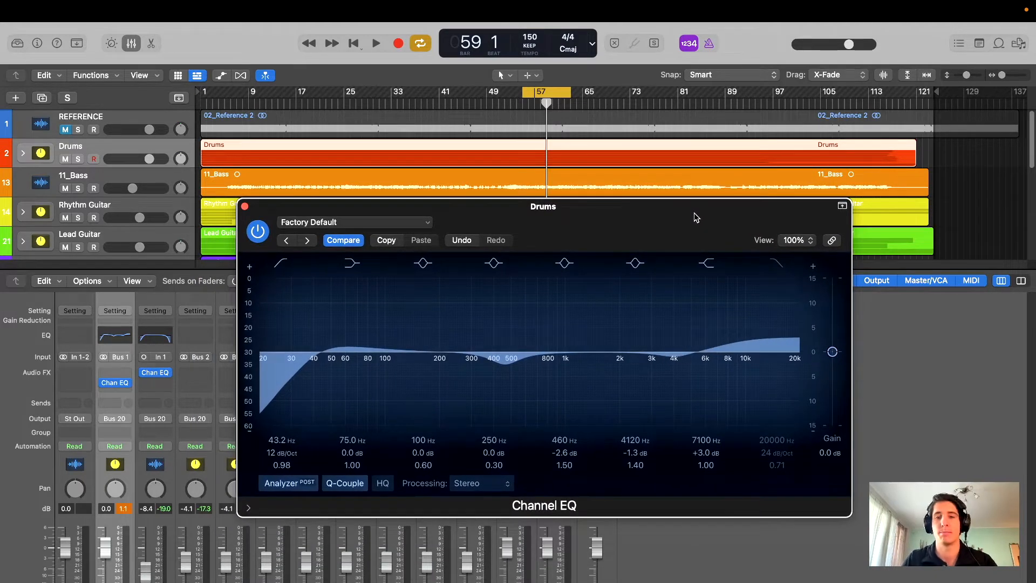
drag(679, 215, 665, 198)
drag(574, 210, 533, 205)
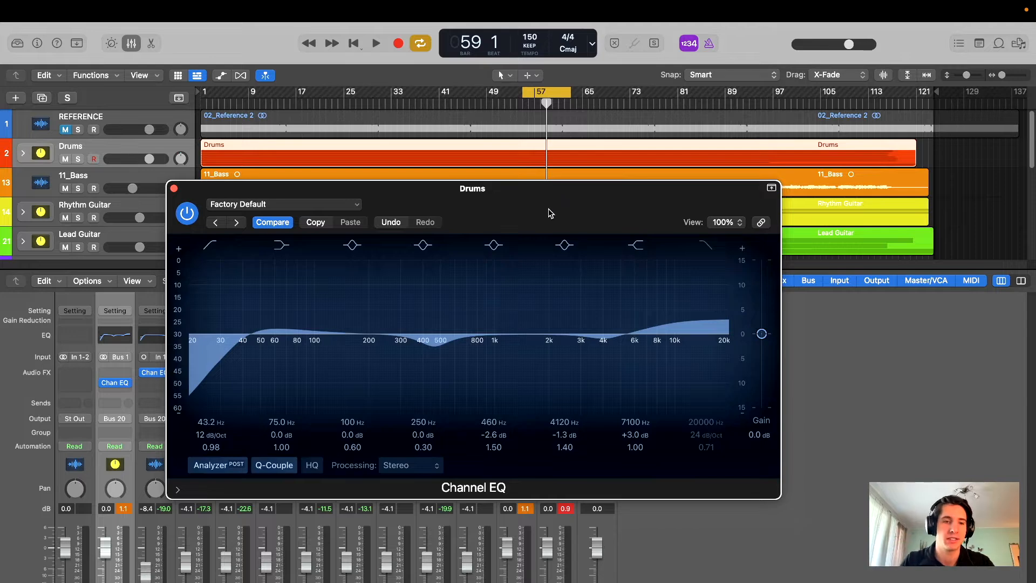
drag(557, 204, 590, 222)
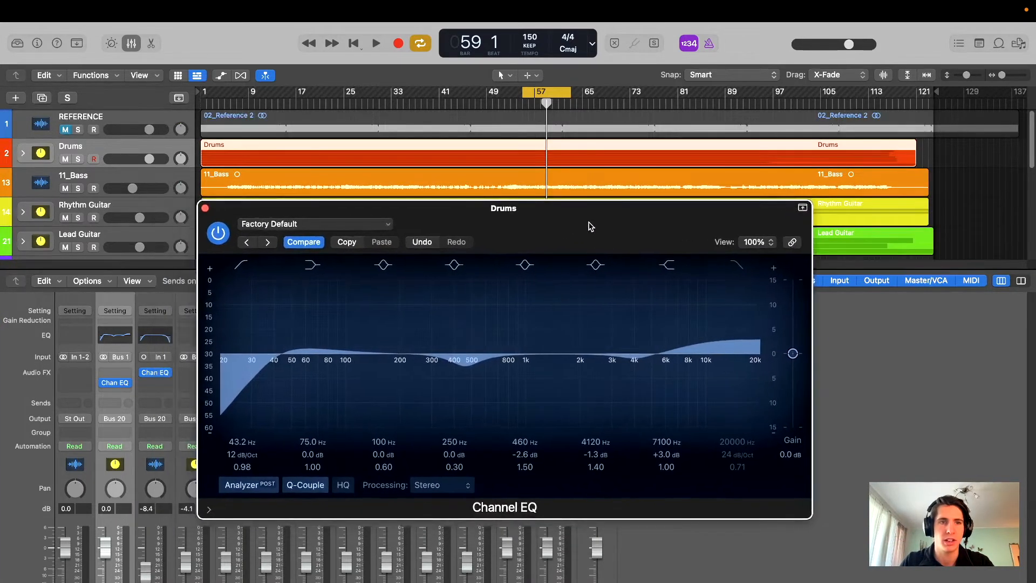
drag(518, 216, 693, 188)
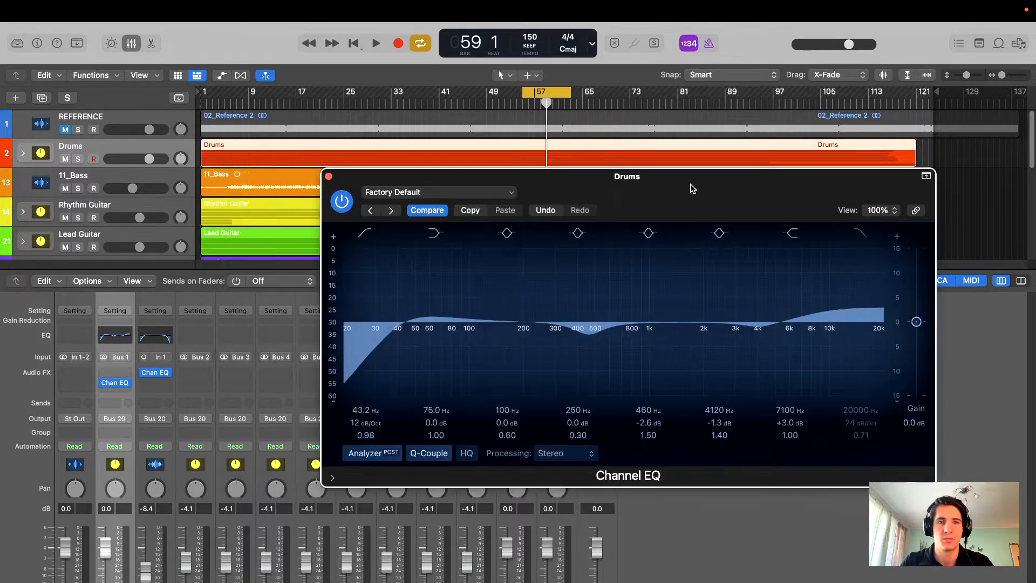
drag(701, 189, 683, 188)
drag(348, 183, 356, 194)
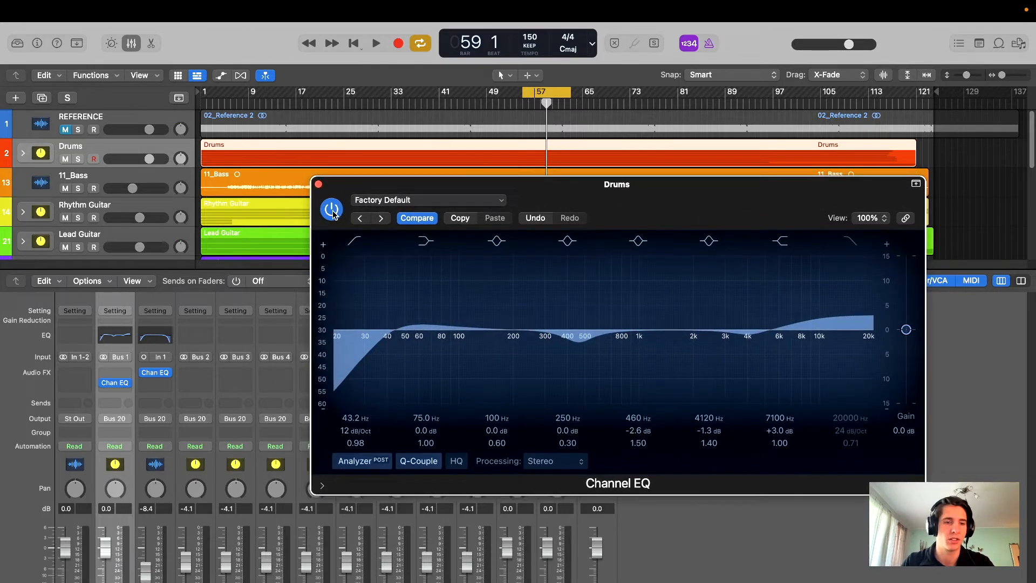
drag(625, 186, 626, 192)
- Play the mix and compare the drums with their Channel EQ bypassed and active, finishing with it enabled and its window closed
key(space)
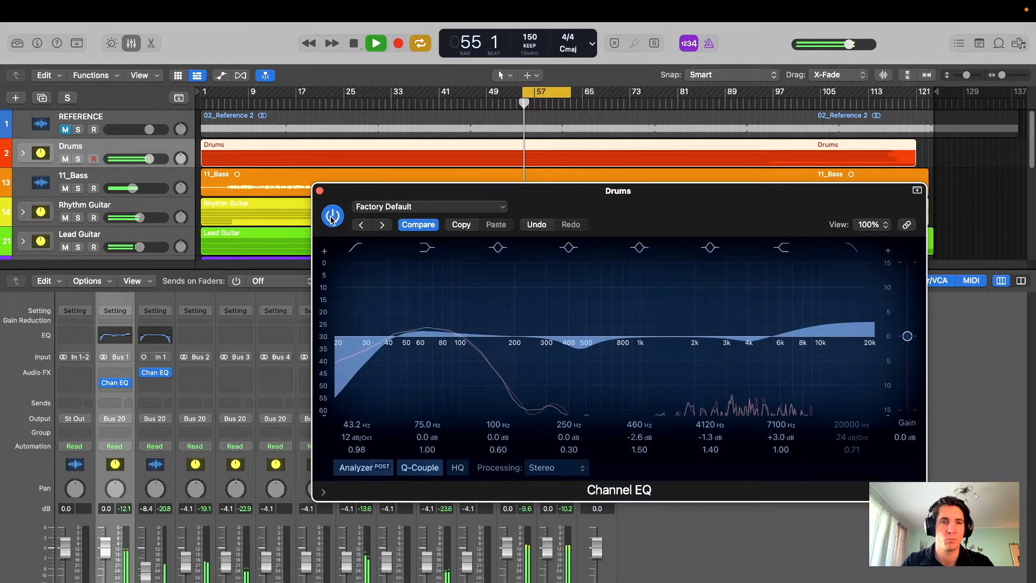
click(334, 217)
click(332, 217)
click(332, 217)
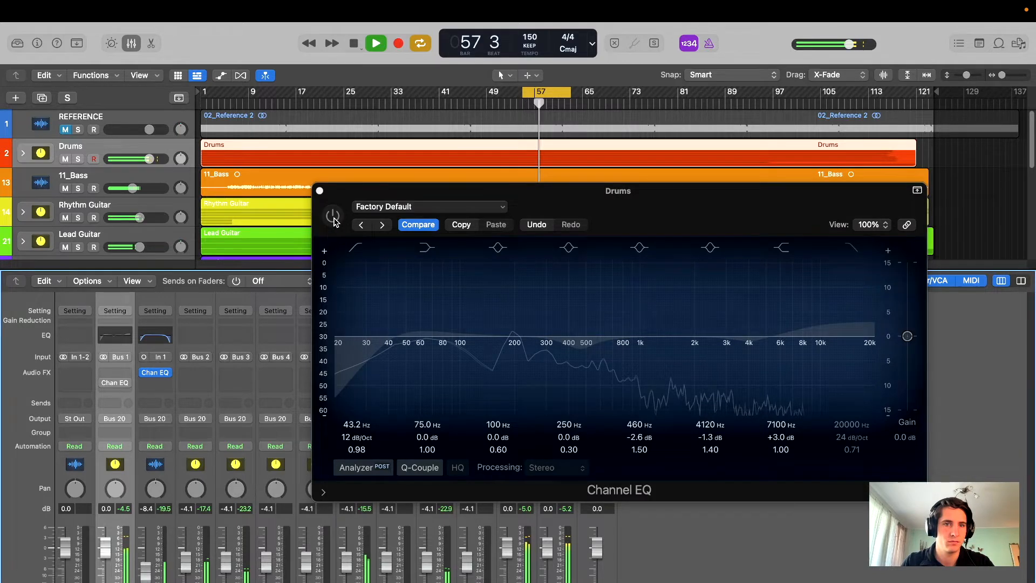
click(333, 217)
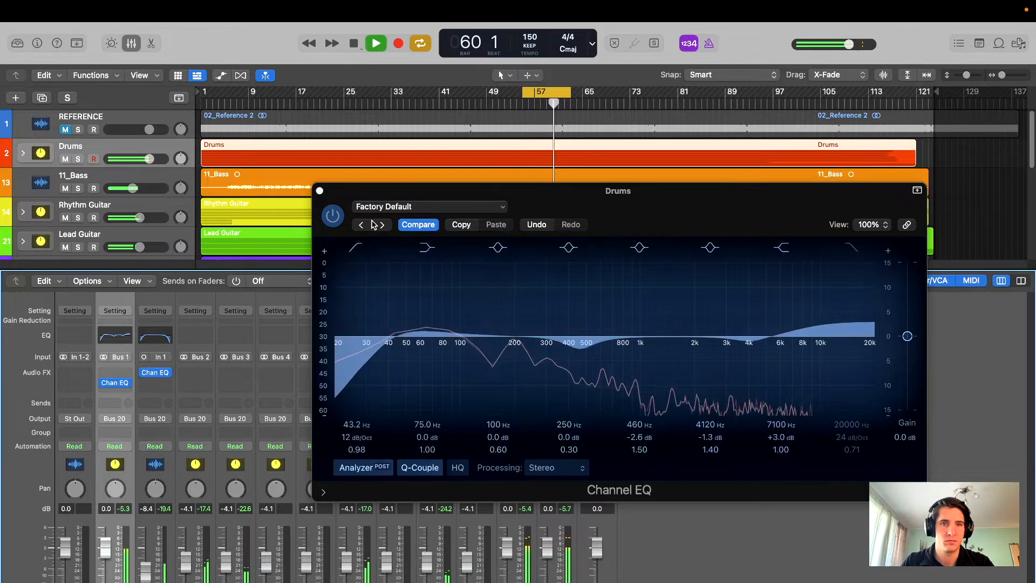
click(333, 217)
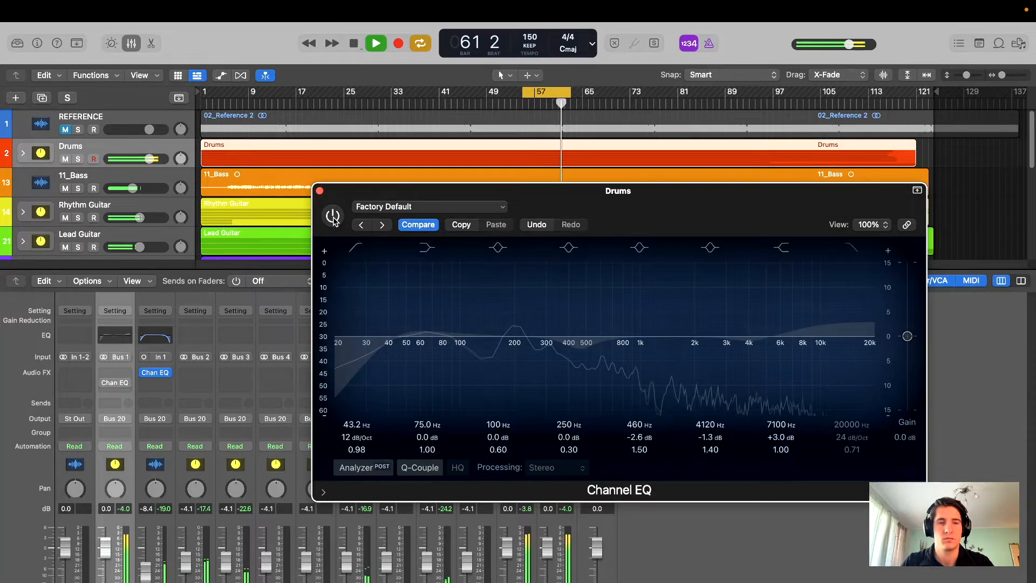
click(333, 216)
click(332, 217)
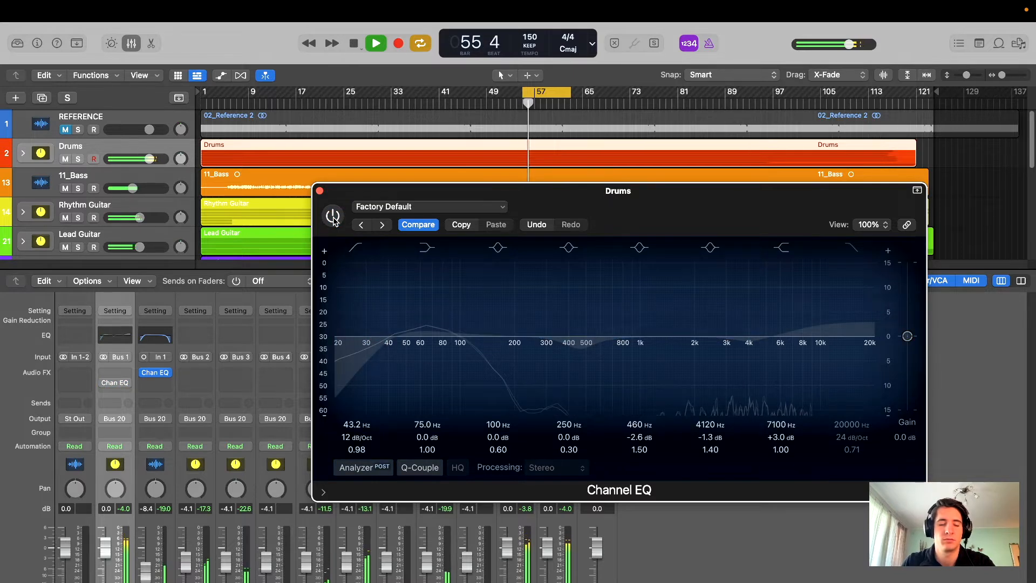
click(333, 217)
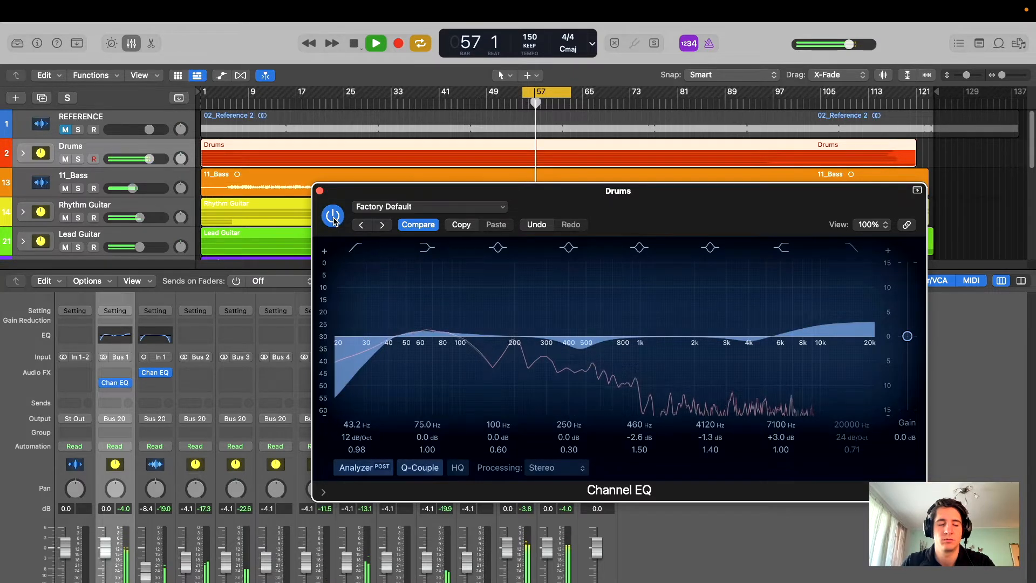
click(333, 217)
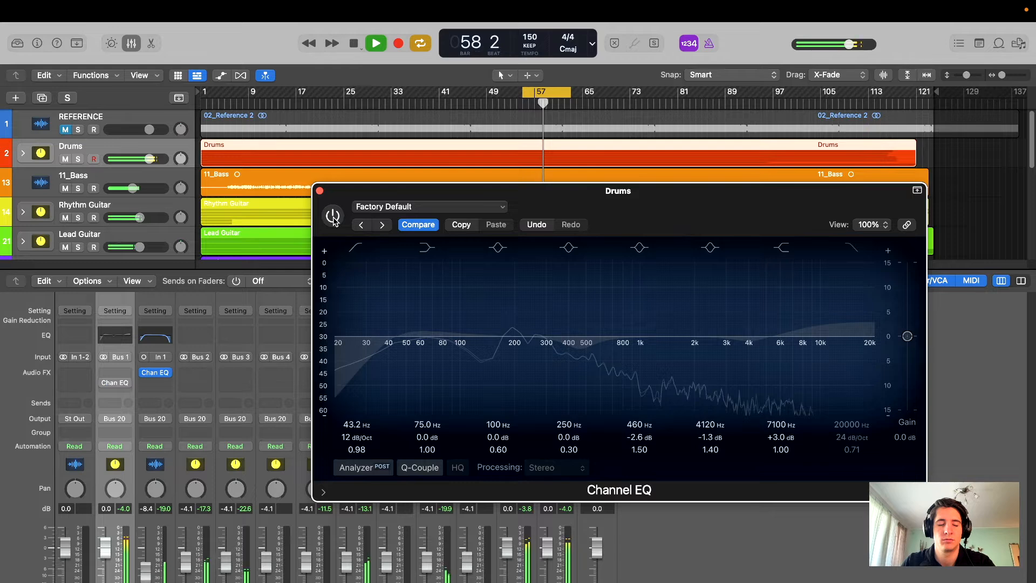
click(333, 217)
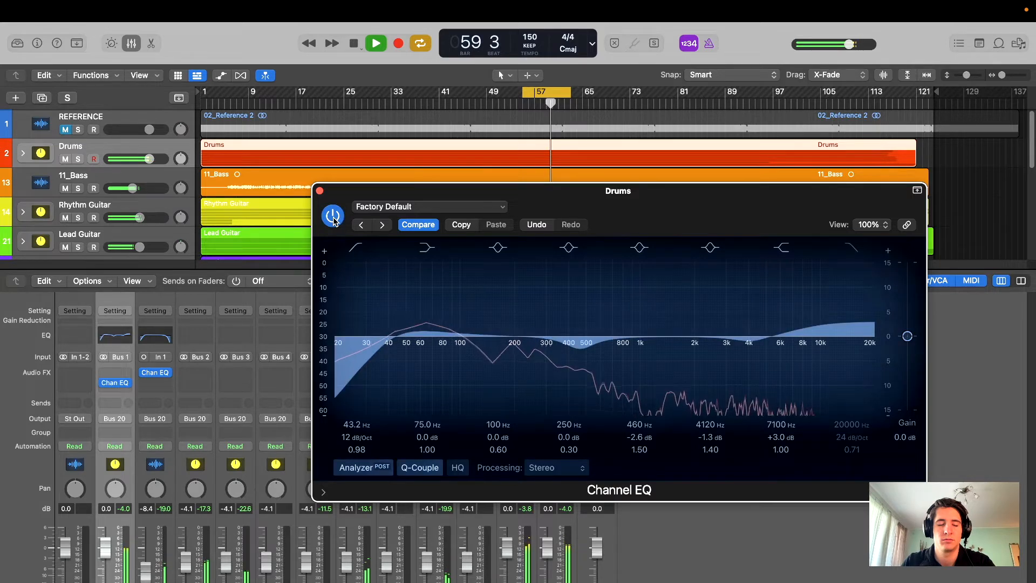
click(333, 217)
click(333, 217)
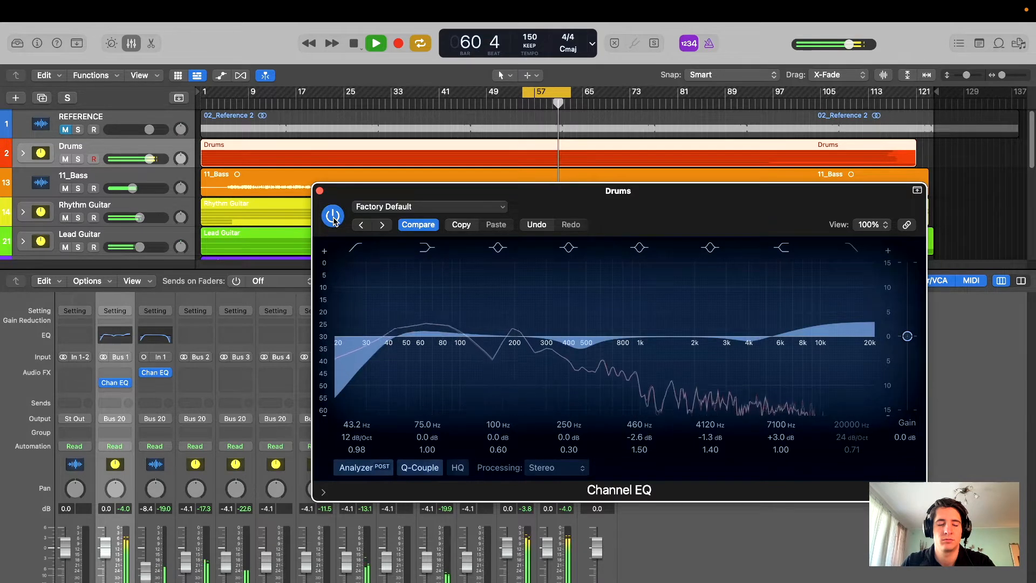
click(333, 217)
click(333, 217)
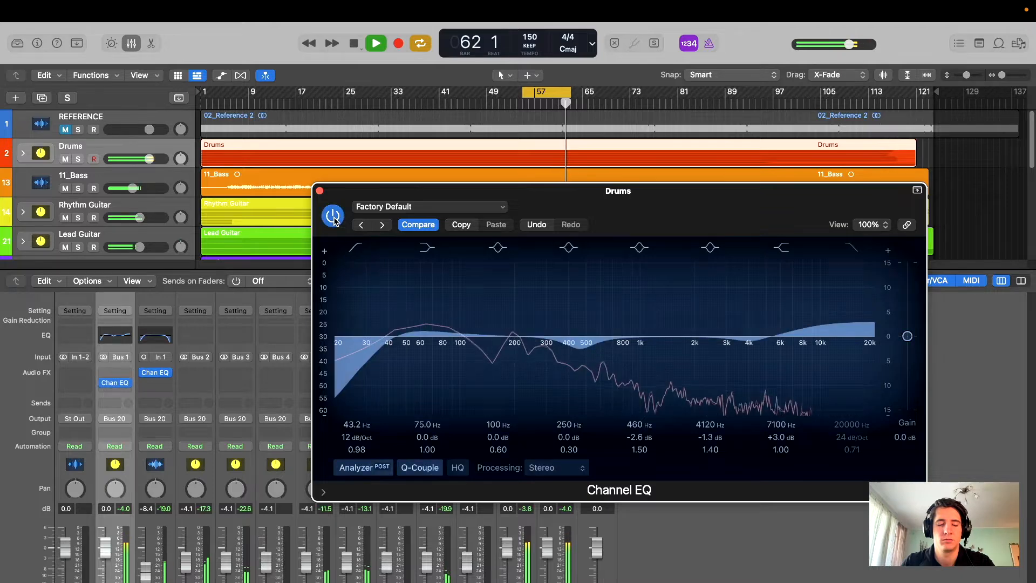
click(333, 217)
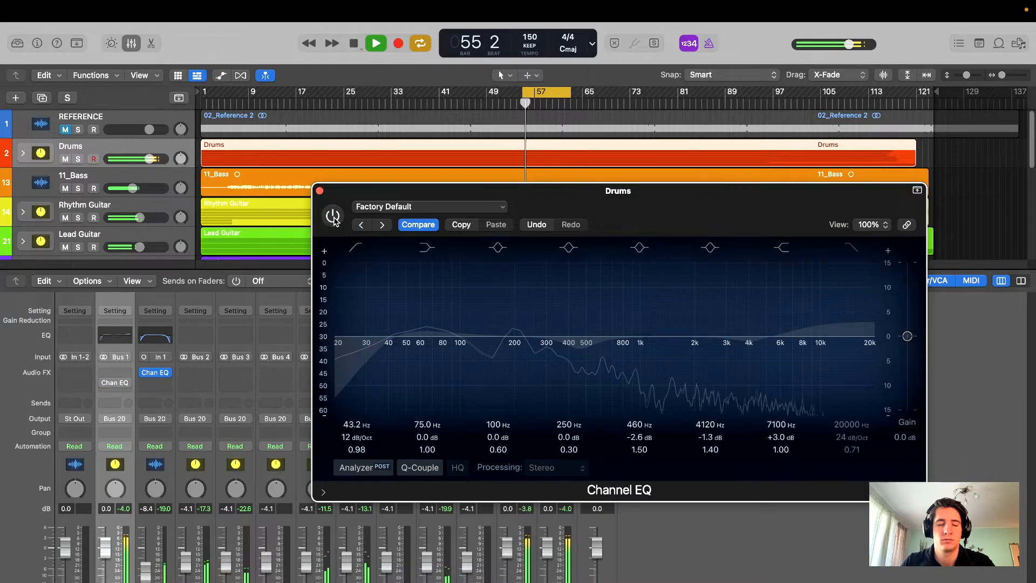
click(333, 216)
drag(641, 205, 586, 216)
key(space)
click(265, 200)
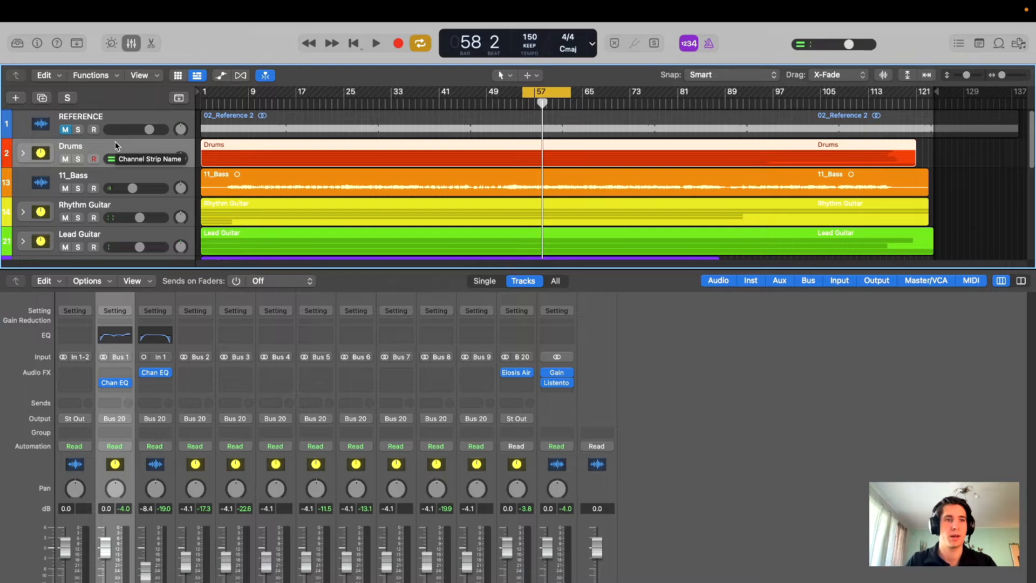
- Add a second Channel EQ to the 11_Bass track below its existing one, and raise the track's volume to +2.4 dB during playback
scroll(106, 181, down, 2)
scroll(105, 180, up, 2)
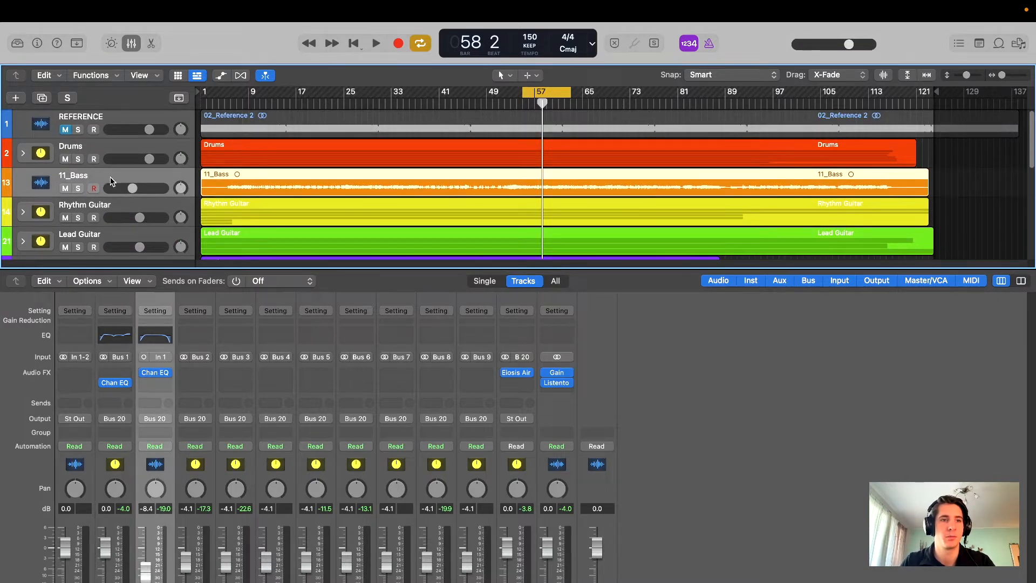
click(108, 182)
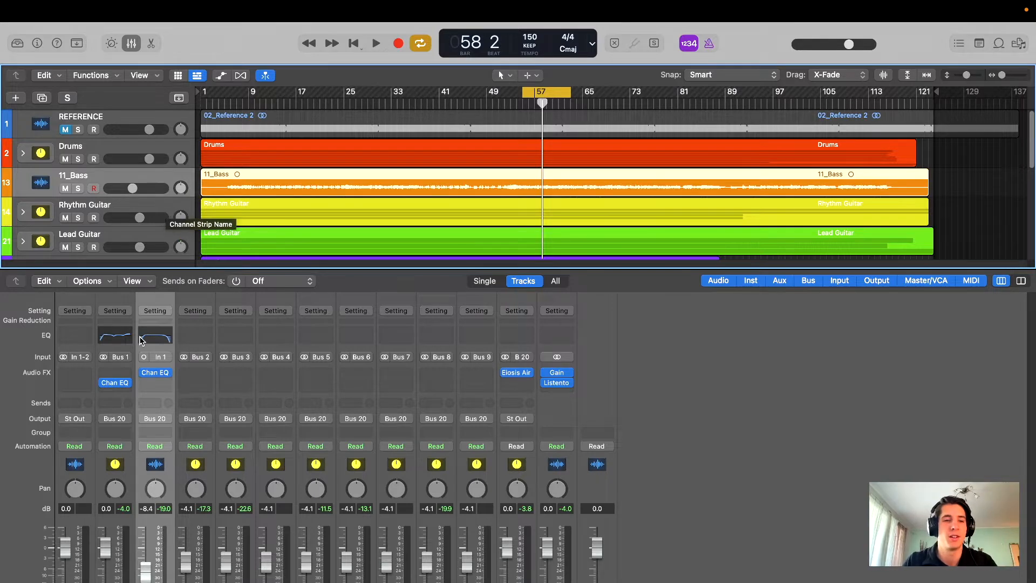
click(157, 384)
click(157, 383)
click(159, 384)
click(254, 414)
key(space)
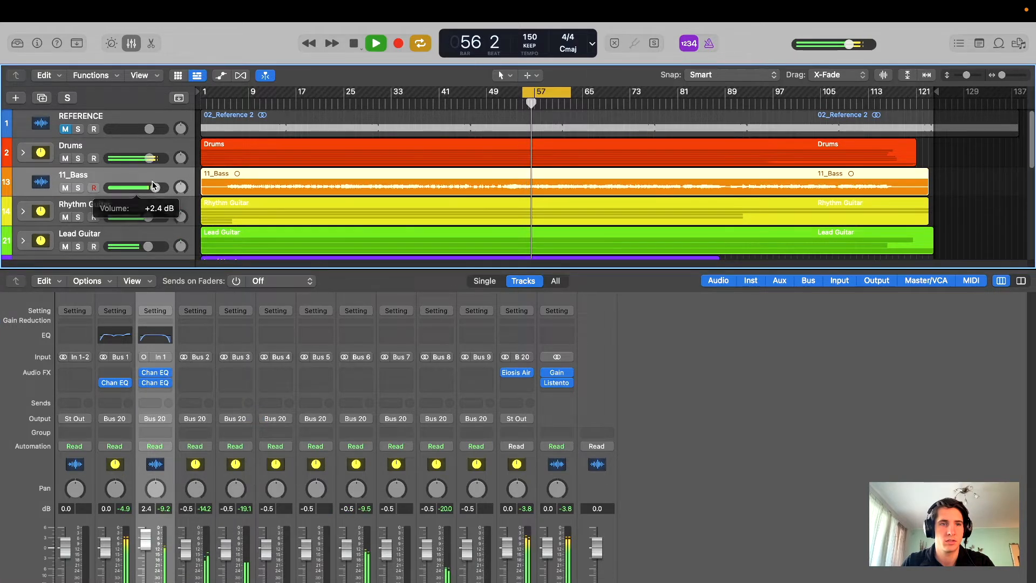
- In the second bass EQ, move the 1040 Hz bell to 384 Hz with Q 0.93 while auditioning the mix
click(155, 383)
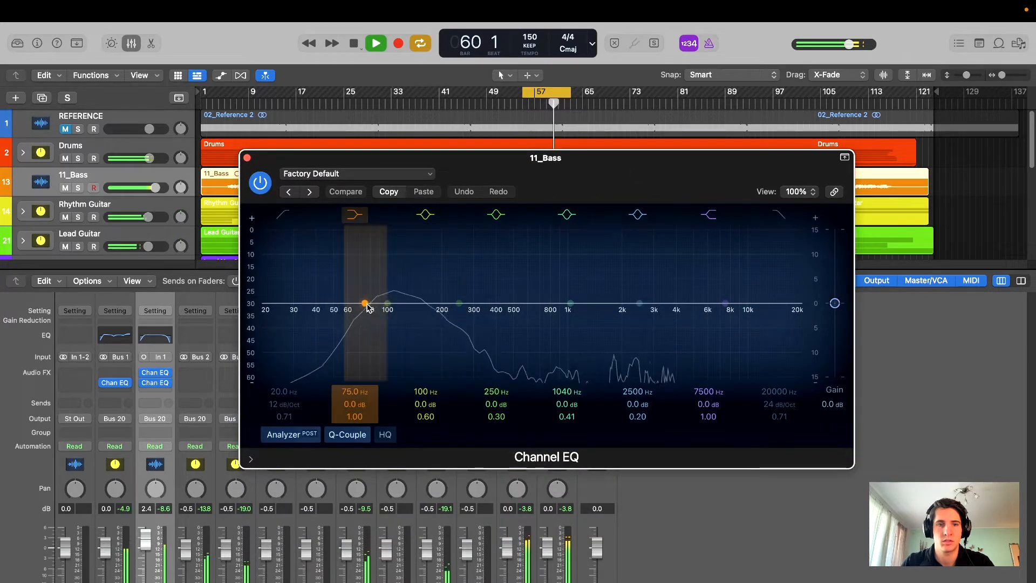
drag(570, 303, 502, 304)
key(space)
drag(607, 172, 527, 233)
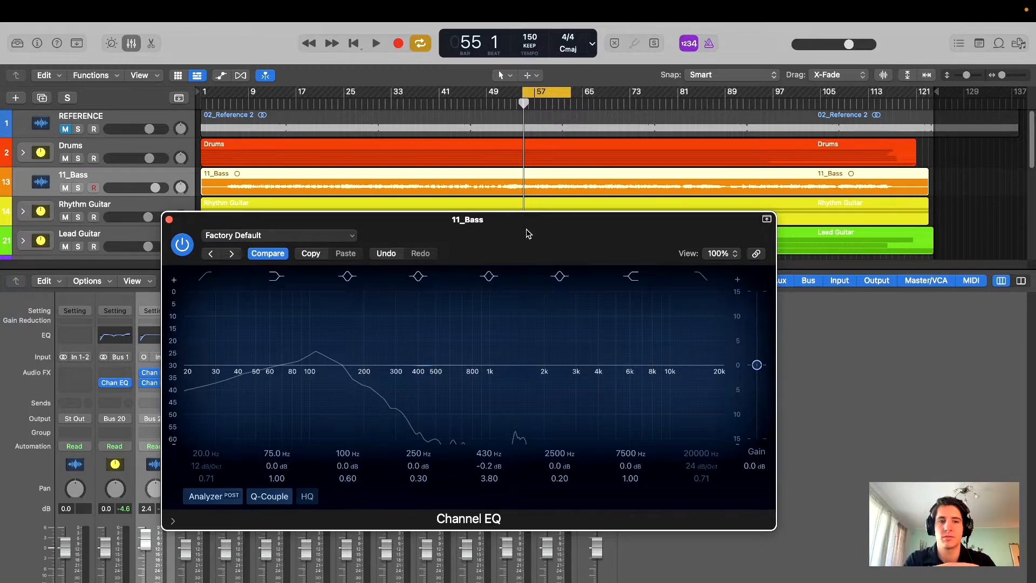
drag(526, 230, 547, 208)
key(space)
mouse_move(437, 337)
mouse_down()
mouse_move(435, 294)
mouse_move(442, 320)
mouse_move(433, 340)
mouse_up()
scroll(441, 318, down, 5)
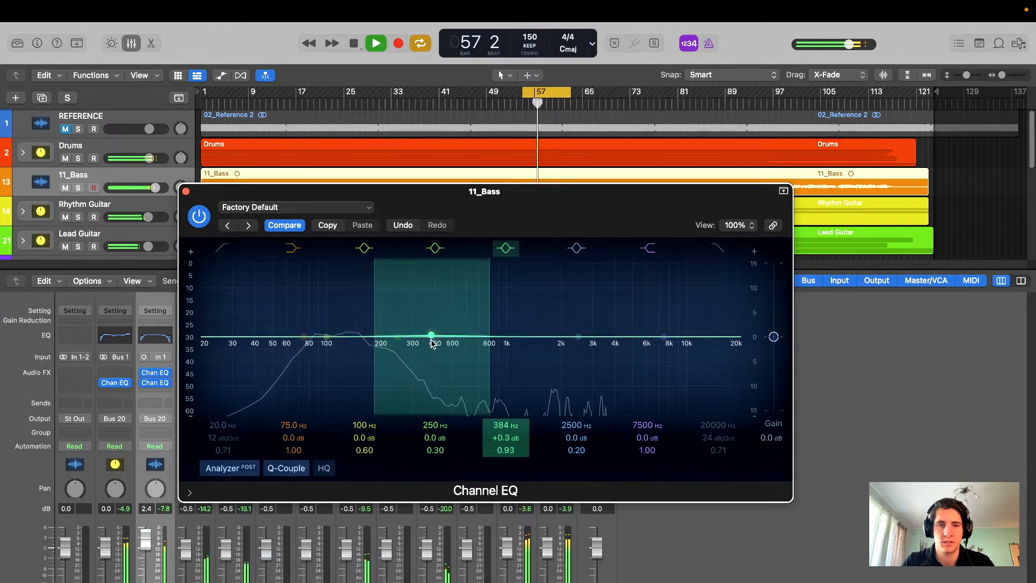
- Boost the bass EQ's 2500 Hz bell +5.3 dB at 2240 Hz with Q 1.30 and cut the low shelf -3.5 dB at 202 Hz
drag(576, 336, 569, 316)
scroll(553, 315, up, 5)
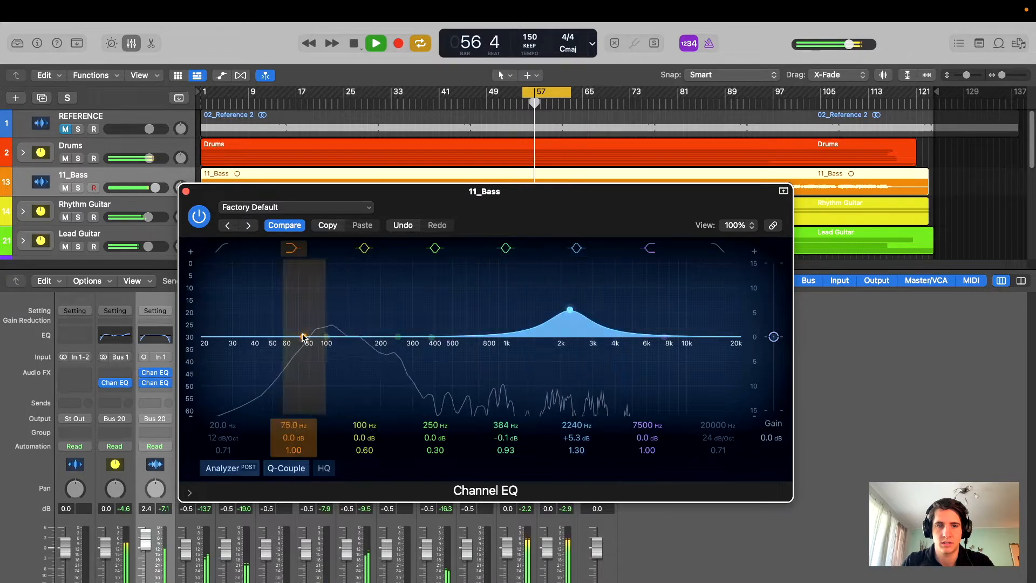
drag(300, 338, 381, 356)
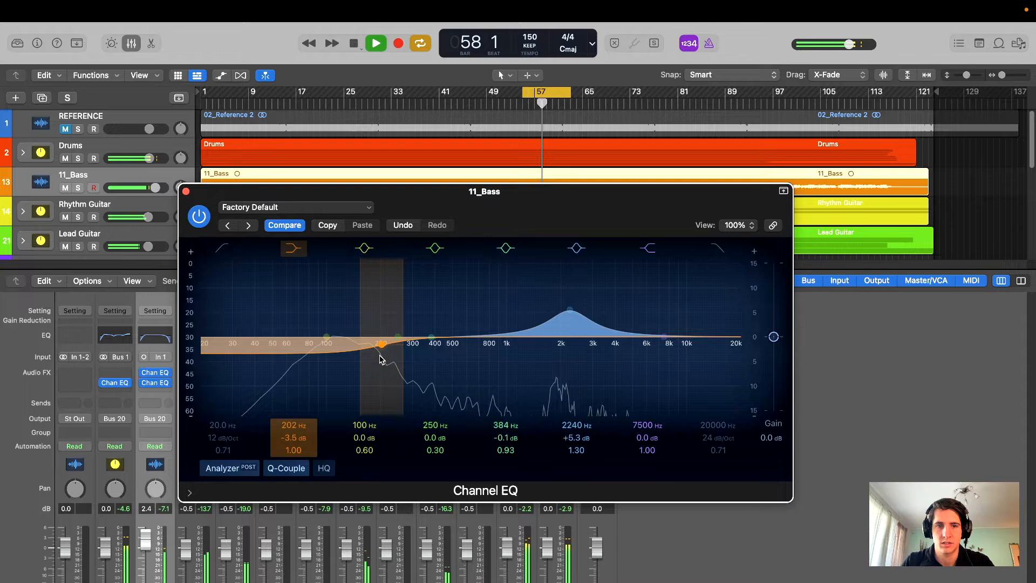
- Shape the bass EQ's low-mid bell to +2.5 dB at 294 Hz and the upper bell to +3.2 dB at 2000 Hz with Q 0.46
mouse_move(431, 337)
mouse_down()
mouse_move(410, 301)
mouse_move(450, 288)
mouse_move(461, 272)
mouse_move(451, 246)
mouse_move(412, 248)
mouse_move(421, 321)
mouse_up()
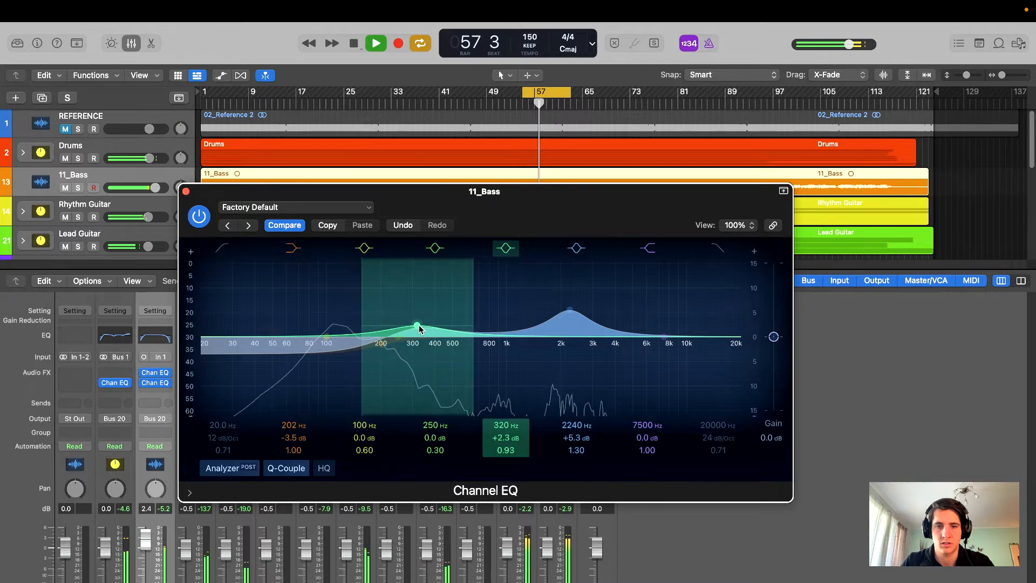
drag(419, 326, 412, 322)
mouse_move(570, 311)
mouse_down()
mouse_move(557, 250)
mouse_move(606, 247)
mouse_move(572, 248)
mouse_move(565, 325)
mouse_up()
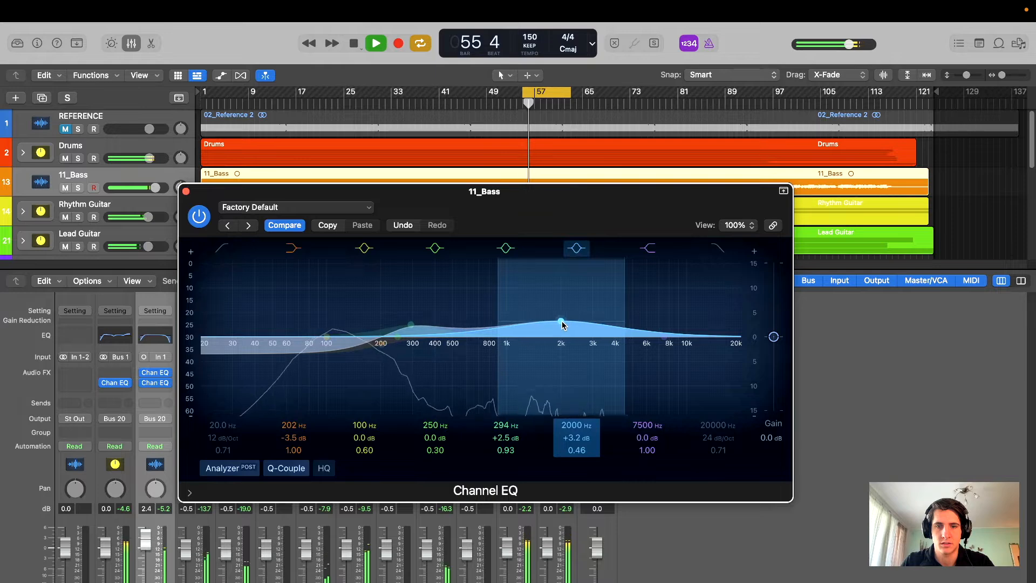
- Compare the bass with the new EQ off and on, close it, and set the 11_Bass volume to +2.3 dB
drag(606, 226, 614, 214)
click(211, 217)
click(211, 217)
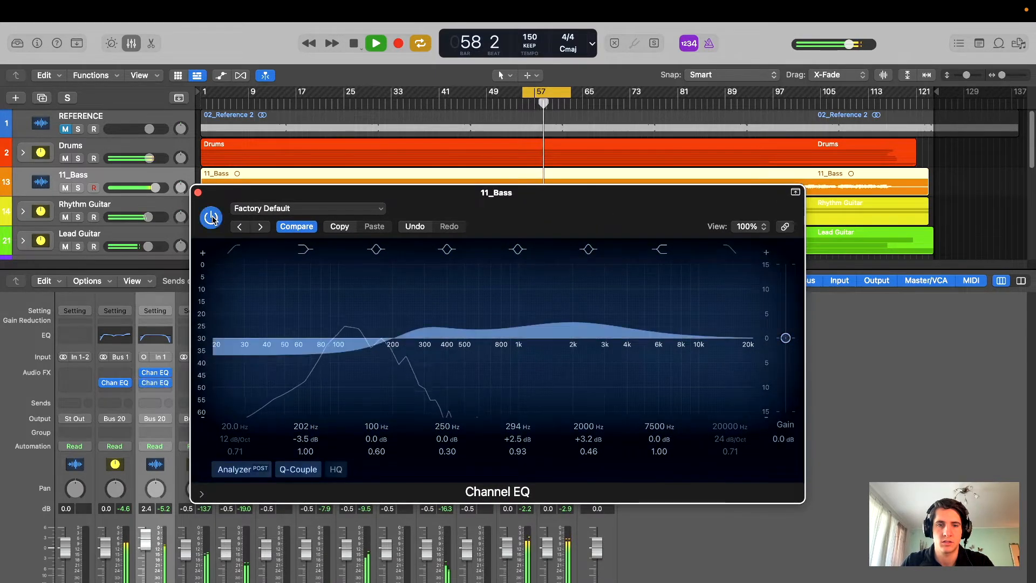
drag(256, 198, 317, 176)
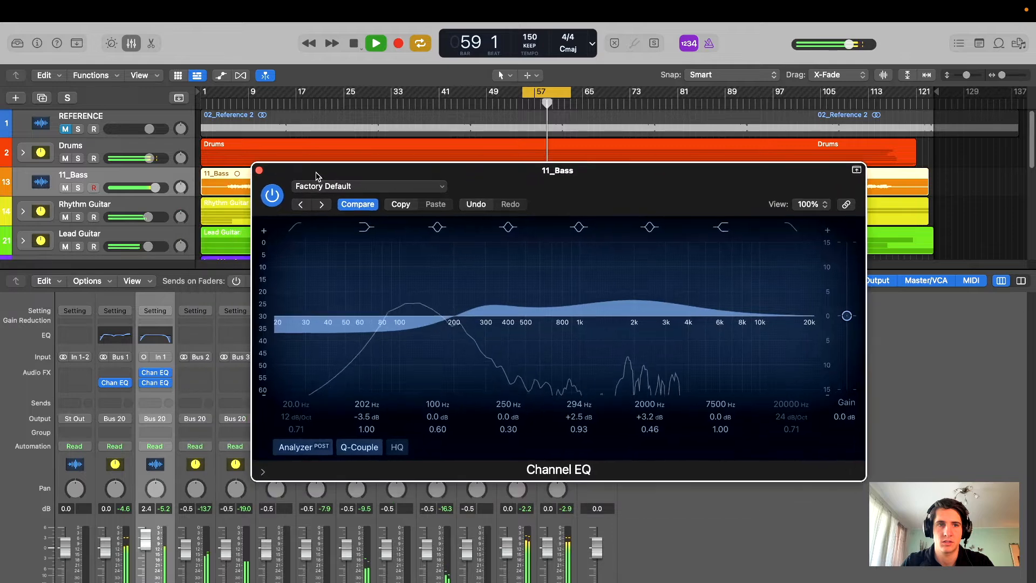
click(259, 171)
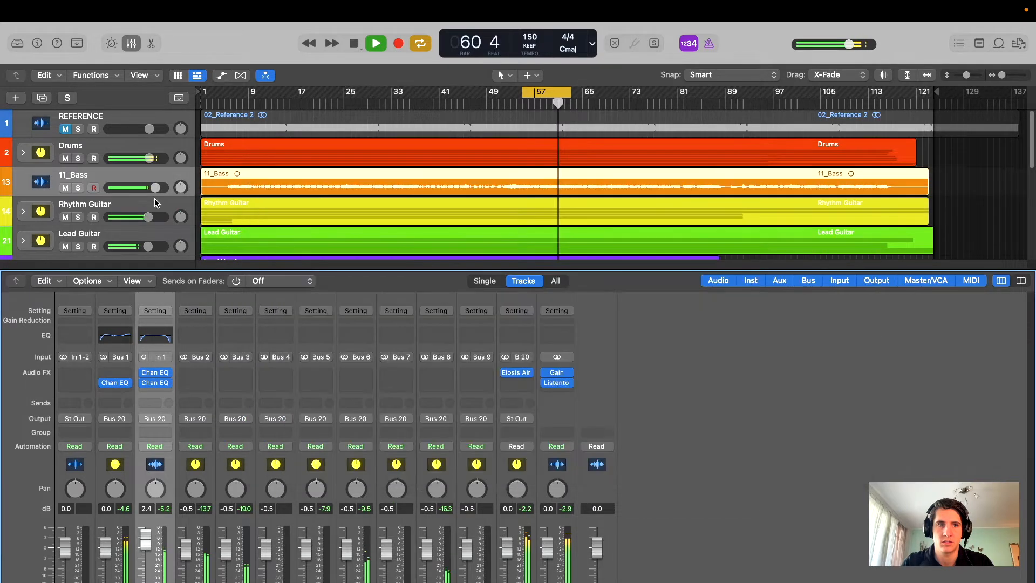
drag(155, 188, 152, 187)
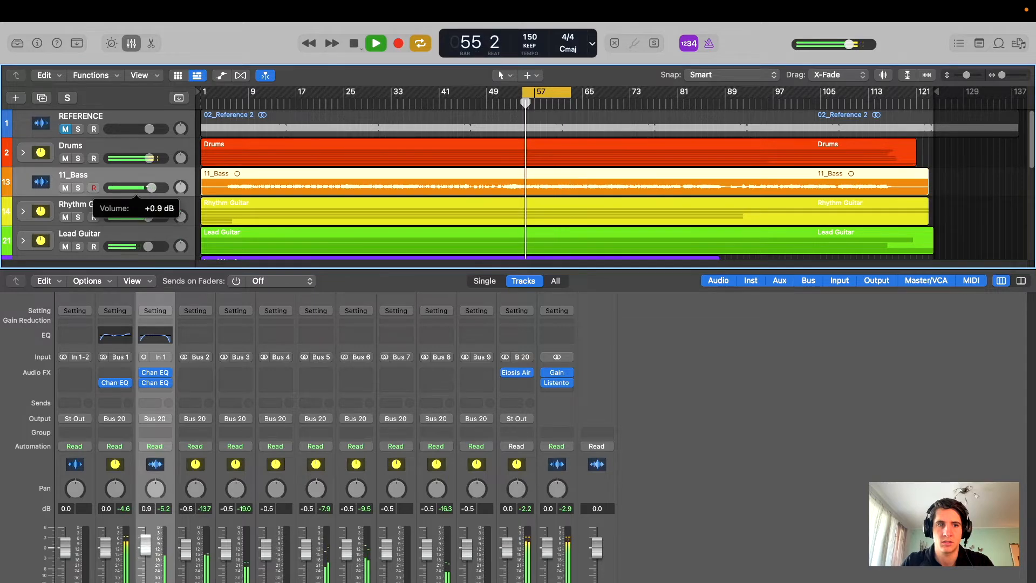
- Reopen the second bass EQ, repeatedly compare it bypassed and active during playback, and close it while enabled
click(145, 384)
click(273, 197)
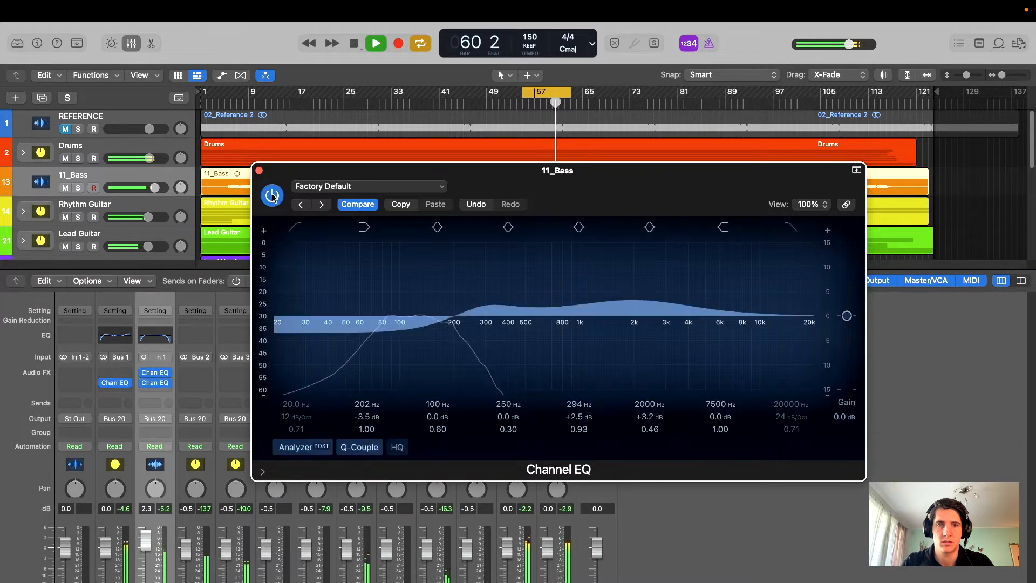
click(273, 196)
click(273, 196)
click(273, 196)
click(273, 197)
click(273, 196)
click(273, 196)
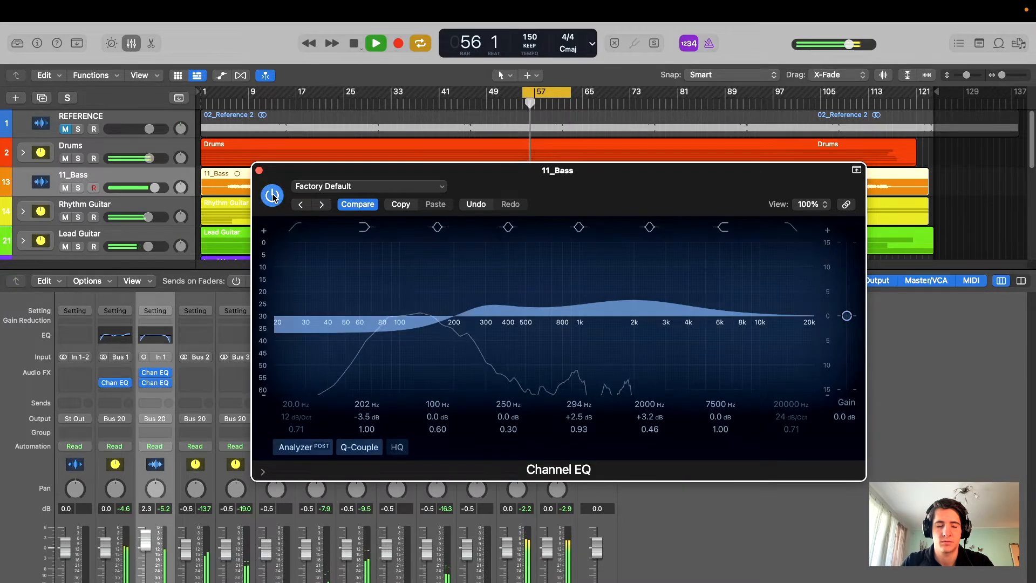
click(273, 196)
click(273, 197)
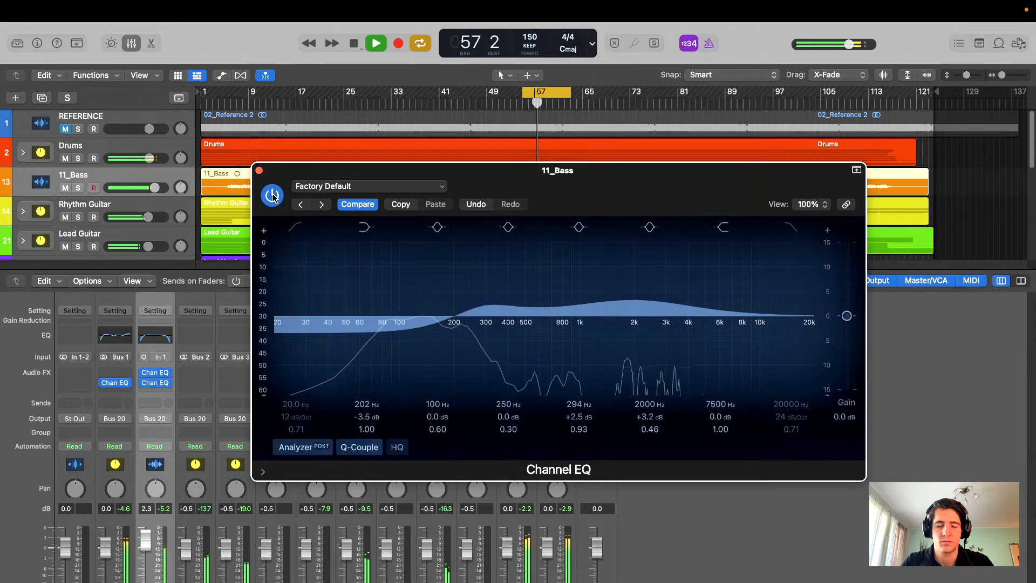
click(273, 196)
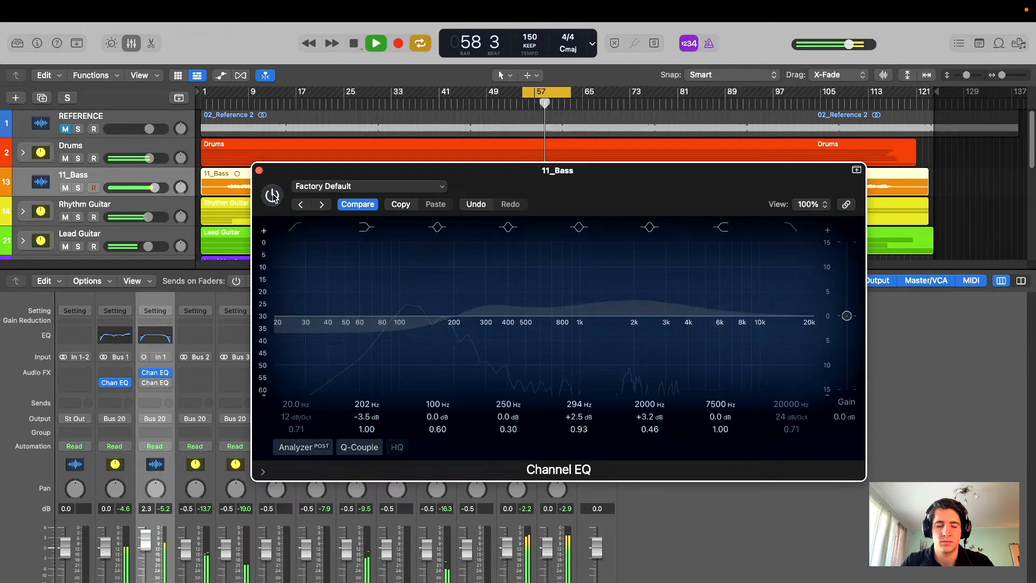
click(272, 196)
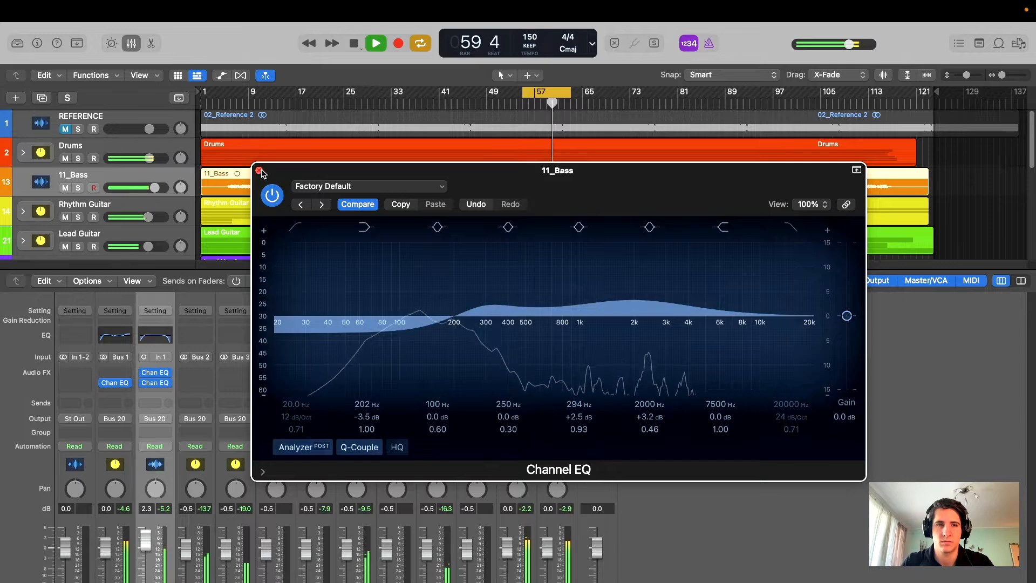
click(259, 170)
- With playback stopped, lower the 11_Bass volume to -4.4 dB, and hide the mixer with cycle mode turned off
click(153, 178)
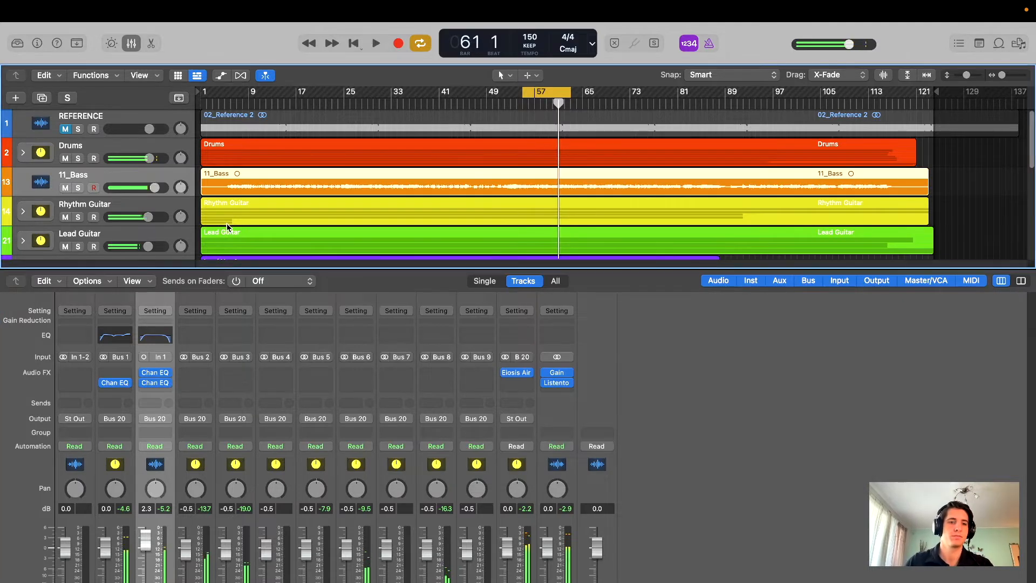
drag(147, 543, 146, 552)
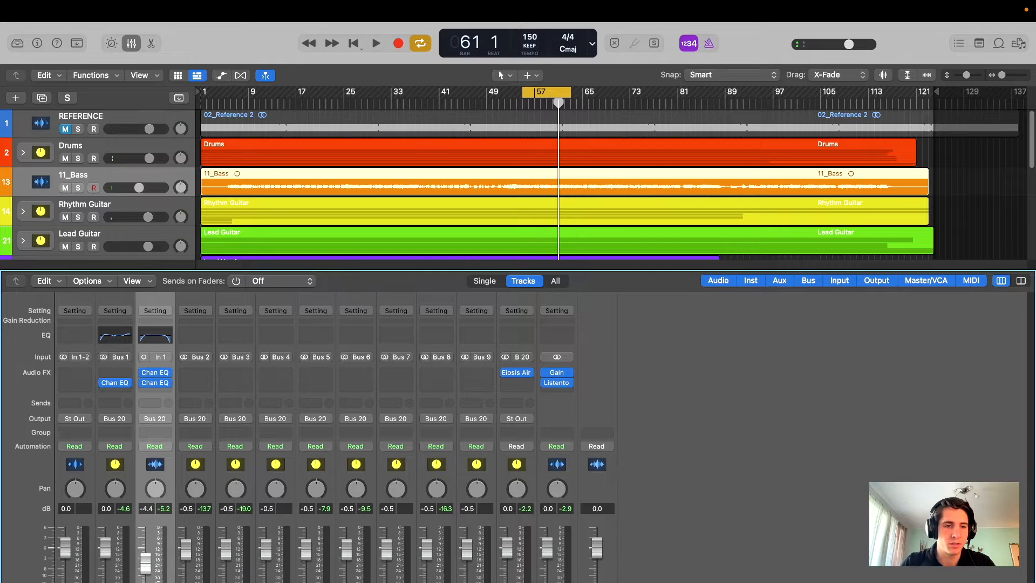
key(x)
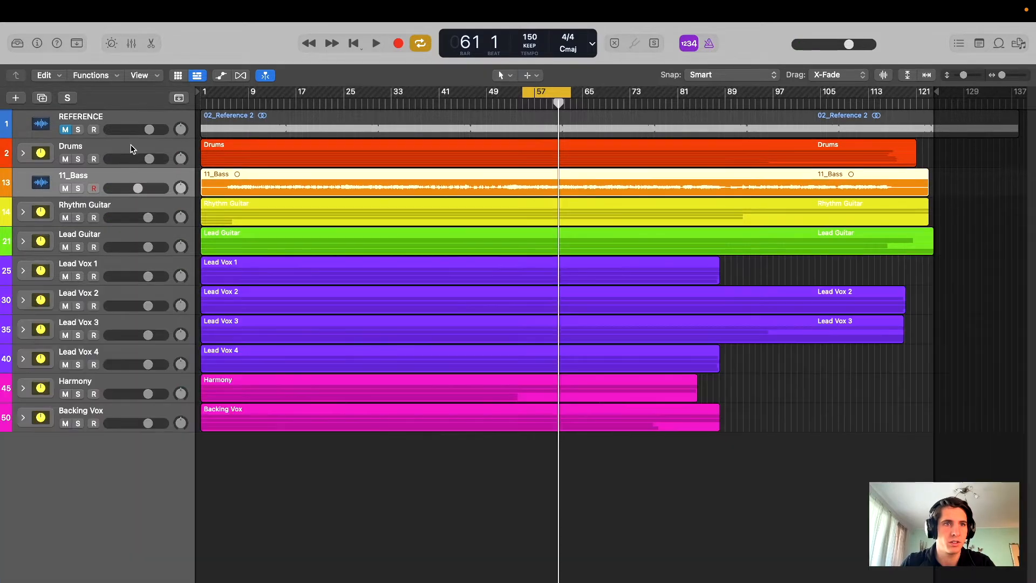
click(792, 268)
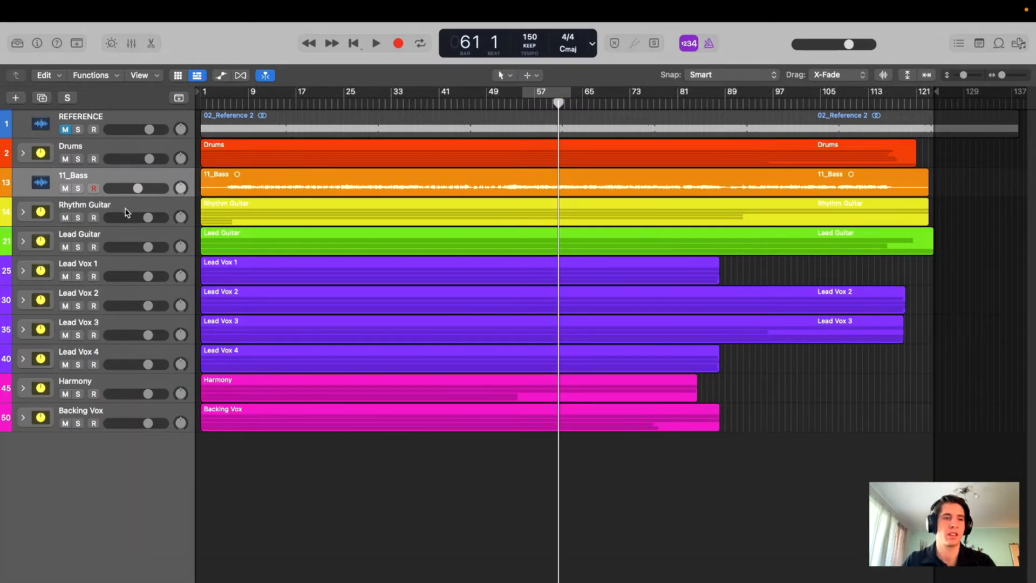
- Select the Rhythm Guitar stack, briefly solo it, and raise its volume to +3.5 dB during full-mix playback
click(119, 176)
click(135, 212)
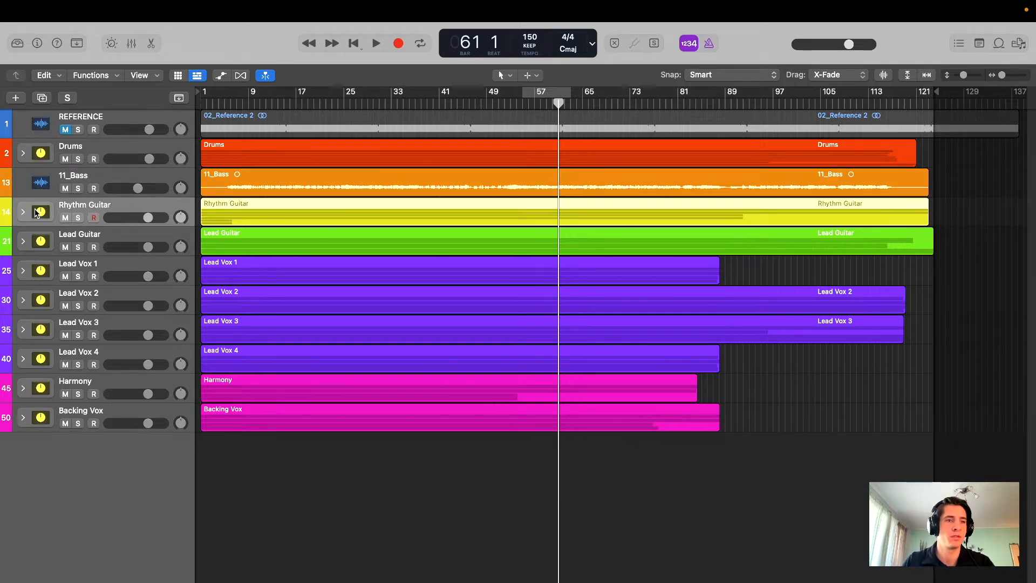
click(23, 211)
click(23, 214)
key(s)
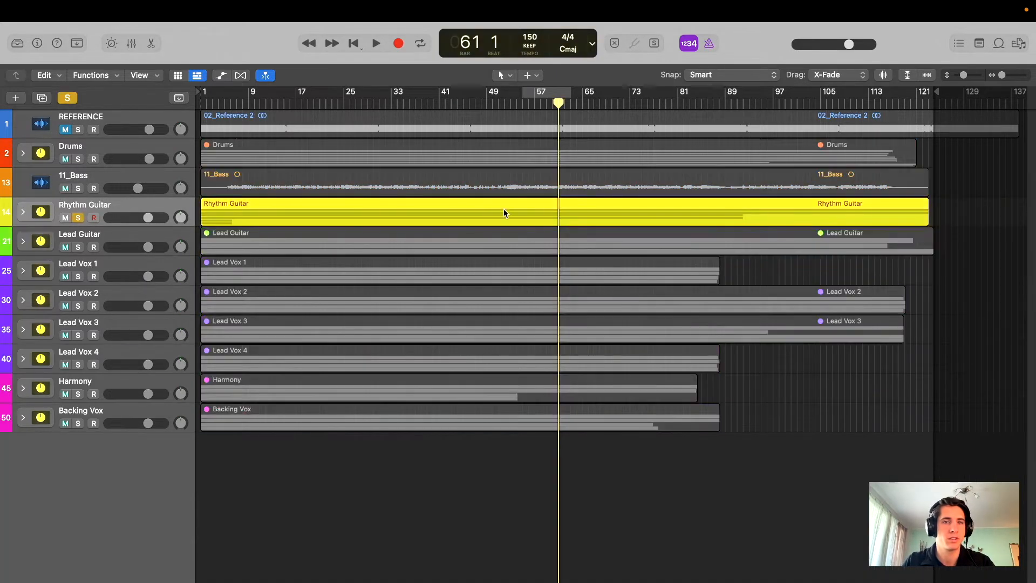
key(s)
key(space)
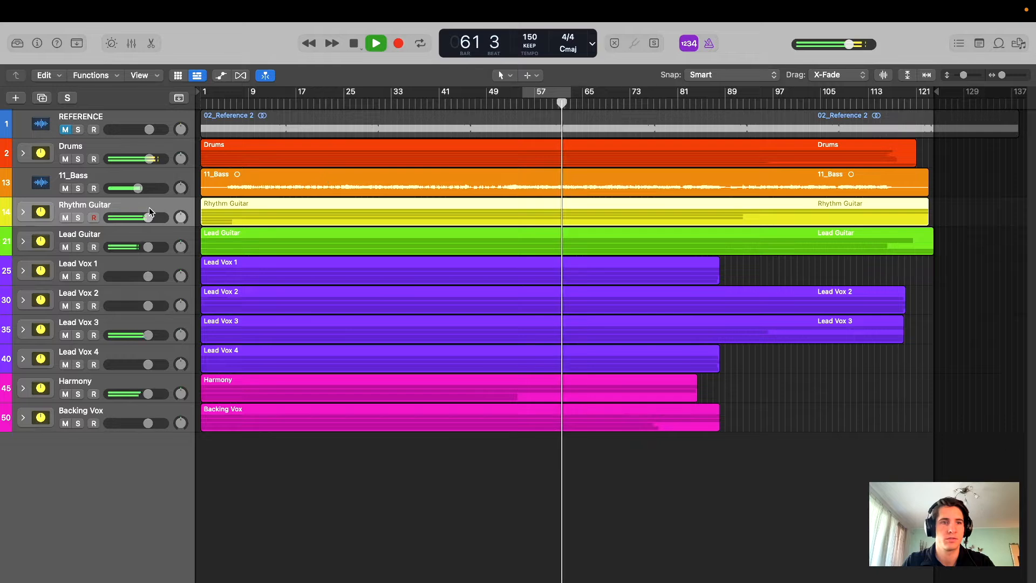
drag(147, 217, 155, 217)
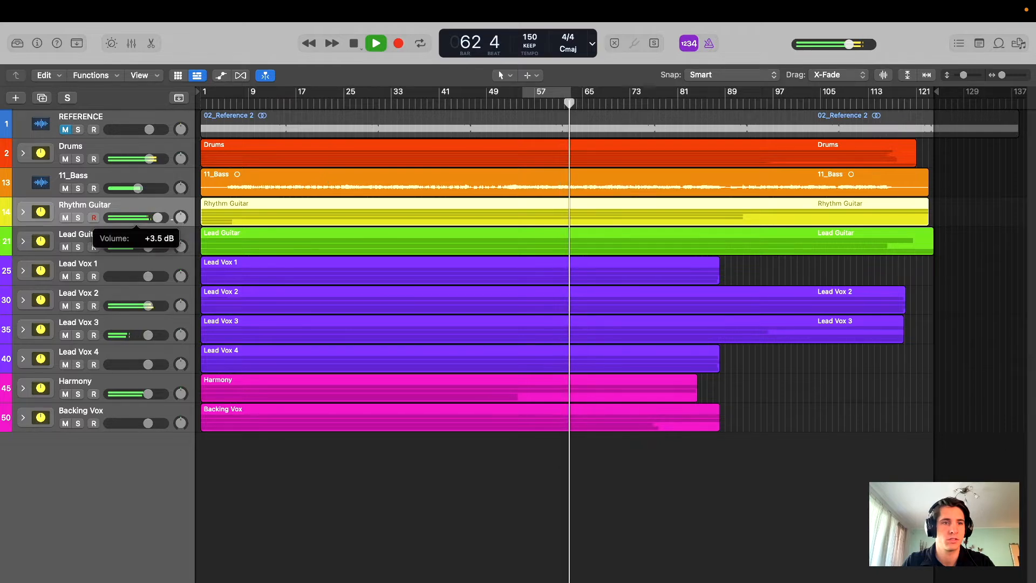
- Show the mixer and insert a Channel EQ on the Rhythm Guitar channel
key(x)
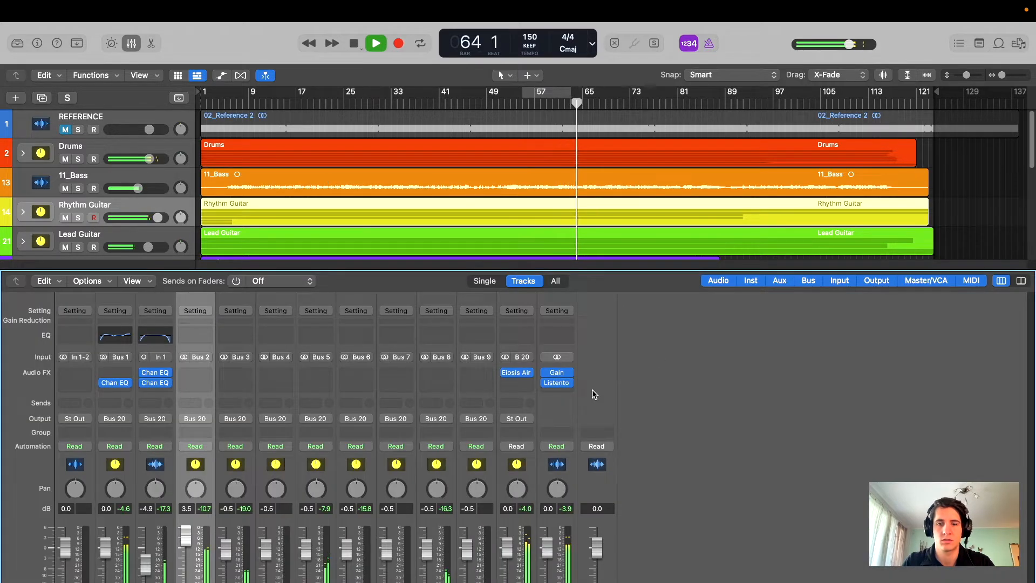
click(194, 383)
mouse_move(221, 409)
click(297, 409)
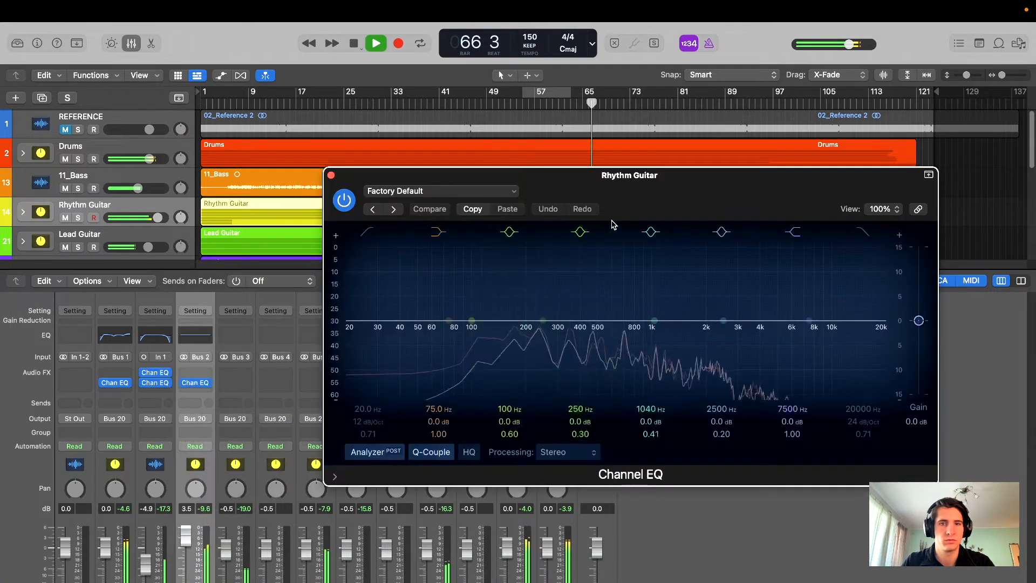
- Enable a 12 dB/Oct low cut at 69 Hz with Q 0.75 and nudge the 1040 Hz bell to -0.1 dB at 1070 Hz
drag(701, 188, 626, 202)
click(294, 246)
drag(293, 344, 370, 348)
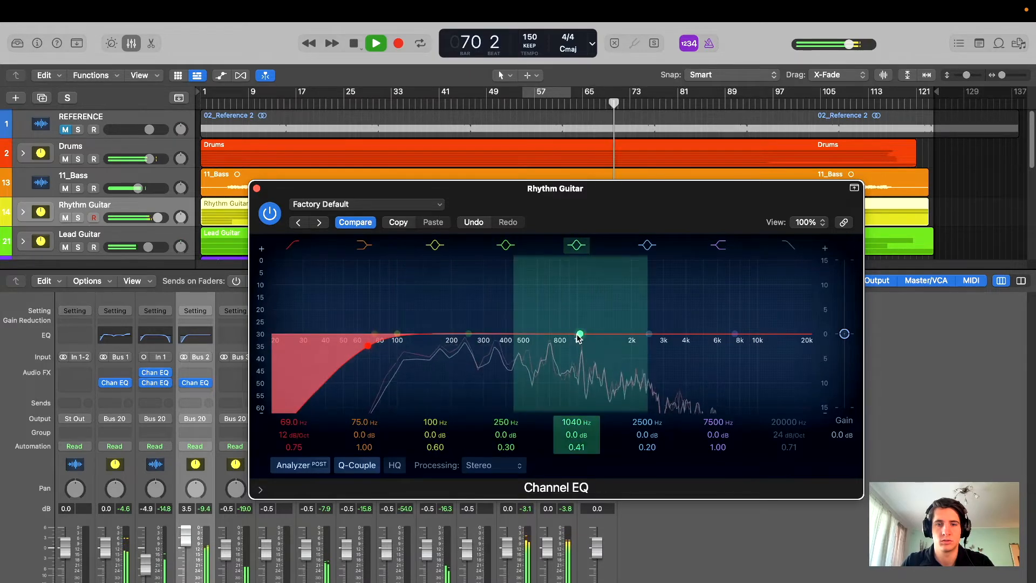
drag(579, 336, 581, 336)
- Turn on cycle playback around bar 57 and raise the Rhythm Guitar volume to +4.9 dB
drag(618, 218, 573, 323)
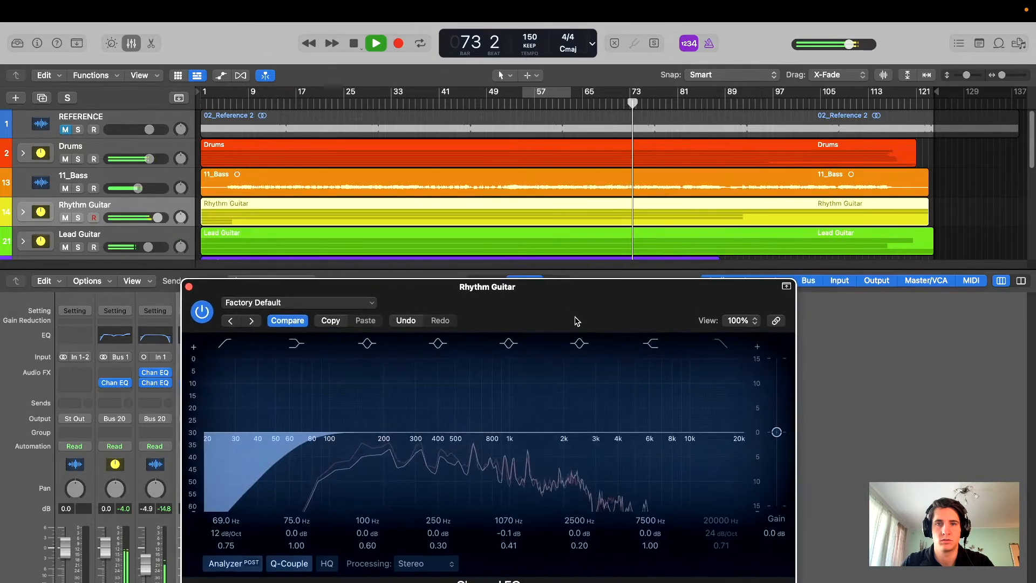
click(535, 96)
drag(577, 289, 586, 227)
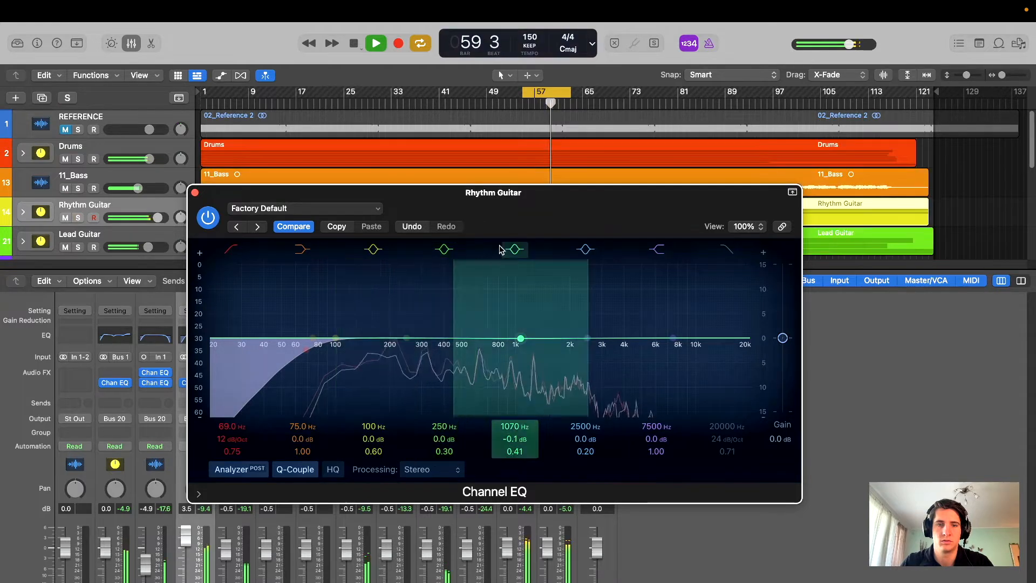
drag(528, 227, 608, 295)
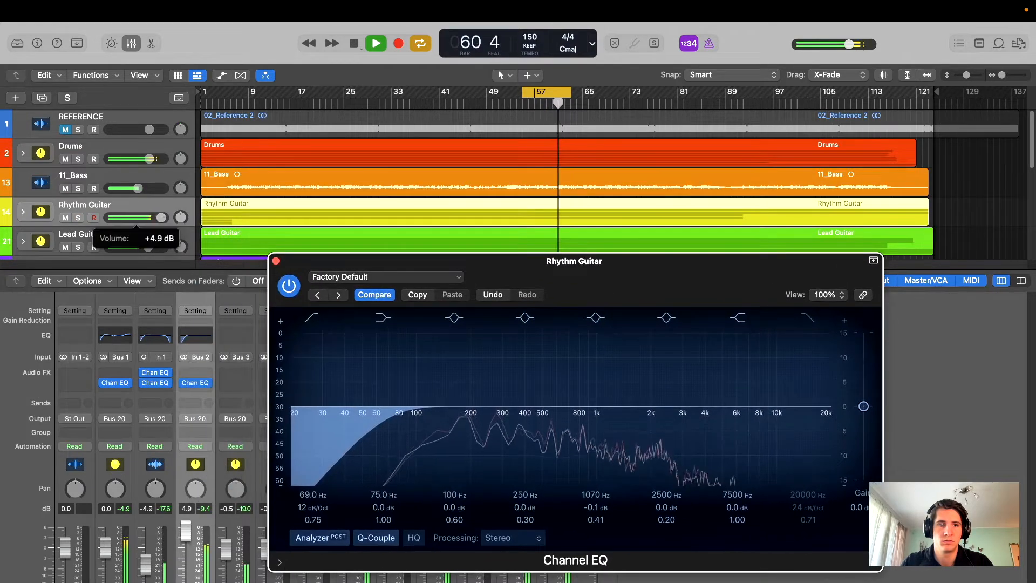
drag(577, 265, 523, 166)
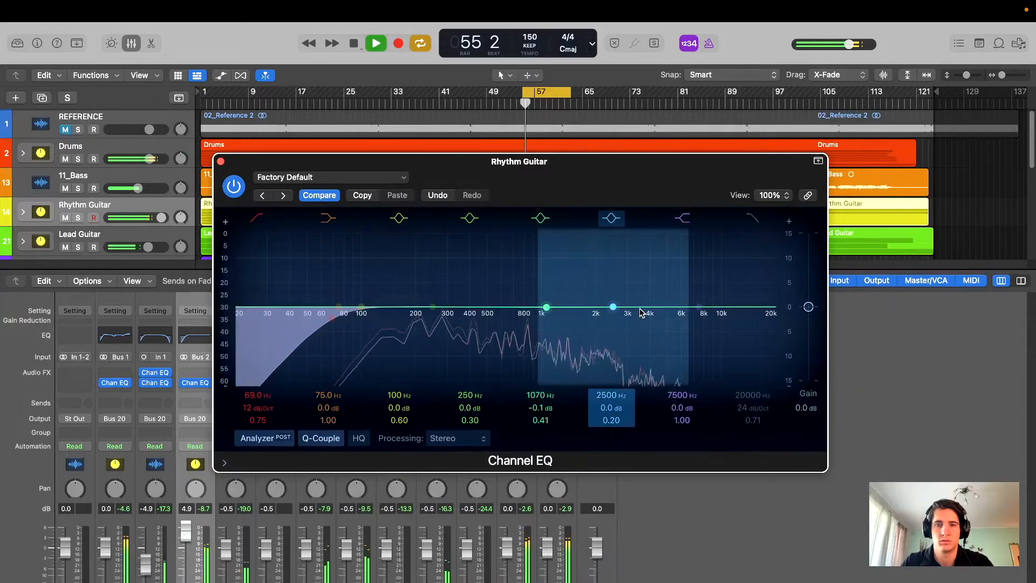
- Set the Rhythm Guitar EQ's upper bell to +1.9 dB at 3420 Hz, Q 0.46, and its low-mid bell to -1.6 dB at 197 Hz, Q 0.93
drag(613, 307, 638, 297)
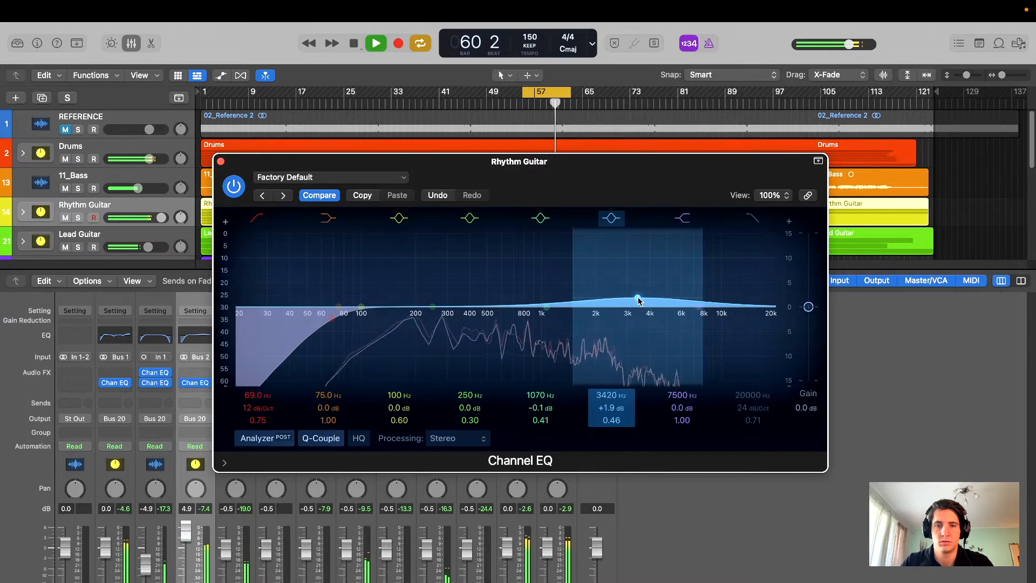
drag(469, 306, 415, 322)
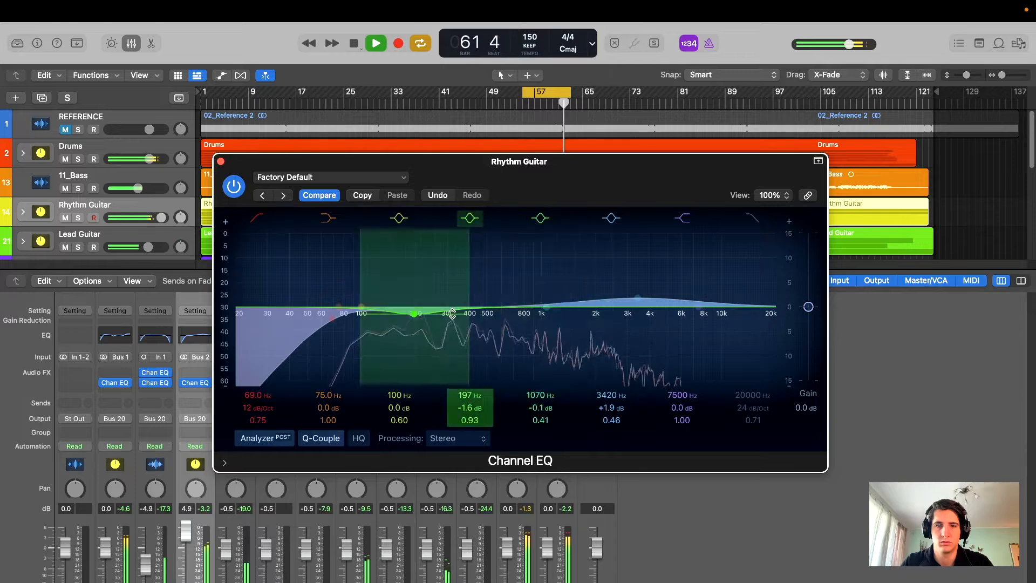
- Move the mid bell to 645 Hz at 0.0 dB, Q 0.98, and adjust the upper bell to +1.3 dB at 2700 Hz, Q 0.54
drag(542, 305, 506, 305)
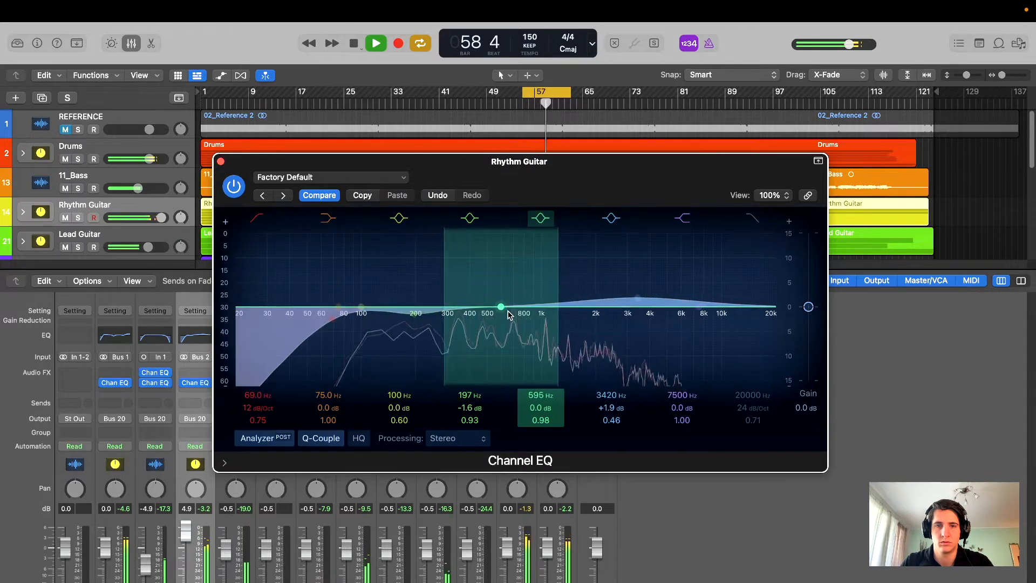
drag(511, 333, 514, 318)
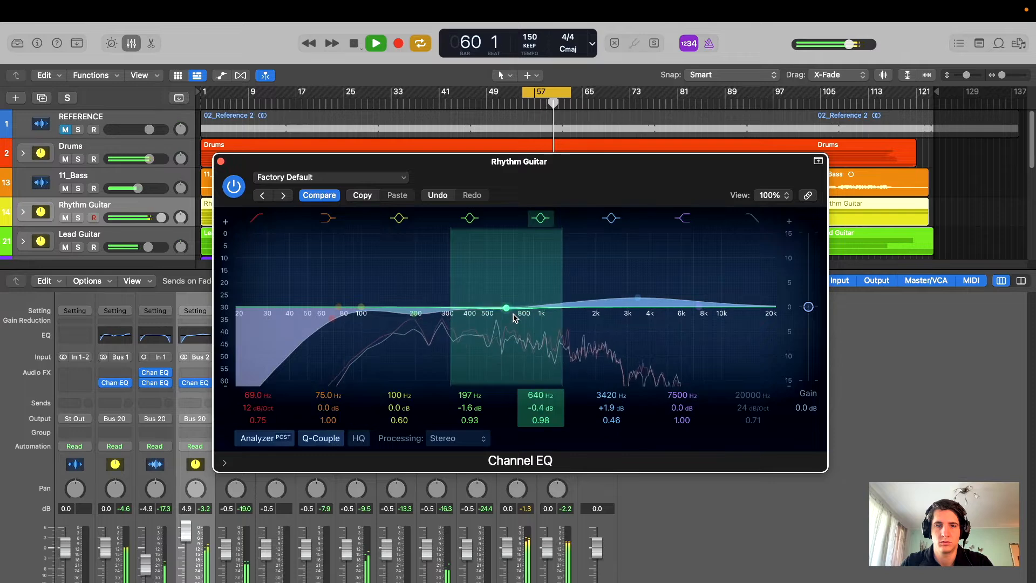
mouse_move(634, 302)
mouse_down()
mouse_move(626, 277)
mouse_move(620, 297)
mouse_move(604, 299)
mouse_move(620, 303)
mouse_up()
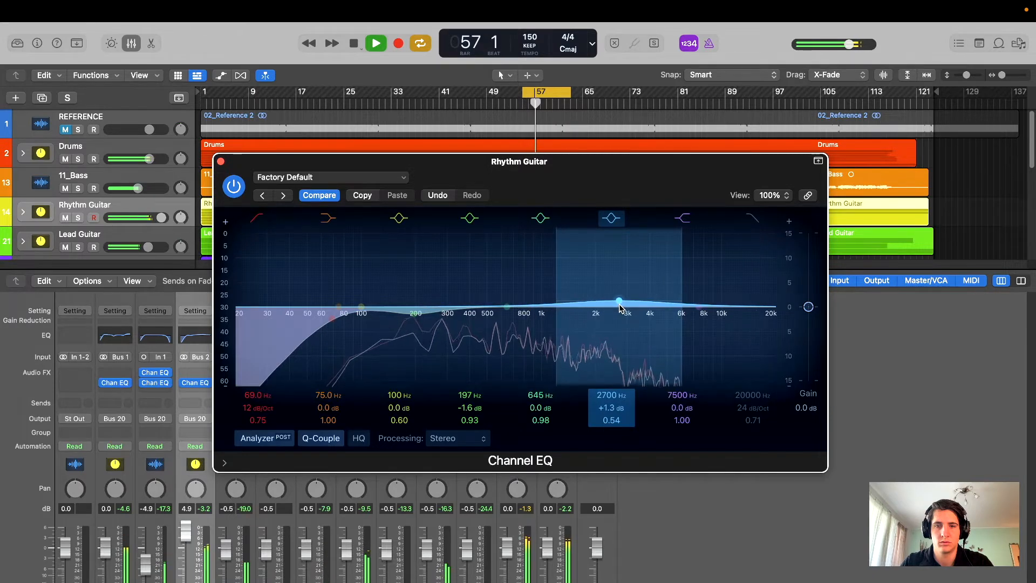
drag(586, 163, 577, 165)
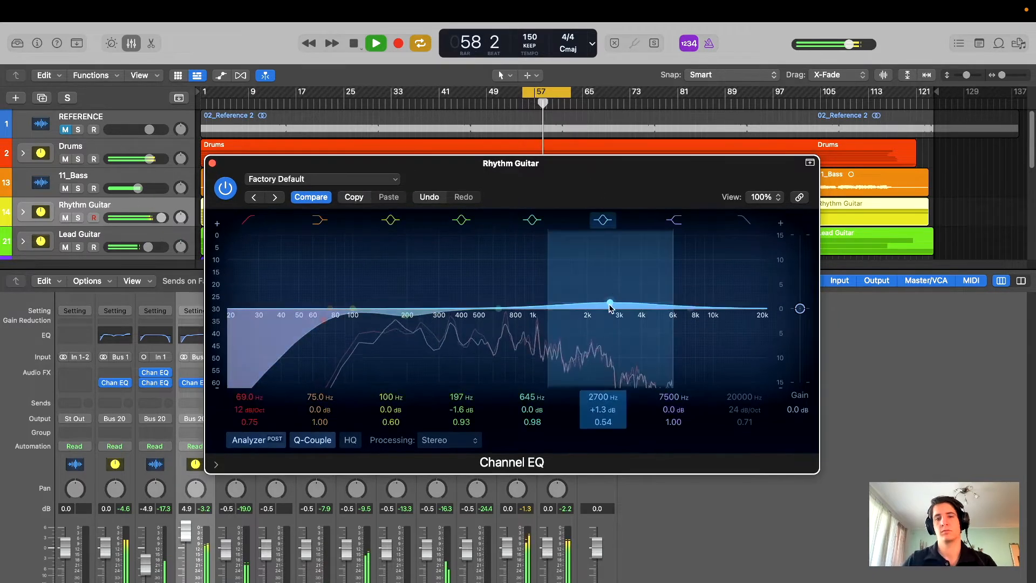
- Compare the Rhythm Guitar EQ bypassed and active during playback, leaving it enabled
click(234, 192)
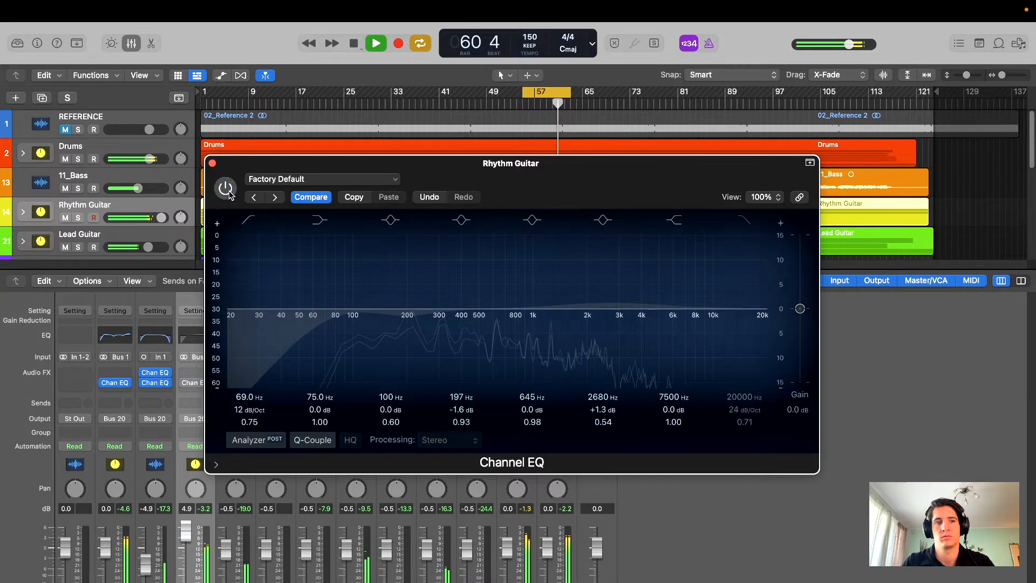
click(226, 188)
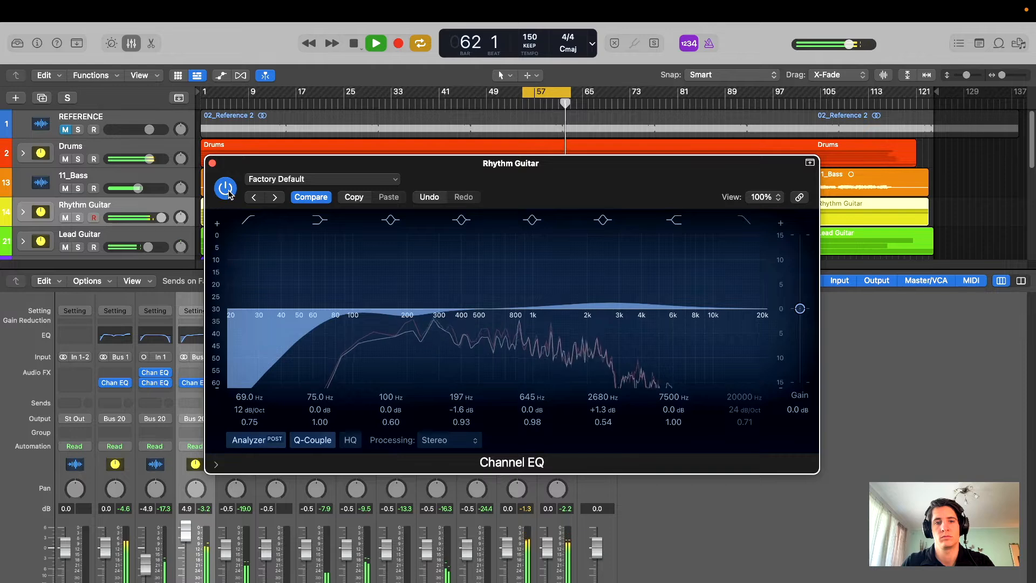
click(226, 187)
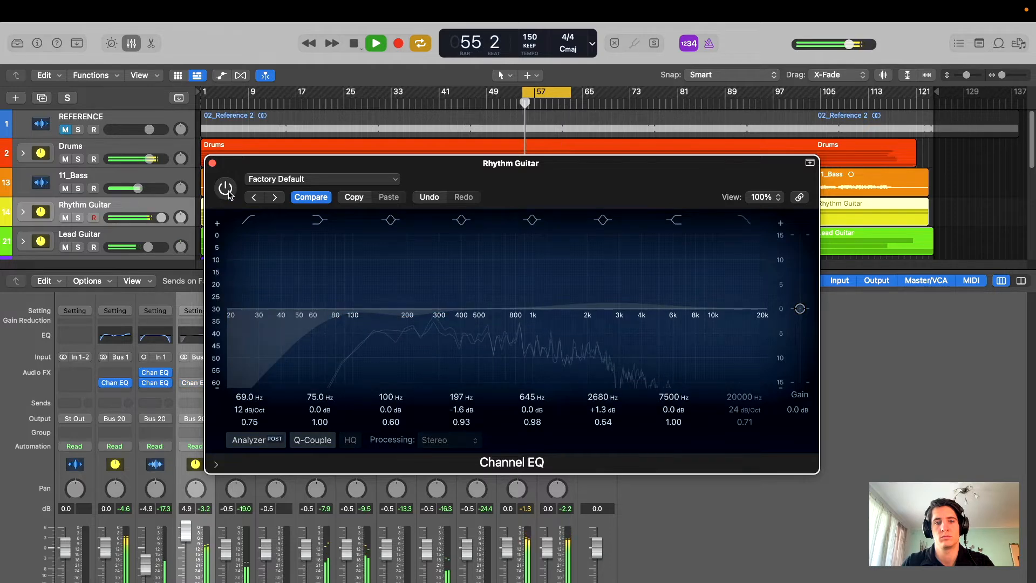
click(229, 194)
- Refine the bells to +1.1 dB at 2640 Hz, -1.6 dB at 190 Hz, and +0.9 dB at 1360 Hz with Q 0.54
drag(610, 303, 608, 305)
drag(407, 317, 405, 316)
drag(496, 308, 553, 307)
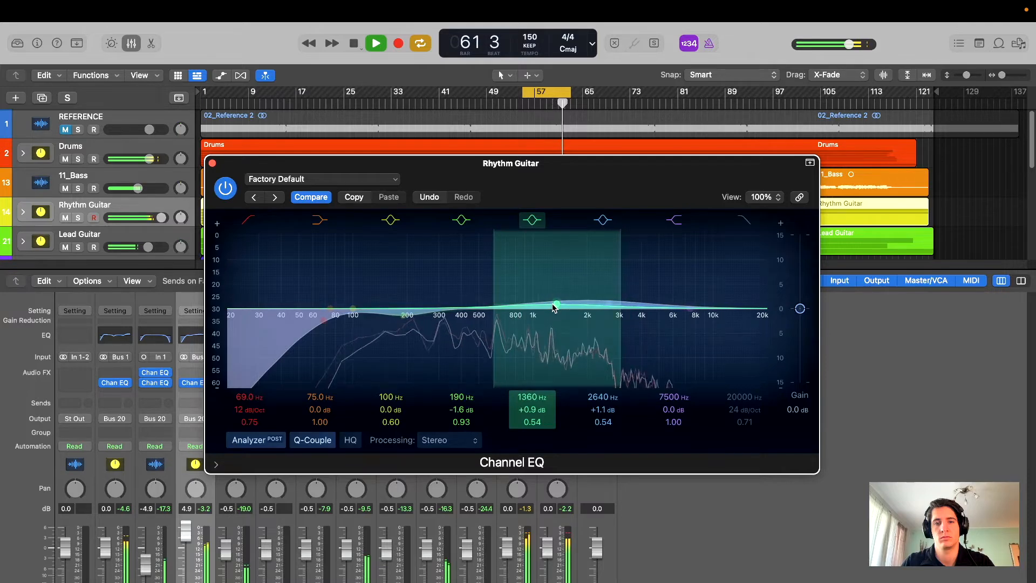
- Disable the 2640 Hz bell, and set the mid bell to +0.8 dB at 745 Hz and the low-mid bell to -2.5 dB at 199 Hz
click(602, 220)
drag(556, 304, 510, 300)
drag(594, 192, 632, 181)
key(s)
key(s)
drag(409, 314, 413, 320)
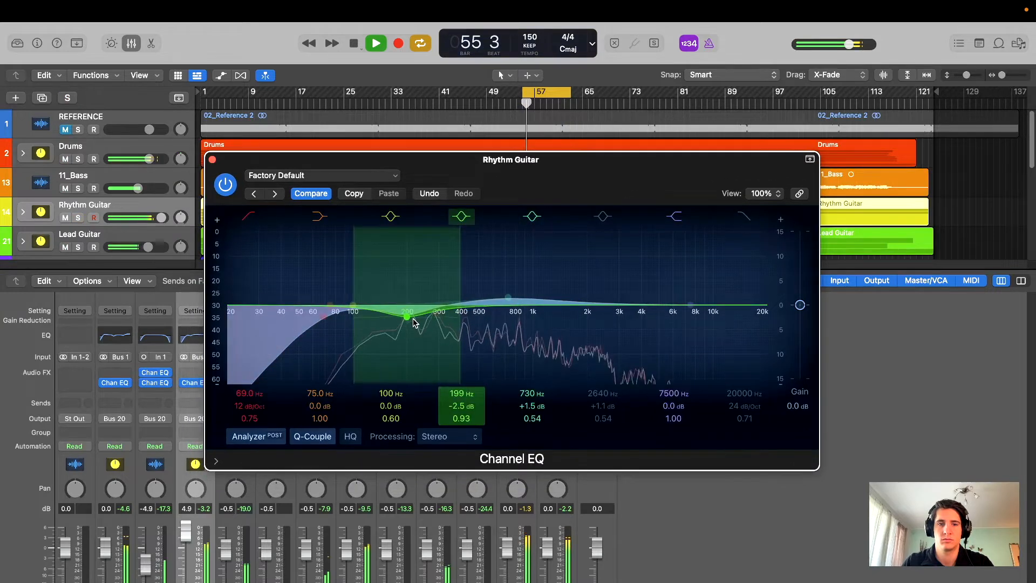
drag(508, 297, 514, 301)
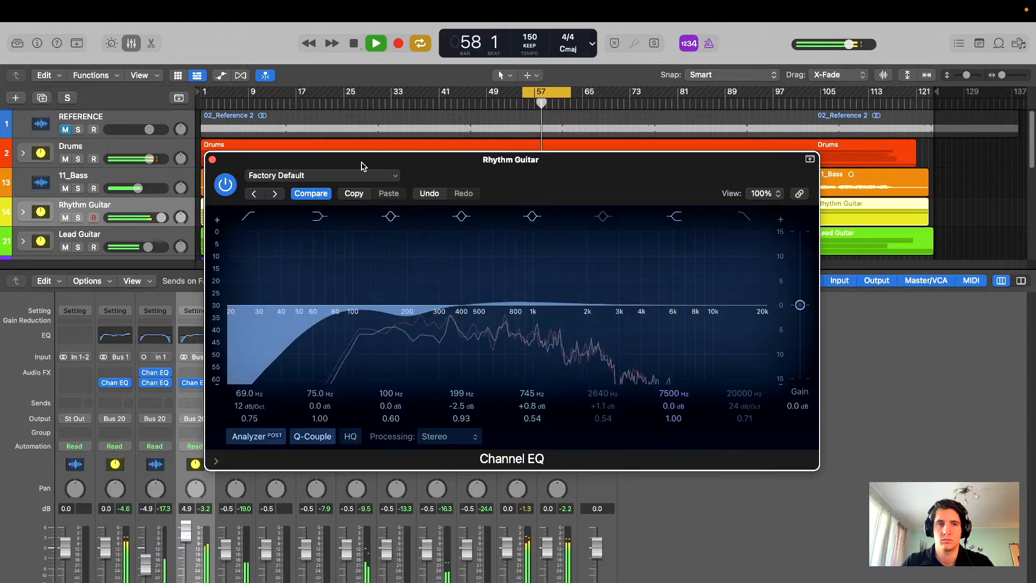
- Close the Rhythm Guitar EQ and stop playback
drag(366, 165, 385, 140)
drag(254, 145, 268, 149)
click(246, 137)
key(space)
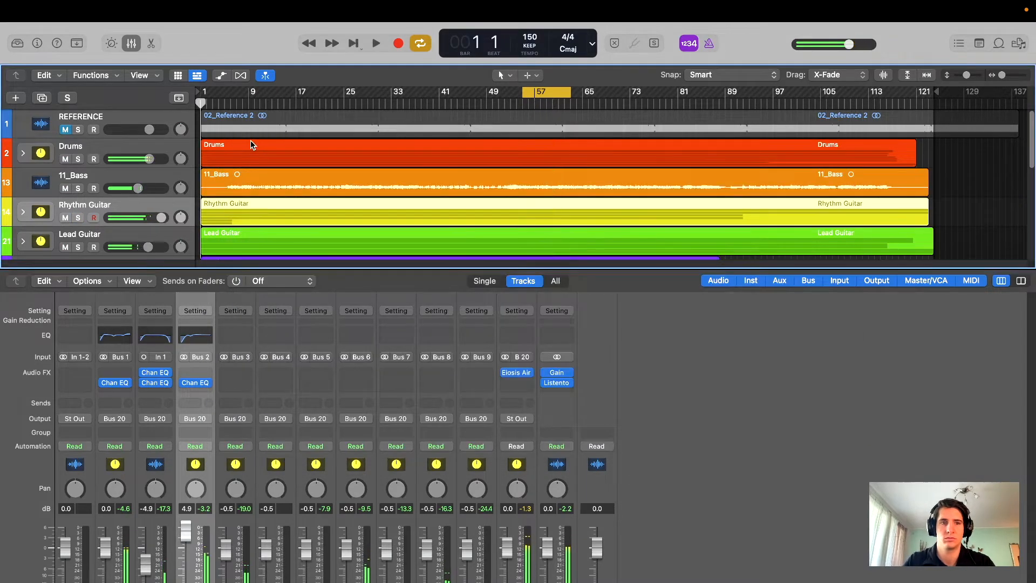
- Reopen the Rhythm Guitar EQ, review its low cut, low-mid cut and mid boost, and close it
scroll(107, 193, down, 2)
click(108, 193)
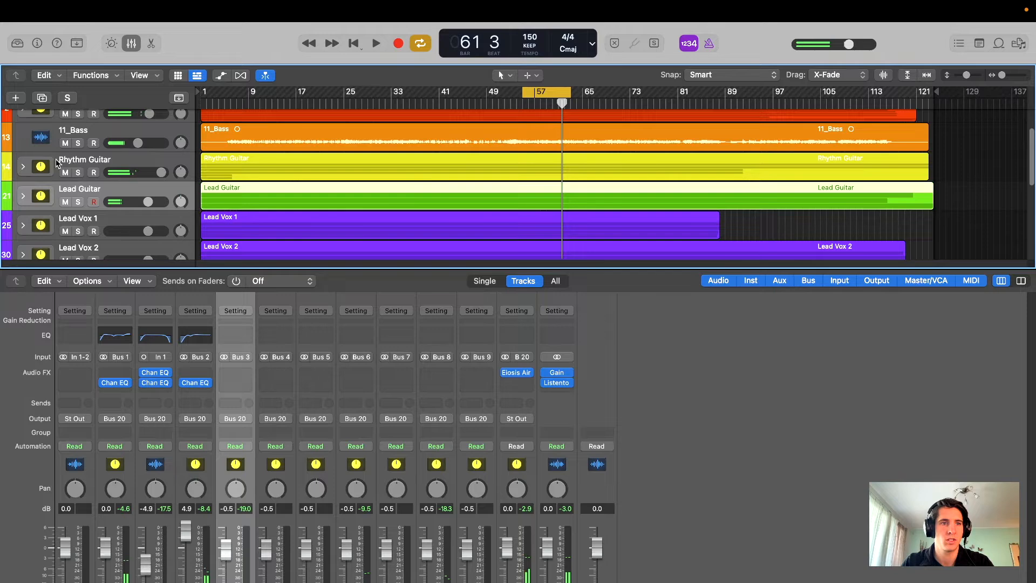
click(119, 161)
click(195, 382)
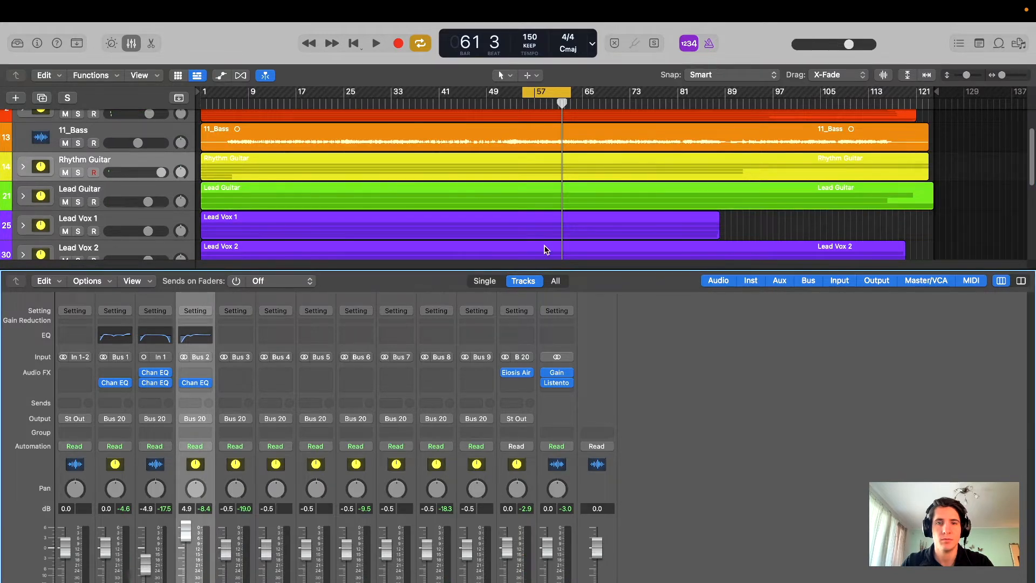
click(196, 383)
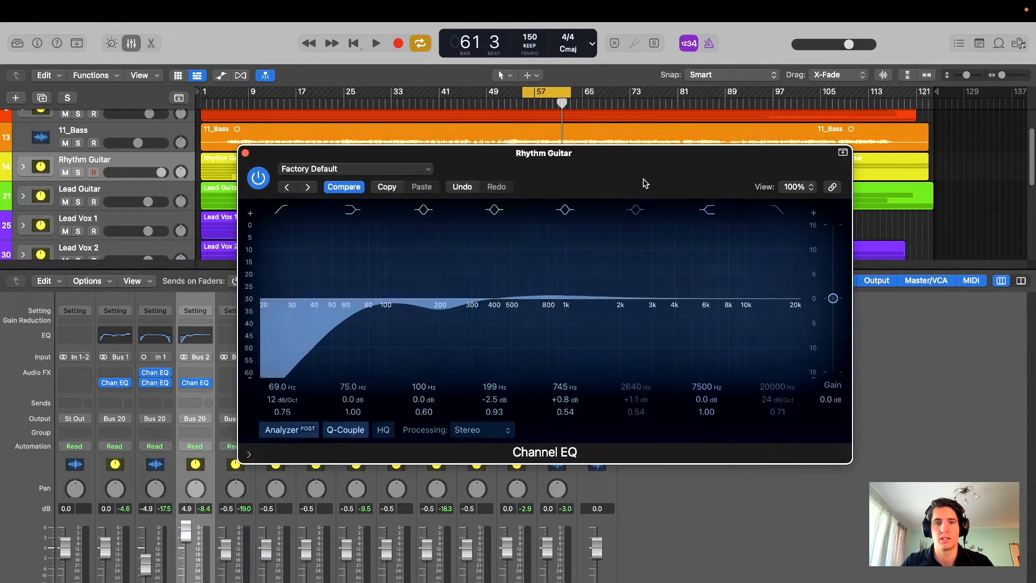
drag(623, 192, 622, 248)
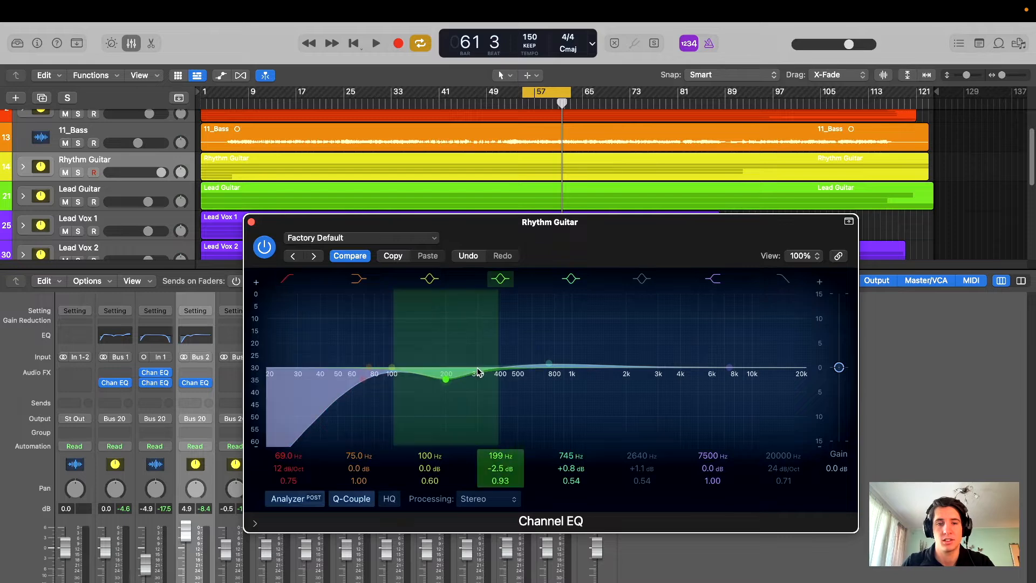
drag(581, 251, 573, 217)
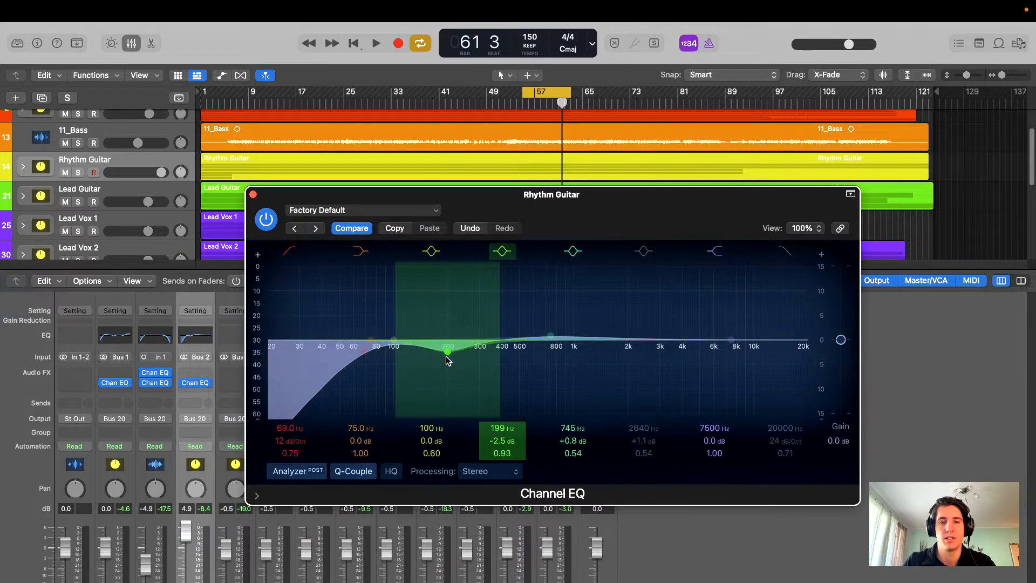
drag(275, 224, 284, 240)
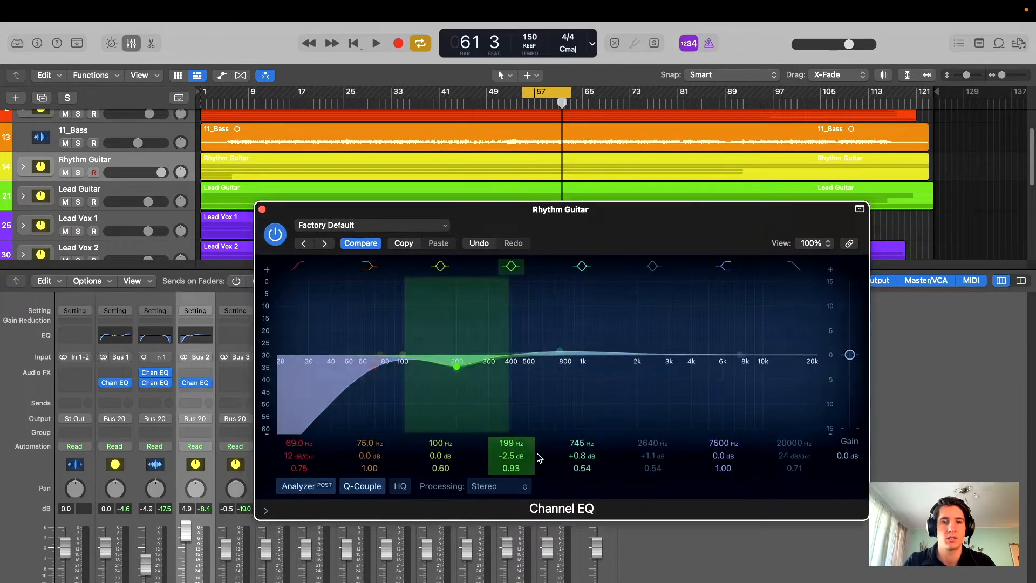
click(262, 210)
- Solo the Lead Guitar stack, expand its subtracks, and start playback
click(92, 189)
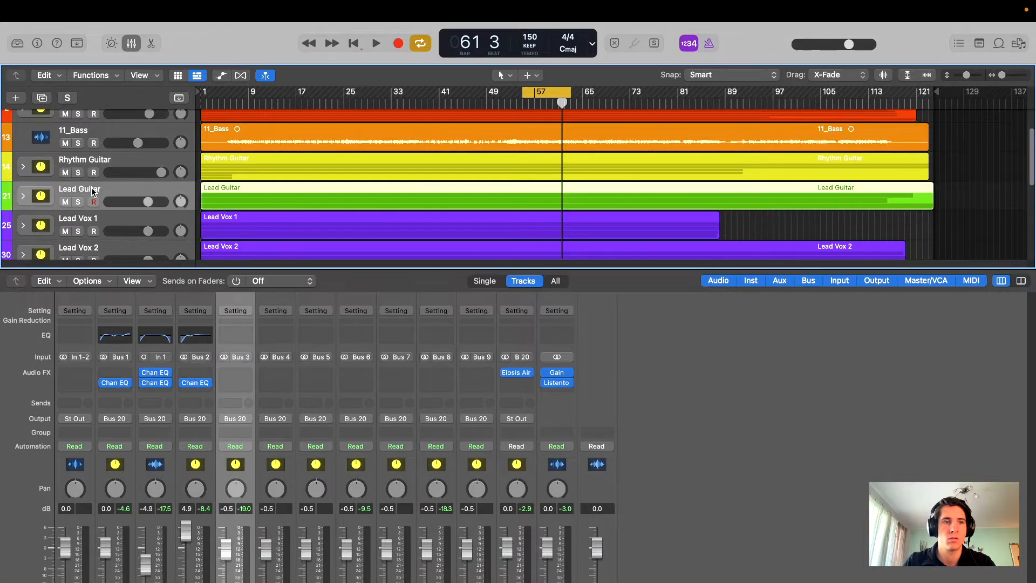
key(s)
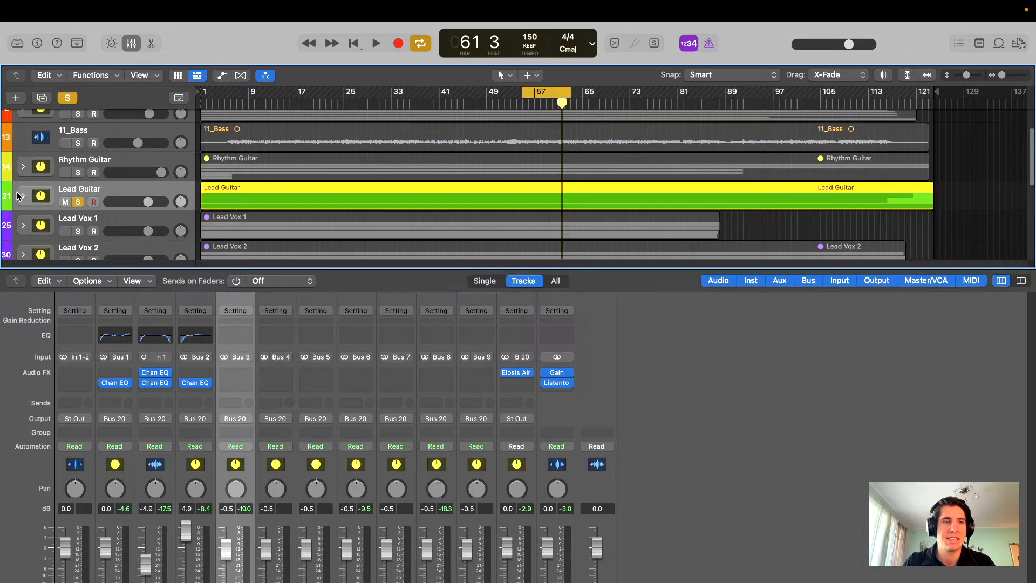
click(22, 196)
scroll(54, 184, down, 3)
key(space)
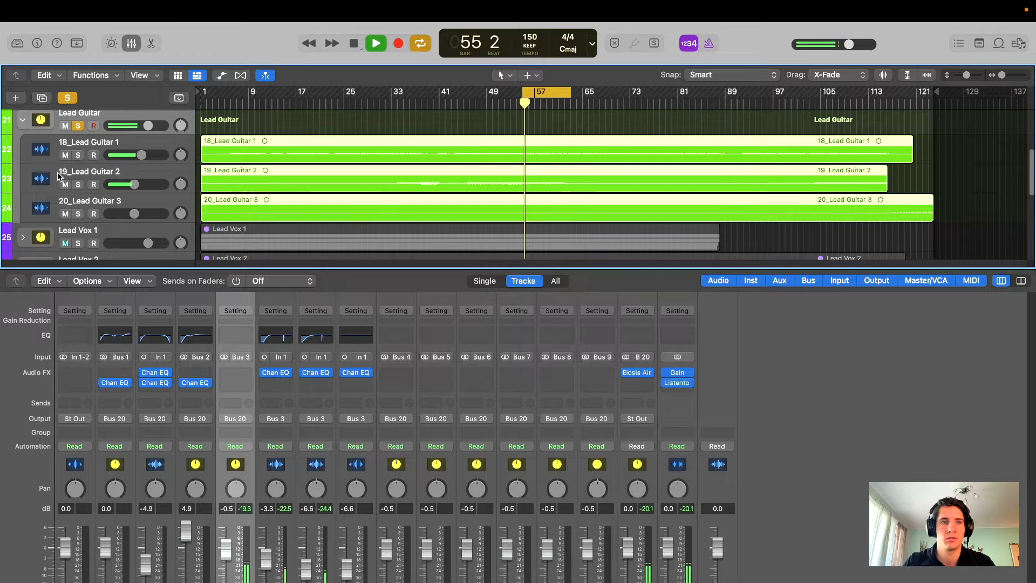
scroll(59, 177, up, 1)
- Insert a Channel EQ on the Lead Guitar stack's channel and take the stack out of solo
click(146, 137)
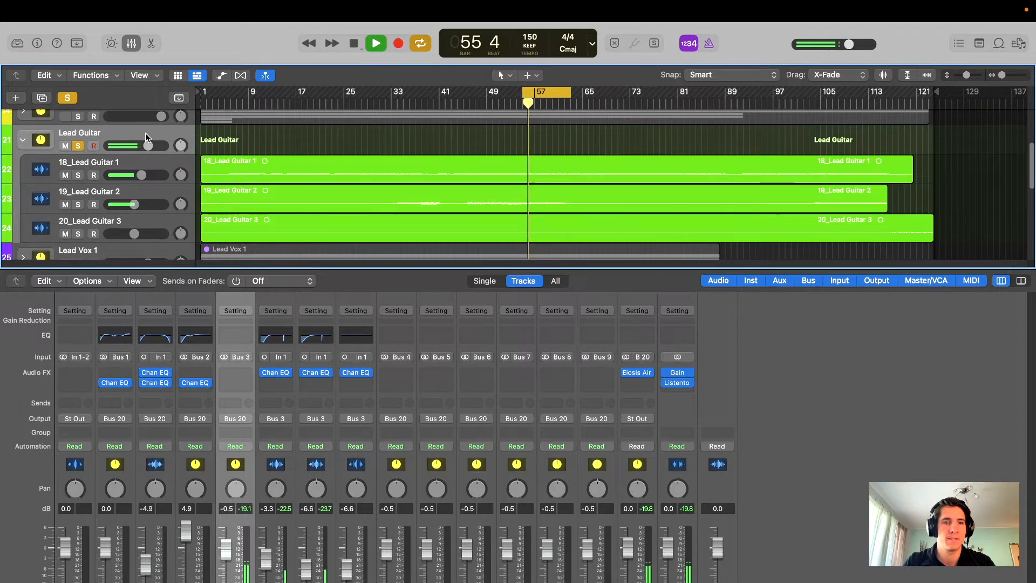
click(227, 386)
click(240, 414)
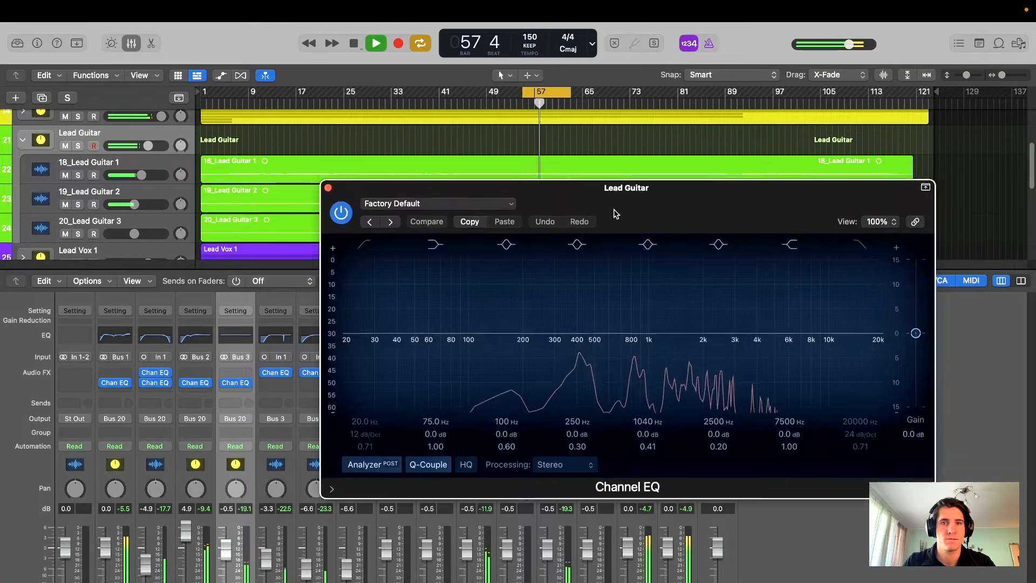
- Close the Lead Guitar EQ and raise the Lead Guitar stack's volume to +5.0 dB
click(330, 180)
scroll(165, 178, up, 2)
drag(163, 176, 153, 176)
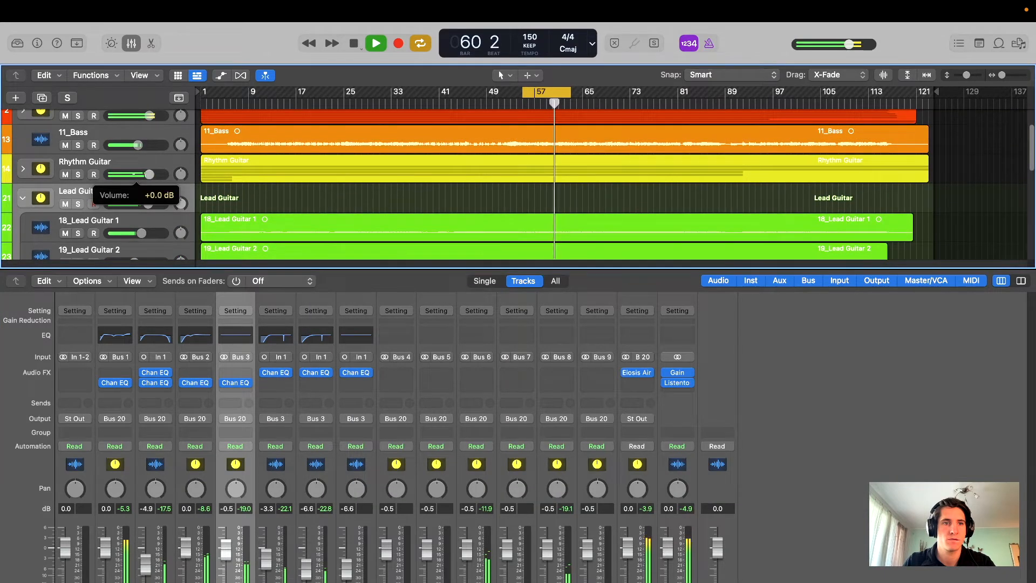
drag(150, 174, 149, 152)
scroll(164, 172, down, 2)
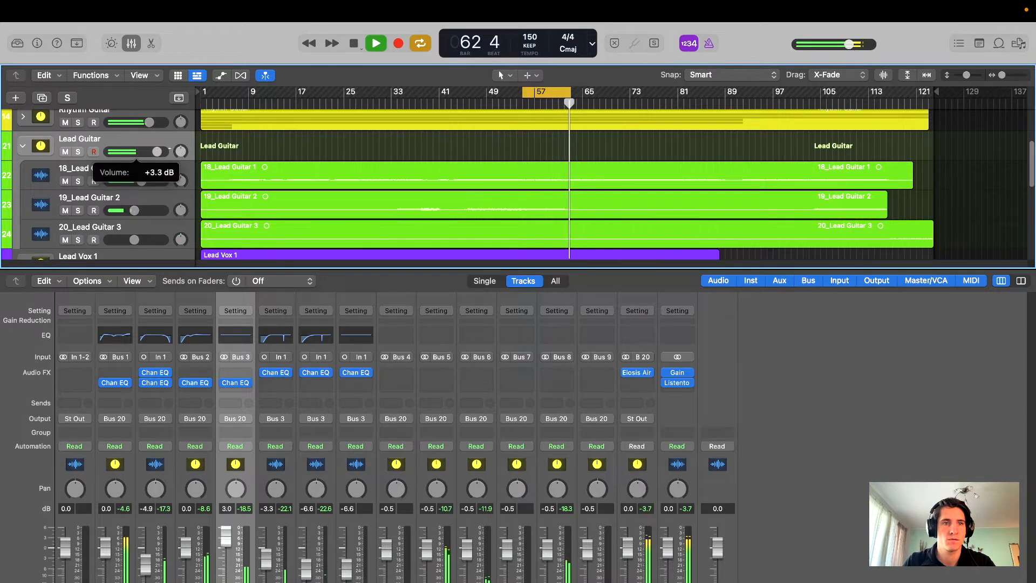
- Reopen the Lead Guitar EQ and enable its 12 dB/Oct low cut at about 99 Hz
click(235, 382)
drag(546, 224, 603, 206)
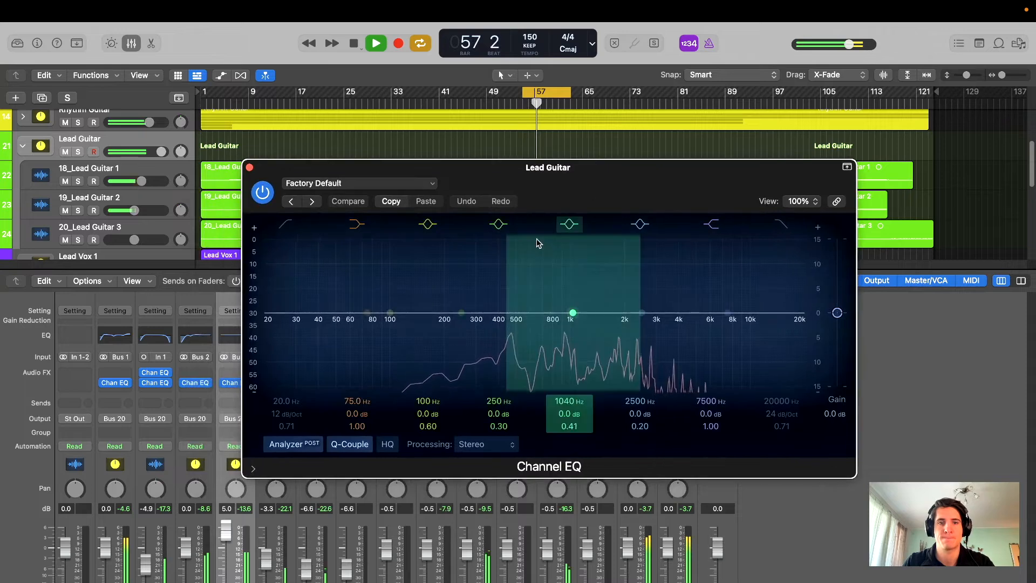
click(286, 224)
drag(270, 320, 393, 322)
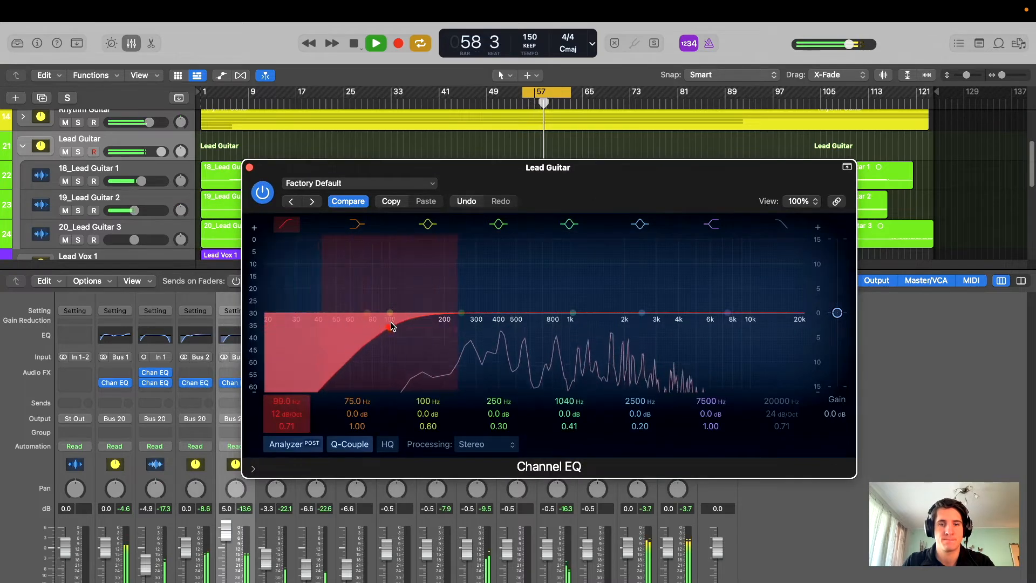
- Boost the Lead Guitar EQ by 2.0 dB at about 3040 Hz with Q 0.75 and cut 1.6 dB at about 765 Hz with Q 0.60
drag(666, 173, 631, 159)
mouse_move(605, 301)
mouse_down()
mouse_move(605, 273)
mouse_move(642, 286)
mouse_move(629, 292)
mouse_move(624, 271)
mouse_move(641, 270)
mouse_move(609, 269)
mouse_move(622, 293)
mouse_up()
scroll(628, 291, up, 5)
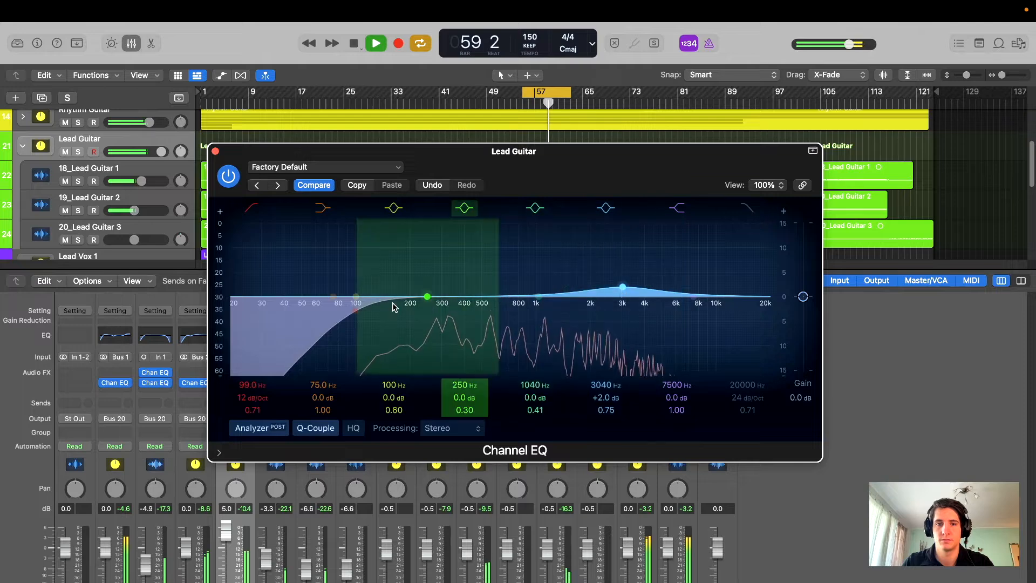
drag(429, 298, 523, 308)
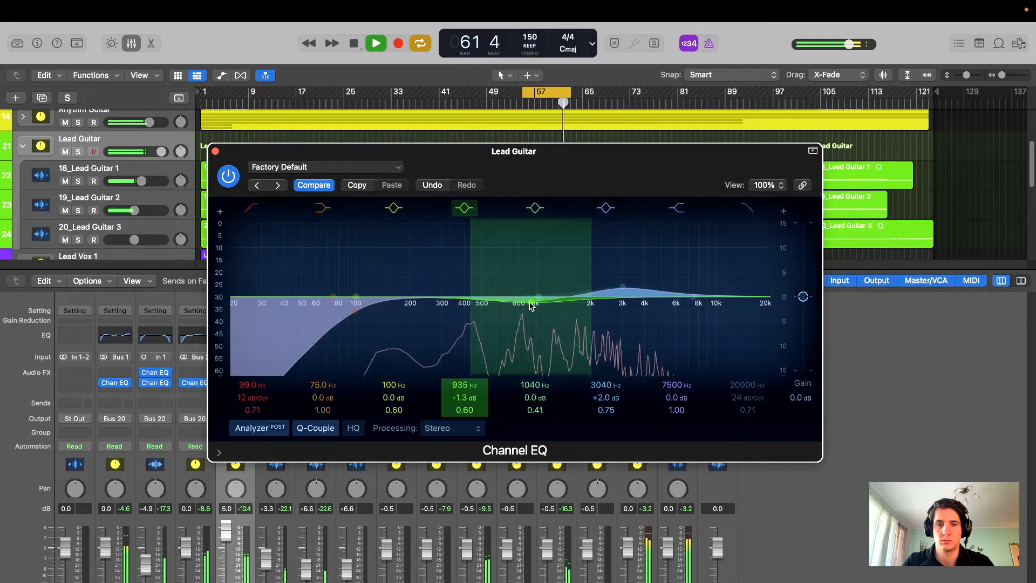
mouse_move(530, 305)
mouse_down()
mouse_move(526, 259)
mouse_move(544, 249)
mouse_move(507, 248)
mouse_move(515, 309)
mouse_up()
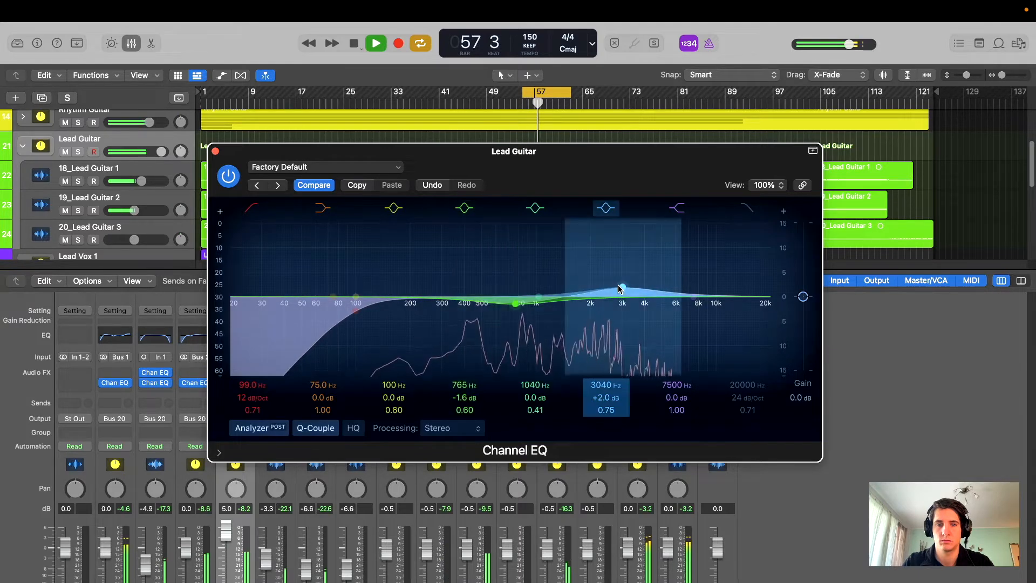
- Compare the lead guitar with its EQ bypassed and active, and close the EQ
drag(485, 167, 491, 172)
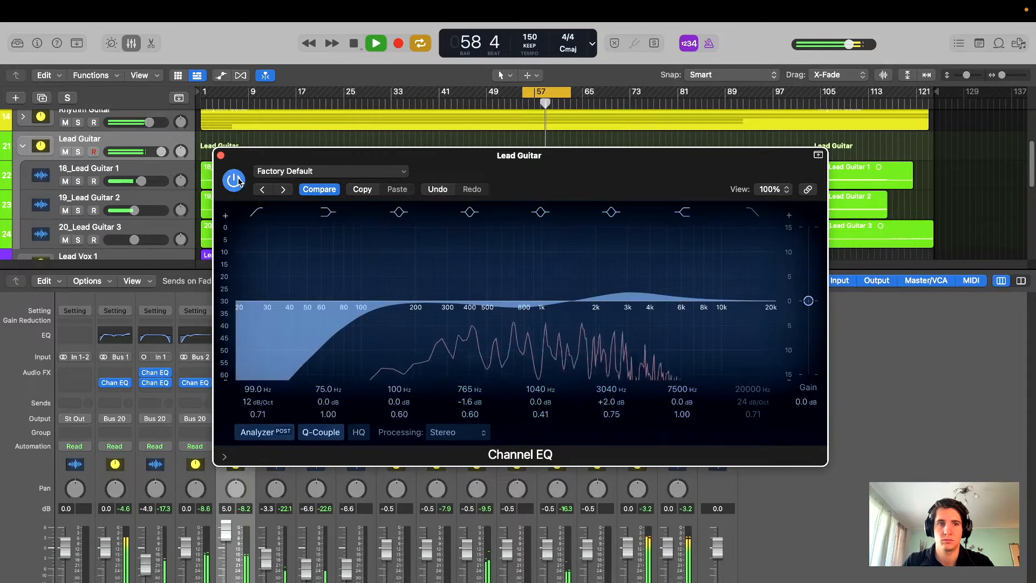
click(233, 182)
click(233, 182)
drag(459, 160, 468, 173)
click(230, 168)
- Lower the Lead Guitar stack's volume to about +0.1 dB and stop playback
drag(161, 152, 150, 152)
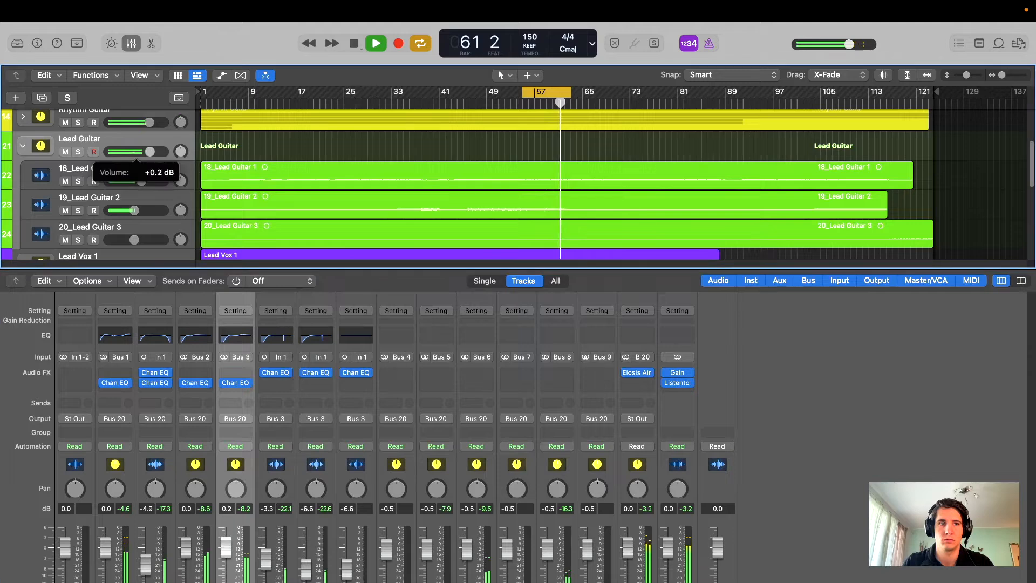
click(224, 383)
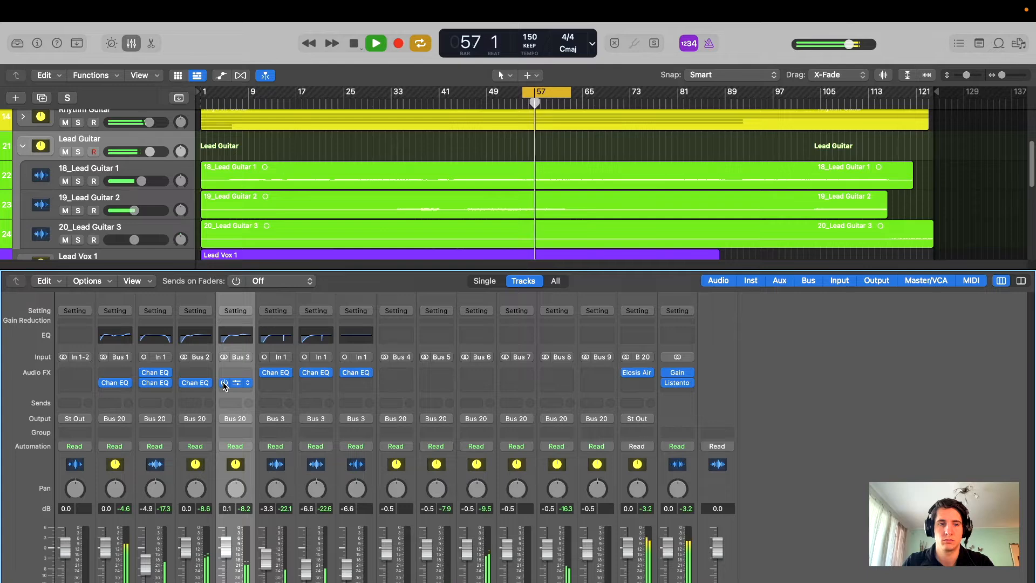
key(space)
- Reopen the Lead Guitar EQ and deepen its midrange cut to -2.3 dB at about 760 Hz
click(235, 384)
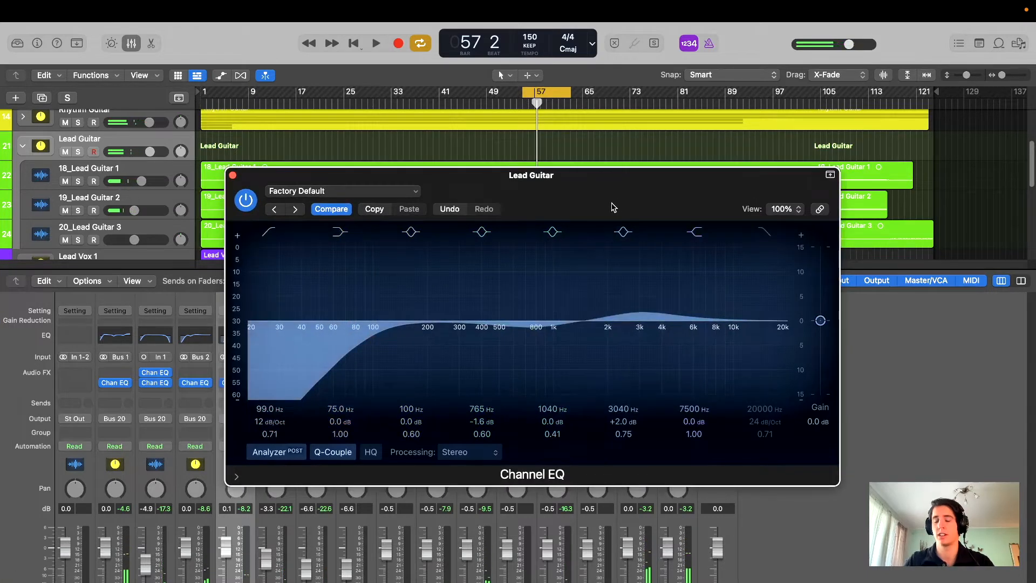
drag(613, 207, 545, 213)
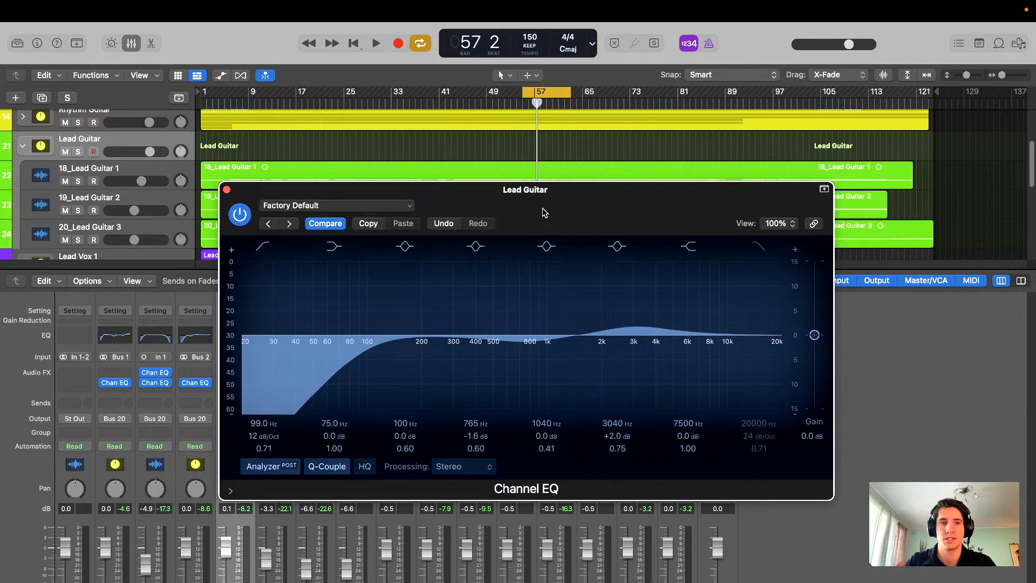
scroll(303, 175, up, 2)
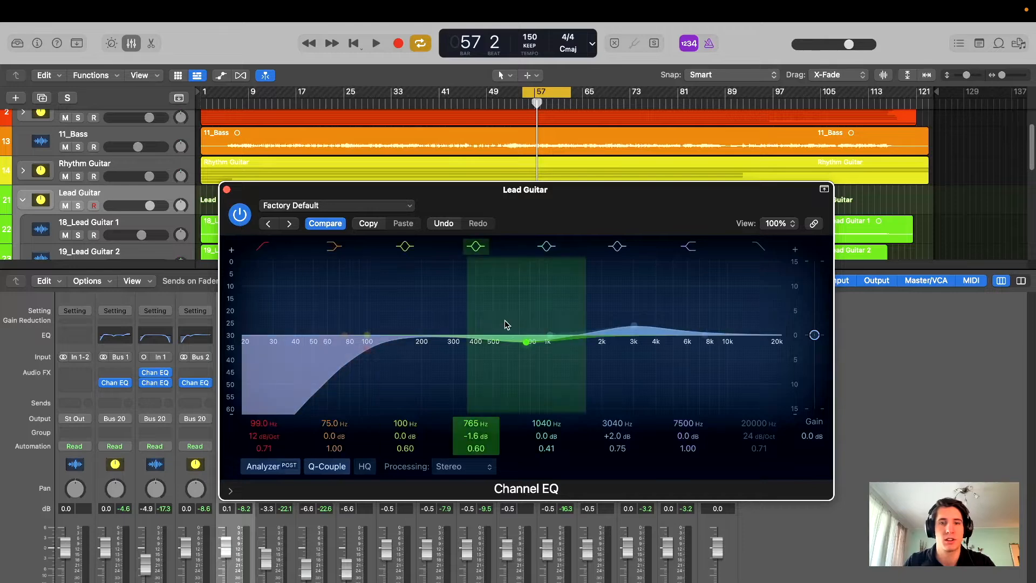
drag(525, 343, 527, 348)
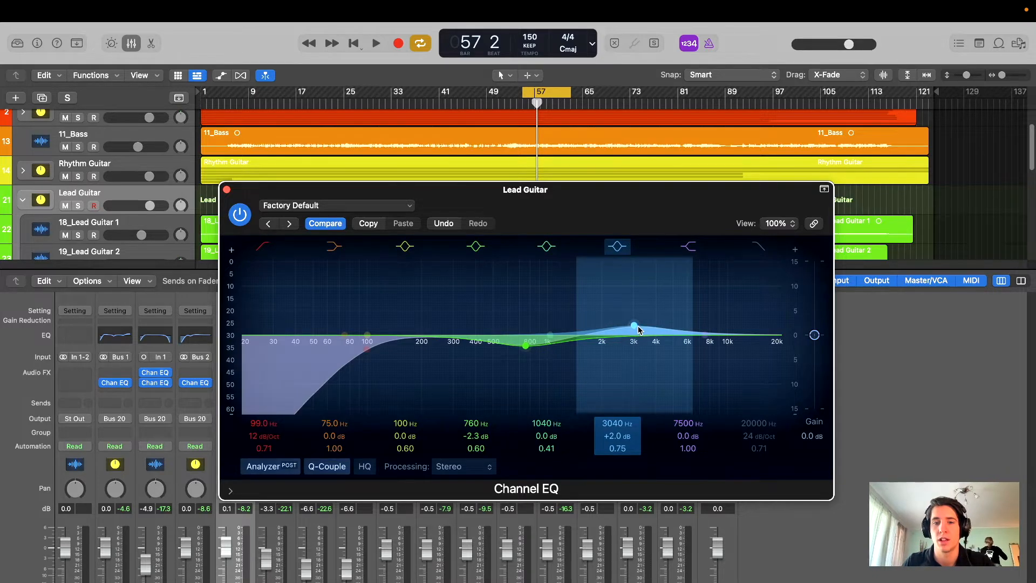
- Set the Lead Guitar EQ's upper-mid boost to +1.9 dB at 3000 Hz and close the EQ
mouse_move(626, 334)
mouse_down()
mouse_move(631, 321)
mouse_move(618, 332)
mouse_move(635, 332)
mouse_up()
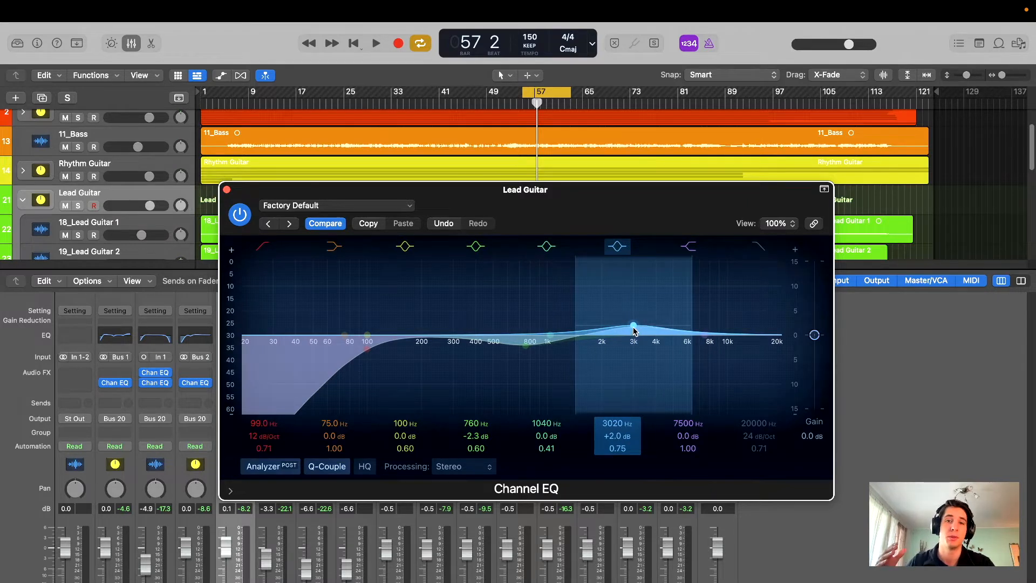
drag(523, 207, 498, 200)
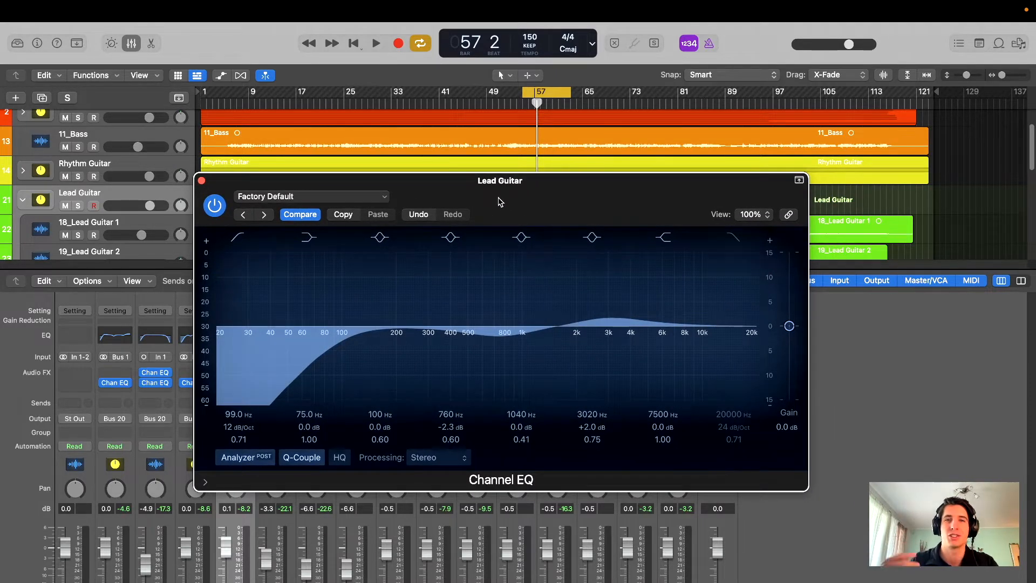
drag(478, 192, 491, 194)
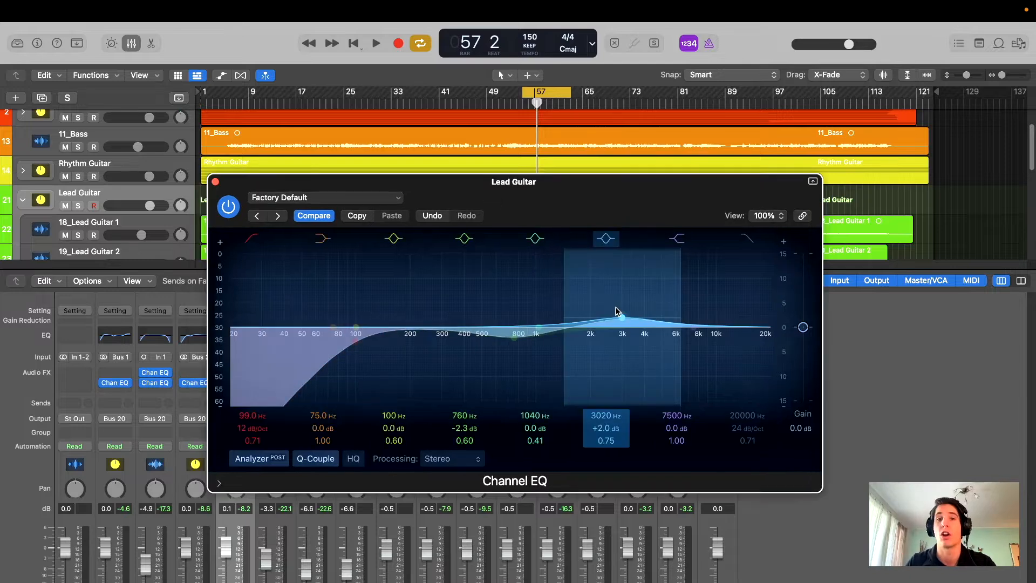
drag(589, 198, 597, 203)
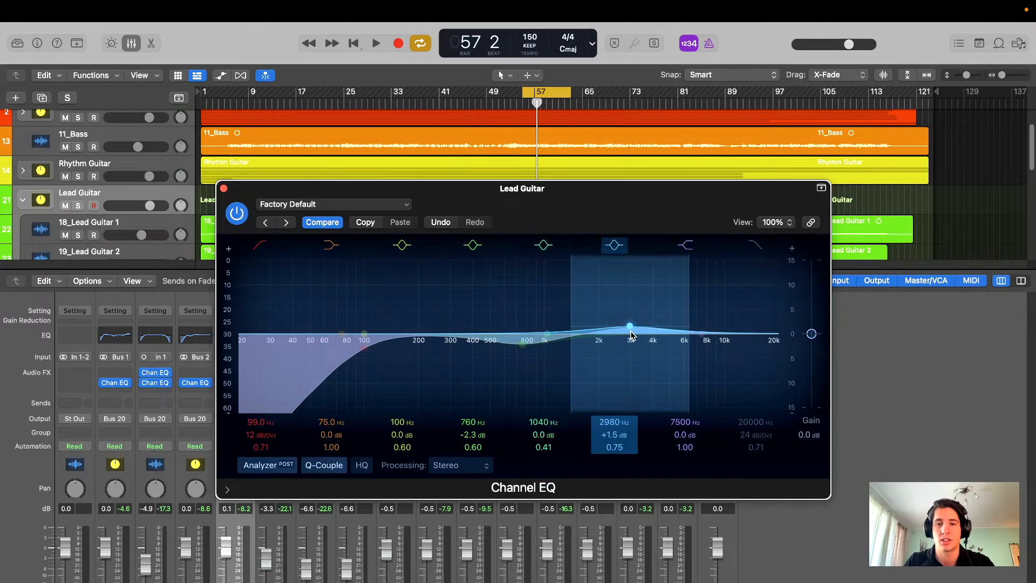
drag(632, 200, 652, 218)
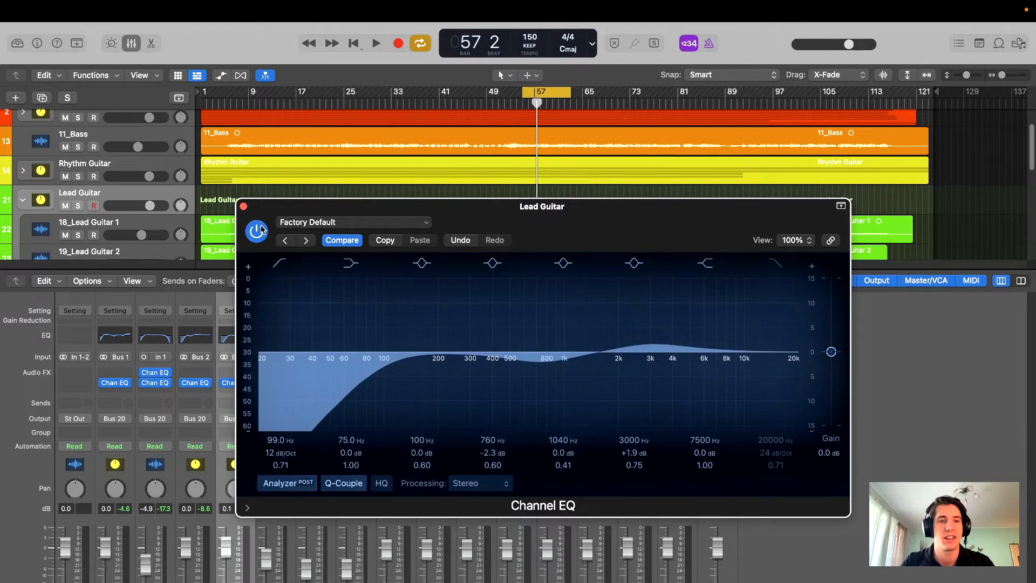
click(243, 206)
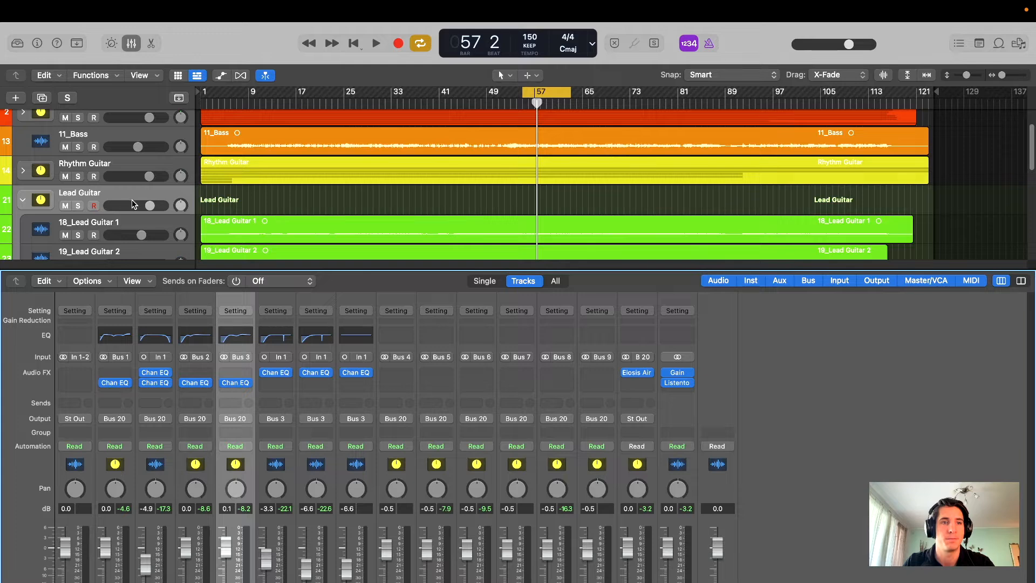
- Set the Lead Guitar EQ's high shelf to -0.6 dB at 8700 Hz, auditioning the stack briefly in solo, and close the EQ
click(236, 384)
drag(682, 234, 590, 218)
key(space)
mouse_move(637, 339)
mouse_down()
mouse_move(637, 266)
mouse_move(643, 339)
mouse_up()
key(s)
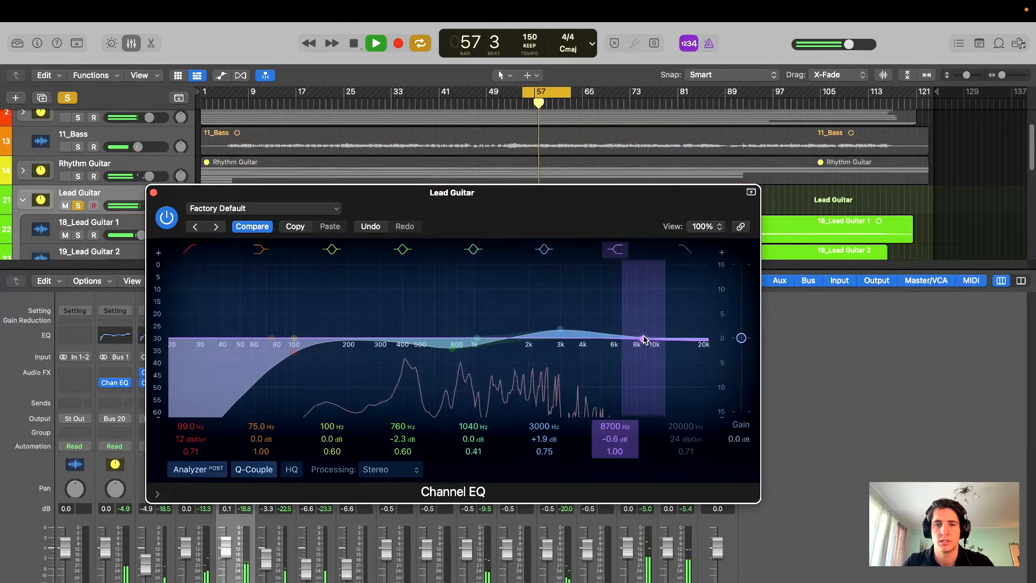
key(s)
key(space)
drag(593, 213, 680, 255)
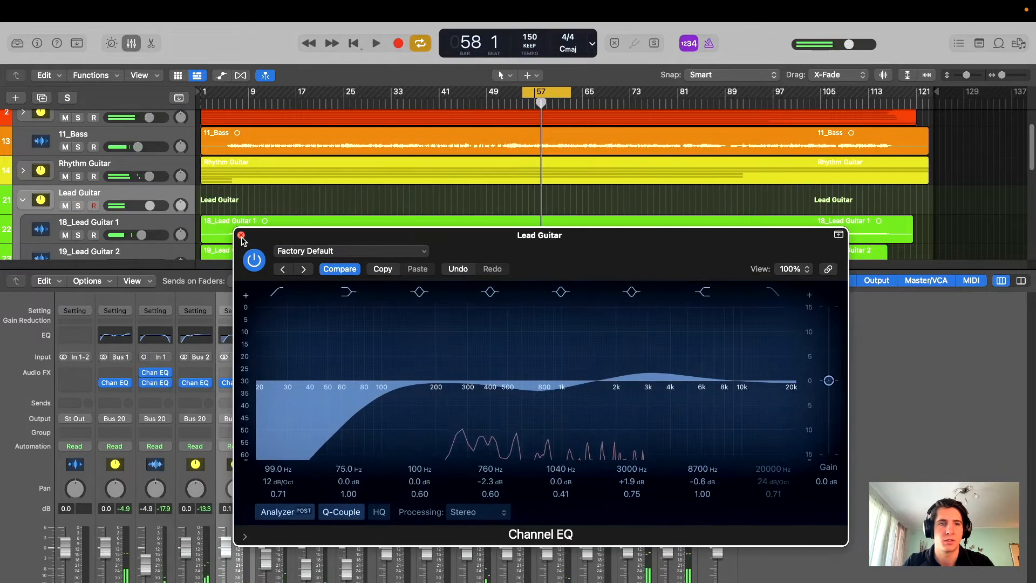
click(241, 235)
- Collapse the Lead Guitar stack and select the Lead Vox 1 stack
scroll(56, 168, down, 3)
click(23, 145)
key(Down)
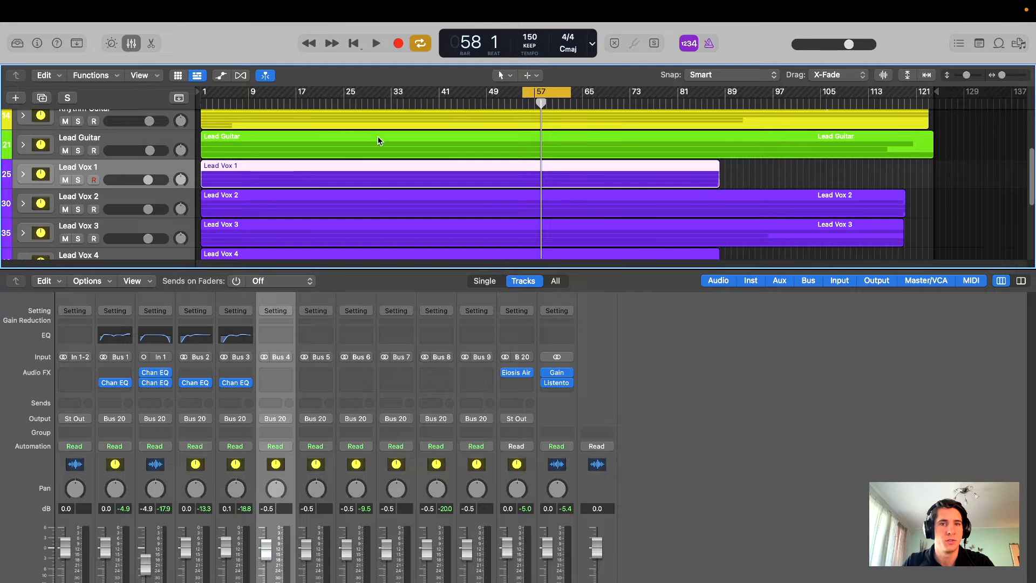
scroll(134, 210, down, 3)
click(136, 210)
key(s)
key(s)
click(23, 204)
scroll(423, 161, down, 3)
scroll(423, 164, up, 3)
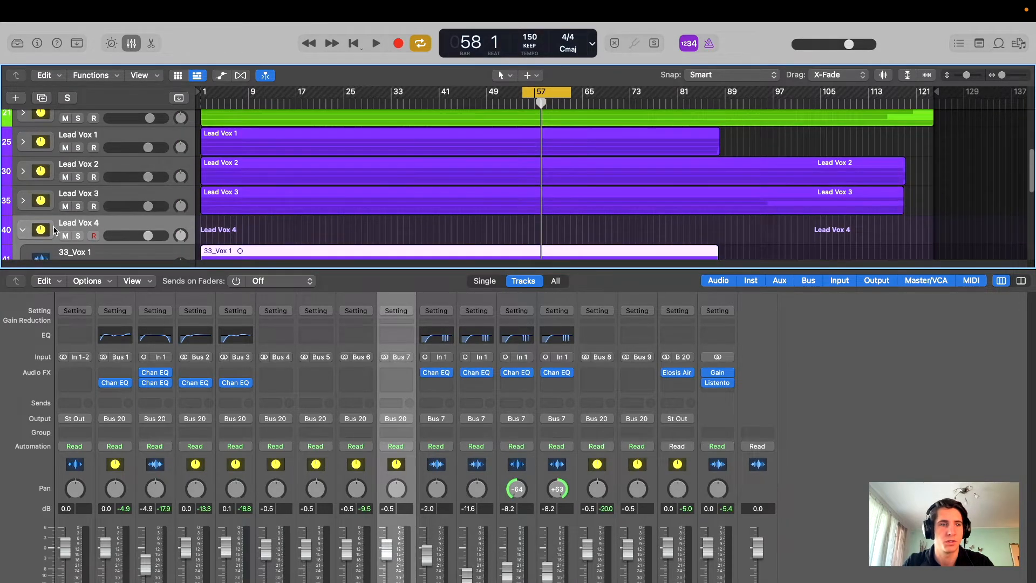
click(23, 229)
- Expand and select the Lead Vox 3 stack with playback running
click(23, 200)
scroll(434, 158, down, 2)
key(space)
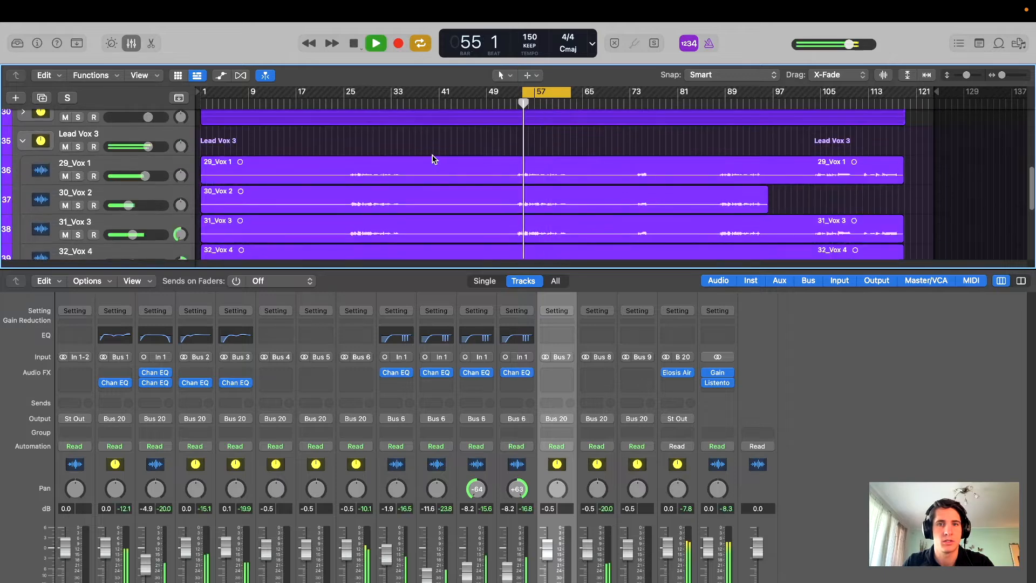
scroll(168, 166, up, 1)
click(169, 165)
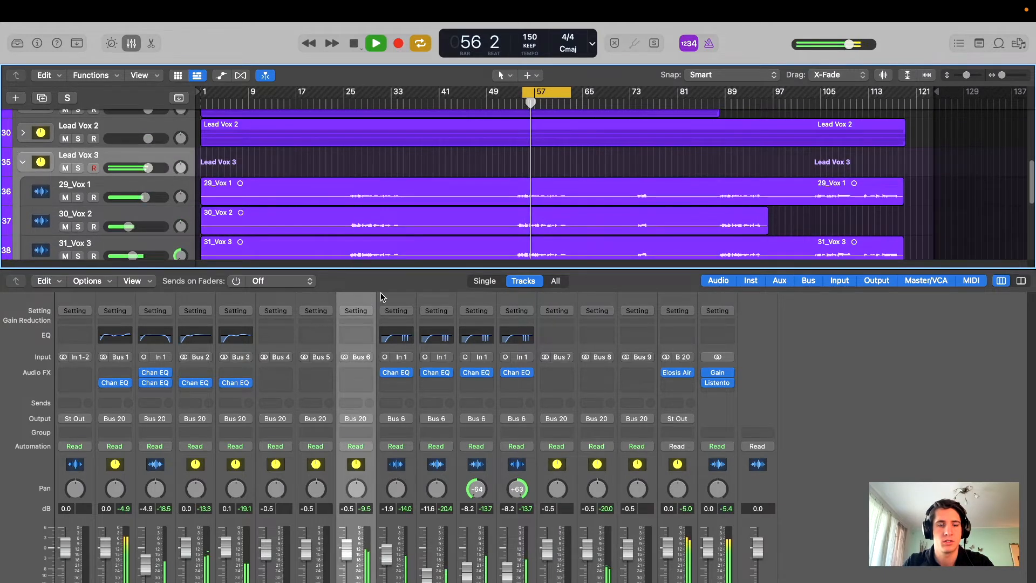
- Insert a Channel EQ on the Lead Vox 3 stack's channel
click(355, 384)
mouse_move(377, 418)
click(458, 415)
drag(605, 226, 517, 240)
- Try a wide mid boost of about 3.4 dB around 1560 Hz in the Lead Vox 3 EQ
mouse_move(569, 356)
mouse_down()
mouse_move(575, 315)
mouse_move(571, 371)
mouse_up()
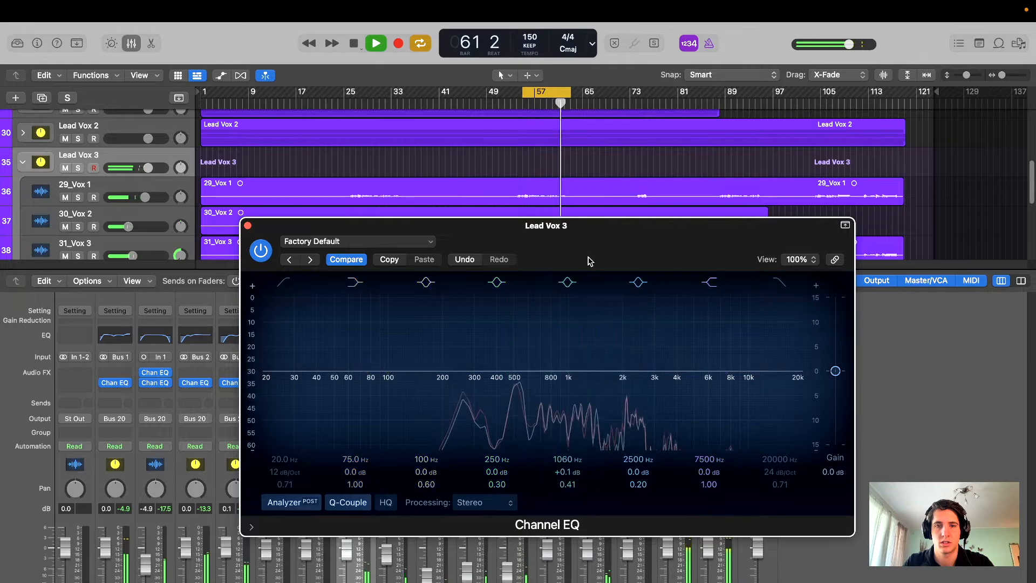
drag(588, 257, 598, 324)
scroll(398, 180, down, 8)
scroll(398, 182, up, 8)
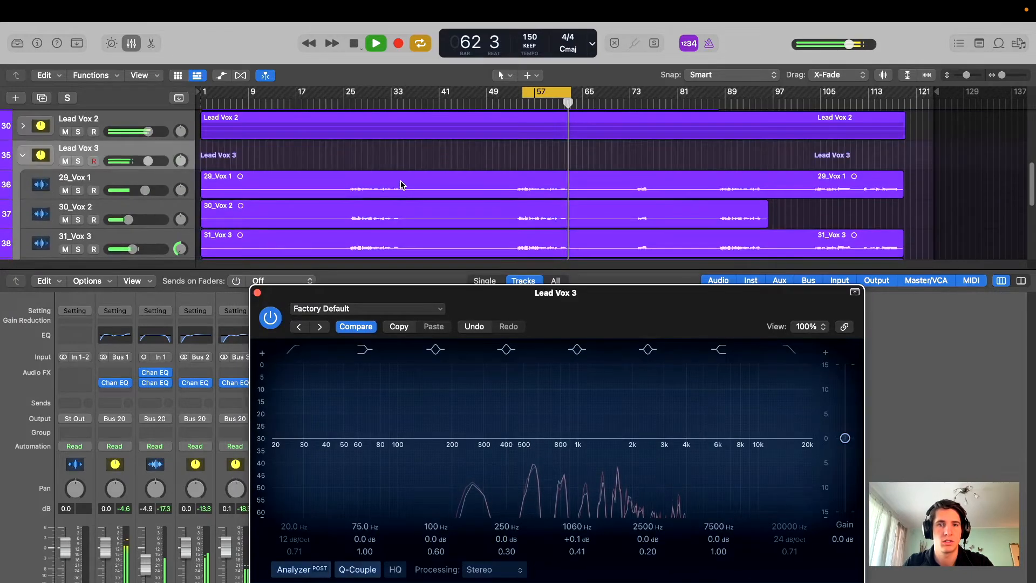
drag(617, 296, 564, 225)
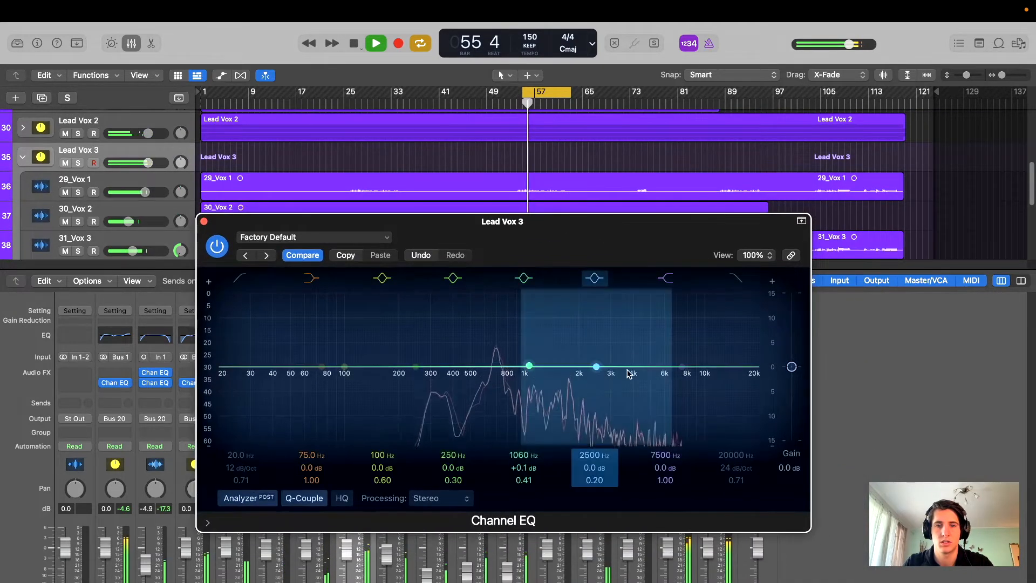
drag(530, 366, 536, 367)
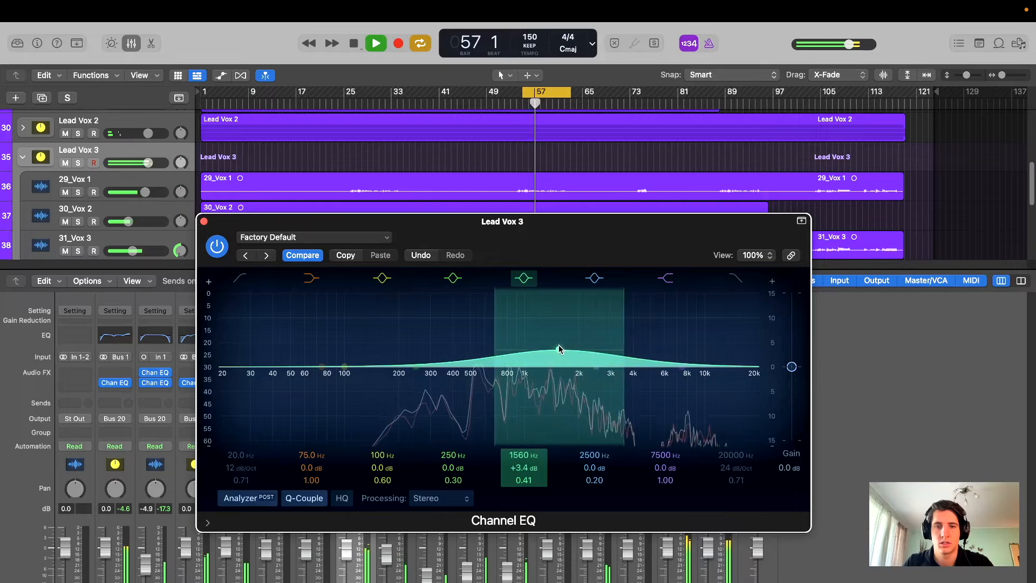
- Set the Lead Vox 3 EQ's mid band to about -0.2 dB at 1440 Hz with Q 0.51
mouse_move(559, 348)
mouse_down()
mouse_move(638, 321)
mouse_move(620, 308)
mouse_move(573, 310)
mouse_move(523, 351)
mouse_move(416, 317)
mouse_move(365, 321)
mouse_move(412, 337)
mouse_move(386, 348)
mouse_move(426, 360)
mouse_move(549, 363)
mouse_up()
drag(567, 254, 585, 292)
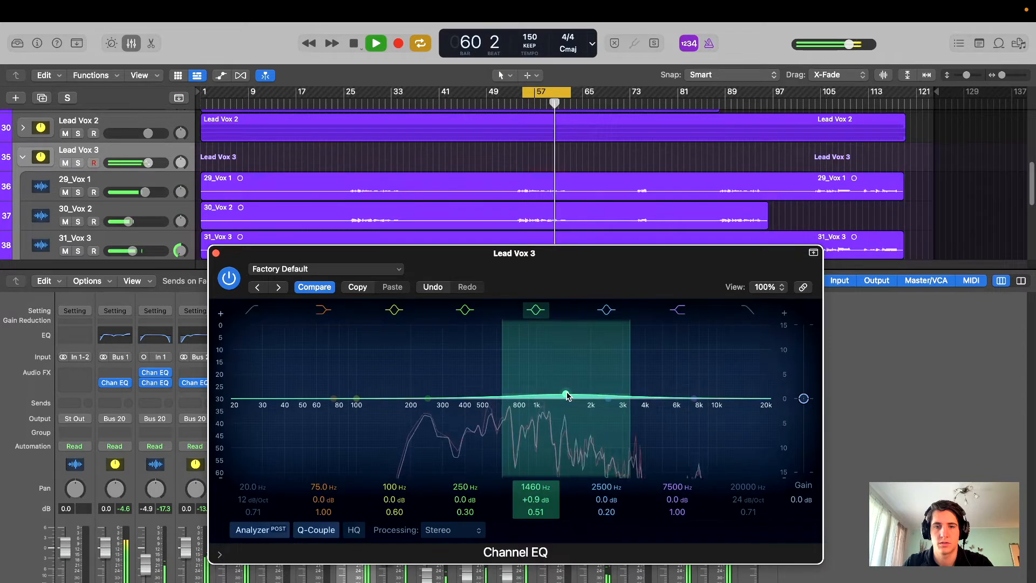
drag(582, 262, 565, 249)
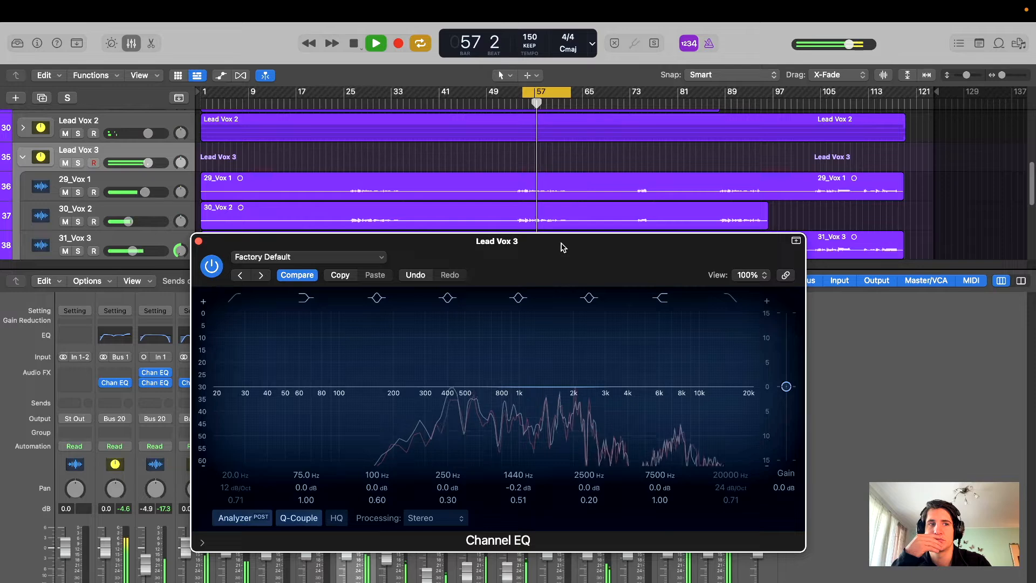
- Raise the Lead Vox 3 stack's volume to more than +4 dB and shorten the cycle range to end at about bar 61
scroll(149, 164, up, 2)
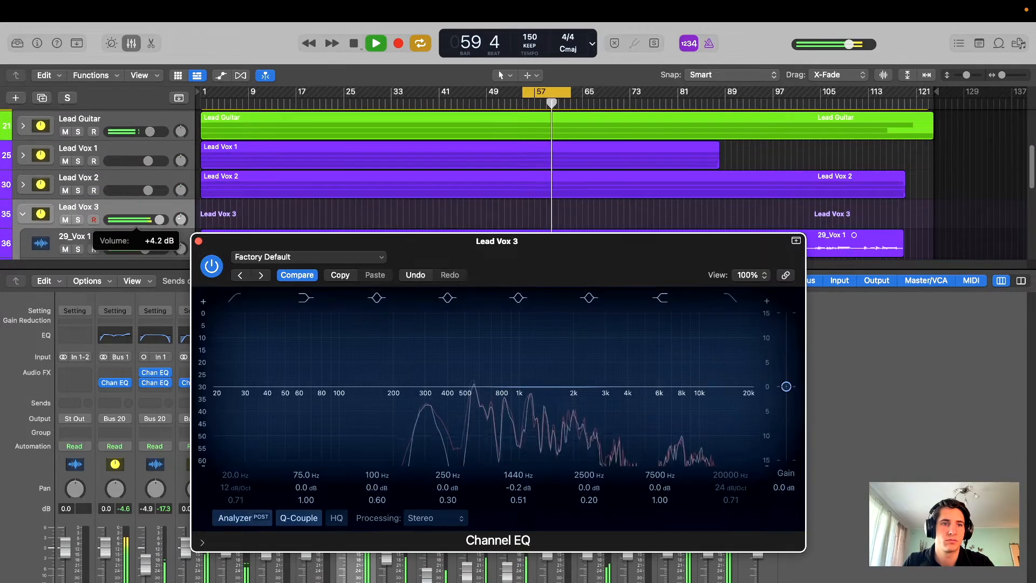
drag(581, 271, 586, 340)
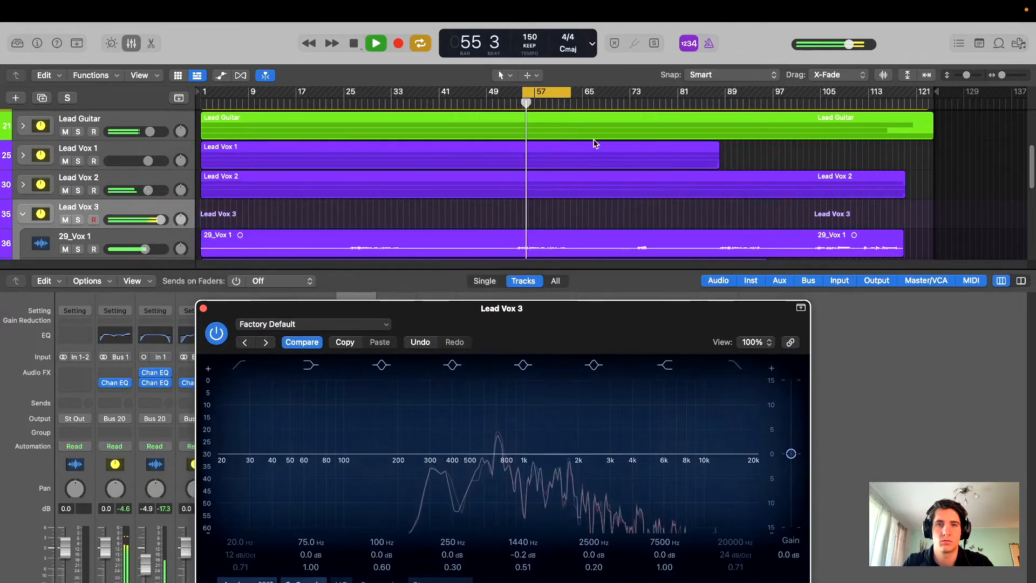
drag(571, 93, 559, 92)
drag(575, 316, 575, 238)
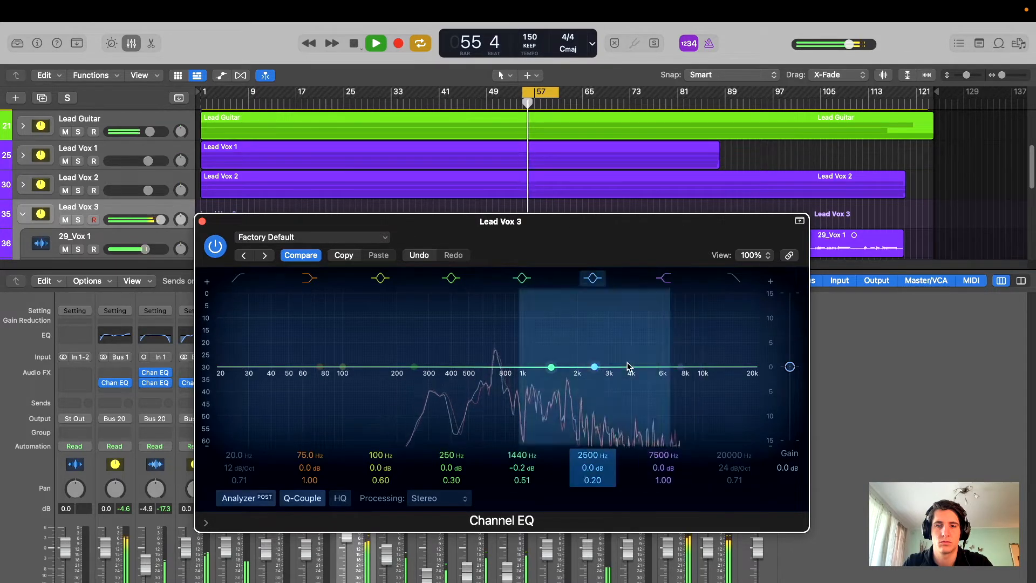
- In the Lead Vox 3 EQ, cut 1.4 dB at 490 Hz with Q 0.79 and boost 1.3 dB at 216 Hz and 1.8 dB at 3100 Hz
mouse_move(604, 366)
mouse_down()
mouse_move(667, 352)
mouse_move(650, 364)
mouse_move(615, 342)
mouse_move(618, 361)
mouse_up()
mouse_move(548, 370)
mouse_down()
mouse_move(484, 352)
mouse_move(535, 363)
mouse_up()
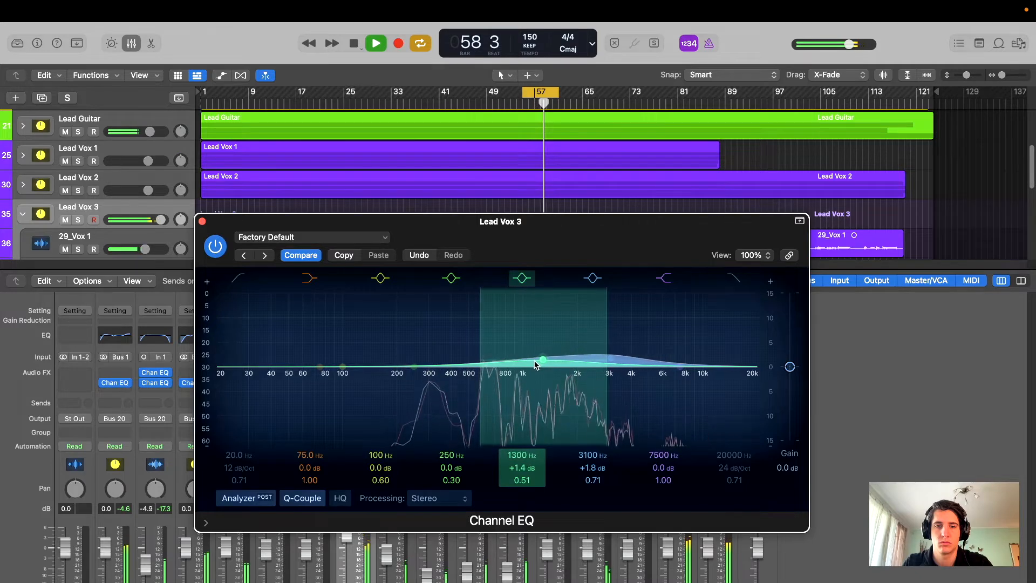
drag(535, 364, 467, 389)
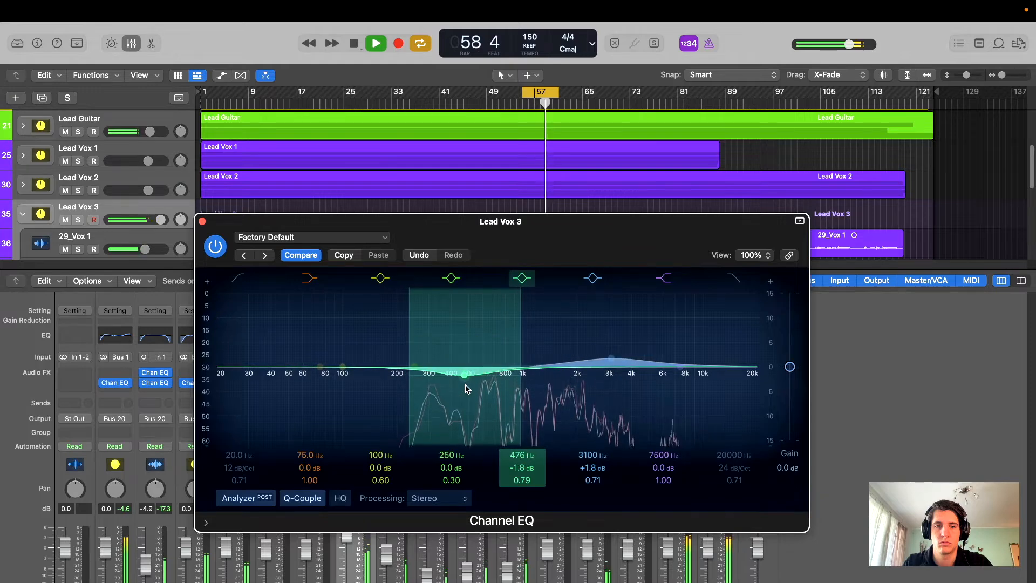
drag(342, 366, 404, 360)
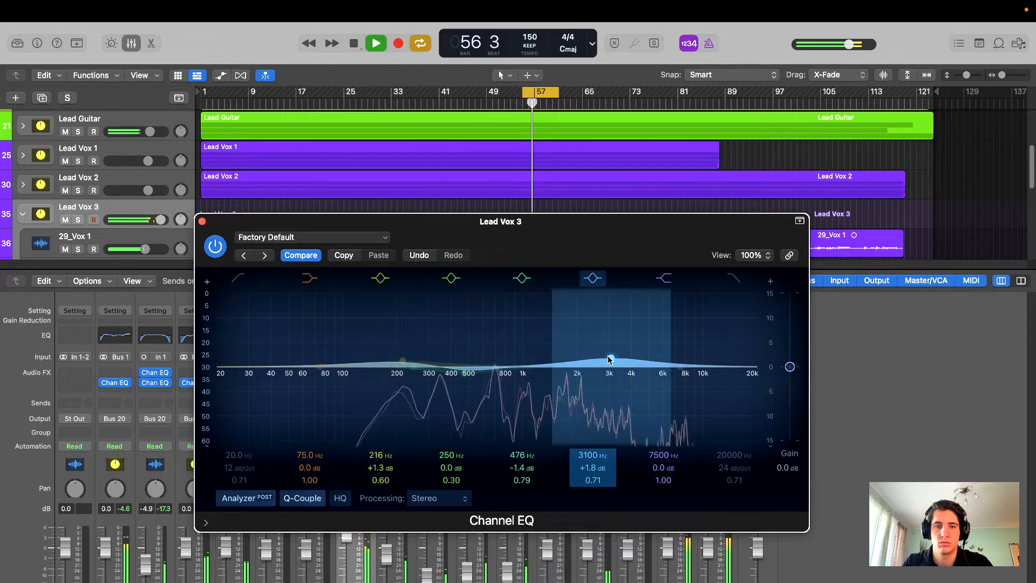
drag(487, 369, 489, 368)
- Set the Lead Vox 3 EQ's upper-mid boost to +1.9 dB at 1630 Hz with Q 0.46
drag(607, 358, 562, 360)
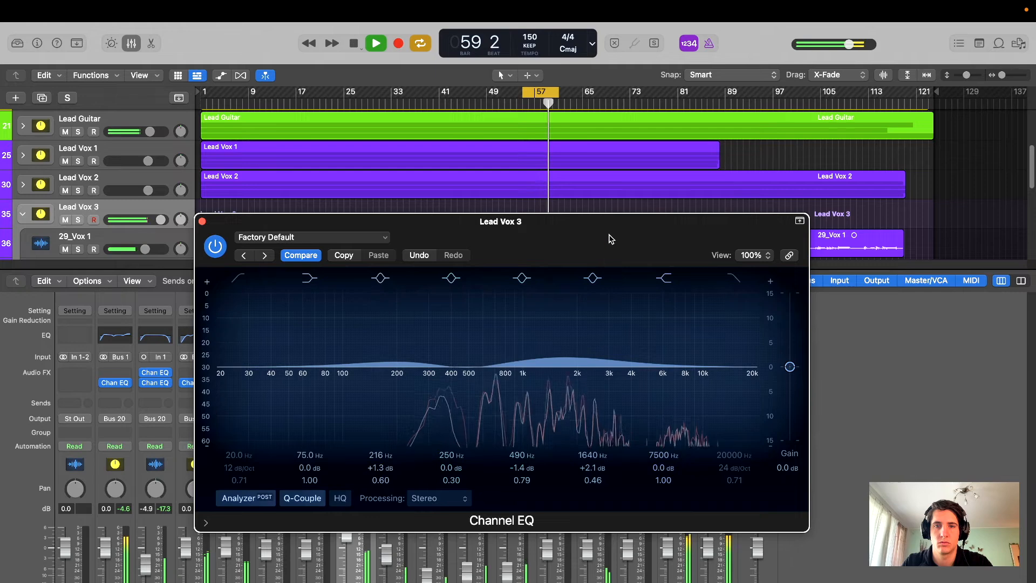
drag(608, 232, 606, 239)
drag(558, 367, 559, 369)
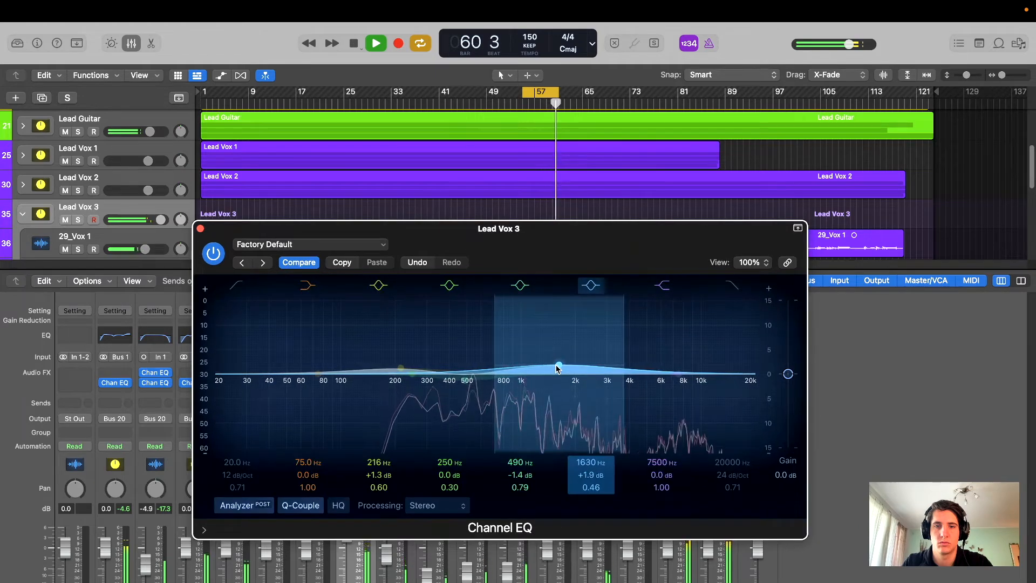
- Lower the Lead Vox 3 EQ's high shelf to -1.4 dB at 11000 Hz and add a 3 dB cut at 10500 Hz with Q 2.50
click(680, 374)
drag(681, 373, 711, 382)
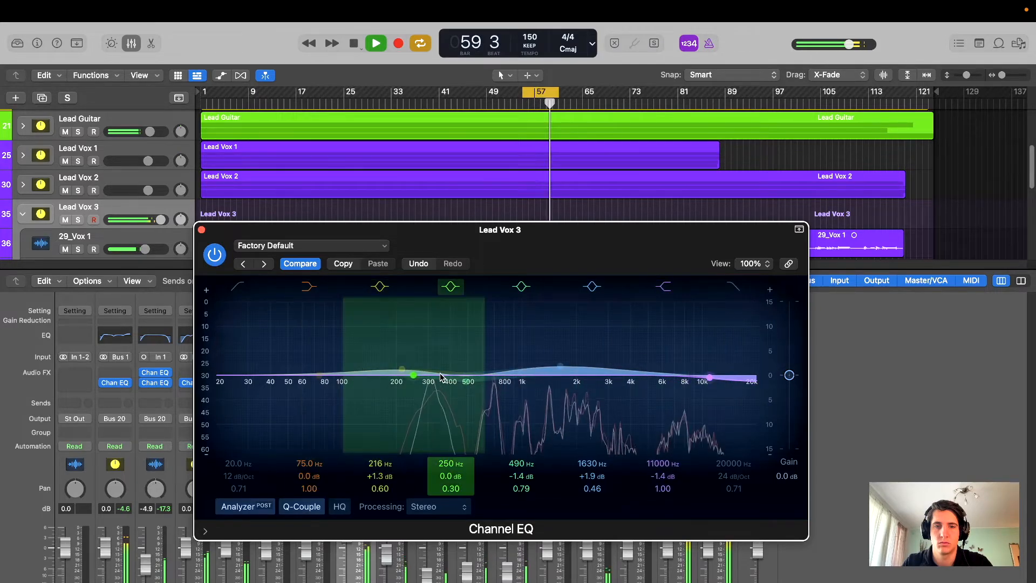
drag(441, 376, 718, 394)
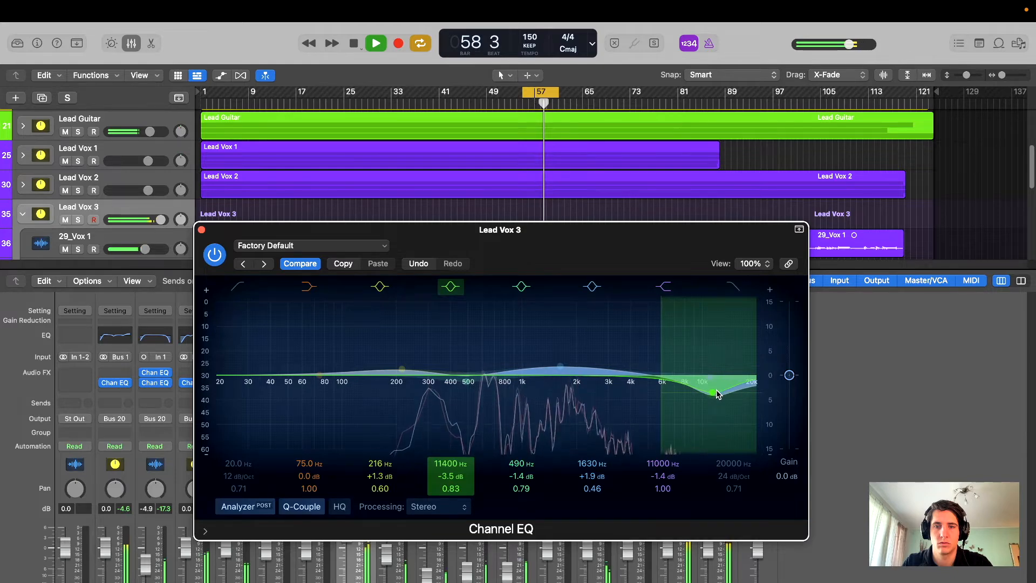
drag(717, 387, 708, 426)
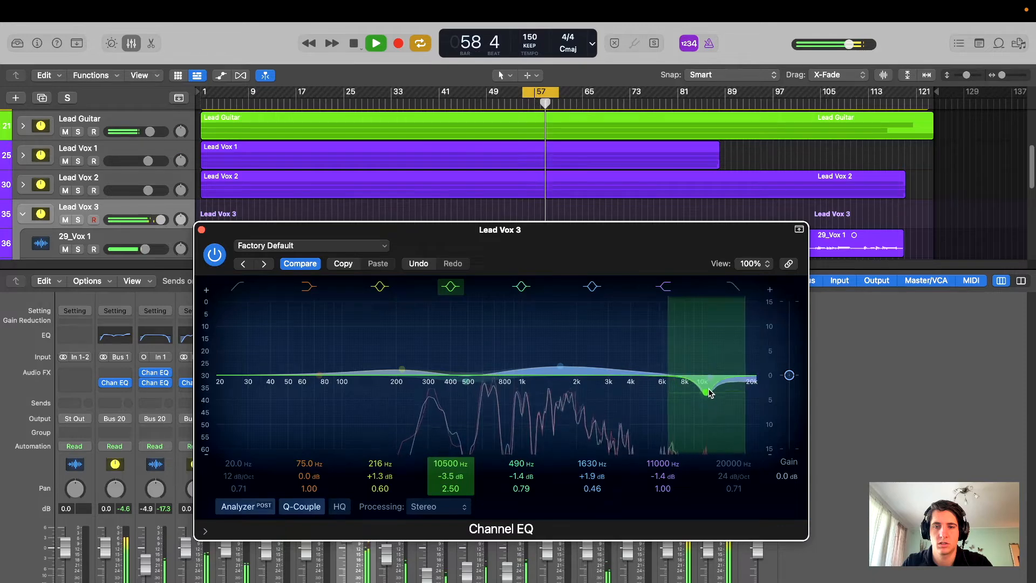
drag(676, 257, 678, 249)
drag(492, 239, 498, 241)
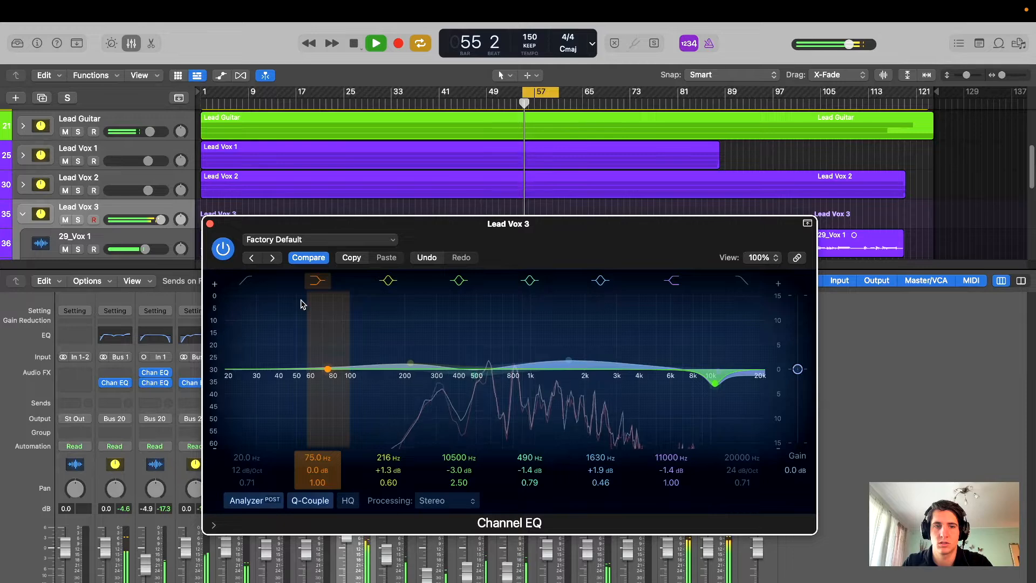
- Compare Lead Vox 3 with its EQ bypassed and enabled, and set the upper-mid boost to +1.4 dB at 1720 Hz
drag(598, 256, 594, 273)
click(219, 267)
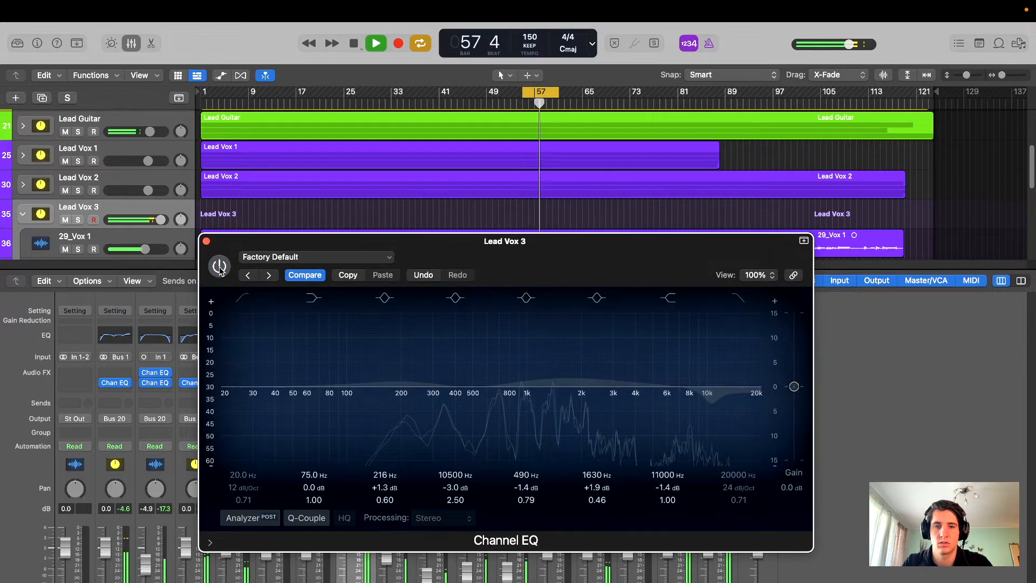
click(219, 267)
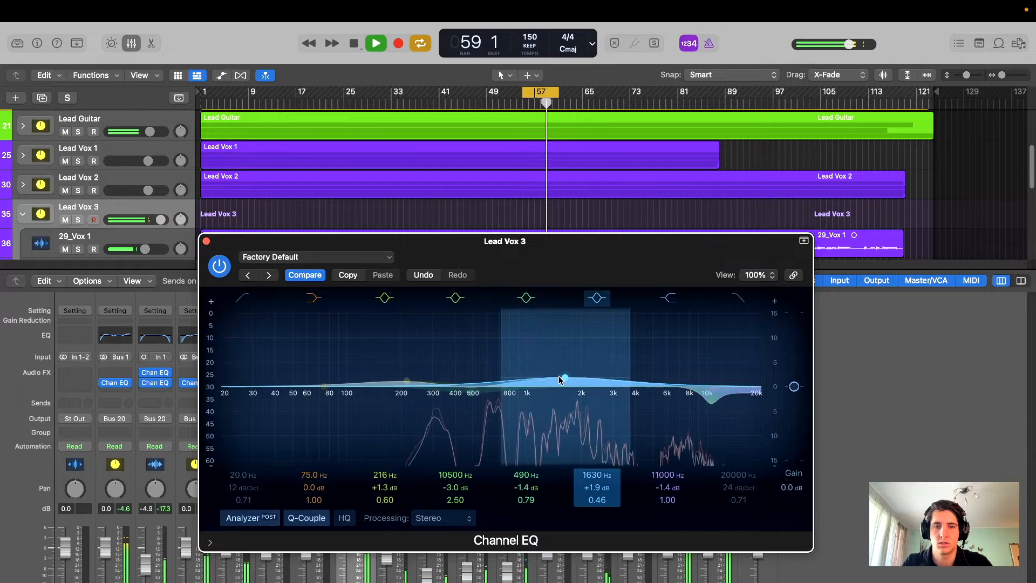
click(220, 267)
click(220, 266)
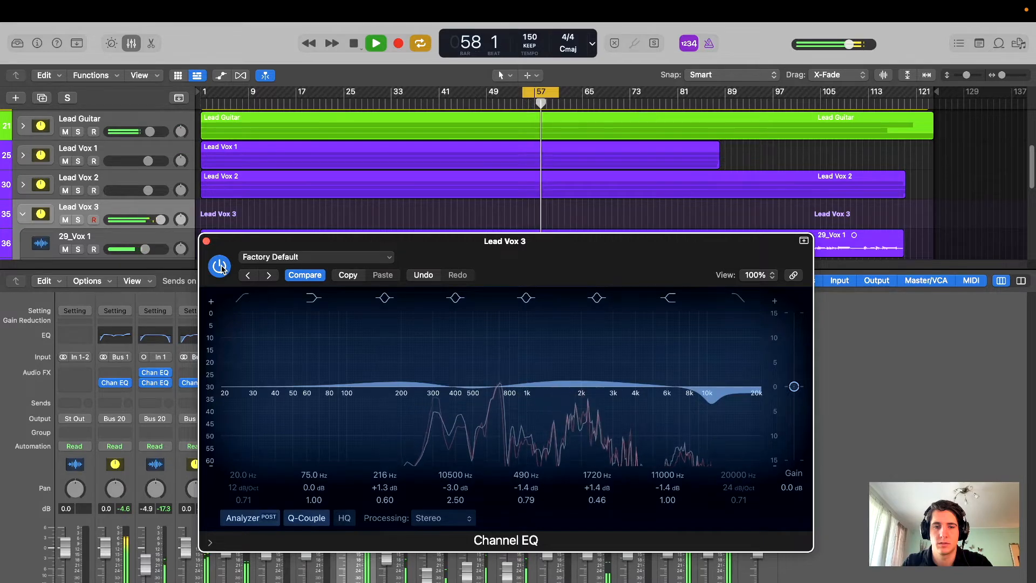
- Audition Lead Vox 3 with the Channel EQ switched off and on to judge its effect in the mix
click(219, 267)
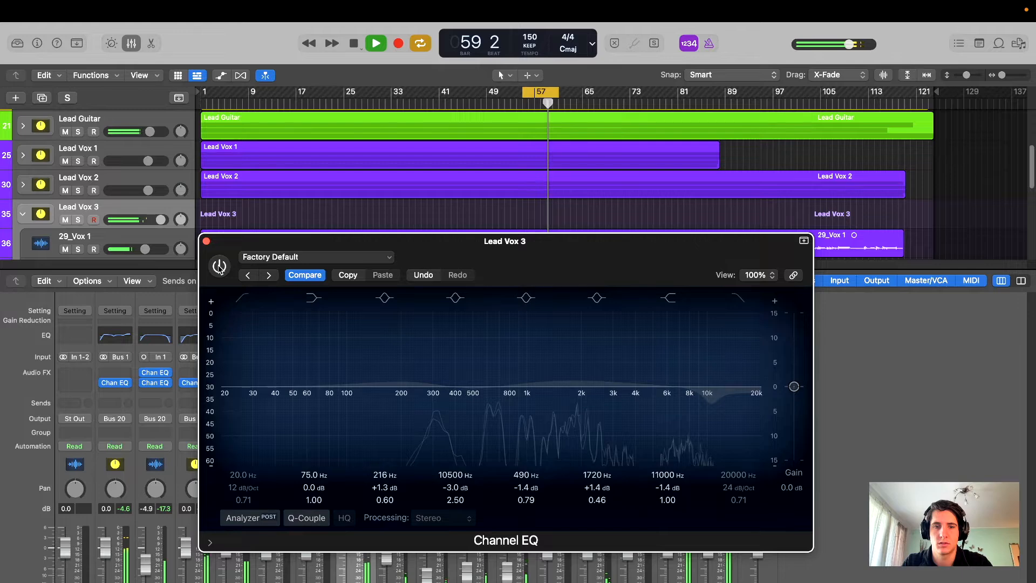
click(219, 267)
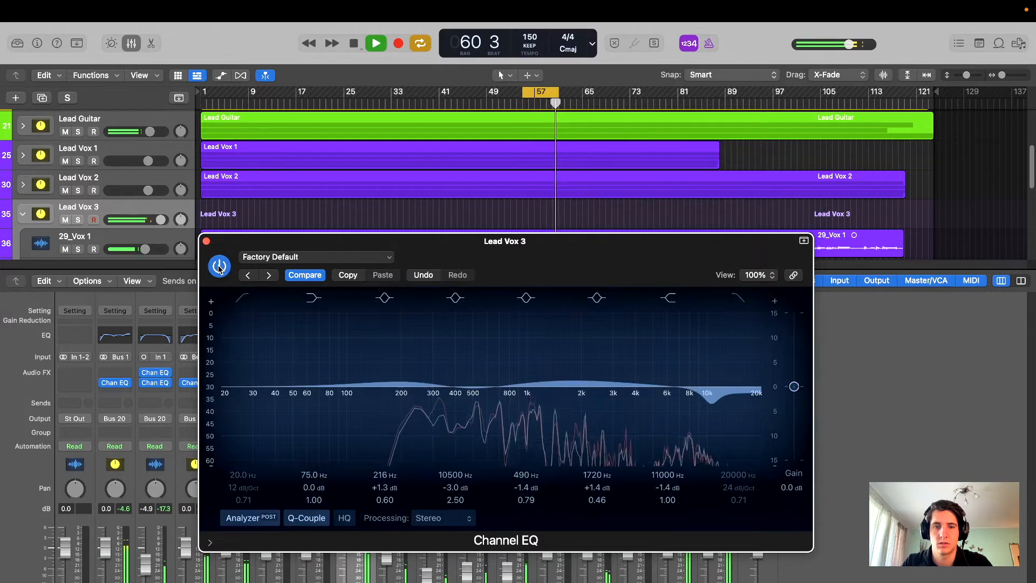
click(219, 267)
drag(518, 264, 533, 272)
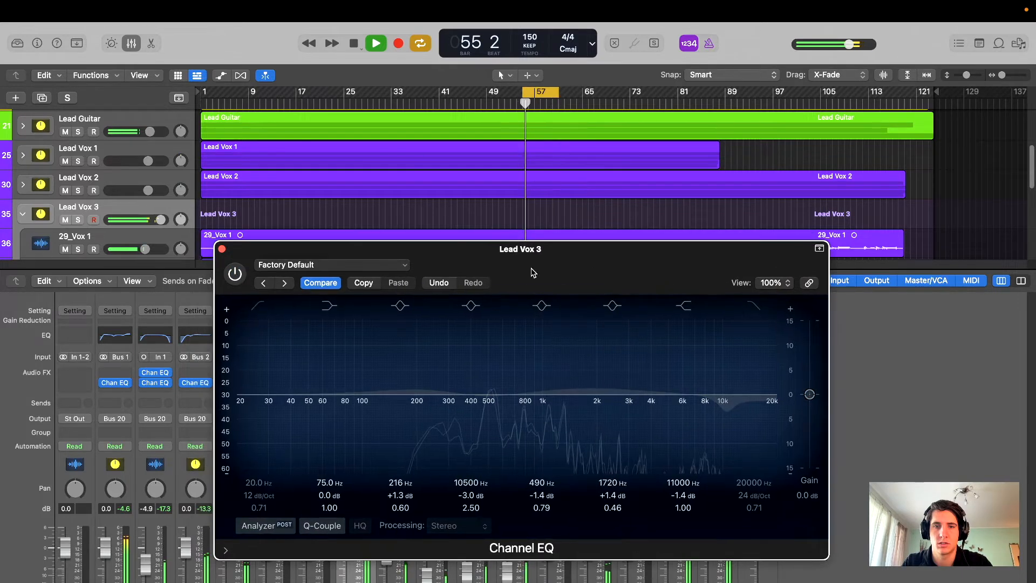
click(235, 275)
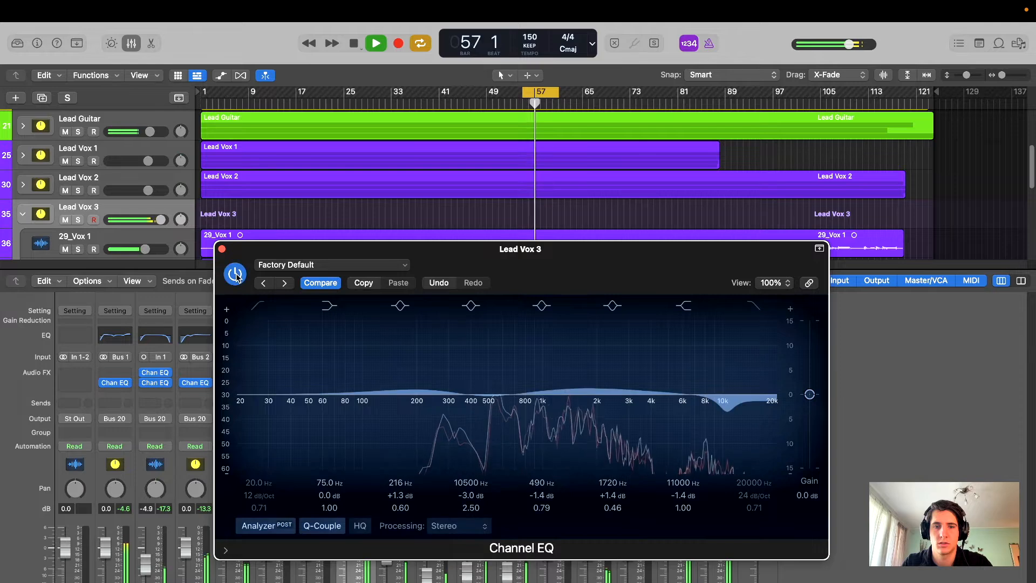
- Set the Lead Vox 3 EQ's low-mid cut to -2.1 dB at 492 Hz, compare it against bypass and stop playback
drag(546, 257, 534, 224)
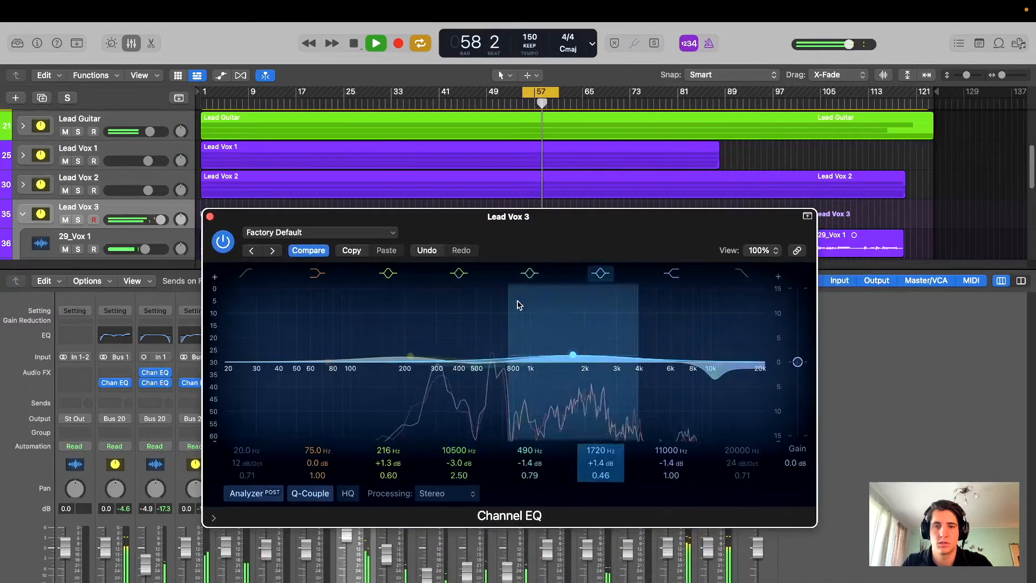
click(223, 242)
click(224, 243)
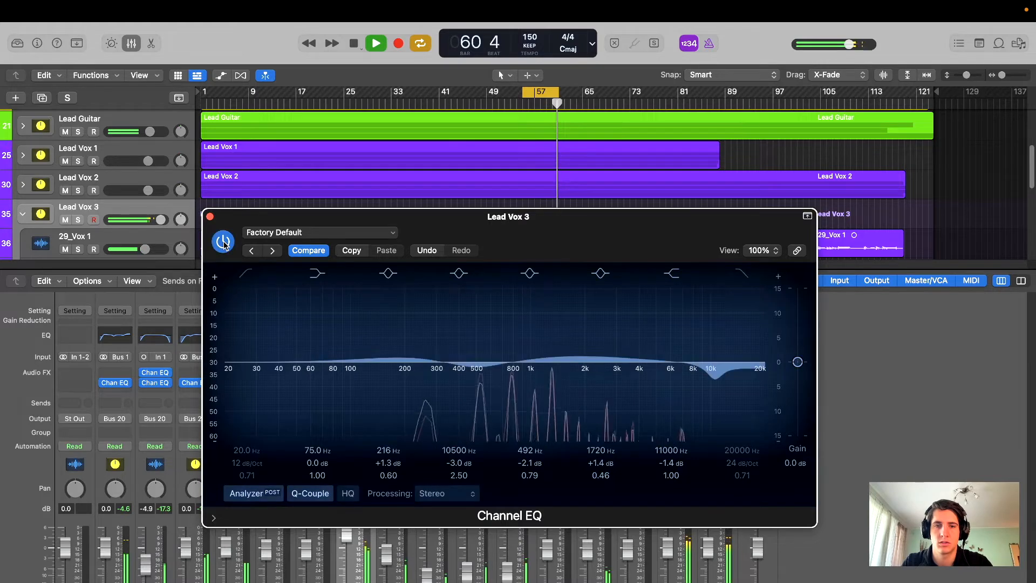
click(224, 243)
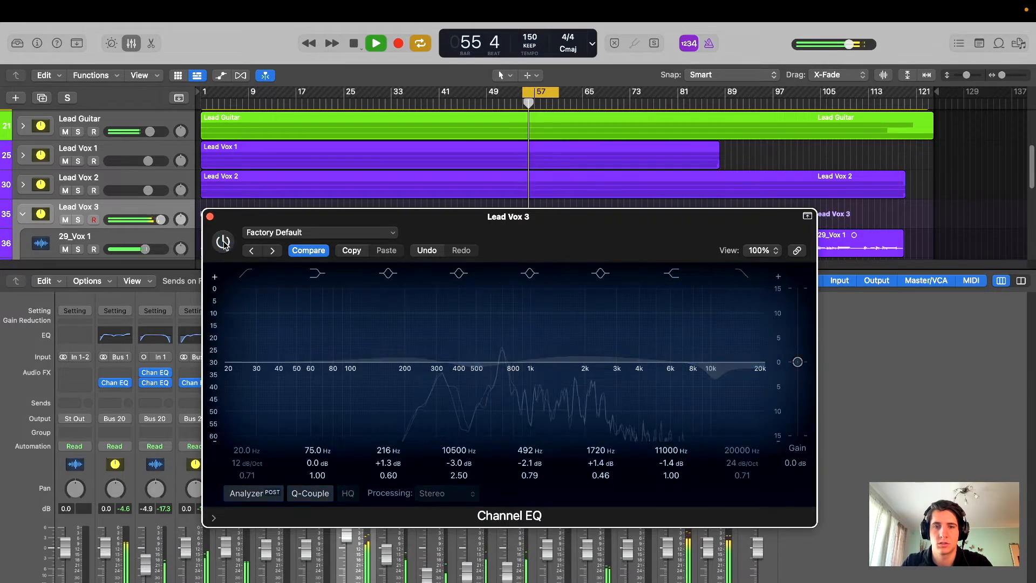
click(223, 243)
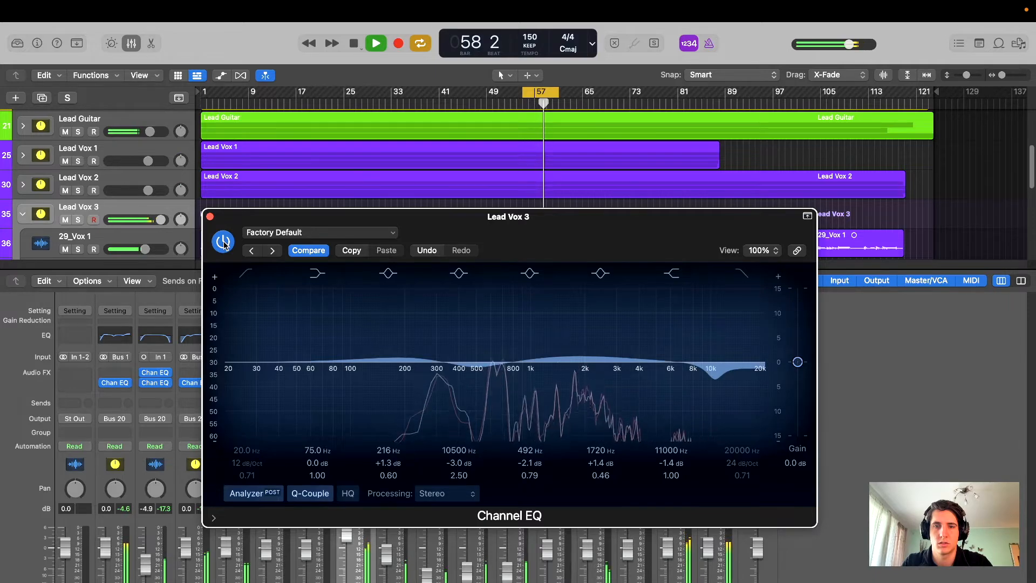
key(space)
drag(647, 233, 670, 235)
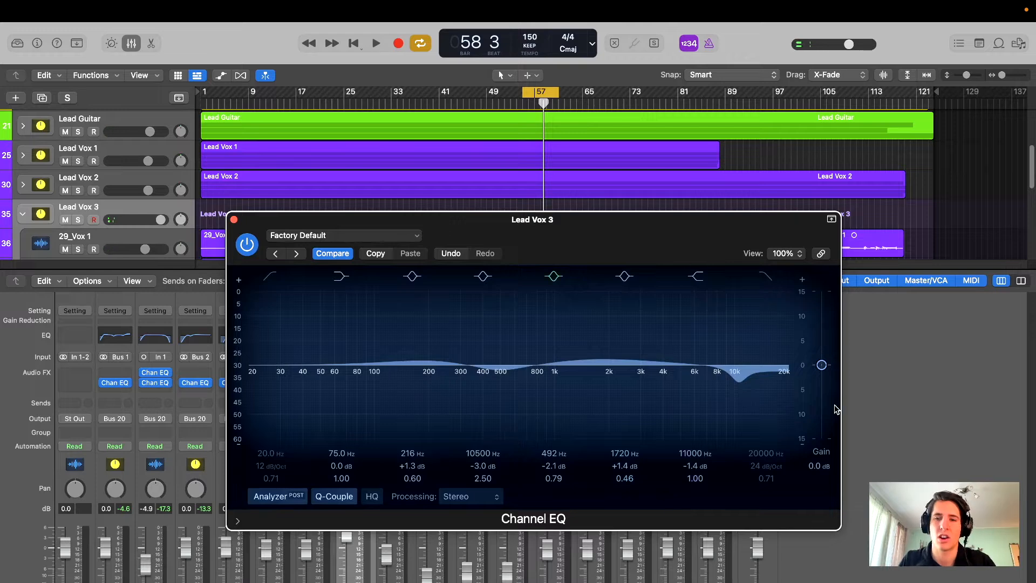
drag(605, 240, 604, 288)
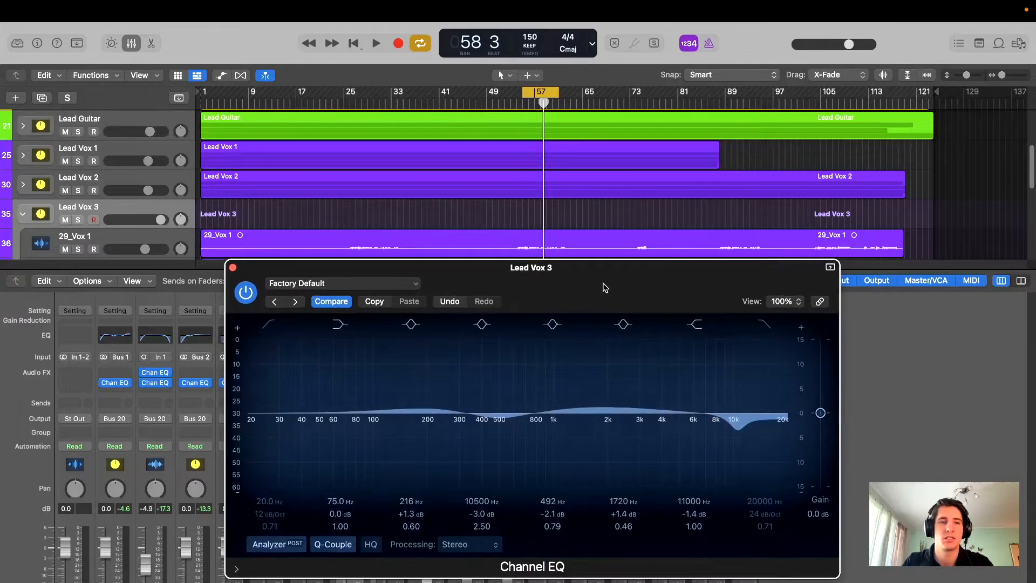
mouse_move(593, 283)
mouse_down()
mouse_move(612, 302)
mouse_move(597, 280)
mouse_up()
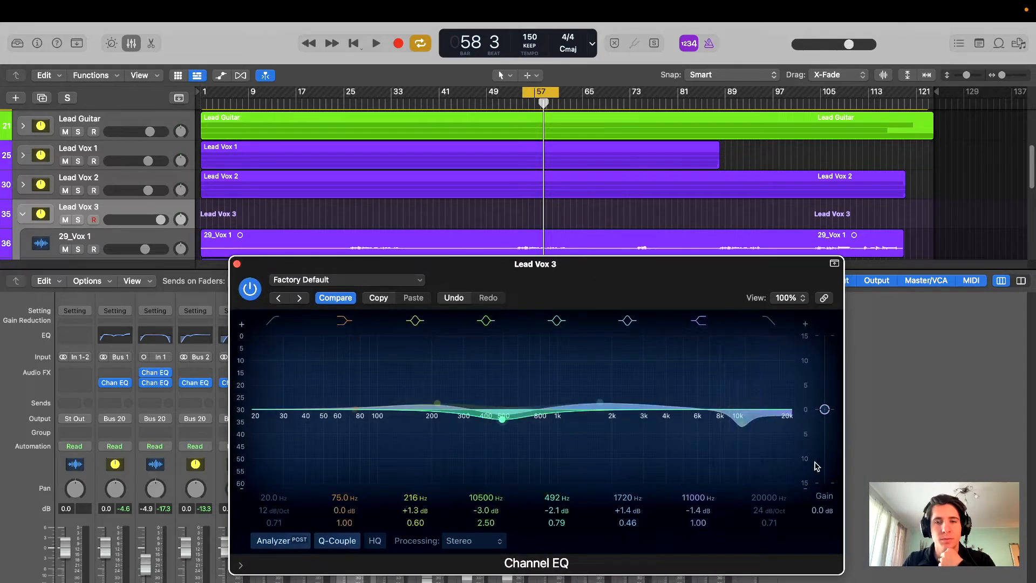
drag(671, 281, 678, 249)
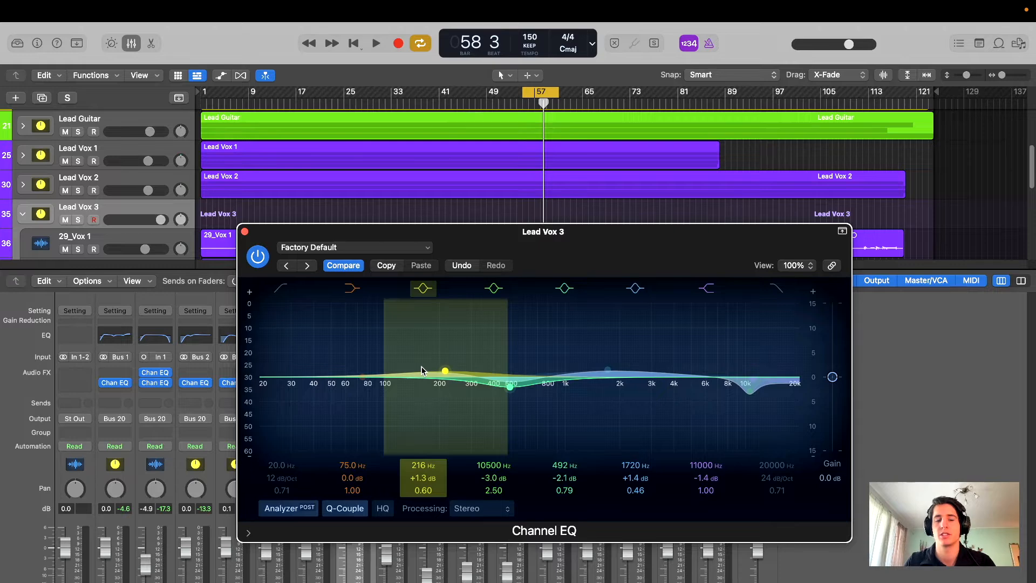
drag(546, 270, 542, 301)
scroll(500, 213, down, 1)
scroll(507, 211, down, 2)
drag(610, 307, 622, 262)
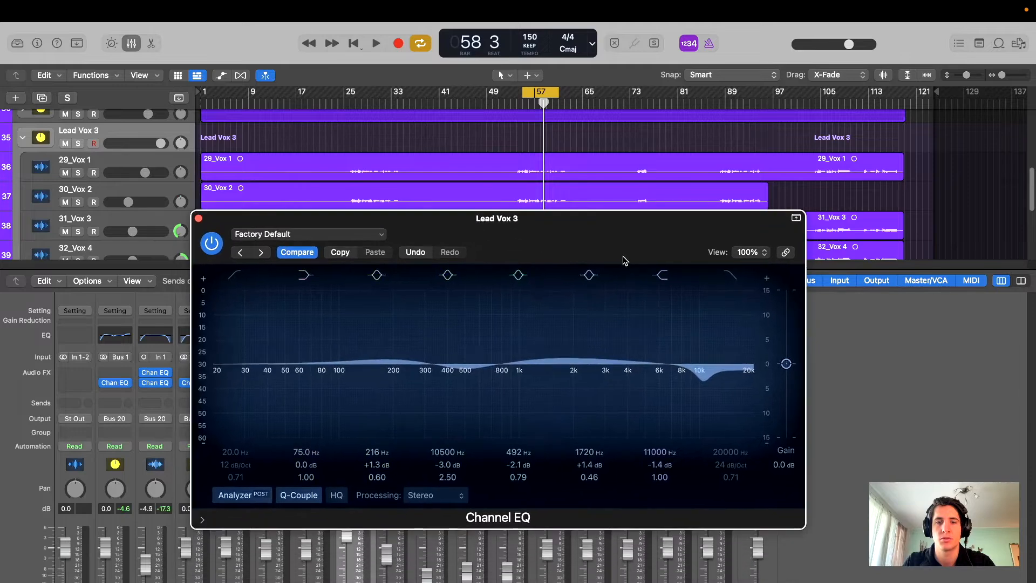
drag(511, 265, 517, 271)
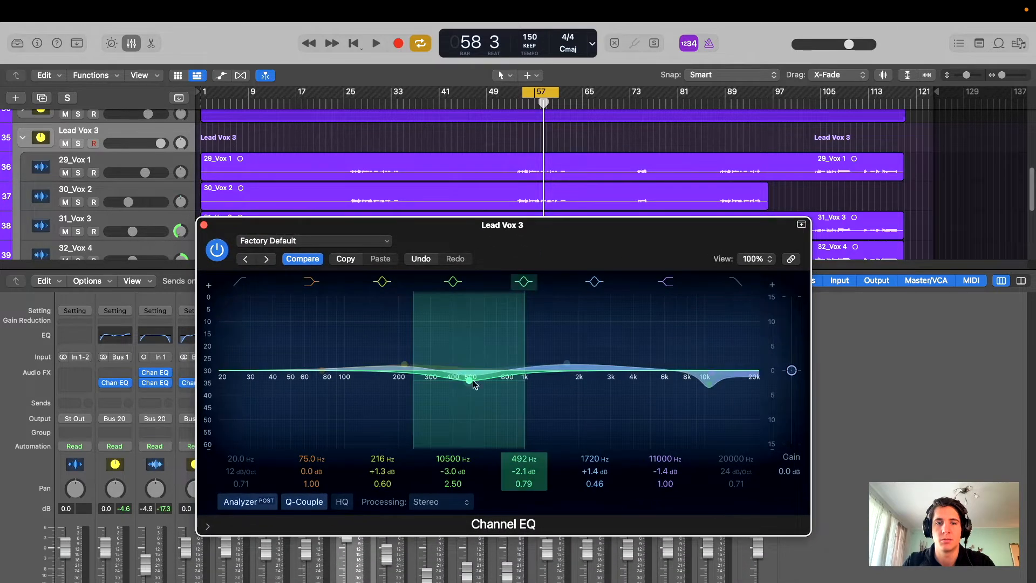
drag(610, 224, 631, 254)
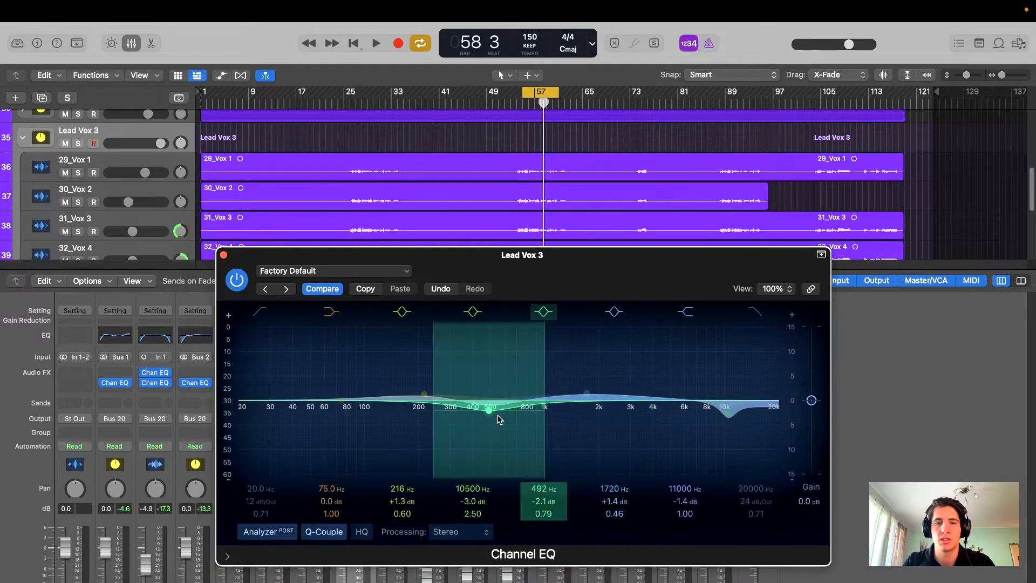
drag(598, 268, 609, 229)
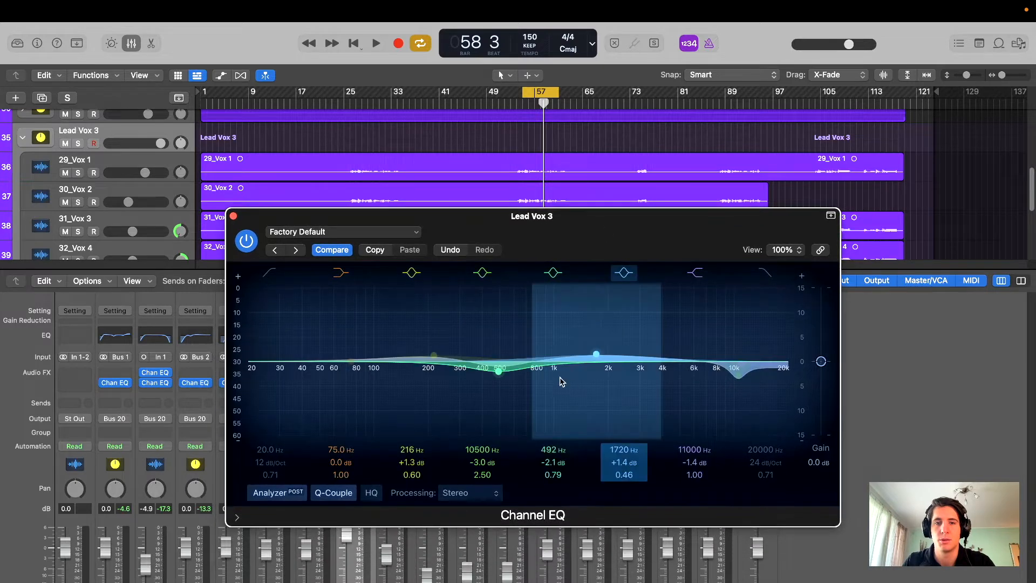
drag(613, 220, 591, 252)
- Close the Lead Vox 3 EQ and reset the stack's volume to 0.0 dB
click(255, 233)
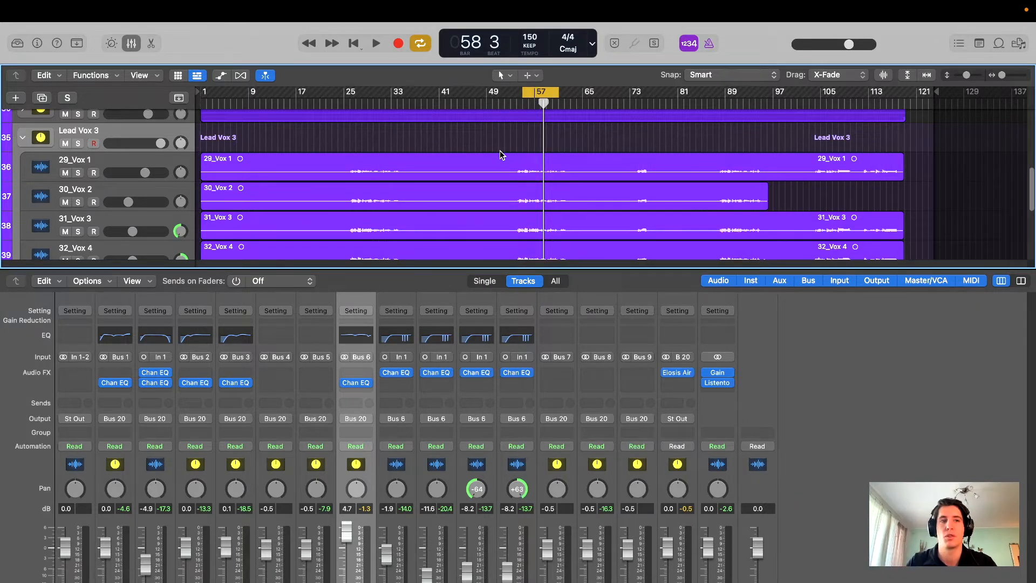
drag(160, 143, 156, 143)
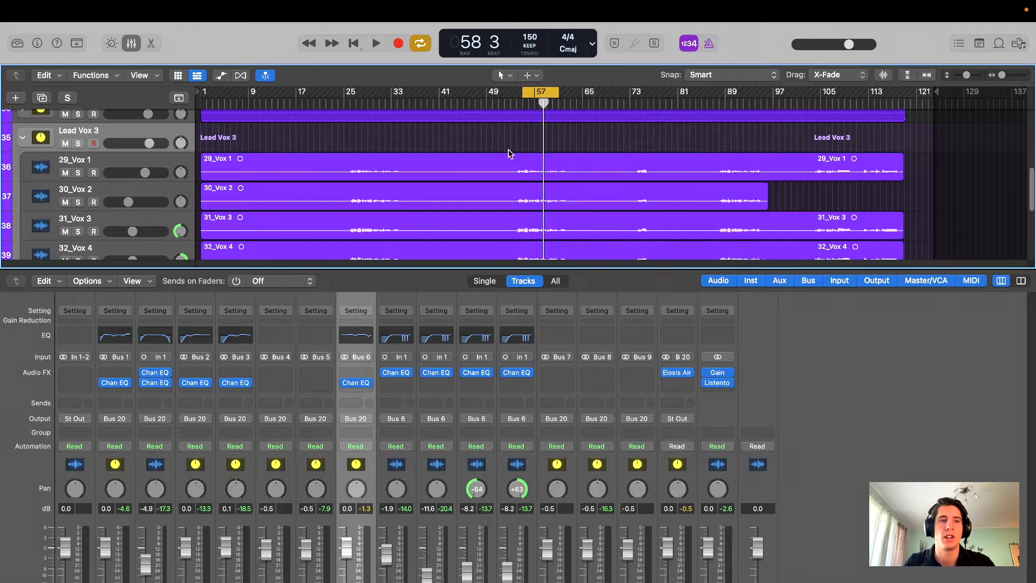
- Hide the mixer, collapse the Lead Vox 3 stack and select it
click(131, 43)
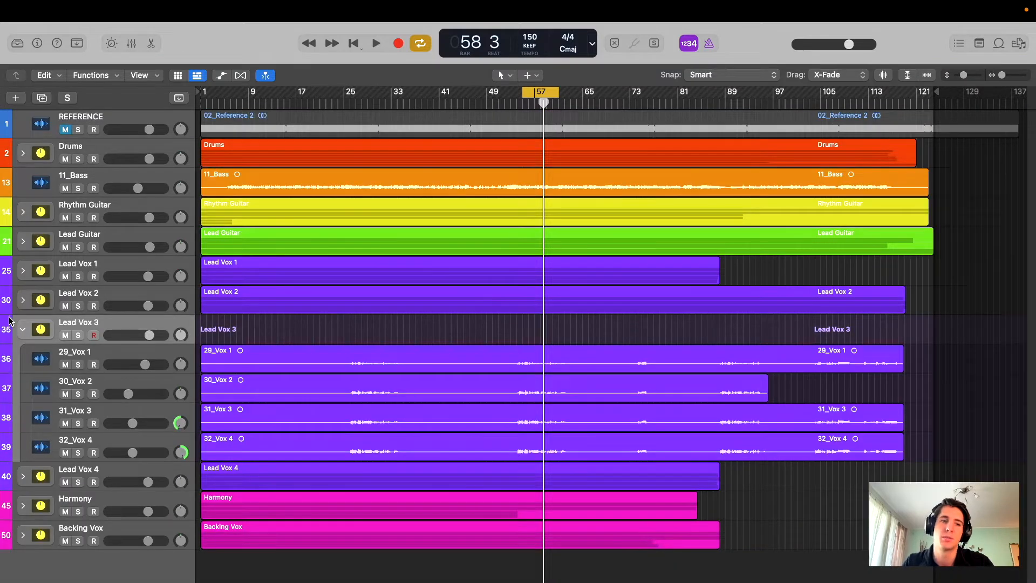
click(24, 330)
click(105, 328)
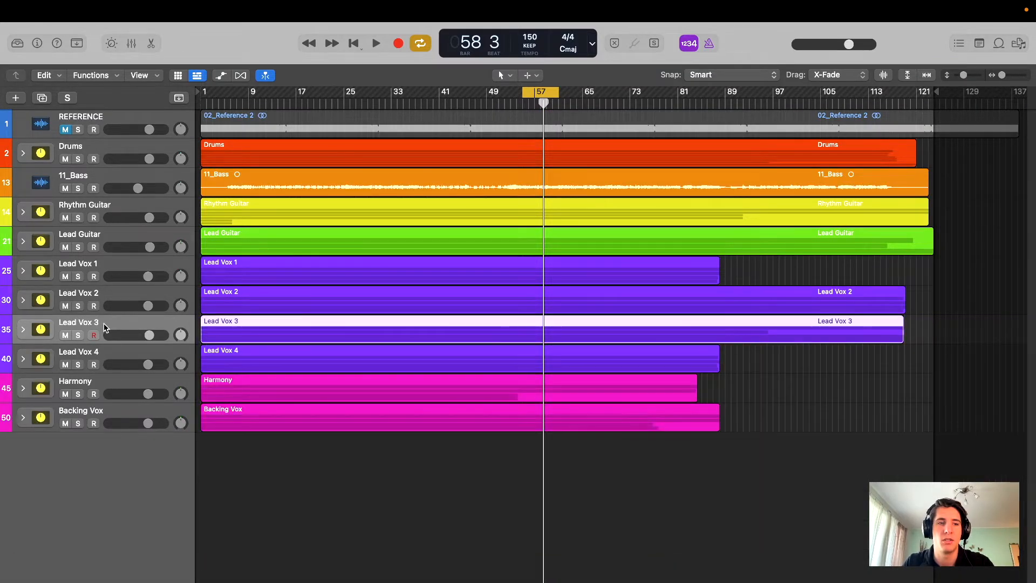
- Show the mixer and copy the Lead Vox 3 Channel EQ to the Lead Vox 1, Lead Vox 2 and Lead Vox 4 channels
click(131, 43)
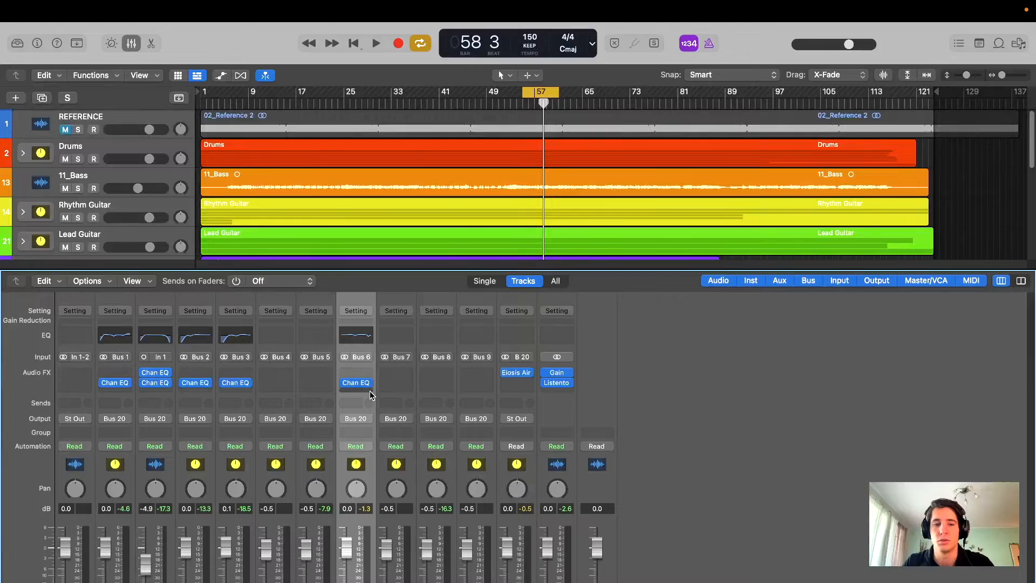
mouse_move(357, 384)
drag(316, 383, 281, 389)
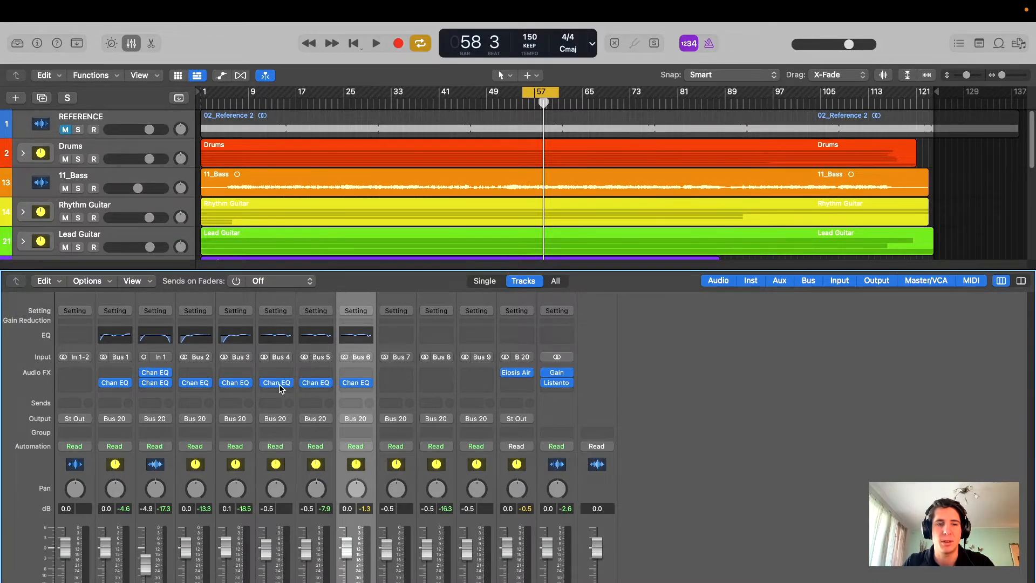
drag(413, 381, 395, 383)
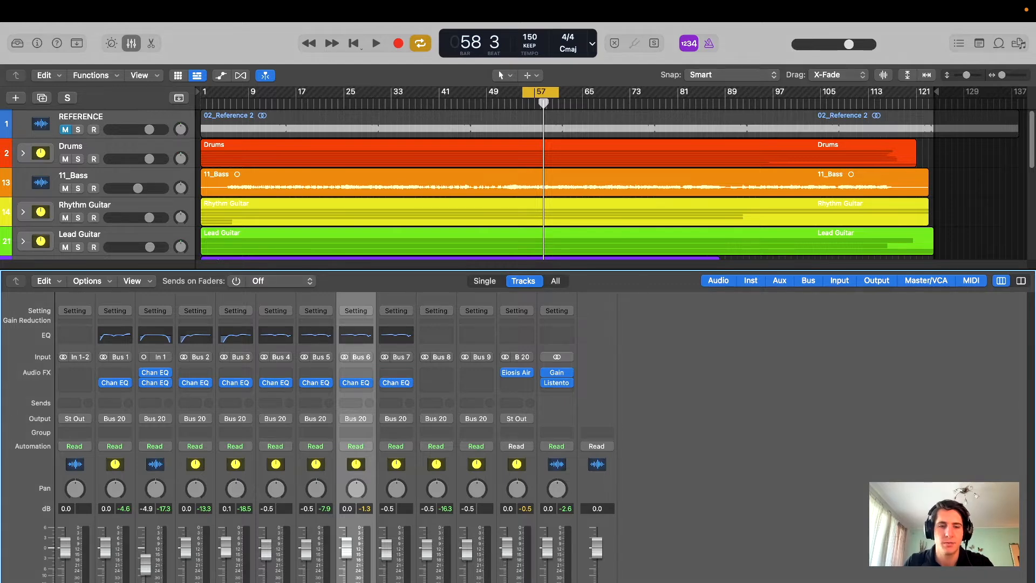
- Hide the mixer, expand the Harmony stack and select it, and show the mixer again
click(397, 304)
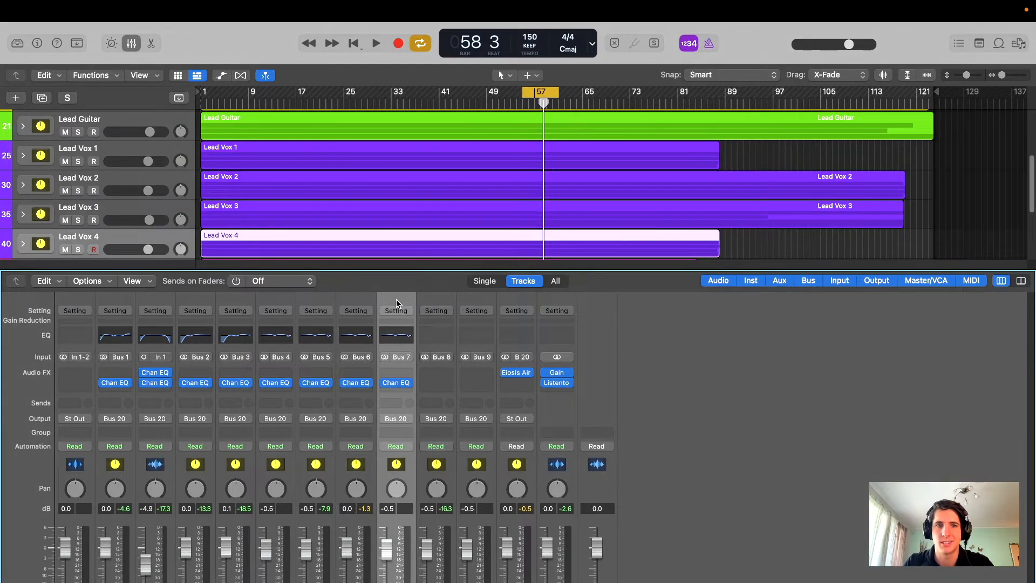
click(747, 244)
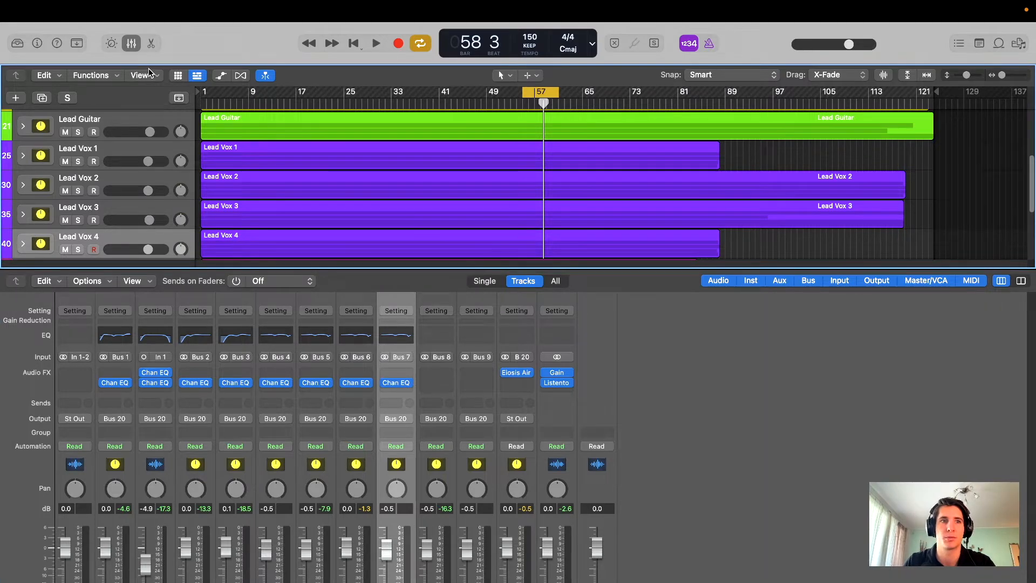
click(130, 44)
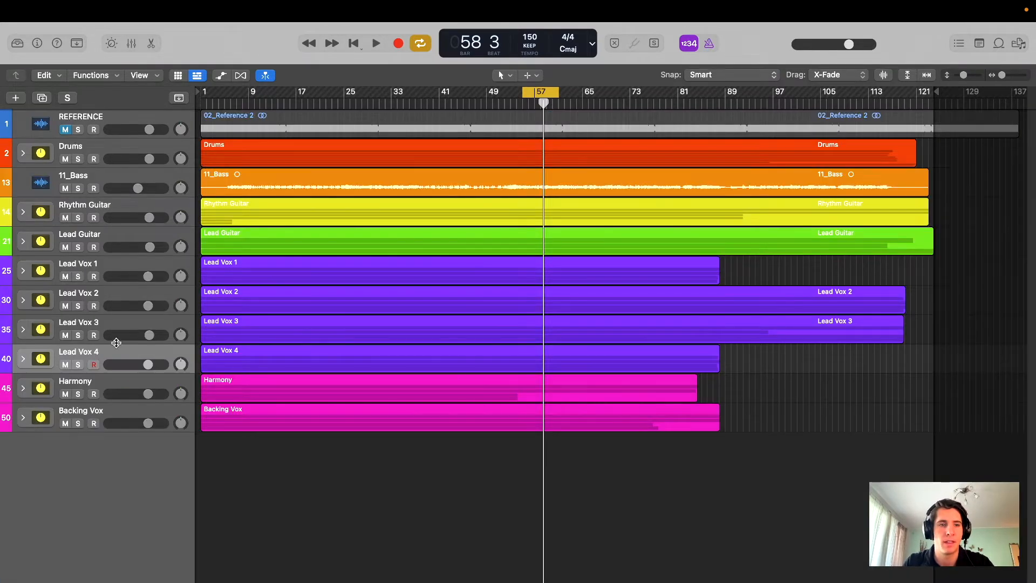
click(24, 388)
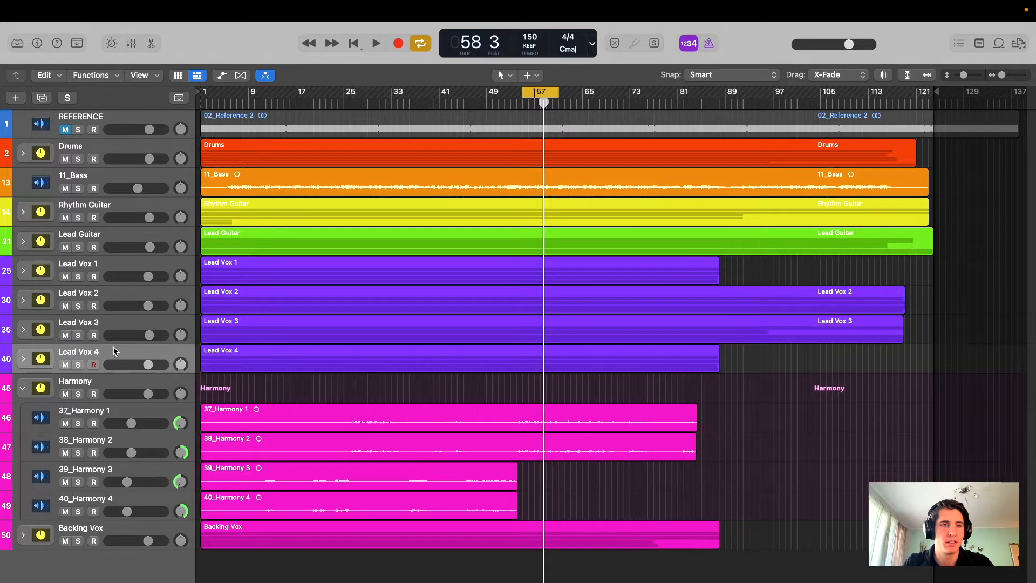
click(152, 387)
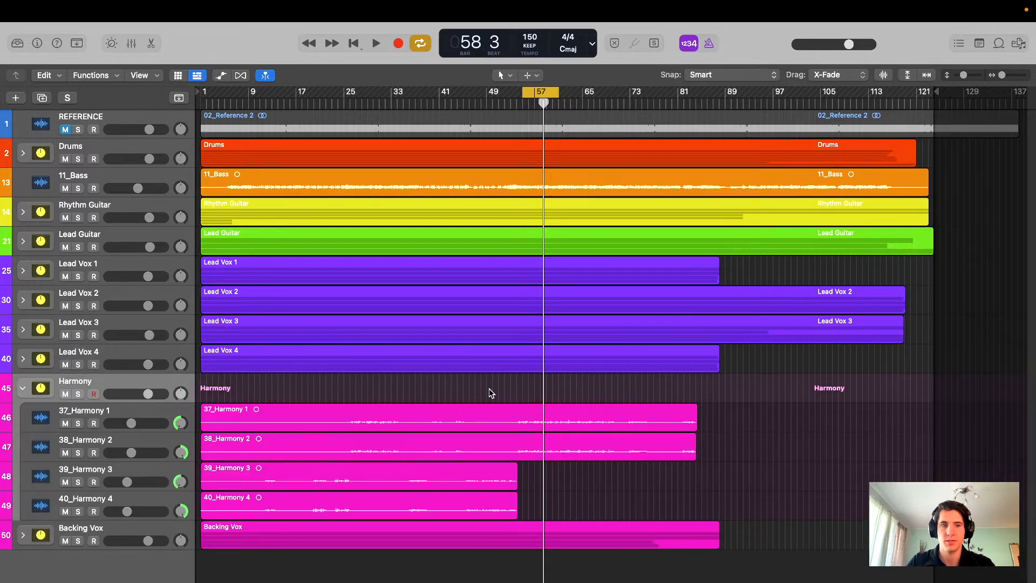
click(131, 43)
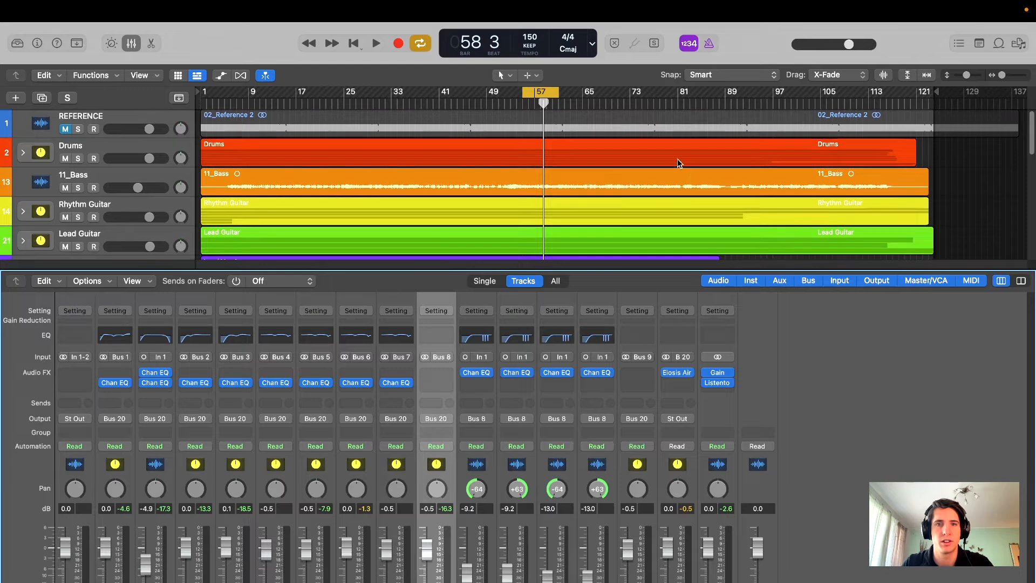
scroll(674, 158, down, 8)
scroll(679, 165, up, 4)
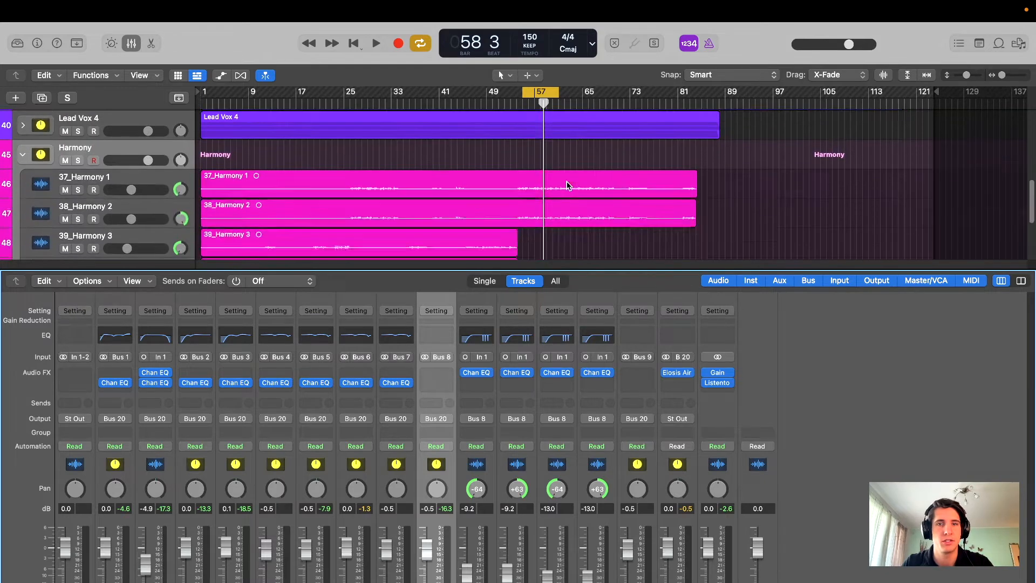
- Play the looped section and raise the Harmony stack's volume to +6.0 dB
key(space)
scroll(240, 158, down, 3)
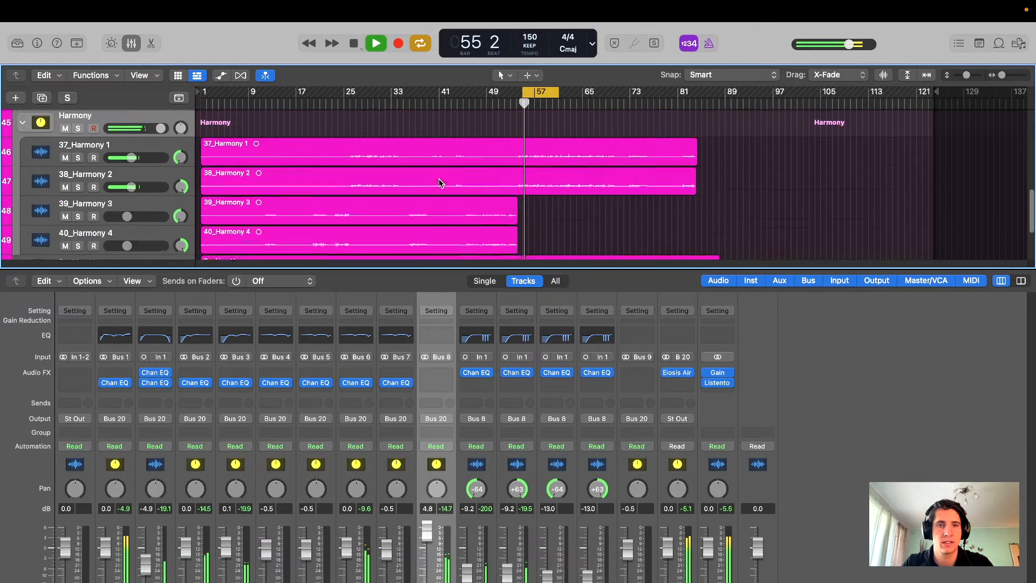
drag(157, 127, 161, 128)
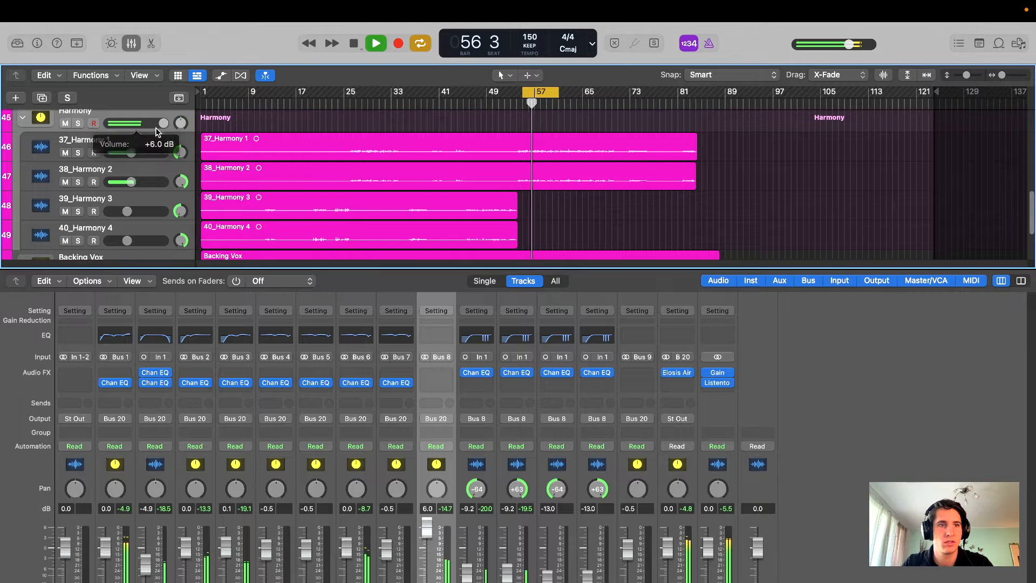
scroll(135, 131, up, 1)
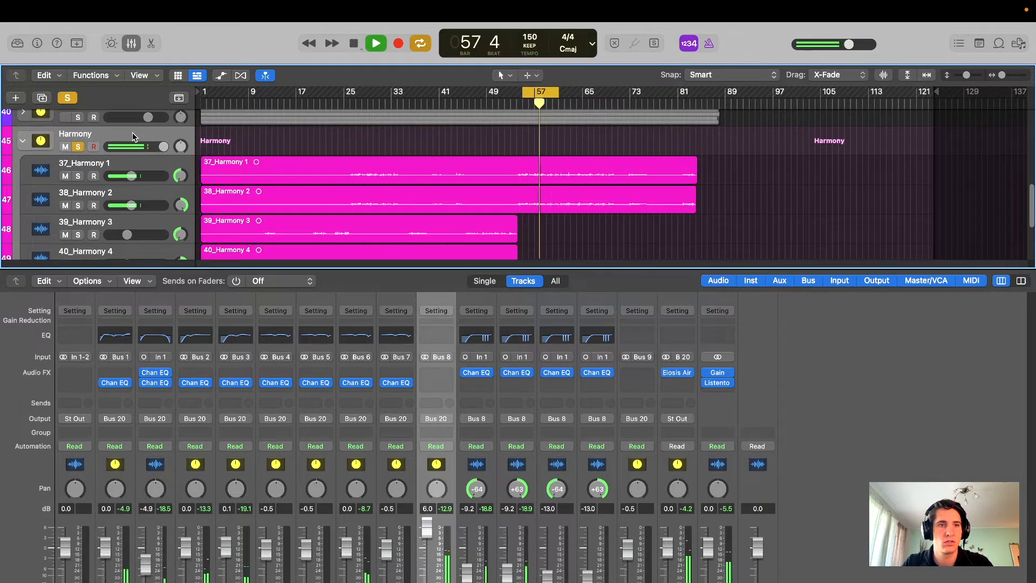
- Select the Harmony 1 and Harmony 2 tracks and raise their volume together to -3.9 dB
click(141, 168)
shift+click(140, 190)
drag(131, 176, 140, 176)
scroll(584, 224, down, 1)
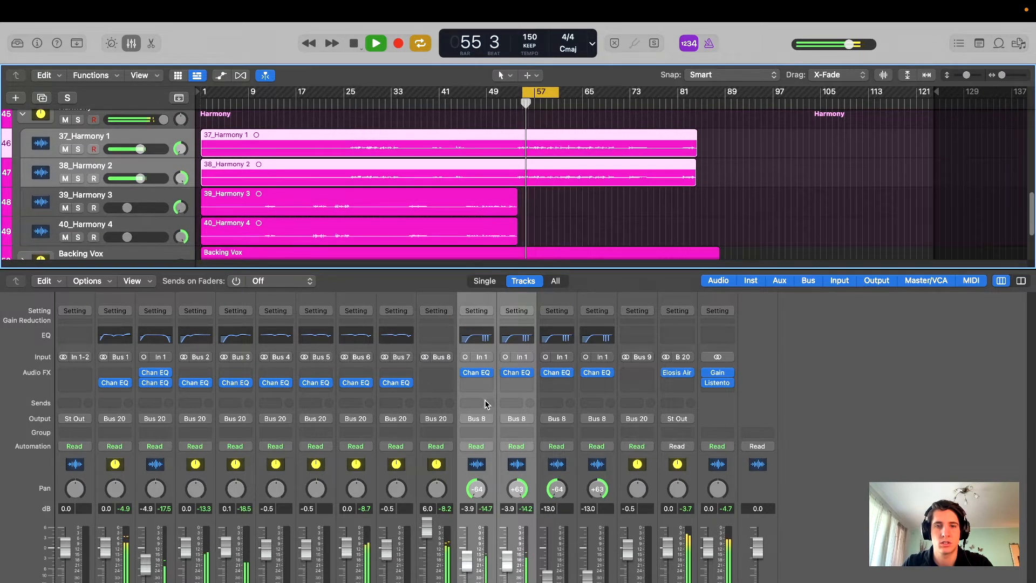
- Insert a Channel EQ on the Harmony stack and lower its high shelf to -5.0 dB at 6000 Hz
click(437, 386)
mouse_move(469, 412)
click(535, 412)
drag(643, 178, 532, 202)
drag(543, 344, 586, 344)
drag(698, 344, 693, 372)
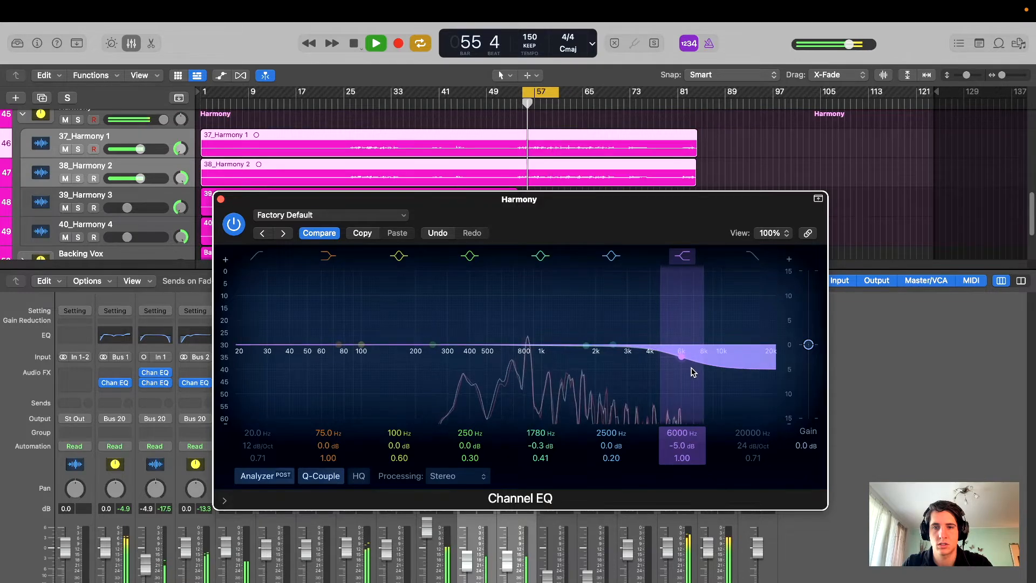
- Shape the Harmony EQ with +1.0 dB at 468 Hz, -2.7 dB at 3100 Hz and a -3.9 dB high shelf at 6700 Hz
drag(593, 199, 584, 168)
drag(578, 313, 472, 309)
drag(613, 314, 620, 338)
drag(690, 330, 697, 324)
drag(621, 331, 627, 328)
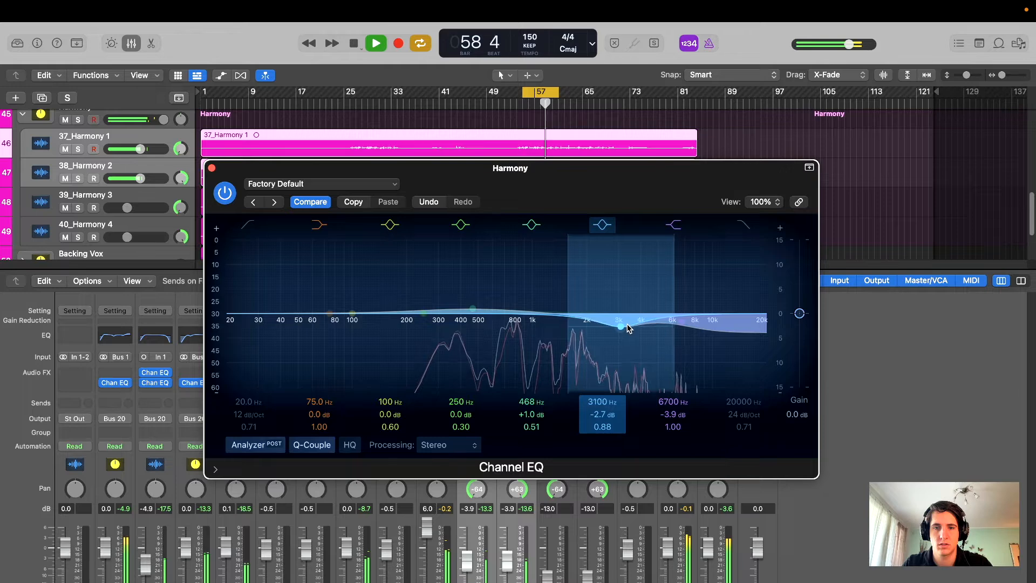
- Refine the Harmony EQ to +1.2 dB at 436 Hz and -3.2 dB at 3060 Hz, and compare it against bypass
drag(474, 295, 470, 300)
click(225, 178)
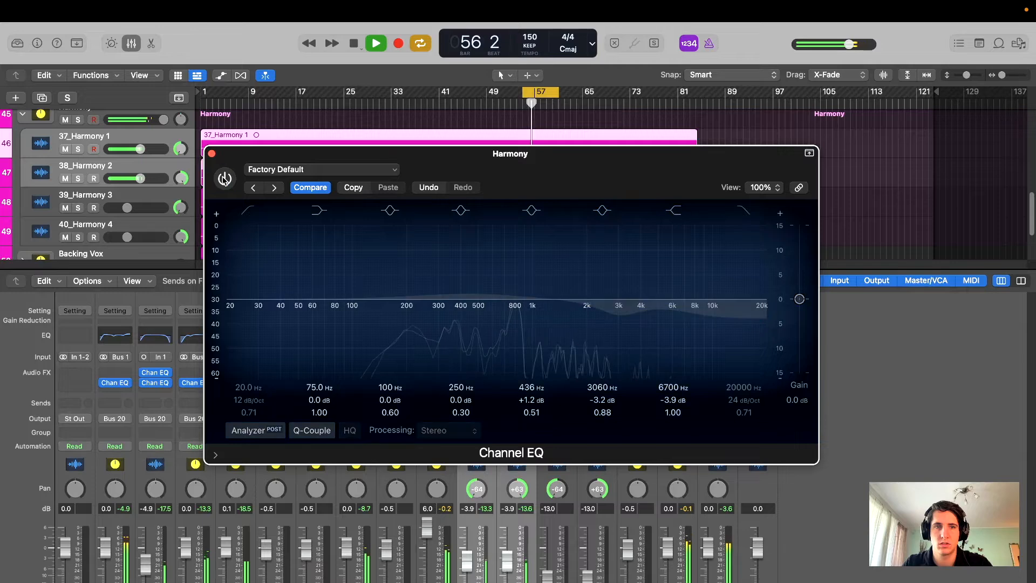
click(225, 179)
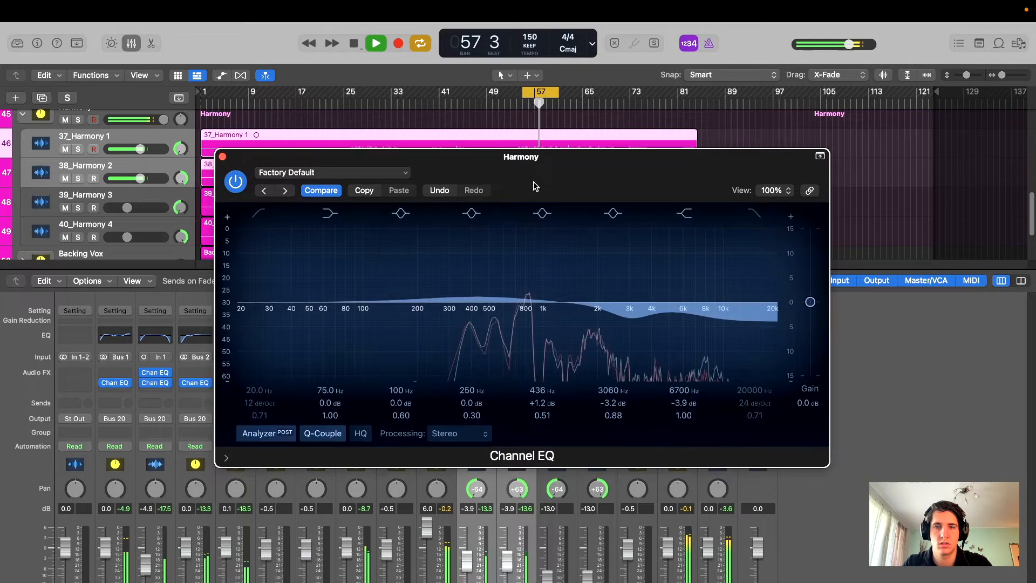
- Add a 24 dB/Oct high cut at 11500 Hz with Q 0.16 to the Harmony EQ, close it and stop playback
drag(731, 248, 734, 305)
mouse_move(526, 186)
mouse_down()
mouse_move(554, 196)
mouse_move(542, 200)
mouse_up()
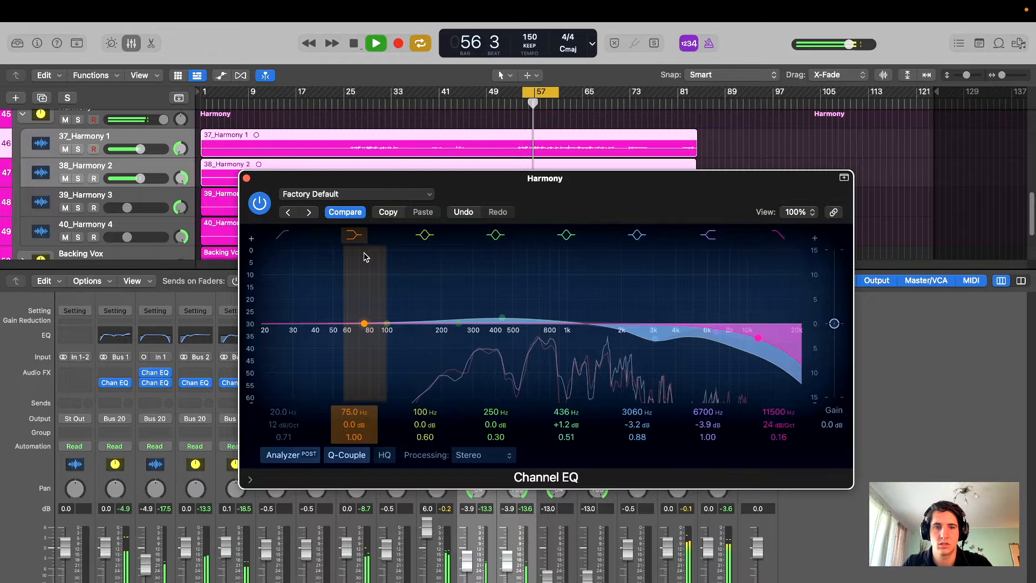
drag(569, 207, 568, 214)
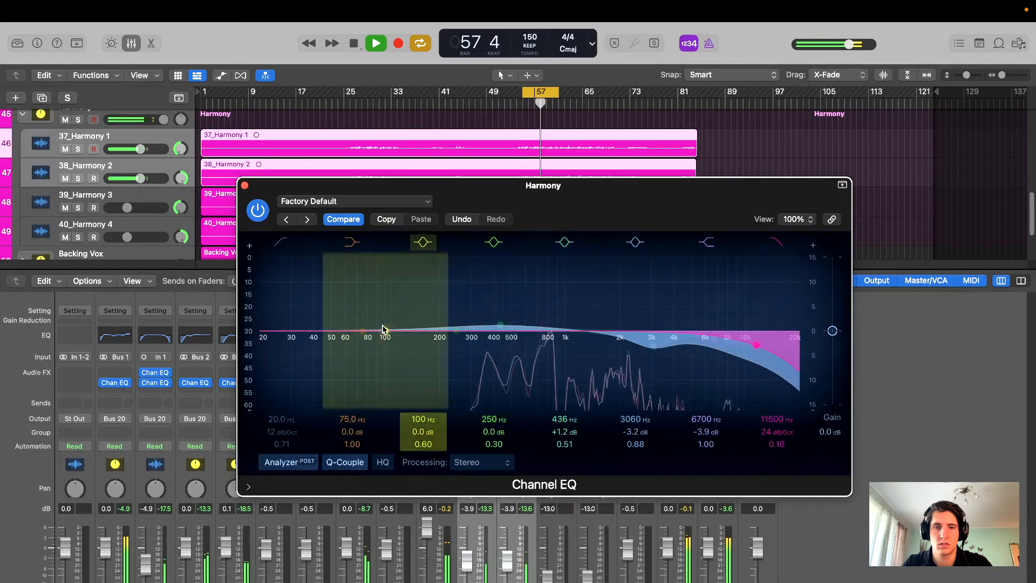
drag(410, 185, 418, 210)
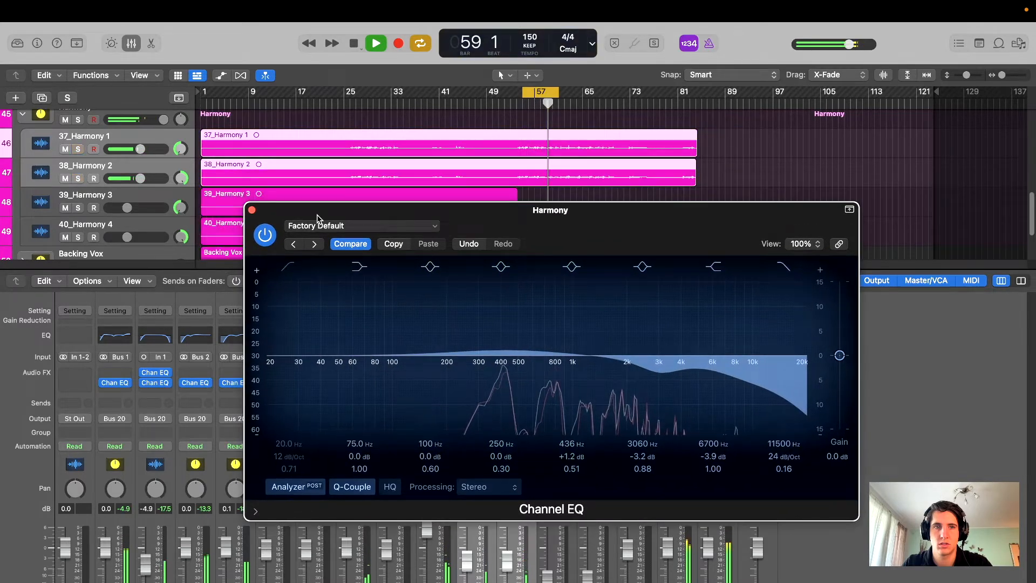
click(252, 212)
key(space)
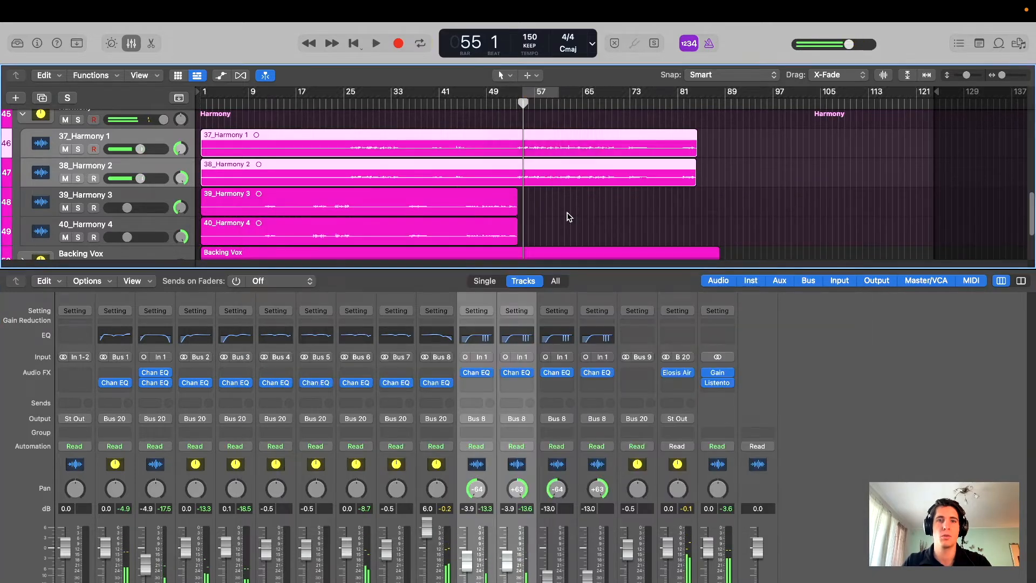
- Select the Harmony stack, reopen its Channel EQ and set the upper-mid cut to -3.4 dB at 3020 Hz
scroll(301, 193, up, 1)
scroll(301, 193, up, 1)
click(104, 138)
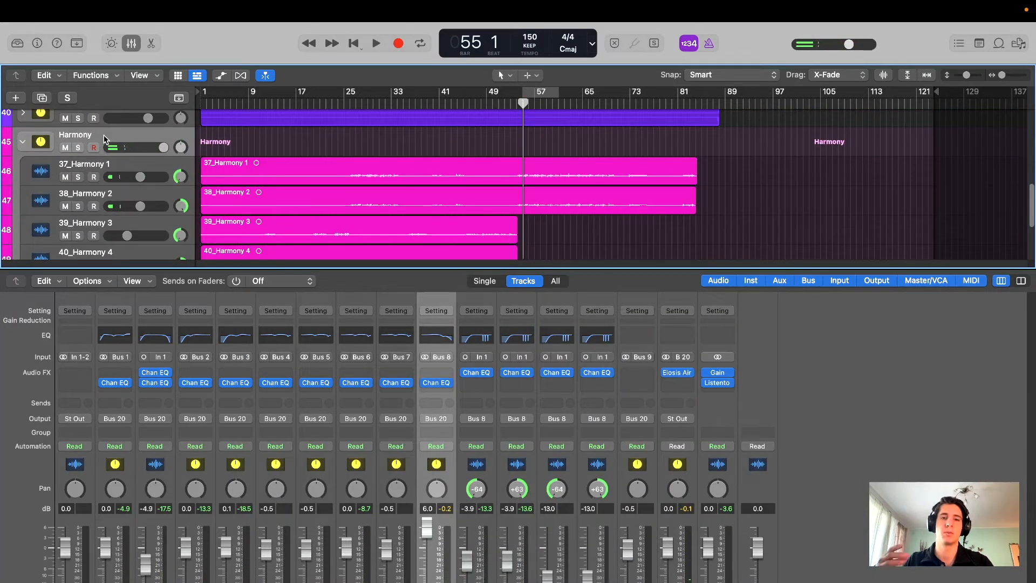
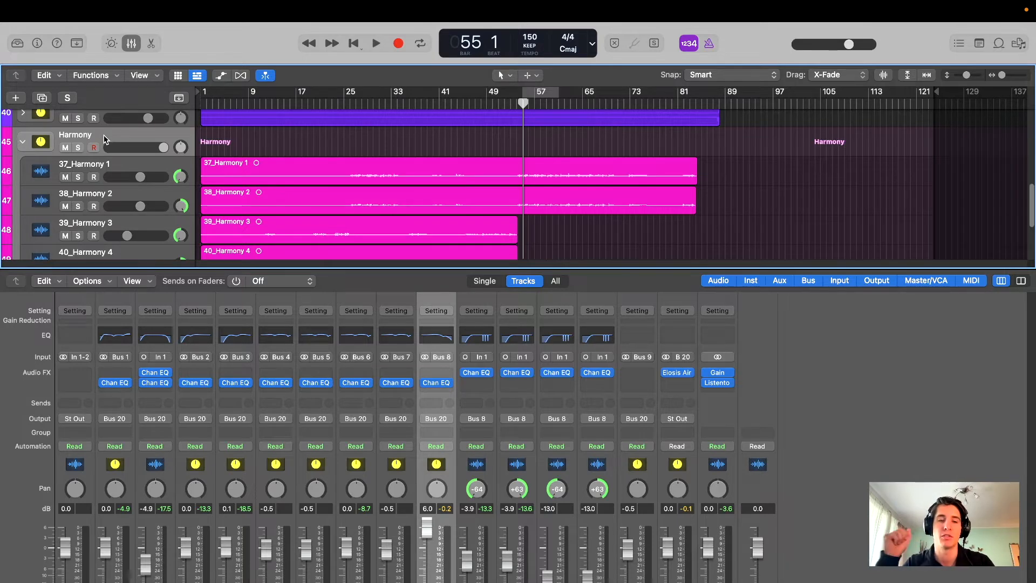
click(447, 339)
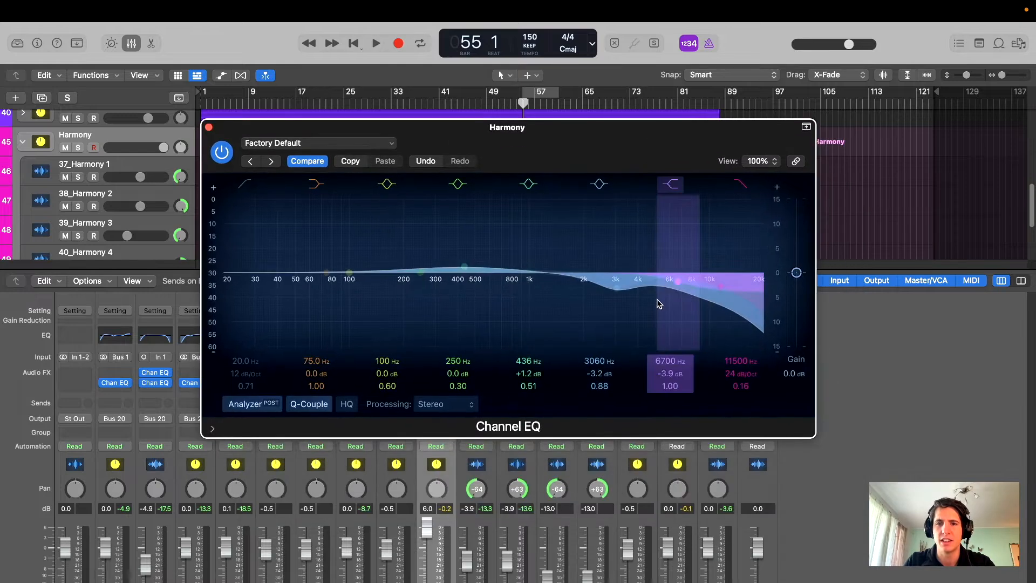
drag(616, 290, 616, 298)
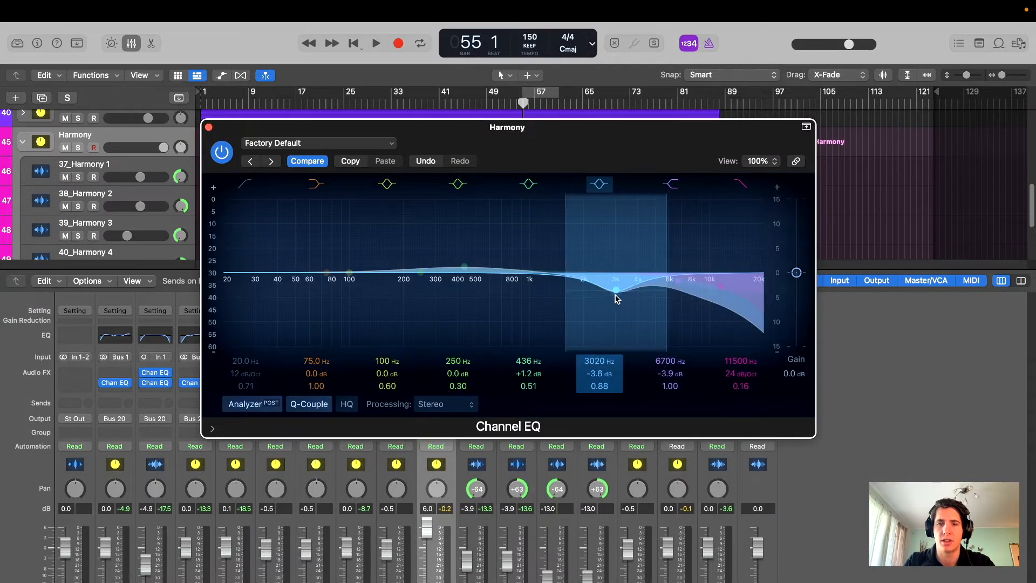
drag(646, 163, 601, 181)
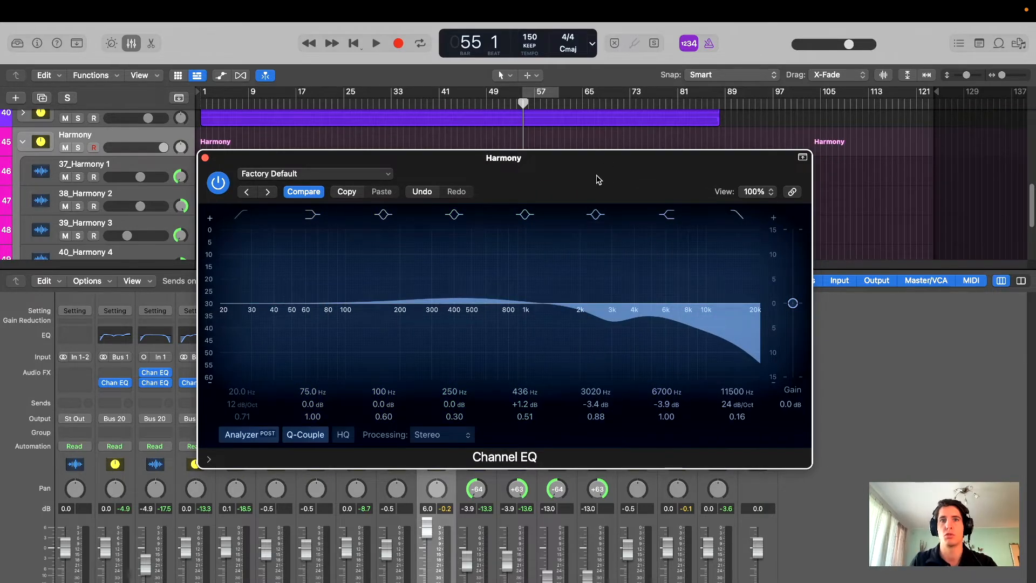
drag(597, 175, 591, 144)
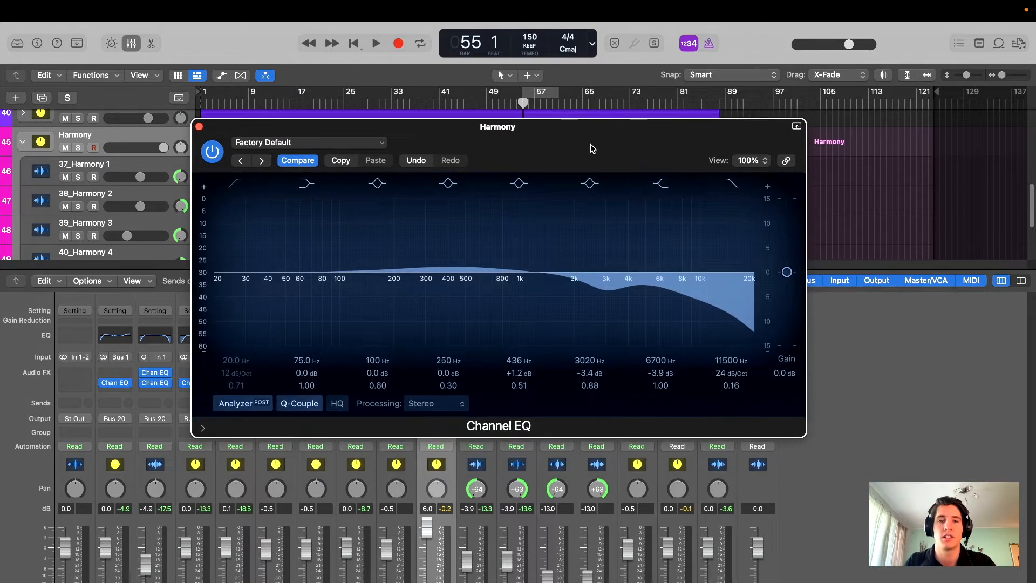
- Set the Harmony EQ's low-mid boost to +0.8 dB at 428 Hz, close the EQ and hide the mixer
drag(522, 160, 517, 190)
drag(451, 302, 448, 304)
drag(536, 171, 547, 291)
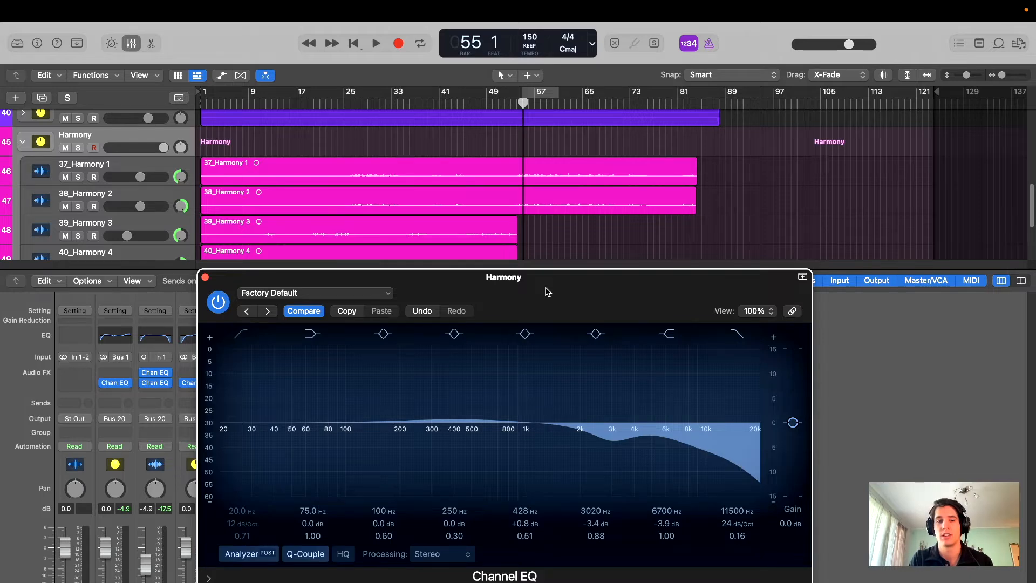
drag(547, 291, 554, 241)
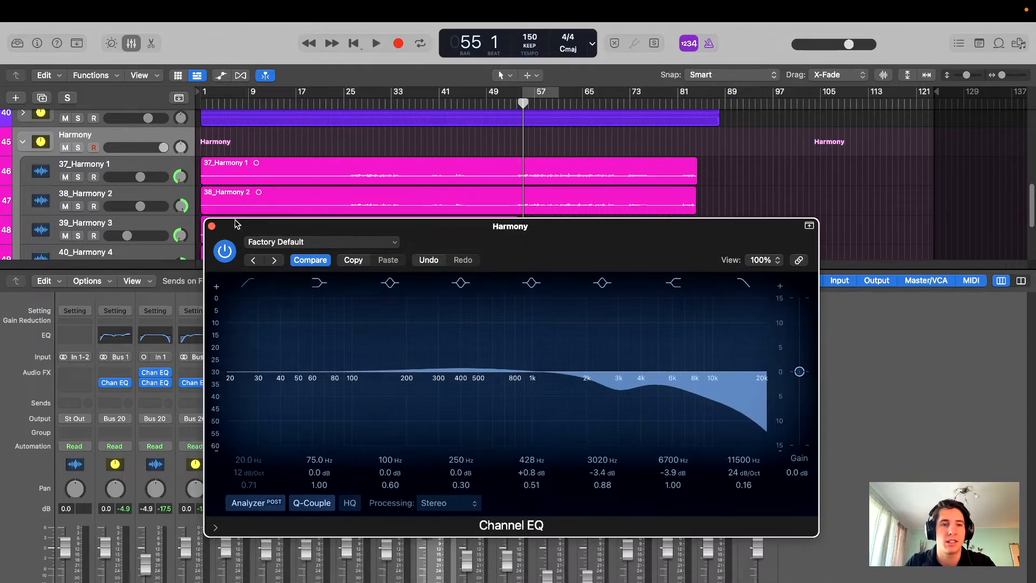
click(211, 228)
key(x)
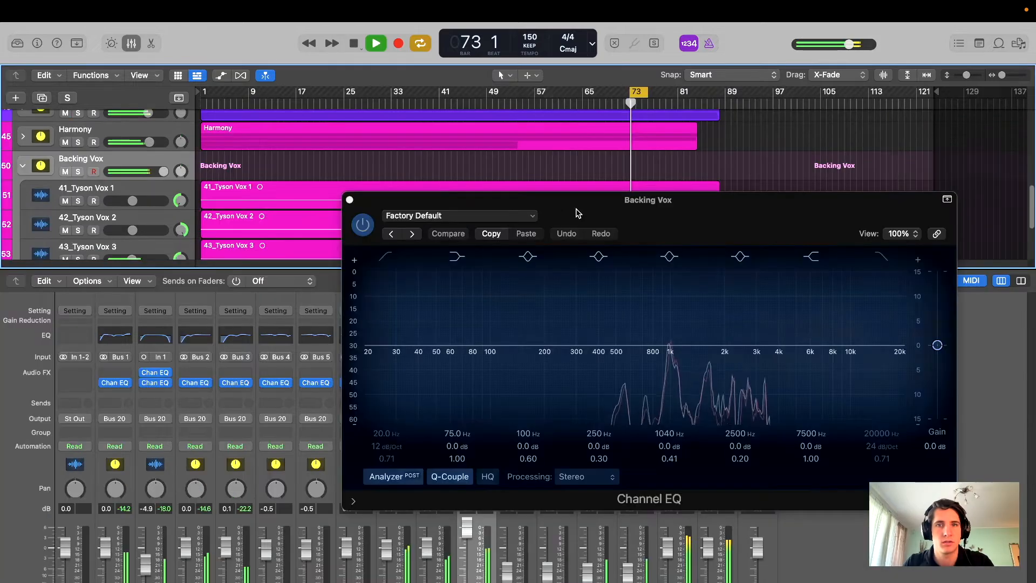
- Boost the Backing Vox EQ by 2.0 dB at 2620 Hz and 1.9 dB at 384 Hz, with output gain at -0.9 dB
drag(648, 199, 578, 210)
drag(441, 327, 621, 324)
drag(546, 330, 468, 323)
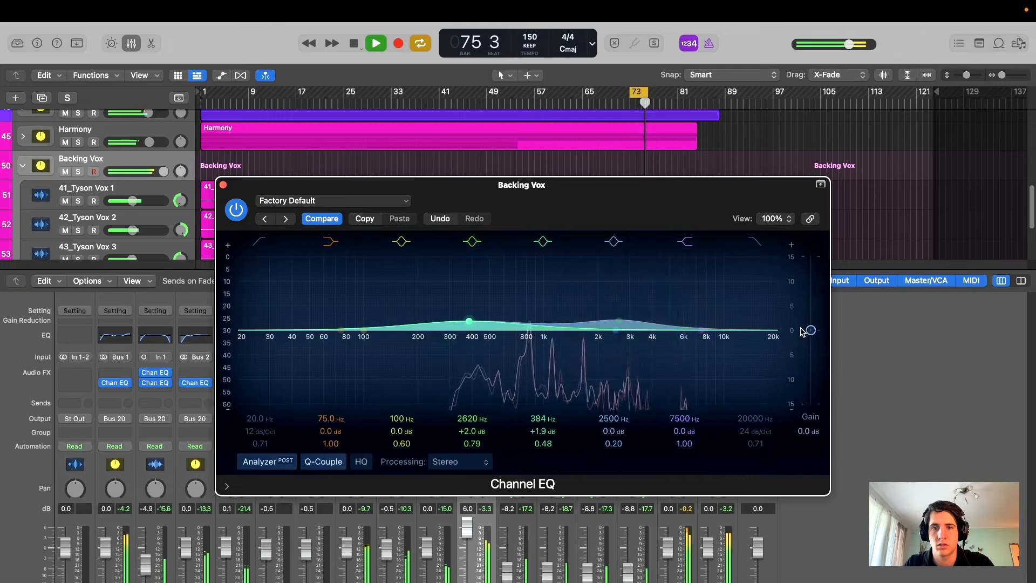
drag(808, 333, 808, 336)
drag(365, 210, 350, 176)
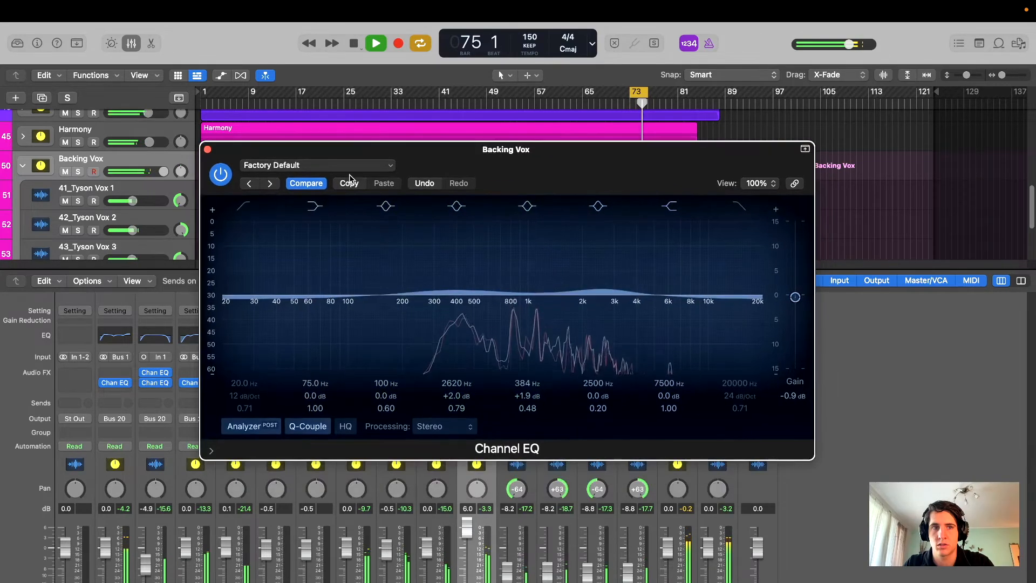
- Solo the Backing Vox stack to compare its EQ against bypass, leaving the EQ enabled and the stack unsoloed
click(222, 174)
key(s)
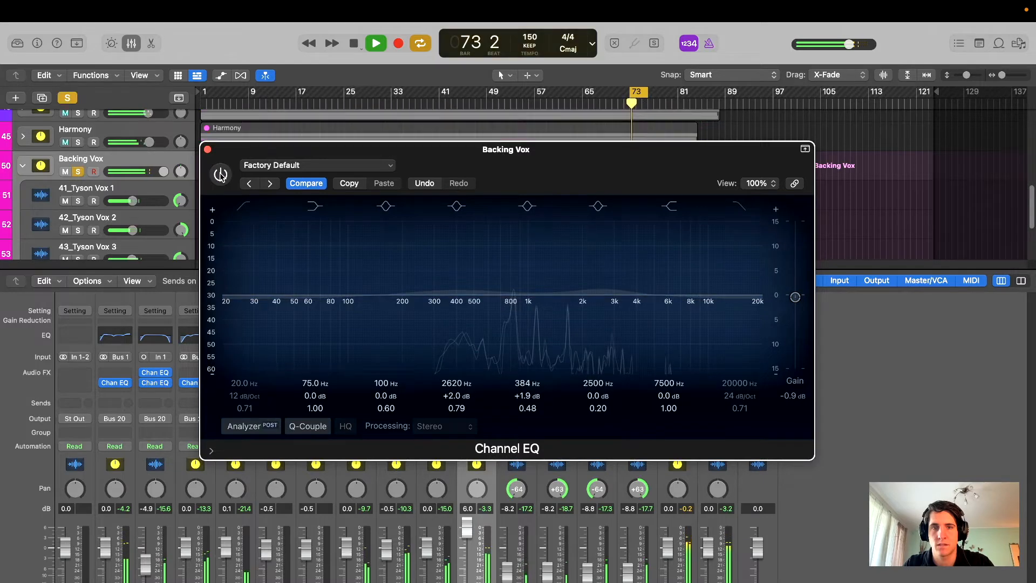
click(221, 174)
click(221, 174)
click(222, 174)
key(s)
- Set the Backing Vox EQ's high shelf to -1.6 dB at 8150 Hz and its low-mid boost to +2.3 dB at 362 Hz
mouse_move(702, 301)
mouse_down()
mouse_move(695, 314)
mouse_move(706, 307)
mouse_up()
drag(535, 159, 546, 166)
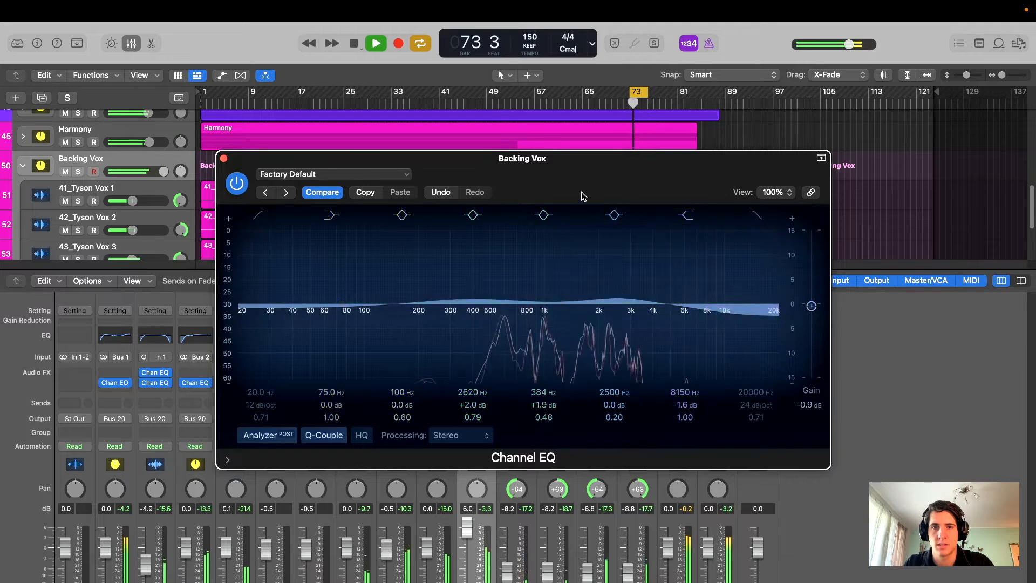
drag(579, 186, 583, 194)
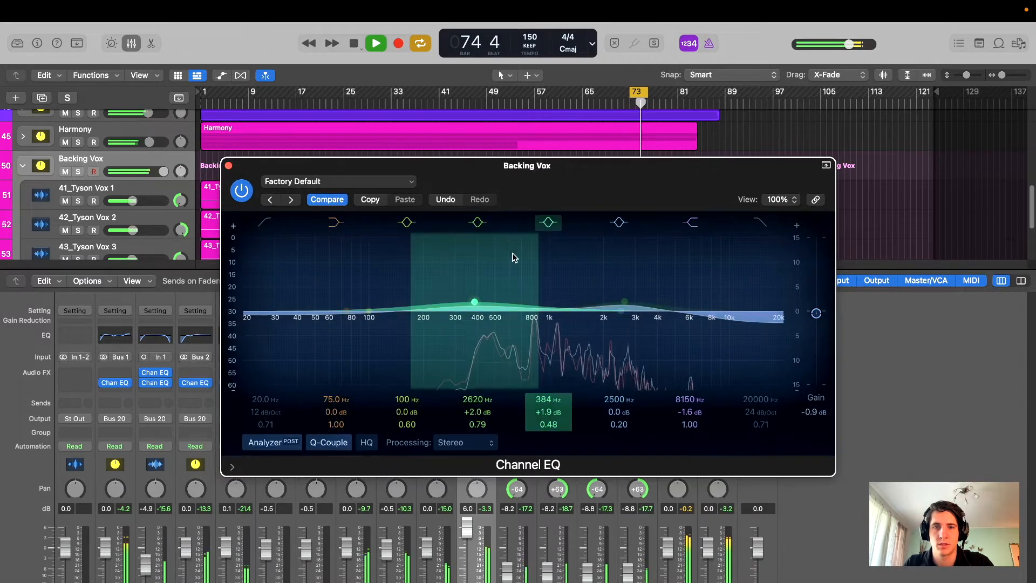
drag(474, 302, 469, 300)
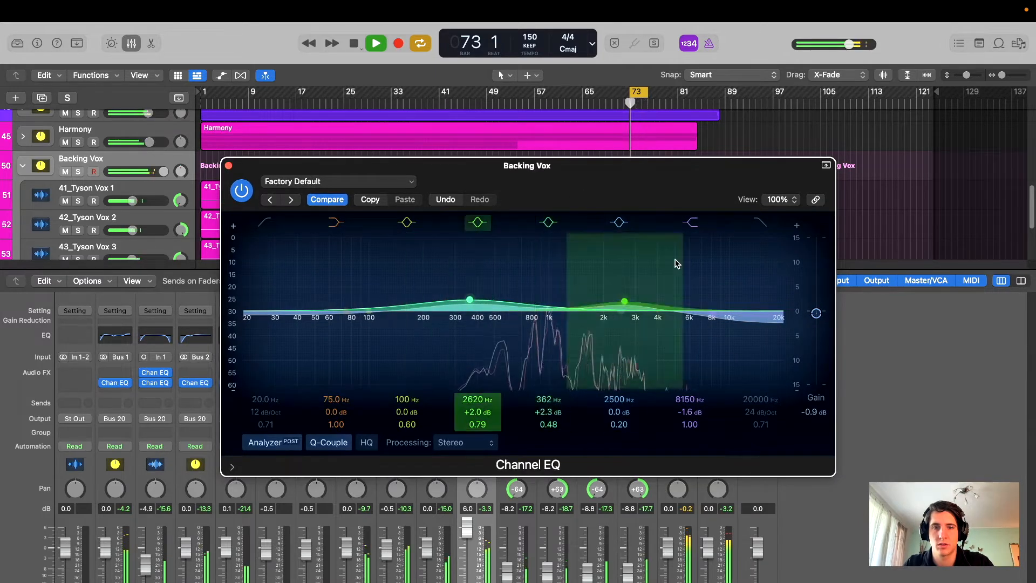
drag(613, 175, 620, 189)
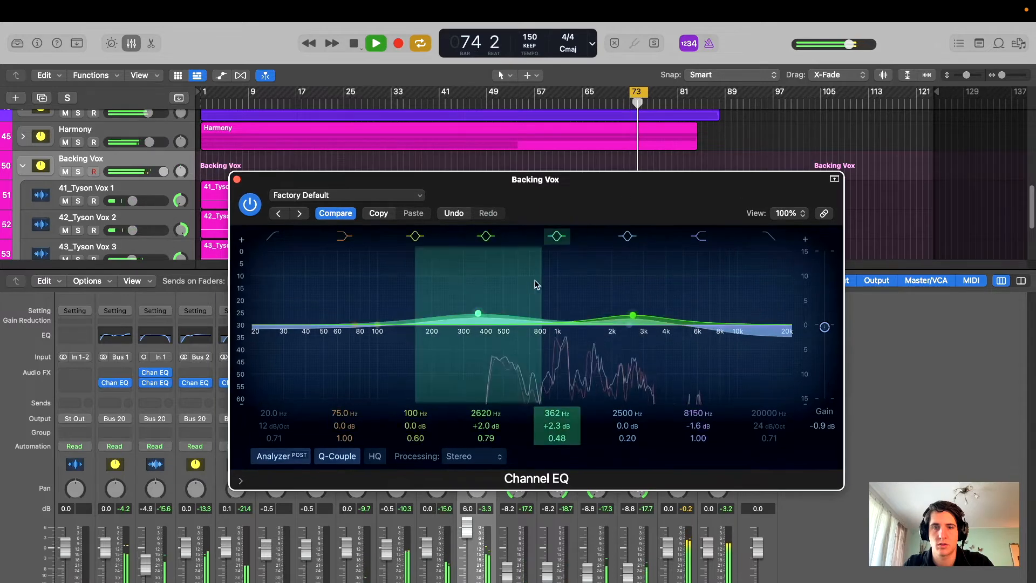
- Raise the Backing Vox EQ's presence boost to +2.4 dB at 2660 Hz and stop playback
drag(695, 205, 694, 218)
key(space)
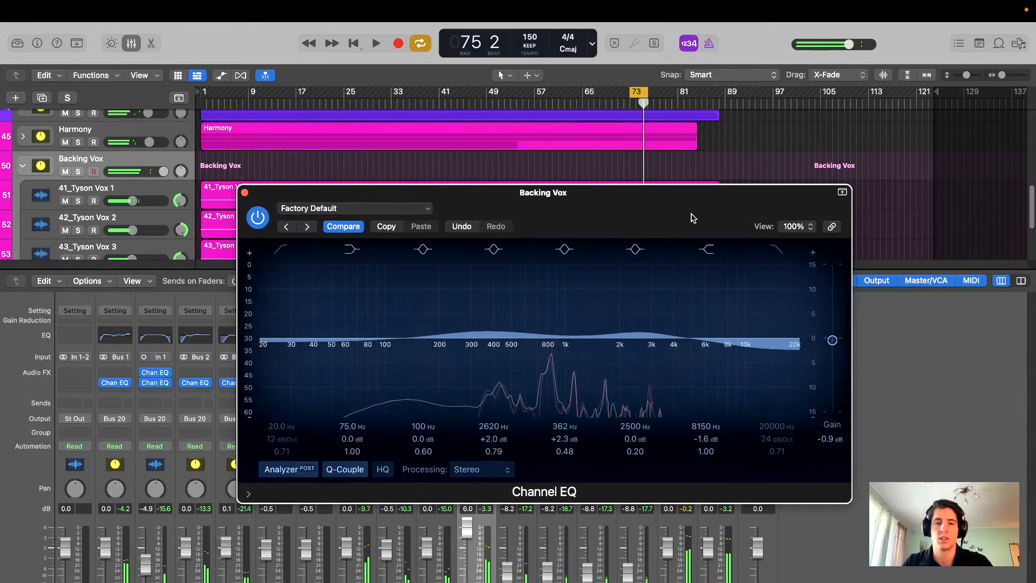
drag(636, 332, 644, 323)
drag(656, 217, 605, 304)
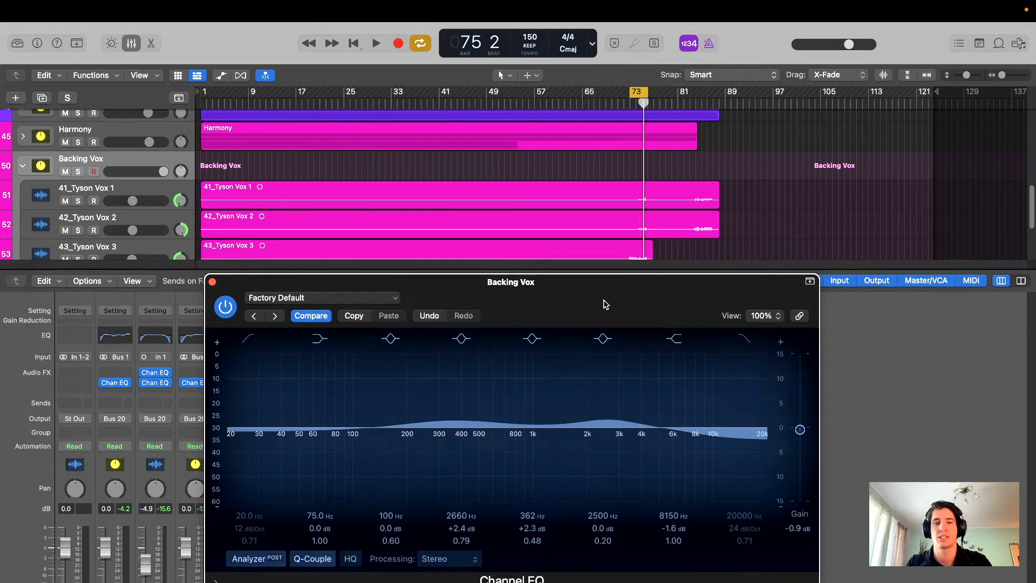
drag(604, 300, 602, 278)
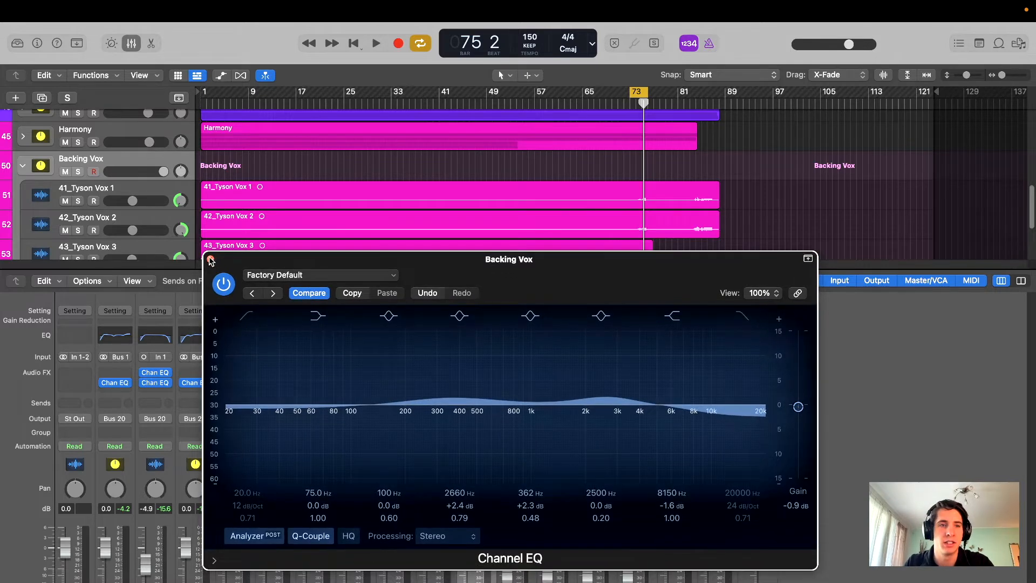
- Close the Backing Vox EQ, collapse the stack with its level reset to 0.0 dB, and hide the mixer
click(211, 261)
click(22, 165)
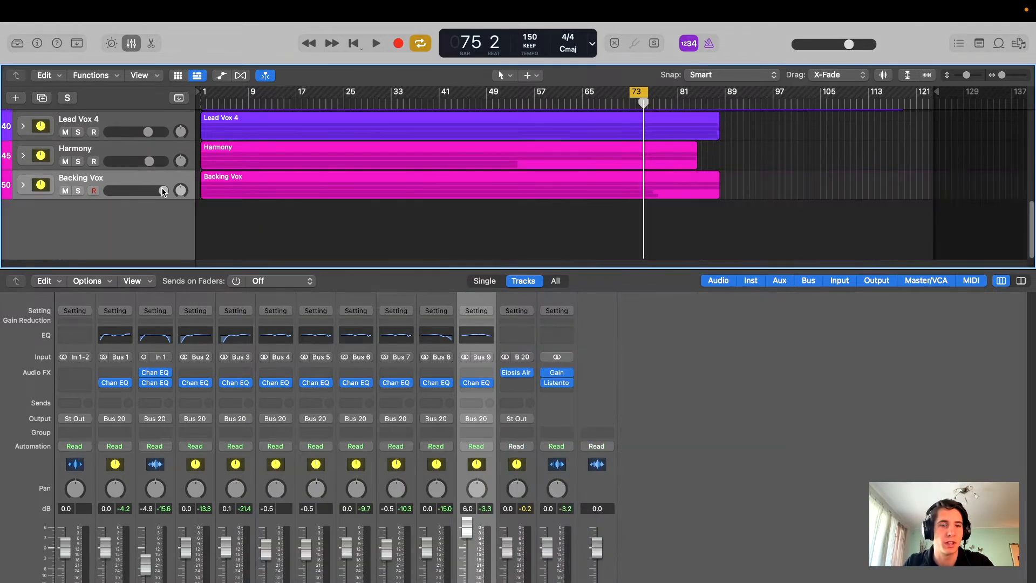
key(x)
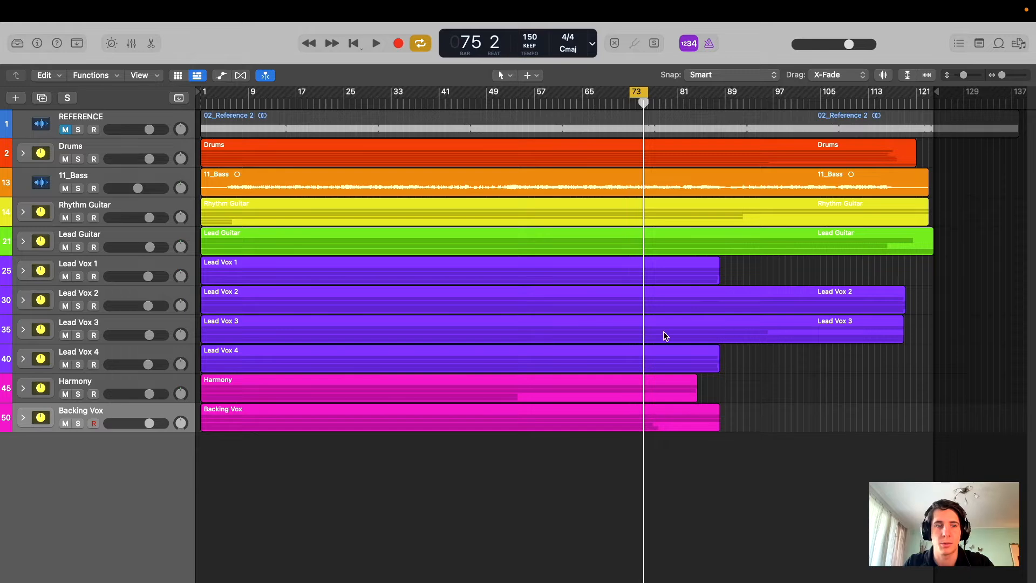
- Set the cycle range to about bars 53 to 63, expand all track stacks and show the mixer
click(114, 414)
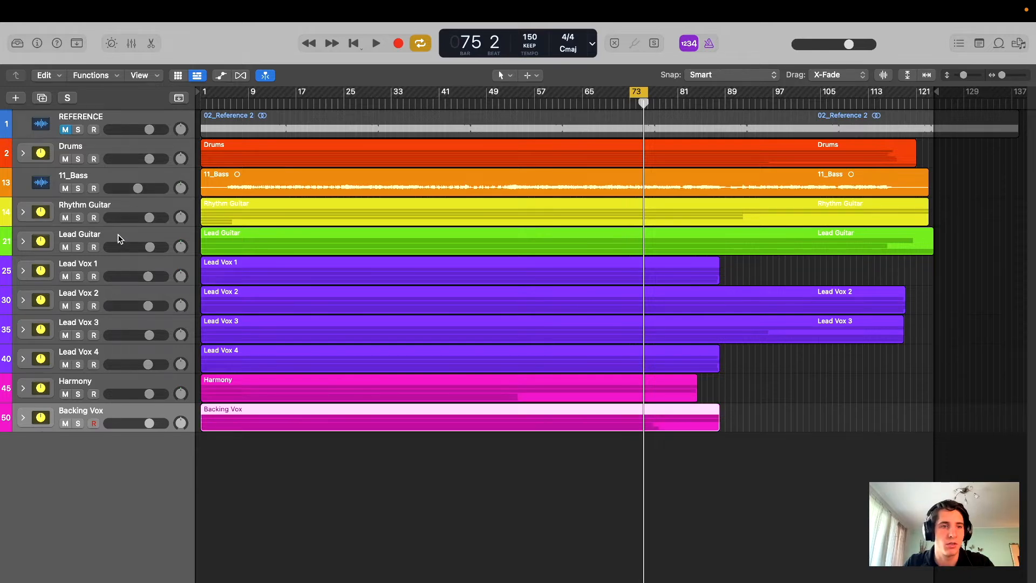
click(120, 239)
click(116, 207)
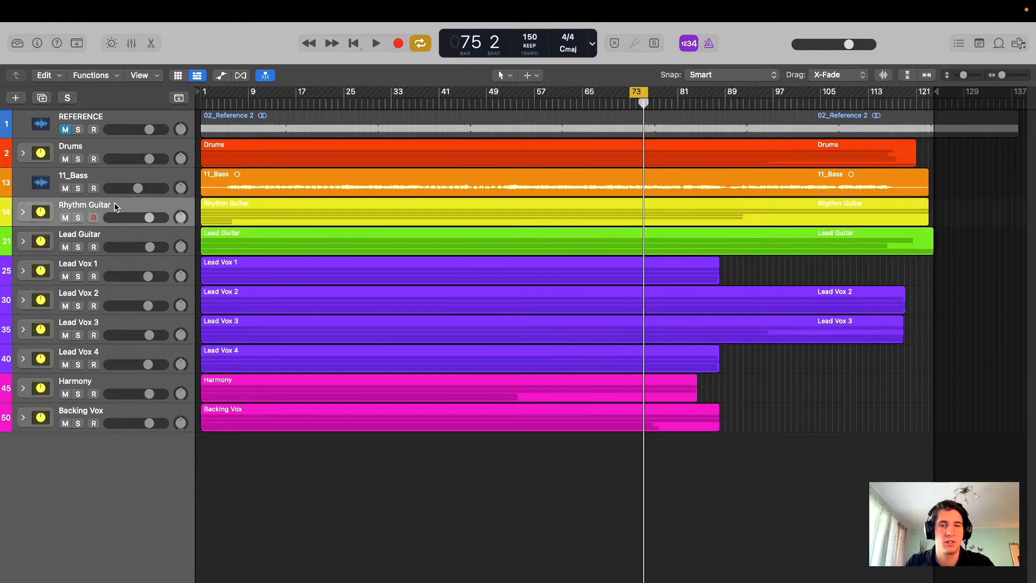
click(638, 92)
drag(535, 97, 519, 99)
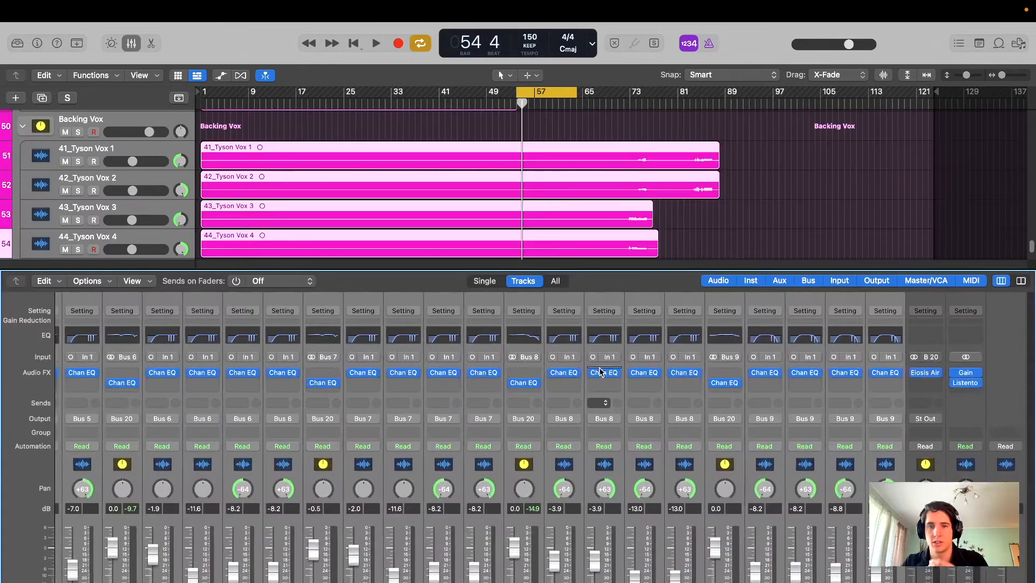
- Bypass the Channel EQs on all individual tracks and all stacks to prepare a before-and-after comparison
click(553, 373)
click(553, 374)
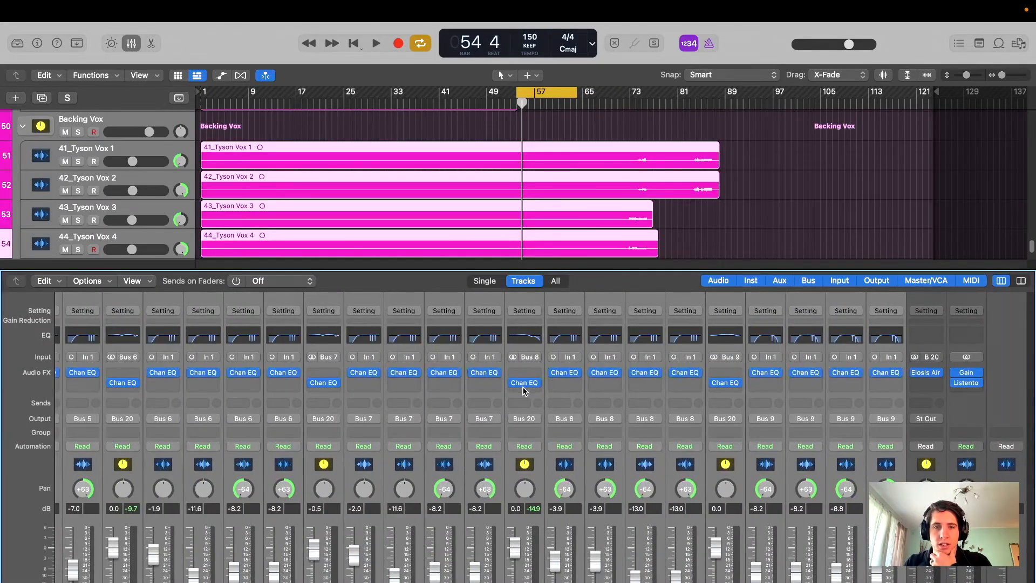
click(715, 383)
click(714, 382)
click(715, 382)
click(755, 373)
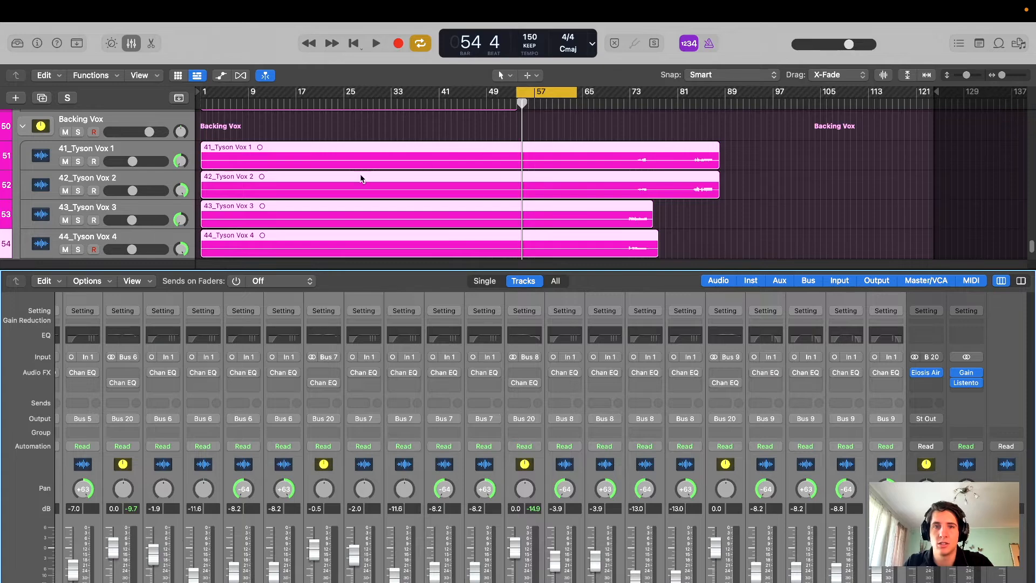
- Shorten the cycle to about bar 62, then play it without EQ and with the individual tracks' cleaning Channel EQs re-enabled
drag(575, 92, 571, 92)
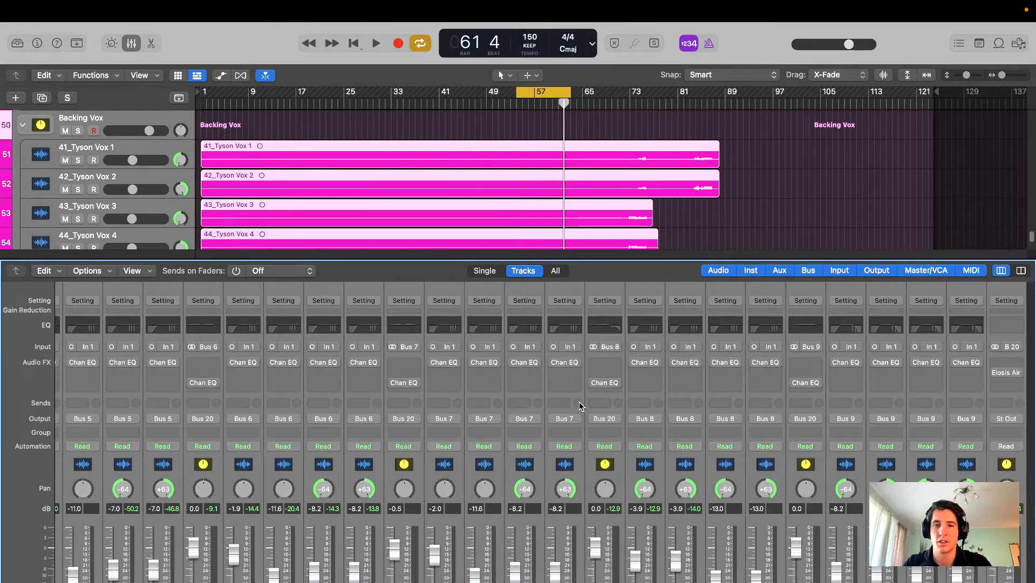
scroll(583, 402, right, 5)
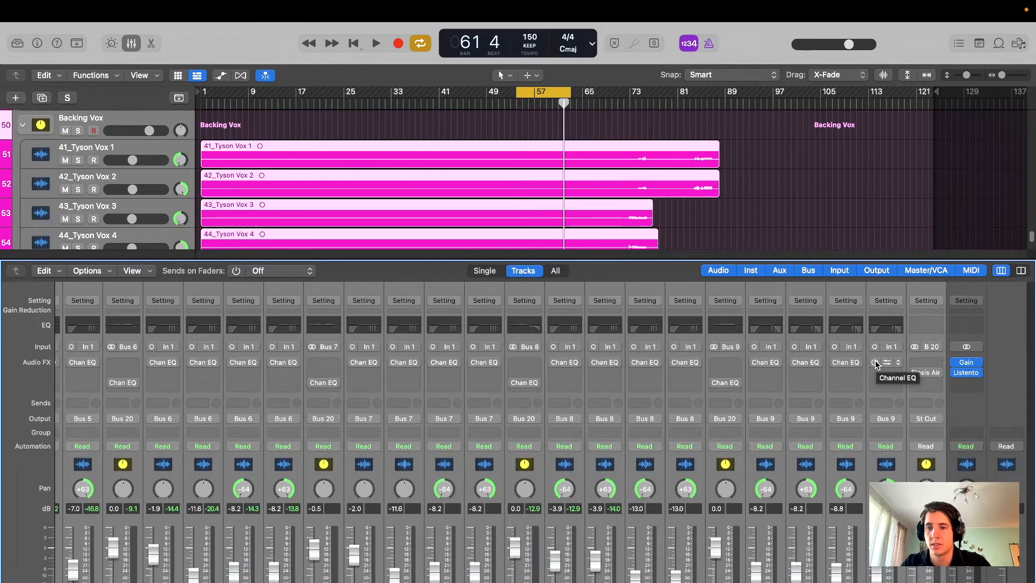
key(space)
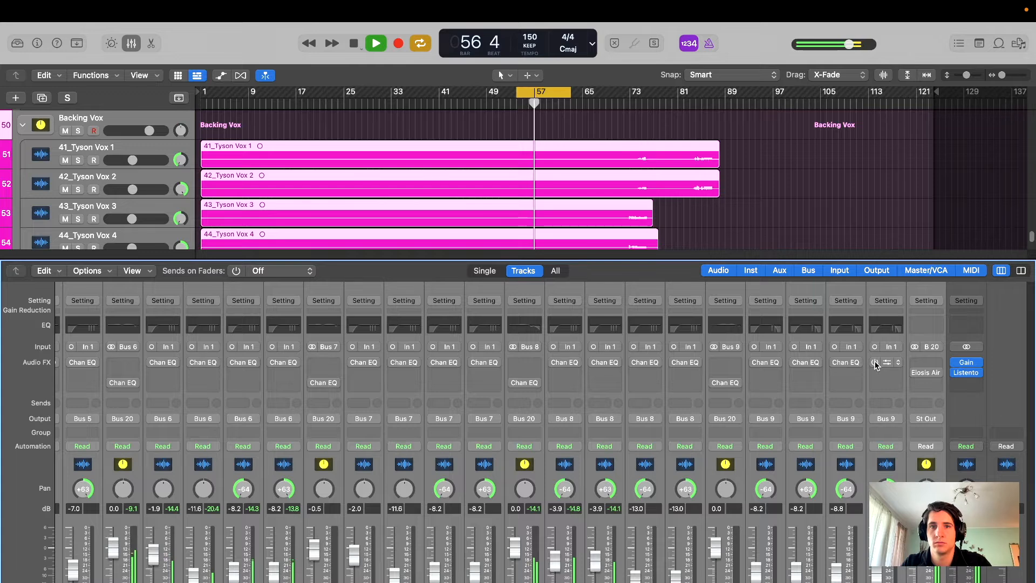
alt+click(875, 362)
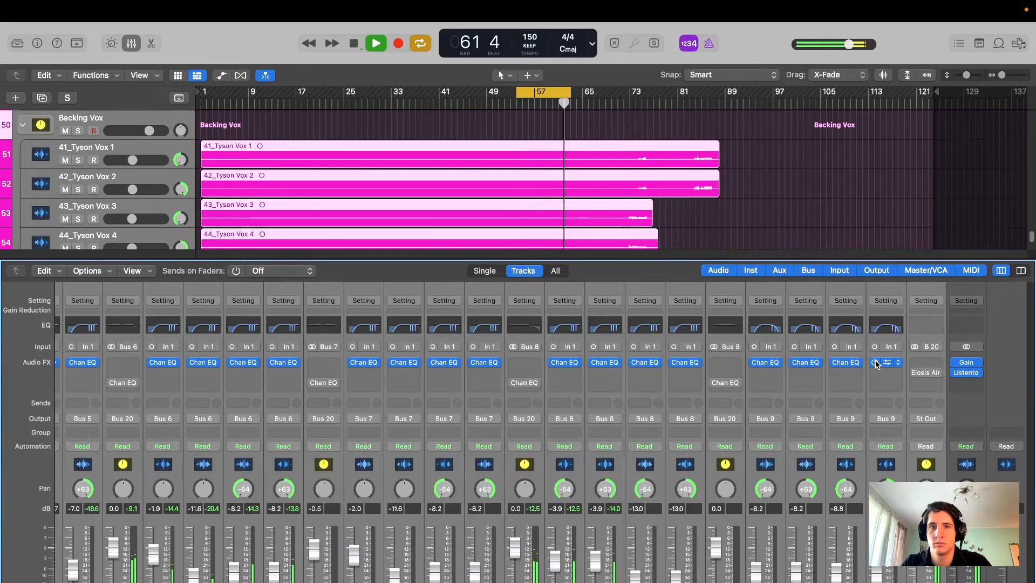
key(space)
- Play the loop with the mix bus Eiosis AirEQ re-enabled, then with all stack Channel EQs re-enabled, and stop playback
mouse_move(915, 376)
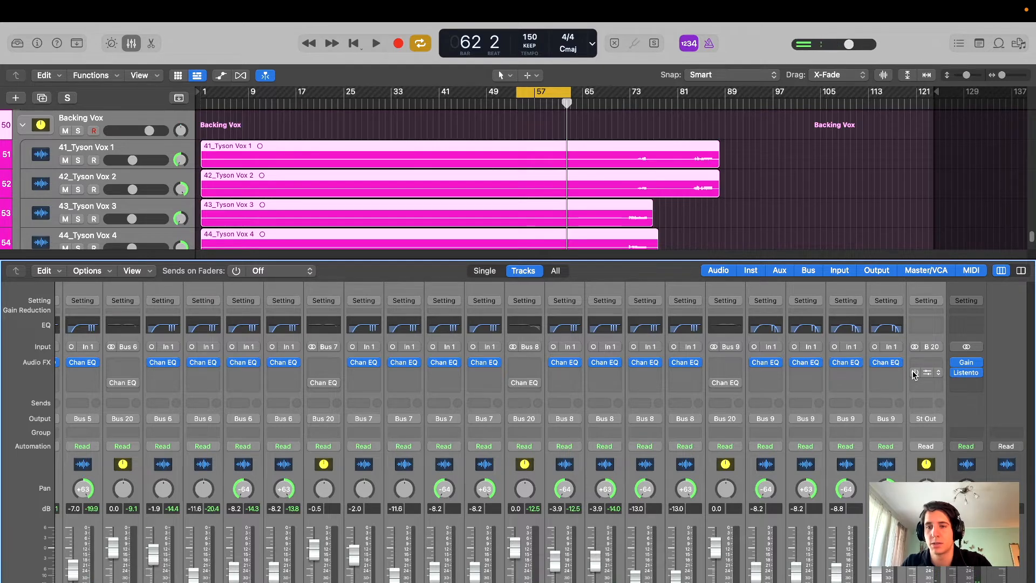
key(space)
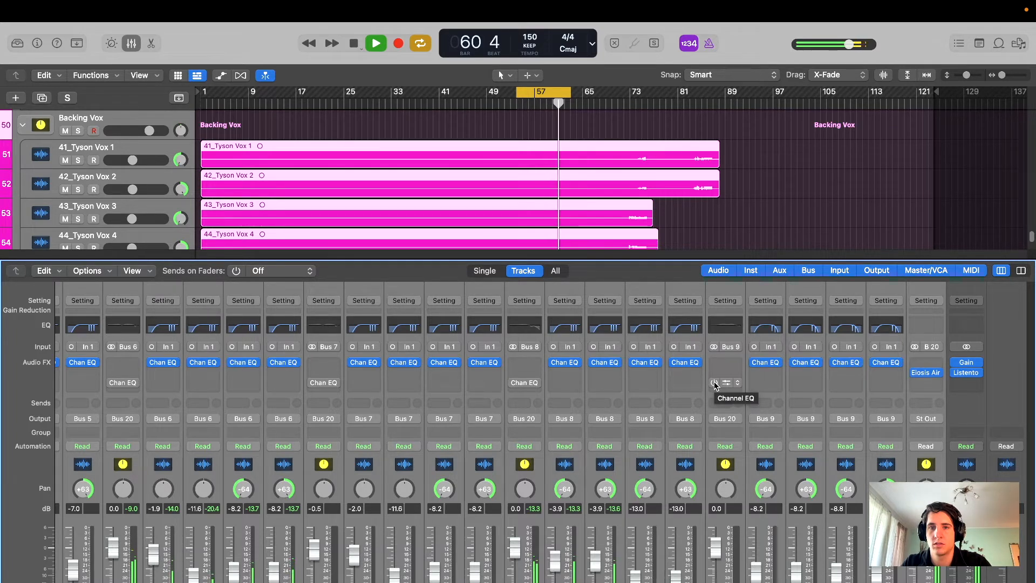
key(space)
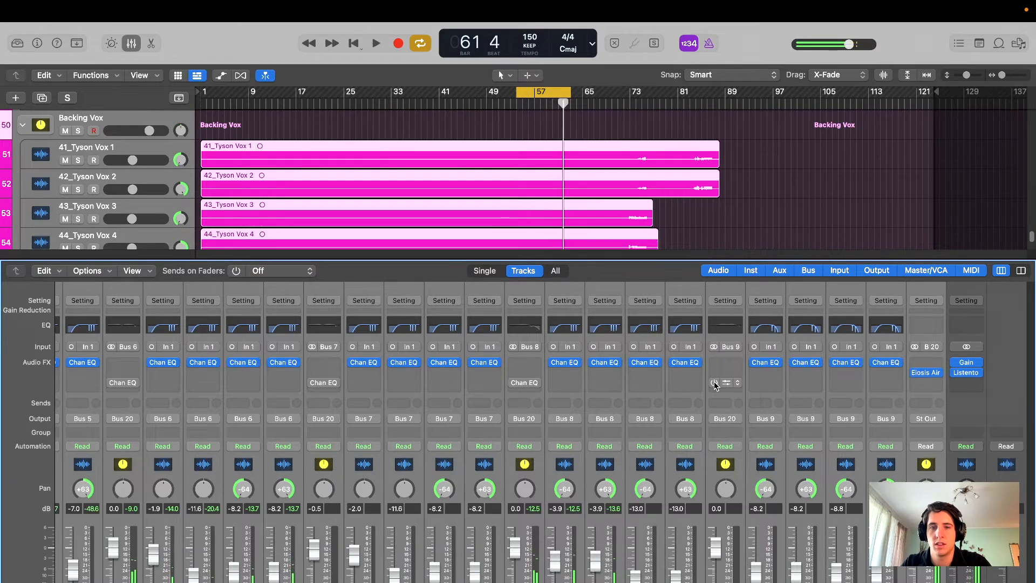
key(space)
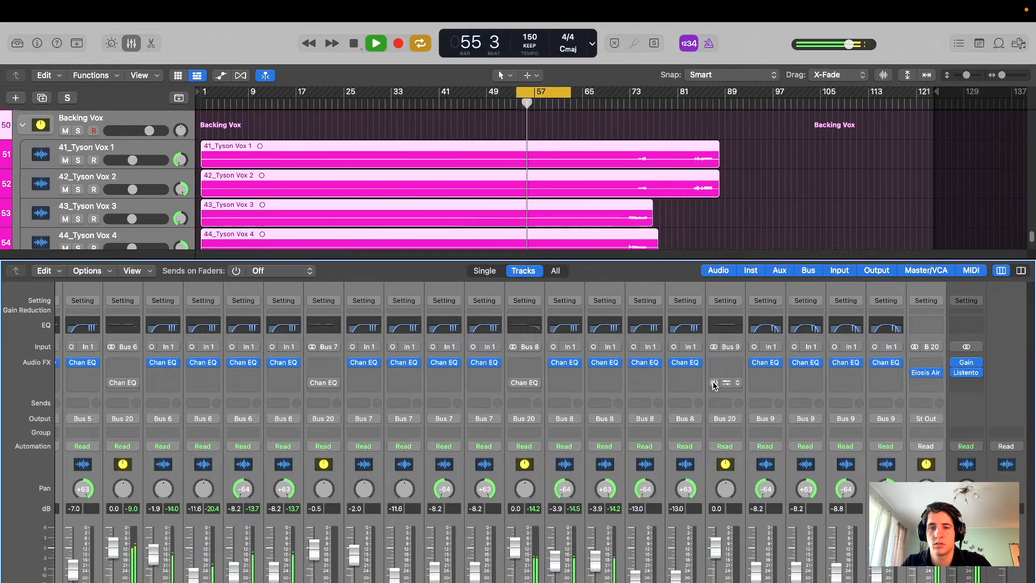
click(713, 383)
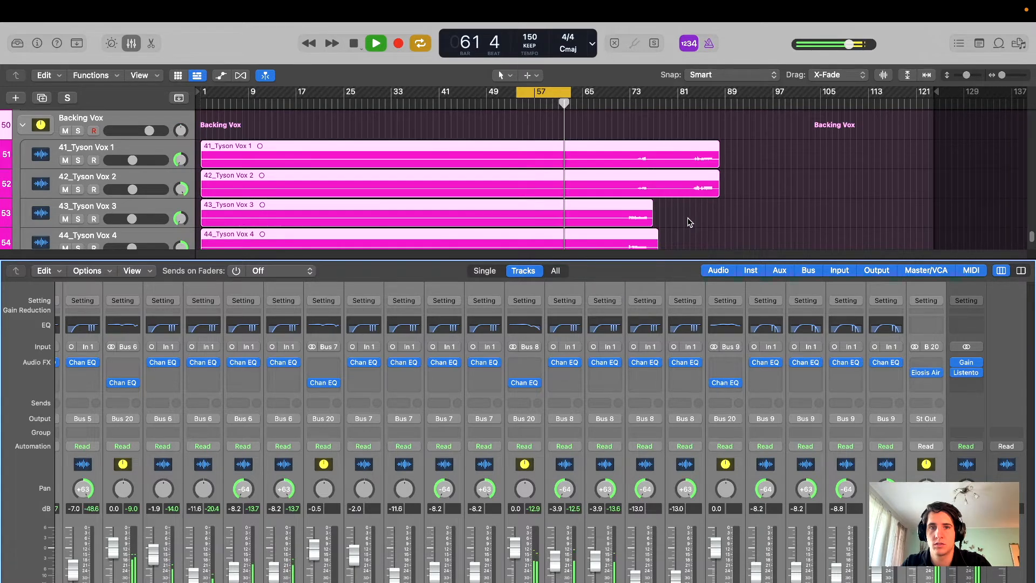
key(space)
click(717, 245)
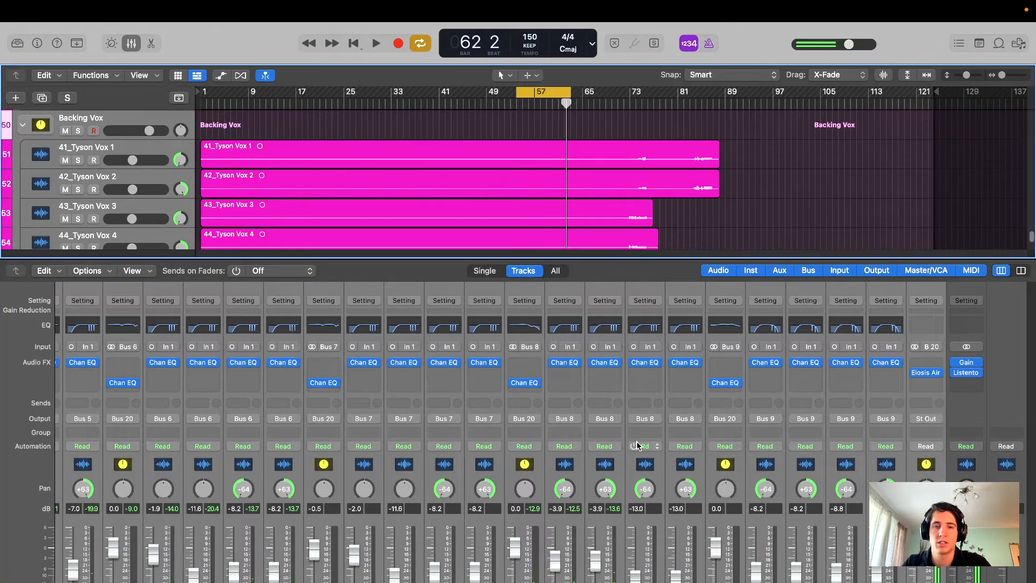
scroll(624, 410, left, 10)
scroll(625, 406, right, 10)
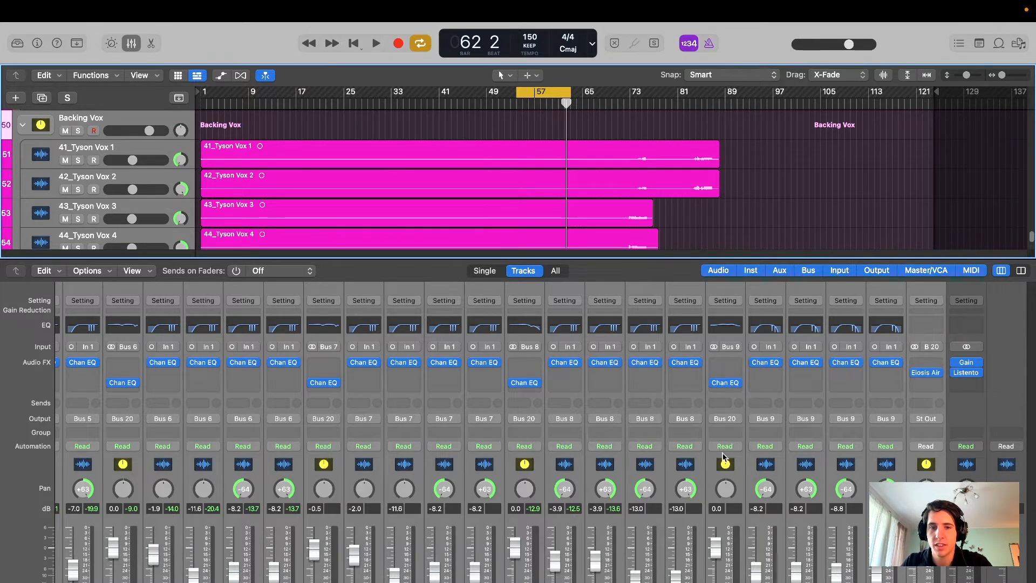
scroll(702, 397, left, 10)
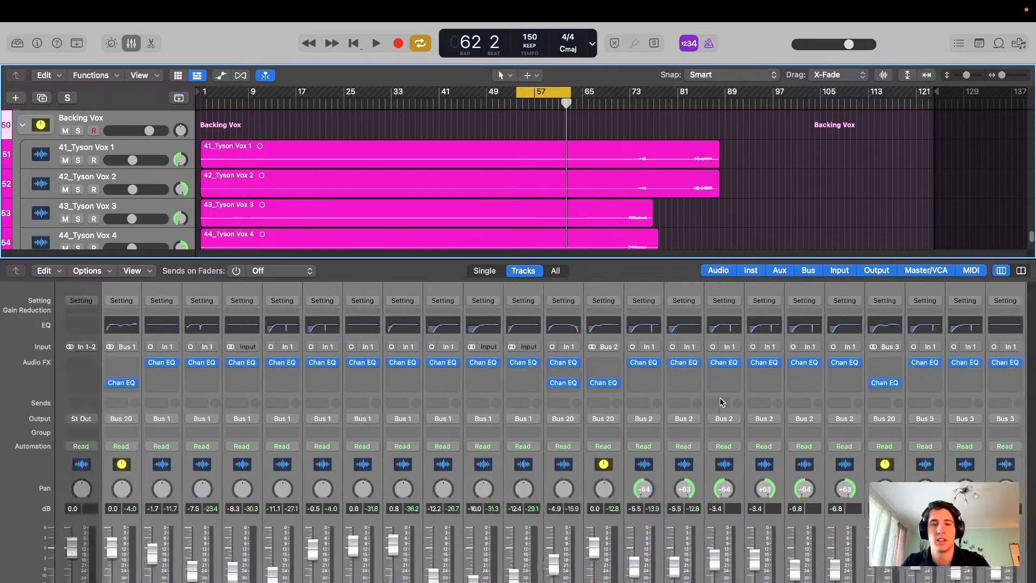
scroll(723, 396, right, 10)
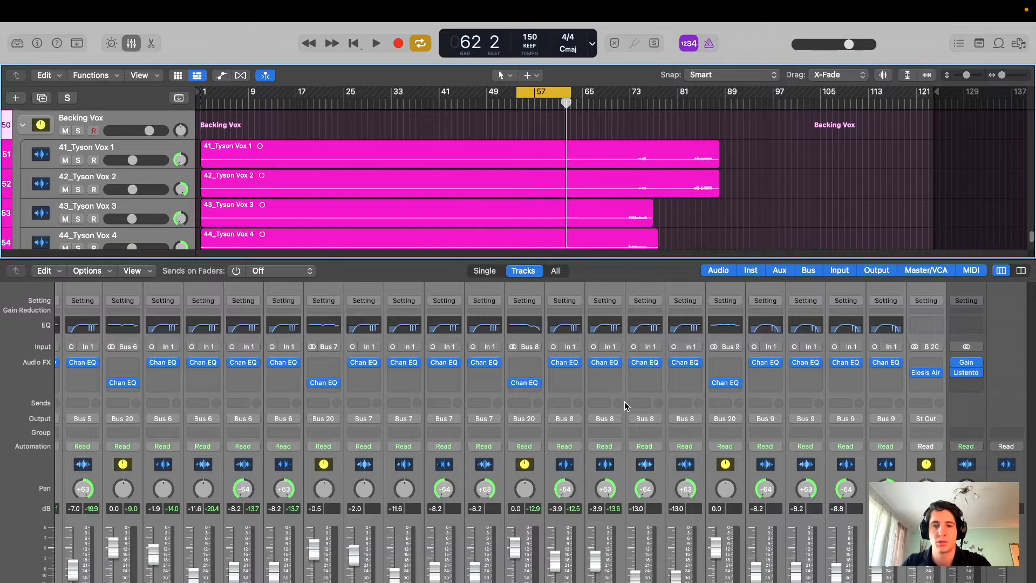
click(527, 287)
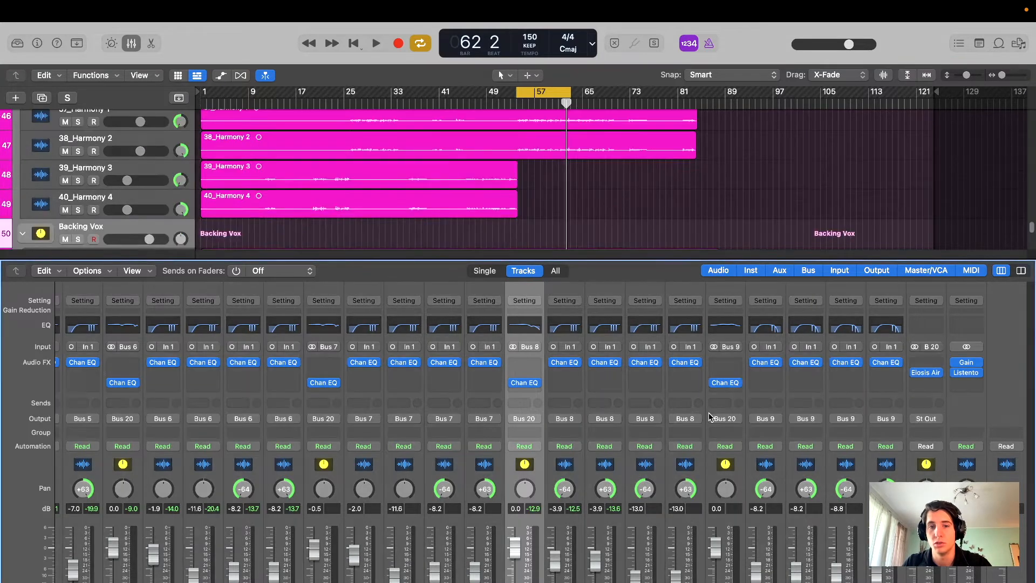
scroll(696, 415, left, 15)
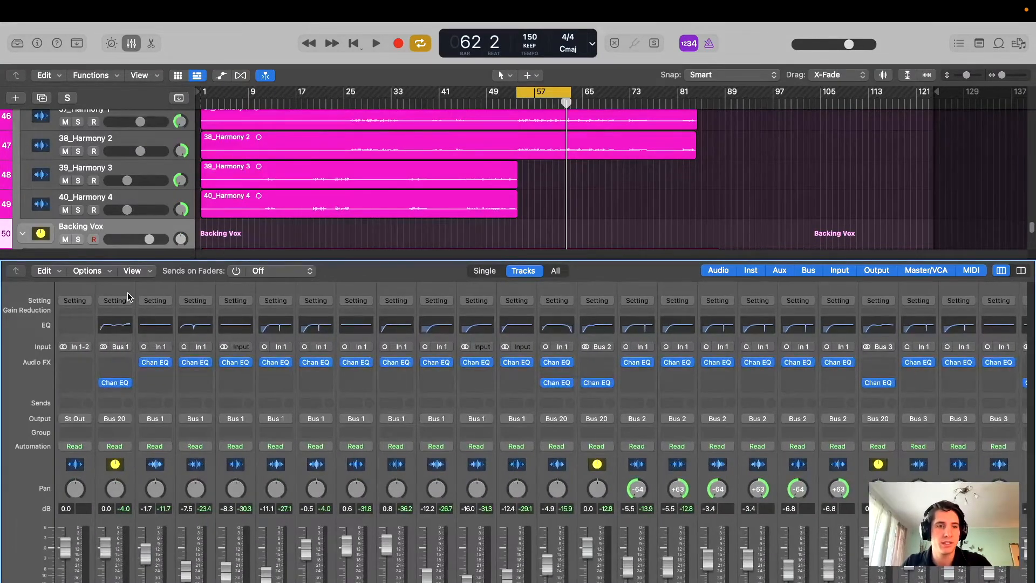
- Switch to the Google Slides lesson, review the Instrument Bus Tonal EQ and Track Tonal EQ items, and return to Logic Pro
key(ctrl+Right)
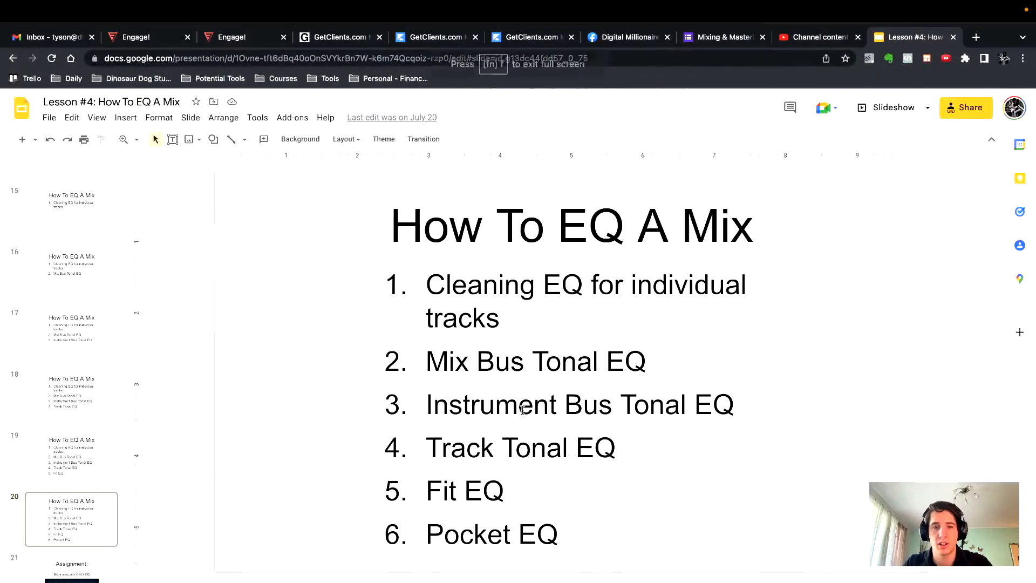
drag(743, 399, 429, 403)
drag(594, 448, 454, 446)
click(609, 405)
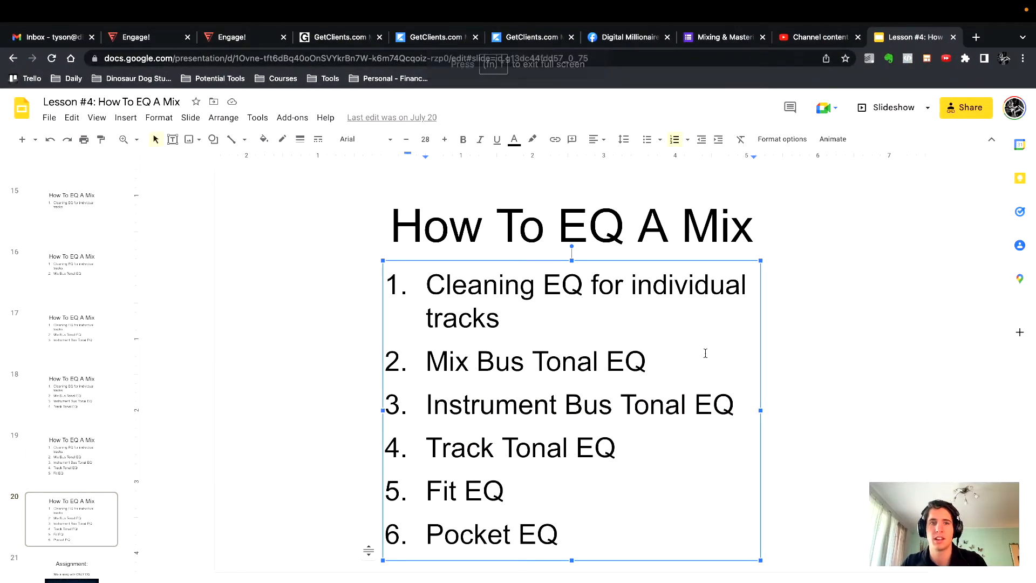
key(ctrl+Left)
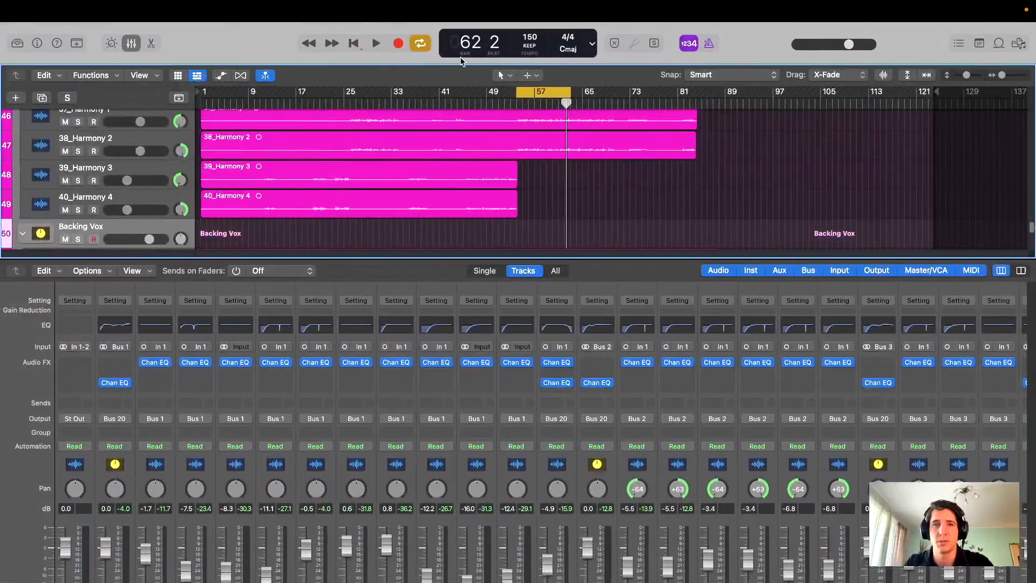
- Turn off cycle playback, hide the mixer and collapse the Harmony and Backing Vox stacks
click(420, 43)
key(x)
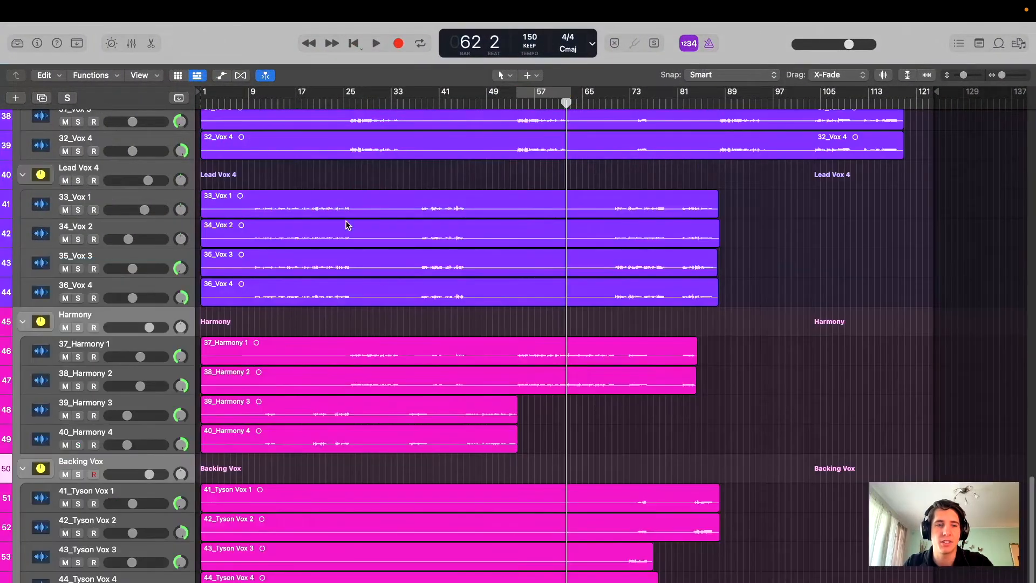
click(23, 322)
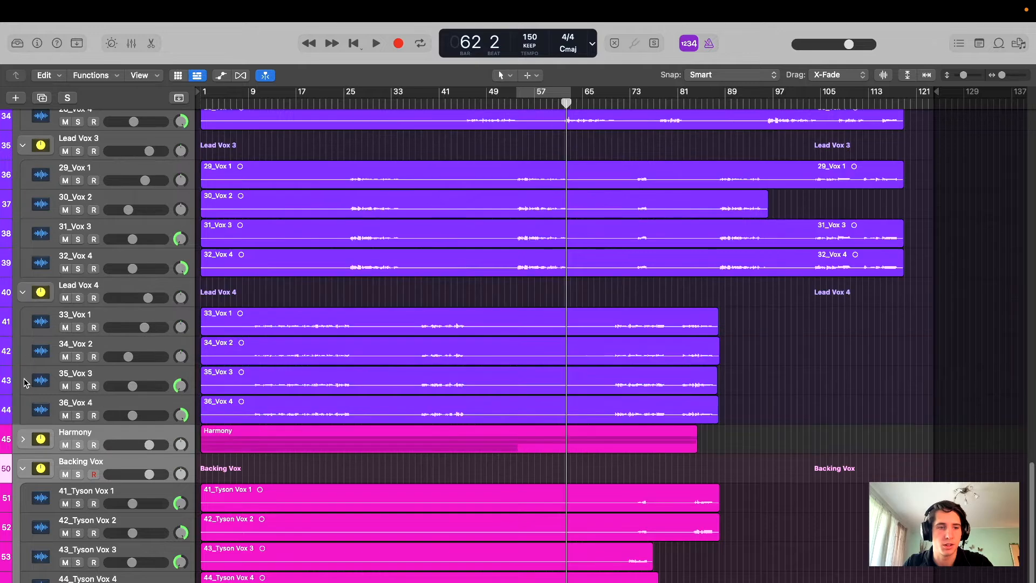
click(24, 469)
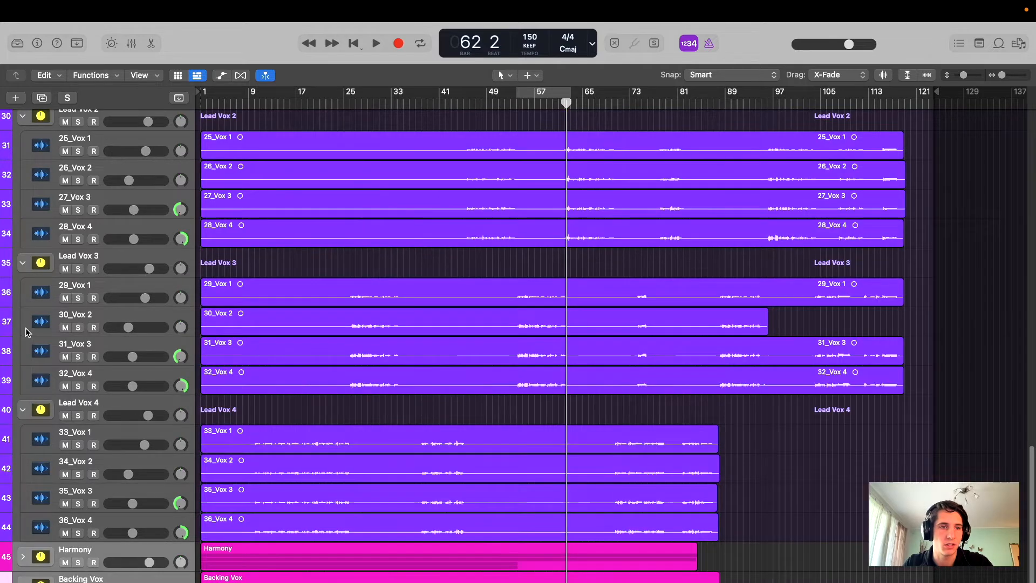
- Solo the Lead Vox 4 stack and place the playhead at bar 38
click(121, 406)
key(s)
click(421, 115)
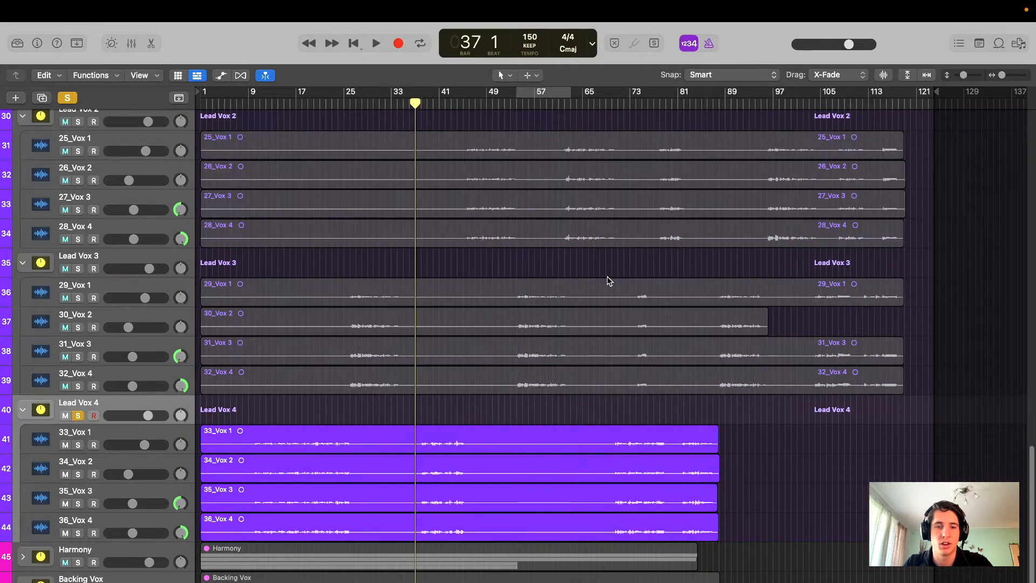
click(422, 103)
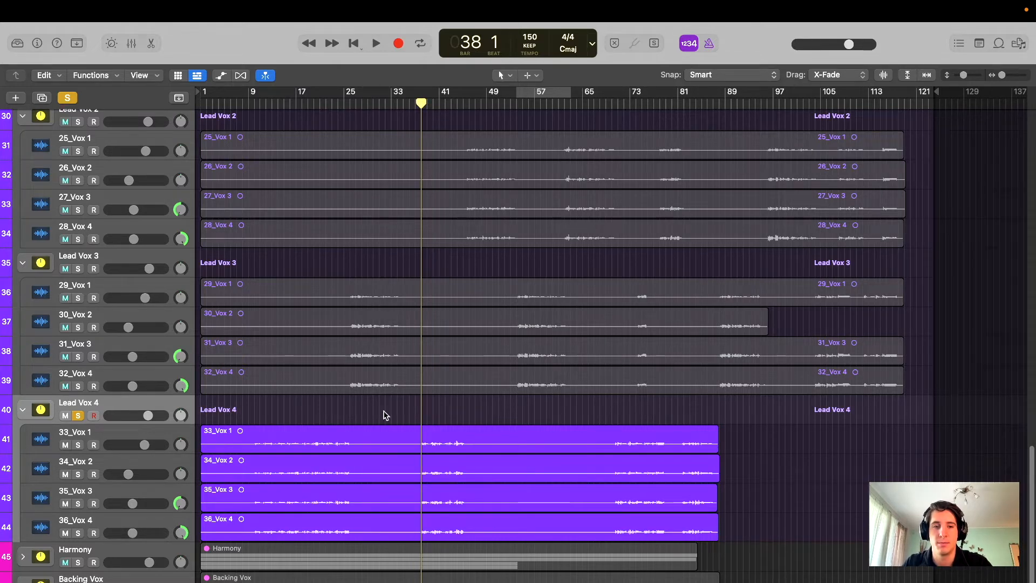
- Collapse the Lead Vox 4, Lead Vox 3, Lead Vox 2 and Lead Vox 1 stacks
click(23, 410)
click(23, 386)
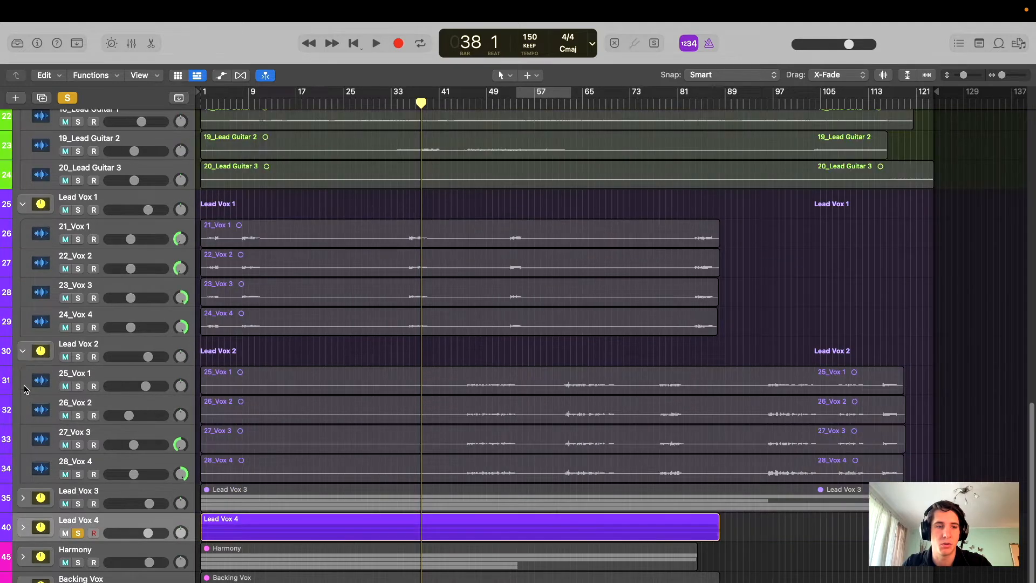
click(23, 354)
click(22, 332)
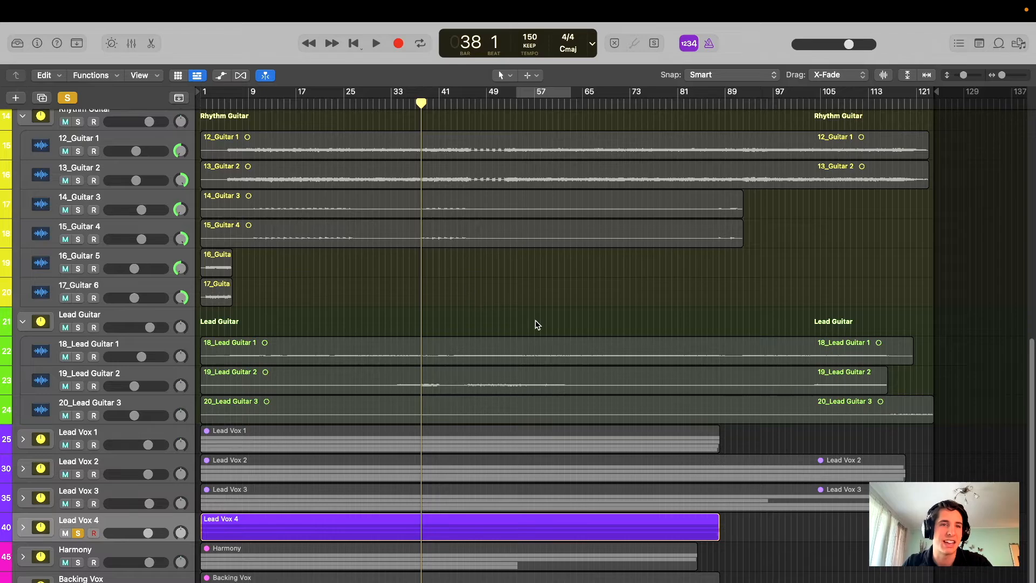
- Clear the Lead Vox 4 solo and solo the Drums stack
scroll(435, 331, up, 10)
scroll(399, 410, down, 7)
scroll(386, 419, up, 10)
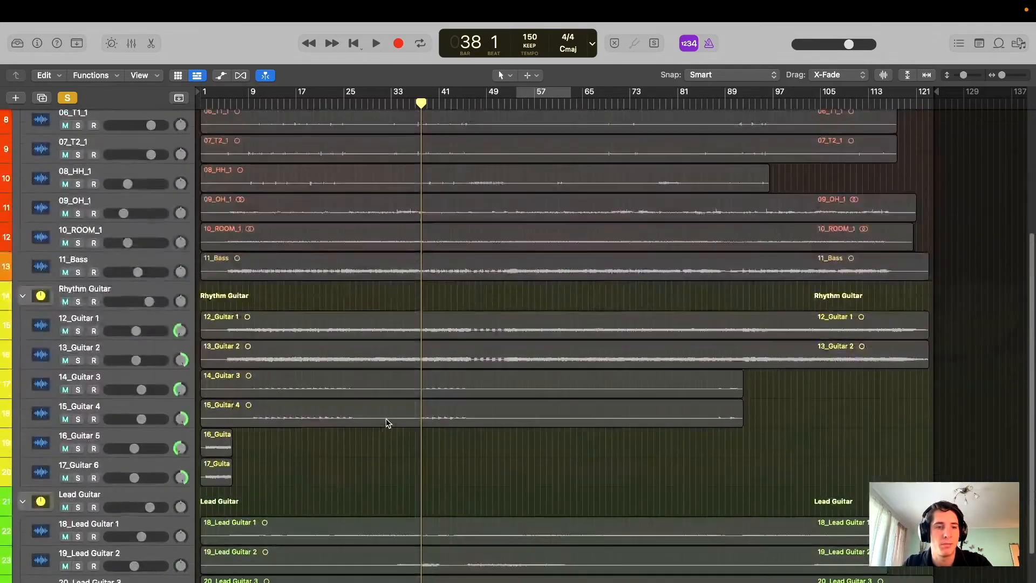
click(95, 148)
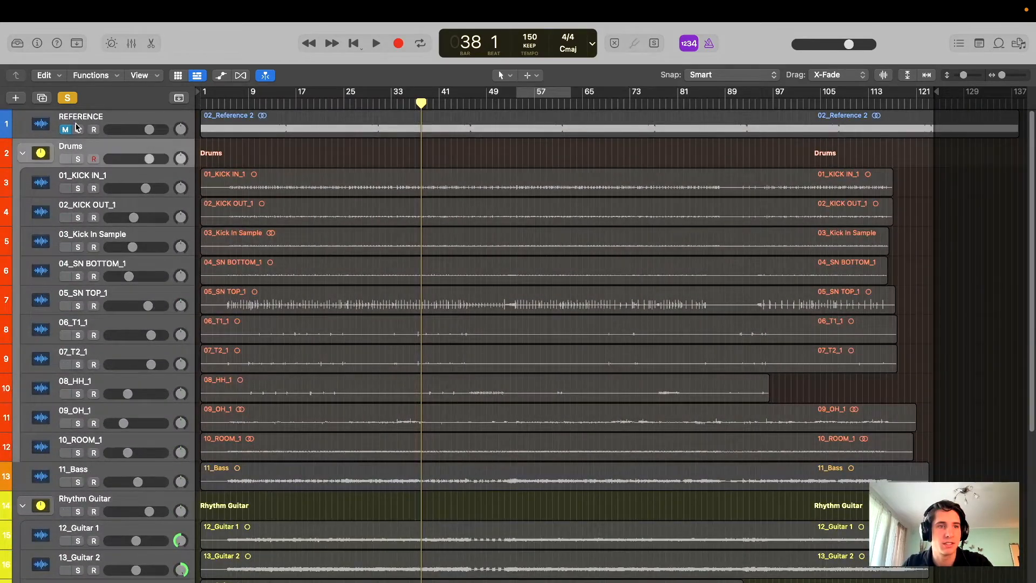
click(68, 97)
key(s)
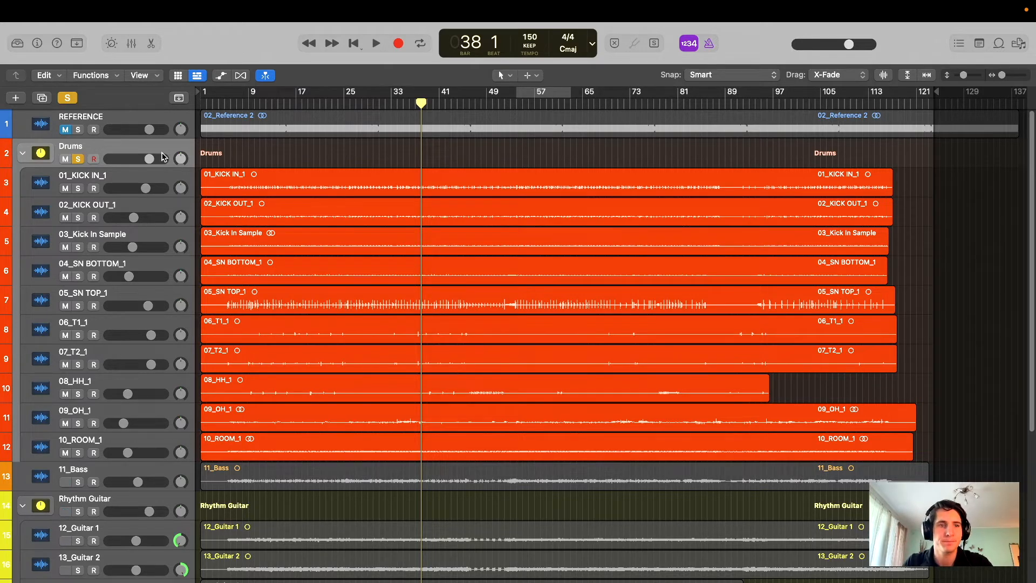
- Unsolo the Drums stack and raise 01_KICK IN_1 and 02_KICK OUT_1 together, to +5.0 dB and -0.7 dB
click(113, 178)
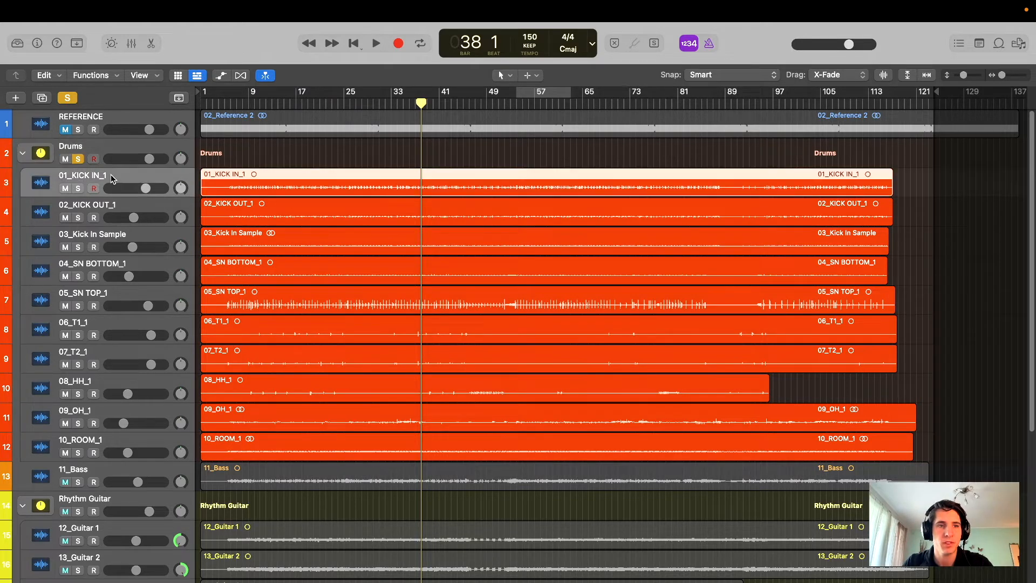
shift+click(126, 208)
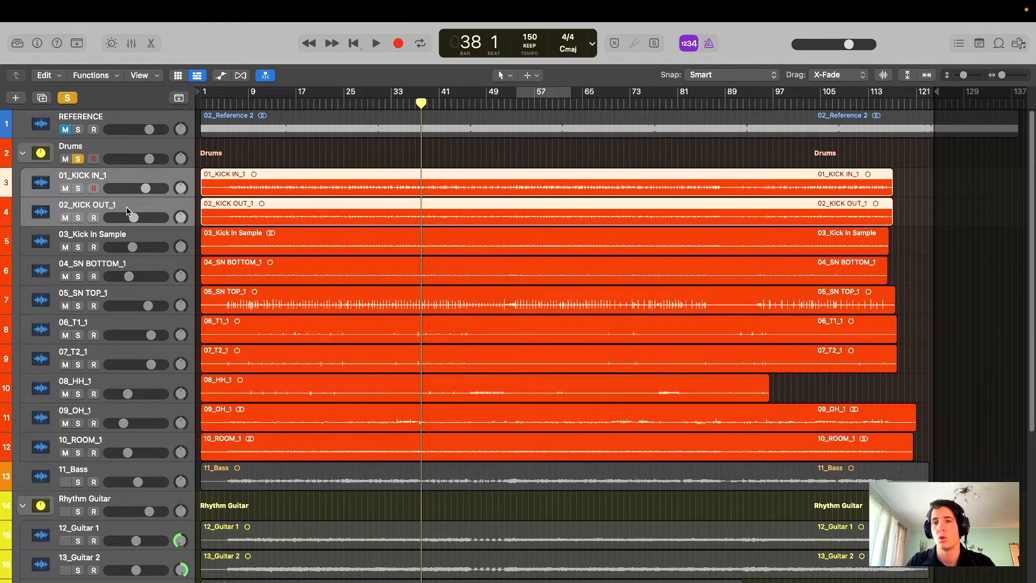
click(124, 173)
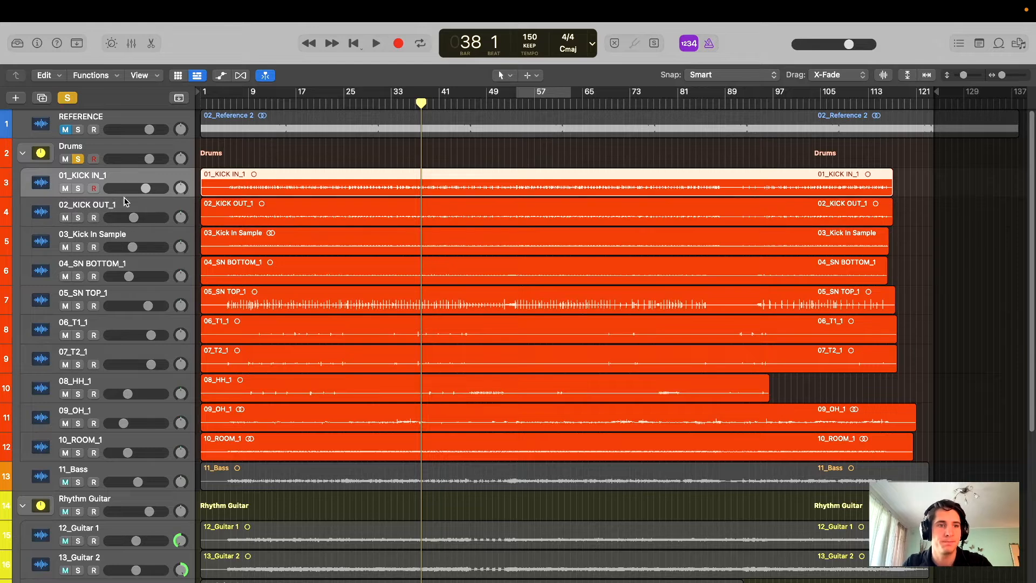
click(506, 164)
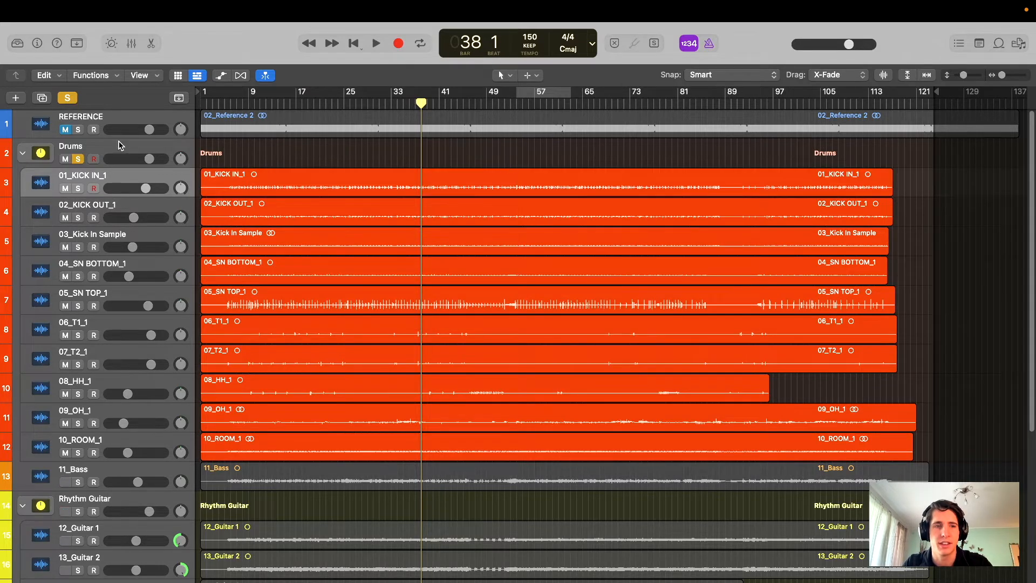
click(78, 159)
shift+click(145, 208)
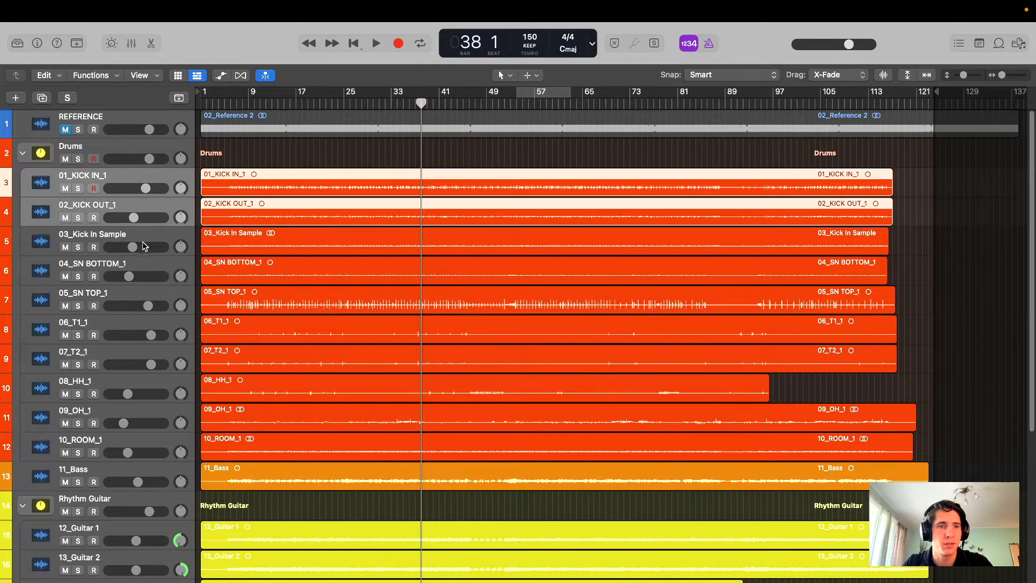
drag(148, 188, 150, 188)
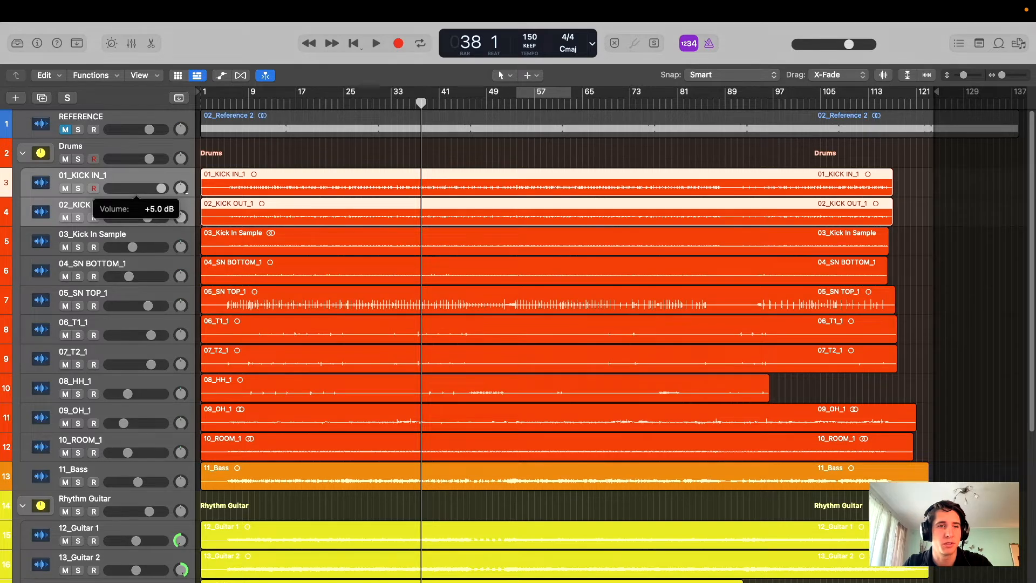
- Start looped playback with the mixer shown and insert a mono Channel EQ on both selected kick tracks
key(x)
key(c)
key(space)
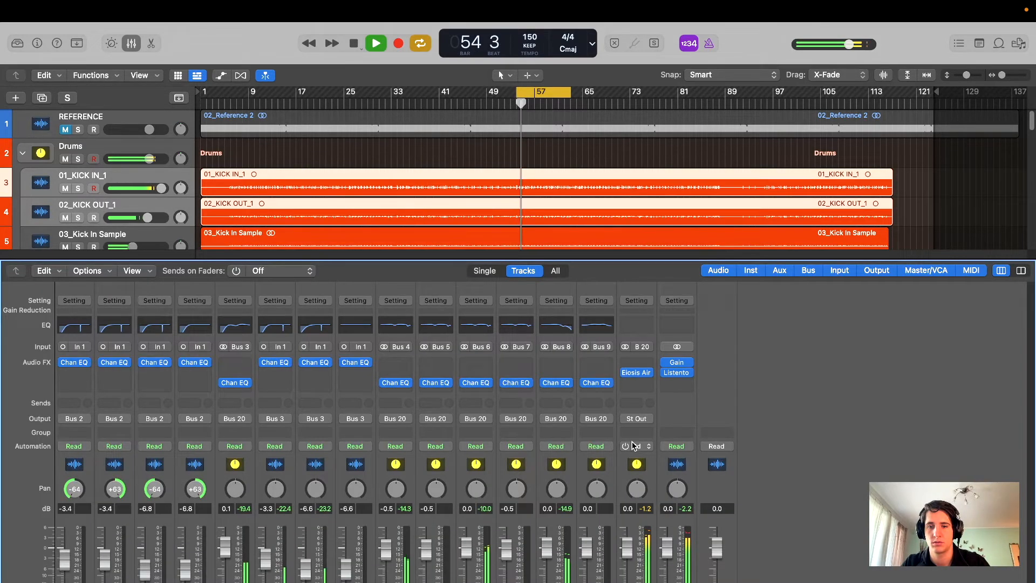
scroll(664, 423, left, 10)
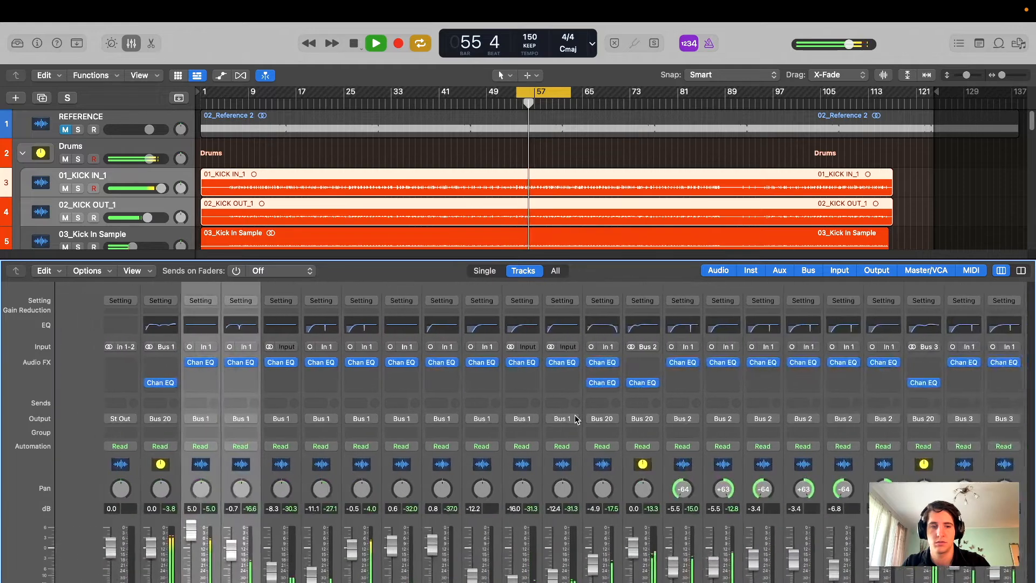
scroll(431, 388, right, 3)
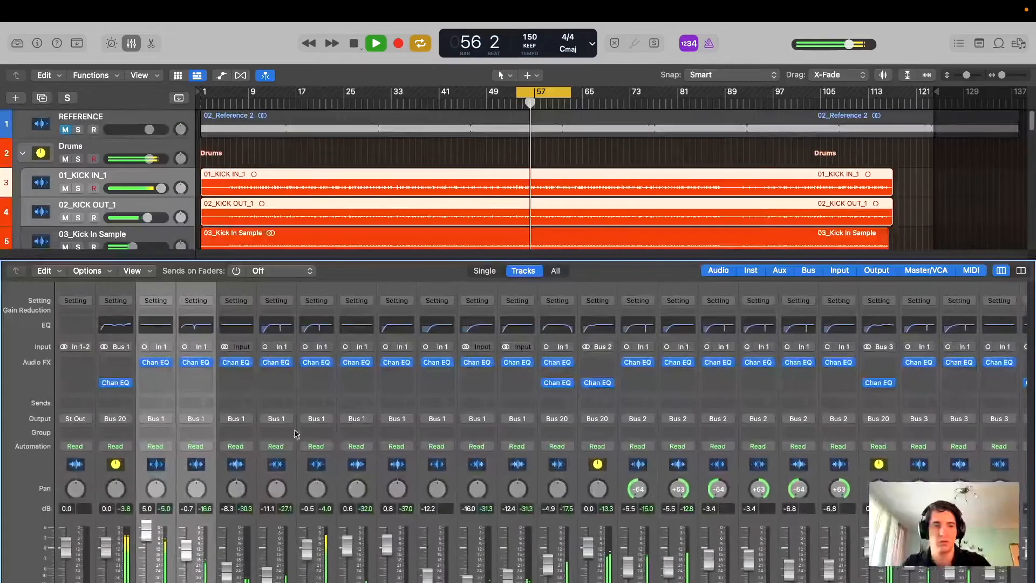
click(151, 390)
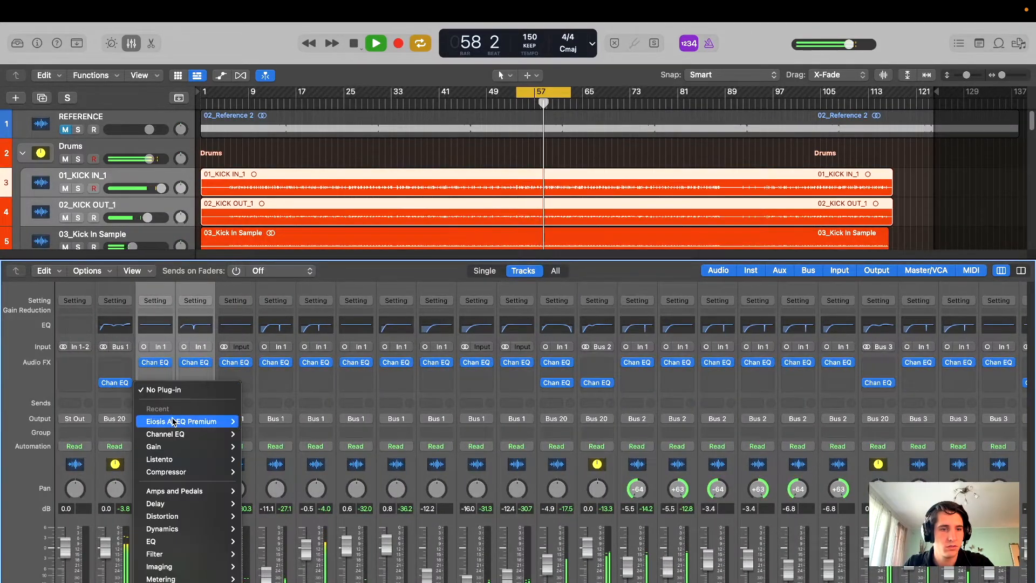
click(253, 434)
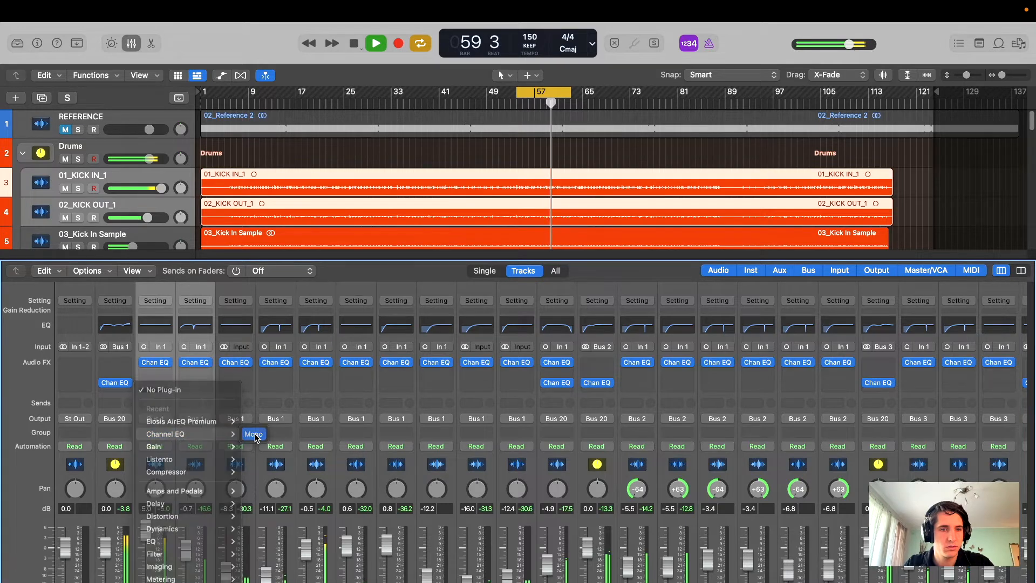
- Add a 12 dB/Oct low cut at about 41.6 Hz with a Q of 0.79 to the 01_KICK IN_1 EQ
drag(688, 200, 671, 182)
drag(604, 189, 605, 218)
click(351, 245)
drag(351, 286, 386, 342)
- Try a bell cut around 10 kHz on 01_KICK IN_1 and switch that band off
click(526, 333)
drag(521, 335, 823, 308)
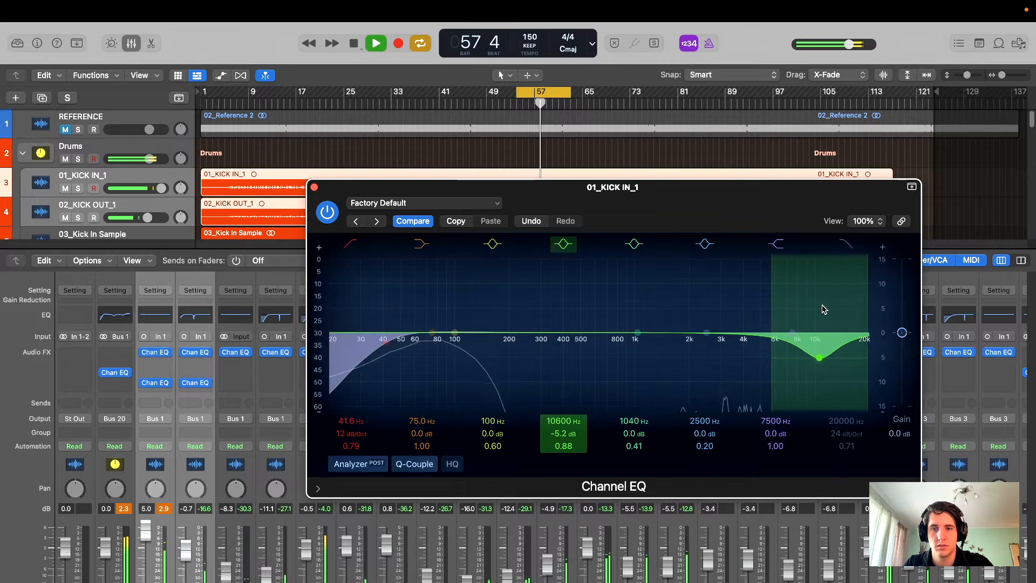
drag(821, 365, 819, 336)
click(563, 244)
- Add a 6 dB/Oct high cut at about 10100 Hz, Q 0.64, to the Kick In EQ, comparing it on and off
click(846, 244)
scroll(821, 349, down, 3)
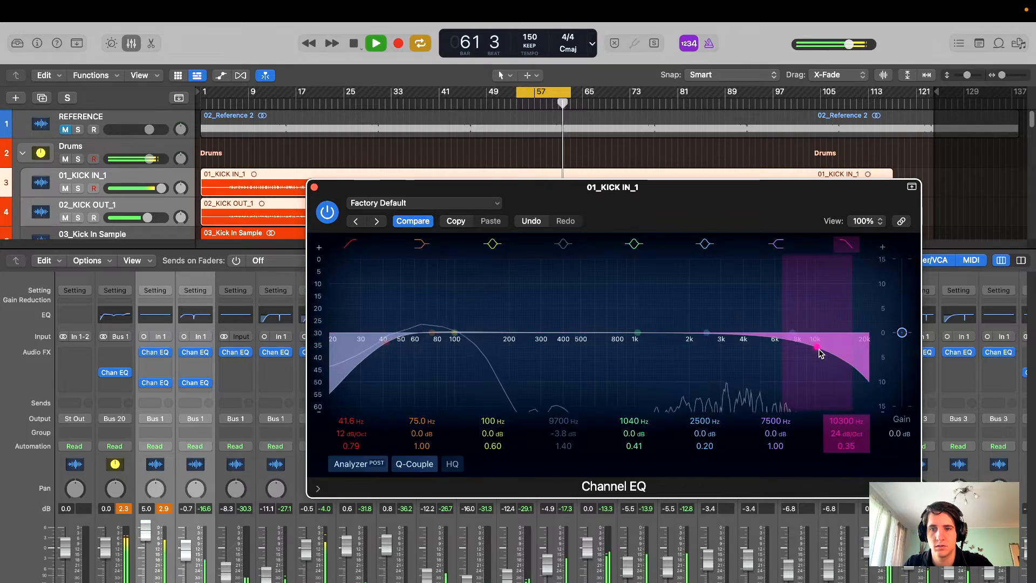
drag(821, 347, 818, 348)
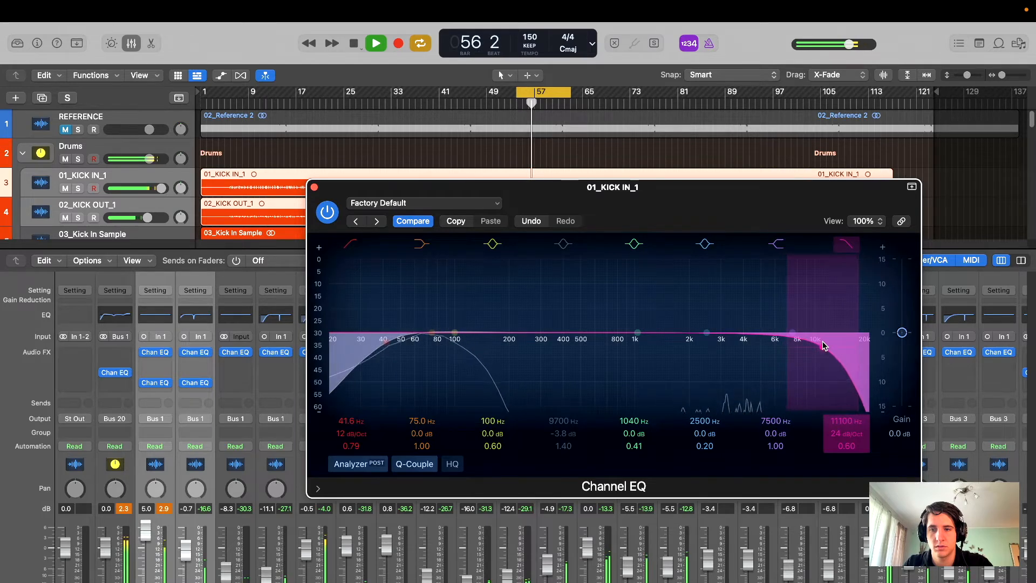
drag(843, 420, 843, 432)
drag(835, 346, 804, 349)
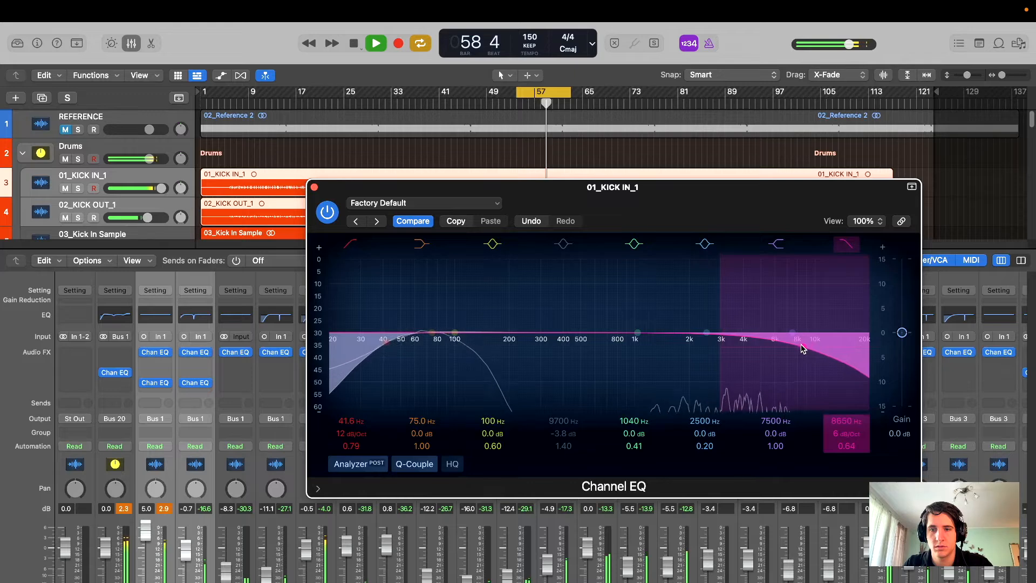
click(847, 245)
click(848, 245)
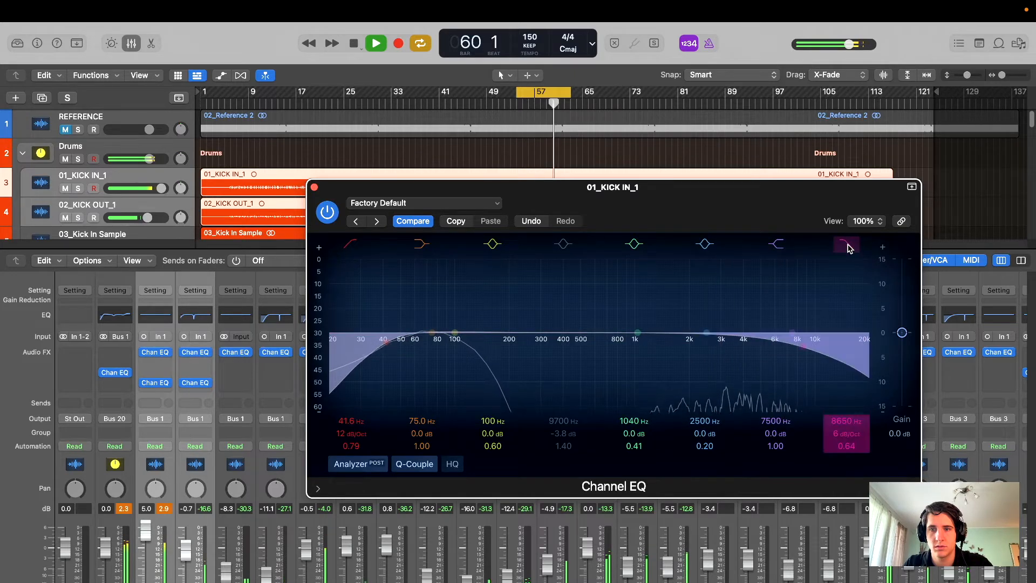
drag(810, 352, 816, 352)
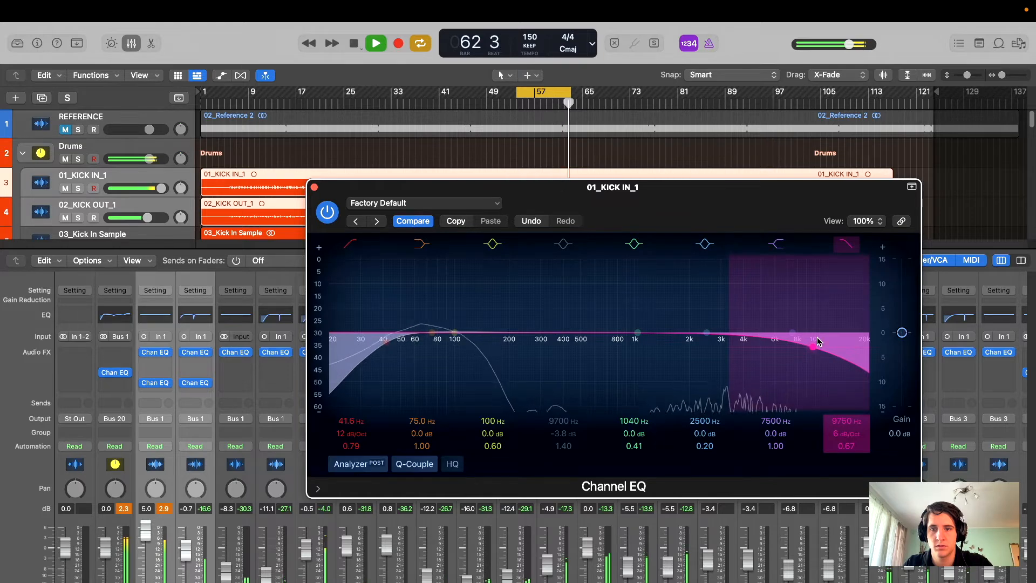
drag(815, 347, 816, 347)
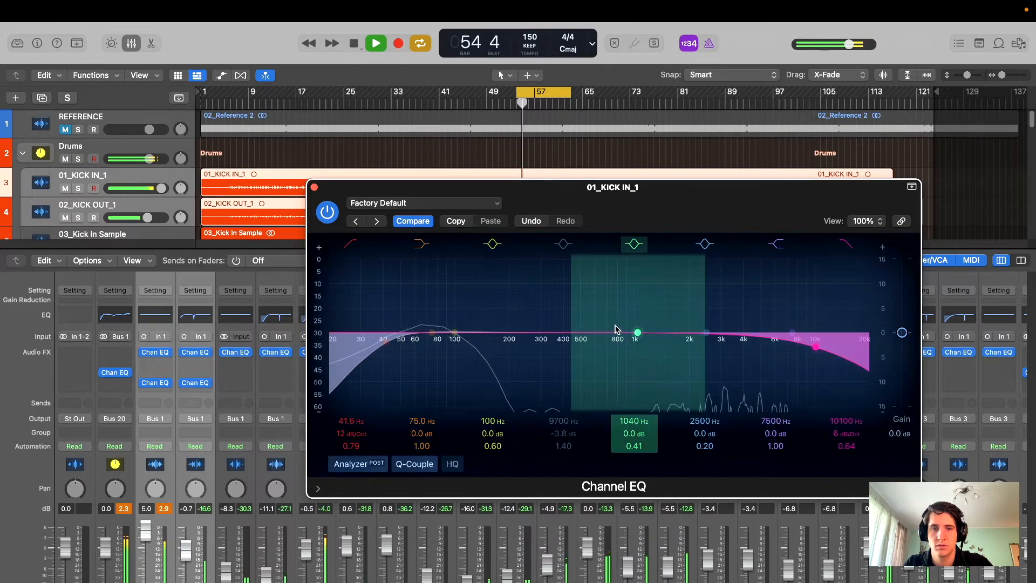
- Cut Kick In by about 5.4 dB at 212 Hz with a Q of 1.00, stop playback and close its EQ
drag(638, 339, 505, 386)
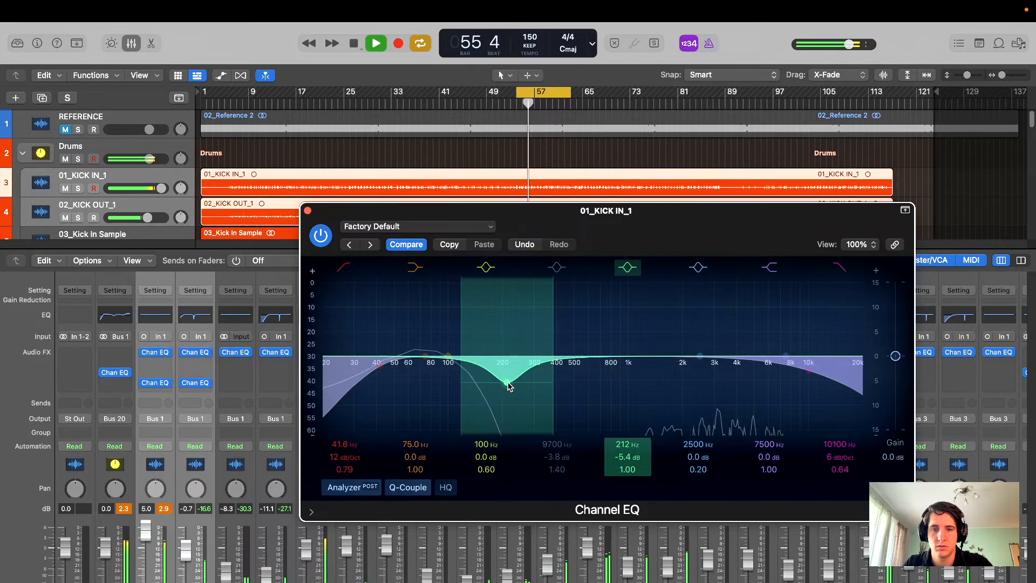
key(space)
key(super+w)
- Resume playback with the new 02_KICK OUT_1 EQ open and add a 12 dB/Oct low cut at about 36.8 Hz
click(186, 280)
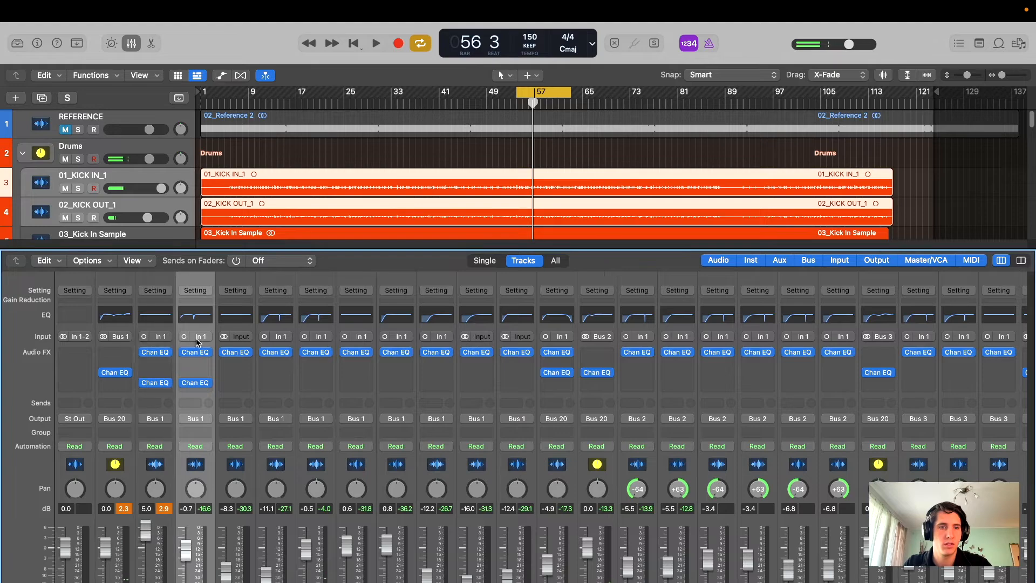
click(196, 383)
drag(795, 211, 772, 216)
key(space)
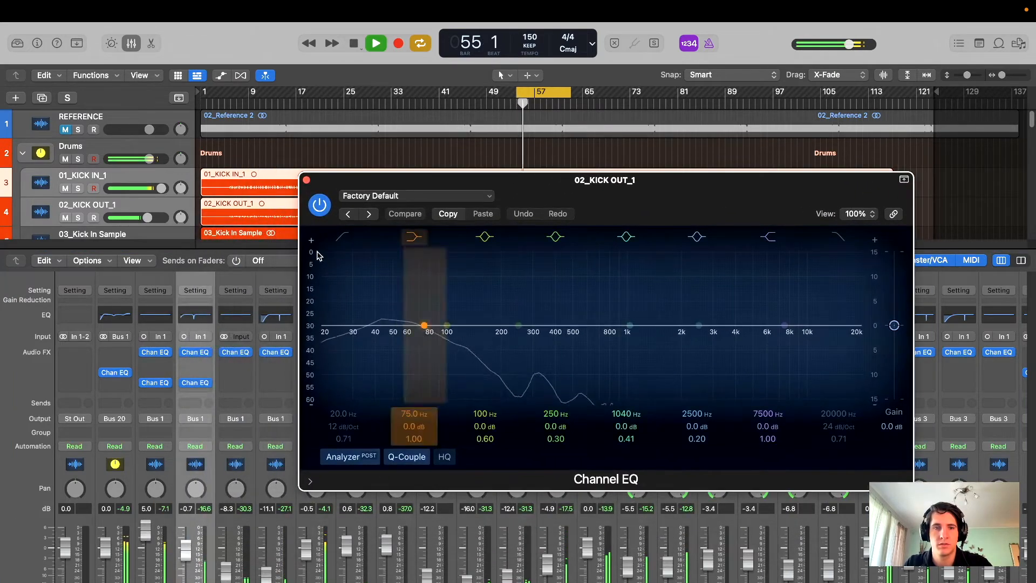
click(342, 236)
drag(326, 293, 369, 302)
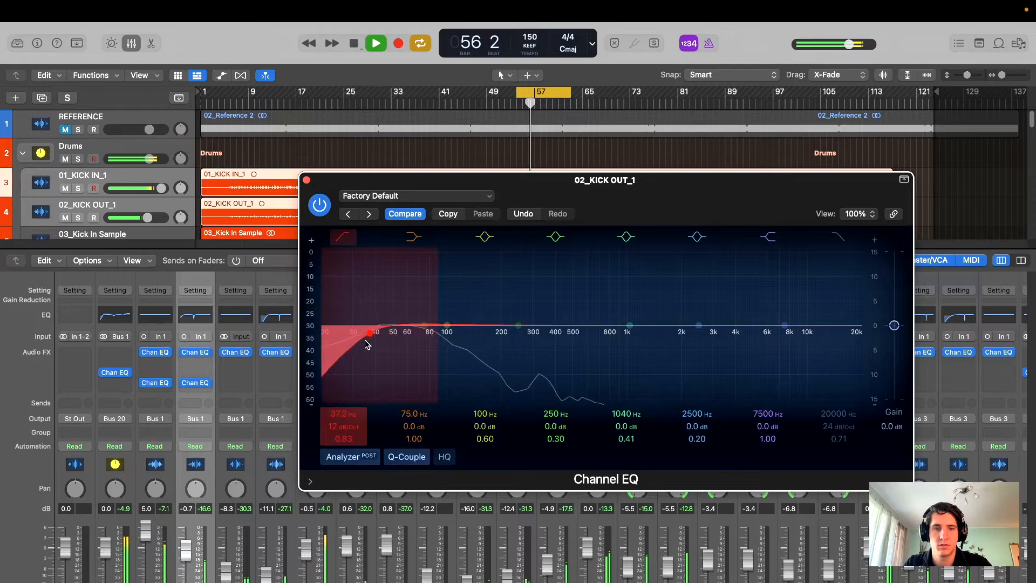
- Cut Kick Out by about 5.8 dB at 298 Hz with a Q of 0.75, compare against bypass and close the EQ
drag(518, 325, 543, 368)
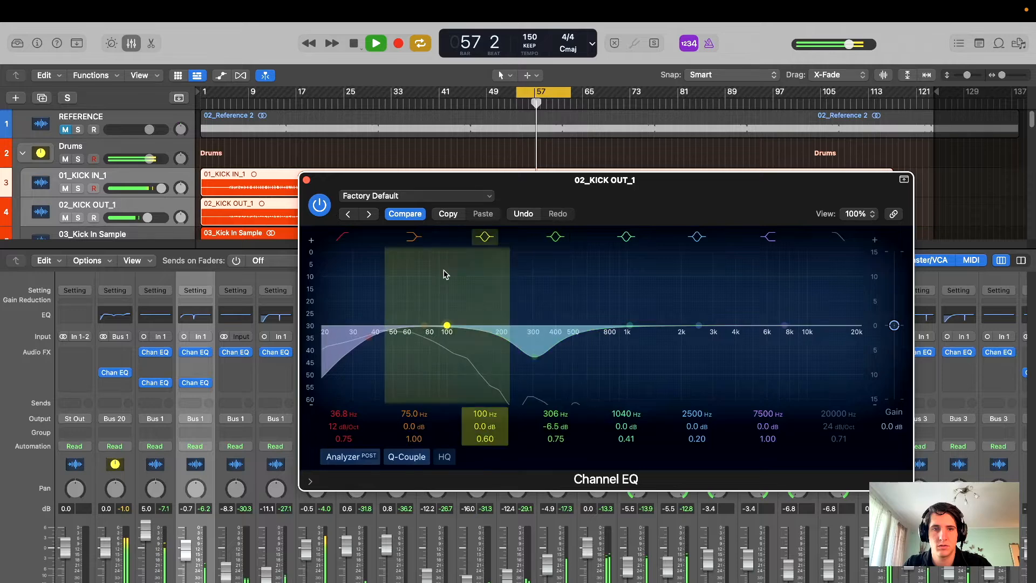
click(320, 205)
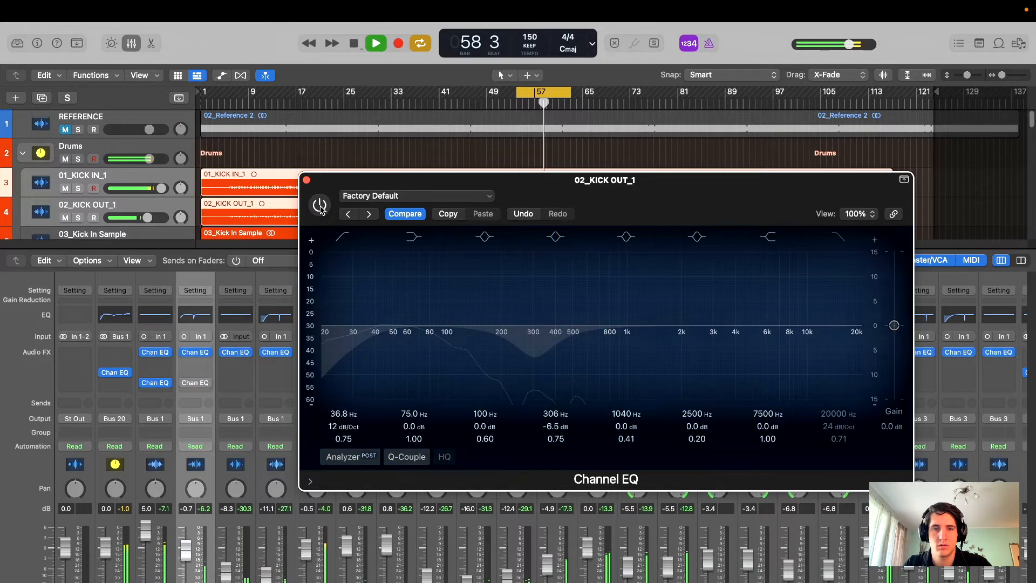
click(319, 205)
mouse_move(534, 358)
mouse_down()
mouse_move(542, 363)
mouse_move(528, 362)
mouse_up()
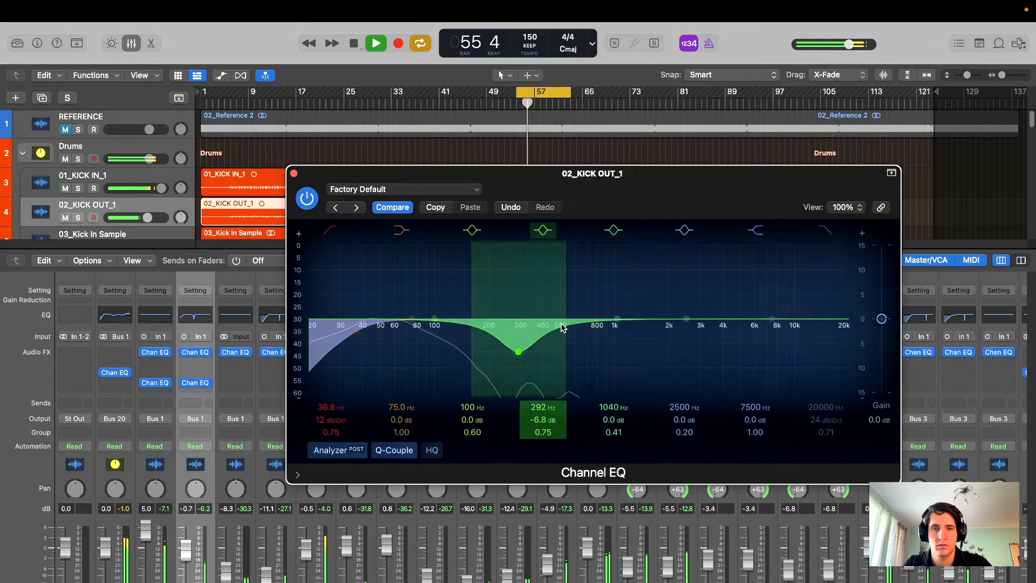
drag(518, 351, 522, 346)
drag(642, 209, 657, 209)
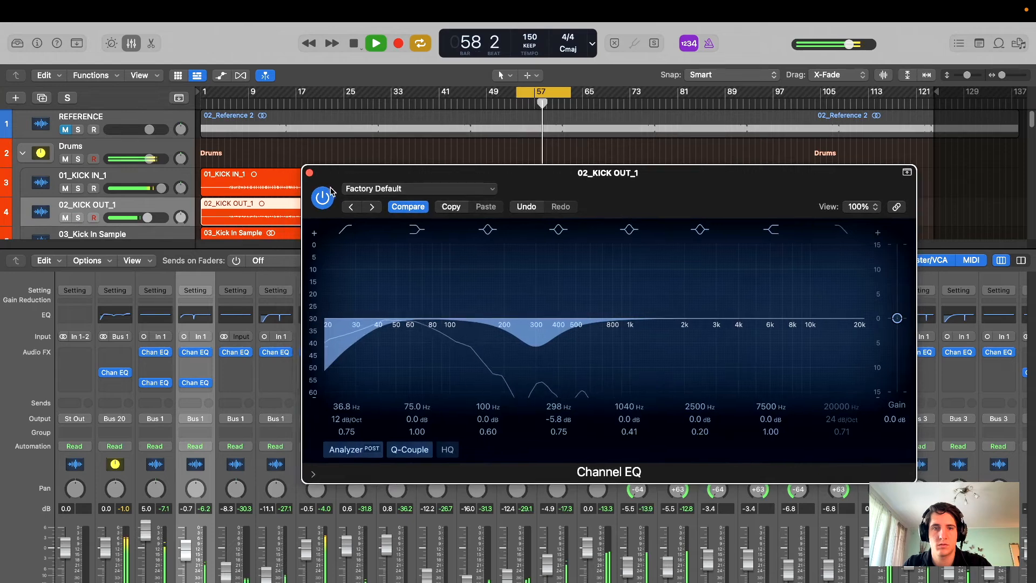
click(309, 174)
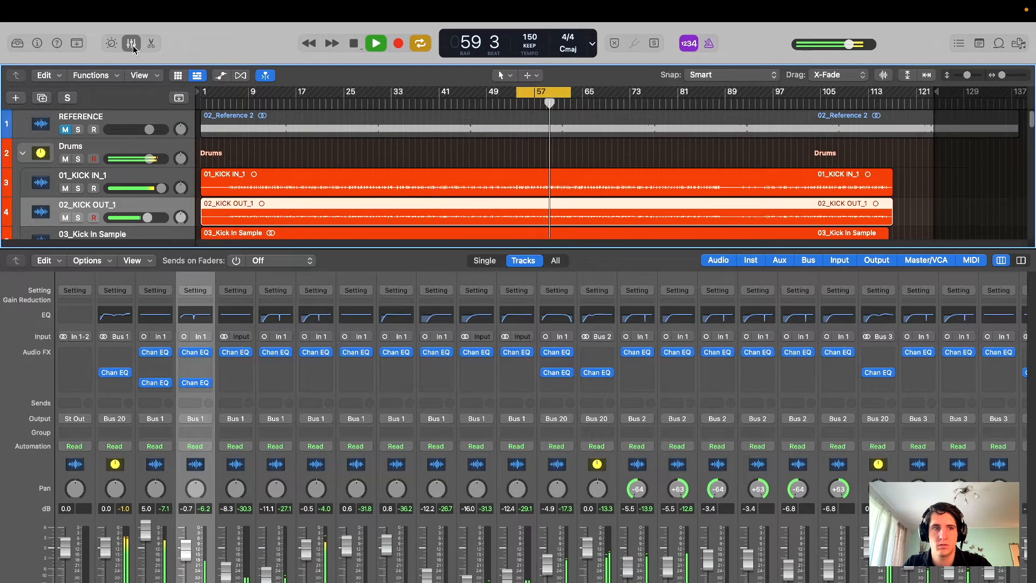
- Solo the 03_Kick In Sample track and raise its volume to about -0.9 dB
scroll(212, 180, down, 2)
click(147, 216)
key(s)
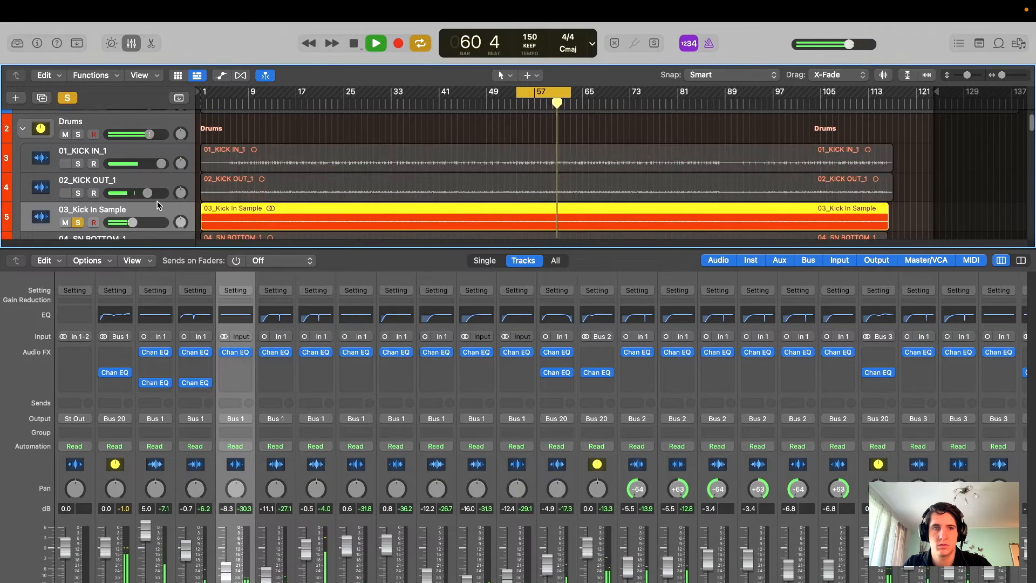
drag(133, 222, 146, 222)
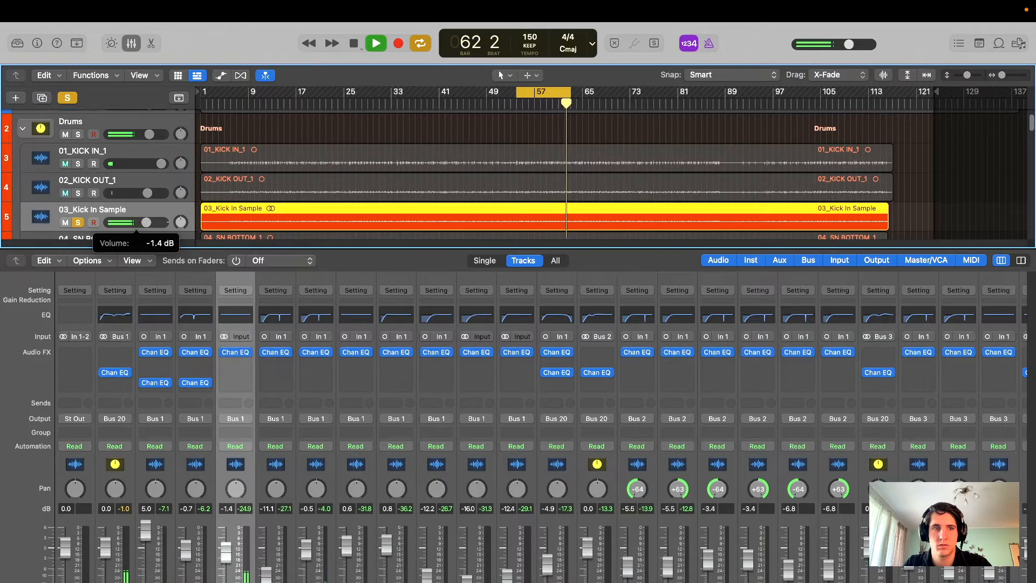
- Clear the solo and give 03_Kick In Sample a second Channel EQ with a 12 dB/Oct low cut at about 38.4 Hz
click(234, 383)
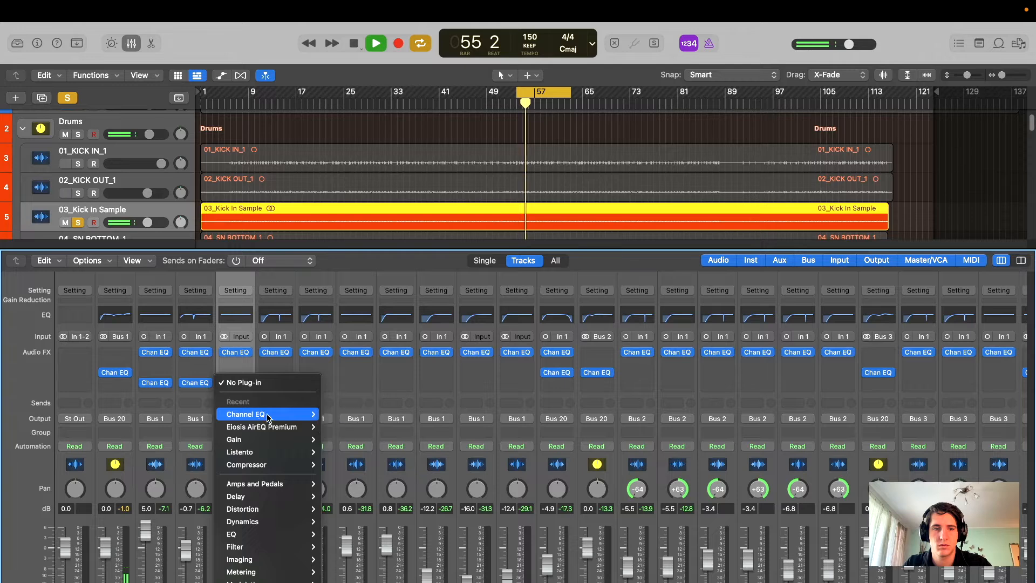
click(243, 416)
click(68, 98)
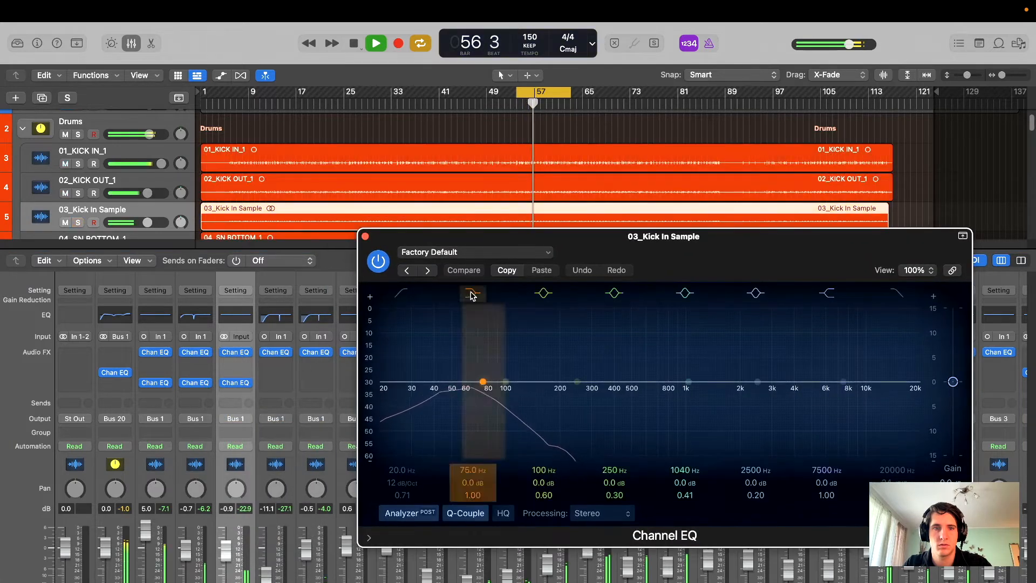
drag(716, 253, 698, 242)
drag(389, 372, 416, 385)
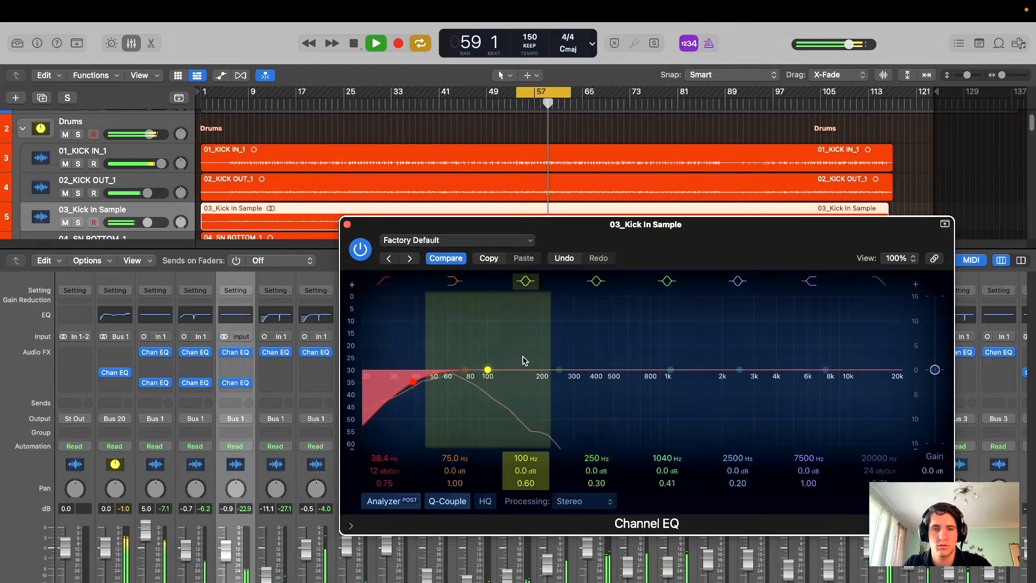
- Close the 03_Kick In Sample EQ, select all three kick tracks and compare their second Channel EQs against bypass
click(347, 224)
scroll(122, 172, down, 1)
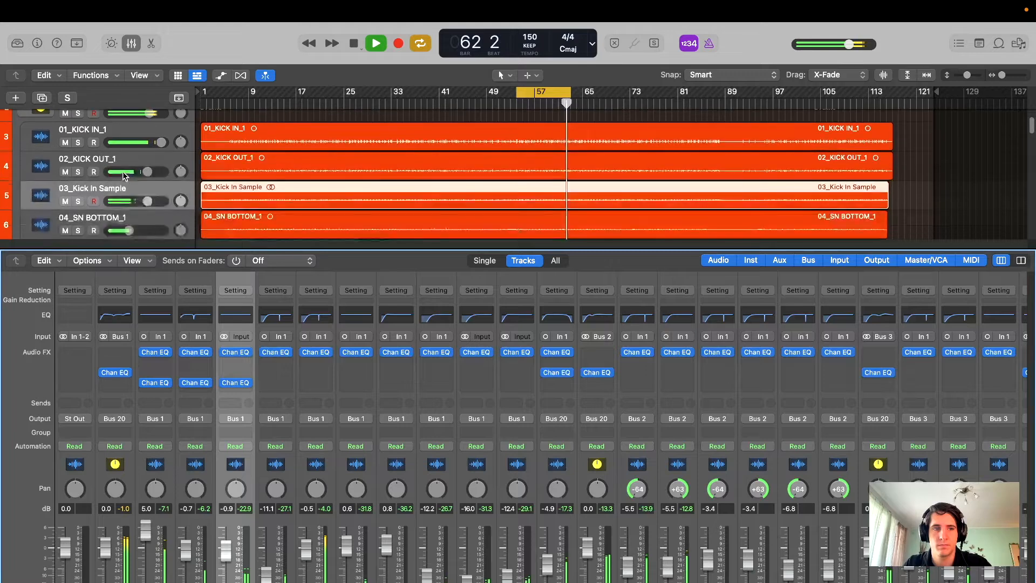
shift+click(128, 133)
scroll(161, 152, up, 1)
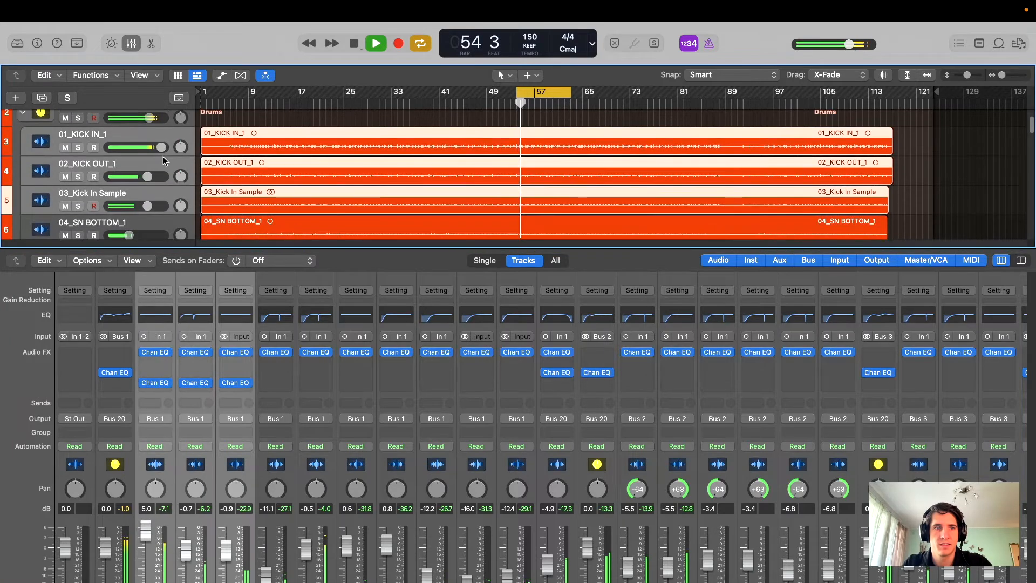
click(144, 383)
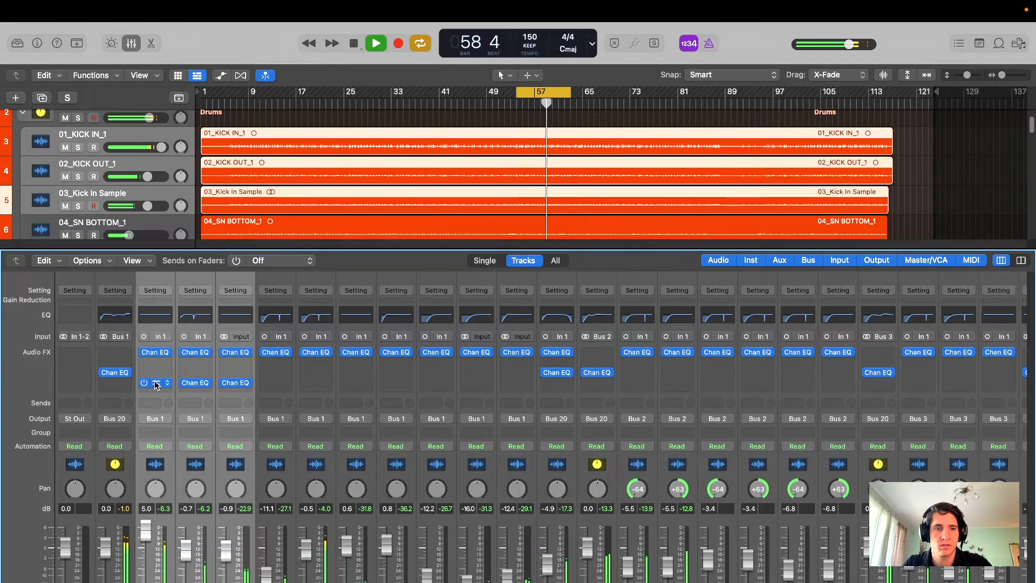
- Raise the output gain of 01_KICK IN_1's second Channel EQ to +1.8 dB, then compare the kick EQs against bypass and stop playback
click(156, 383)
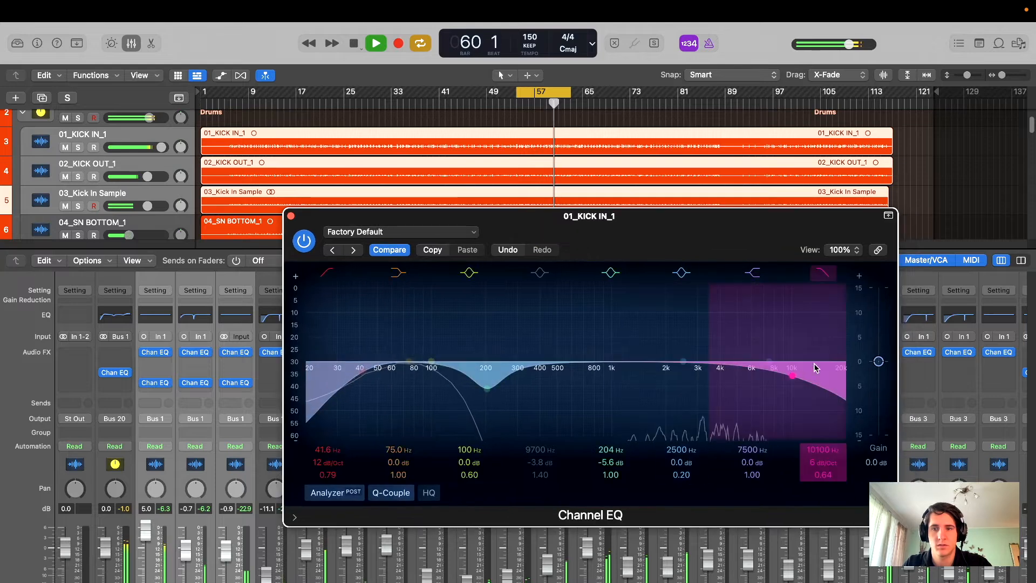
drag(880, 361, 881, 358)
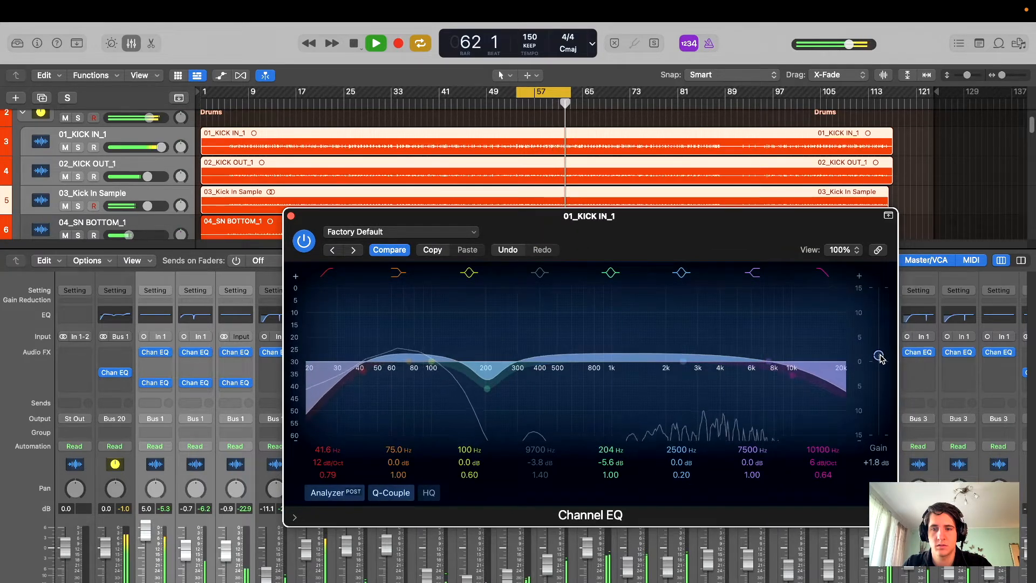
click(290, 217)
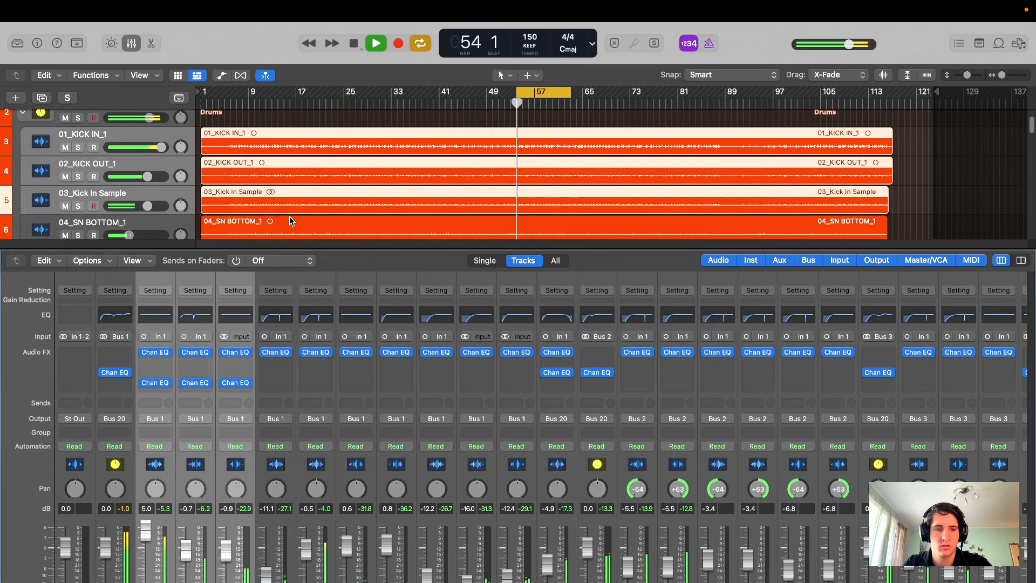
click(144, 383)
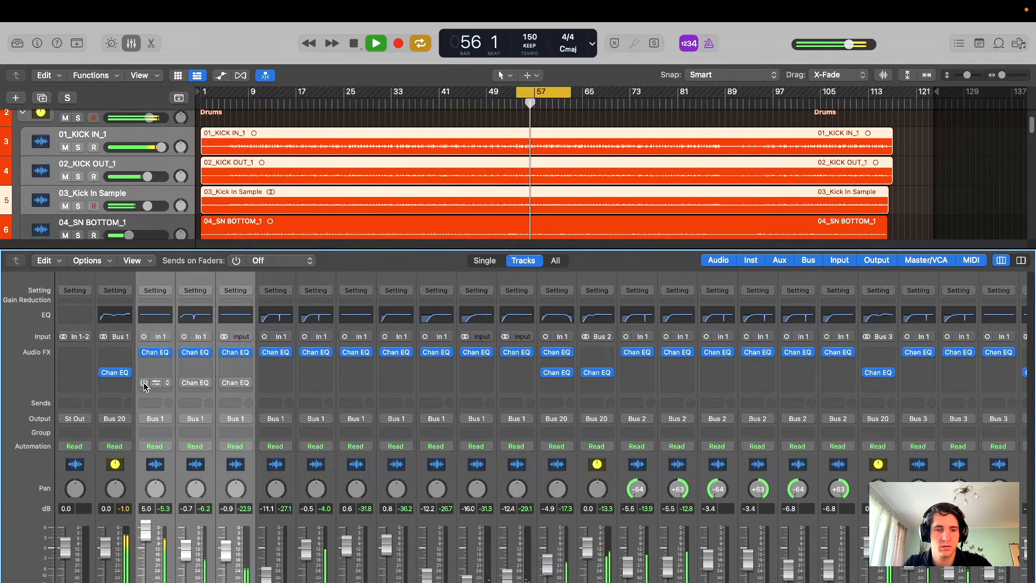
click(144, 383)
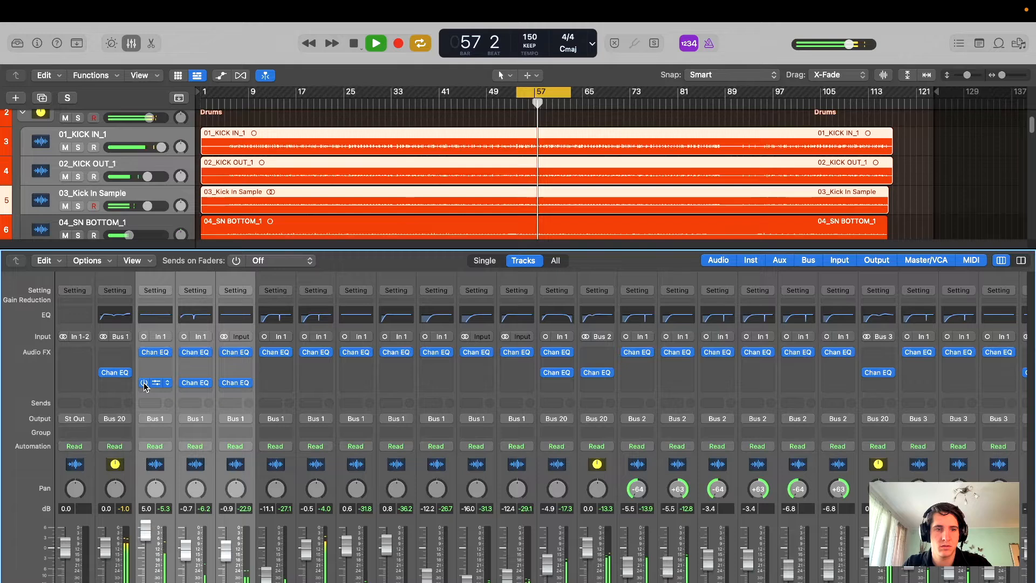
key(space)
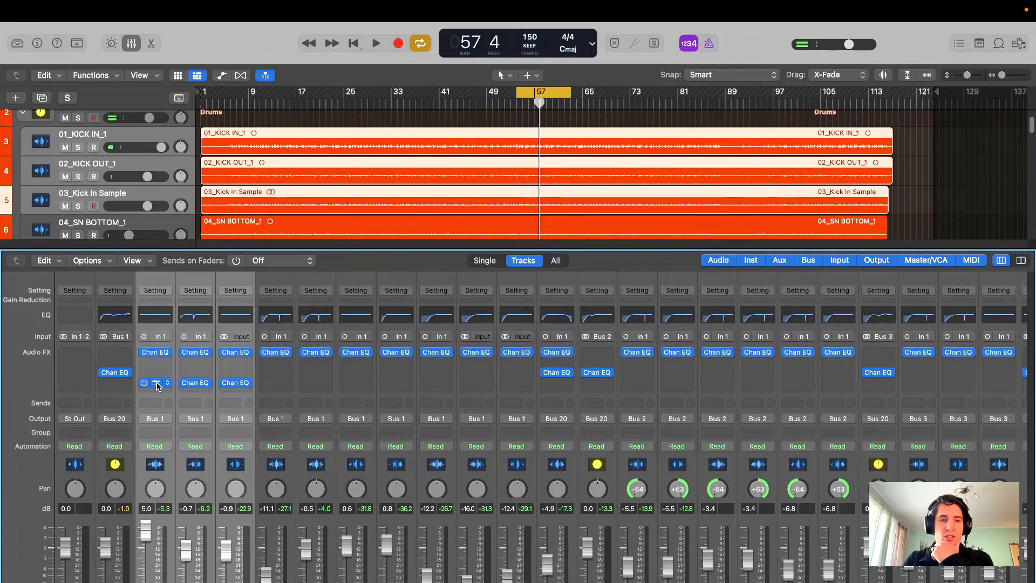
- Review the curve of 01_KICK IN_1's second Channel EQ and close it
click(157, 384)
drag(654, 243, 630, 217)
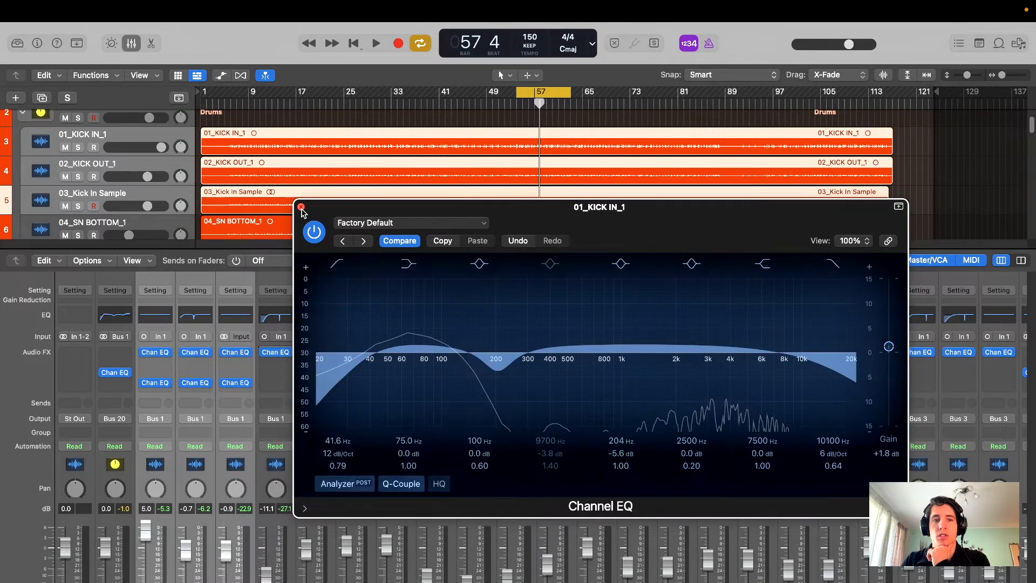
click(301, 207)
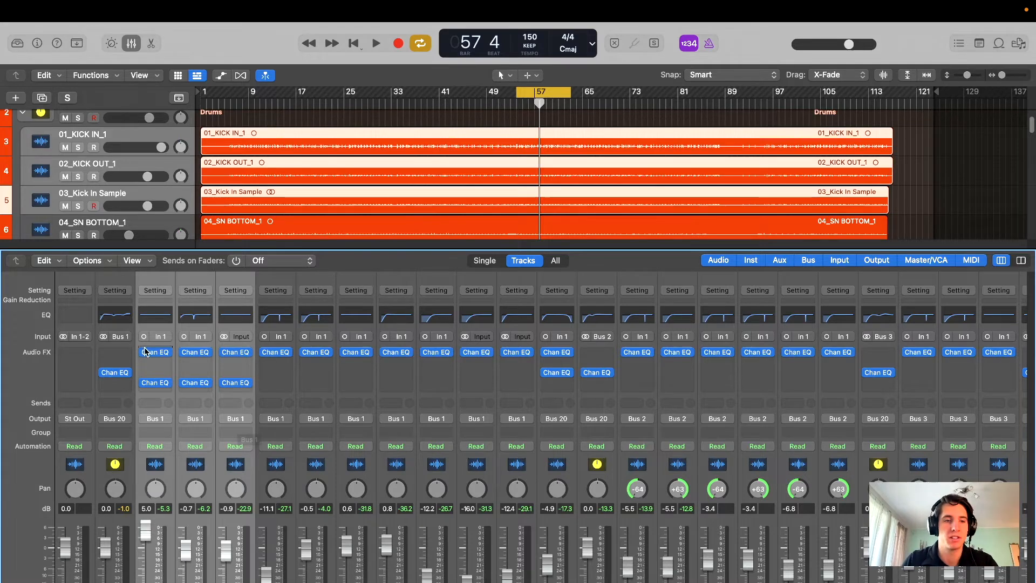
click(155, 385)
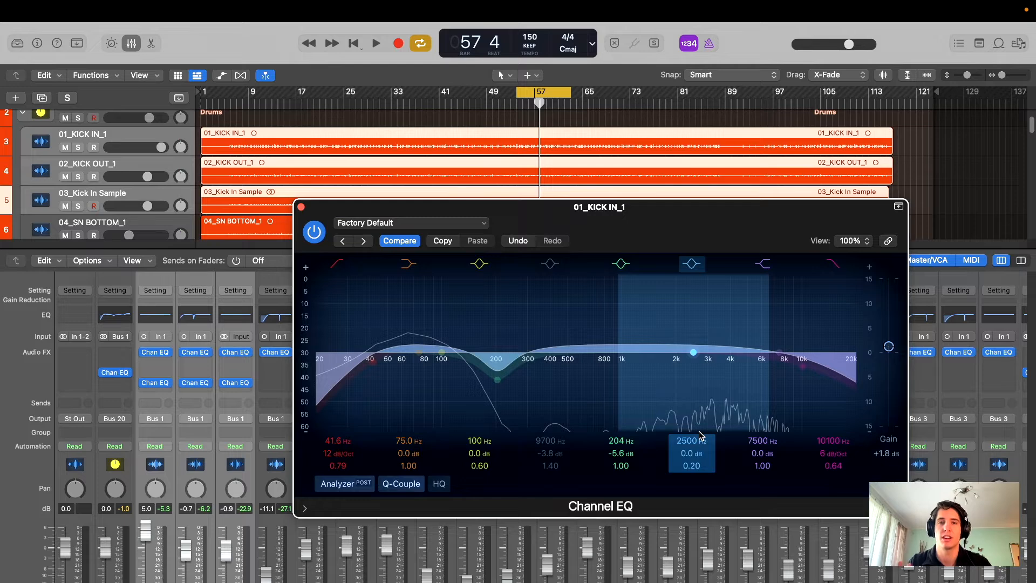
drag(673, 224, 668, 238)
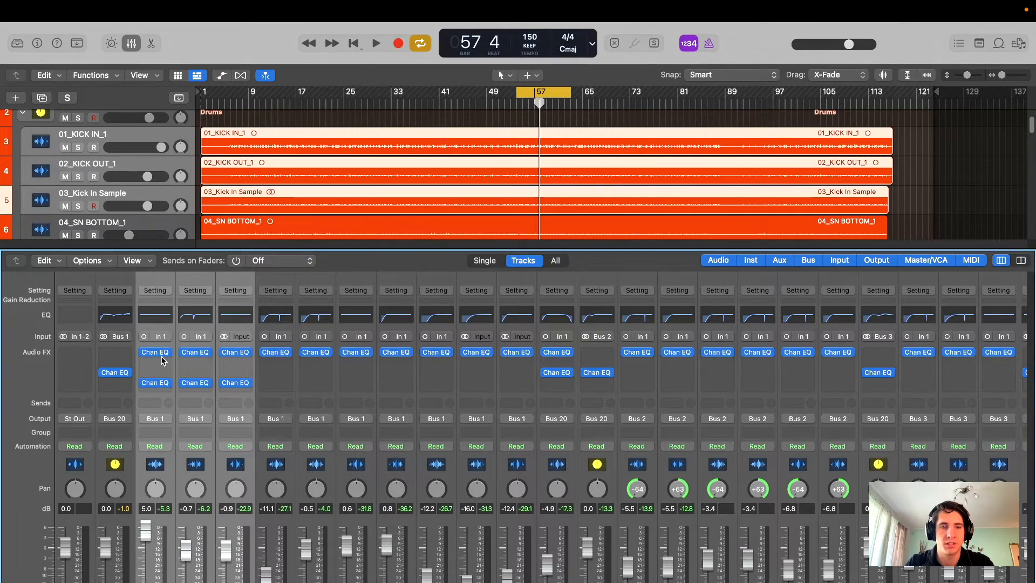
- Compare the kick EQs against bypass during playback and lower the three kick tracks to -1.9, -7.5 and -7.7 dB
key(space)
alt+click(183, 383)
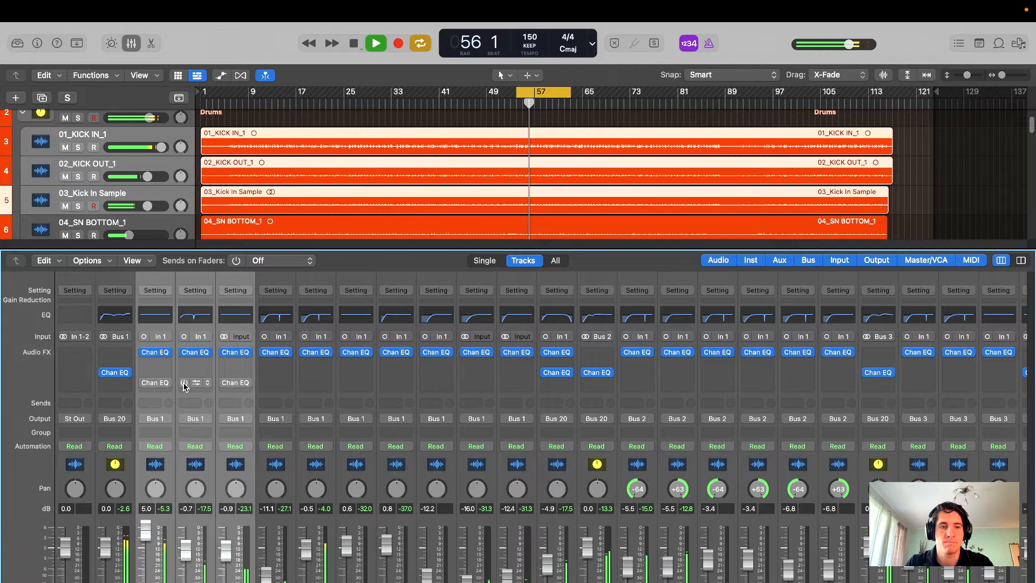
alt+click(183, 383)
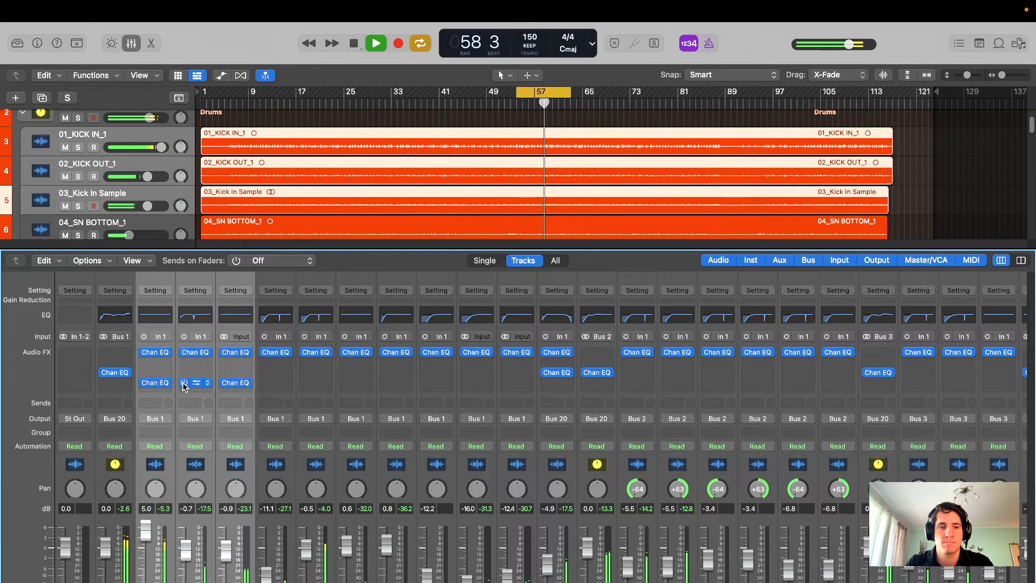
alt+click(183, 383)
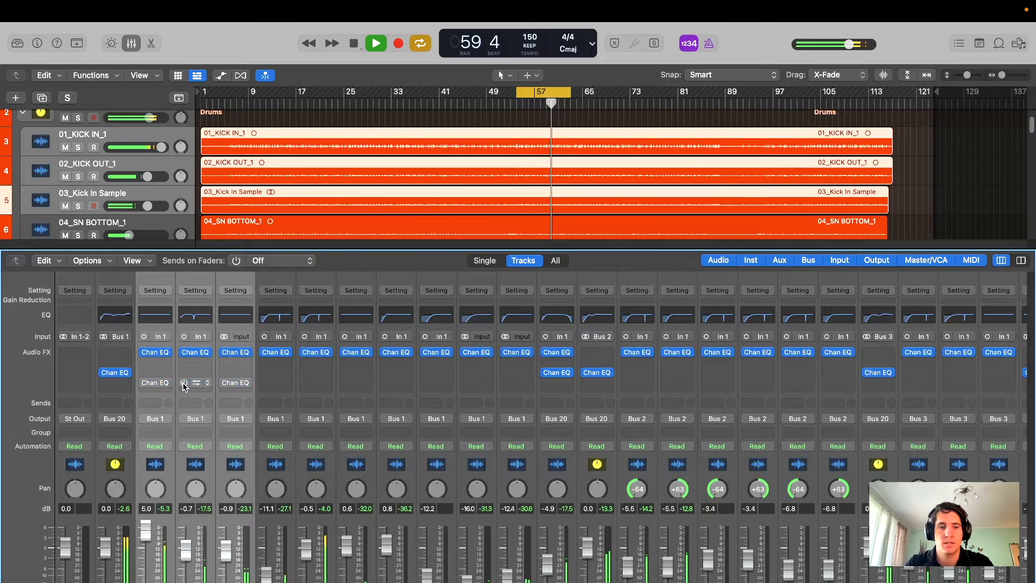
alt+click(184, 383)
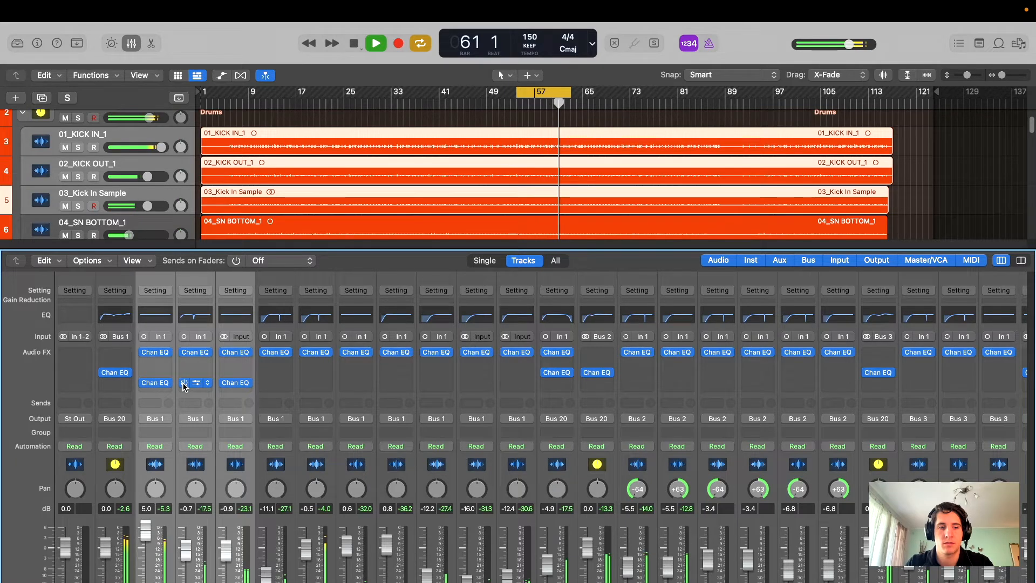
key(space)
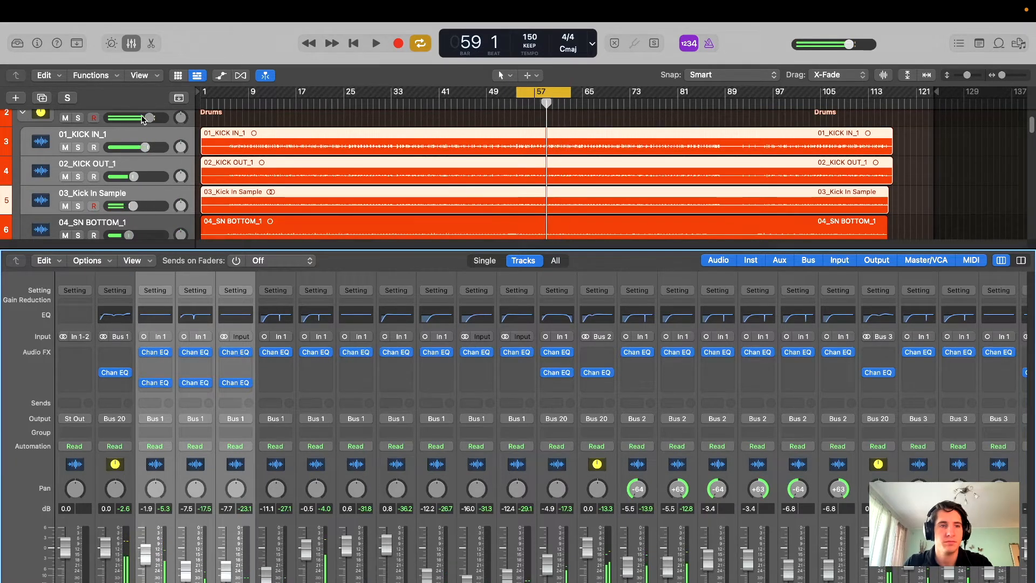
- Select 04_SN BOTTOM_1 and 05_SN TOP_1, solo them briefly during playback and bring the mixer back
click(131, 42)
scroll(167, 216, down, 1)
click(163, 206)
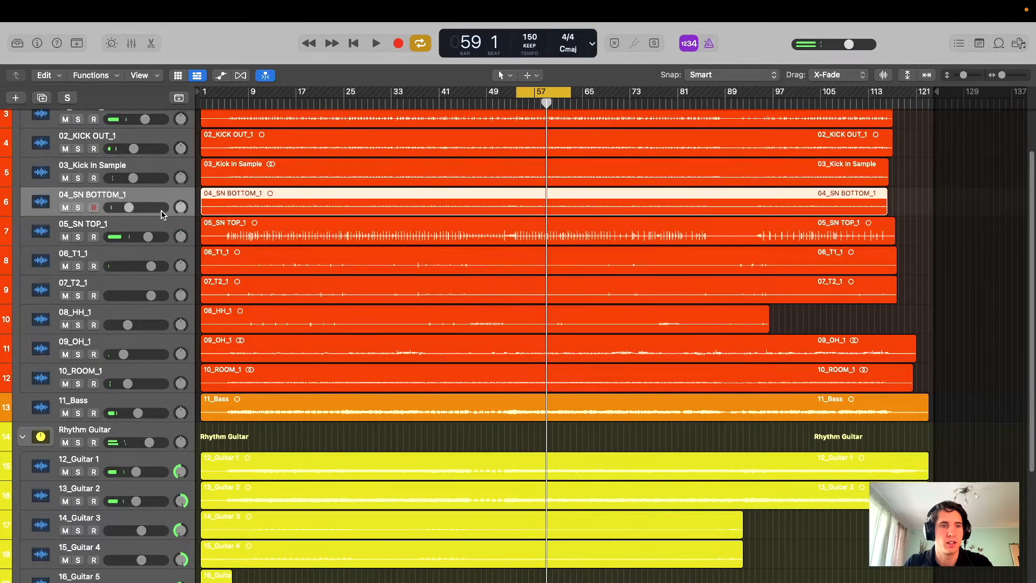
scroll(302, 240, up, 3)
key(s)
key(space)
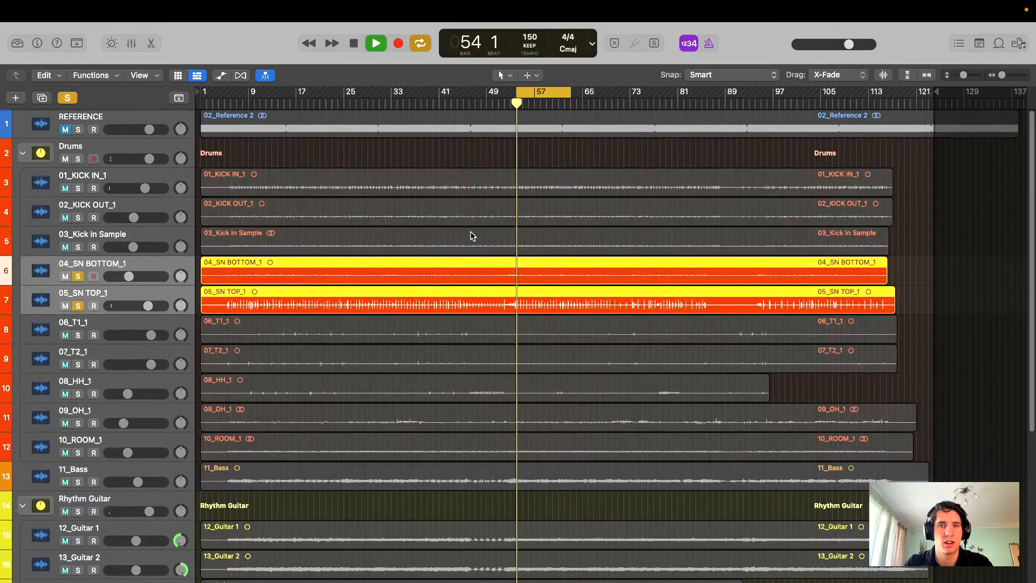
key(s)
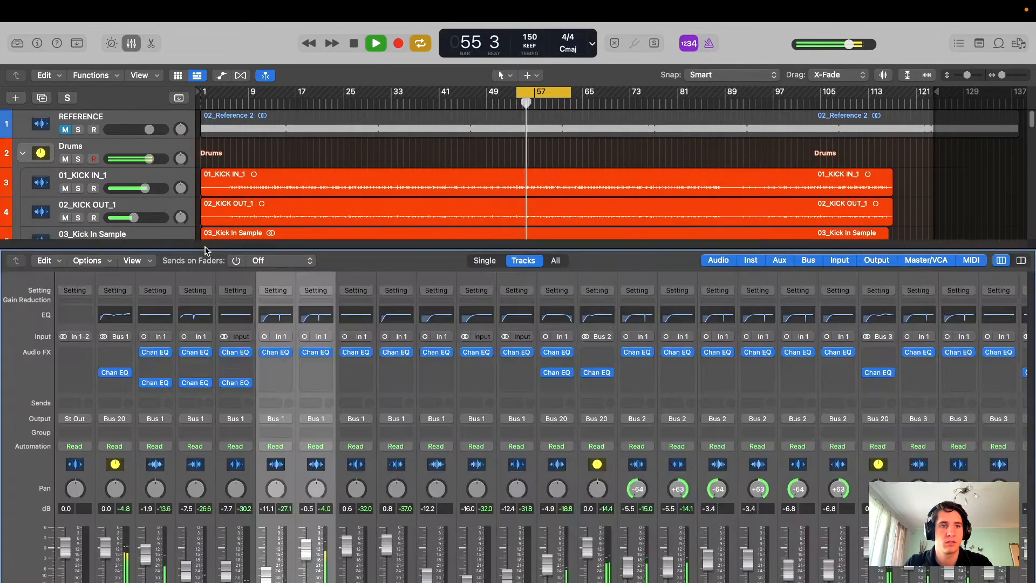
- Insert a second Channel EQ on both snare tracks and bring up the 05_SN TOP_1 EQ window
click(277, 384)
click(307, 415)
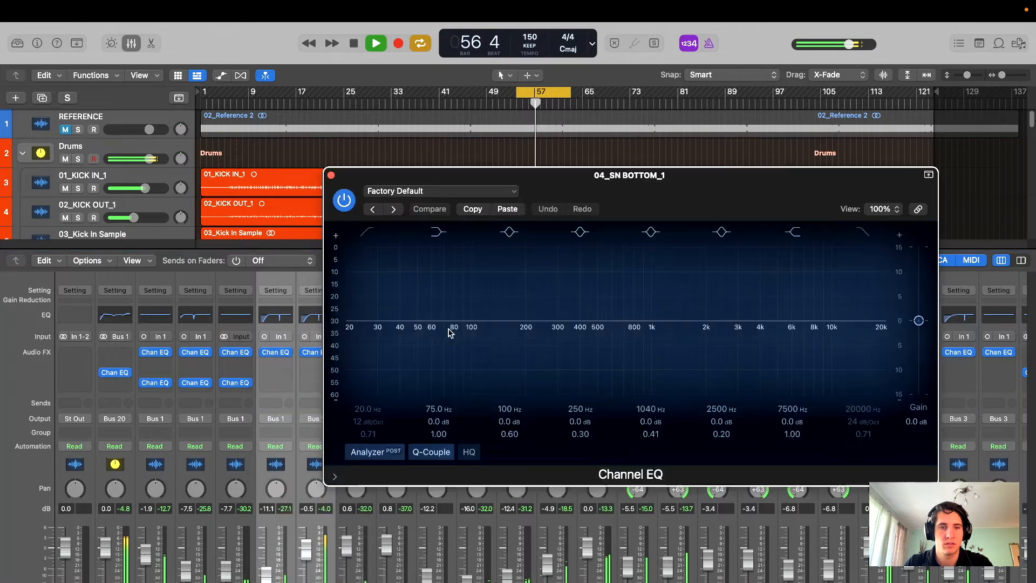
drag(742, 193, 807, 215)
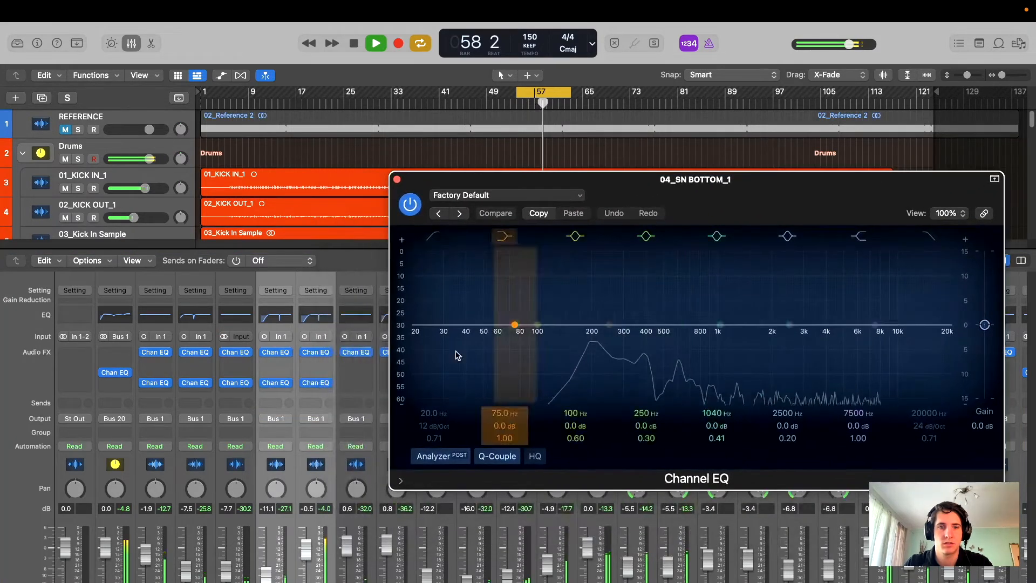
click(316, 382)
drag(734, 216, 644, 246)
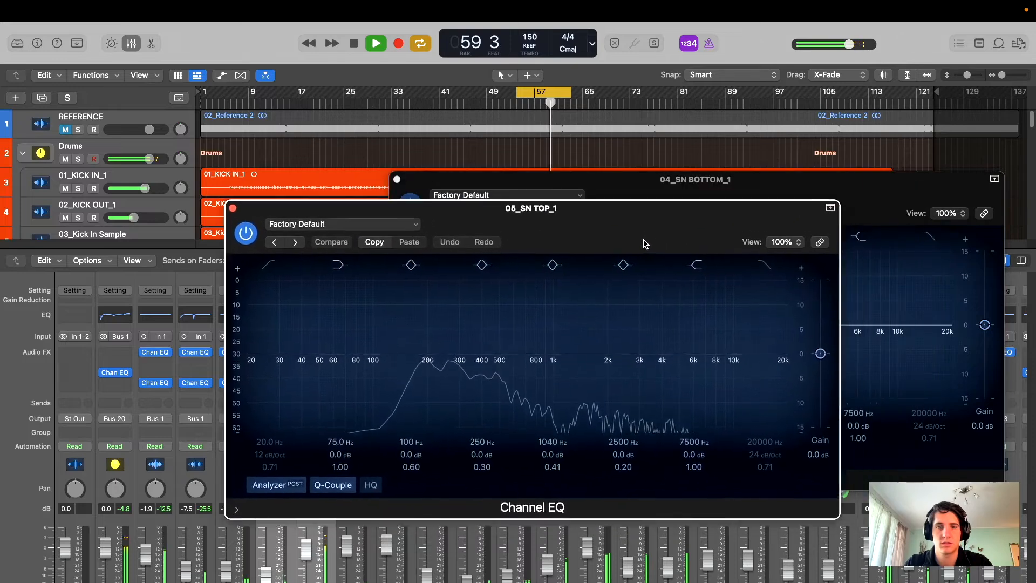
- On the 05_SN TOP_1 EQ, cut 1.7 dB at 595 Hz, boost 1.0 dB at 2620 Hz and raise the 8200 Hz shelf by 1.6 dB
drag(556, 355, 514, 384)
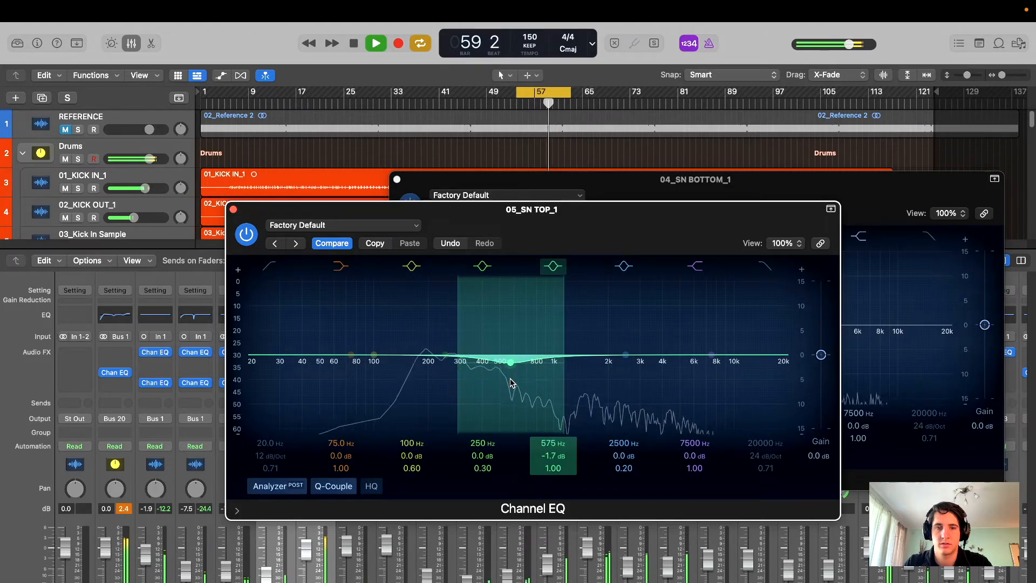
mouse_move(717, 355)
mouse_down()
mouse_move(721, 328)
mouse_move(725, 345)
mouse_up()
mouse_move(625, 355)
mouse_down()
mouse_move(608, 306)
mouse_move(630, 294)
mouse_move(674, 300)
mouse_move(629, 307)
mouse_move(631, 355)
mouse_up()
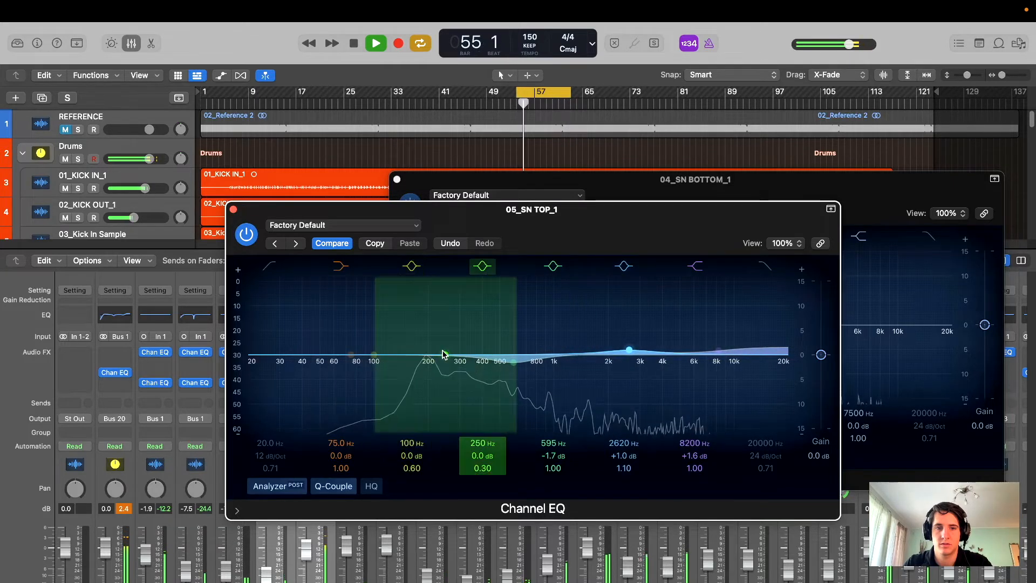
- Boost 05_SN TOP_1 by 1.2 dB at 146 Hz and add a 12 dB/Oct low cut at 69.5 Hz
drag(374, 355, 412, 353)
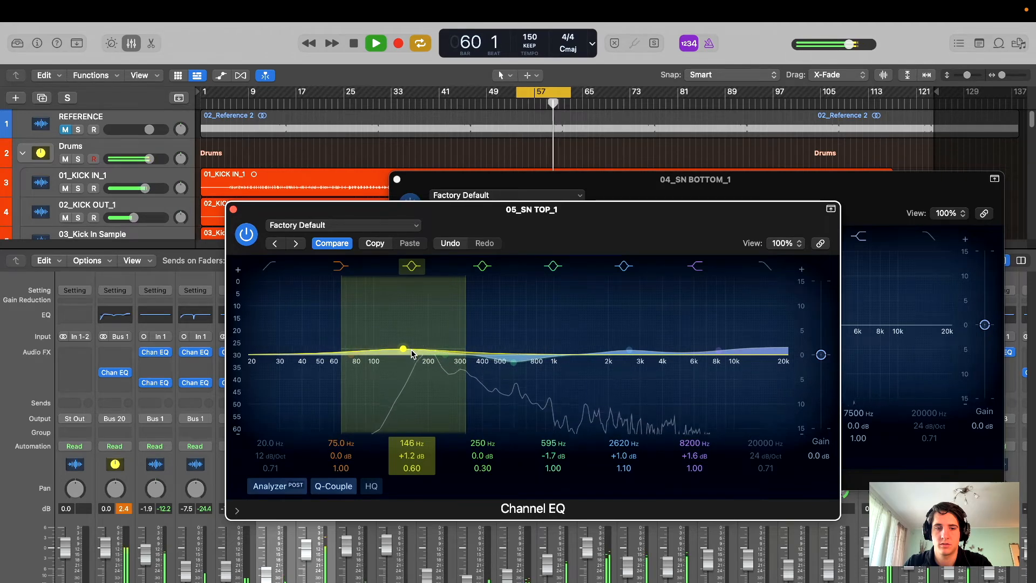
drag(562, 232, 563, 239)
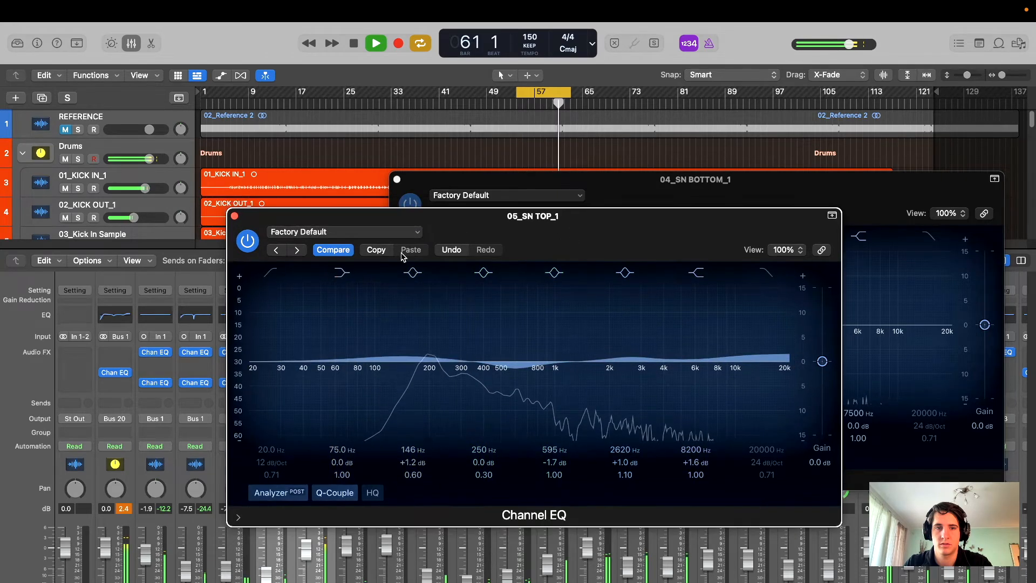
click(278, 275)
drag(253, 361, 363, 335)
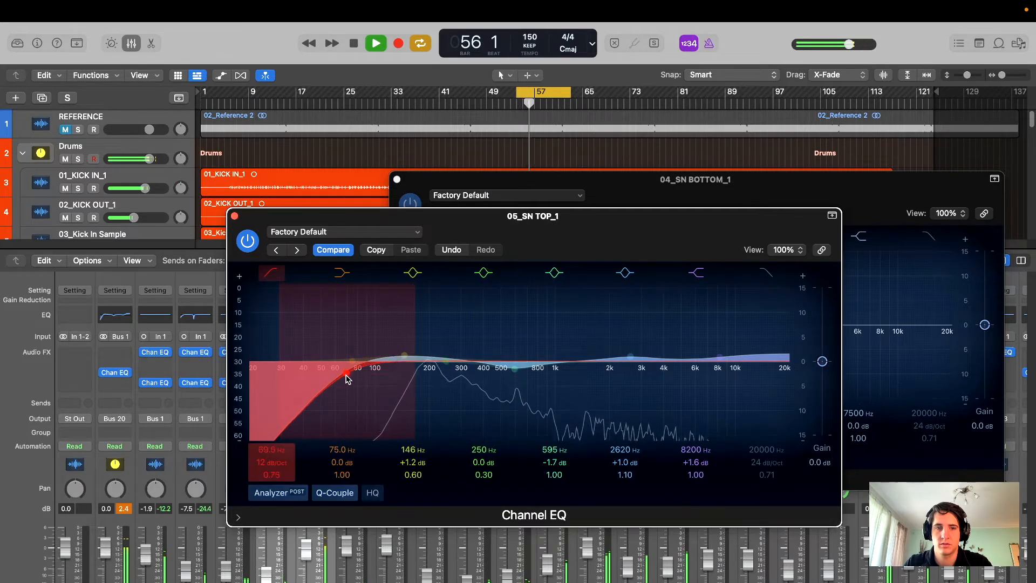
- Compare the 05_SN TOP_1 EQ against bypass during playback, then stop playback with its window open
drag(603, 233, 608, 232)
click(254, 240)
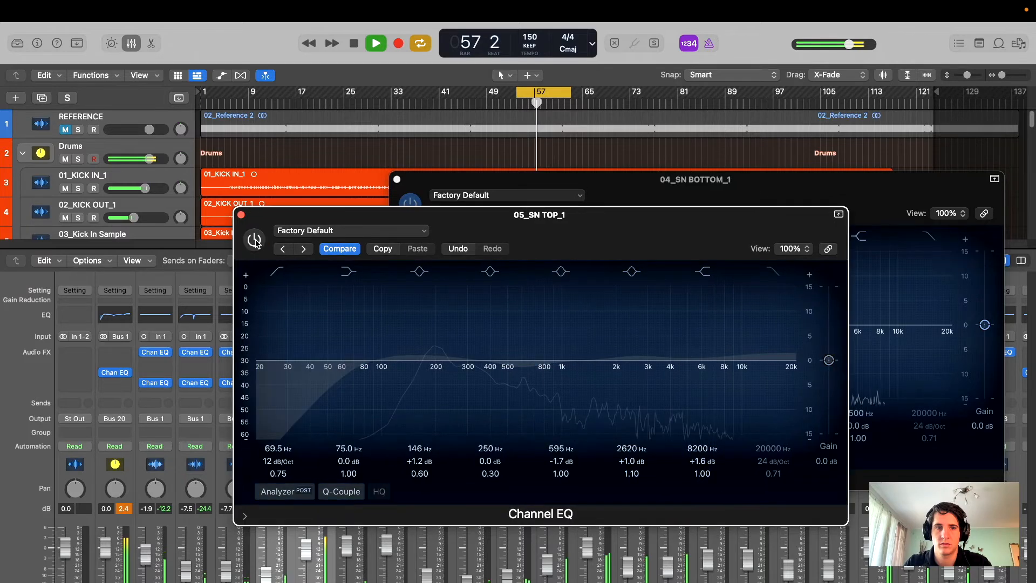
click(254, 240)
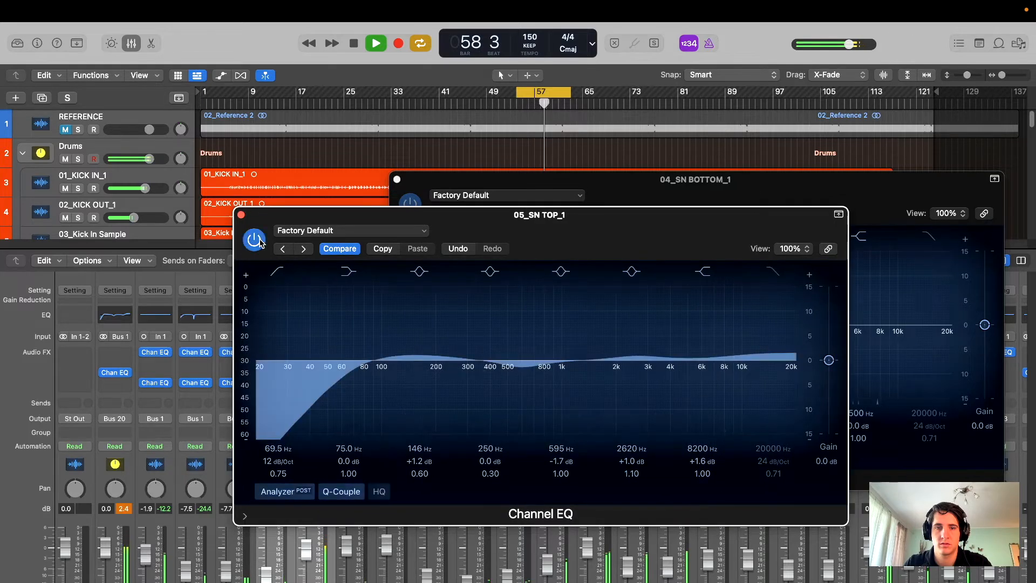
click(254, 240)
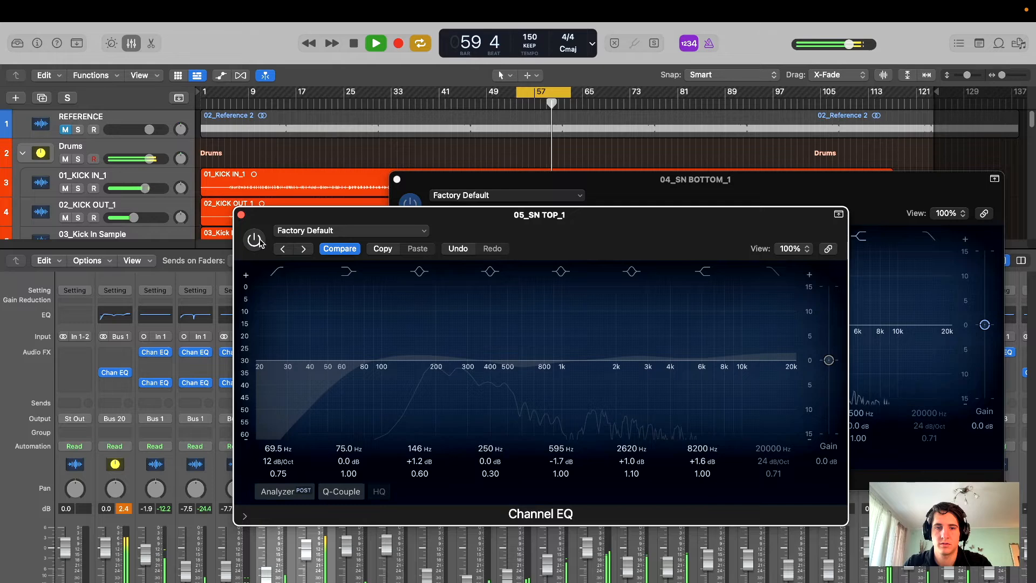
click(254, 240)
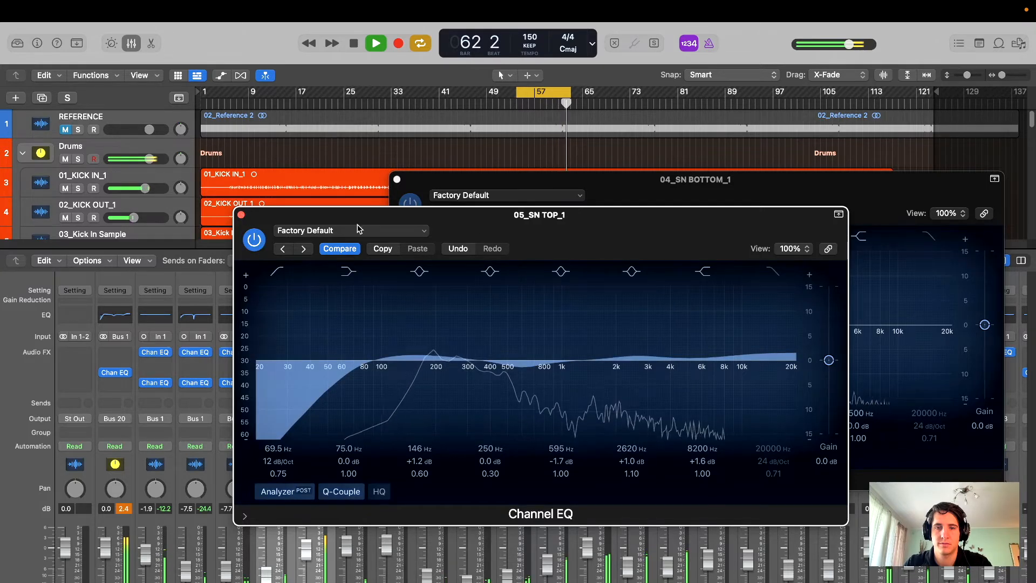
mouse_move(589, 241)
mouse_down()
mouse_move(581, 243)
mouse_move(646, 230)
mouse_move(617, 255)
mouse_move(598, 254)
mouse_up()
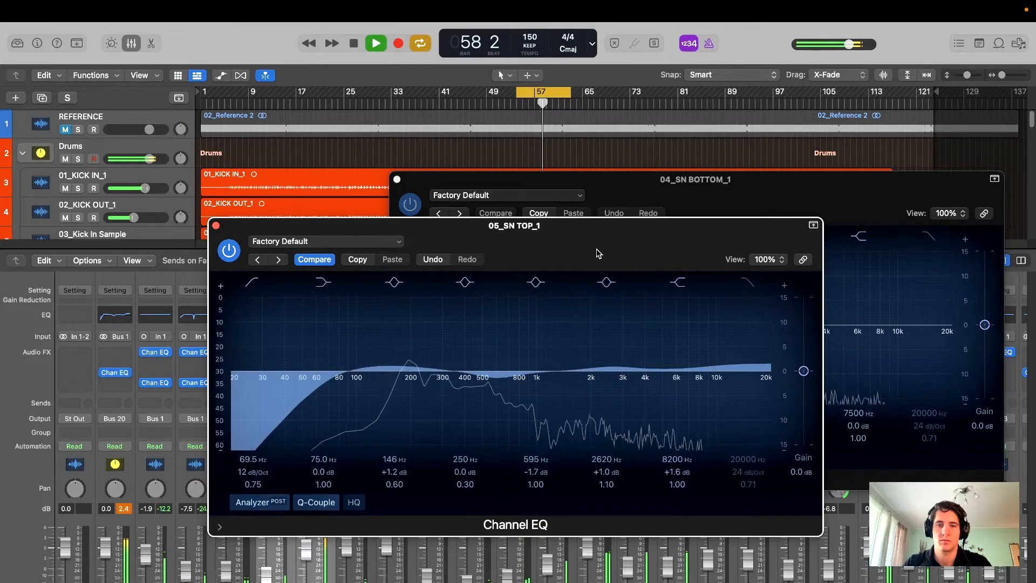
key(space)
drag(634, 243, 637, 224)
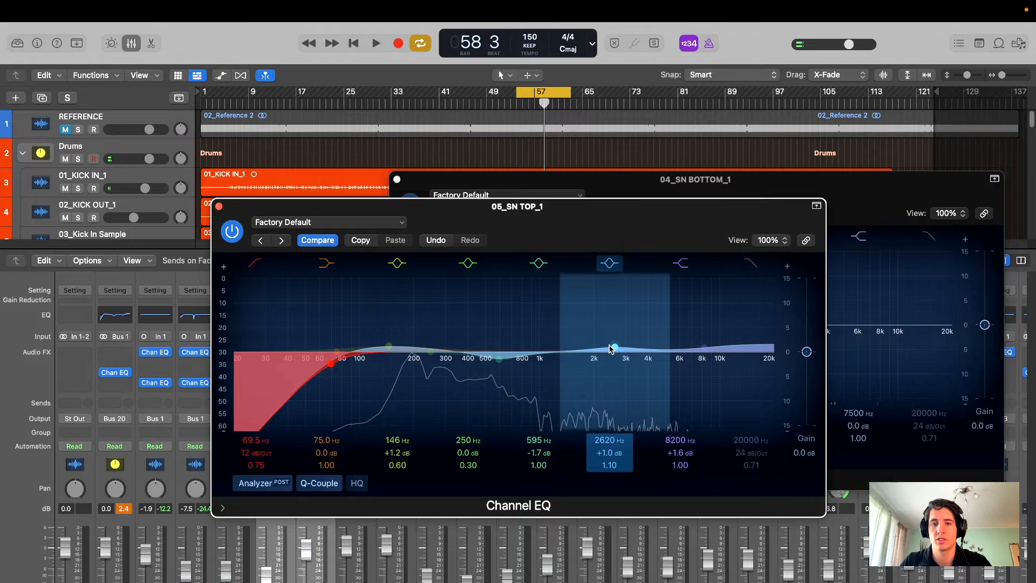
- Set the 05_SN TOP_1 EQ's upper-mid boost to 1.4 dB at 2640 Hz
drag(537, 212, 495, 198)
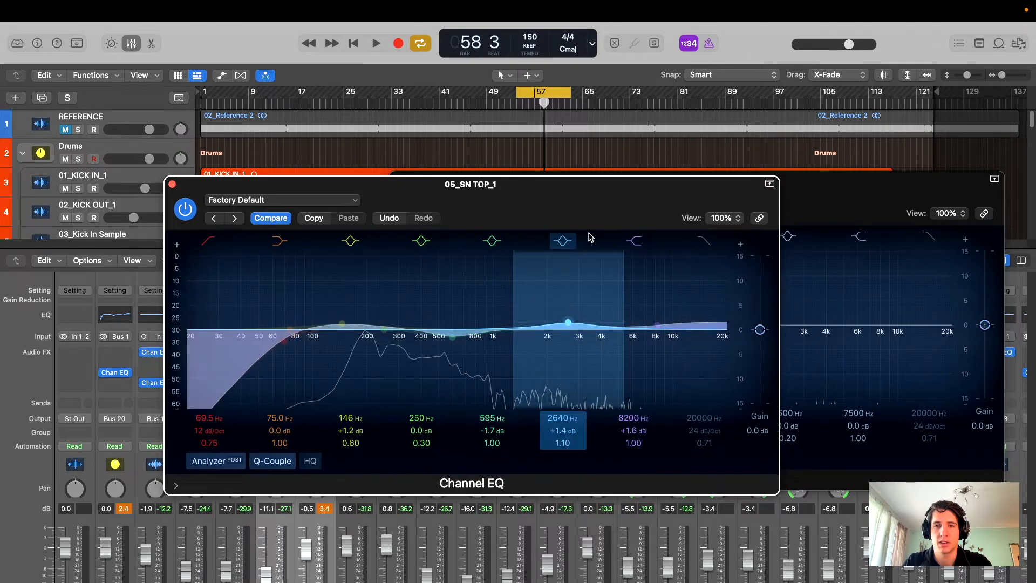
drag(588, 237, 700, 223)
mouse_move(645, 203)
mouse_down()
mouse_move(651, 259)
mouse_move(642, 223)
mouse_up()
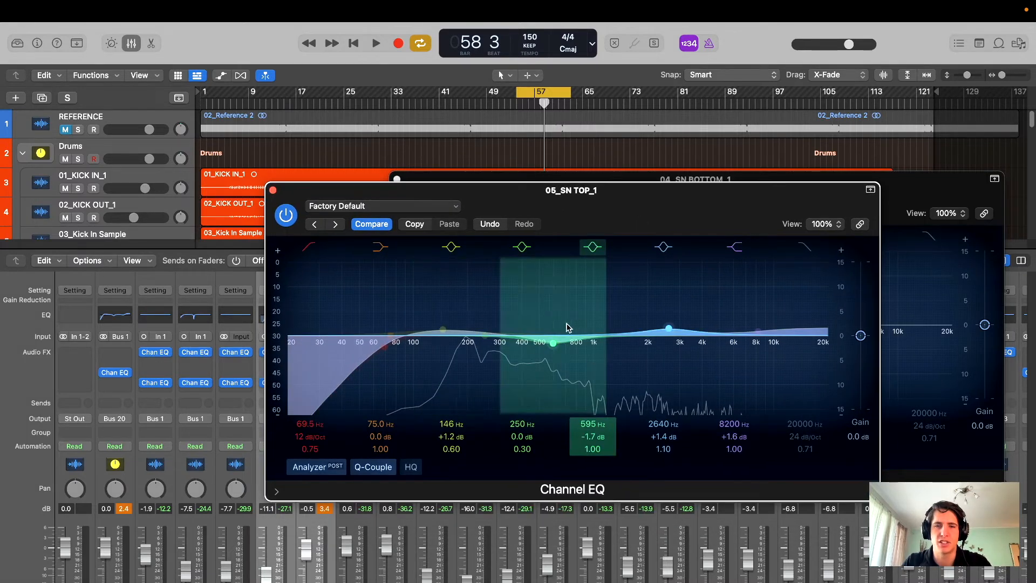
drag(656, 197, 638, 194)
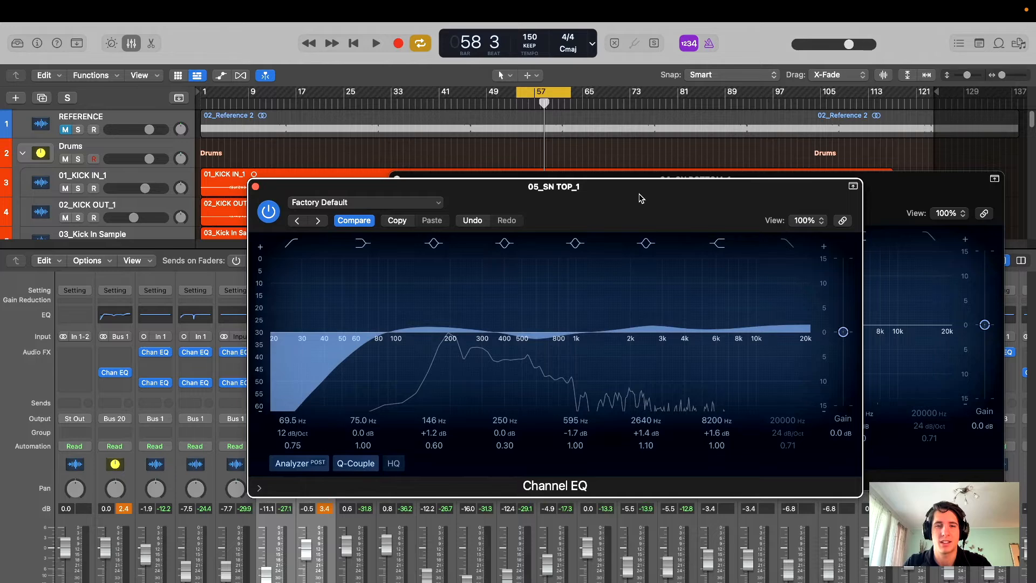
- Set the 05_SN TOP_1 EQ's mid cut to 1.5 dB at 600 Hz
drag(510, 195, 473, 195)
drag(503, 340, 504, 340)
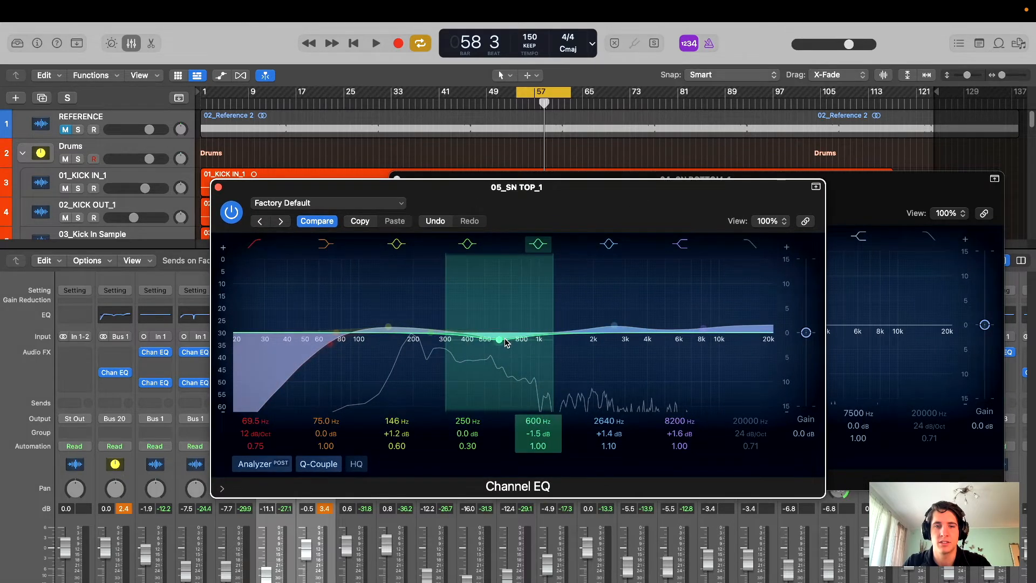
drag(600, 197, 613, 189)
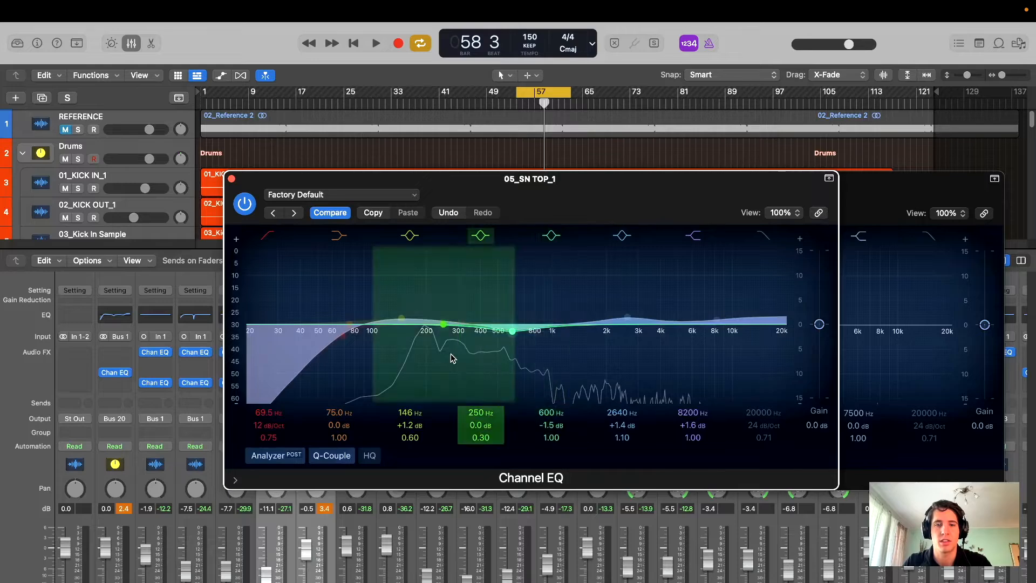
drag(548, 217, 549, 231)
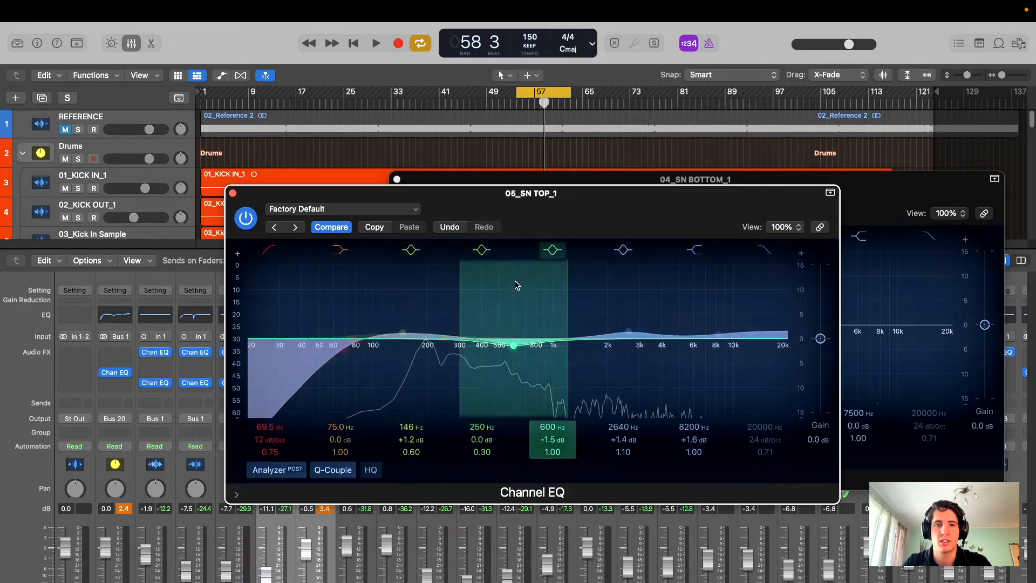
- Set the 05_SN TOP_1 EQ's low boost to 1.3 dB at 149 Hz and close its window
drag(402, 334, 404, 333)
drag(560, 212, 550, 243)
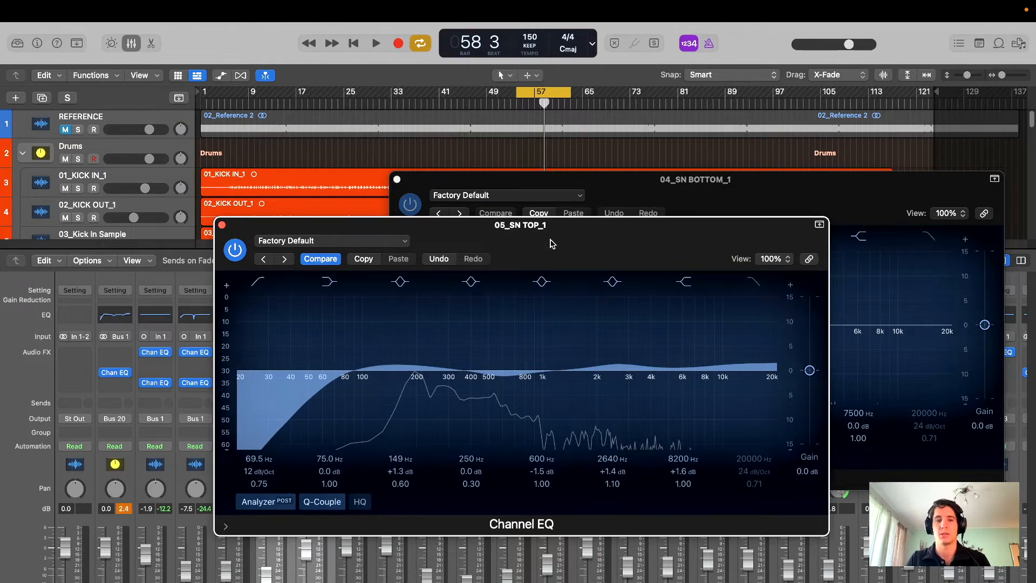
click(222, 225)
- Start playback and boost 04_SN BOTTOM_1 by 1.6 dB at 152 Hz with a Q of 0.64 on its second Channel EQ
drag(705, 187, 696, 156)
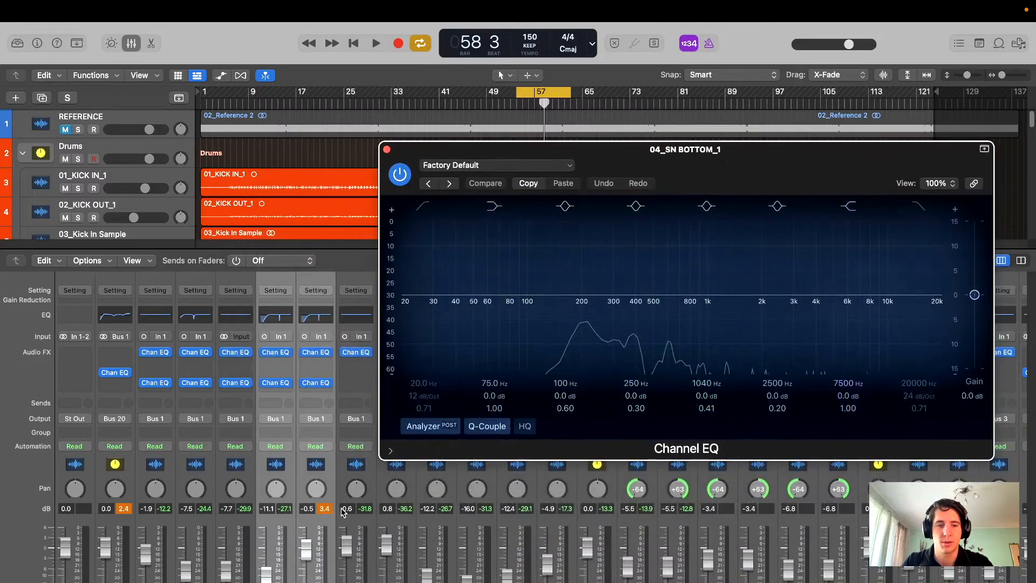
key(space)
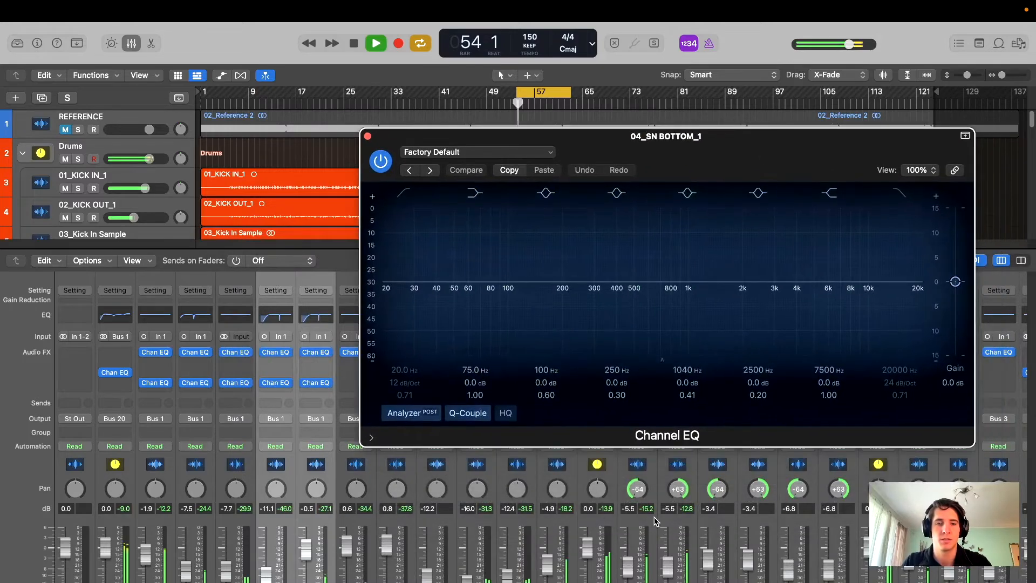
scroll(652, 518, right, 4)
scroll(620, 482, left, 4)
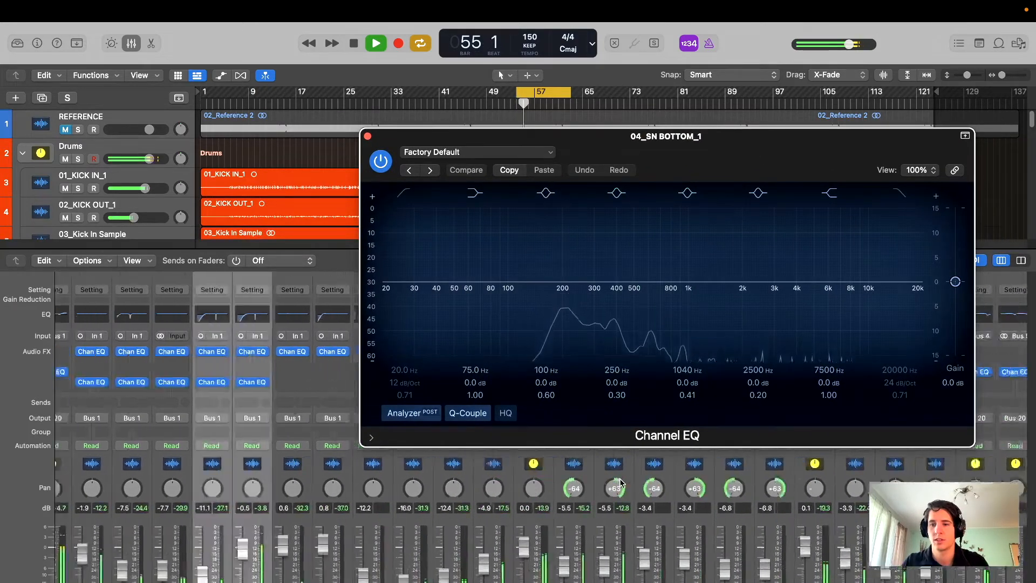
drag(716, 141, 634, 193)
drag(595, 303, 438, 292)
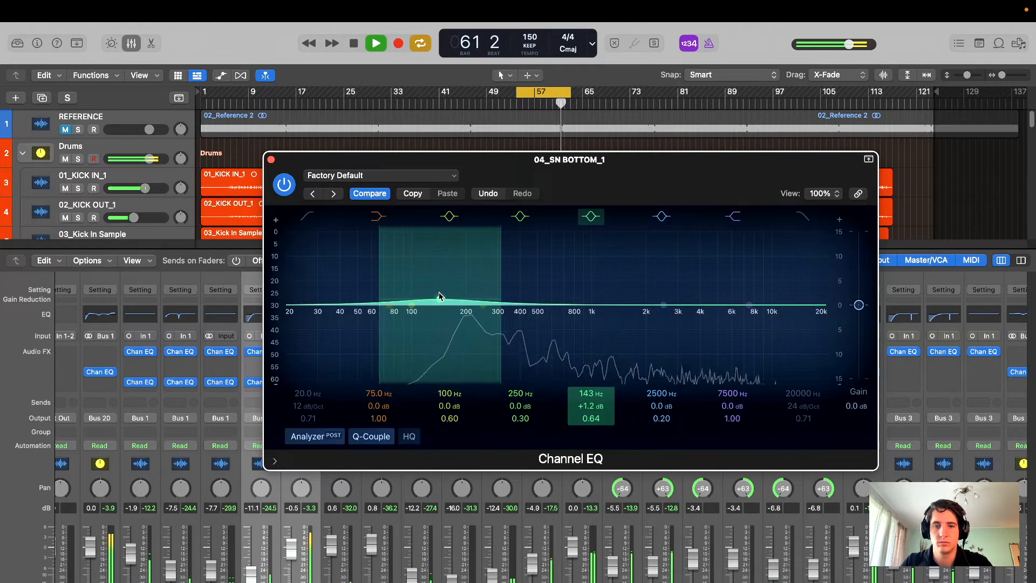
mouse_move(441, 297)
mouse_down()
mouse_move(439, 226)
mouse_move(473, 218)
mouse_move(441, 224)
mouse_move(442, 280)
mouse_up()
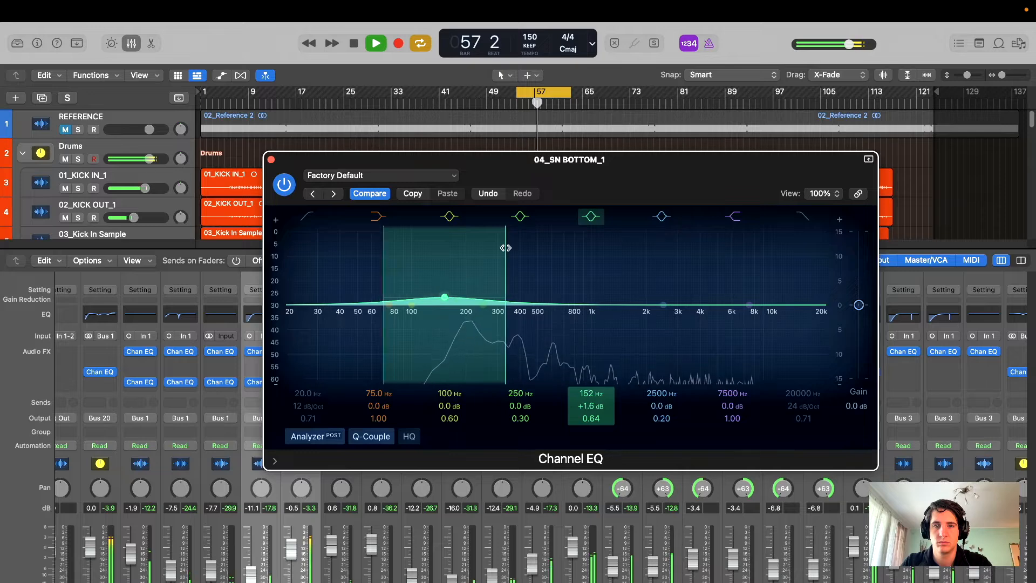
- In the 04_SN BOTTOM_1 EQ, boost the high shelf 1.7 dB at 8850 Hz and the upper-mid bell about 1.1 dB around 950 Hz
mouse_move(749, 306)
mouse_down()
mouse_move(739, 227)
mouse_move(735, 273)
mouse_move(751, 302)
mouse_up()
drag(664, 305, 635, 312)
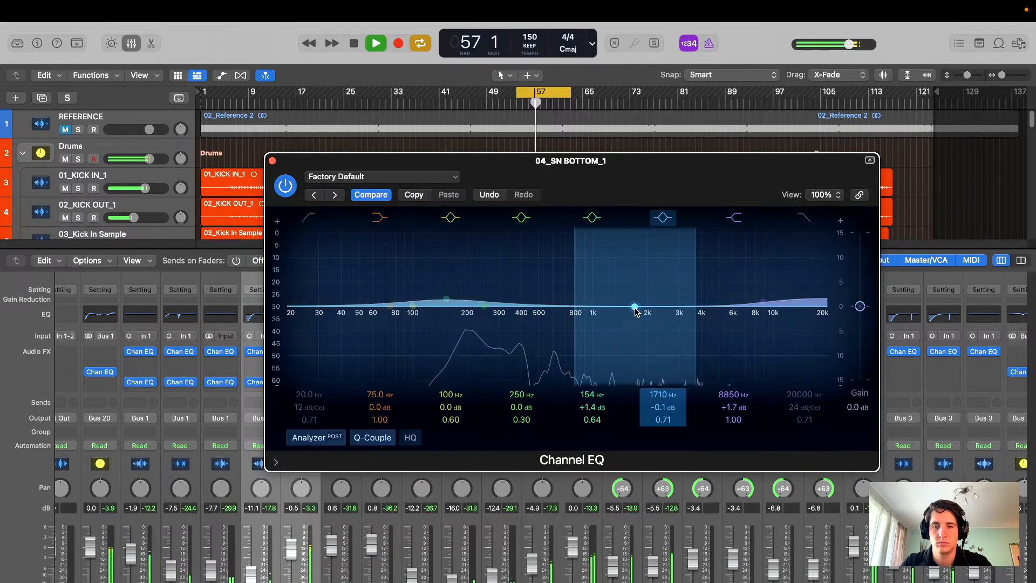
drag(635, 311, 590, 306)
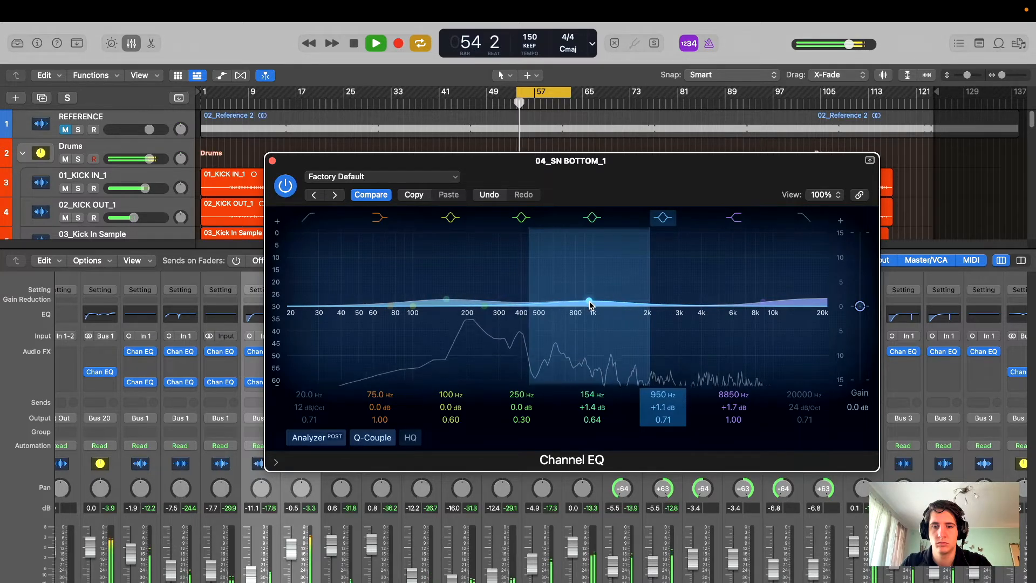
- Compare the bottom snare with its EQ bypassed and active, fine-tune the upper-mid boost to 1000 Hz at +1.1 dB, and close the EQ
click(294, 192)
click(290, 191)
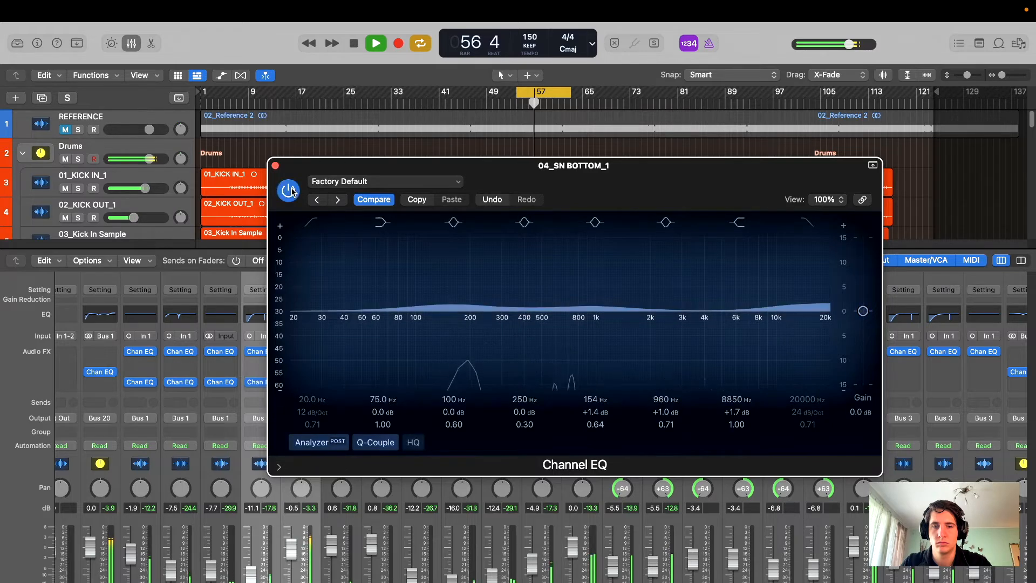
drag(567, 172, 575, 173)
drag(601, 306, 604, 306)
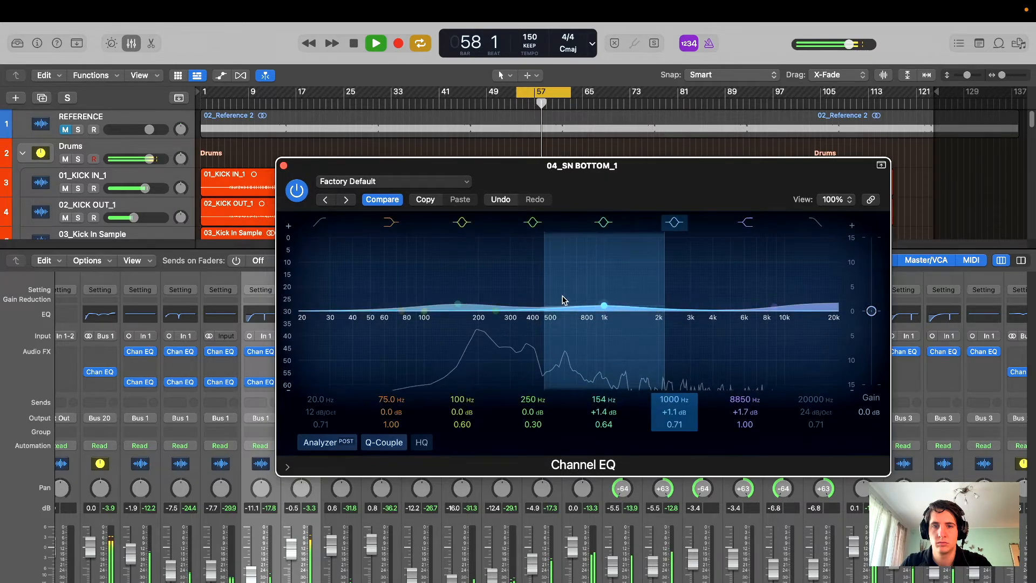
click(284, 166)
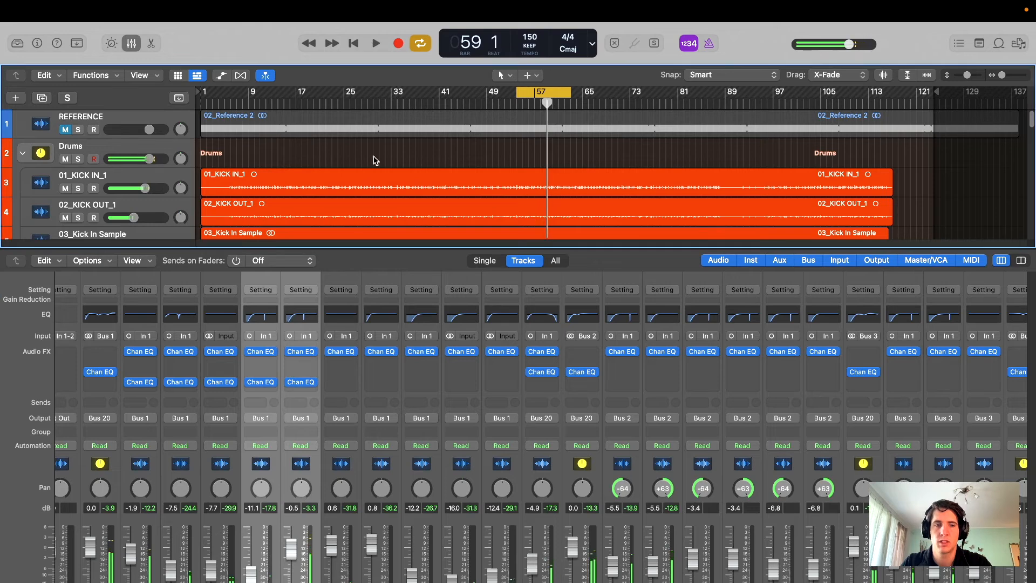
- Select the two tom channels, move the cycle range to bars 37–46, and start playback
drag(305, 285, 273, 282)
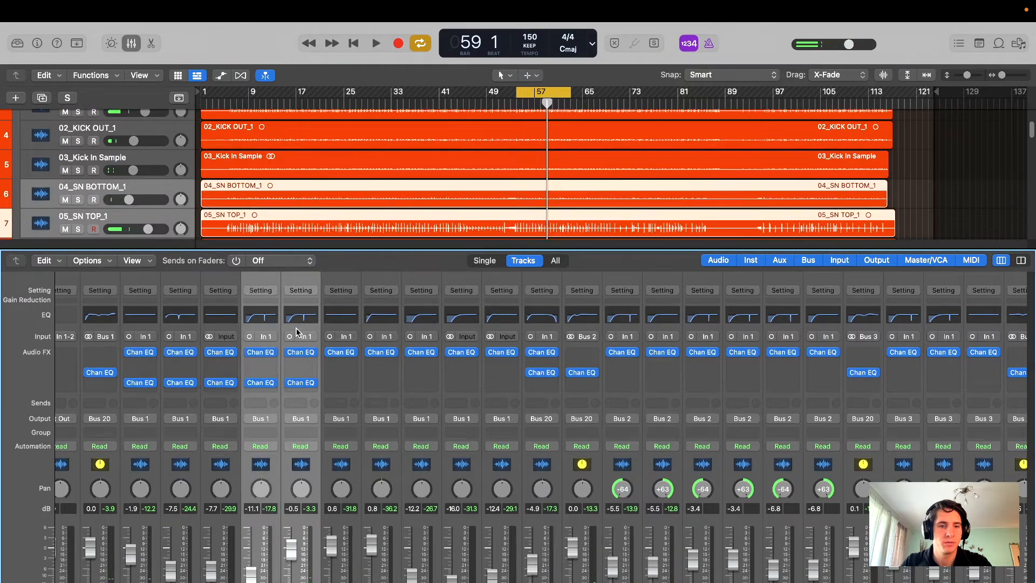
drag(340, 285, 396, 280)
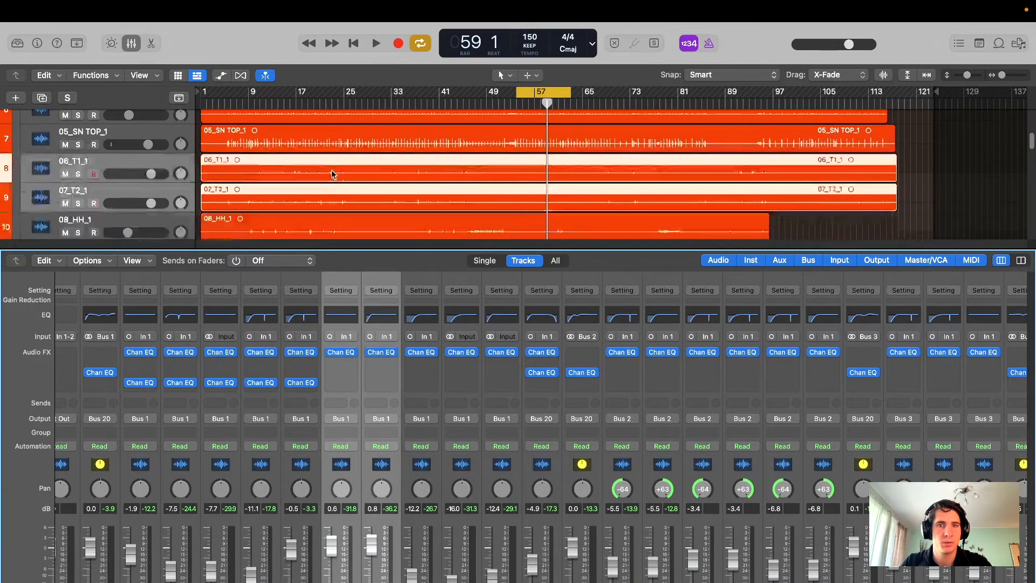
drag(551, 88, 451, 98)
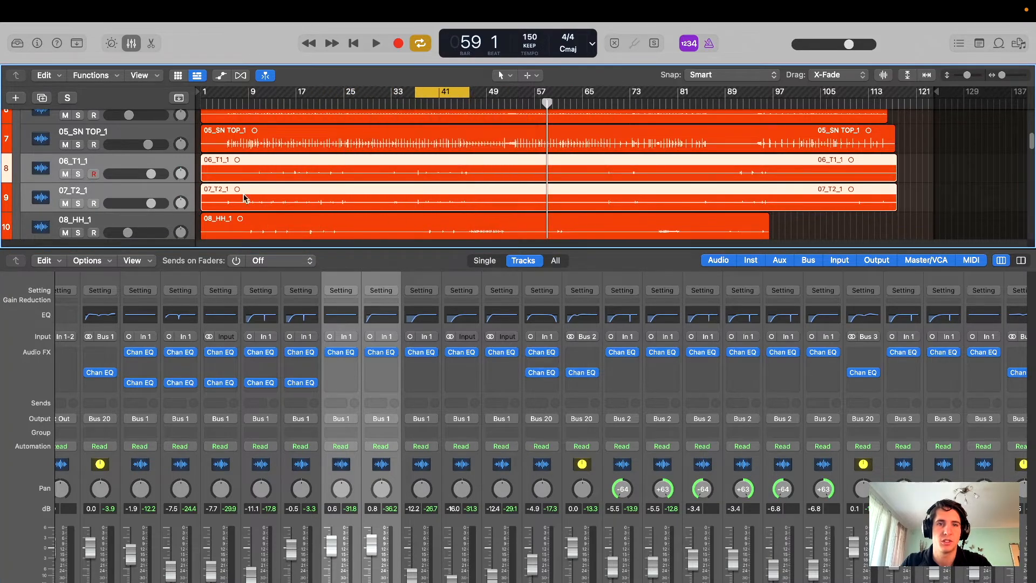
key(space)
- Select both snare tracks and lower their volumes together, to -3.9 dB on 05_SN TOP_1 and -14.4 dB on 04_SN BOTTOM_1
scroll(173, 172, up, 5)
scroll(173, 170, down, 6)
scroll(171, 170, up, 3)
click(146, 149)
drag(147, 188, 143, 188)
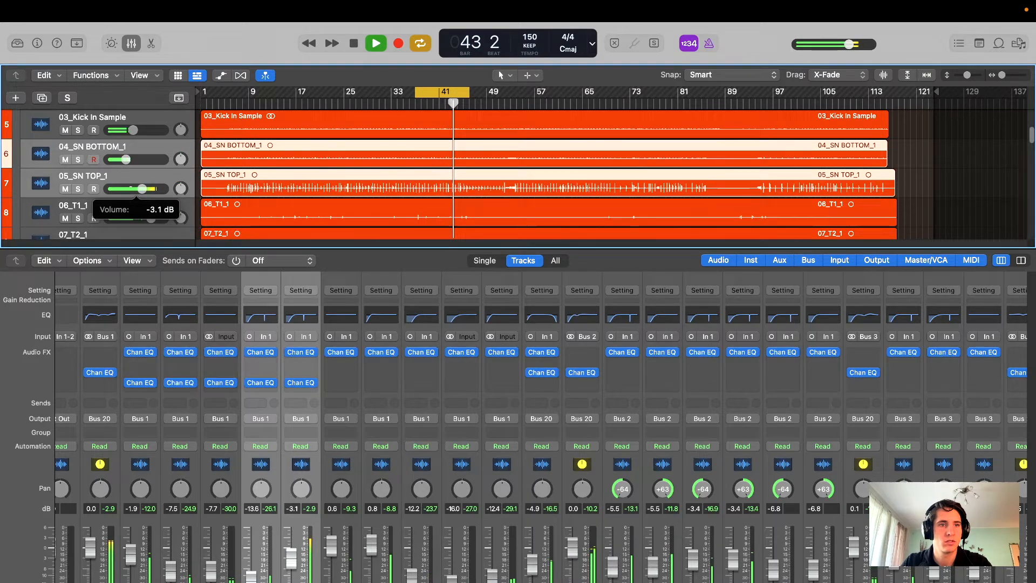
scroll(151, 191, down, 3)
drag(143, 133, 141, 133)
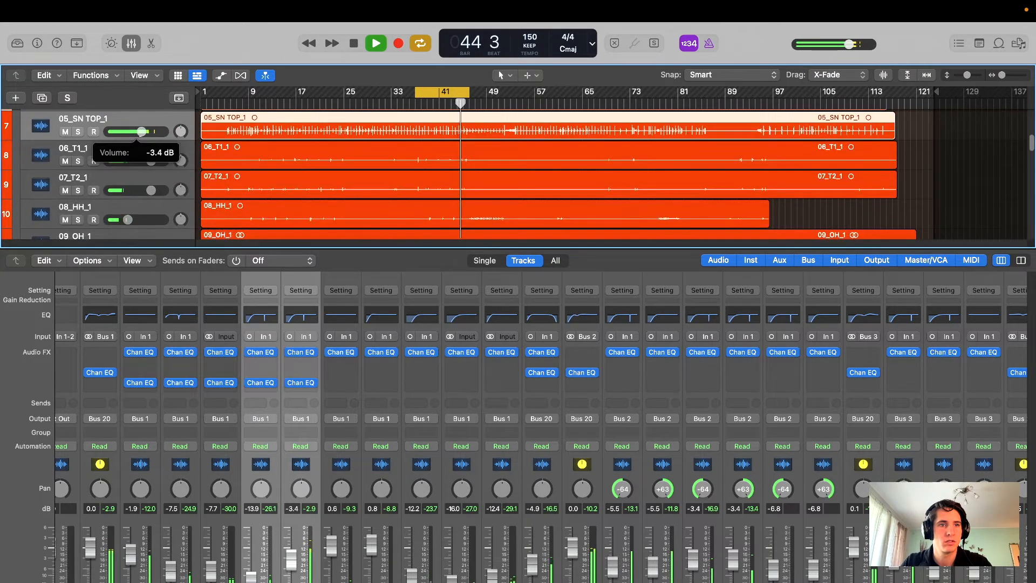
- Audition 06_T1_1 in solo, restart playback, and raise its volume to +5.3 dB in the full mix
click(359, 152)
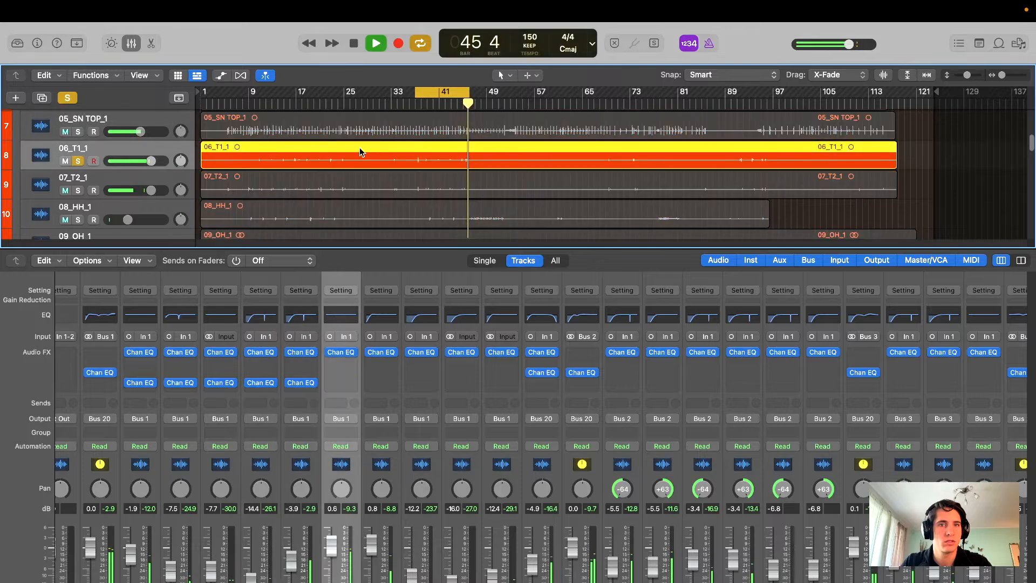
key(space)
key(space)
drag(151, 161, 151, 161)
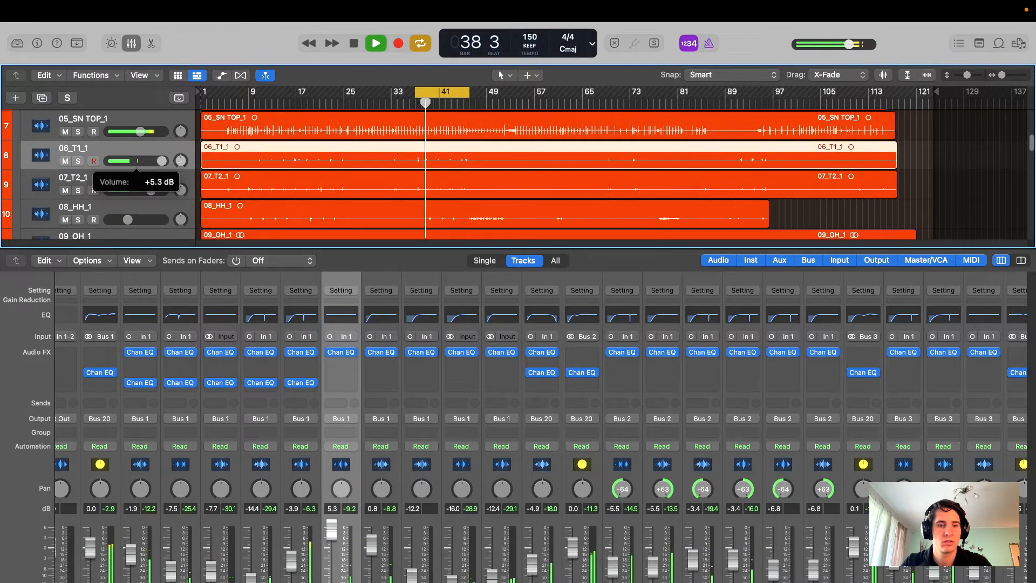
- Shorten the cycle range so it loops only from about beat 4 of bar 44 to bar 46
scroll(528, 134, up, 10)
scroll(512, 133, down, 2)
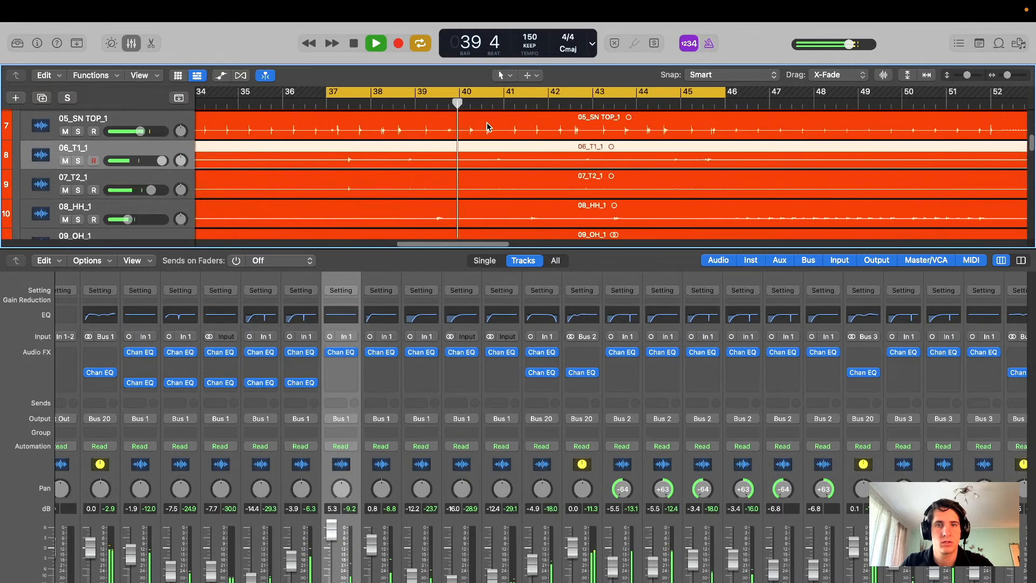
drag(334, 95, 659, 103)
drag(670, 101, 670, 101)
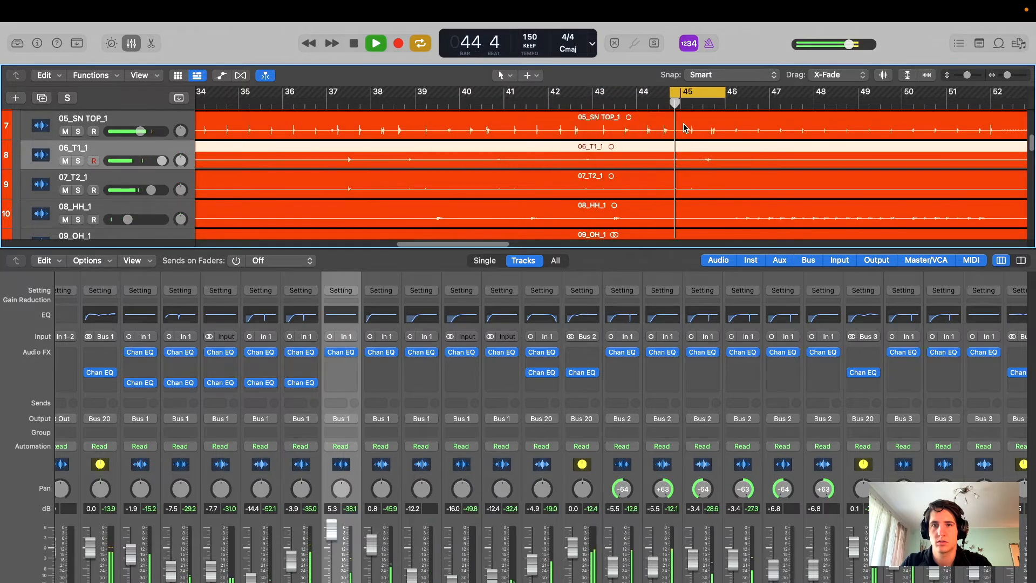
- Insert a second Channel EQ on 06_T1_1 and cut the low mids by 10.4 dB at 344 Hz with a Q of 0.57
click(338, 383)
click(450, 420)
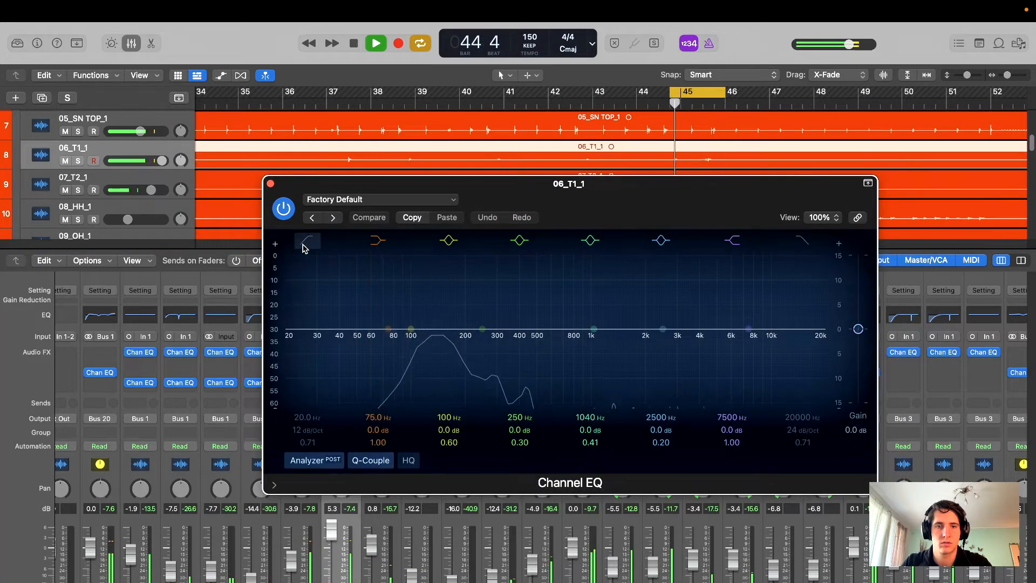
drag(595, 332, 508, 408)
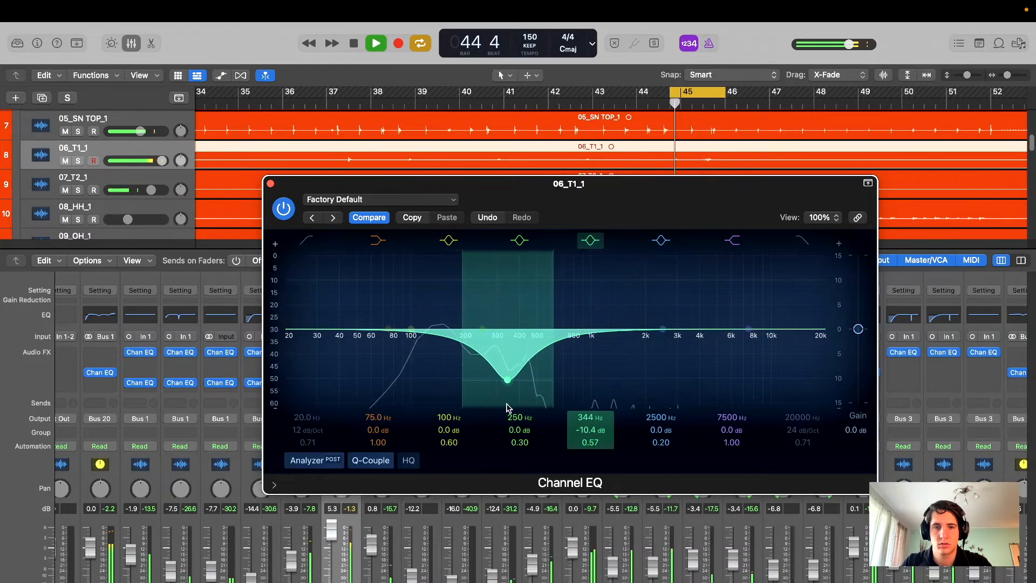
- Boost 06_T1_1 by 1.1 dB at 5200 Hz with a Q of 1.20 and raise its high shelf 3.7 dB at 8850 Hz
drag(664, 328, 693, 314)
scroll(663, 311, up, 10)
scroll(651, 283, down, 5)
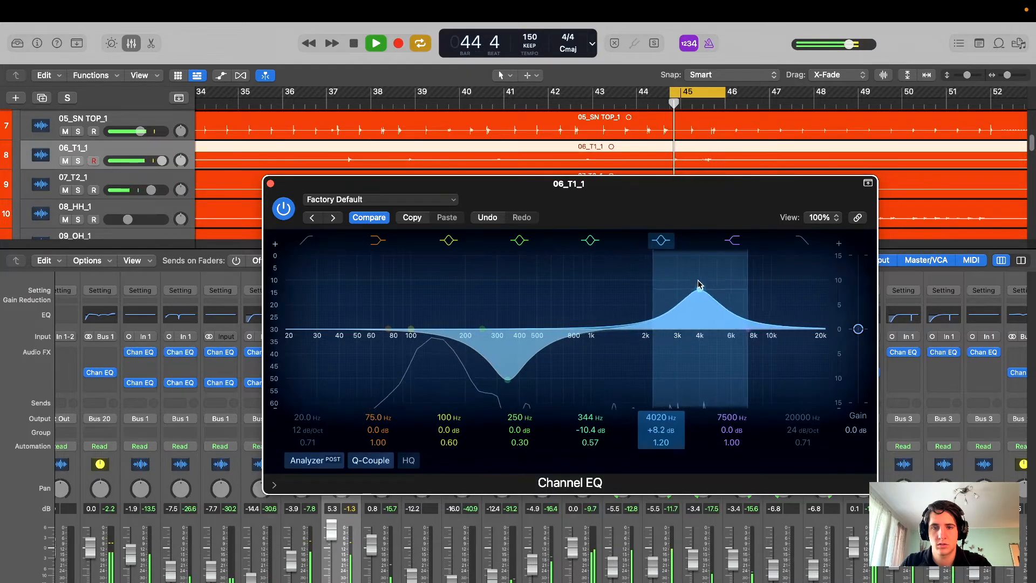
drag(718, 285, 804, 315)
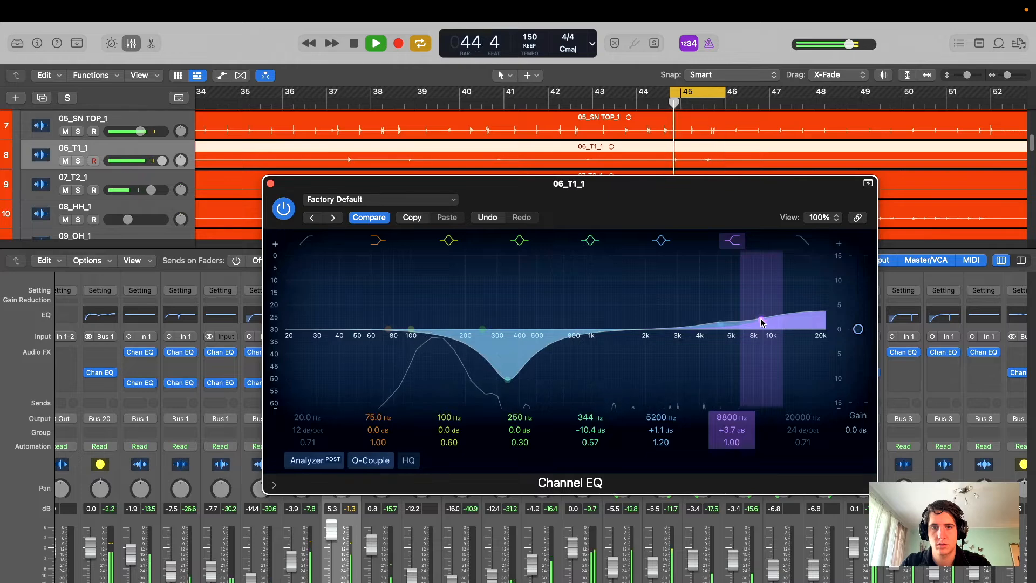
- Check 06_T1_1 briefly in solo and retune the unused 100 Hz bell to a 4.1 dB cut at 2200 Hz with a Q of 0.71
key(s)
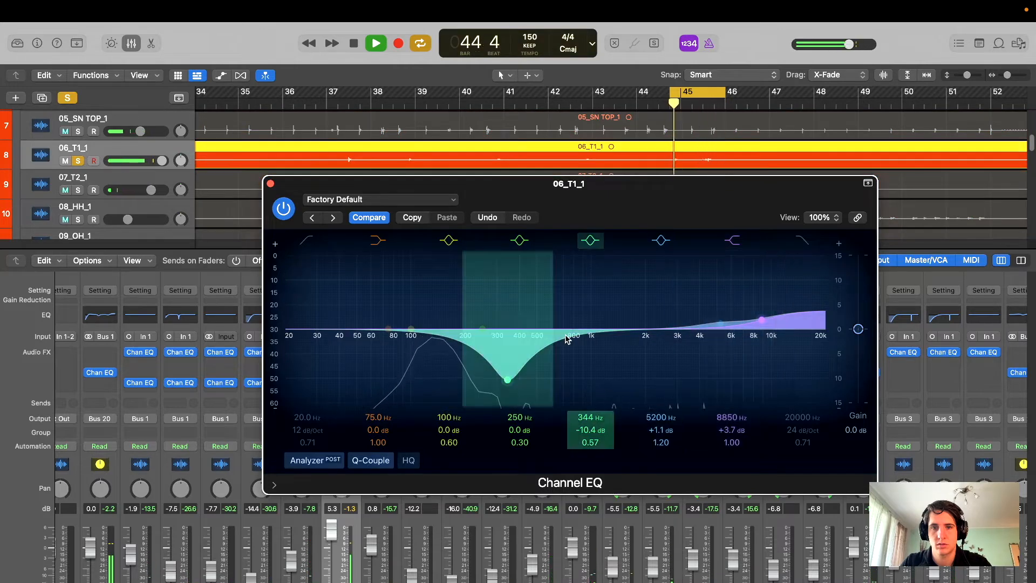
key(s)
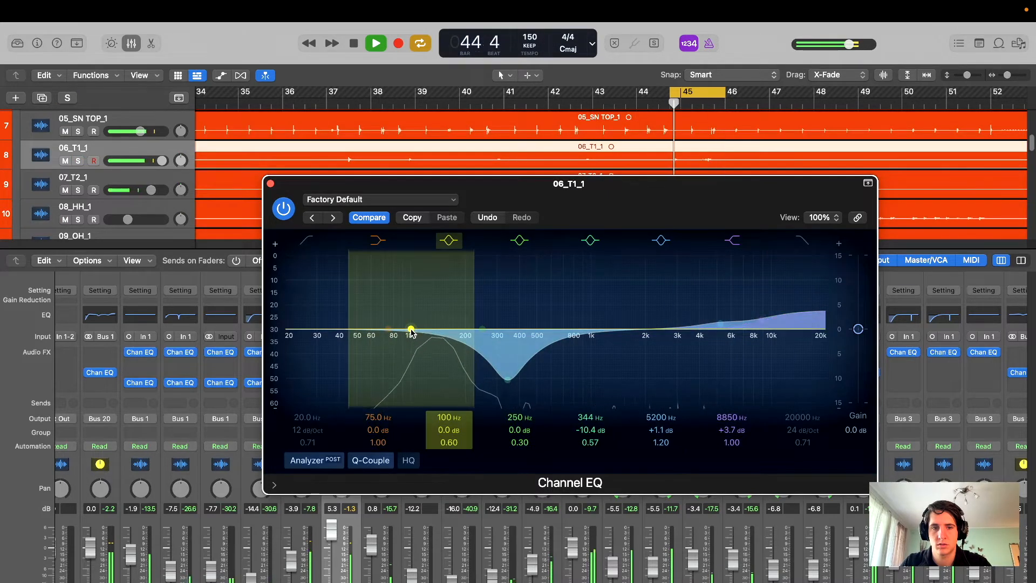
drag(412, 331, 652, 351)
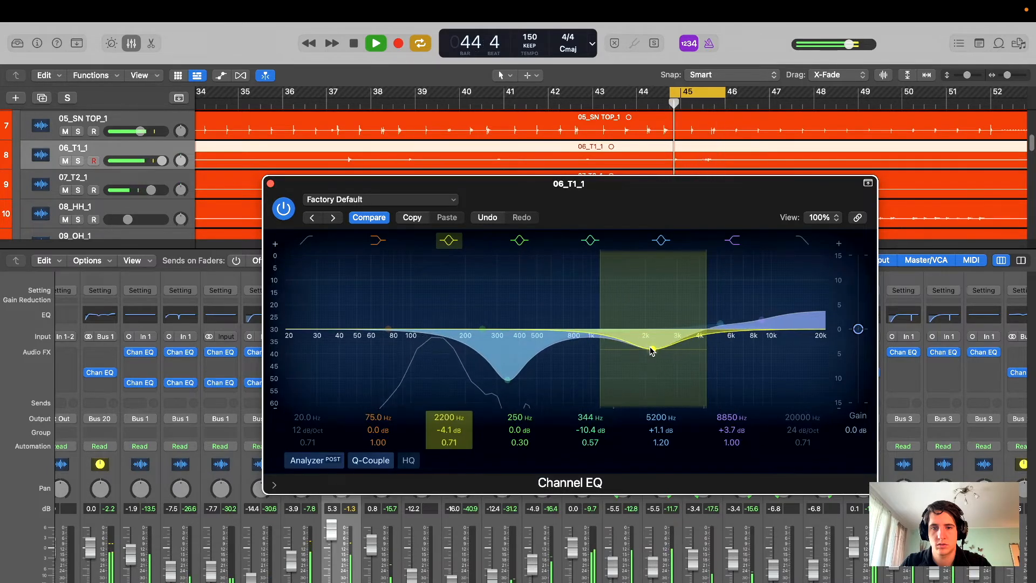
- Compare 06_T1_1 with its EQ bypassed and active, close the EQ, and select the 07_T2_1 track
drag(631, 215, 599, 218)
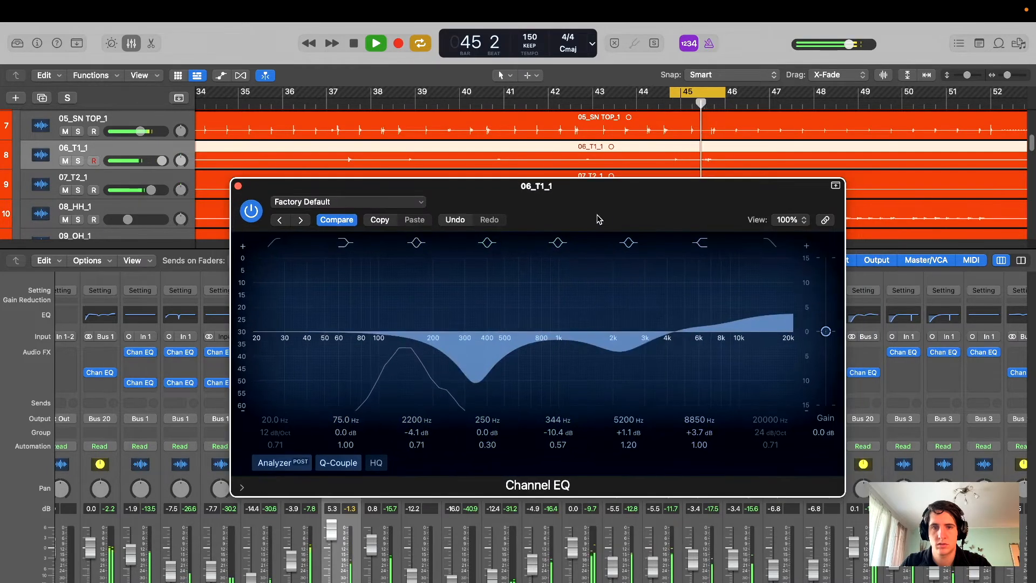
click(252, 211)
click(252, 212)
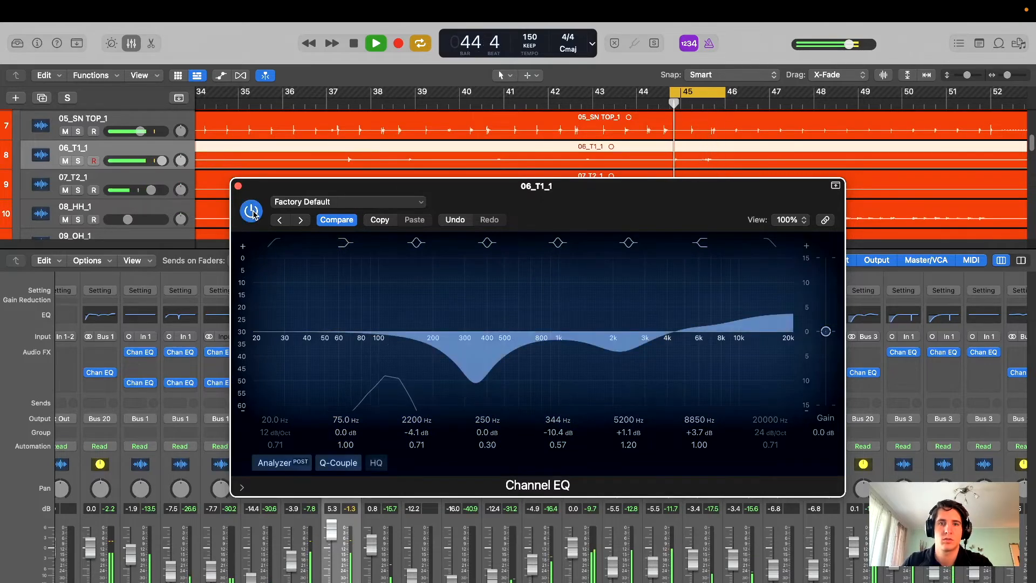
drag(476, 198, 488, 196)
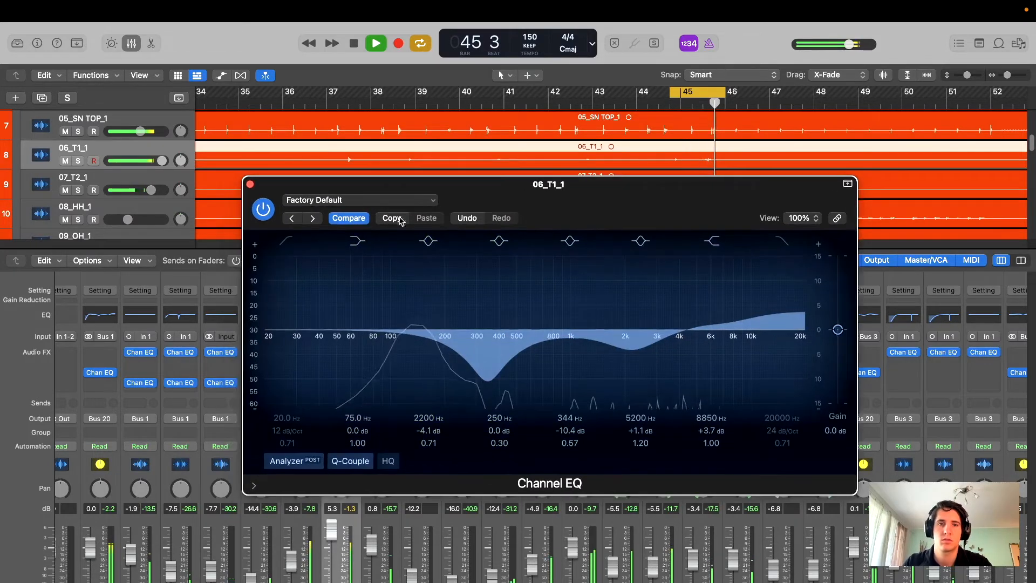
click(250, 184)
click(244, 192)
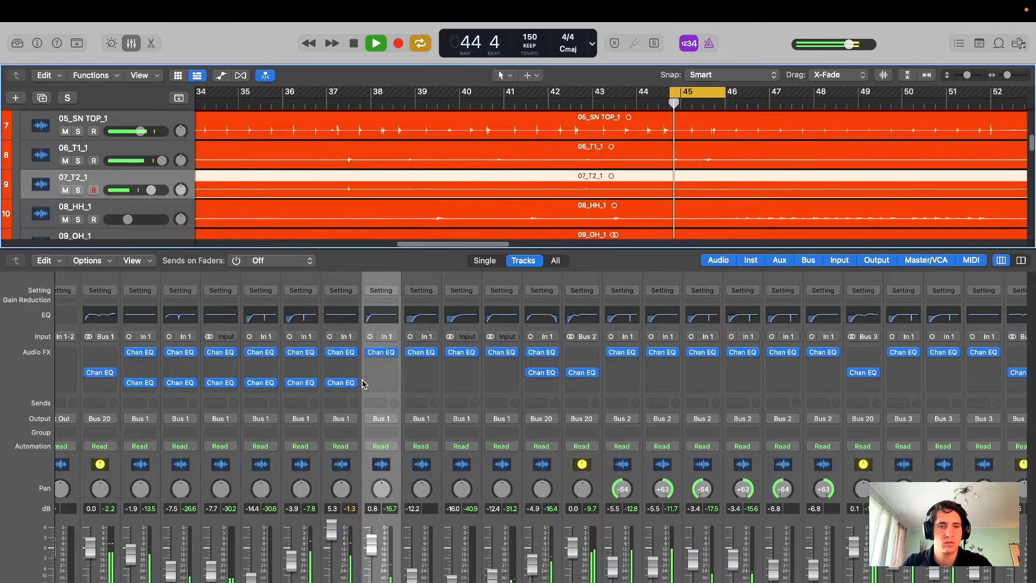
- Insert a second Channel EQ on 07_T2_1, lower the 06_T1_1 volume, and raise the 07_T2_1 volume
click(381, 383)
click(479, 412)
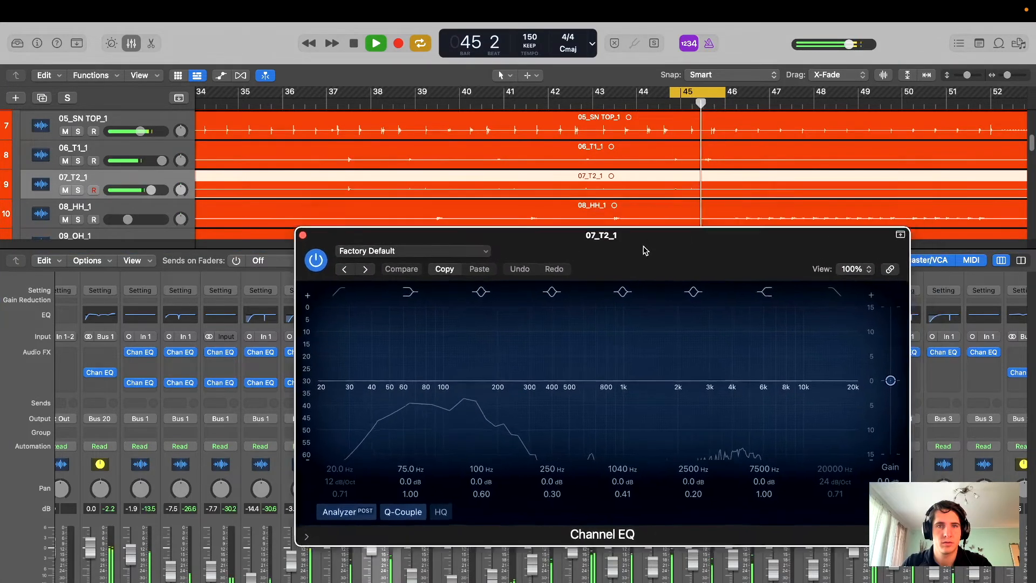
drag(645, 250, 601, 270)
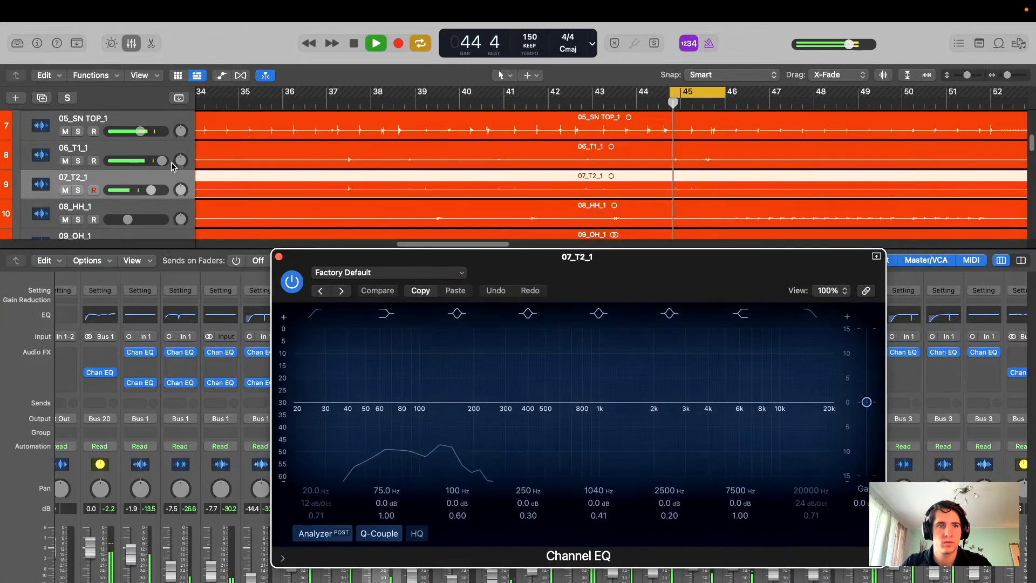
drag(160, 161, 151, 190)
drag(622, 268, 620, 245)
- On the 07_T2_1 EQ, set a 12 dB/oct low cut at 70 Hz with a Q of 0.88 and cut 406 Hz by 7.2 dB
drag(315, 297, 378, 345)
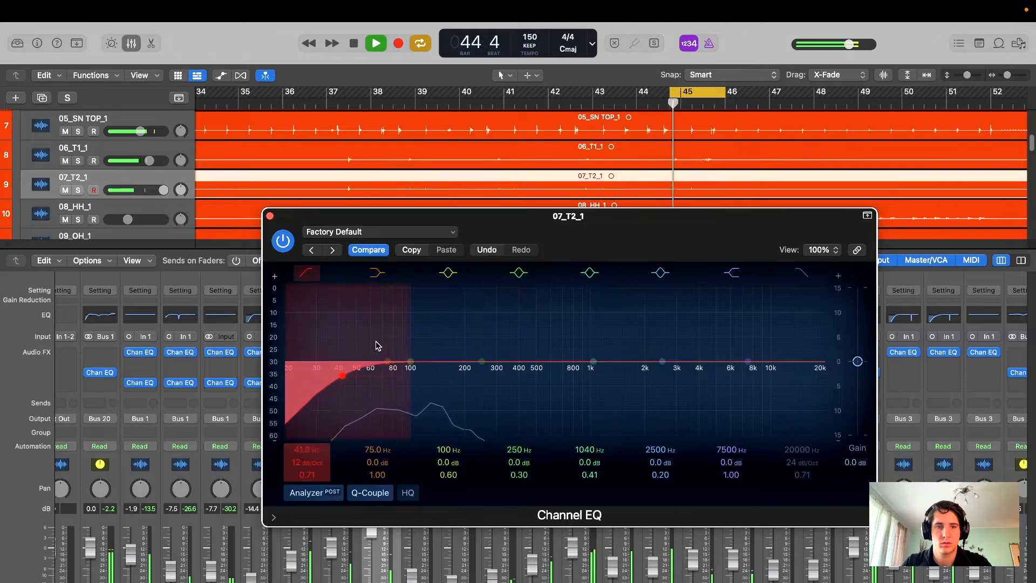
drag(349, 378, 383, 374)
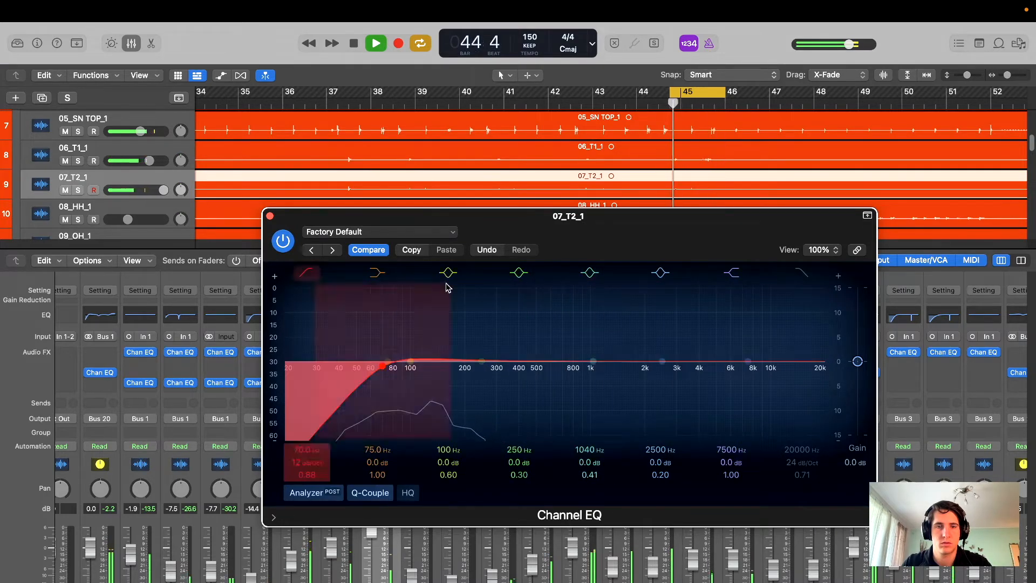
drag(578, 362, 519, 402)
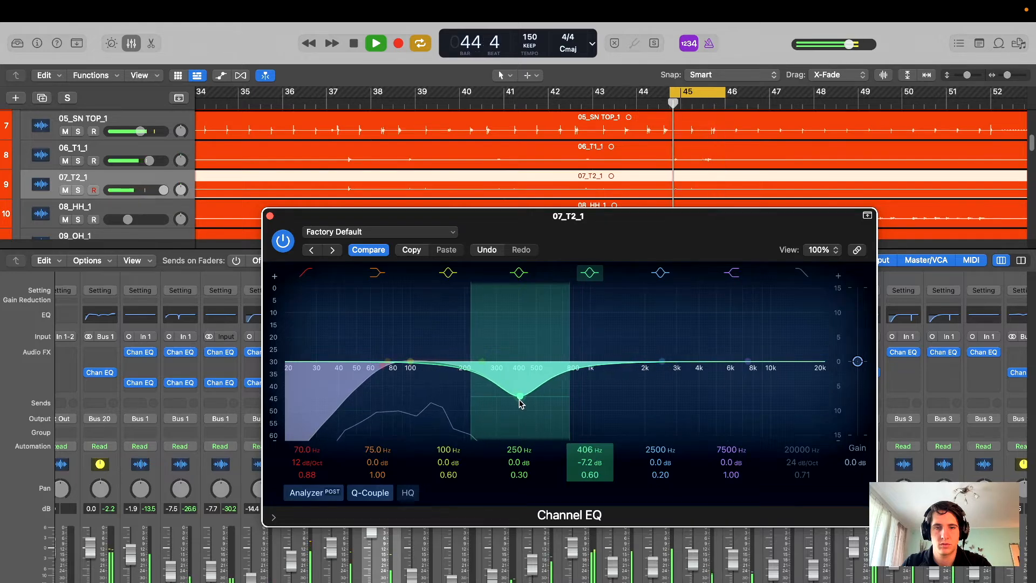
- Raise the 07_T2_1 high shelf 3.1 dB at 7900 Hz, boost 4860 Hz by 9 dB with a Q of 1.70, and loop bar 25
drag(736, 359, 740, 335)
drag(662, 361, 712, 316)
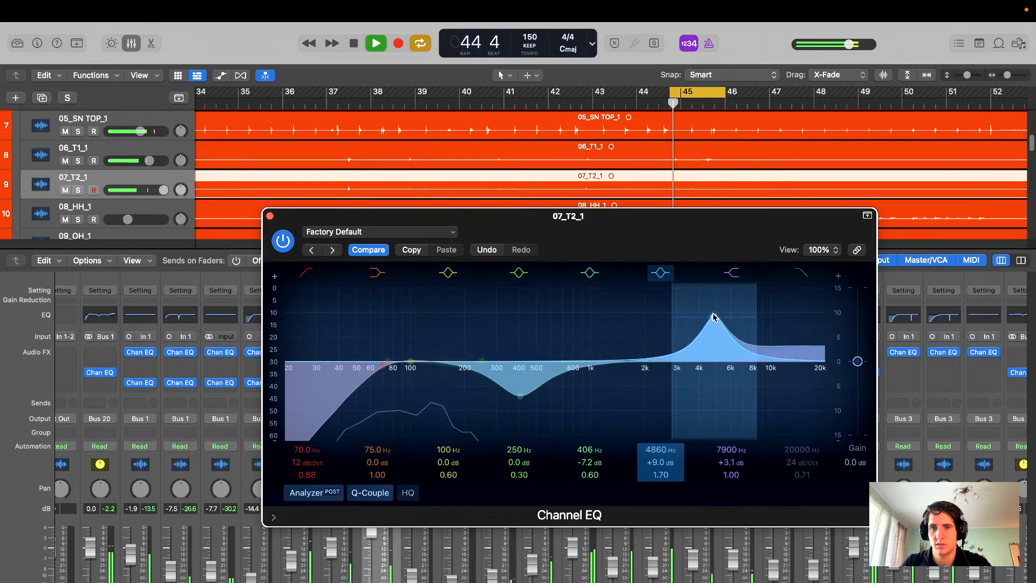
drag(664, 226, 676, 253)
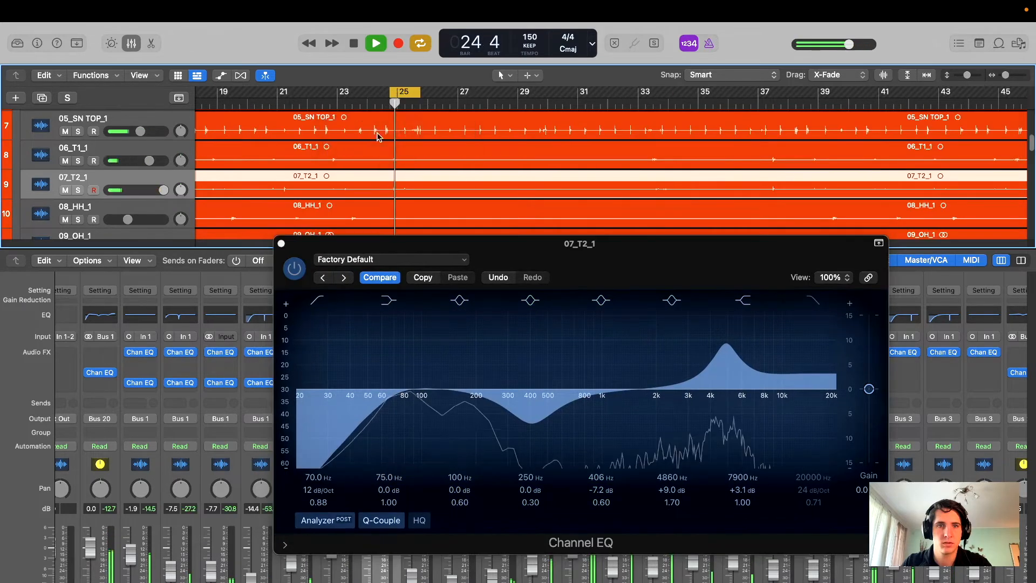
- Refine the 07_T2_1 EQ: flatten the upper bell to 0 dB, raise the shelf to +4.6 dB at 8250 Hz, and cut 382 Hz by 8.1 dB
drag(726, 344, 739, 383)
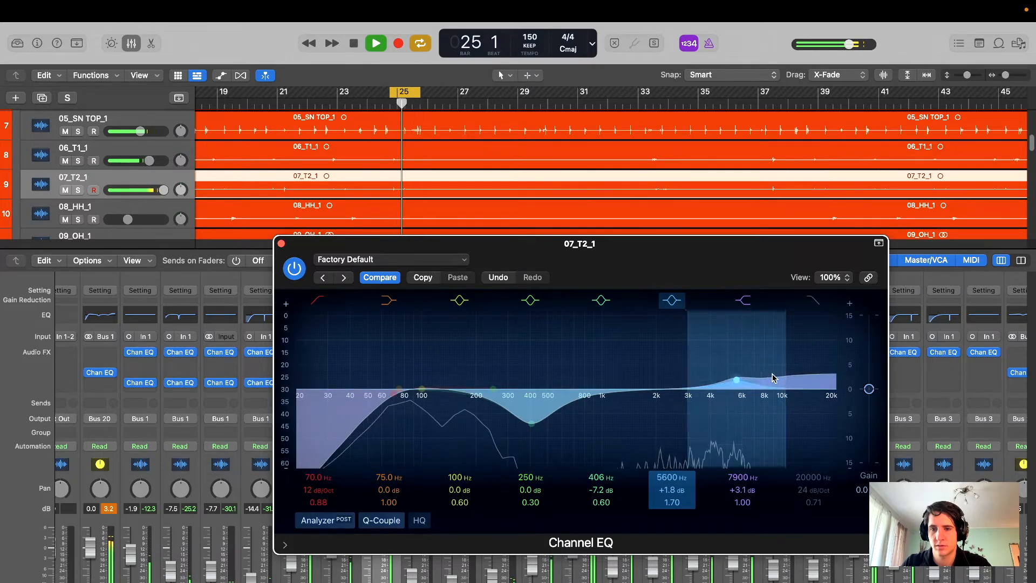
drag(772, 378, 737, 384)
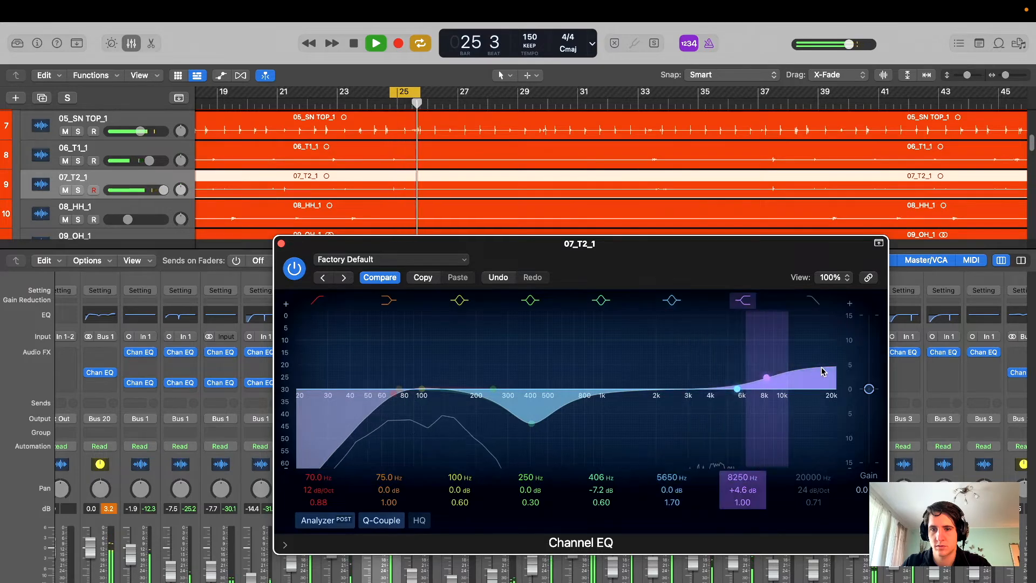
drag(553, 415, 542, 428)
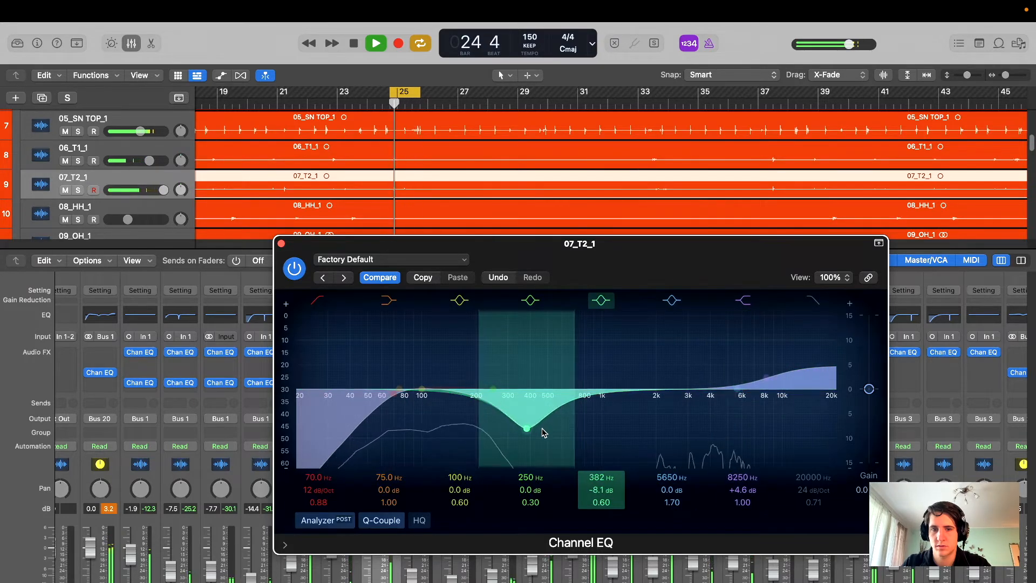
- Cut 2740 Hz by 4.7 dB with a Q of 0.67 on the 07_T2_1 EQ, audition the track in solo, and close the EQ
drag(499, 388, 689, 411)
drag(682, 243, 638, 183)
mouse_move(643, 355)
mouse_down()
mouse_move(627, 352)
mouse_move(640, 355)
mouse_up()
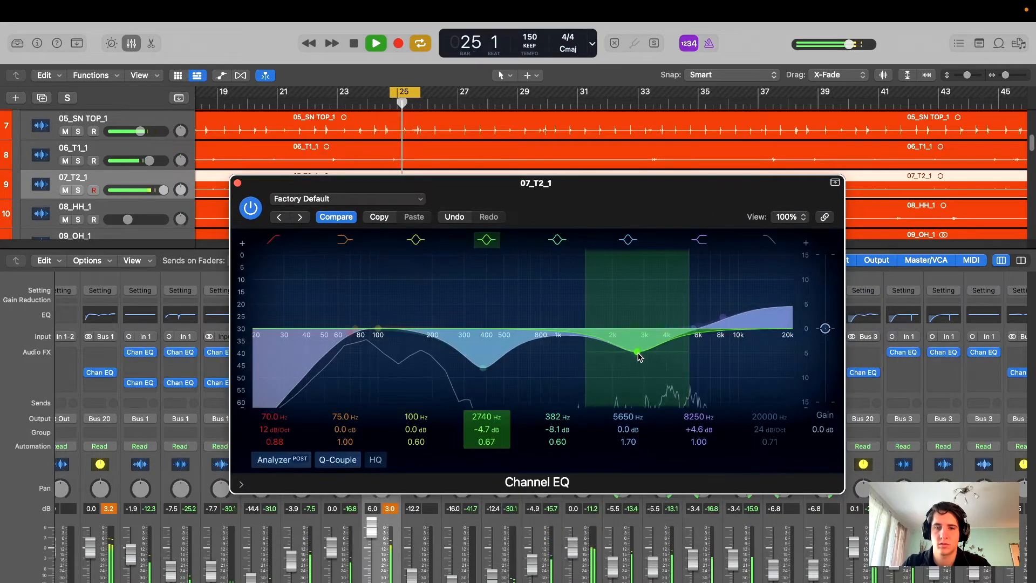
drag(610, 210, 618, 199)
key(s)
key(s)
click(245, 172)
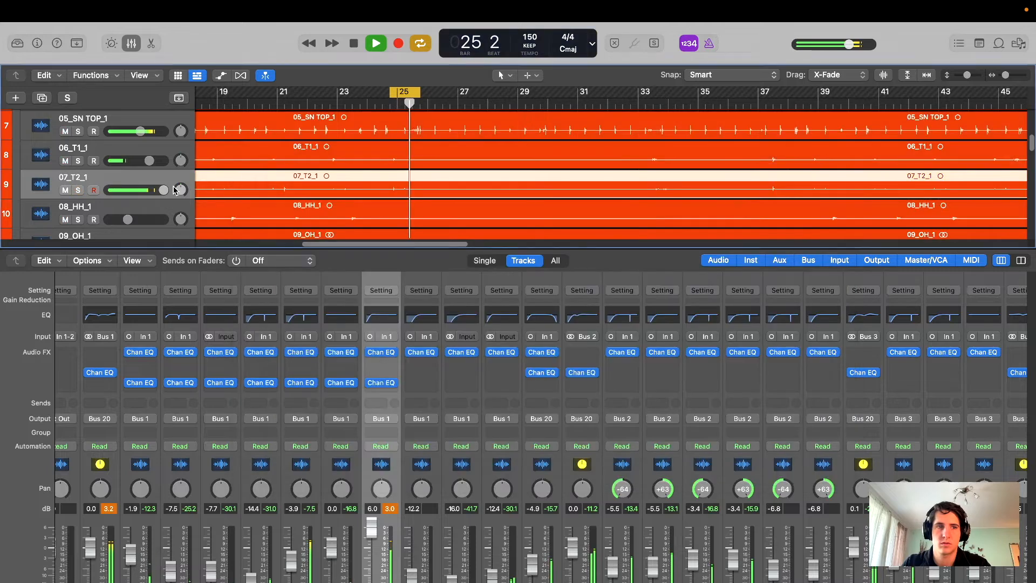
- Stop playback, reset the 07_T2_1 volume to 0.0 dB, and clear the peak level readings
key(space)
alt+click(164, 190)
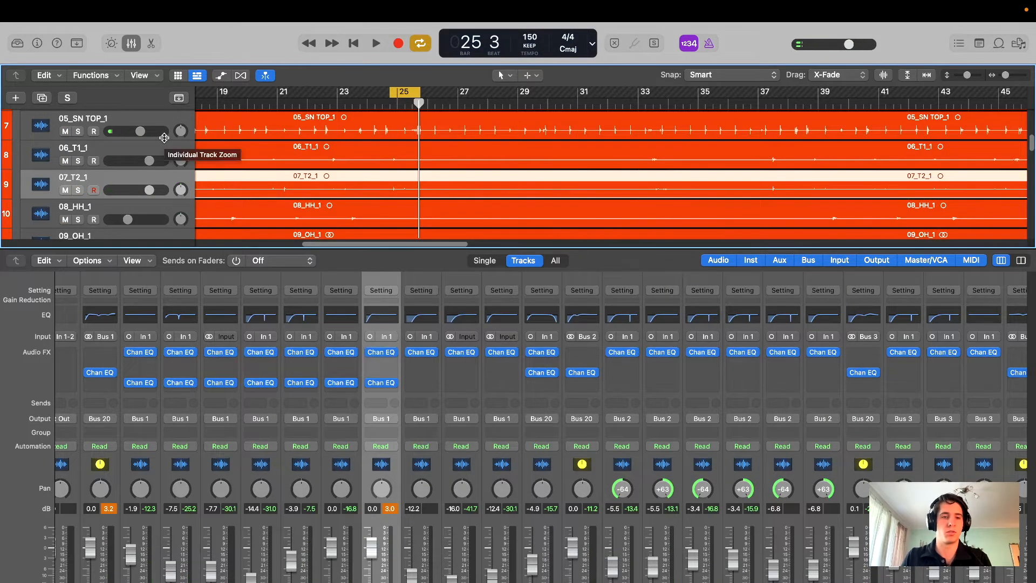
click(391, 509)
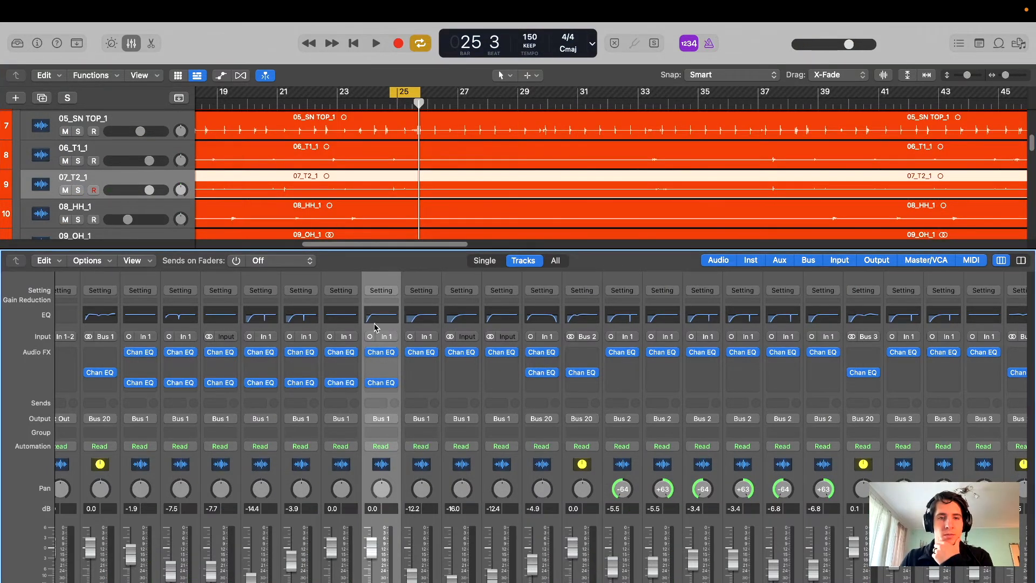
- Reopen the second Channel EQ on 07_T2_1, review its curve, and close it
click(381, 384)
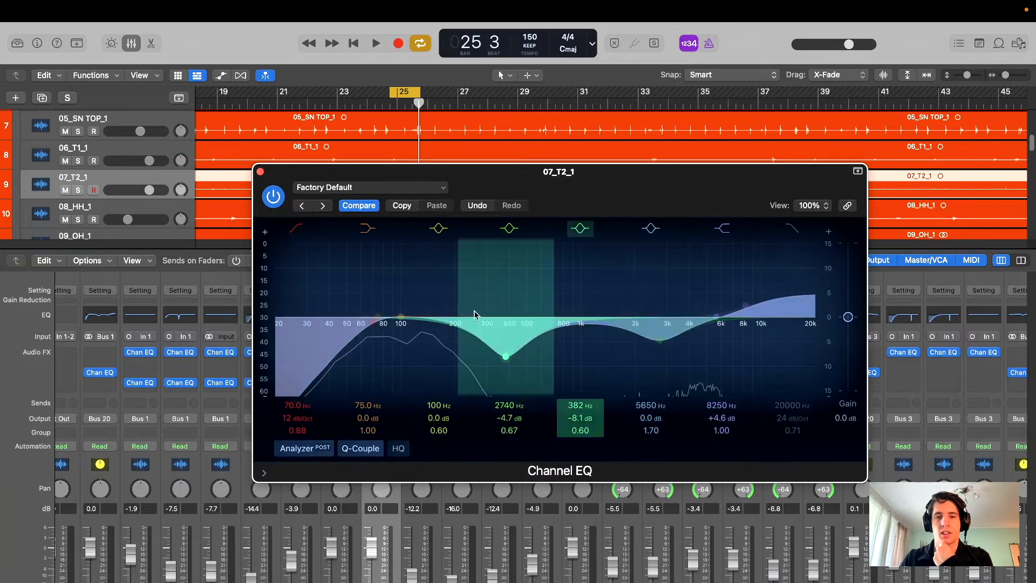
drag(609, 181, 541, 281)
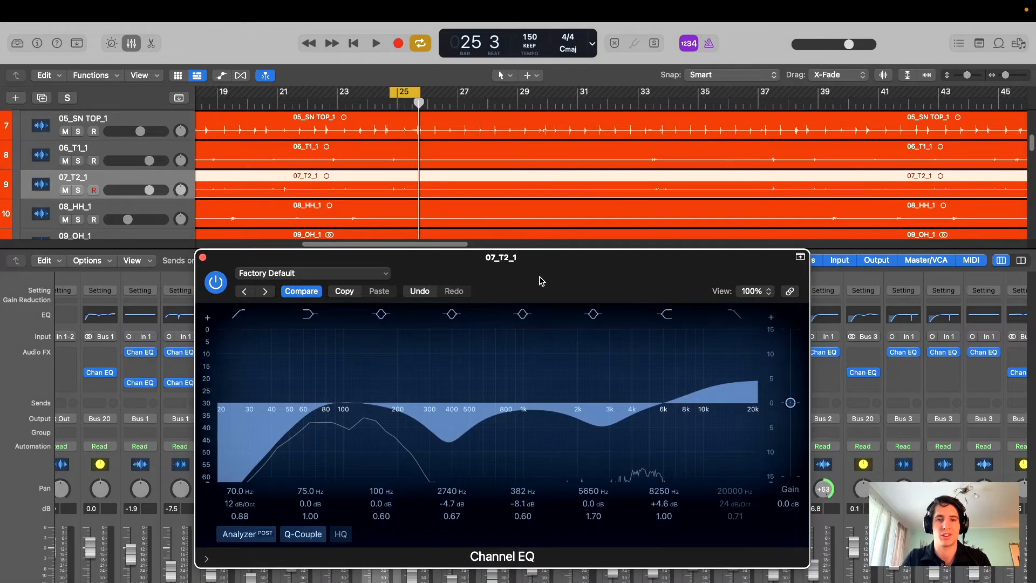
drag(542, 281, 548, 240)
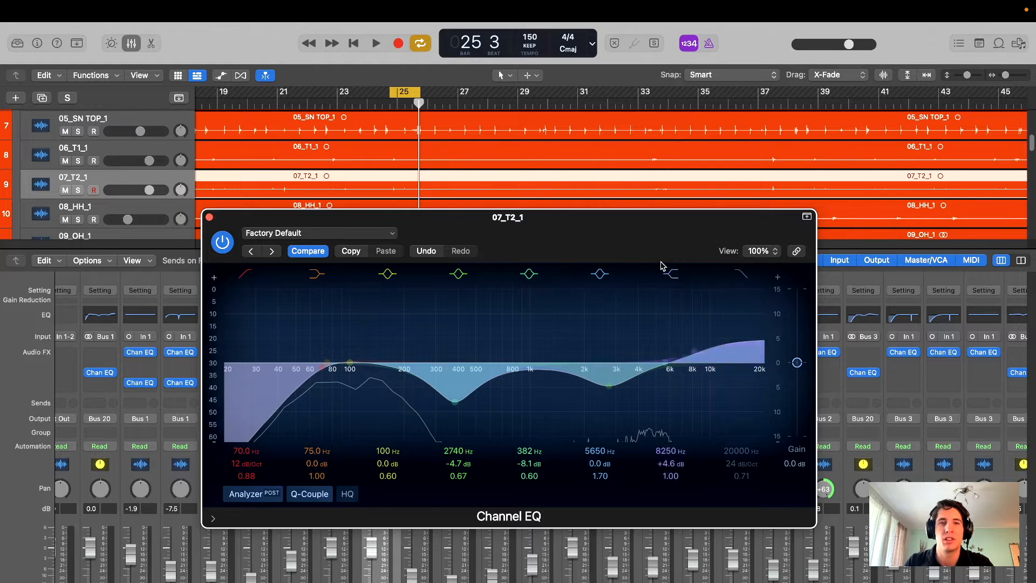
drag(576, 241, 608, 280)
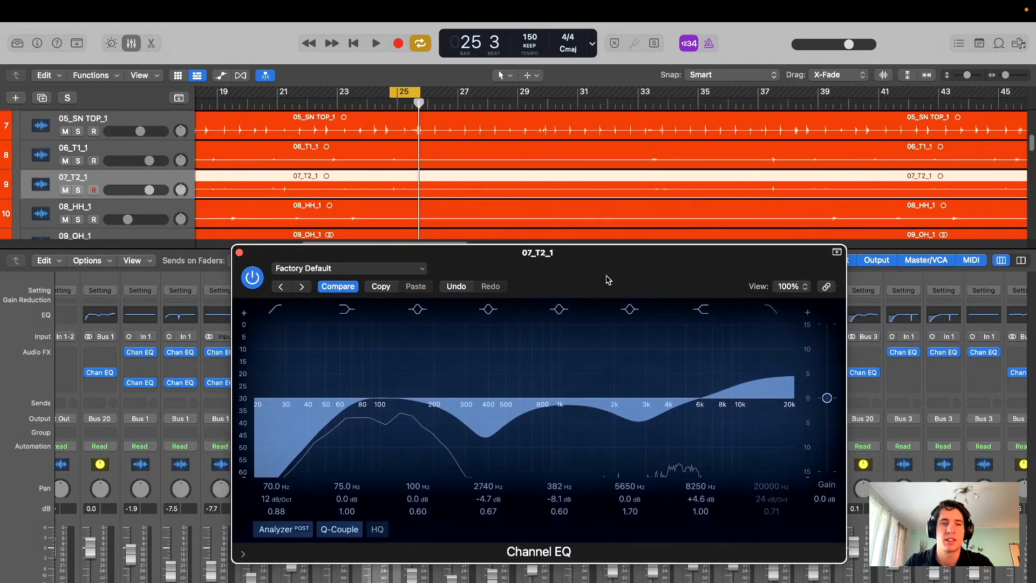
click(239, 252)
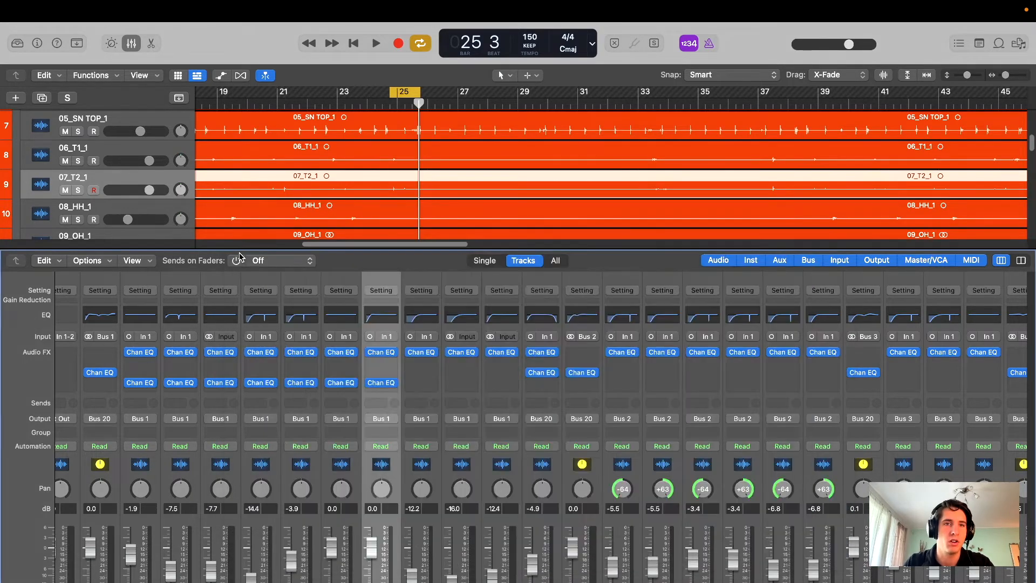
- Turn off the loop at bar 25, hide the mixer, and select the 08_HH_1 track and its region
click(406, 101)
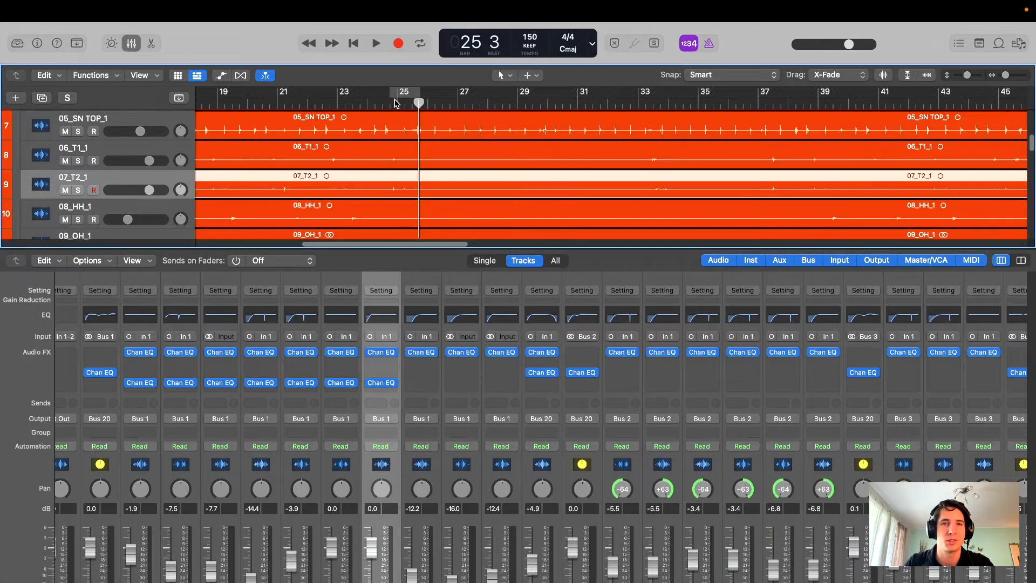
click(124, 48)
scroll(234, 259, up, 5)
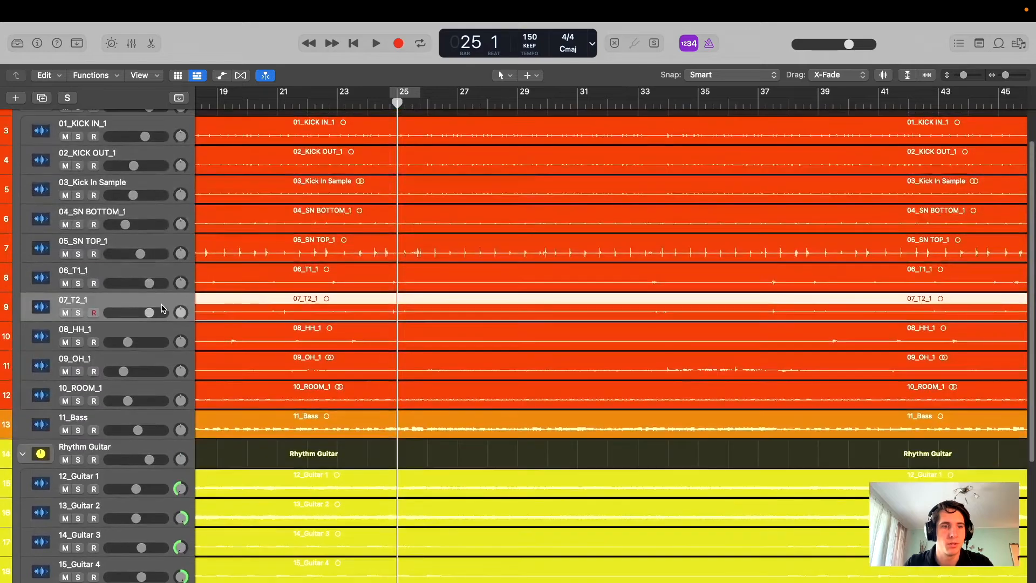
click(135, 329)
scroll(330, 324, down, 1)
scroll(332, 323, down, 2)
click(642, 227)
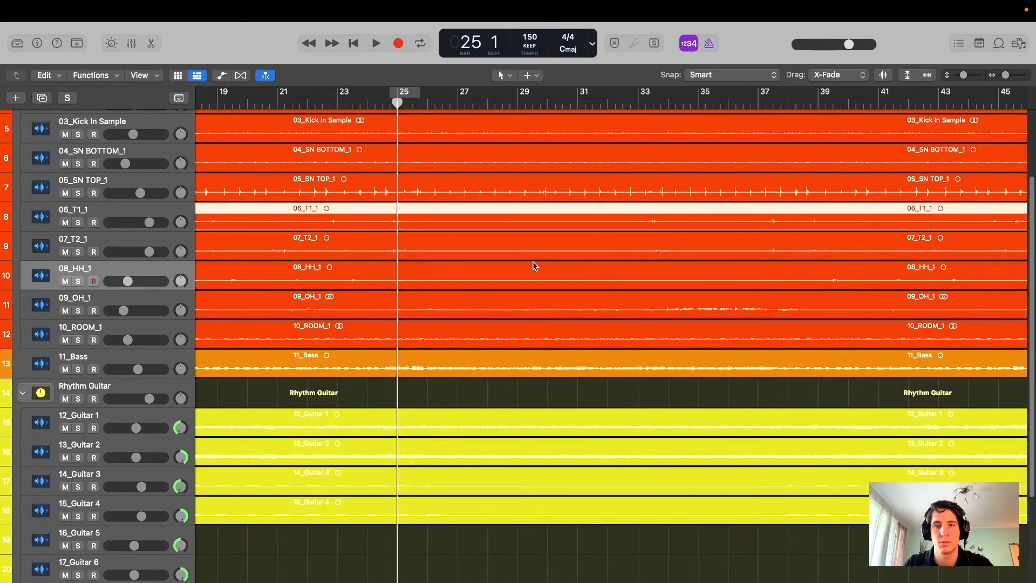
click(366, 275)
- Show the whole song timeline, loop about bars 46 to 52, and start playback
key(super+Left)
key(super+Left)
key(super+Left)
key(super+Left)
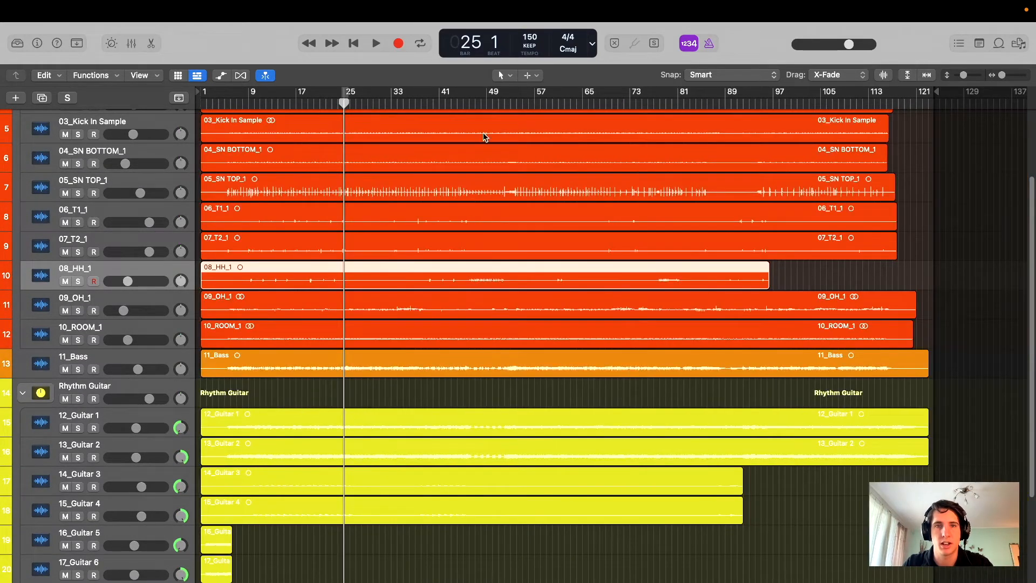
click(469, 100)
key(space)
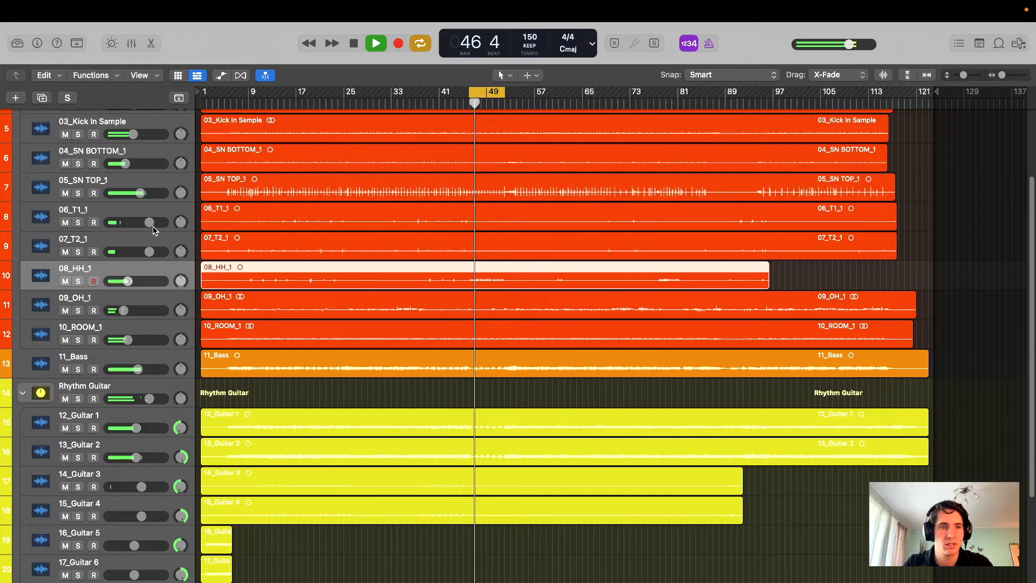
- Lower the 08_HH_1 volume to -13.6 dB, show the mixer, and insert a second Channel EQ on the track
drag(134, 282, 126, 285)
click(131, 43)
click(416, 382)
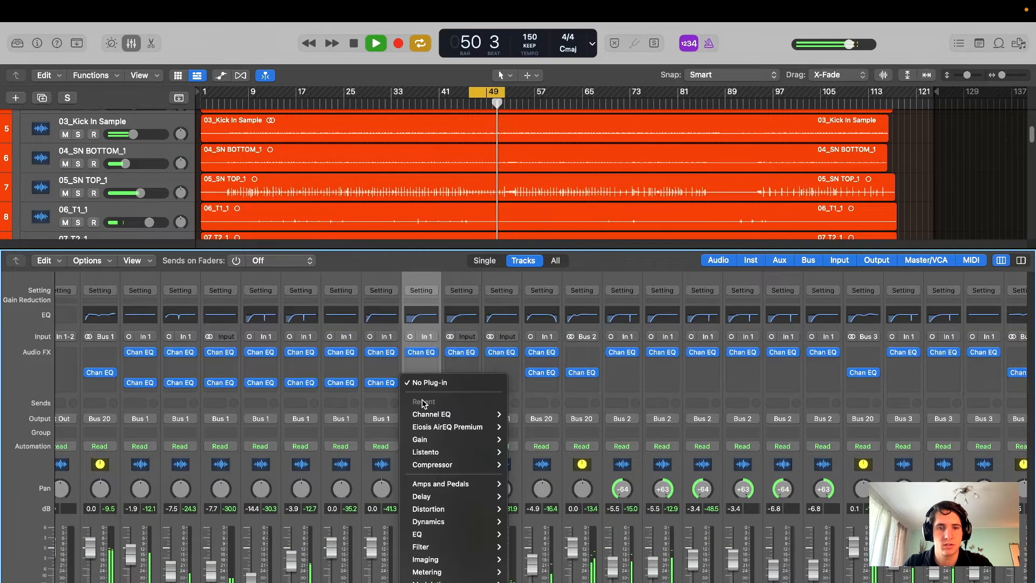
click(438, 415)
- On the 08_HH_1 EQ, boost 1290 Hz by 1.2 dB with a Q of 0.79 and lower the high shelf 1.7 dB at 4100 Hz
drag(723, 323, 760, 339)
drag(648, 322, 598, 318)
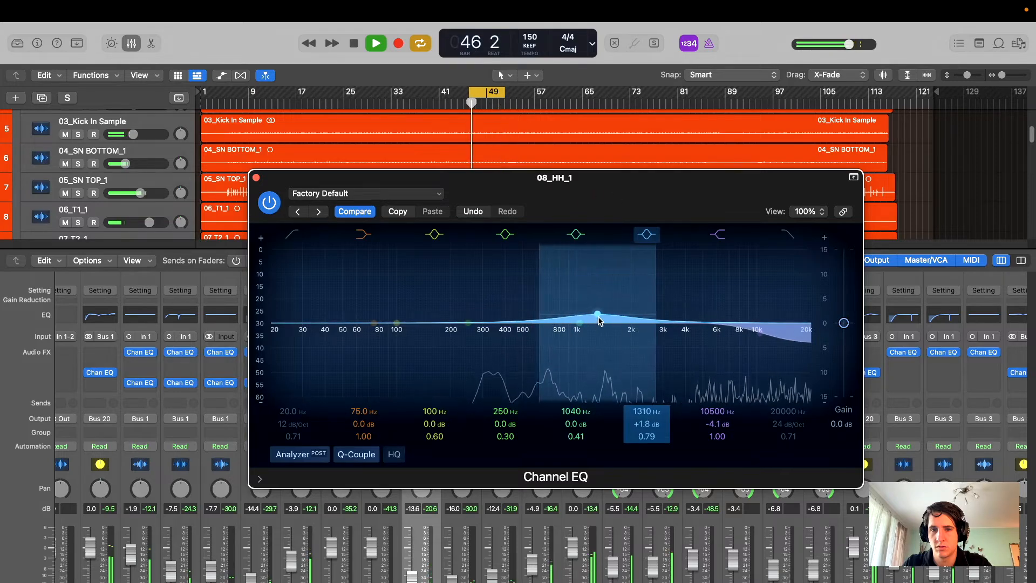
drag(758, 332, 684, 337)
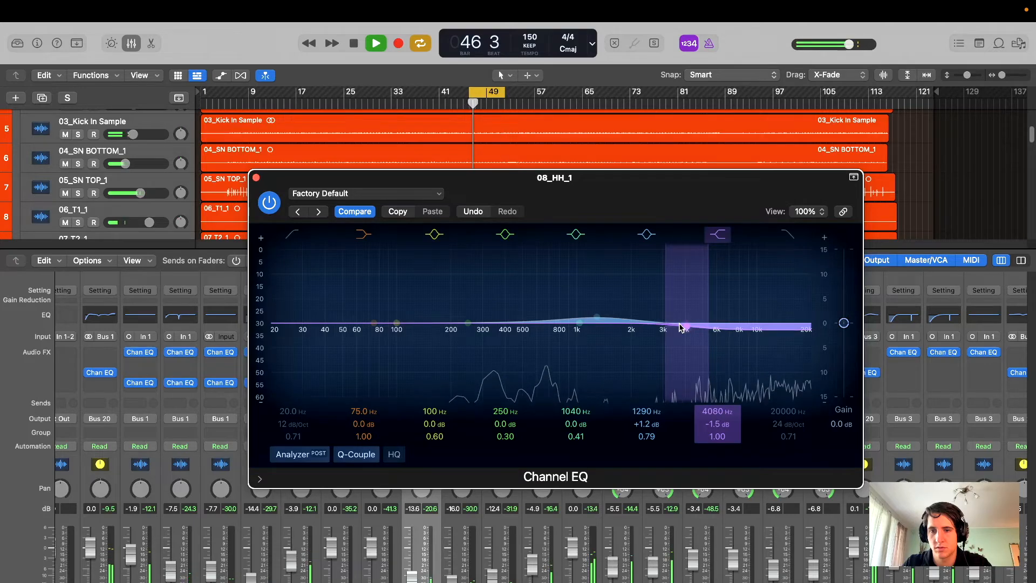
drag(679, 328, 679, 329)
- Cut 342 Hz by 2.3 dB with a Q of 0.46 on the 08_HH_1 EQ and raise the upper bell to +1.9 dB at 1370 Hz
drag(468, 322, 493, 344)
key(s)
scroll(482, 254, down, 5)
key(s)
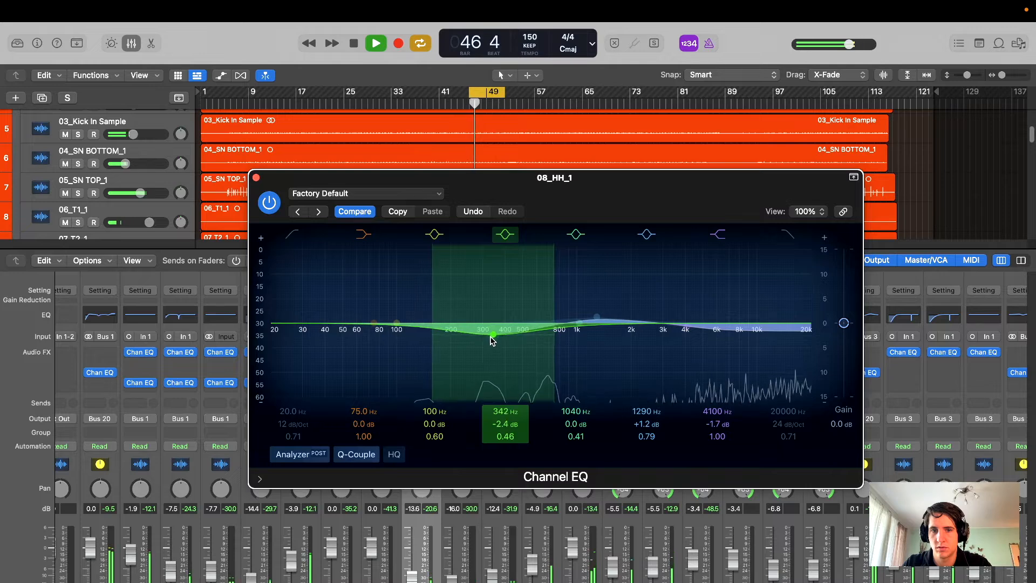
drag(605, 211, 622, 211)
drag(615, 321, 623, 312)
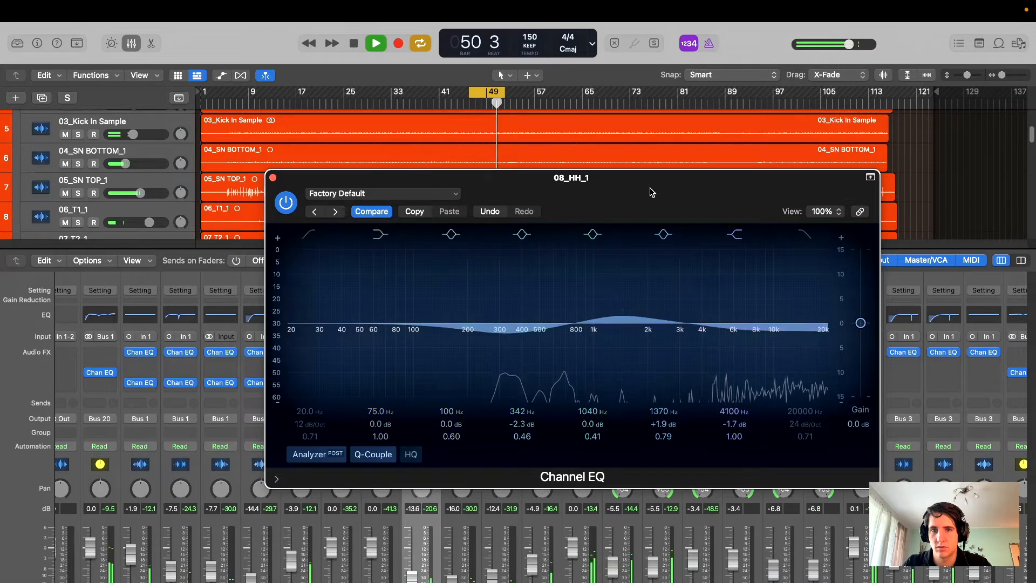
drag(652, 190, 656, 203)
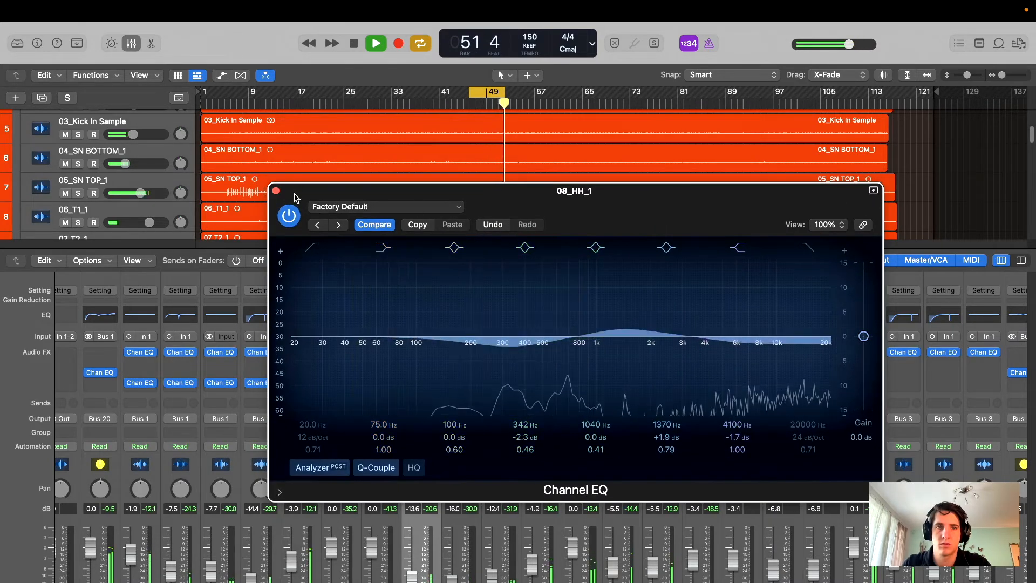
- Audition 08_HH_1 in solo and compare its sound with the EQ bypassed and active
key(s)
key(s)
key(s)
key(s)
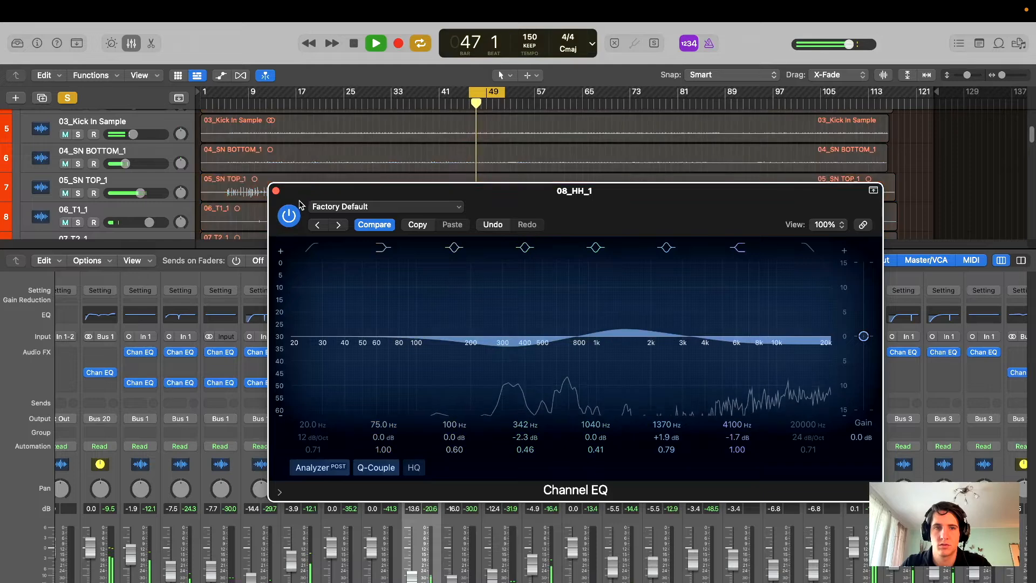
click(290, 216)
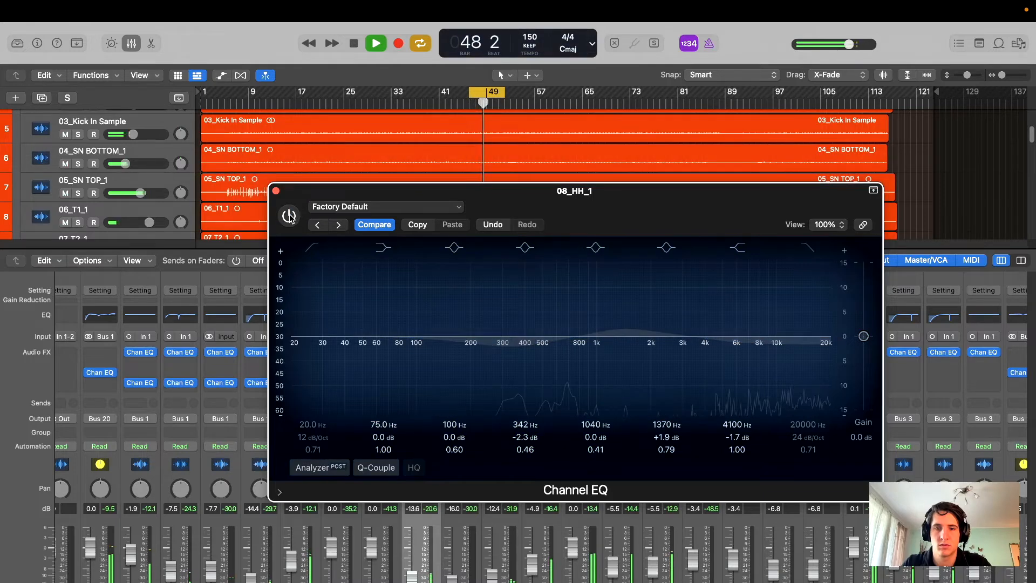
click(290, 216)
drag(615, 216, 622, 220)
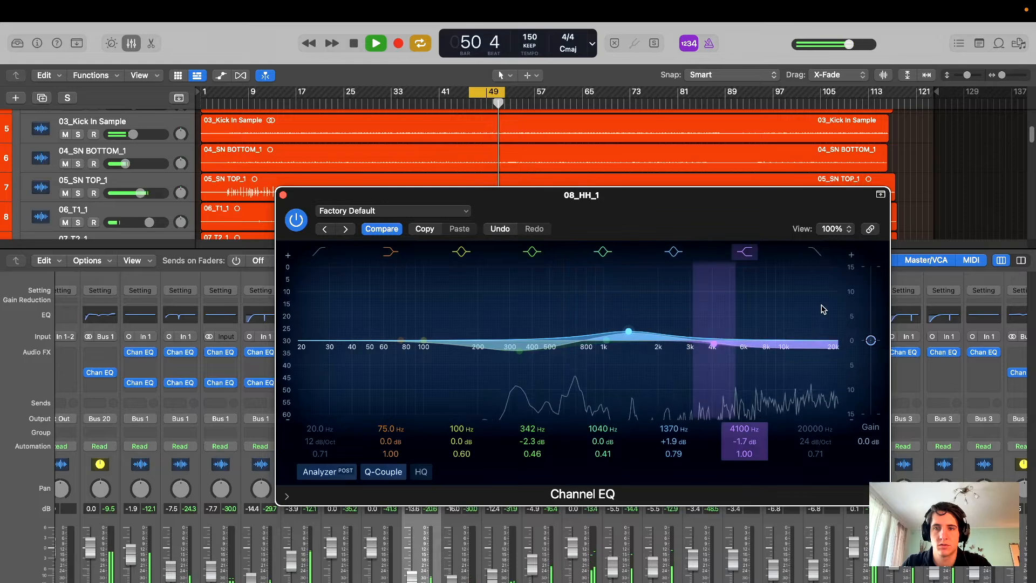
- Enable a 6 dB/oct high cut at 20000 Hz with a Q of 0.30 on the 08_HH_1 EQ, close it, and audition in solo
click(814, 254)
drag(831, 349, 814, 376)
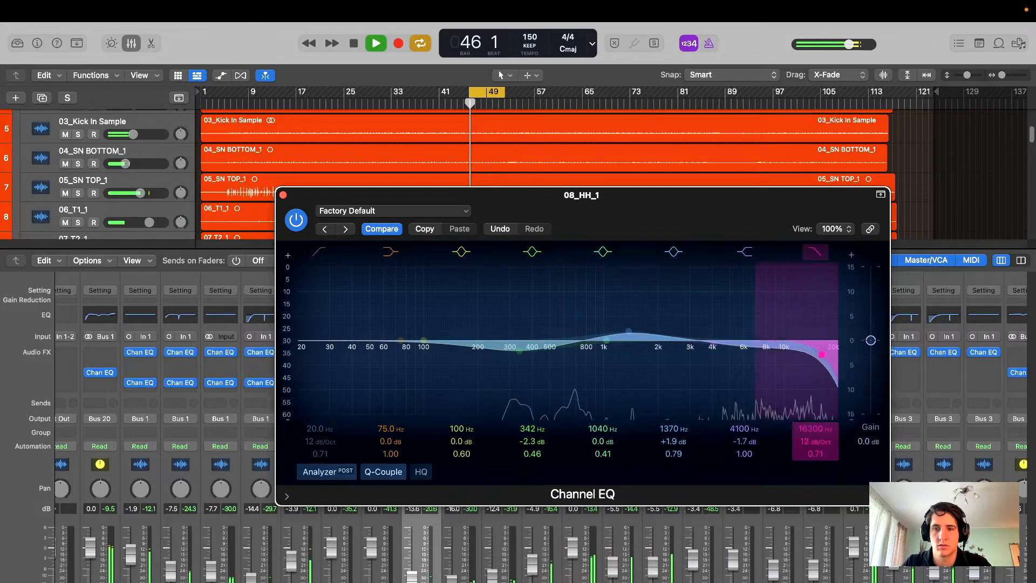
drag(815, 442, 816, 459)
drag(819, 354, 853, 354)
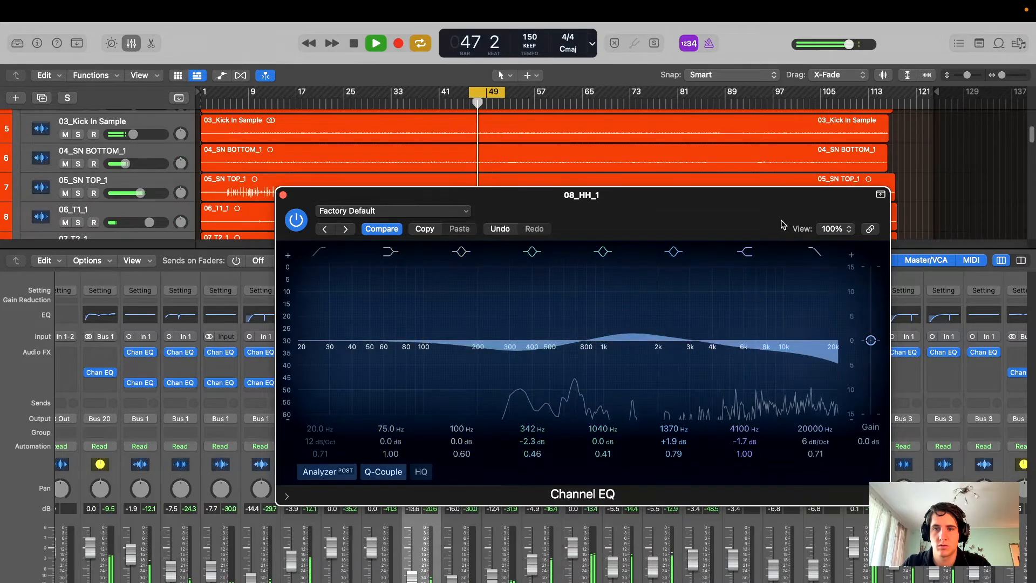
drag(774, 219, 773, 218)
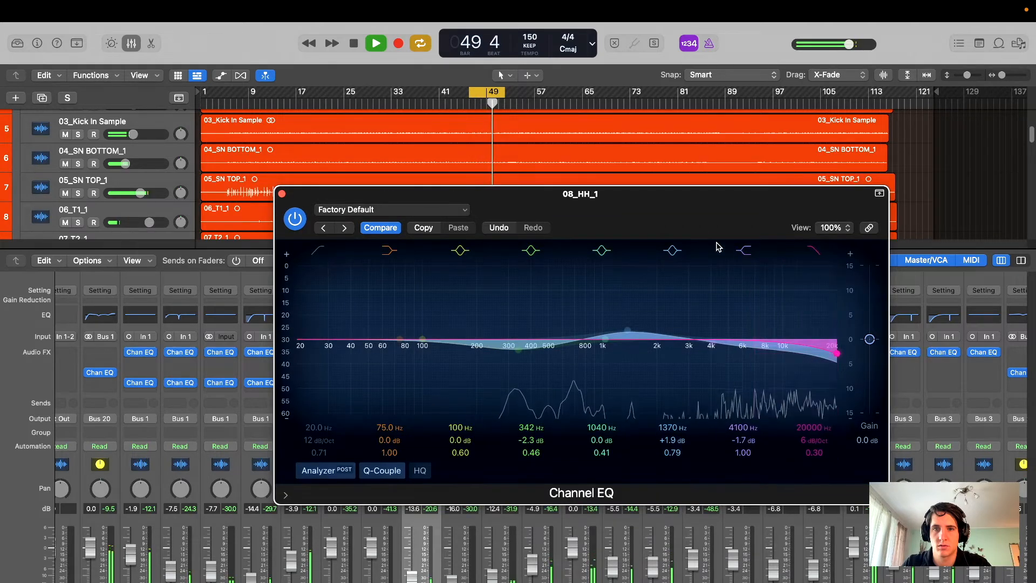
drag(434, 217, 438, 229)
click(286, 207)
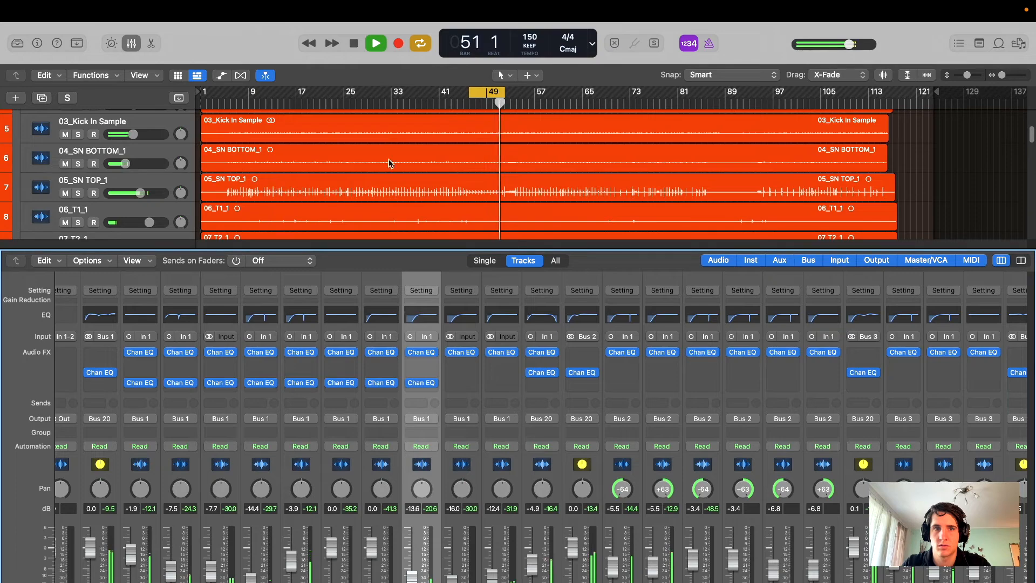
key(s)
key(s)
- Turn off the loop, select the 09_OH_1 track, and jump playback to about bar 71
click(478, 92)
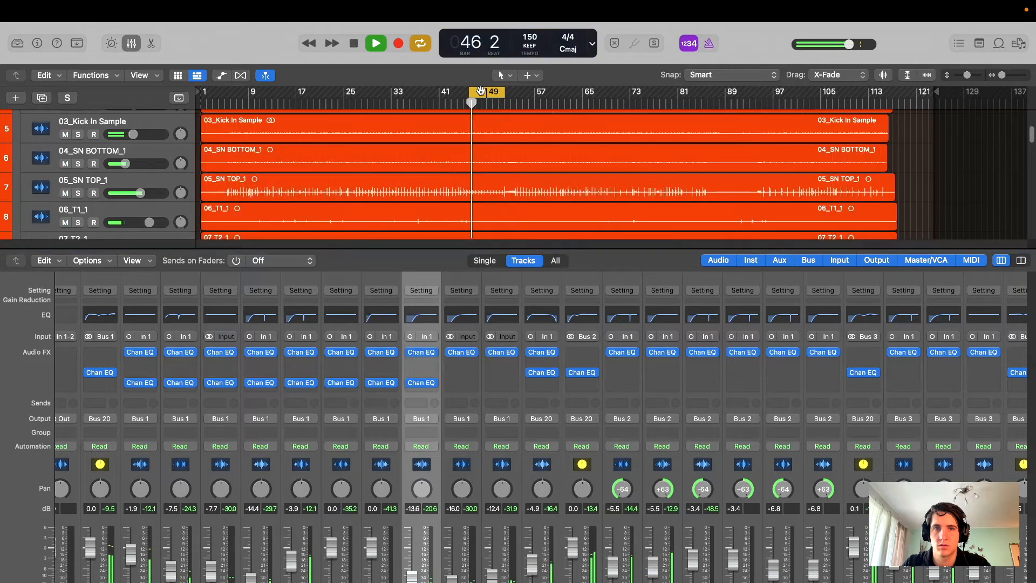
scroll(456, 147, down, 3)
scroll(456, 146, down, 3)
click(151, 164)
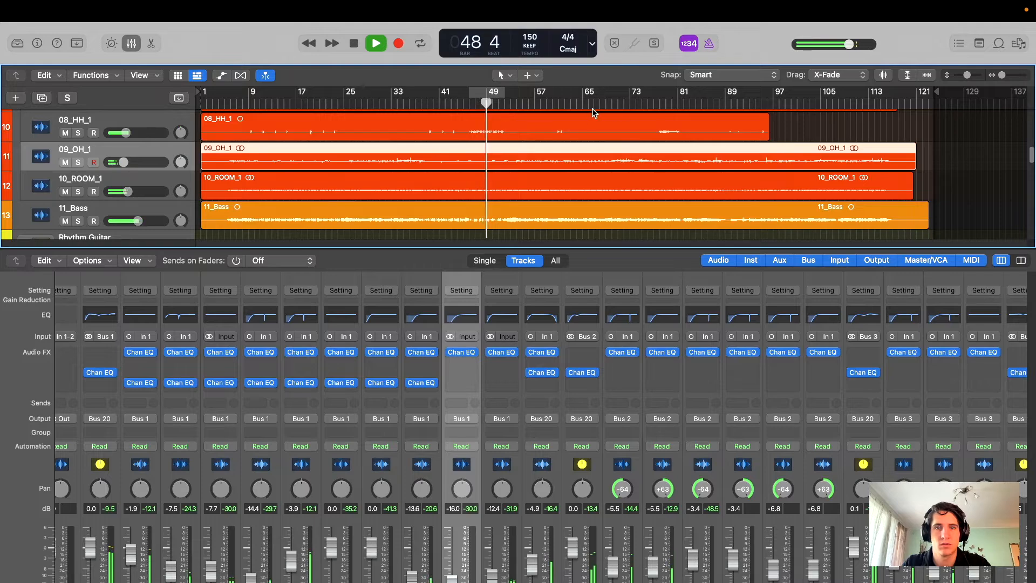
click(621, 106)
key(s)
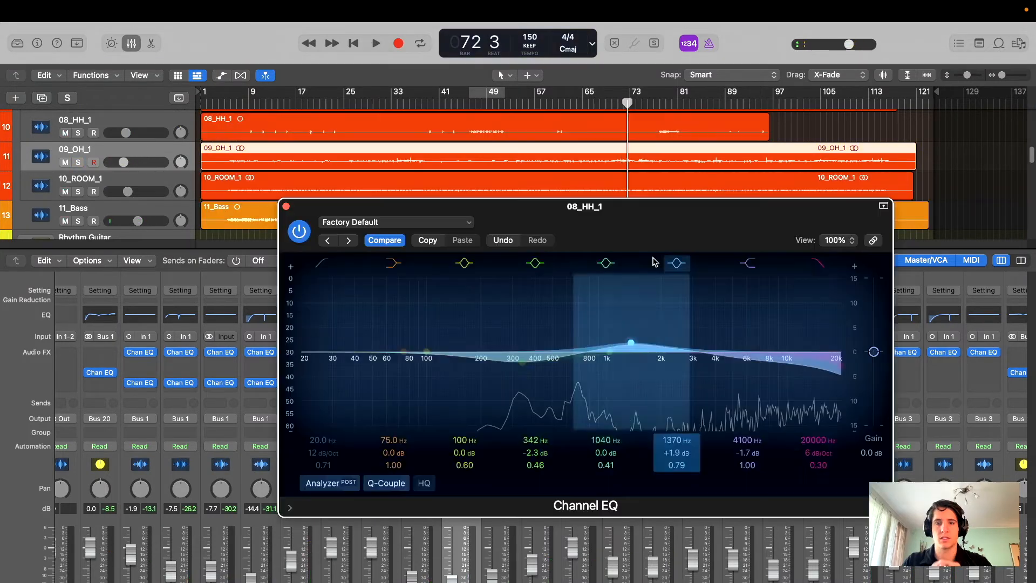
- Review the 08_HH_1 EQ curve and change its low-mid cut to -2.0 dB at 320 Hz
drag(659, 249, 627, 185)
drag(659, 223, 629, 297)
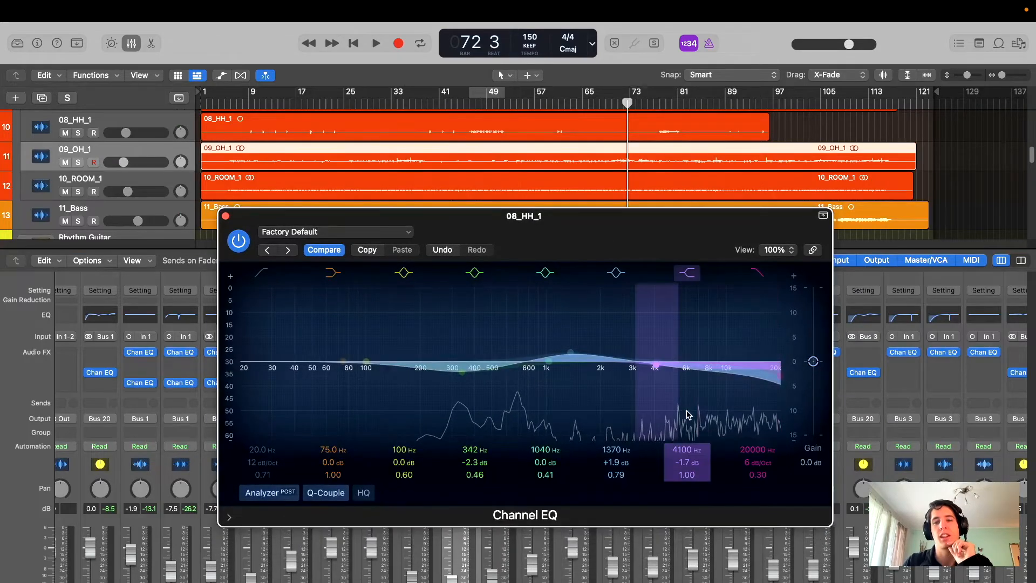
mouse_move(594, 245)
mouse_down()
mouse_move(597, 231)
mouse_move(599, 249)
mouse_up()
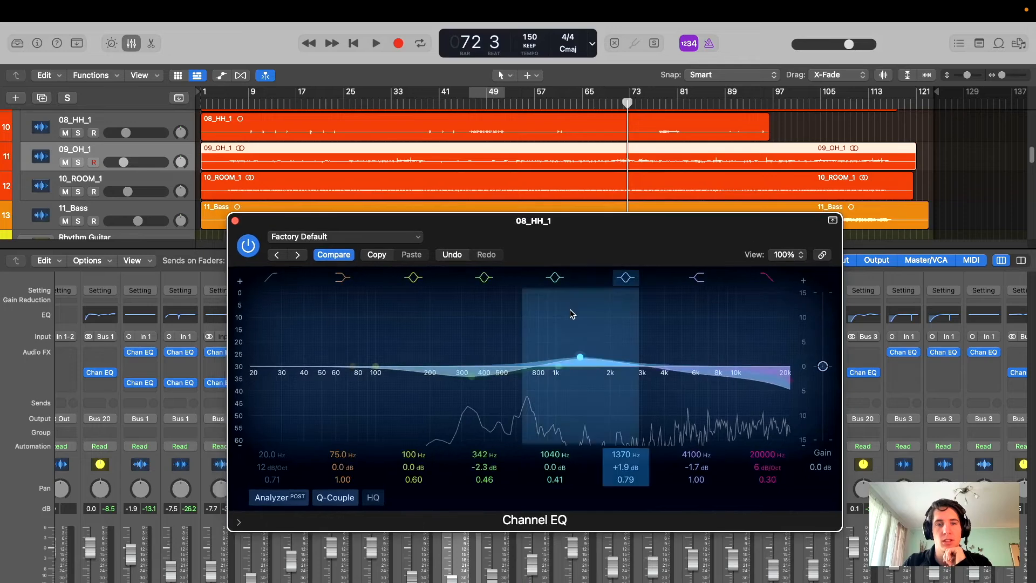
drag(587, 254, 611, 188)
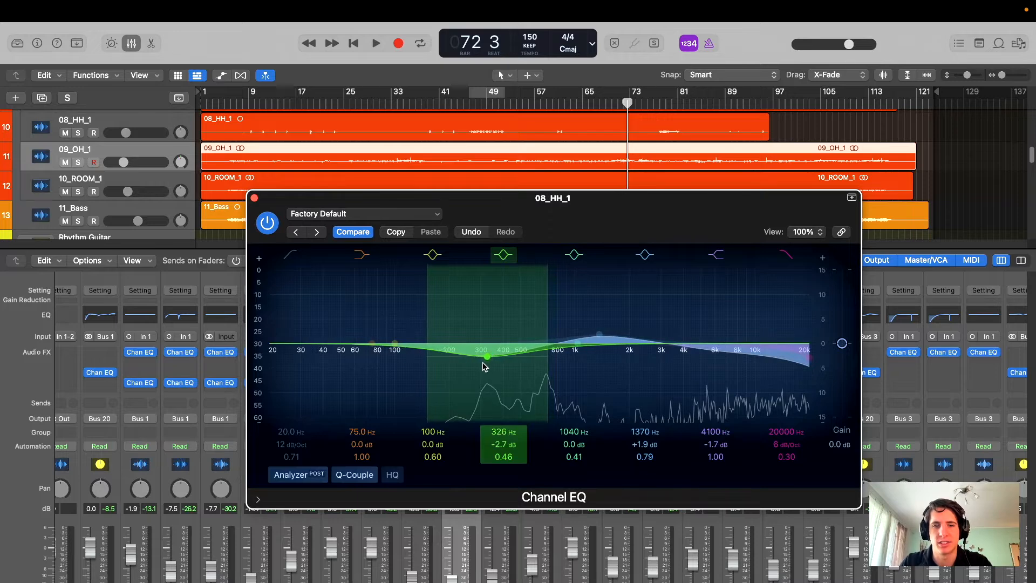
drag(567, 224, 625, 270)
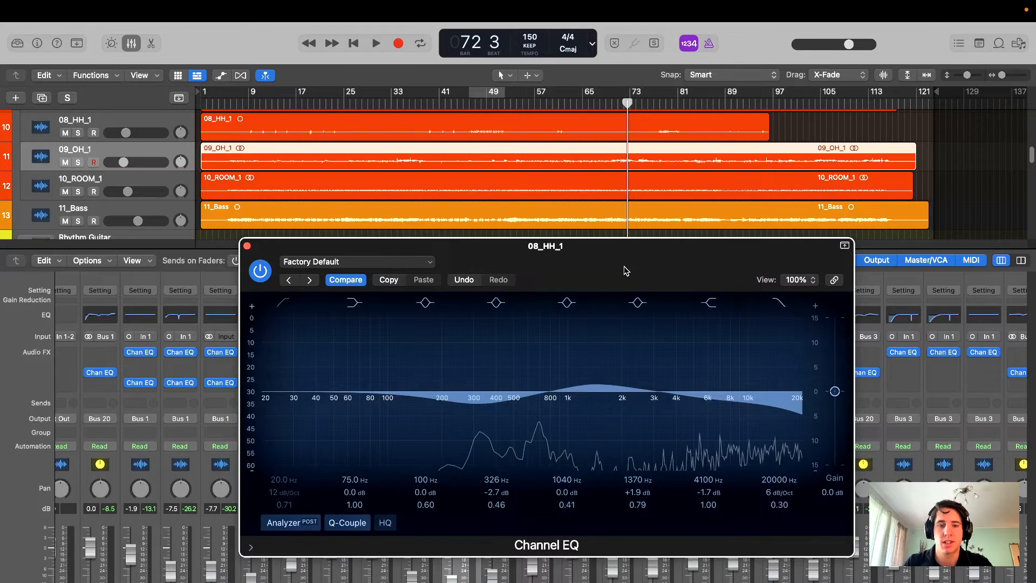
drag(482, 405, 480, 404)
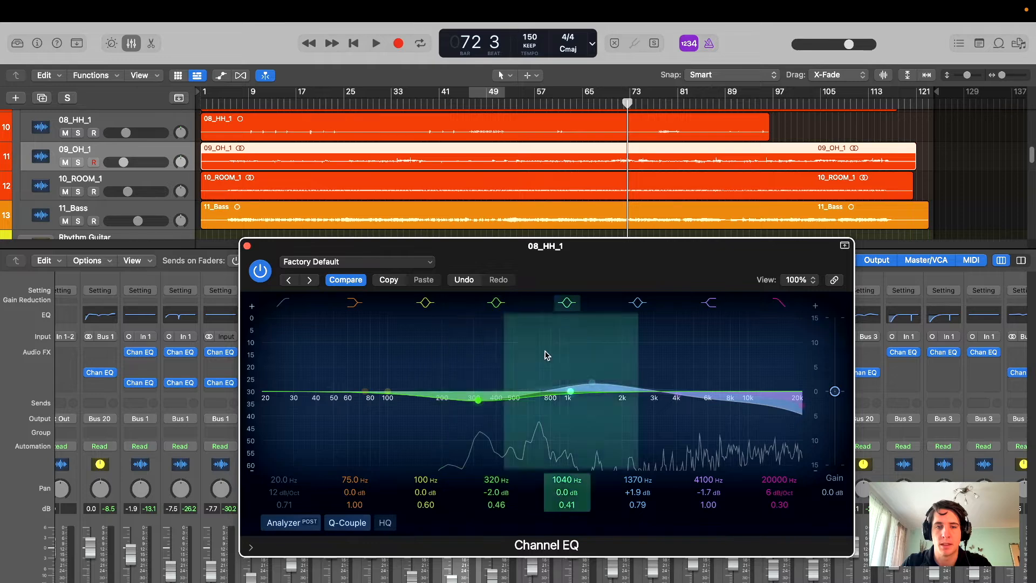
- Close the 08_HH_1 EQ and add a new Channel EQ to the 09_OH_1 channel
drag(574, 289, 580, 285)
click(254, 242)
key(Down)
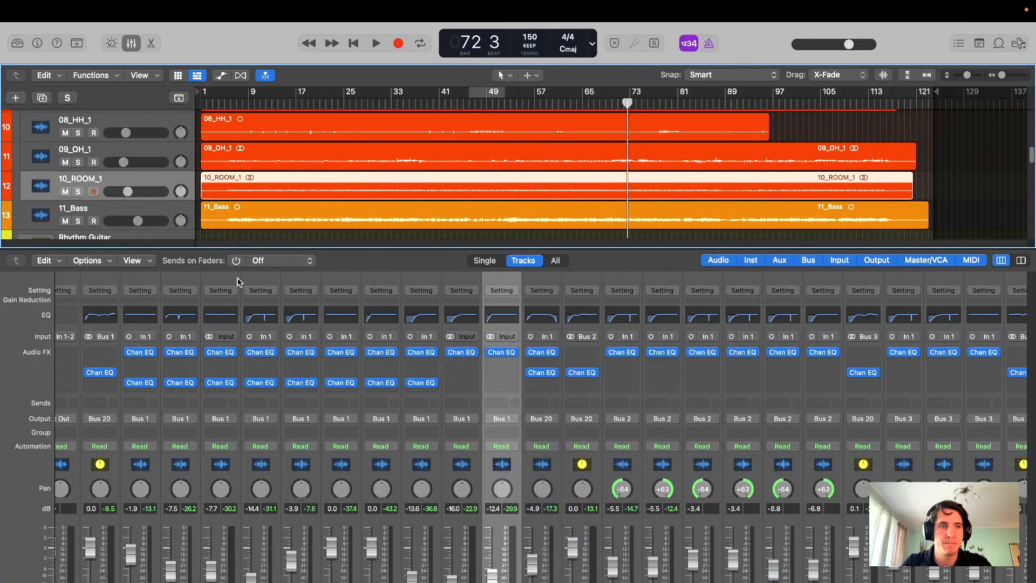
key(Down)
click(461, 393)
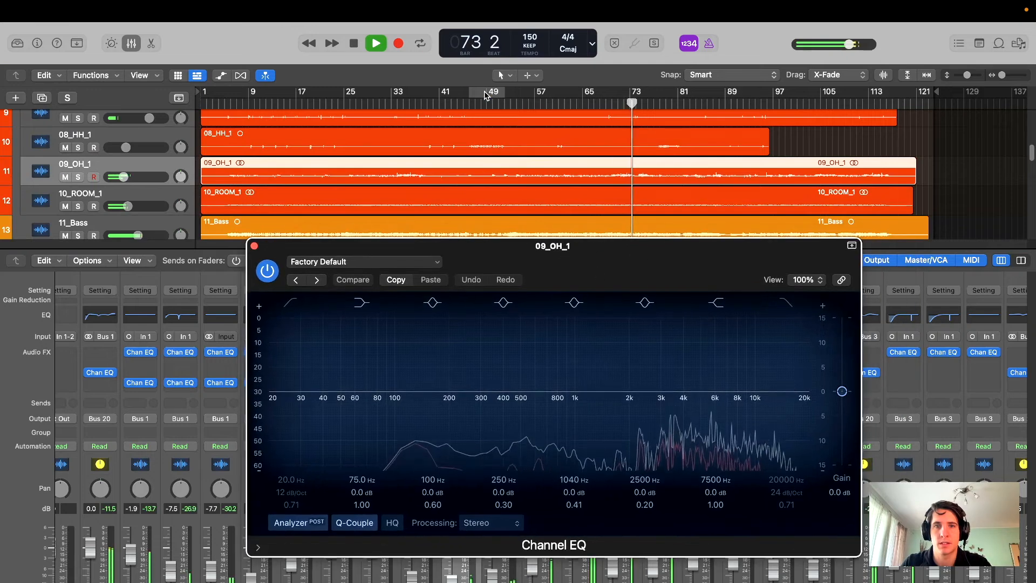
- Raise 09_OH_1 to about -7.8 dB and enable looped playback over about bars 55 to 65
click(486, 96)
drag(123, 176, 132, 176)
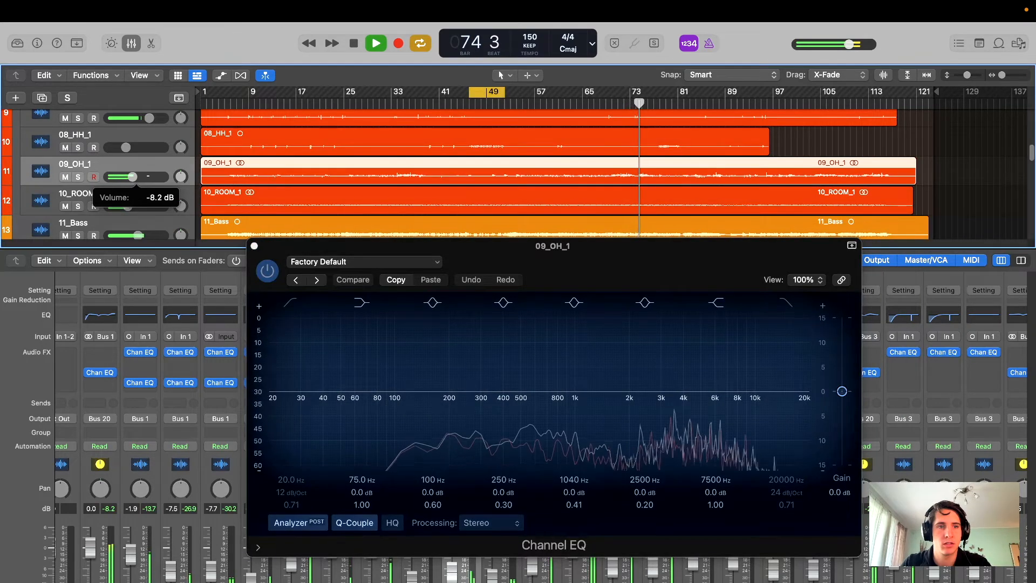
click(472, 99)
drag(485, 93, 583, 96)
drag(633, 261, 644, 203)
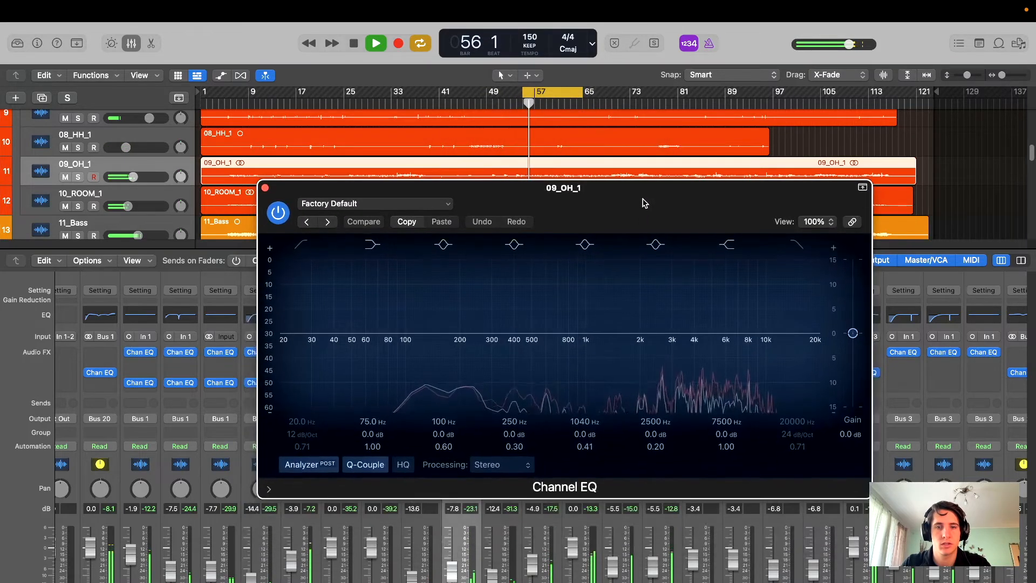
- On the 09_OH_1 EQ, boost 0.9 dB at 5850 Hz with a Q of 0.51 and set the high shelf to -1.5 dB at 10300 Hz
drag(733, 334, 761, 320)
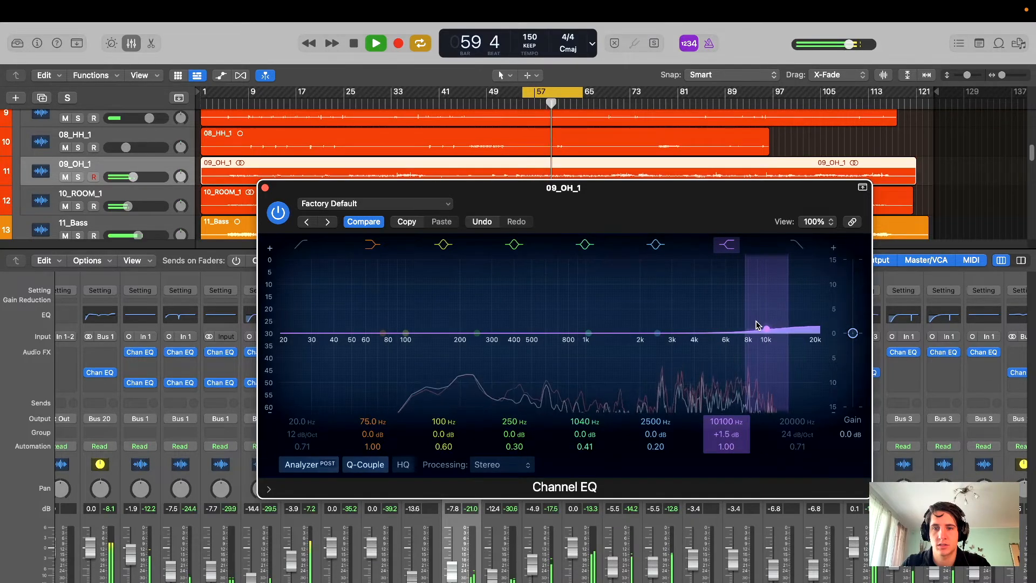
drag(656, 334, 684, 342)
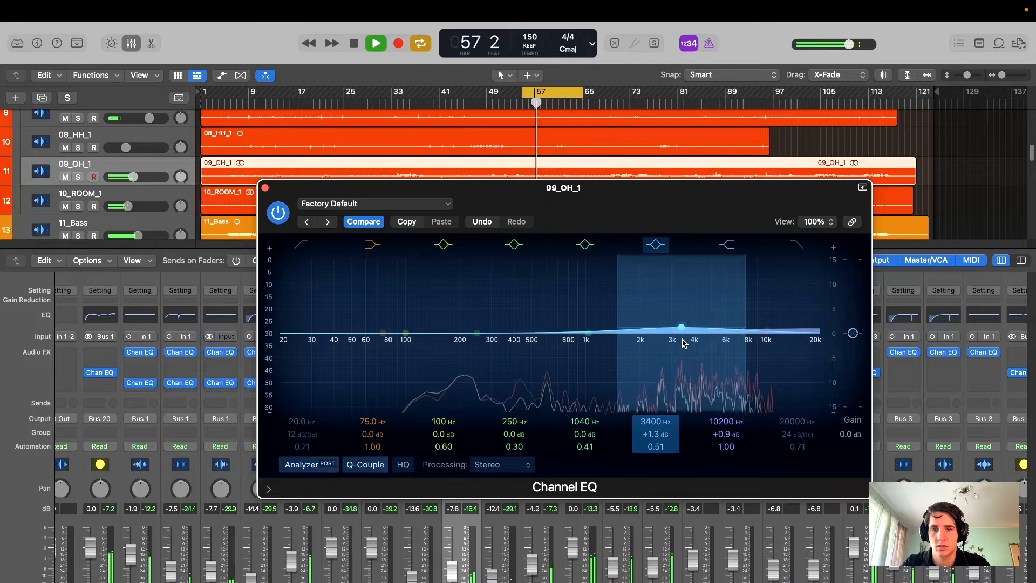
drag(686, 339, 708, 315)
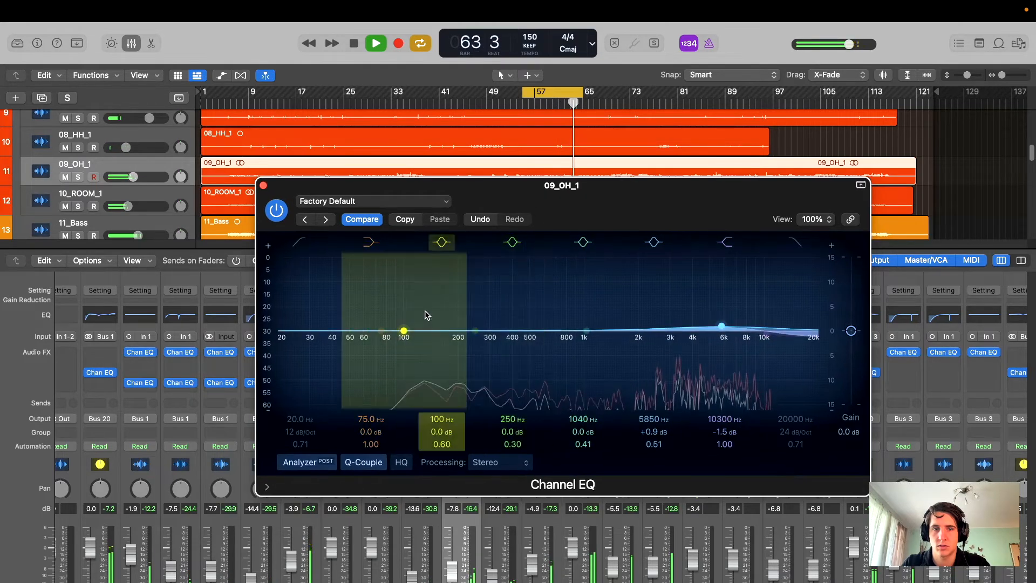
key(s)
key(s)
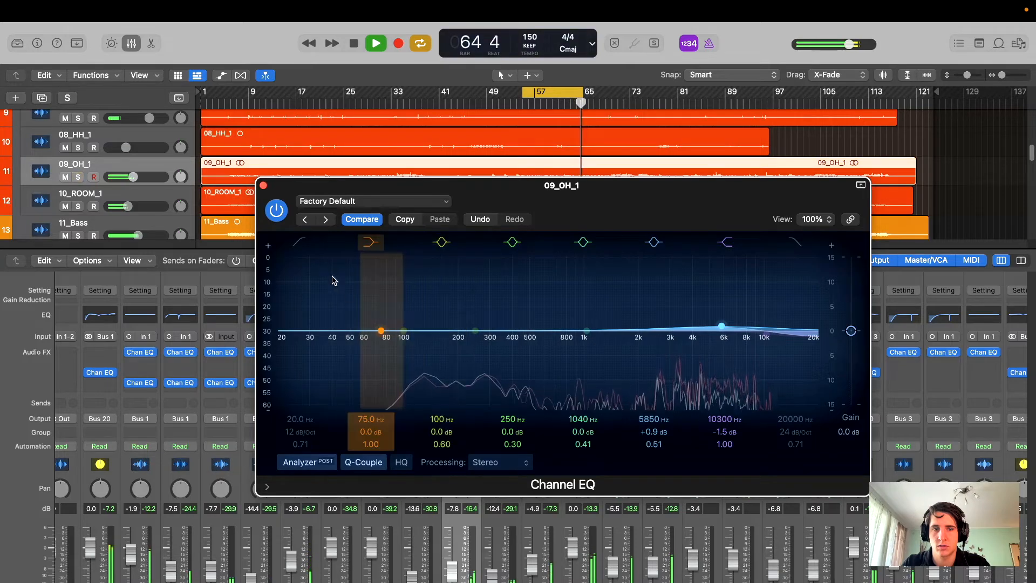
- Enable a 6 dB/oct low cut at 244 Hz on the 09_OH_1 EQ and boost 1.2 dB at 1950 Hz with a Q of 0.79
drag(291, 263, 508, 347)
drag(309, 430, 310, 439)
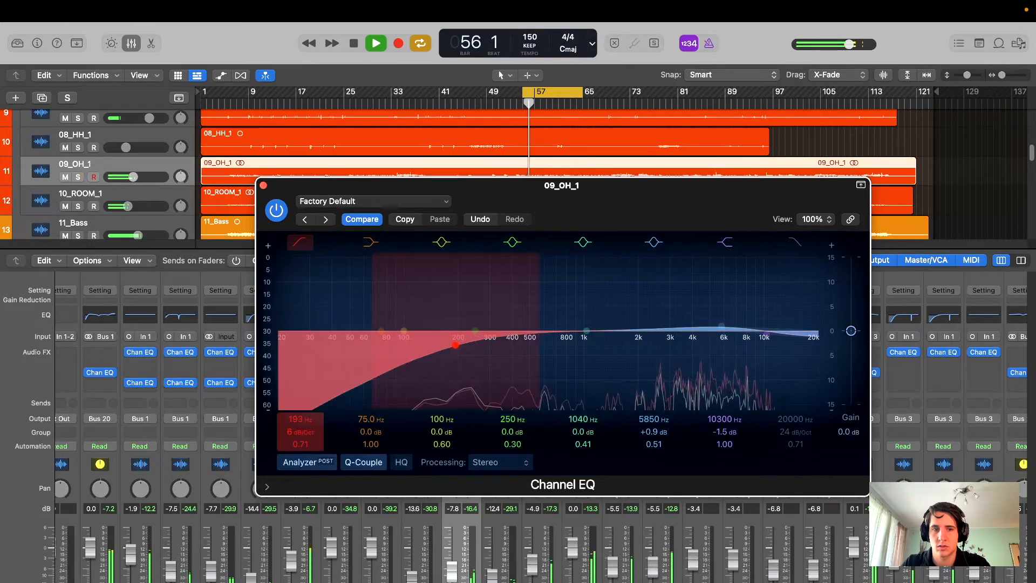
drag(444, 346, 513, 346)
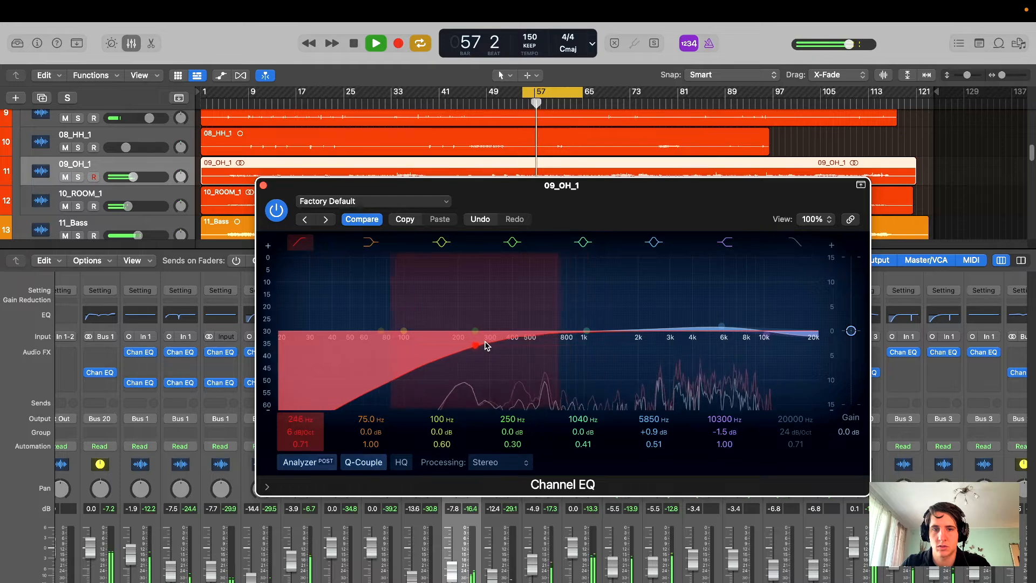
drag(587, 331, 643, 326)
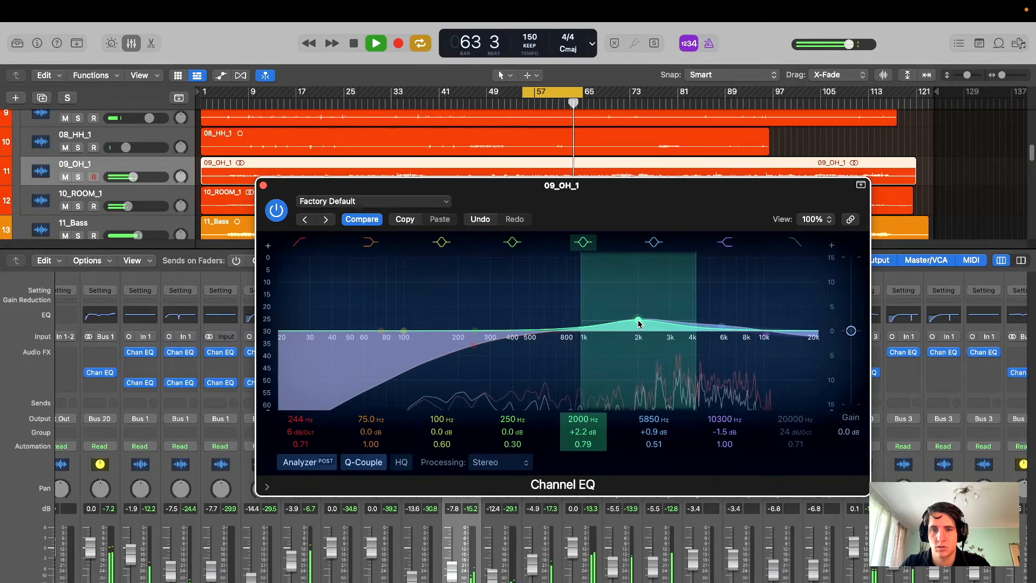
drag(735, 222, 665, 216)
mouse_move(575, 322)
mouse_down()
mouse_move(563, 276)
mouse_move(597, 272)
mouse_move(566, 279)
mouse_move(564, 316)
mouse_up()
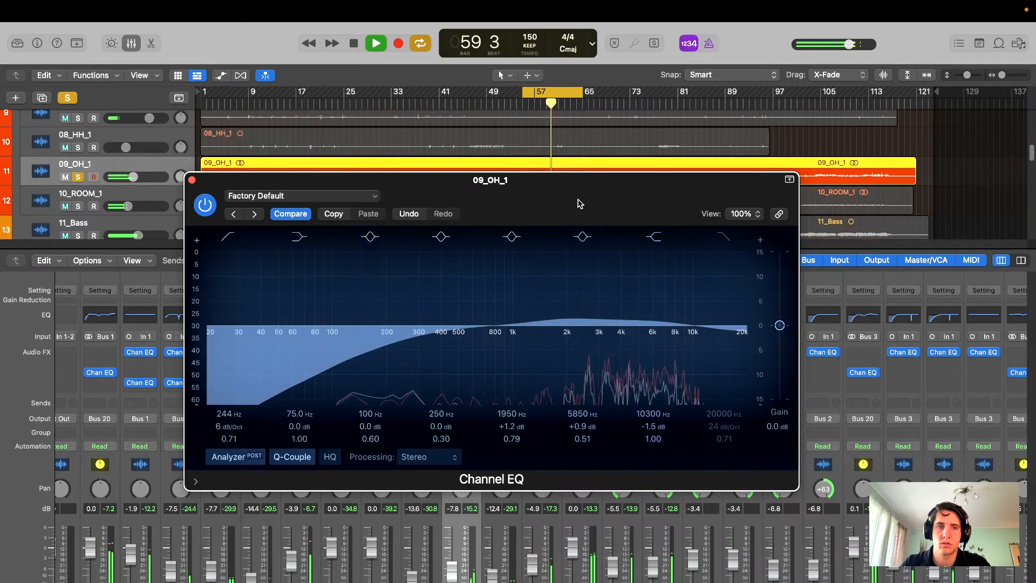
- Compare the 09_OH_1 sound with the EQ bypassed and active, and close the EQ
click(206, 206)
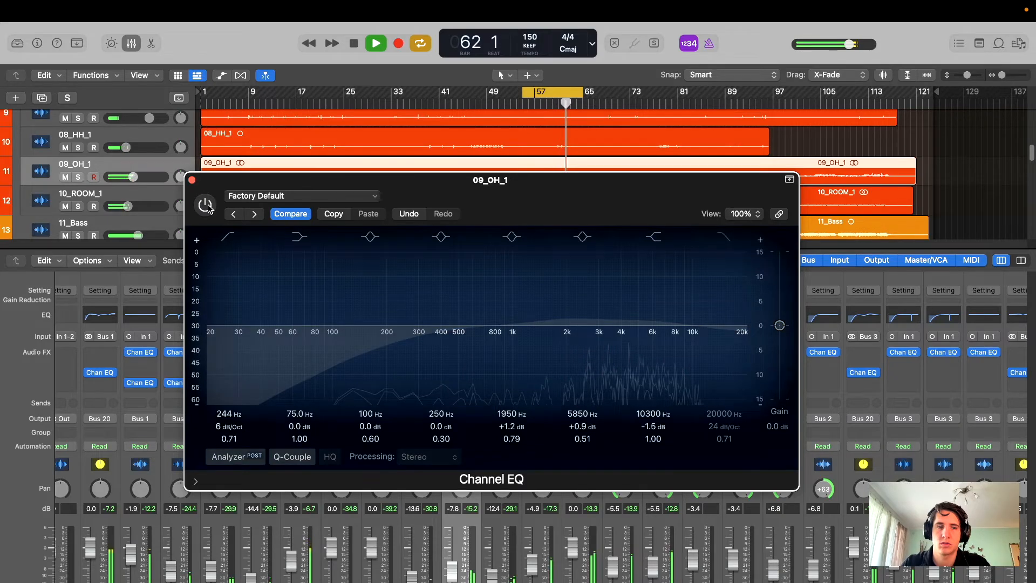
click(206, 205)
drag(594, 205, 601, 209)
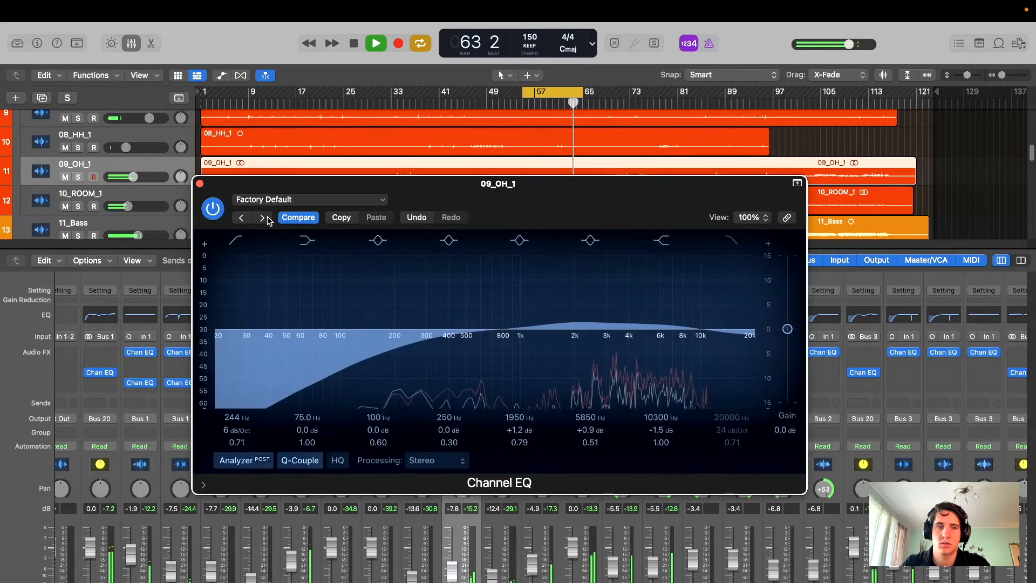
click(213, 210)
click(213, 211)
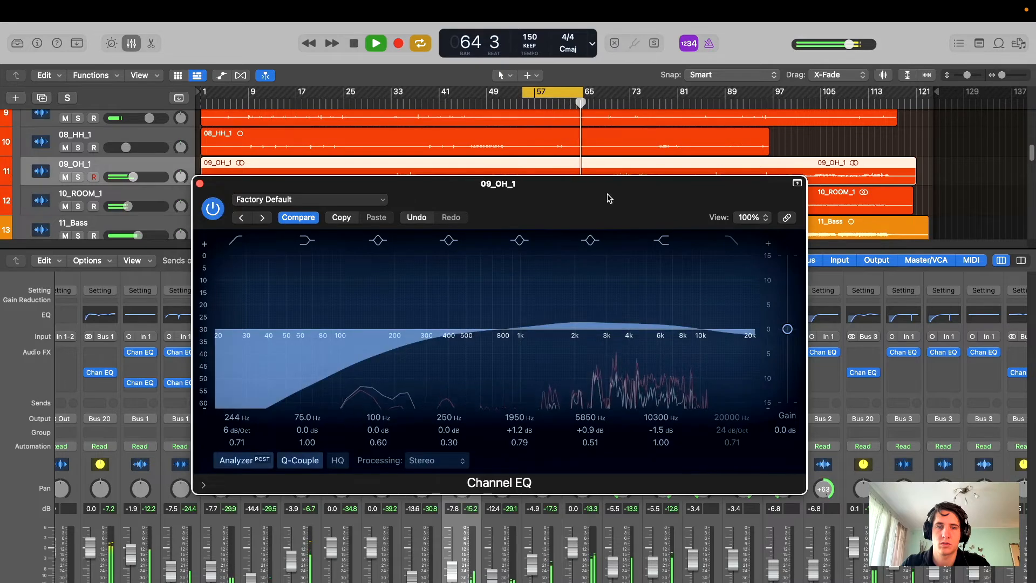
drag(608, 197, 650, 200)
click(242, 188)
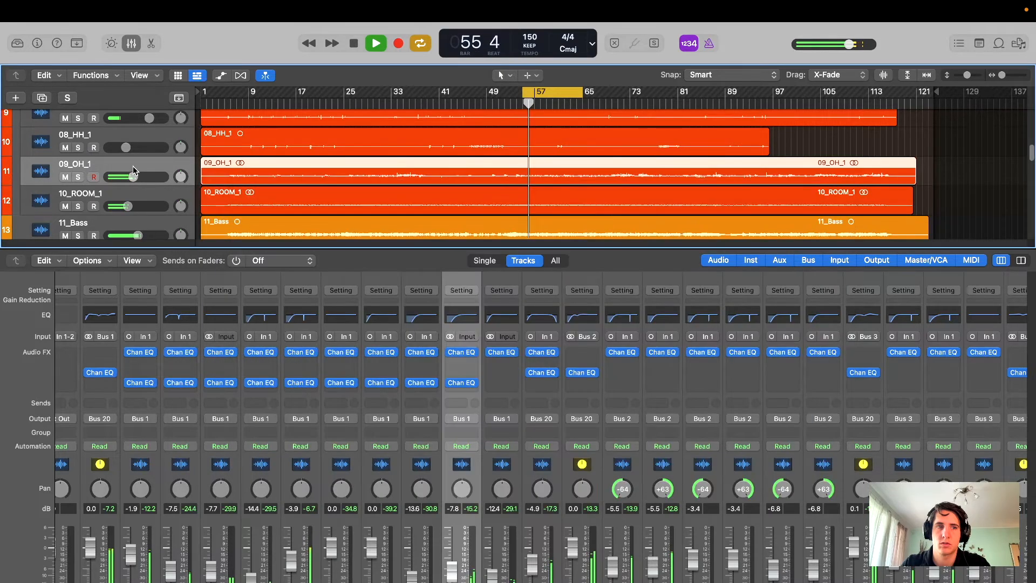
- Select the 10_ROOM_1 track and add a new Channel EQ to its channel
click(135, 201)
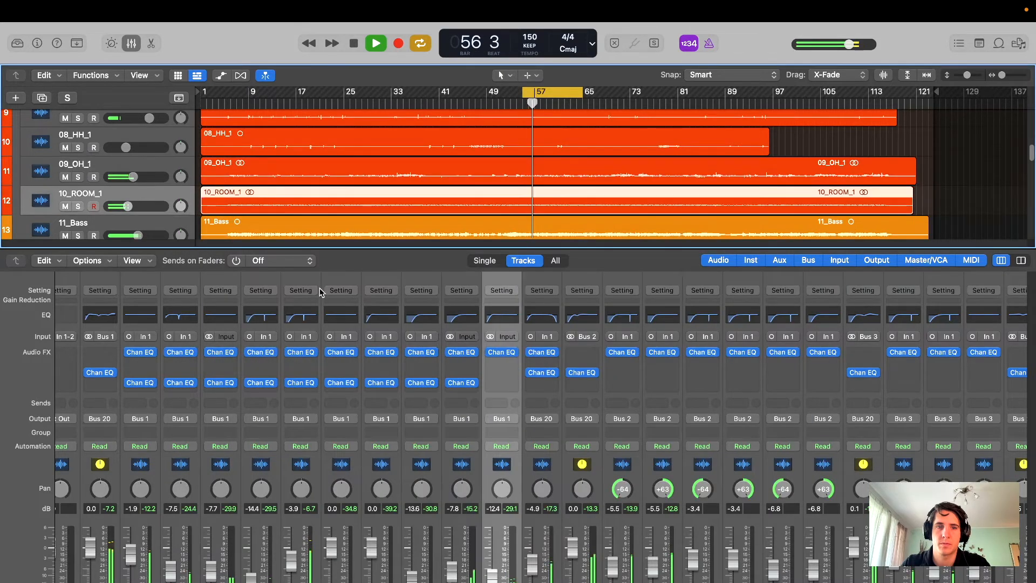
click(496, 384)
mouse_move(534, 421)
click(602, 414)
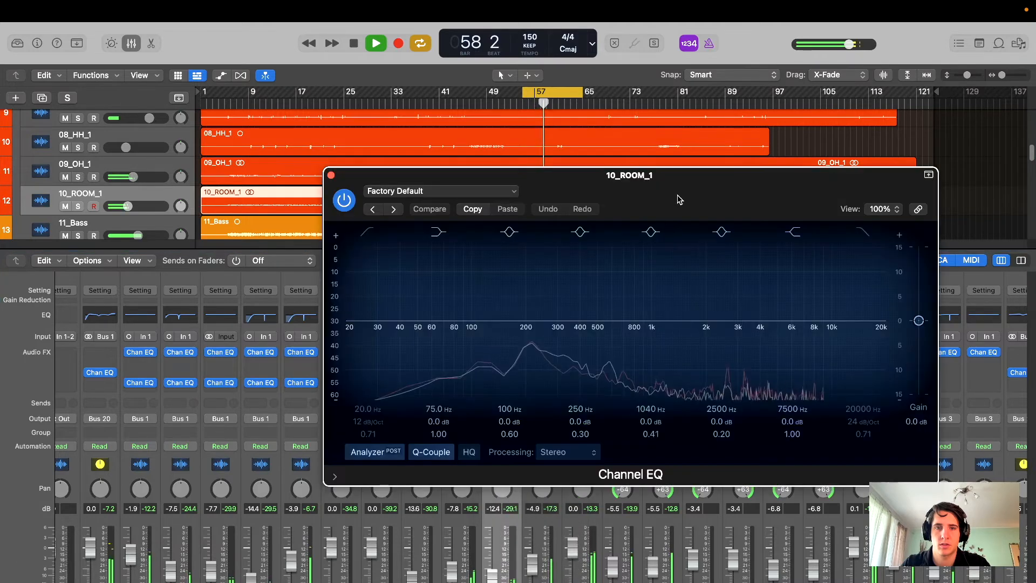
drag(605, 213, 574, 276)
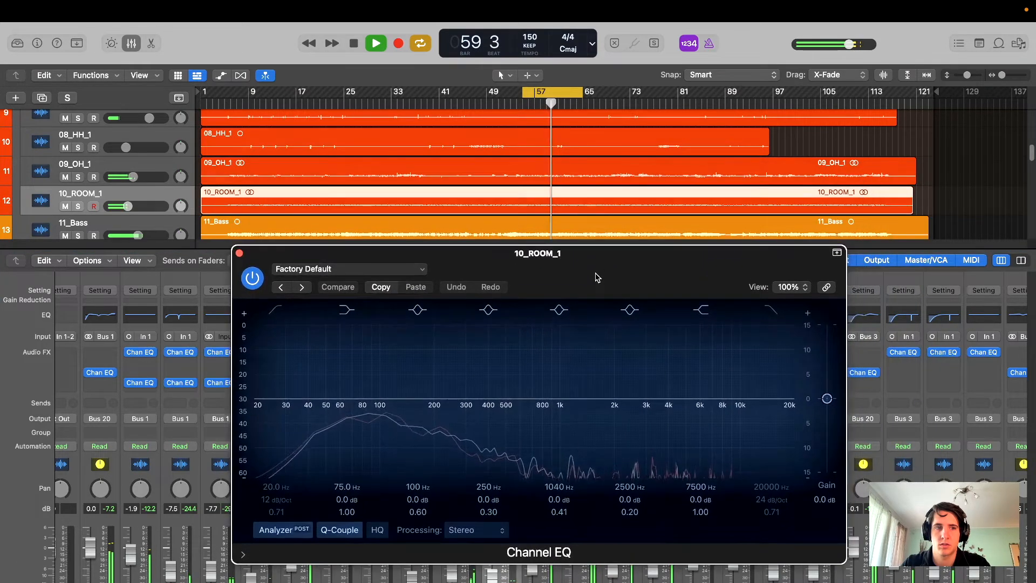
- Lower the 09_OH_1 volume to -10.2 dB and raise 10_ROOM_1 to +6.0 dB
drag(133, 178, 126, 178)
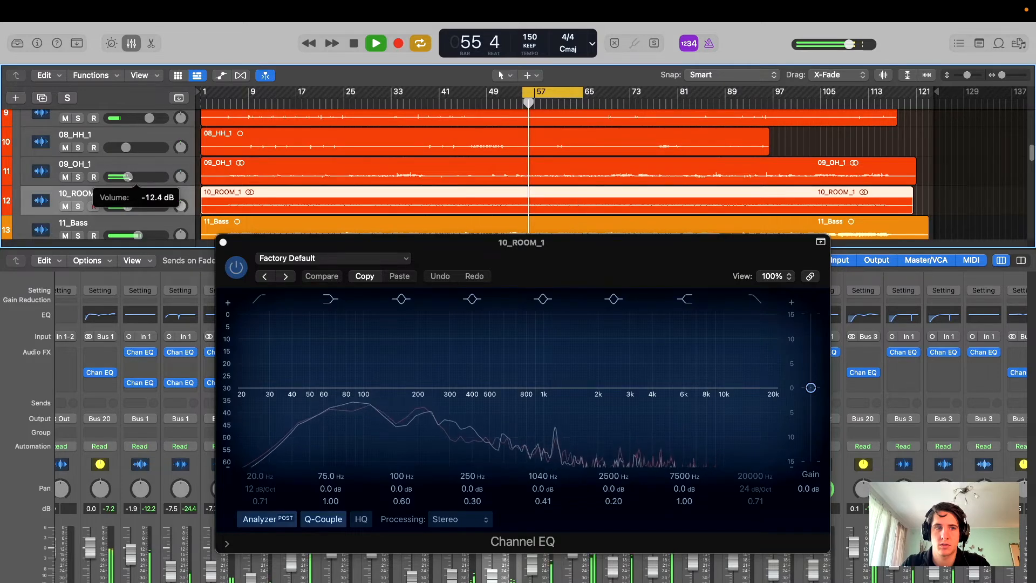
click(124, 183)
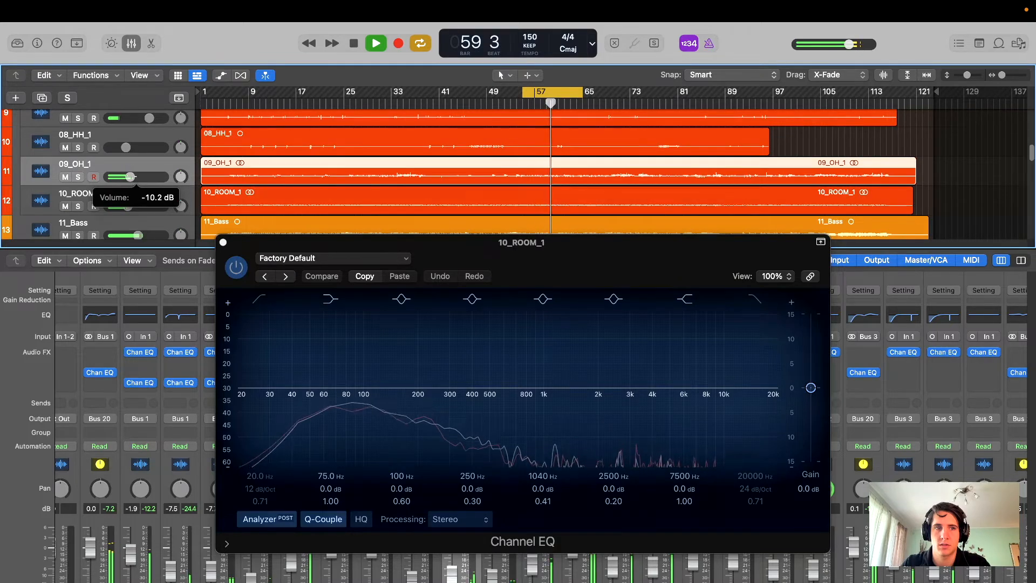
drag(136, 203, 141, 204)
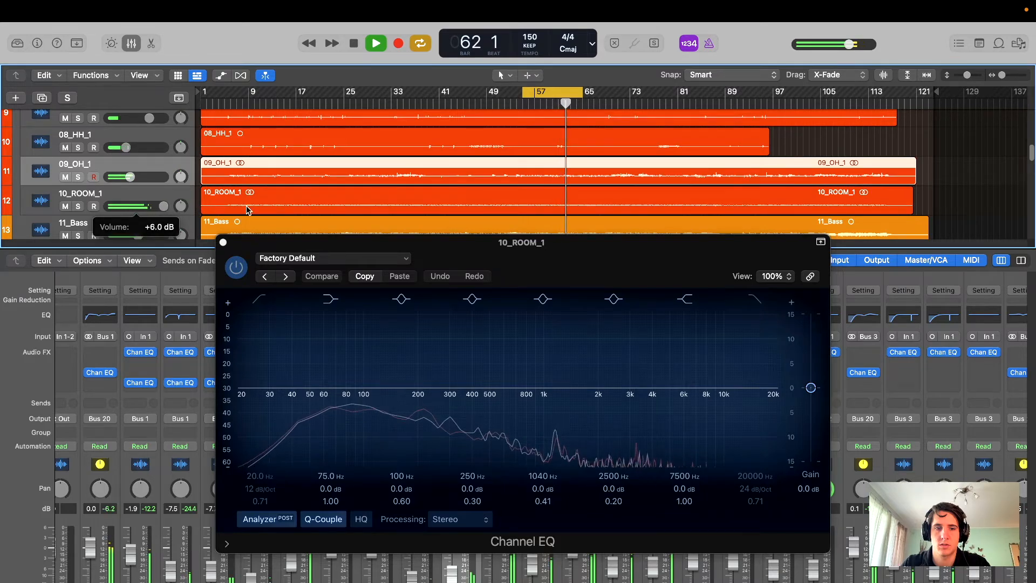
- On the 10_ROOM_1 EQ, cut 2.5 dB at 456 Hz with a Q of 0.43 and set the high shelf to -2.1 dB at 9500 Hz
drag(626, 278, 658, 216)
drag(585, 348, 518, 349)
drag(740, 333, 758, 338)
drag(536, 351, 521, 335)
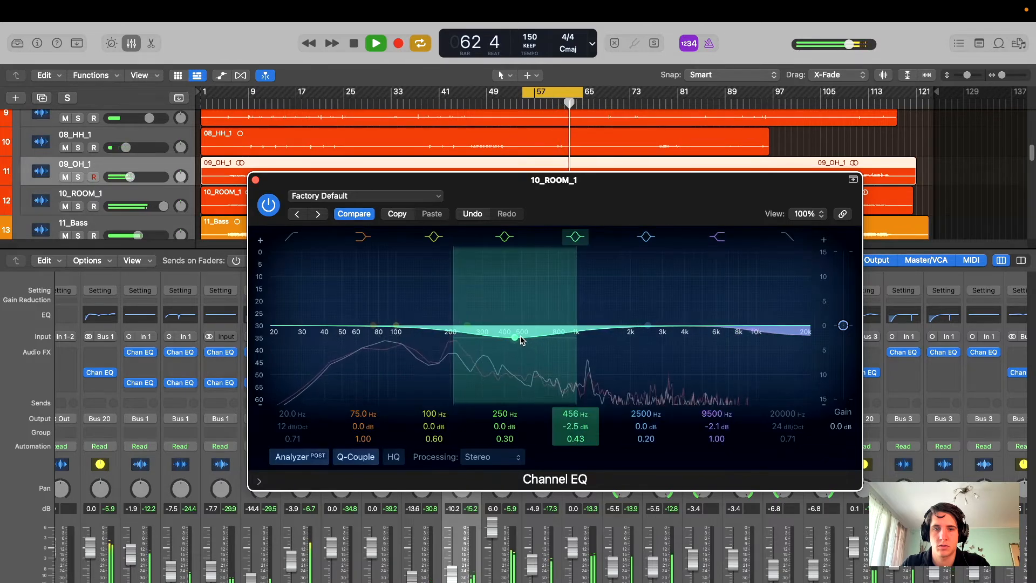
- Add a 12 dB/oct low cut at 58.5 Hz to the 10_ROOM_1 EQ and reduce the mid cut to -1.6 dB at 422 Hz
click(290, 238)
drag(298, 326, 352, 336)
mouse_move(648, 325)
mouse_down()
mouse_move(671, 303)
mouse_move(672, 338)
mouse_move(669, 326)
mouse_up()
mouse_move(508, 336)
mouse_down()
mouse_move(516, 347)
mouse_move(509, 338)
mouse_up()
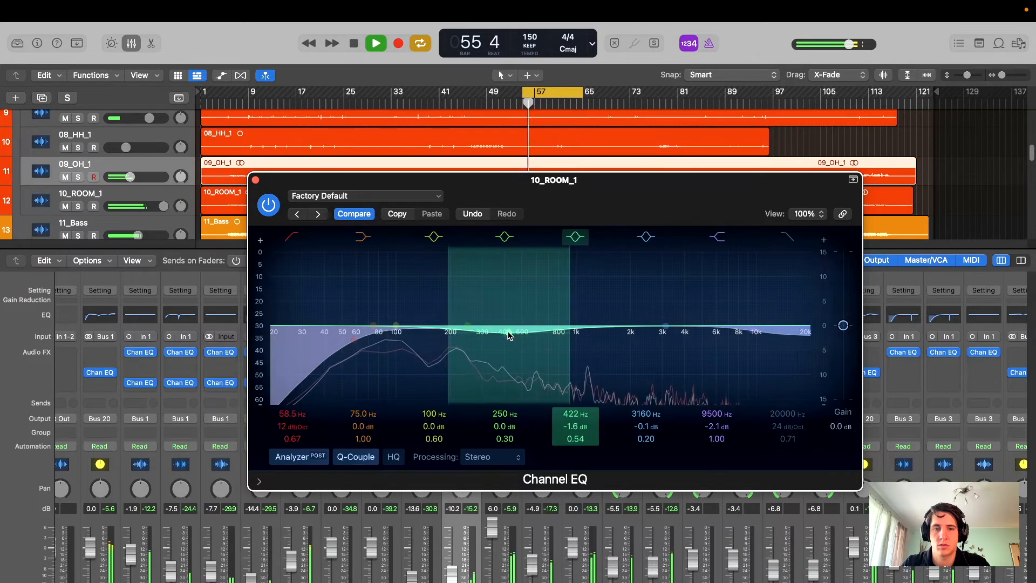
- Set the 10_ROOM_1 high shelf to +0.7 dB at 10400 Hz, close the EQ, and lower the track to -11.2 dB
drag(578, 193, 572, 185)
drag(738, 334, 739, 327)
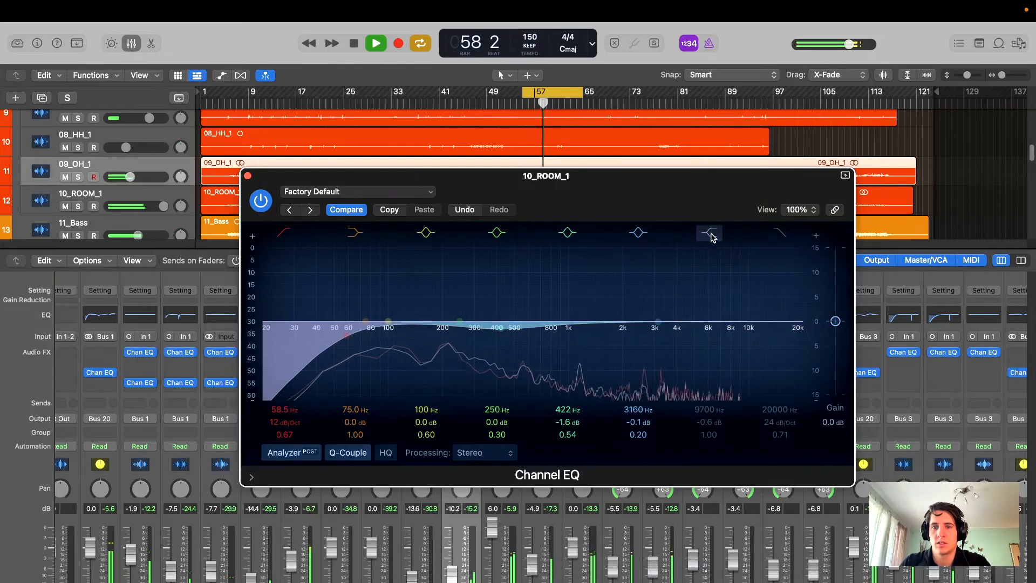
mouse_move(745, 320)
mouse_down()
mouse_move(743, 245)
mouse_move(751, 328)
mouse_move(755, 287)
mouse_move(755, 304)
mouse_up()
drag(663, 211, 728, 207)
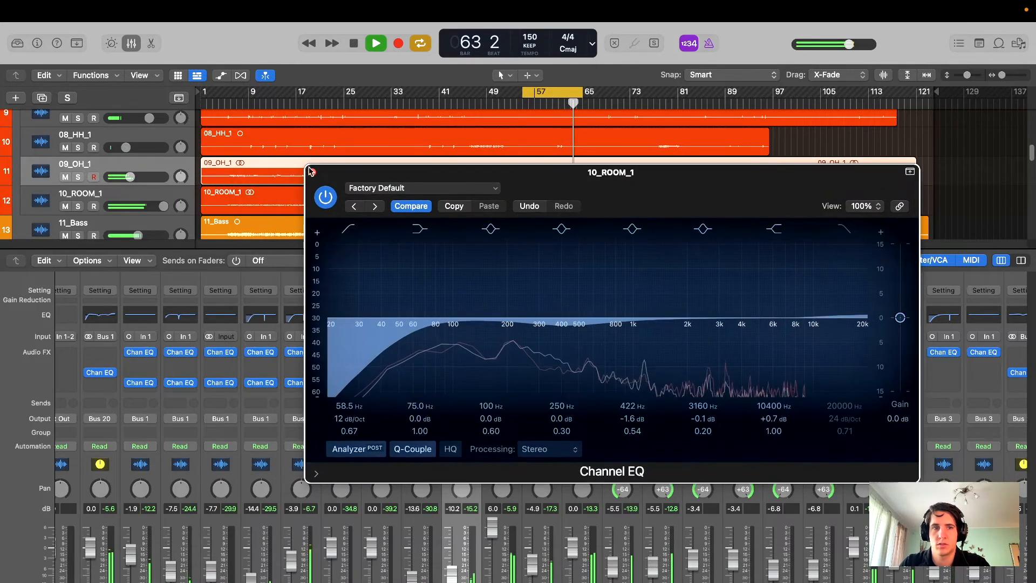
click(312, 171)
drag(163, 206, 155, 206)
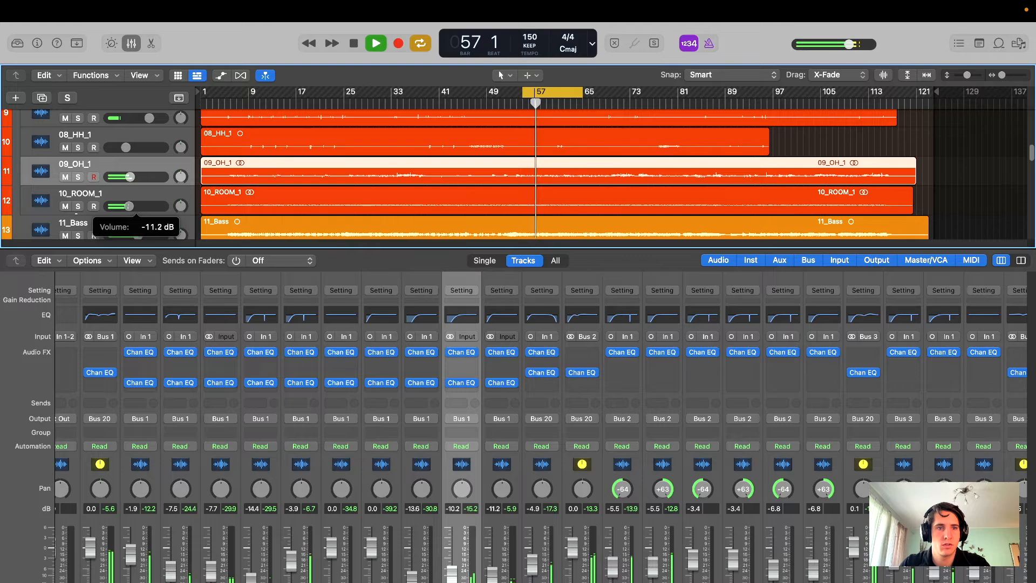
- Hide the mixer, turn off the loop, and audition 04_SN BOTTOM_1 and 05_SN TOP_1 together in solo
key(x)
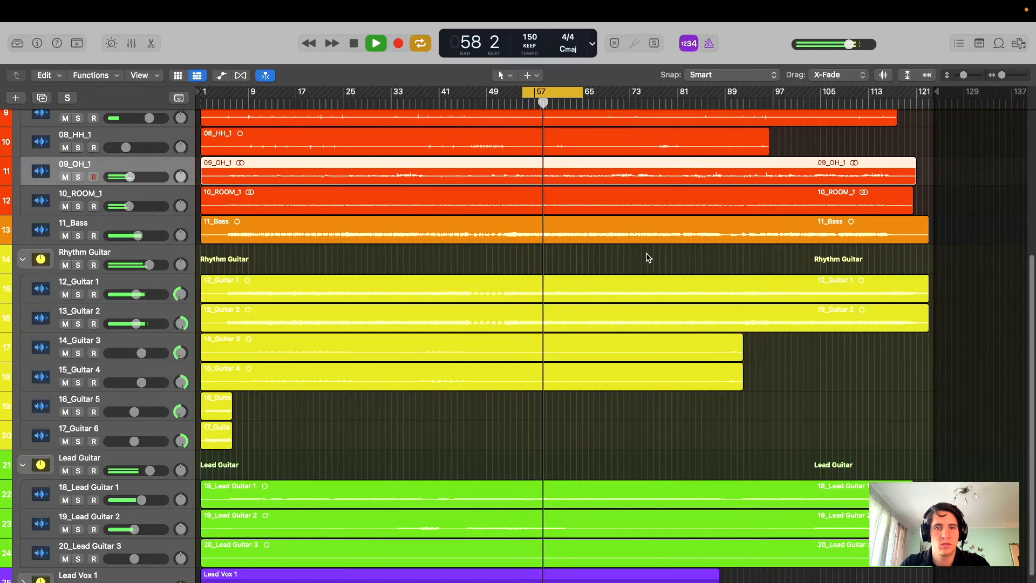
scroll(642, 264, up, 3)
click(551, 92)
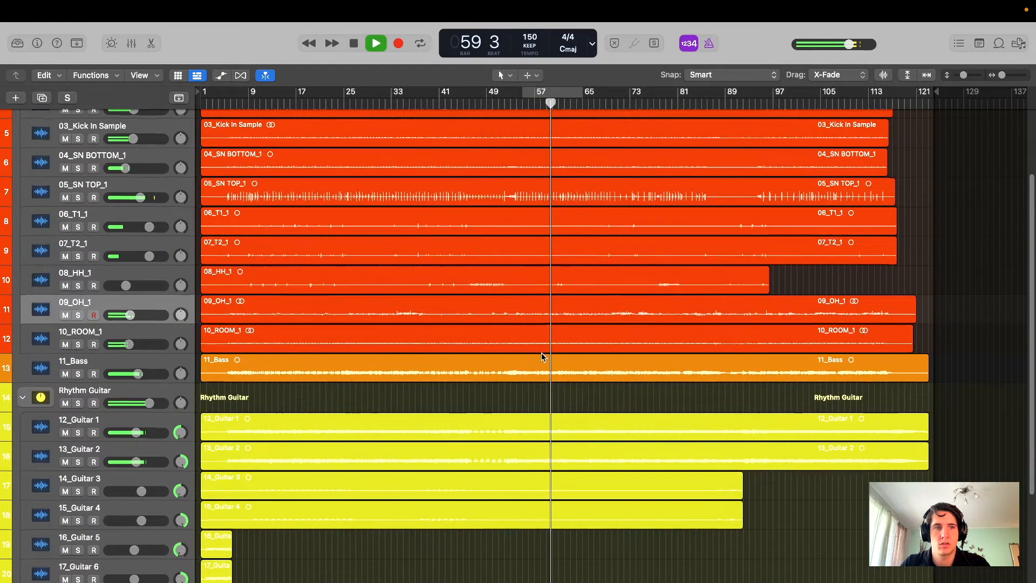
scroll(550, 356, up, 4)
click(157, 266)
shift+click(160, 292)
key(s)
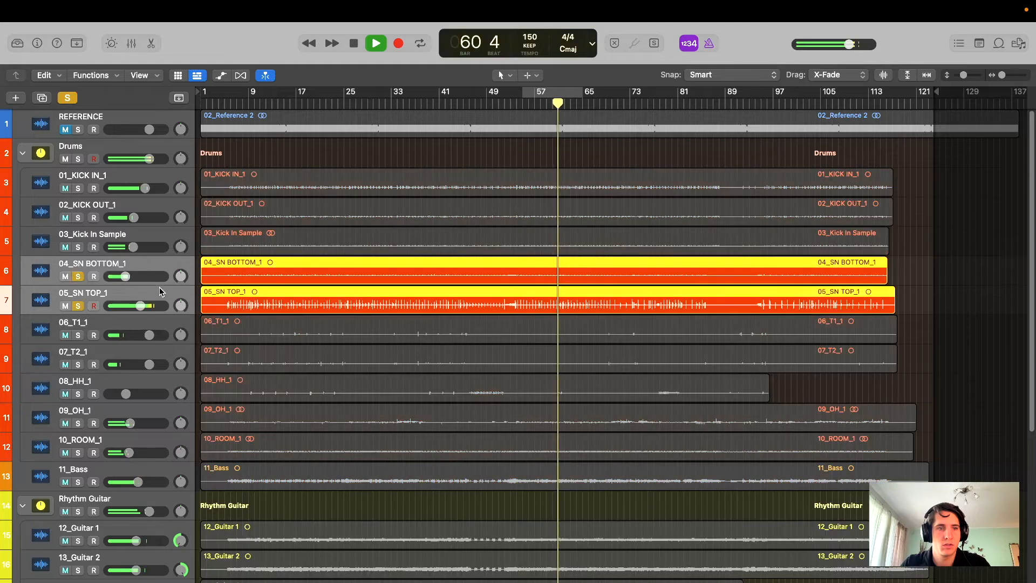
key(s)
- Raise both selected snare tracks together, bringing 04_SN BOTTOM_1 to -11.2 dB and 05_SN TOP_1 to -0.8 dB, checking them in the mixer
mouse_move(140, 306)
drag(144, 305, 146, 306)
click(131, 44)
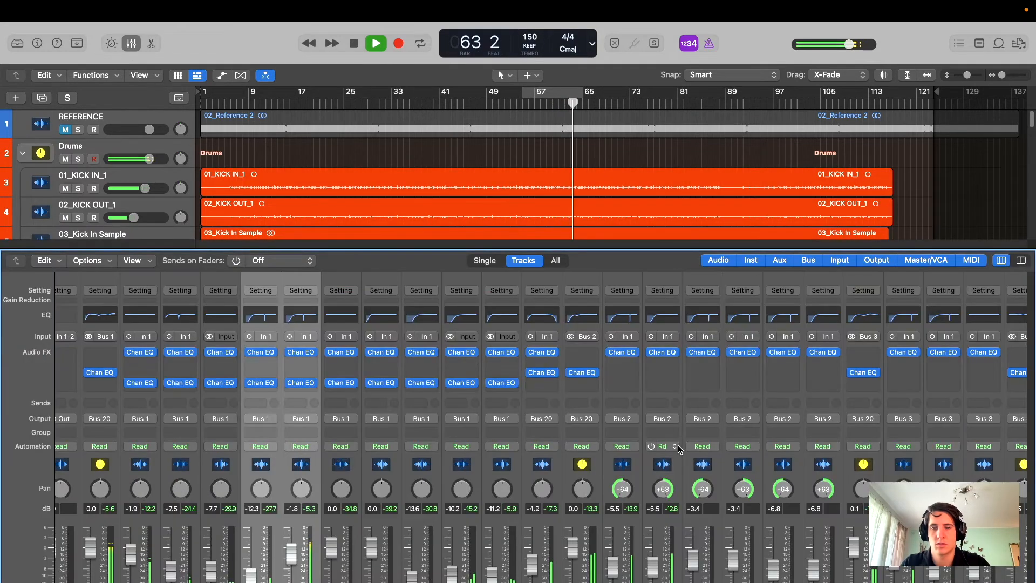
scroll(679, 449, left, 2)
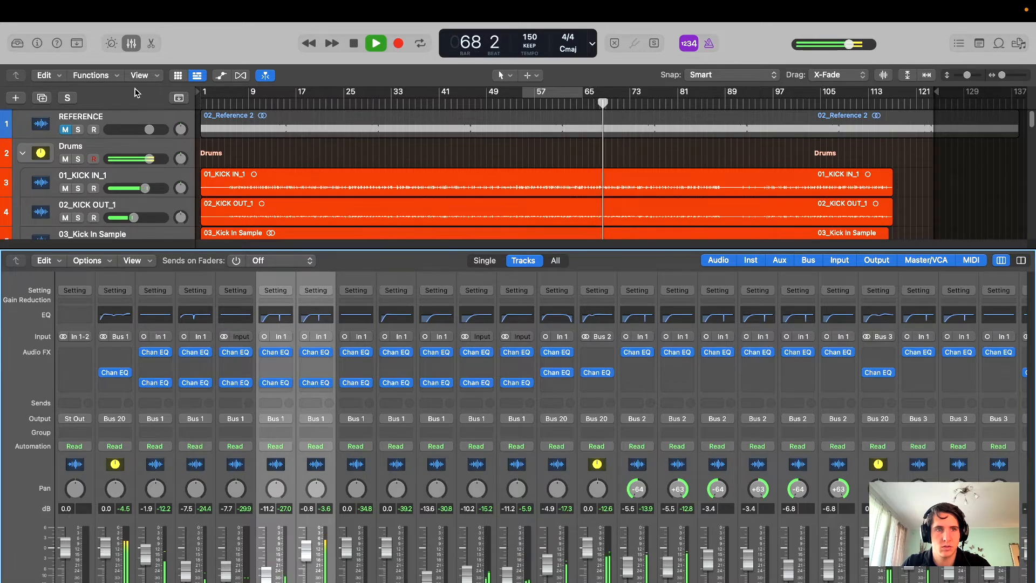
click(131, 43)
- Stop playback and collapse the Drums track stack
click(386, 155)
key(space)
scroll(391, 311, down, 5)
scroll(167, 296, up, 5)
click(24, 154)
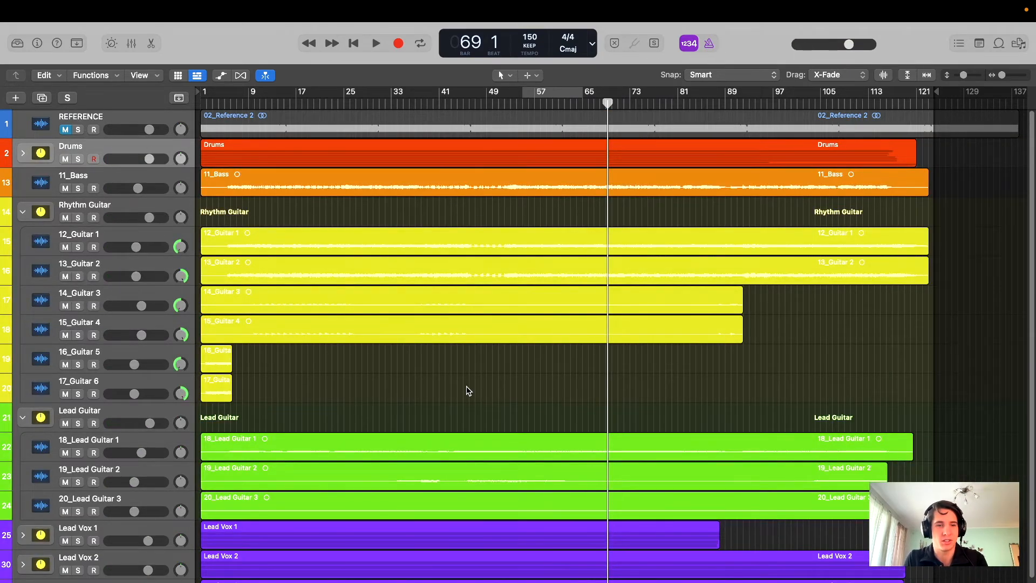
- Move the playhead to about bar 8 and solo the 14_Guitar 3 and 15_Guitar 4 tracks
key(Return)
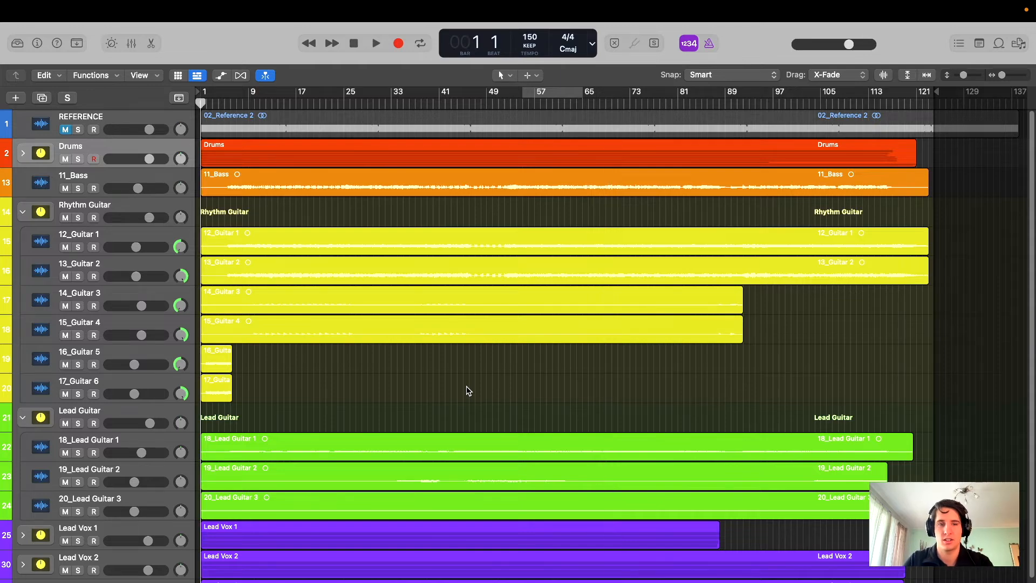
click(247, 106)
key(s)
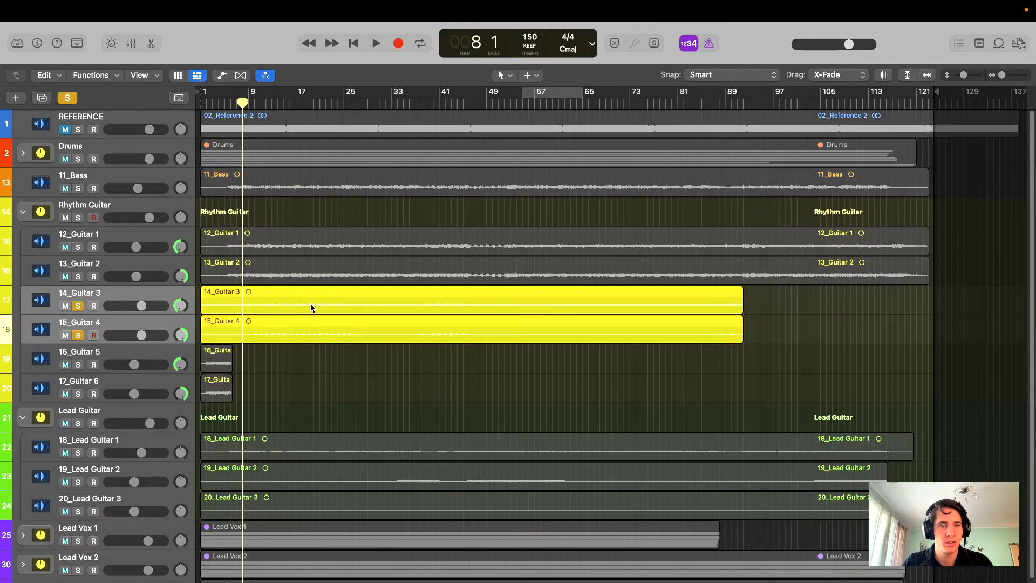
- Play the soloed 14_Guitar 3 and 15_Guitar 4 tracks from bar 12 and compare them against the full mix
click(266, 105)
key(space)
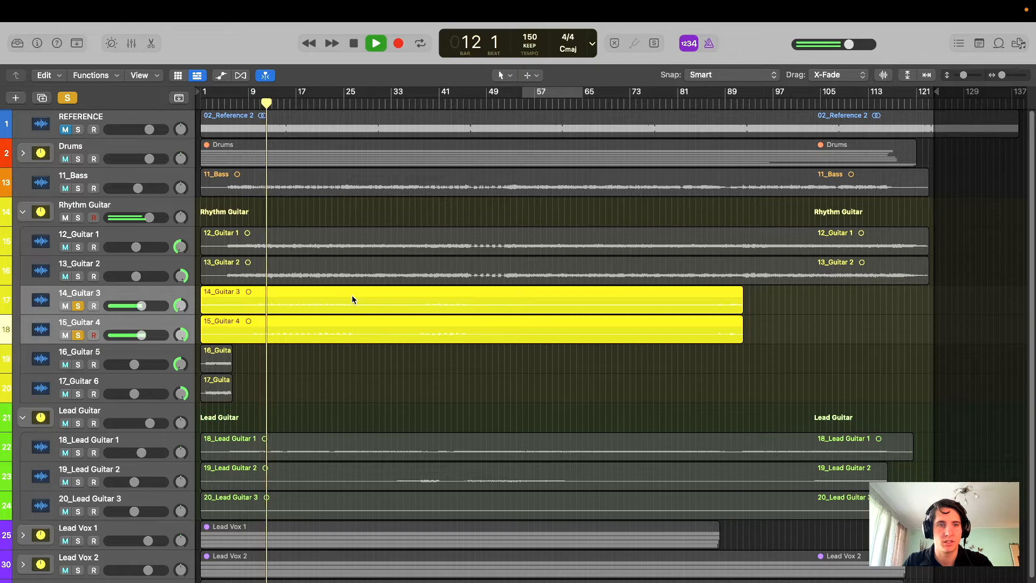
key(s)
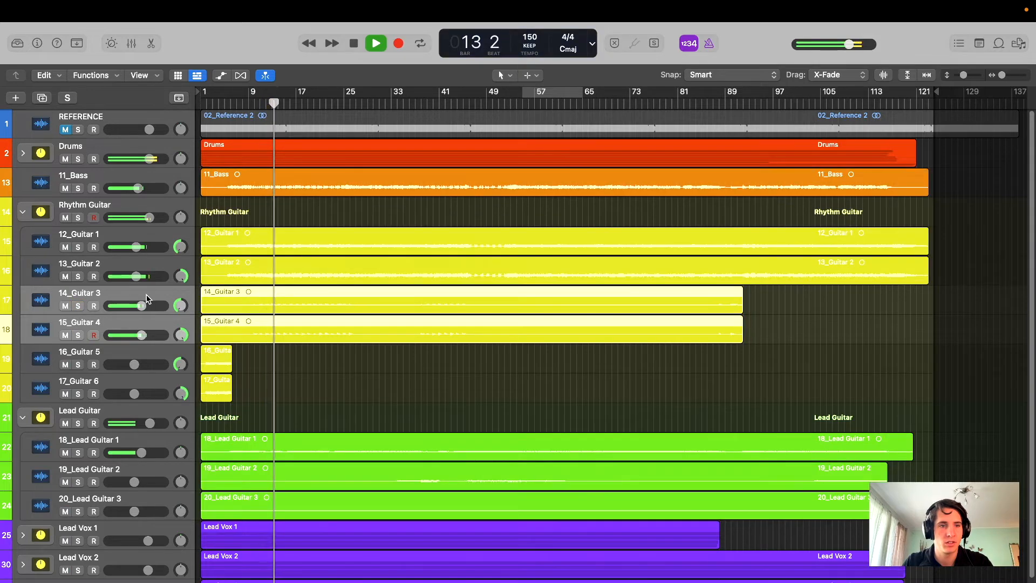
key(s)
key(space)
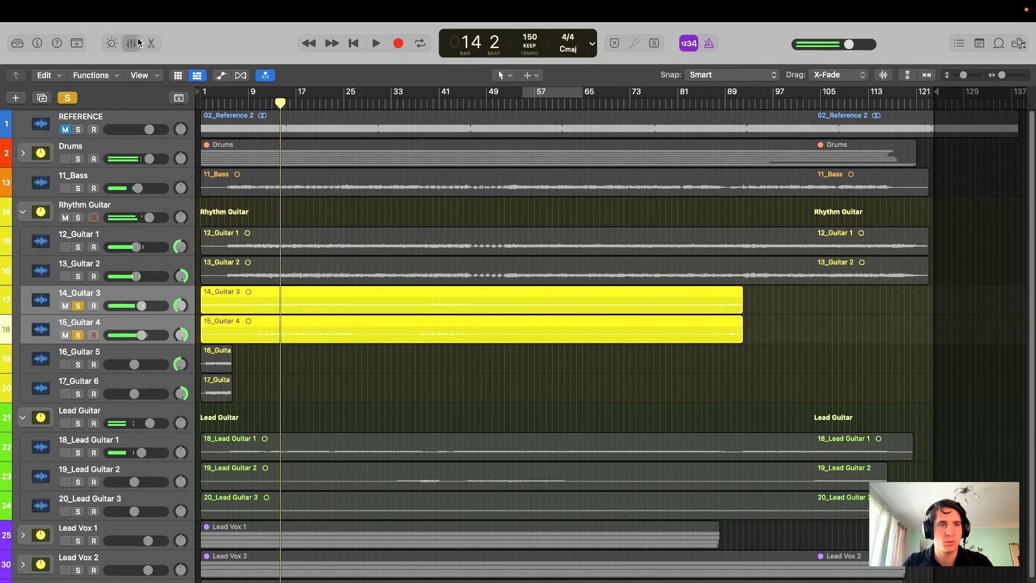
- Show the mixer and add a second Channel EQ to the selected 14_Guitar 3 and 15_Guitar 4 channels
key(x)
scroll(484, 192, down, 4)
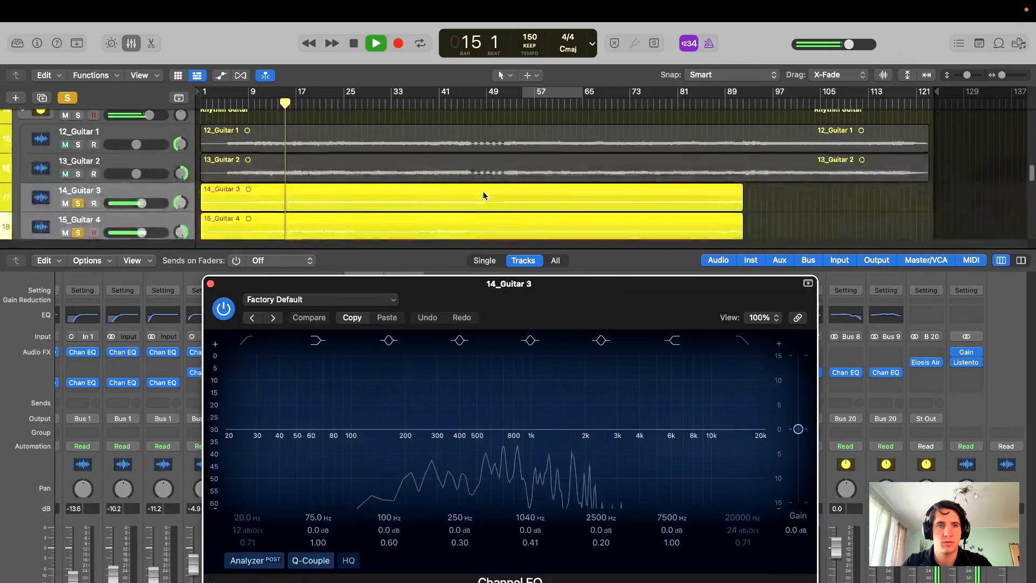
scroll(484, 191, up, 3)
drag(534, 298, 588, 280)
scroll(262, 179, down, 3)
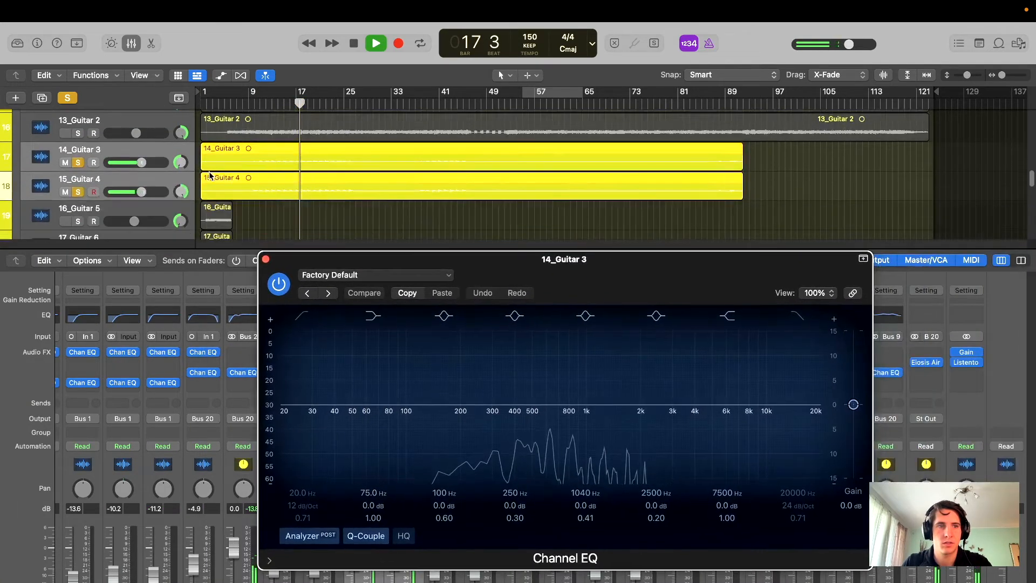
- Unsolo 14_Guitar 3 and 15_Guitar 4 and raise both levels together to +3.8 dB in the full mix
key(s)
click(143, 165)
scroll(152, 173, up, 2)
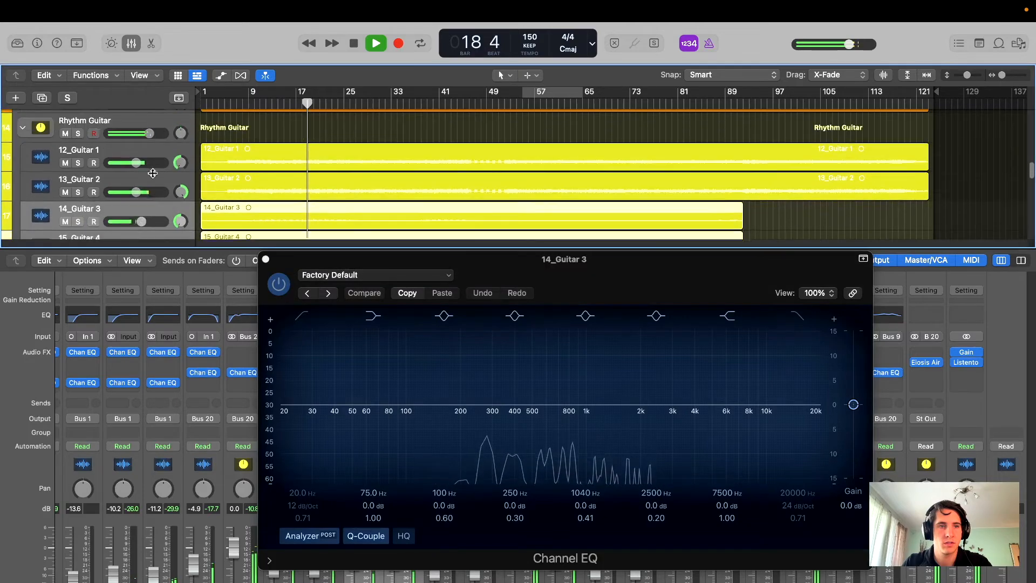
drag(143, 224, 157, 223)
drag(631, 299, 550, 279)
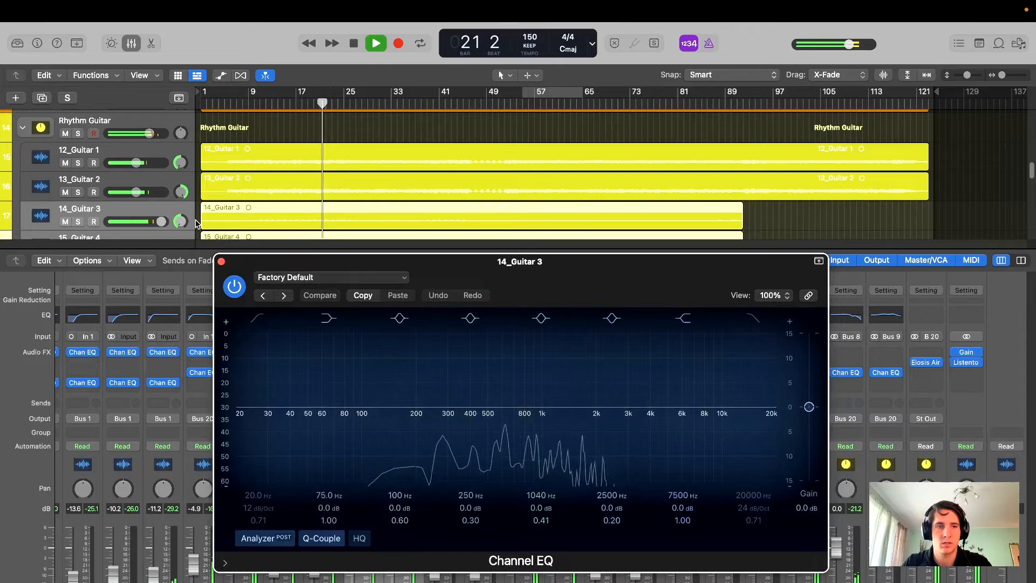
click(160, 221)
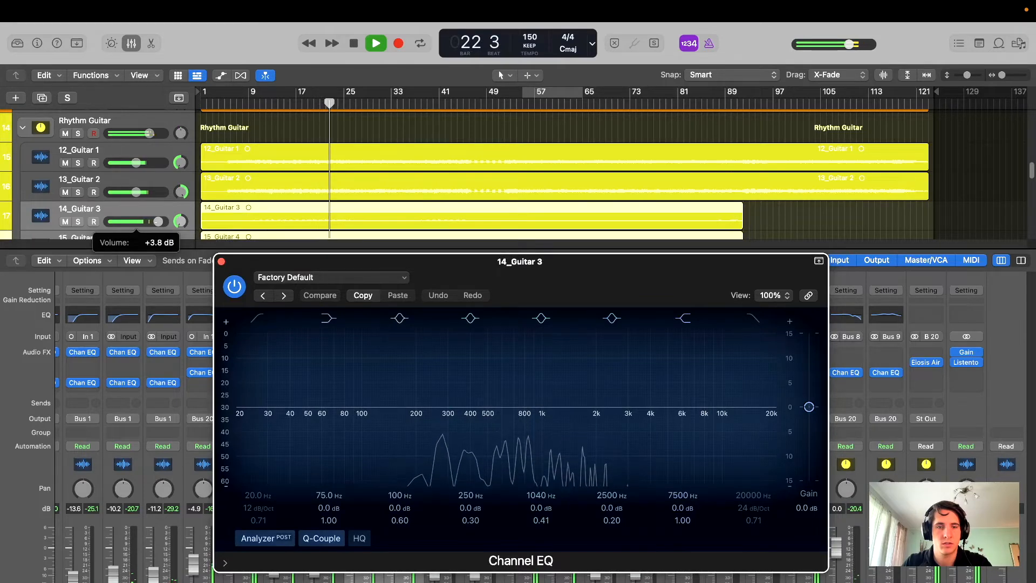
- Try boosting 14_Guitar 3 by 1.8 dB at 250 Hz and 2.3 dB at 2880 Hz, with the EQ output gain at -1.5 dB
drag(631, 278, 640, 241)
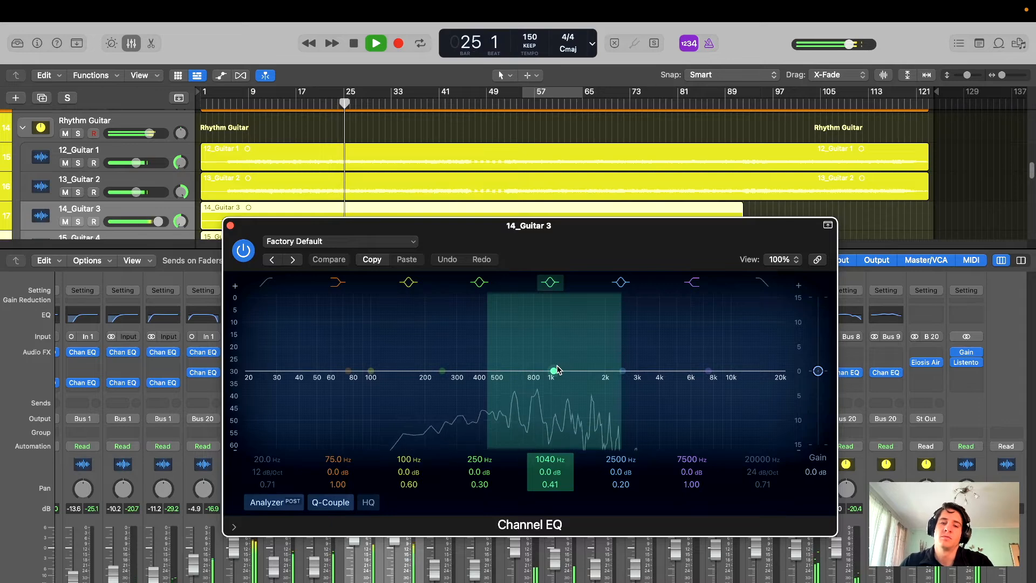
drag(556, 373, 458, 363)
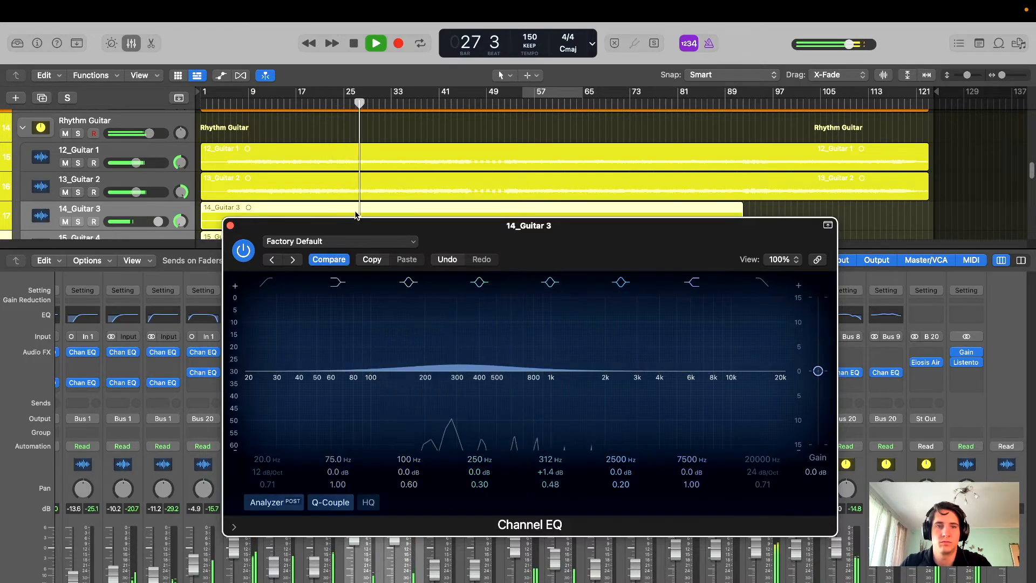
drag(485, 247, 444, 257)
mouse_move(411, 372)
mouse_down()
mouse_move(412, 327)
mouse_move(426, 344)
mouse_move(451, 336)
mouse_move(405, 343)
mouse_move(404, 388)
mouse_up()
drag(536, 385, 591, 369)
drag(776, 380, 776, 385)
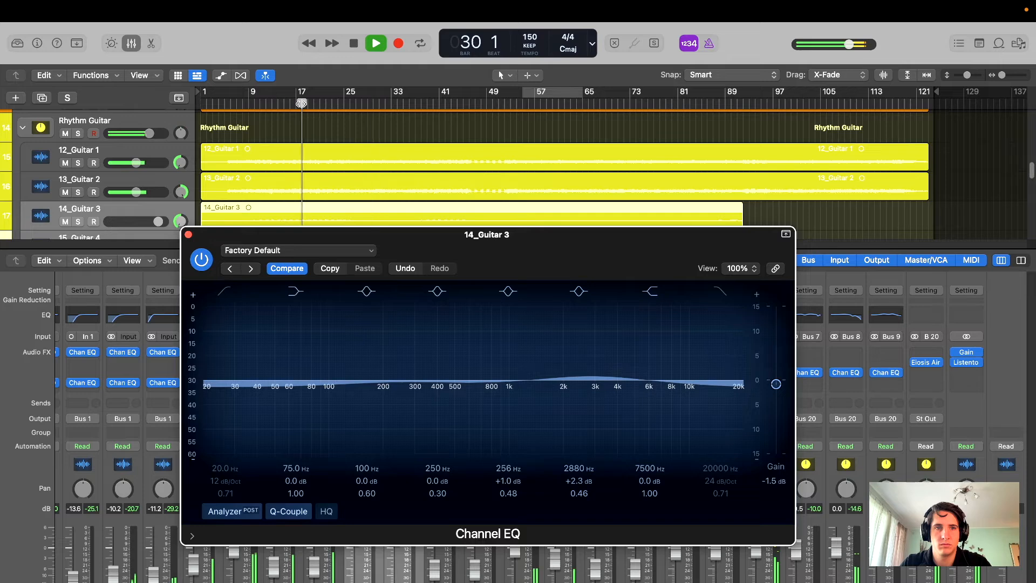
drag(529, 235, 544, 231)
drag(429, 371, 416, 365)
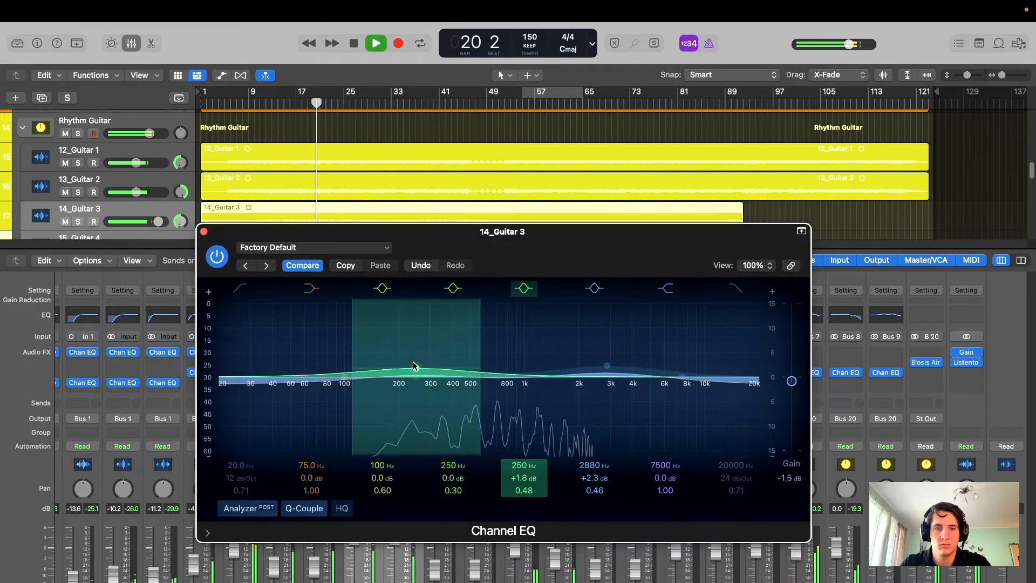
- Turn off the two boosted bands in 14_Guitar 3's Channel EQ and reset its output gain to 0 dB
double_click(416, 365)
double_click(607, 365)
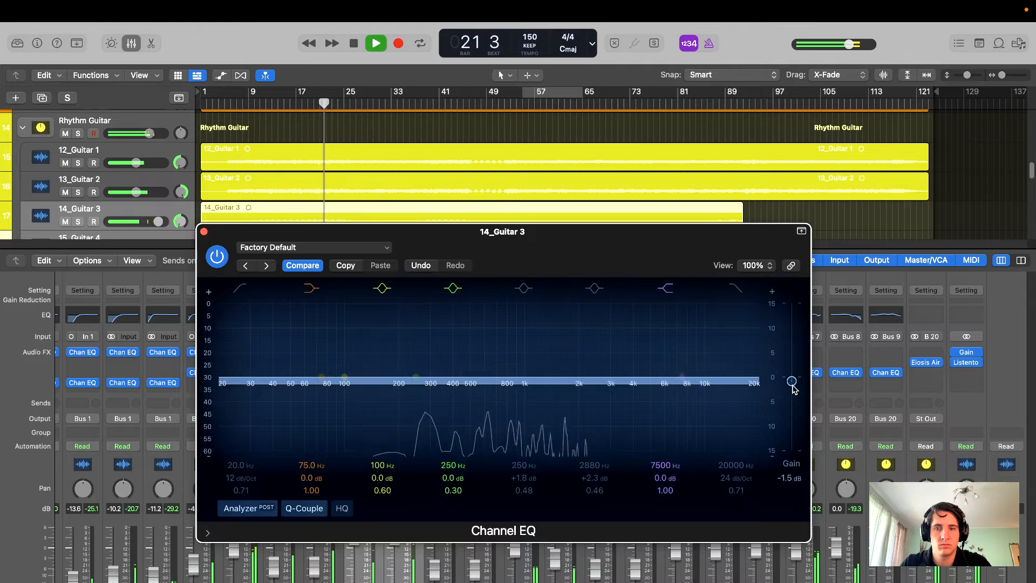
alt+click(790, 479)
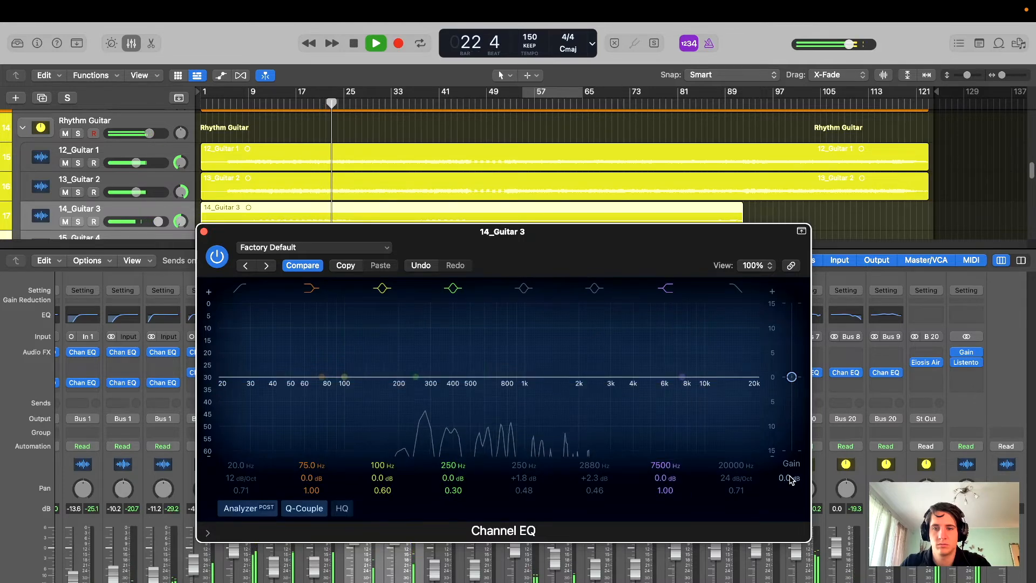
- Cut 14_Guitar 3 by 2 dB at 590 Hz with a Q of 0.71, check it from bar 15, and close the EQ
mouse_move(468, 397)
mouse_down()
mouse_move(430, 386)
mouse_move(471, 394)
mouse_move(482, 385)
mouse_move(486, 318)
mouse_move(484, 388)
mouse_up()
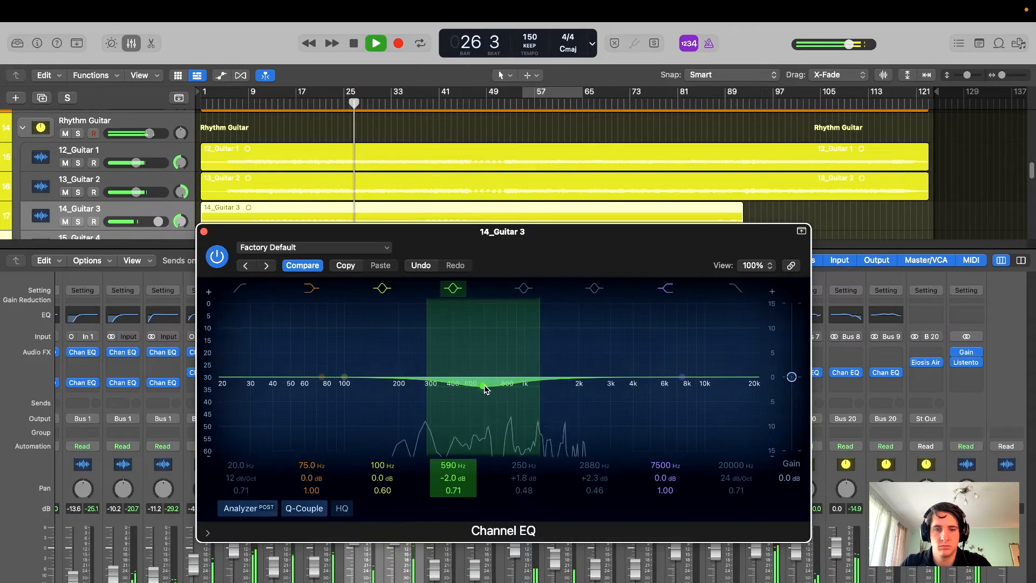
drag(512, 237, 512, 278)
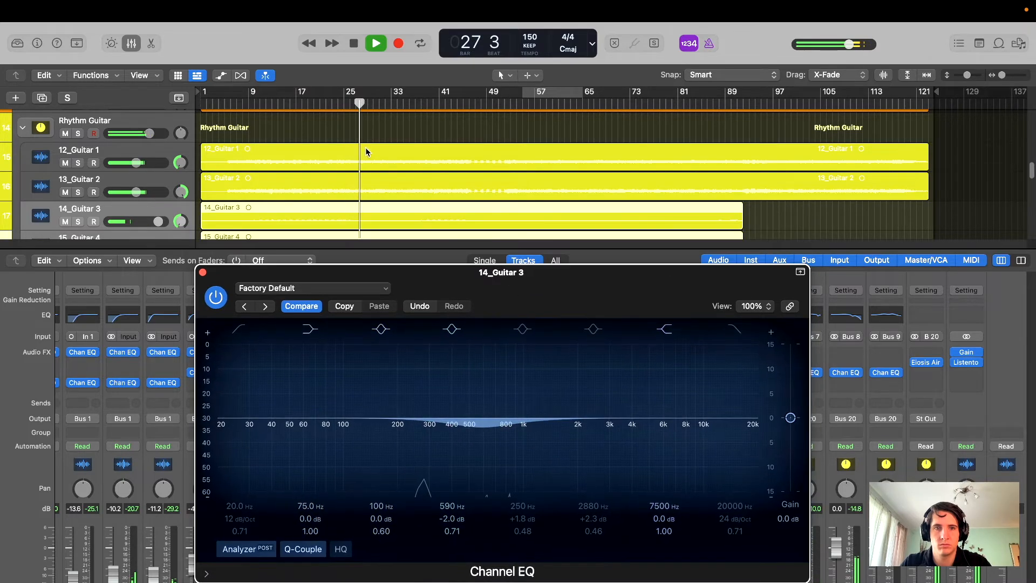
click(287, 100)
drag(214, 280, 271, 274)
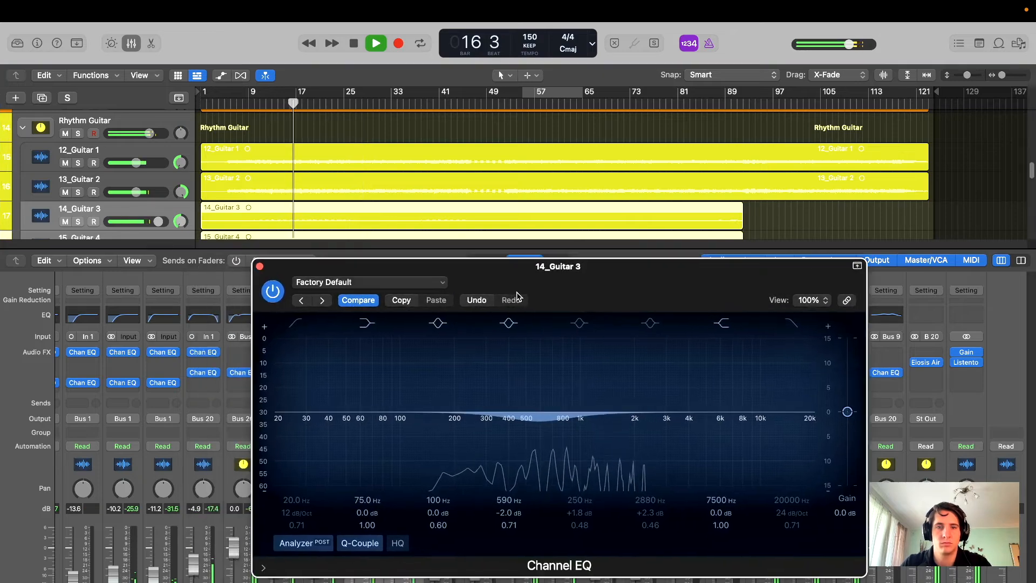
click(260, 266)
- Cut 15_Guitar 4 by about 2 dB around 492 Hz in its new Channel EQ and close the EQ
scroll(117, 174, down, 3)
click(124, 182)
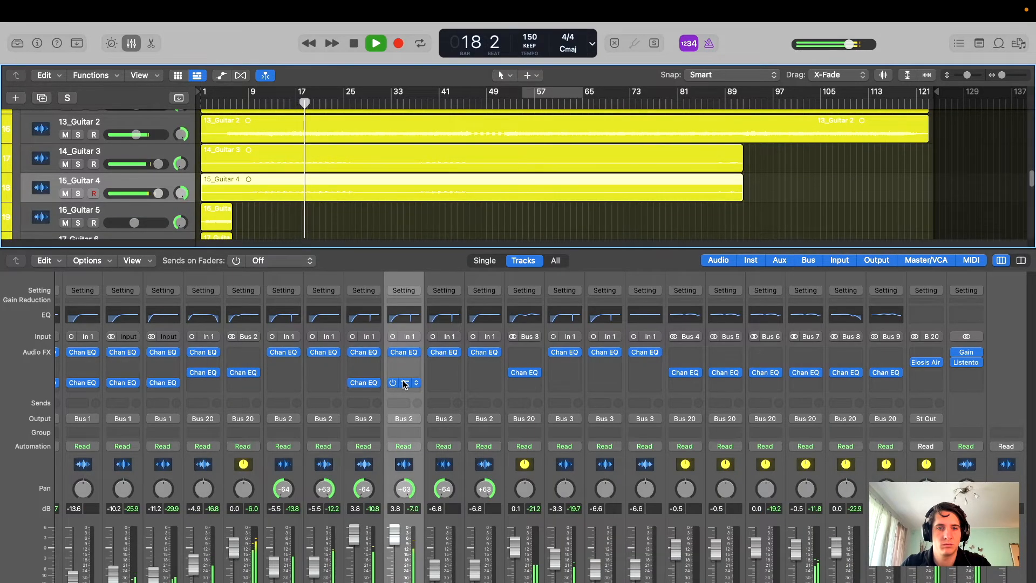
click(403, 383)
drag(640, 204, 493, 243)
drag(394, 359, 448, 369)
scroll(448, 369, down, 2)
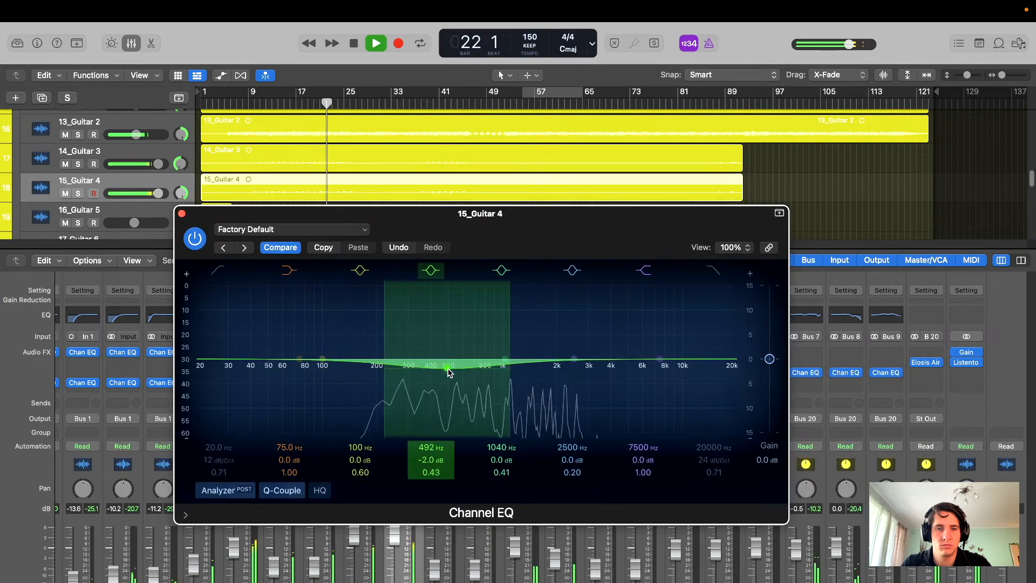
scroll(448, 371, up, 2)
drag(540, 241, 585, 240)
click(226, 212)
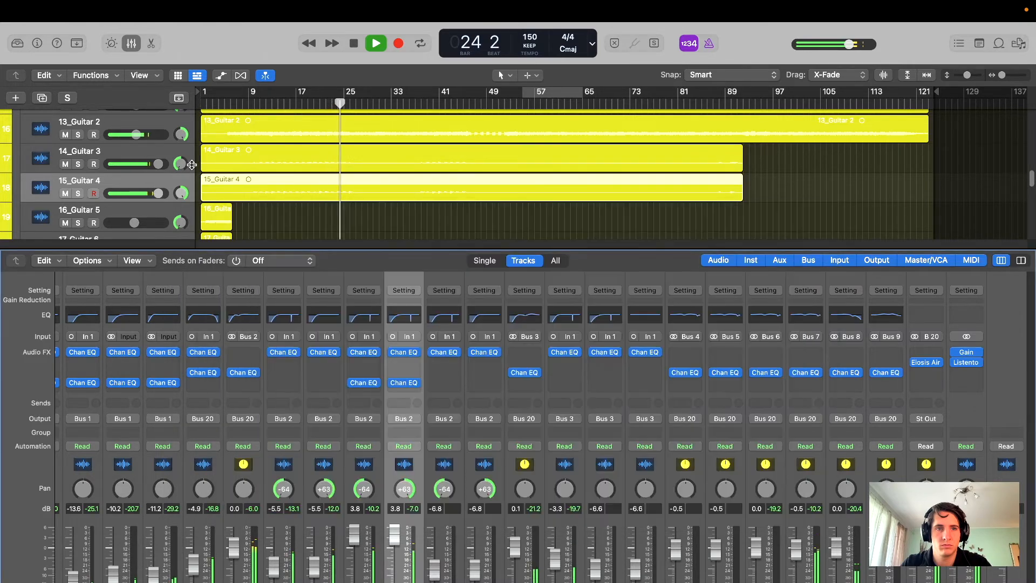
- Hide the mixer and lower 14_Guitar 3 and 15_Guitar 4 together to about -4.0 dB while replaying from bar 12
click(135, 46)
drag(158, 210, 140, 210)
key(space)
click(266, 103)
key(space)
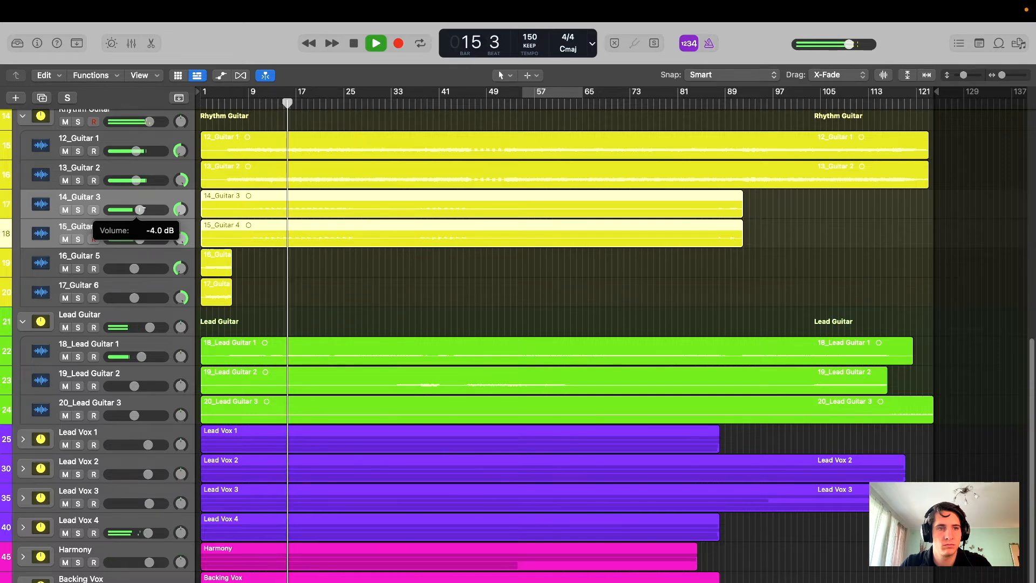
click(460, 294)
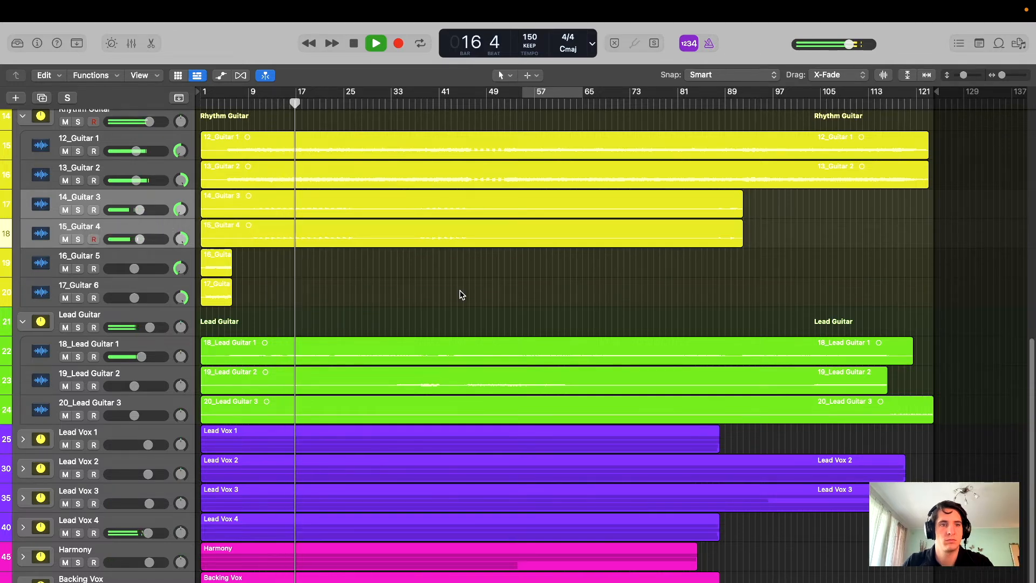
drag(140, 210, 140, 210)
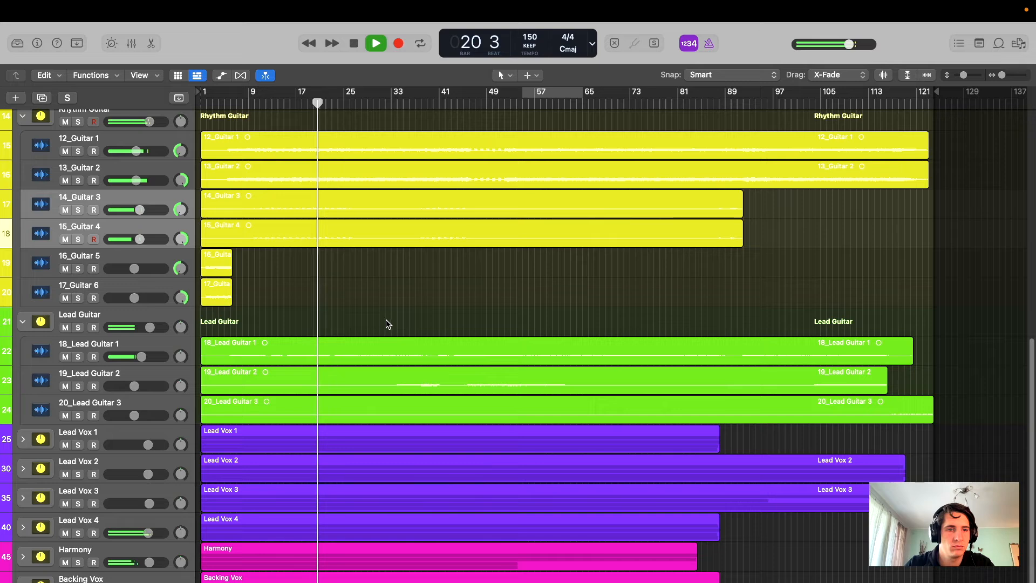
- Audition the Lead Guitar stack in solo and raise its level slightly in the full mix
click(144, 349)
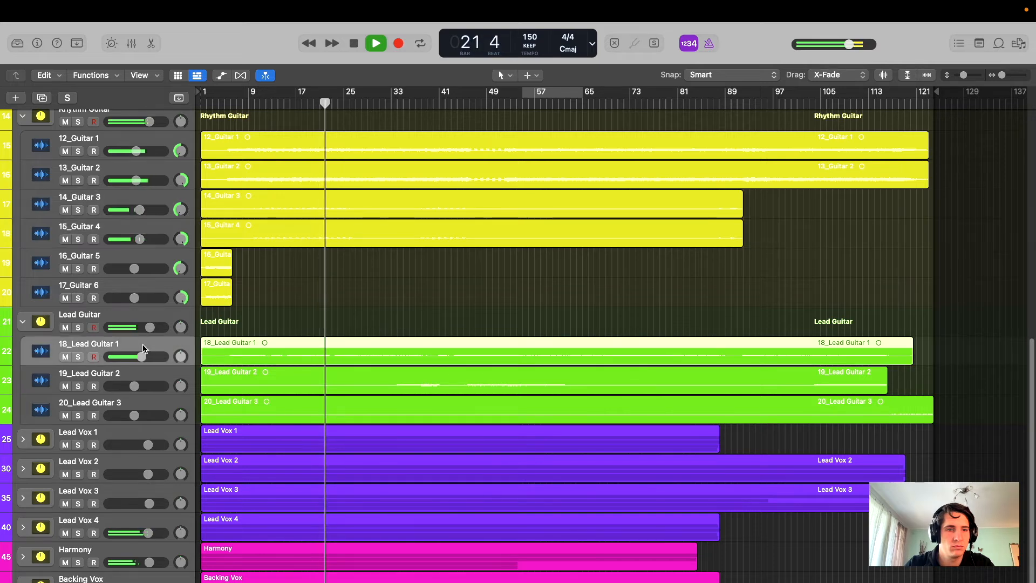
click(139, 318)
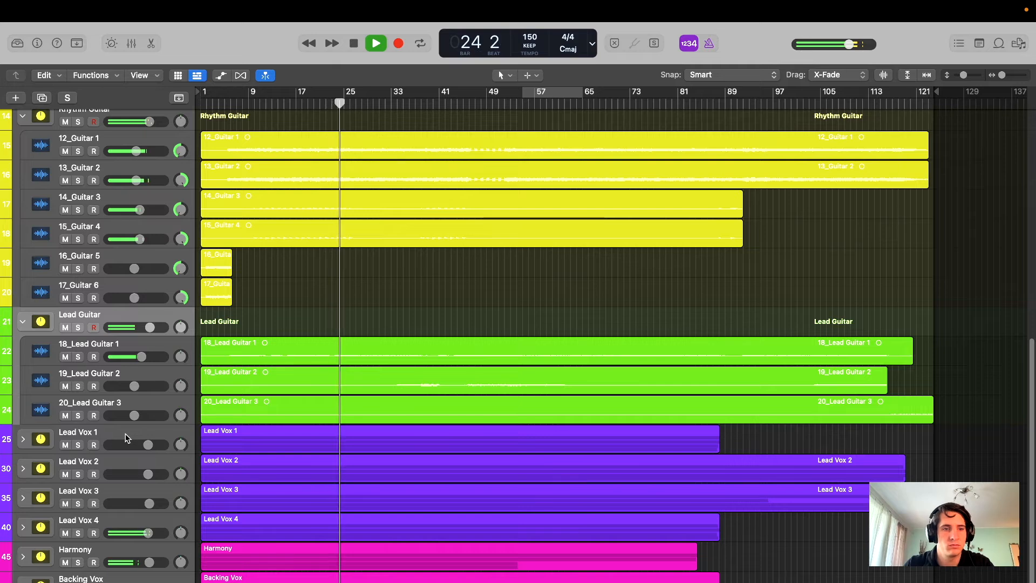
key(s)
key(s)
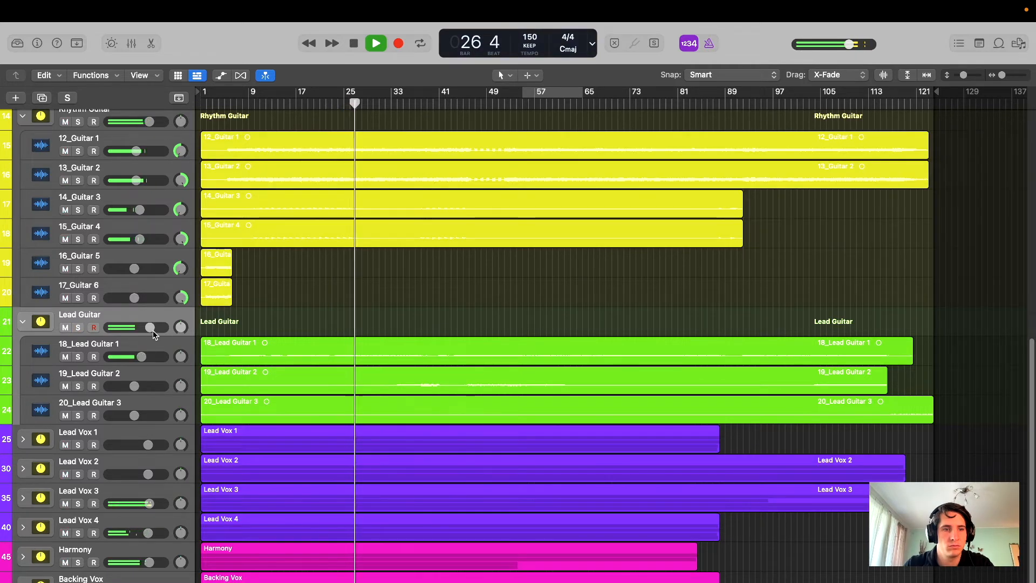
drag(151, 327, 151, 327)
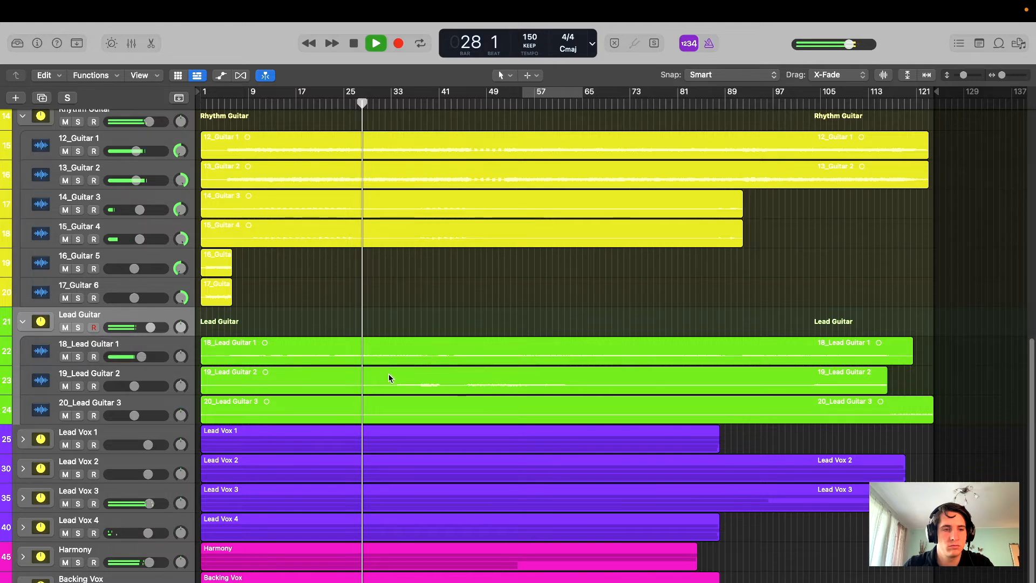
- Collapse the Lead Guitar and Rhythm Guitar track stacks and stop playback
click(23, 322)
scroll(24, 351, up, 5)
click(23, 395)
scroll(27, 378, up, 5)
click(23, 153)
key(space)
- Switch to the Google Slides lesson, review the How To EQ A Mix list, and return to the Logic Pro project
key(ctrl+Right)
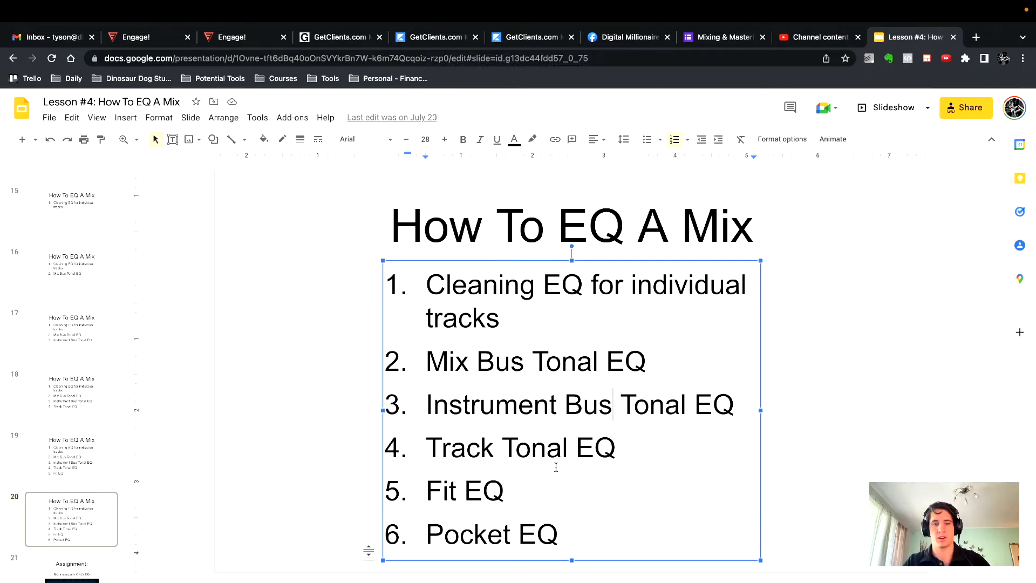
click(261, 284)
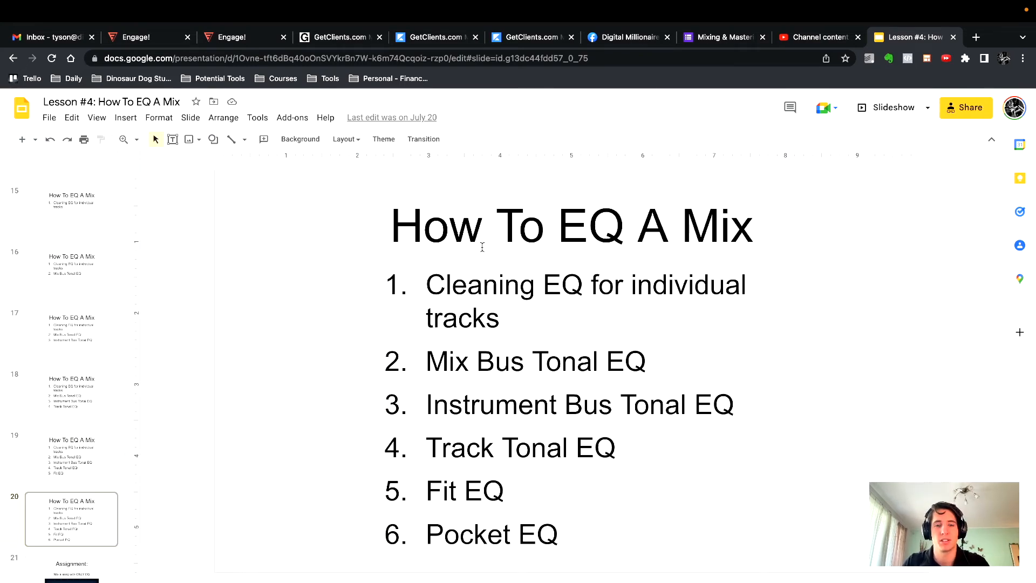
key(ctrl+Left)
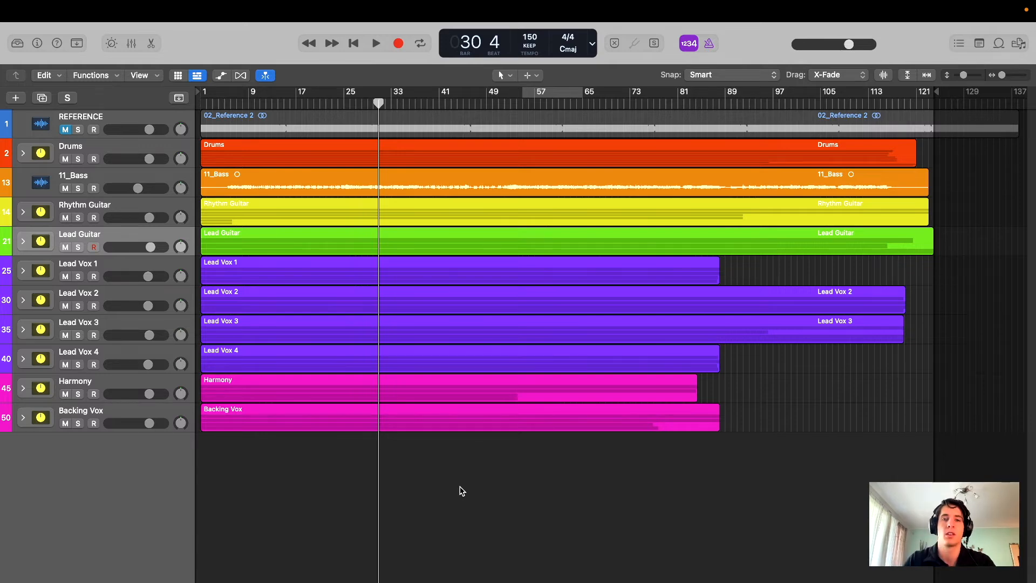
- Turn on the cycle, move its range to bars 54 through 64, and start looped playback
click(570, 90)
drag(563, 106, 540, 98)
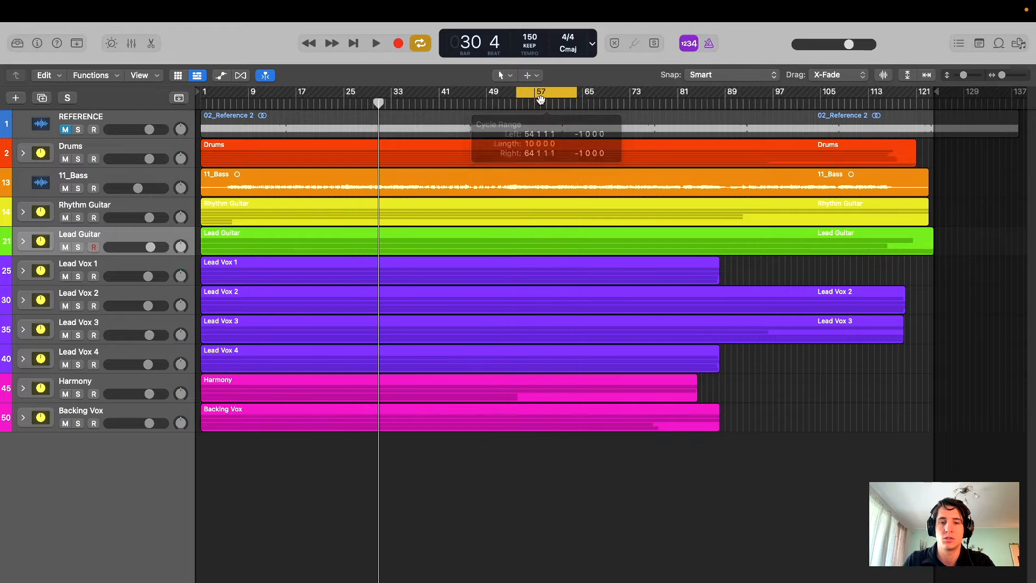
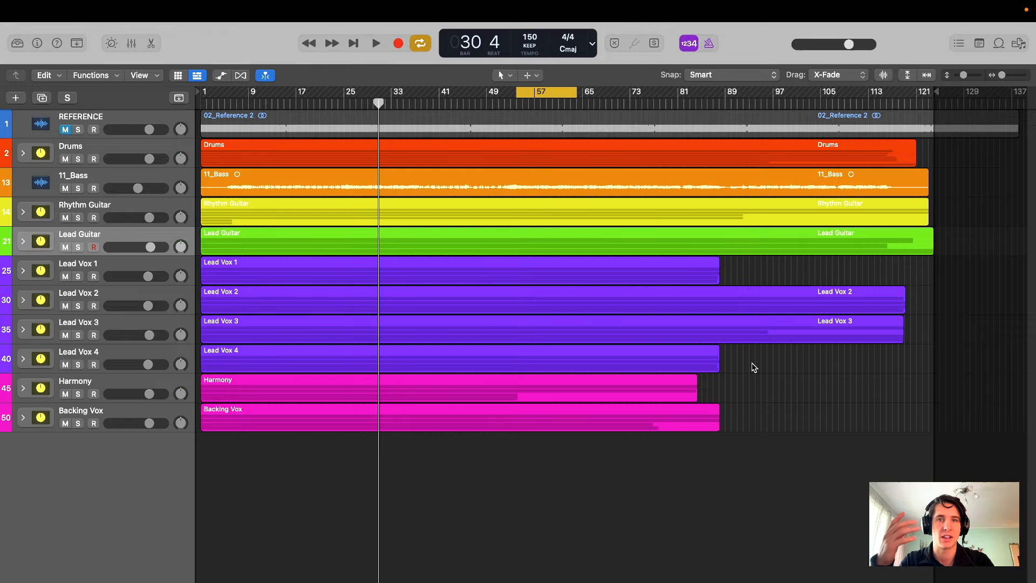
key(space)
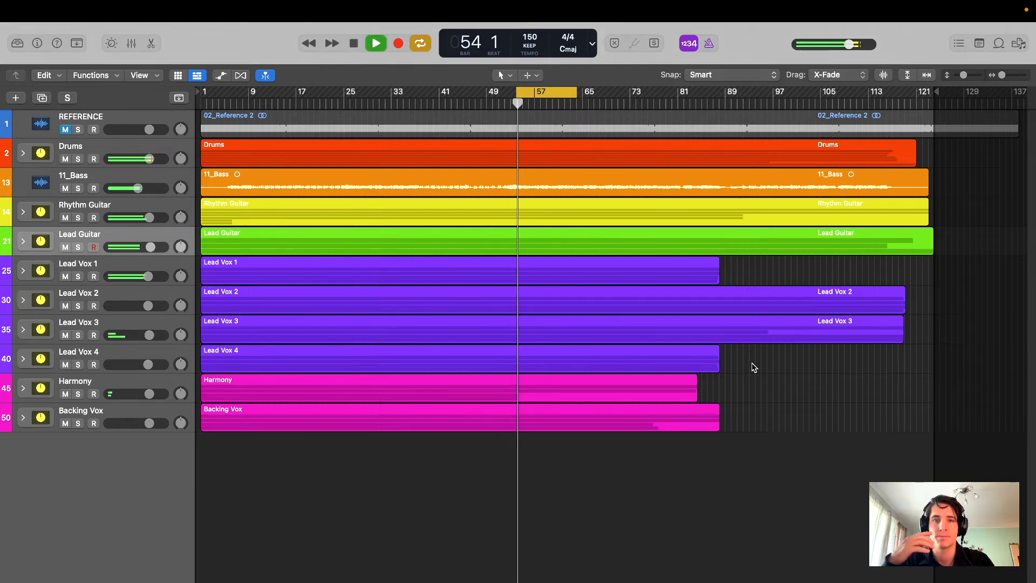
- Route the outputs of the Lead Vox 1 through Lead Vox 4 stacks together to Bus 15
click(105, 264)
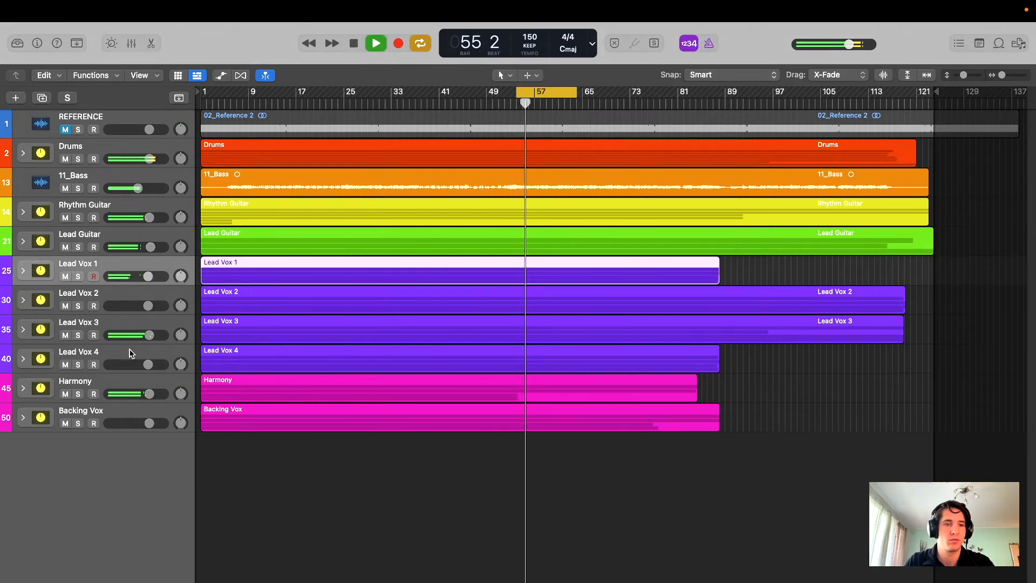
shift+click(129, 352)
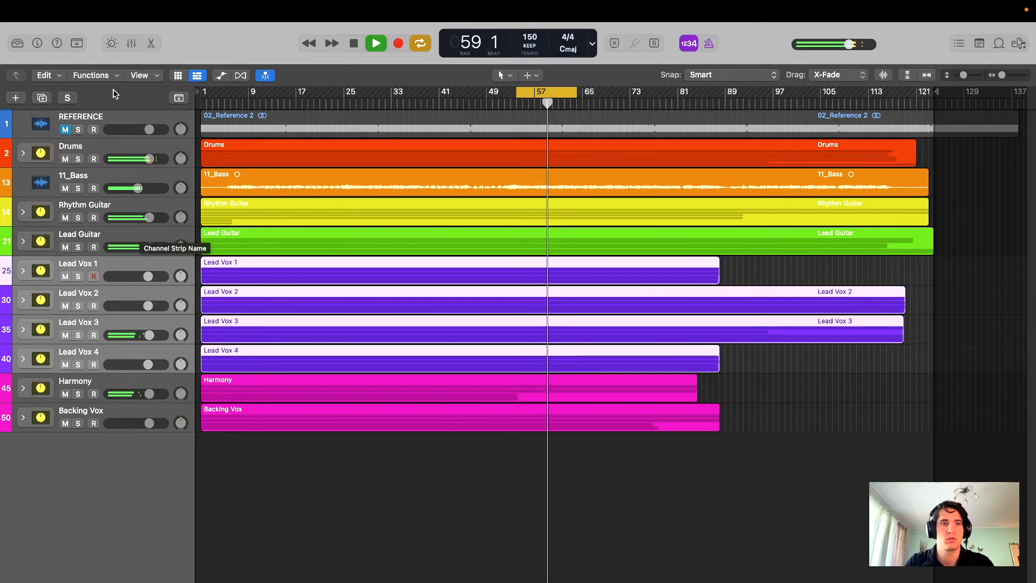
click(131, 43)
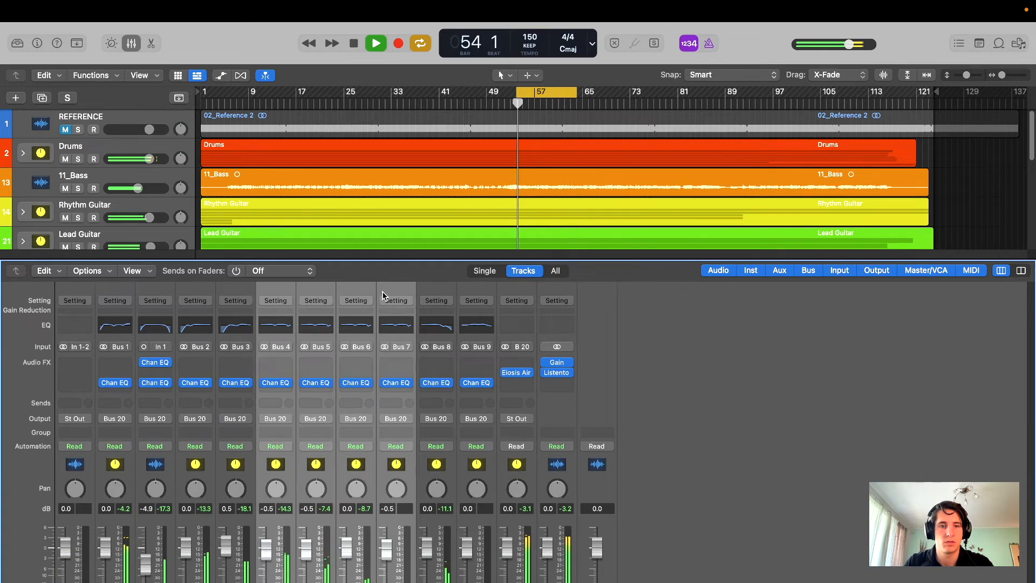
click(284, 422)
mouse_move(340, 471)
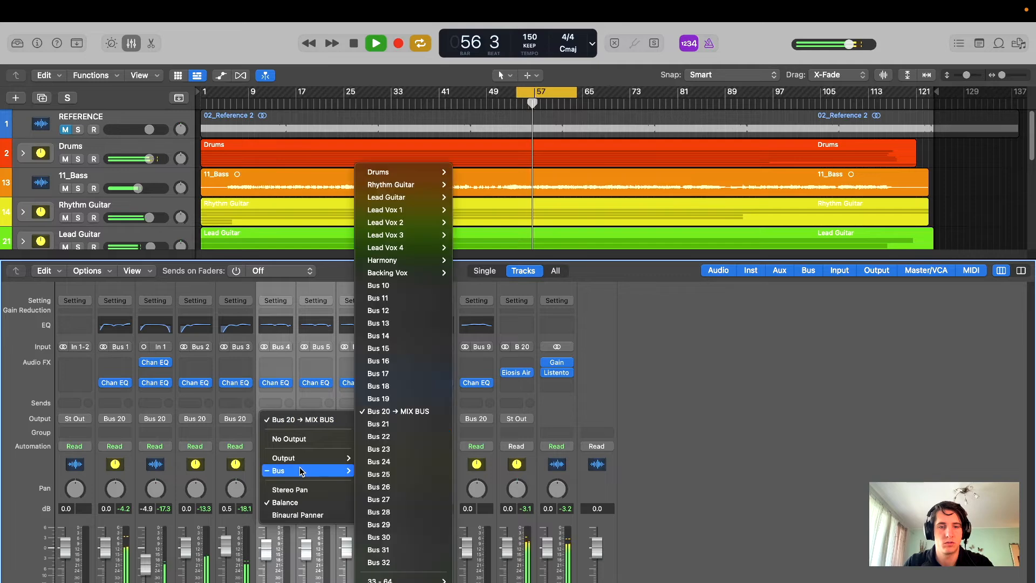
click(412, 348)
- Name the new Bus 15 aux channel Lead Vocal and route its output to Bus 20 (MIX BUS)
click(559, 294)
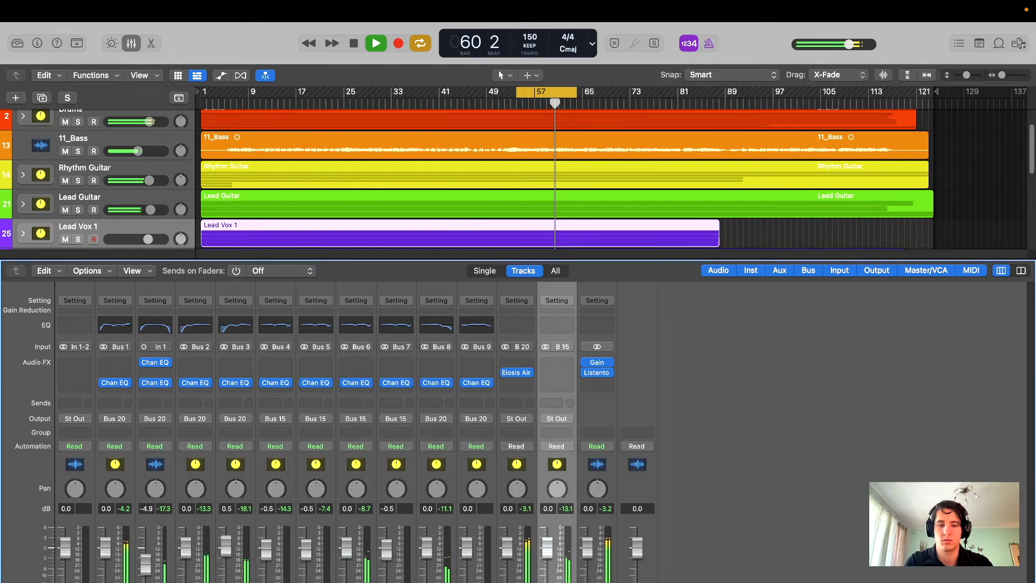
click(565, 417)
mouse_move(562, 470)
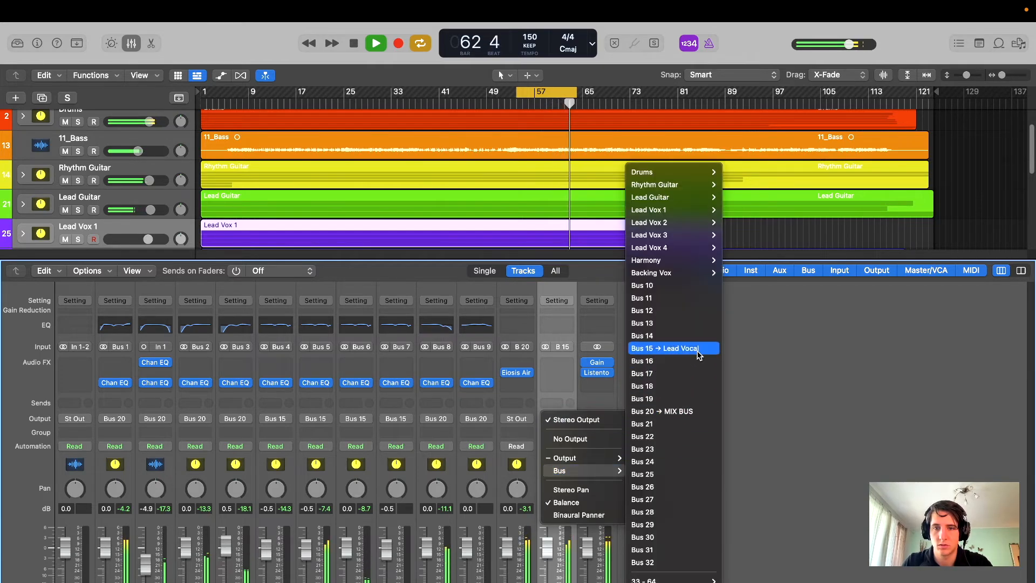
click(688, 412)
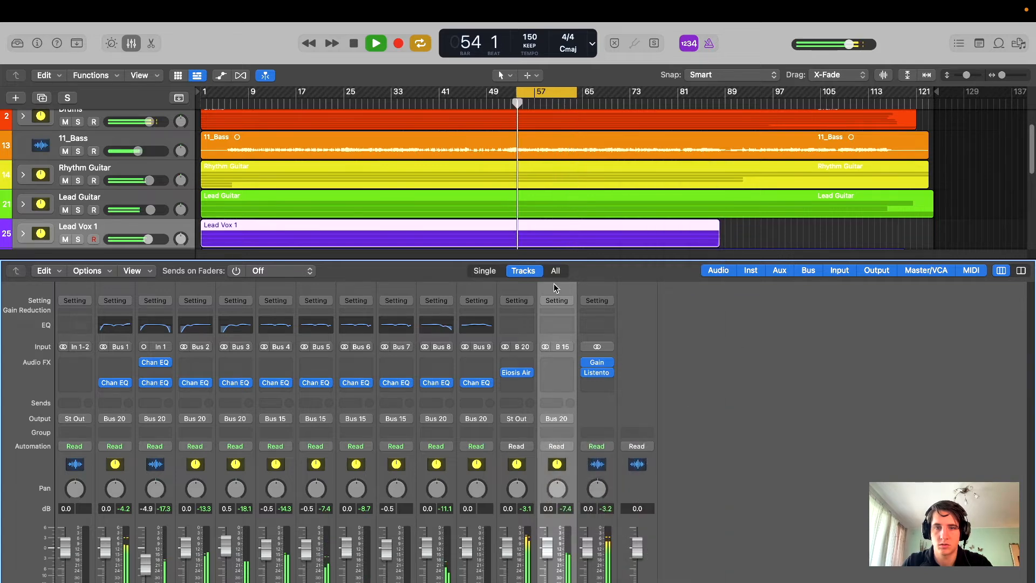
- Create an arrangement track for the Lead Vocal aux and place it directly above Lead Vox 1
key(ctrl+t)
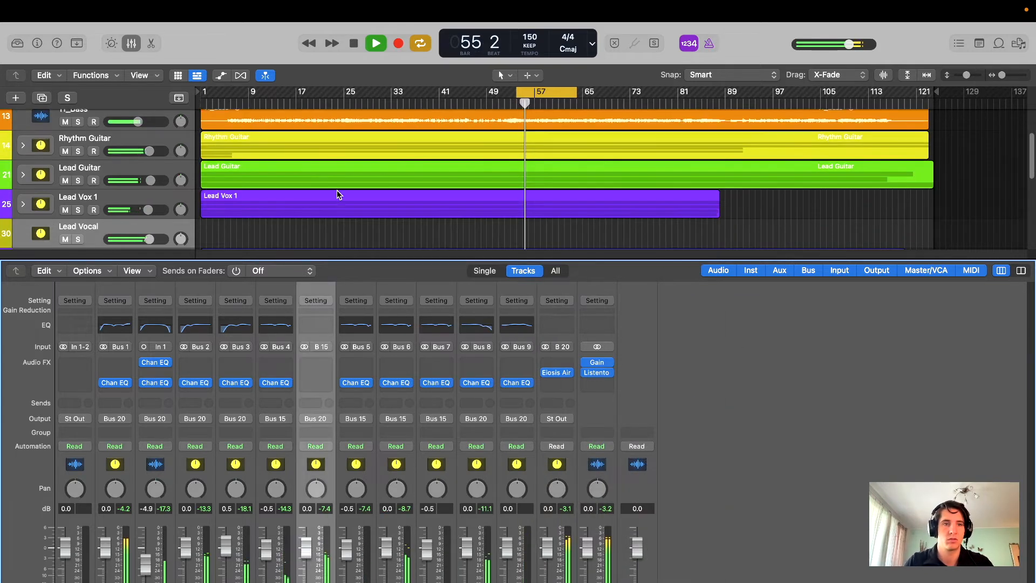
drag(102, 223, 142, 163)
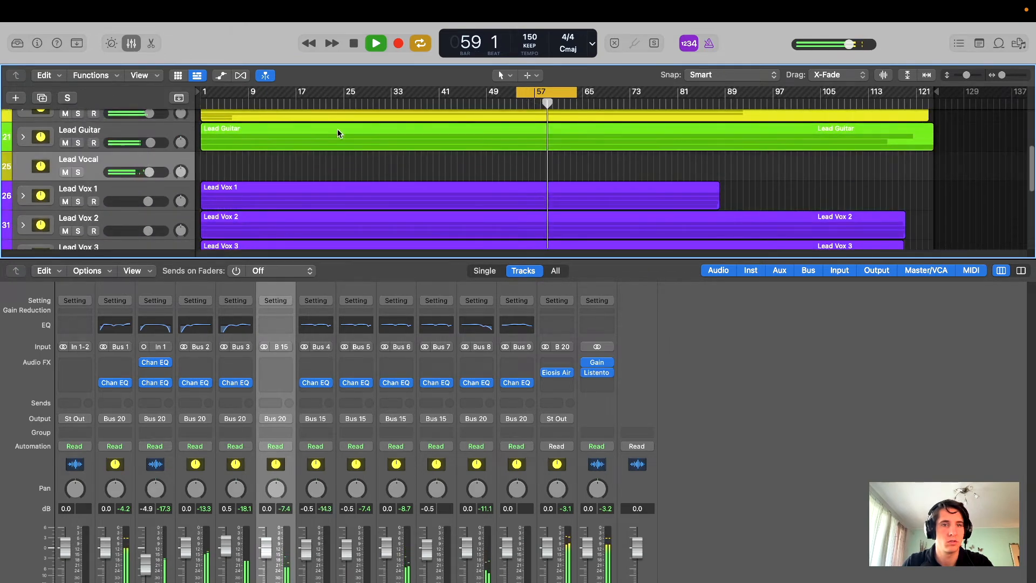
- Add a stereo Channel EQ to the Lead Vocal aux and boost 2940 Hz by 1.0 dB
click(276, 384)
mouse_move(323, 422)
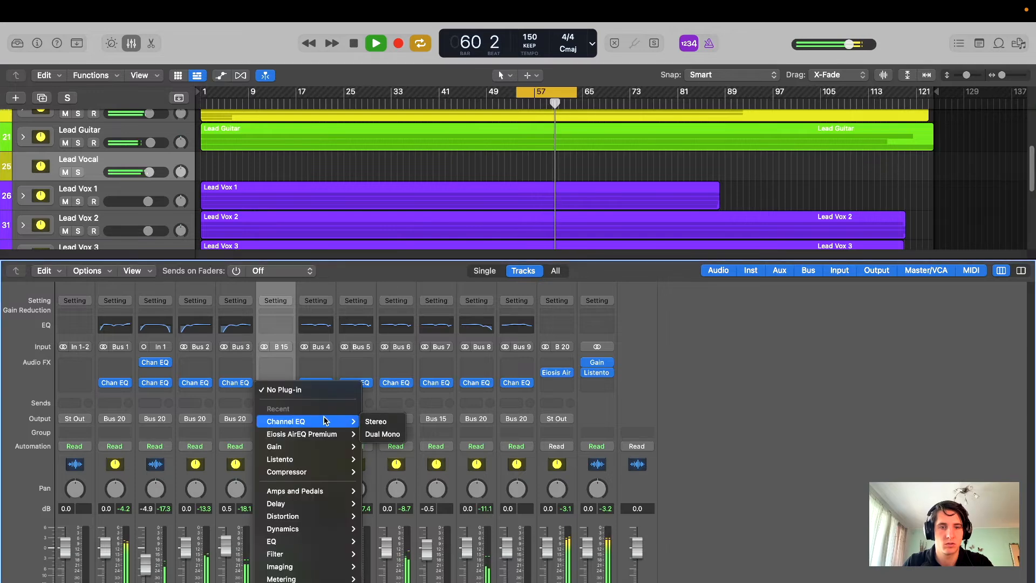
click(379, 422)
drag(619, 194, 541, 270)
drag(555, 388, 630, 397)
drag(234, 260, 225, 231)
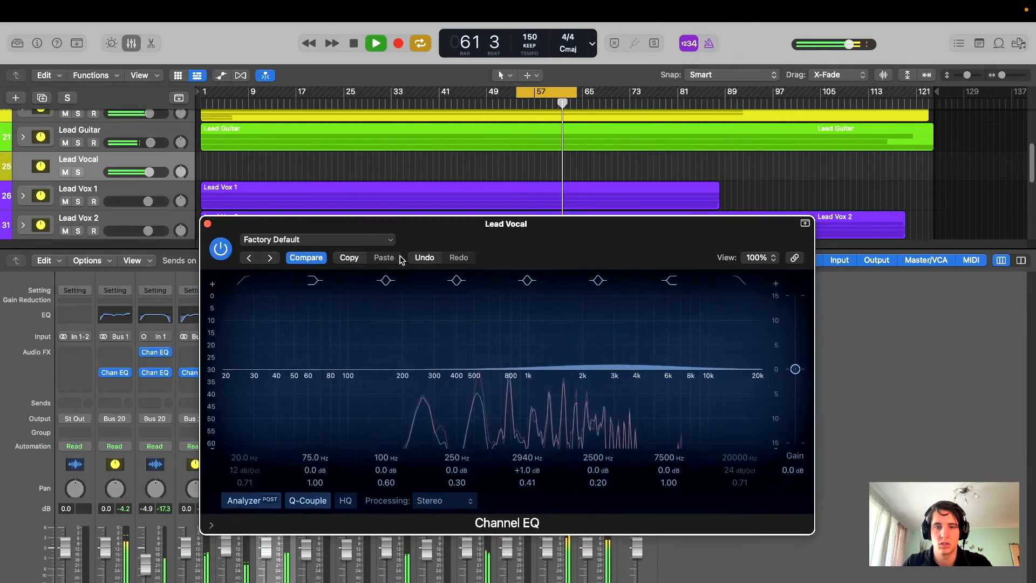
click(207, 224)
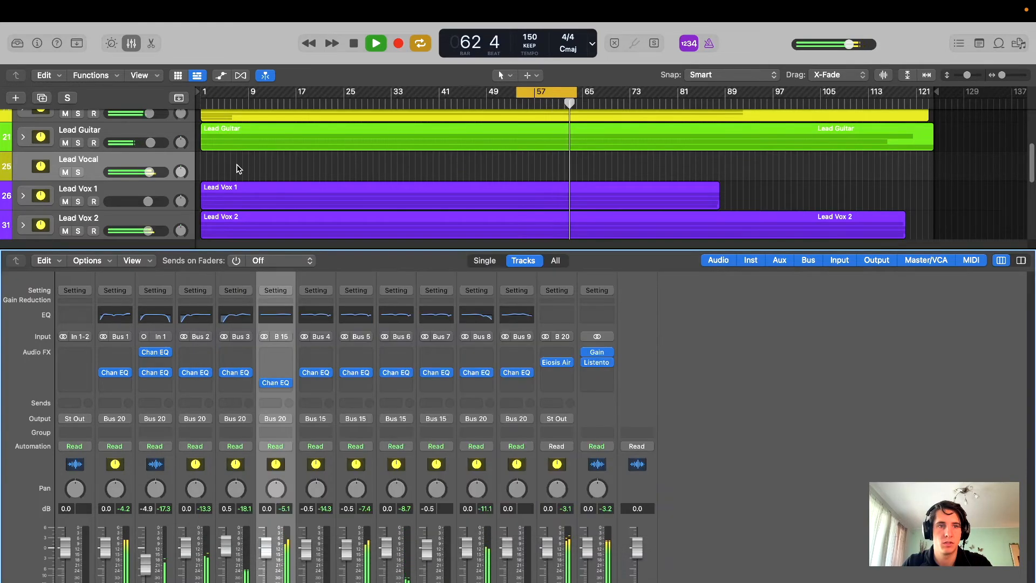
- Hide the mixer, raise the Rhythm Guitar level to 1.0 dB and lower 11_Bass to -6.0 dB
click(131, 45)
drag(150, 218, 152, 217)
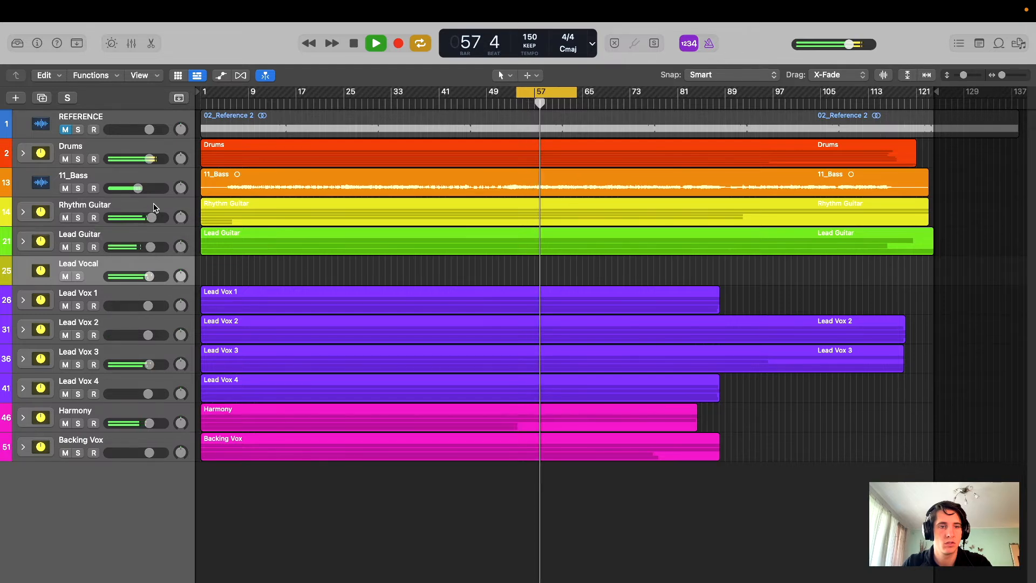
drag(139, 188, 138, 188)
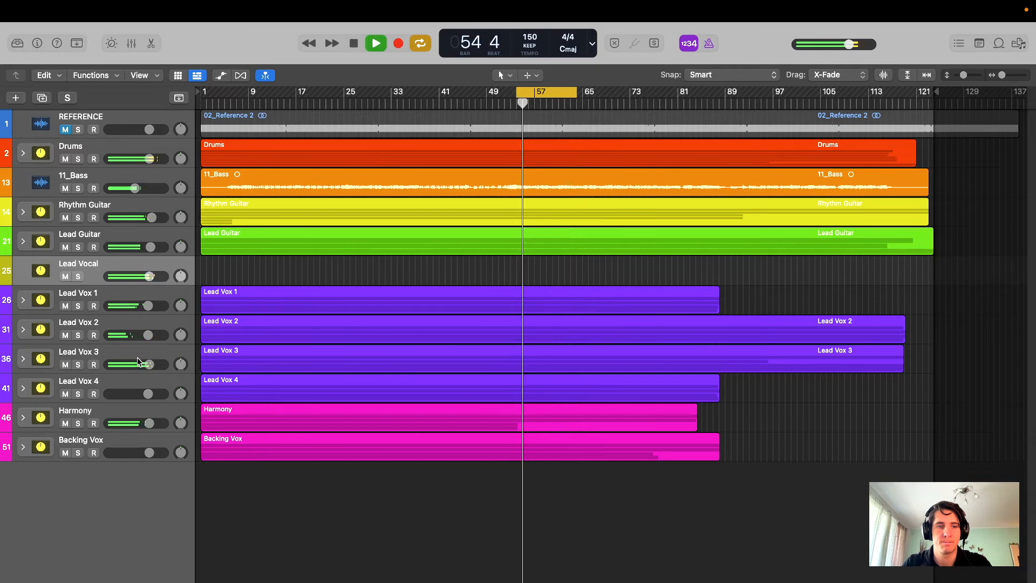
- Audition Lead Vox 1 through 4 in solo and compare the mix with the Rhythm Guitar stack muted and unmuted
click(112, 295)
shift+click(133, 385)
key(s)
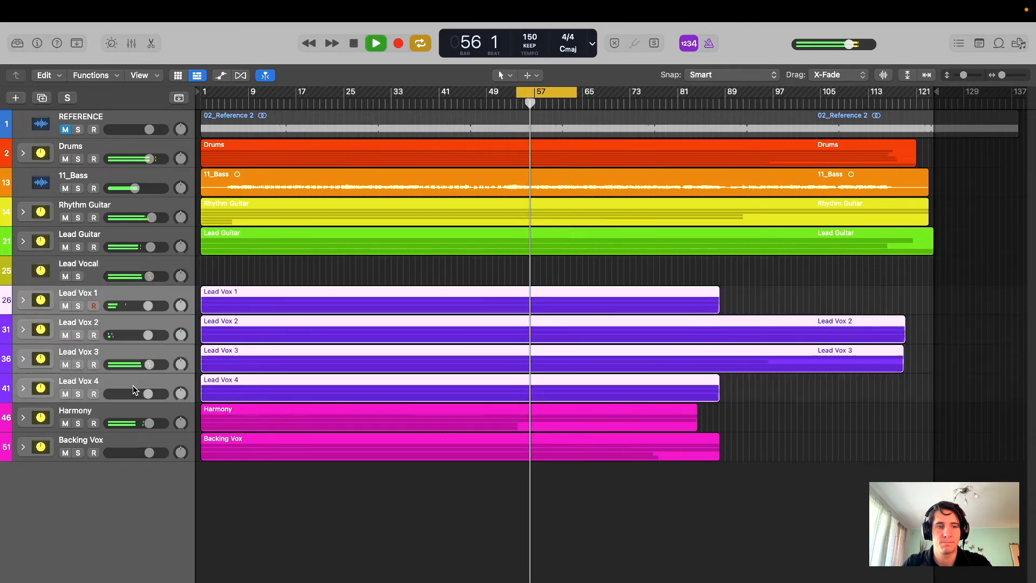
key(s)
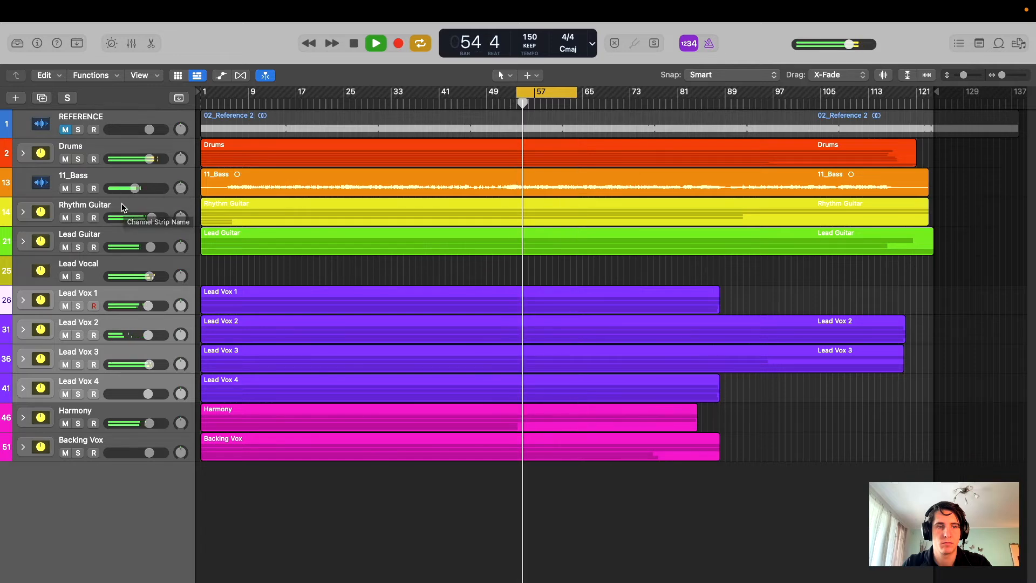
click(65, 218)
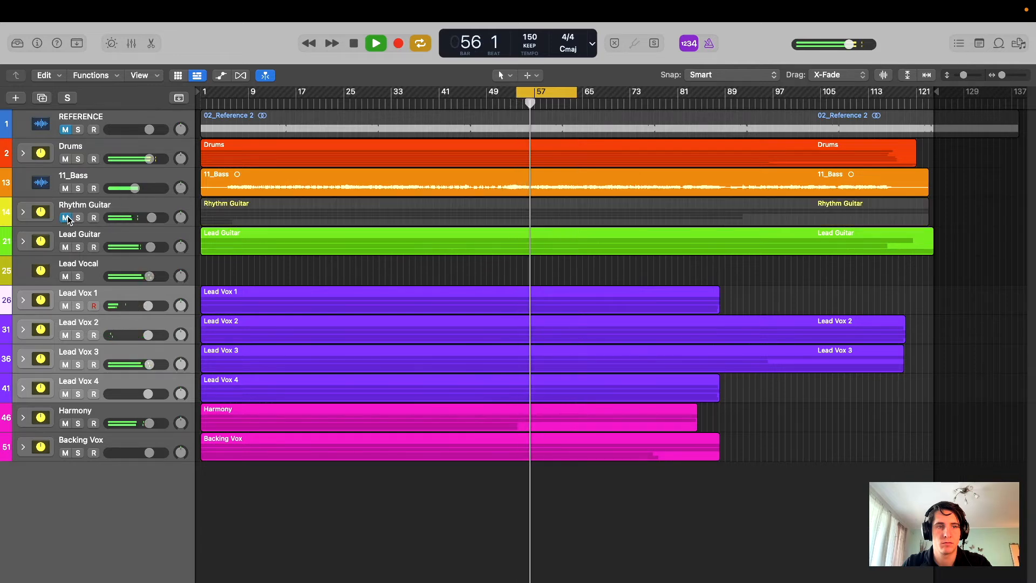
click(65, 217)
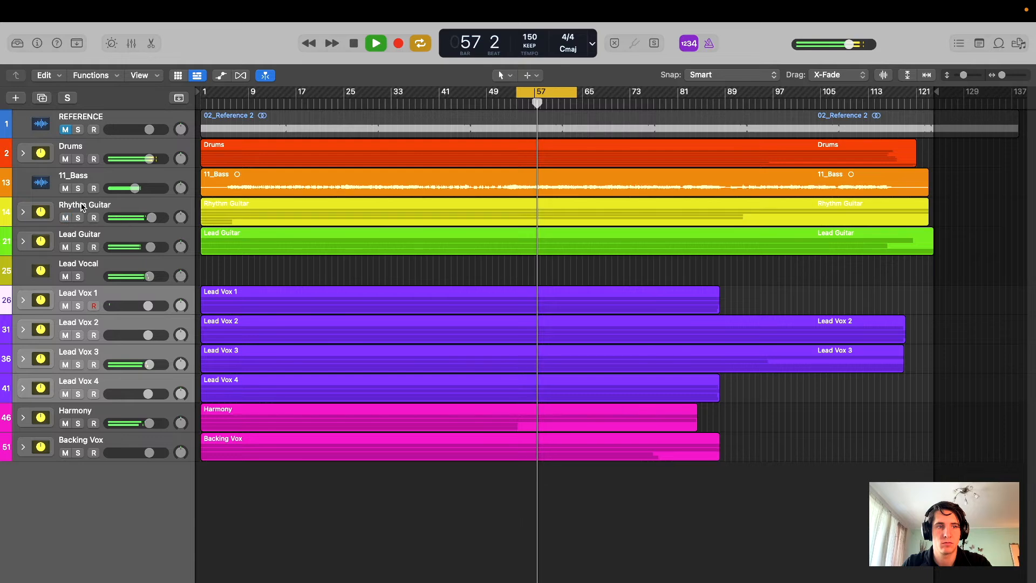
key(space)
- Expand the Rhythm Guitar stack and compare the playing mix with 12_Guitar 1 and 13_Guitar 2 muted and unmuted
click(86, 220)
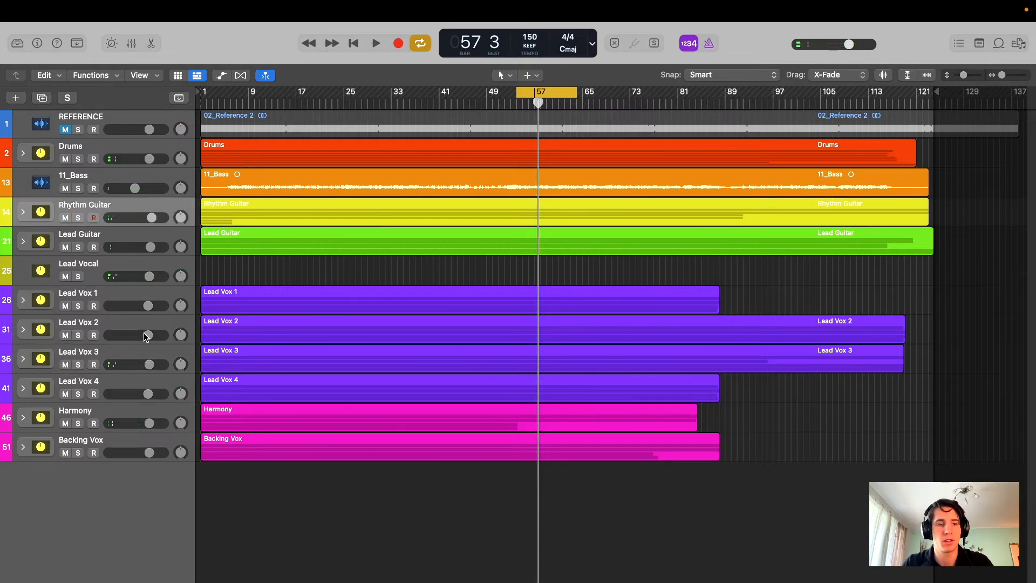
click(22, 214)
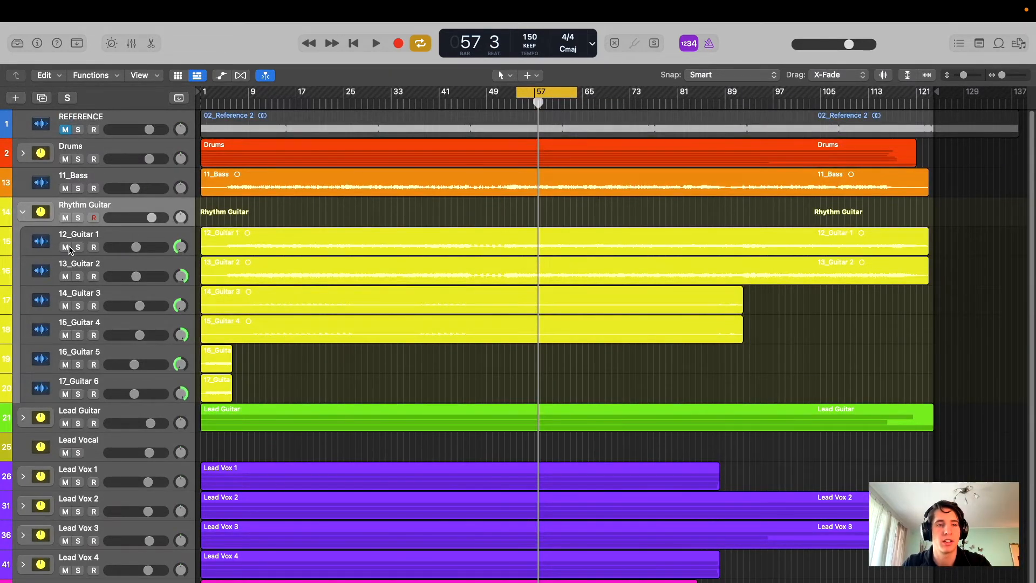
key(space)
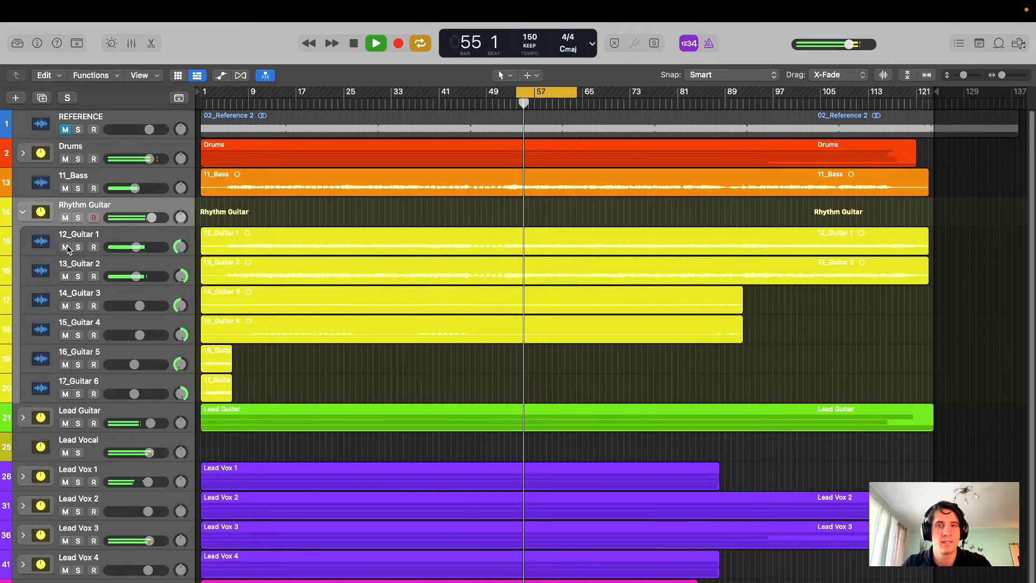
drag(67, 246, 66, 275)
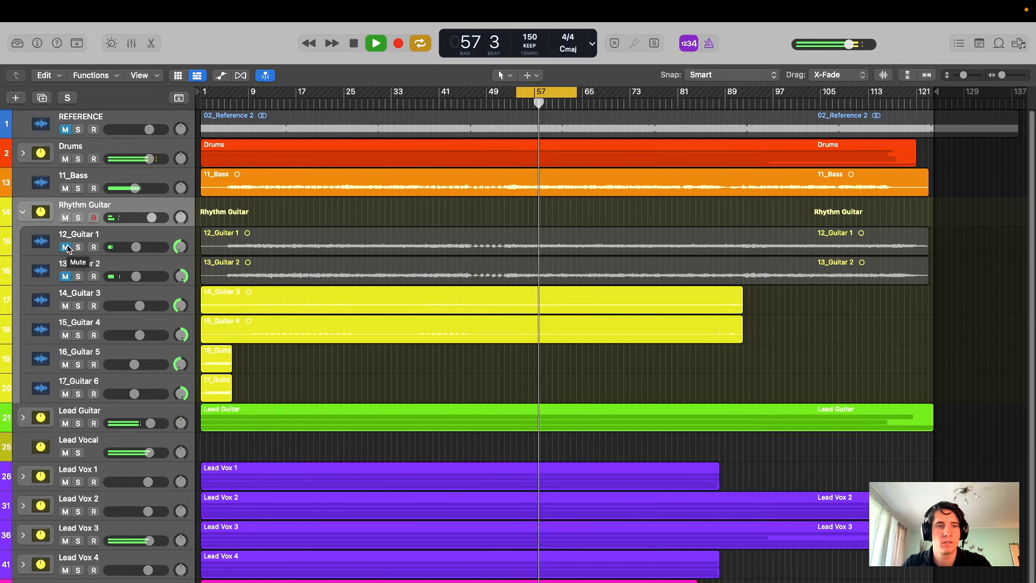
drag(70, 248, 68, 275)
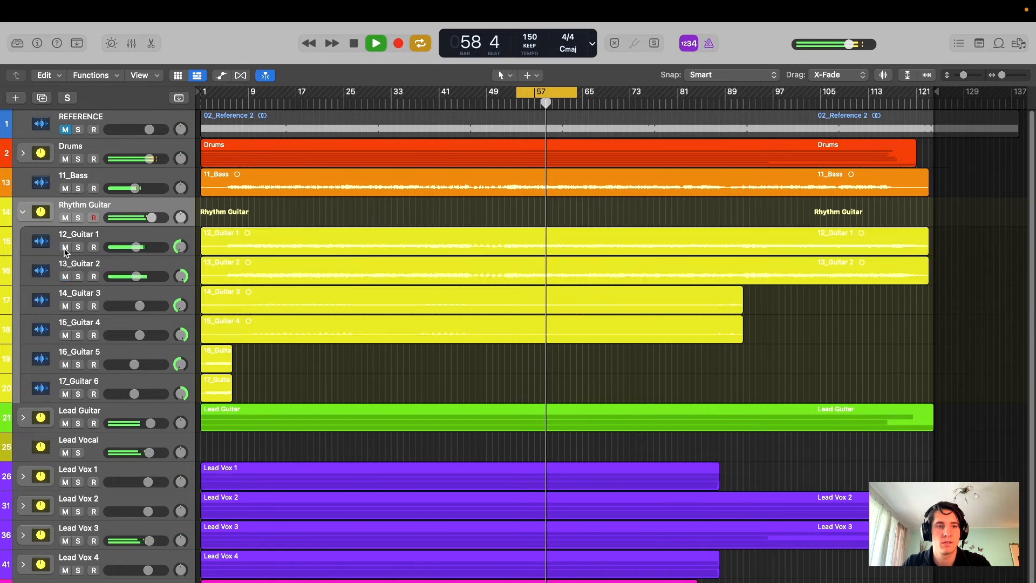
drag(65, 248, 68, 274)
key(space)
- Select 12_Guitar 1 and 13_Guitar 2 and show their channel strips in the mixer
click(125, 253)
shift+click(127, 263)
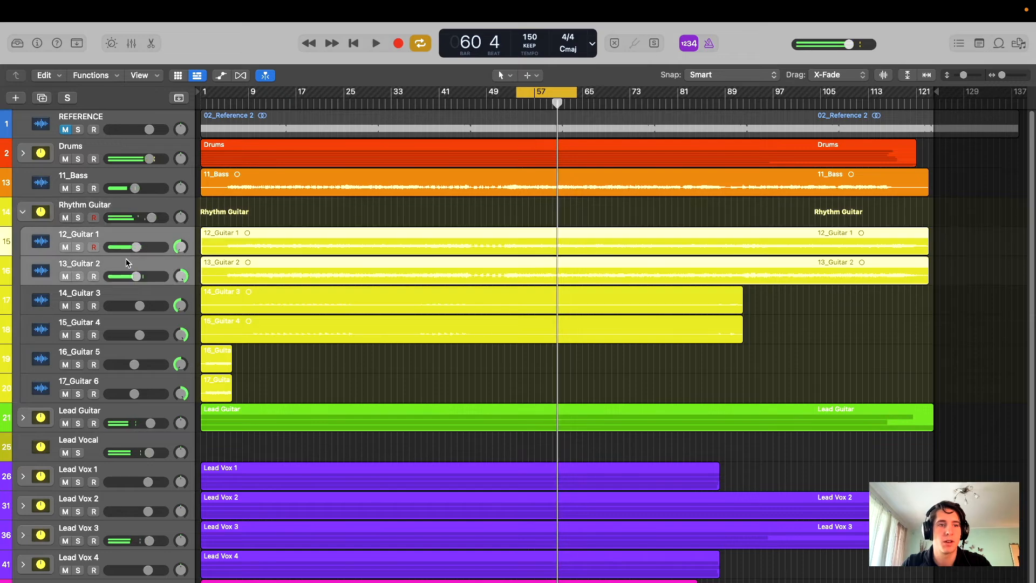
click(131, 43)
scroll(496, 191, down, 5)
scroll(500, 193, up, 2)
scroll(504, 191, up, 2)
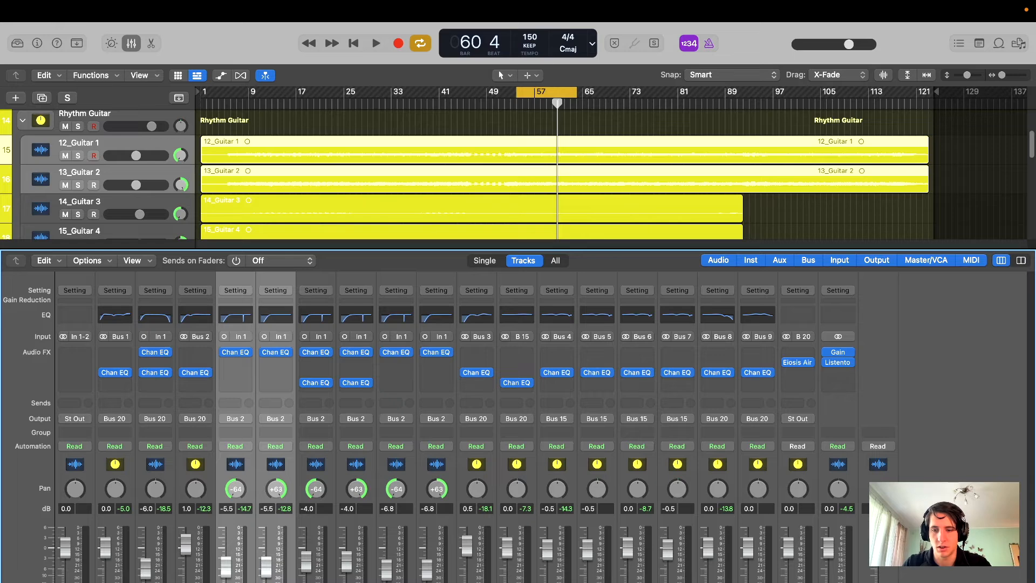
- Examine the boosted range in the Lead Vocal Channel EQ to find where the guitars need space
click(531, 475)
click(516, 387)
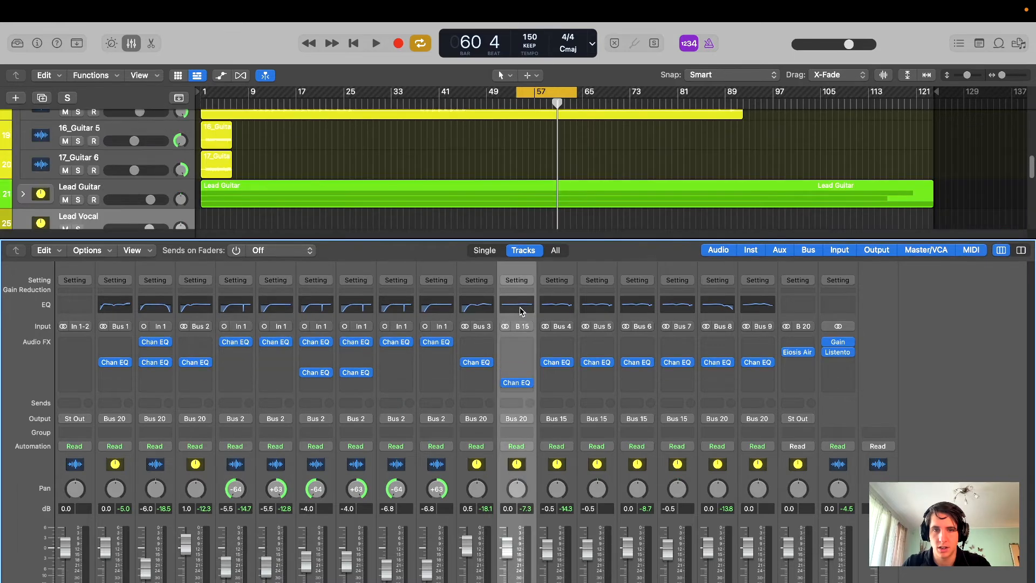
drag(677, 187, 672, 204)
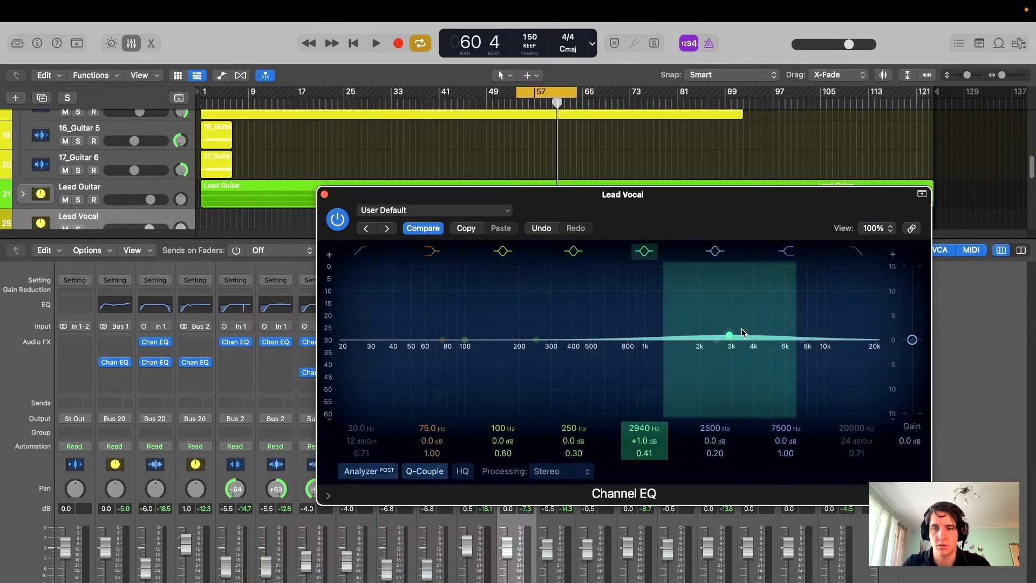
drag(682, 190, 614, 219)
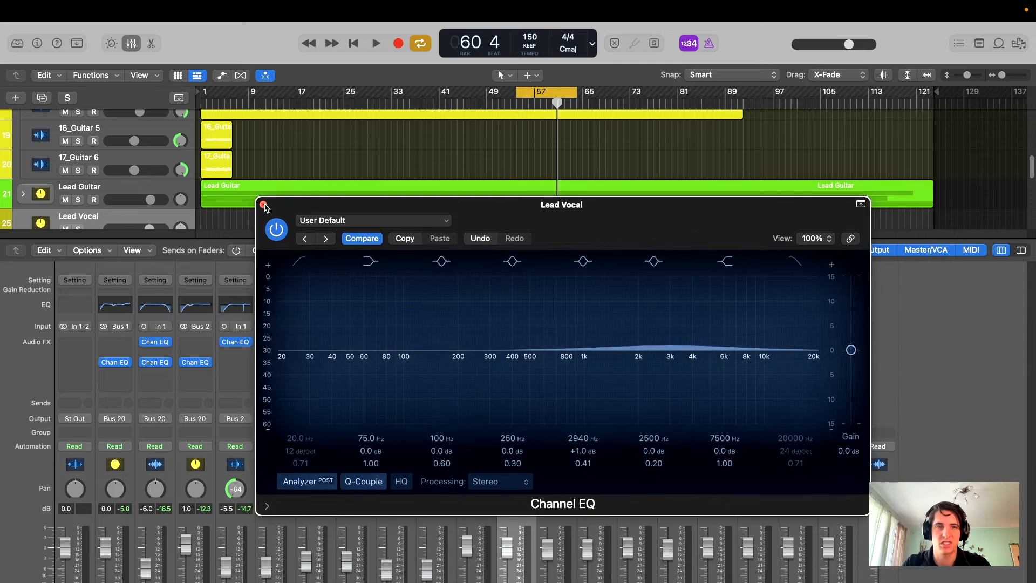
click(263, 205)
scroll(307, 187, down, 3)
scroll(334, 192, up, 2)
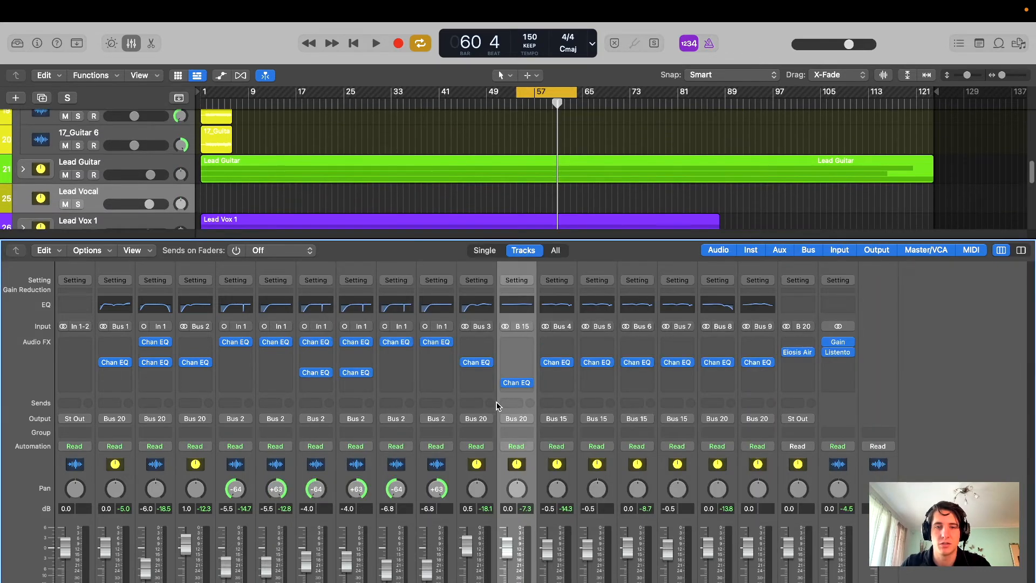
click(517, 383)
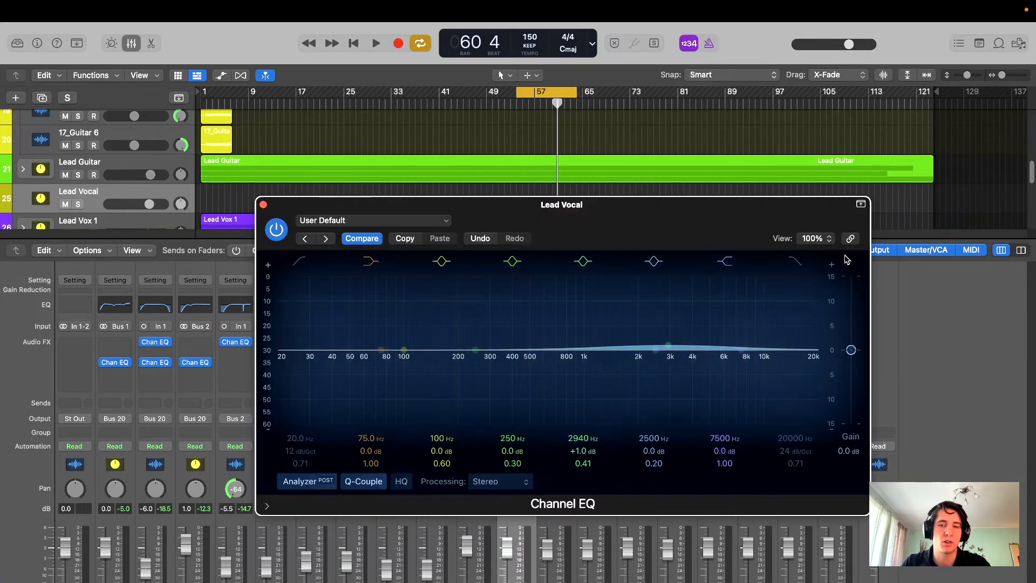
drag(643, 225, 618, 238)
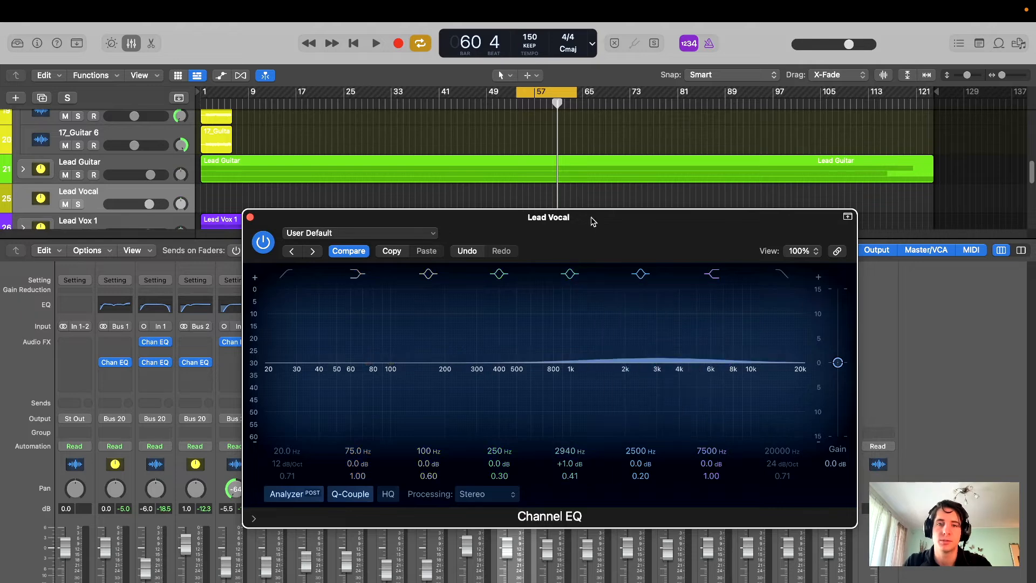
drag(593, 222, 594, 222)
click(251, 216)
scroll(130, 187, up, 8)
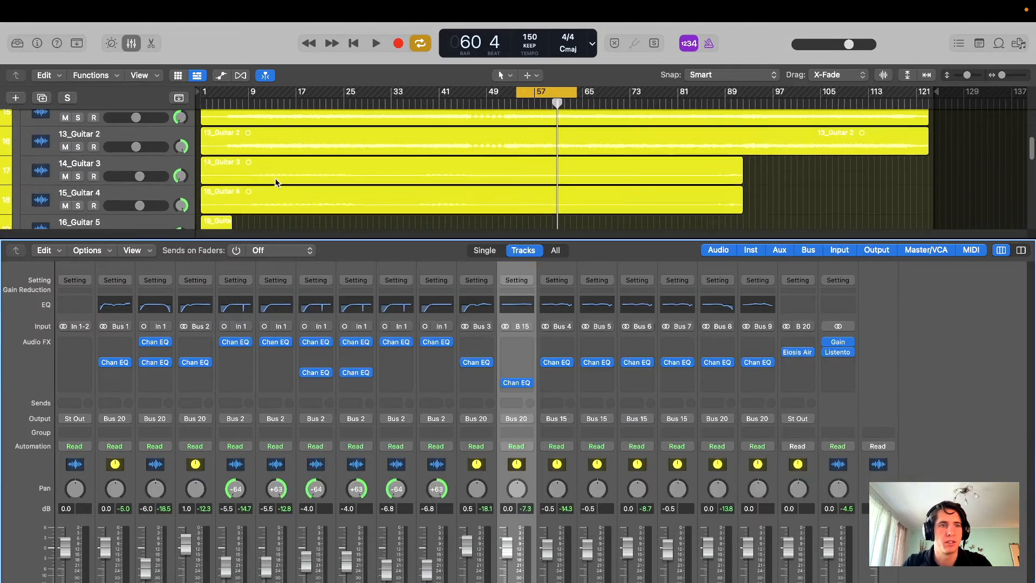
- Add a second Channel EQ to 12_Guitar 1 and 13_Guitar 2, and cut 12_Guitar 1 by 2.0 dB at 2860 Hz
click(128, 187)
shift+click(128, 204)
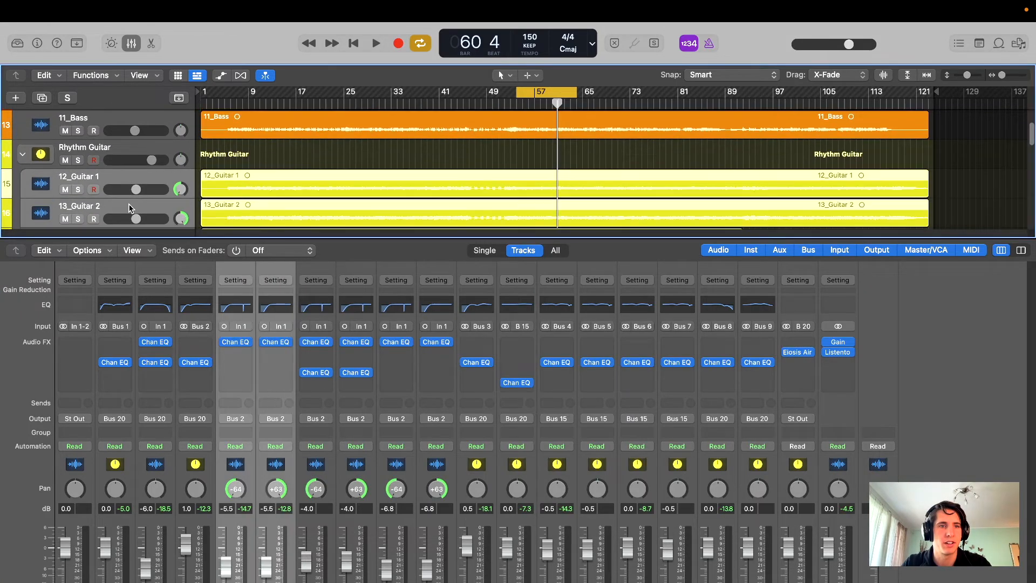
scroll(296, 185, down, 2)
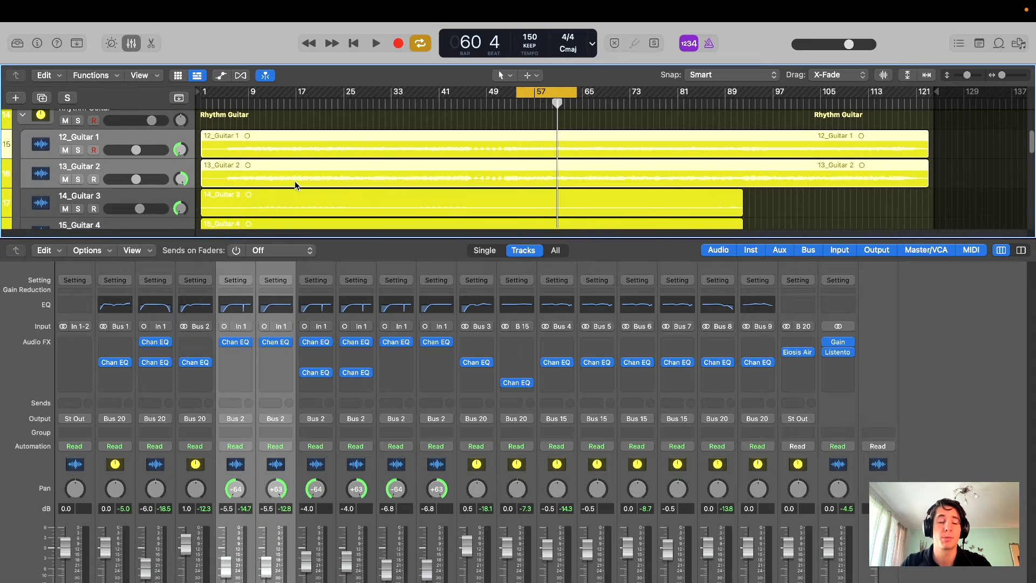
click(240, 384)
mouse_move(294, 416)
click(334, 416)
mouse_move(632, 324)
mouse_down()
mouse_move(648, 323)
mouse_move(643, 340)
mouse_up()
drag(649, 185, 426, 221)
drag(490, 246, 490, 303)
- Cut 13_Guitar 2 by 1.9 dB at 2940 Hz in its new Channel EQ
click(277, 382)
drag(762, 212, 689, 218)
drag(655, 329, 654, 339)
drag(640, 201, 663, 203)
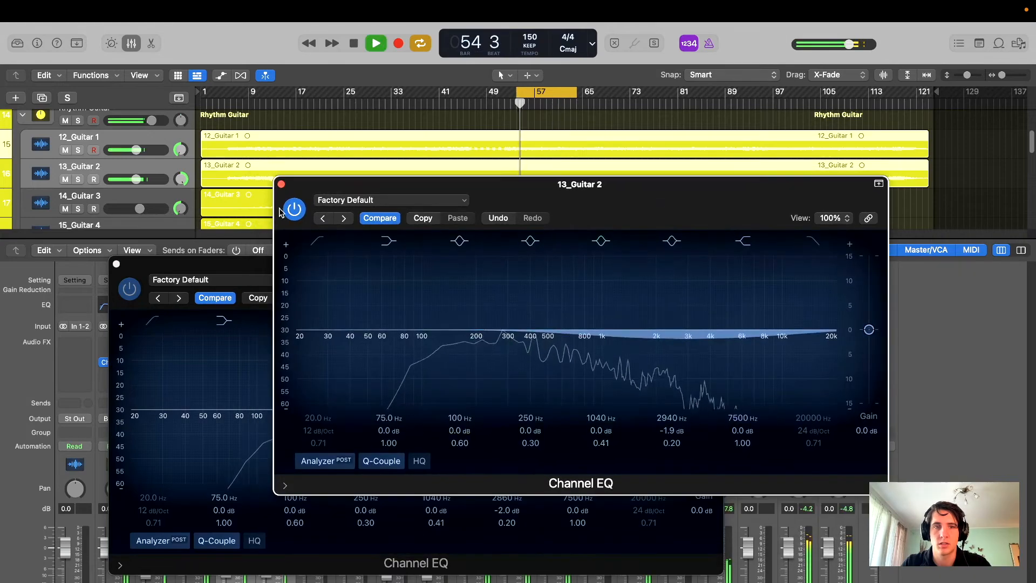
- Bypass the new Channel EQs on 12_Guitar 1 and 13_Guitar 2 and close both plug-in windows
click(292, 210)
click(127, 284)
click(117, 266)
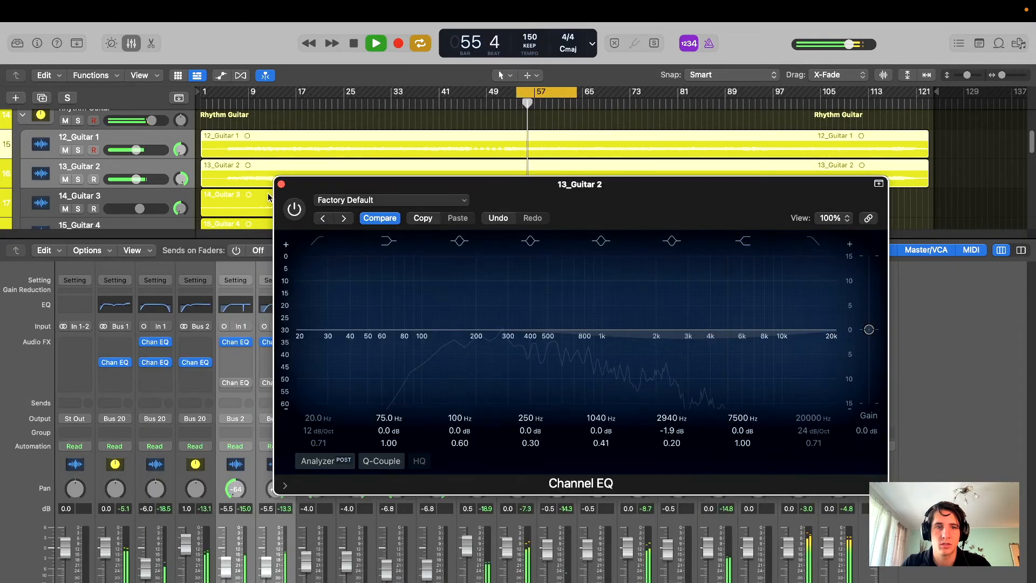
click(282, 184)
shift+click(274, 274)
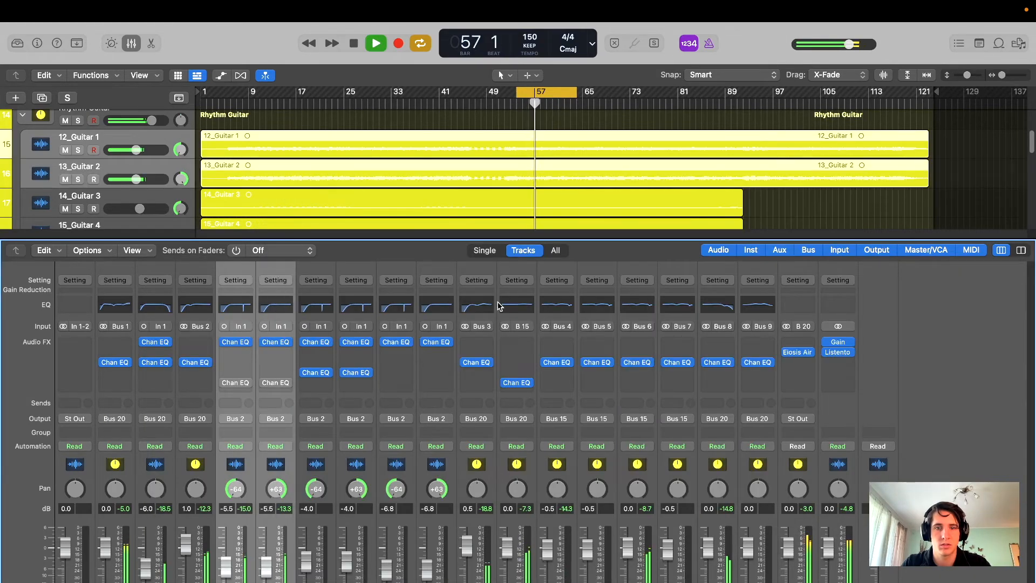
- Add the Lead Vocal strip to the guitar selection and compare their Channel EQs on and off together, leaving them enabled
super+click(516, 271)
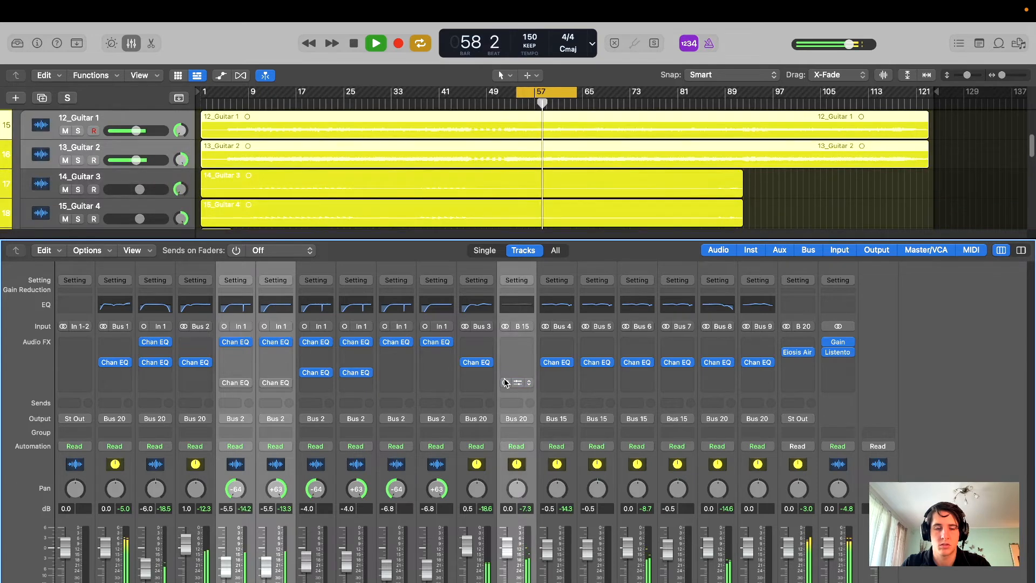
click(506, 383)
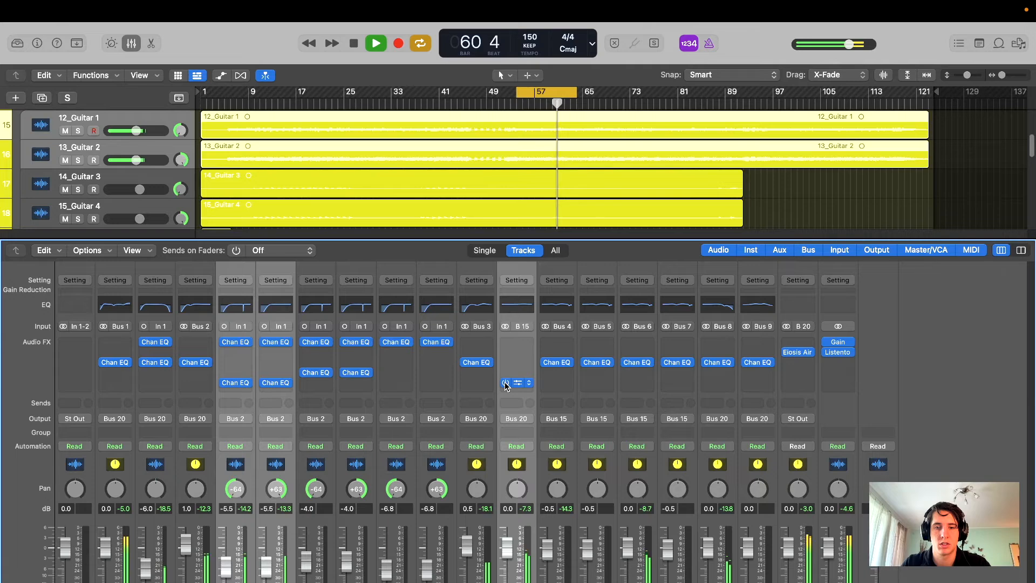
click(505, 383)
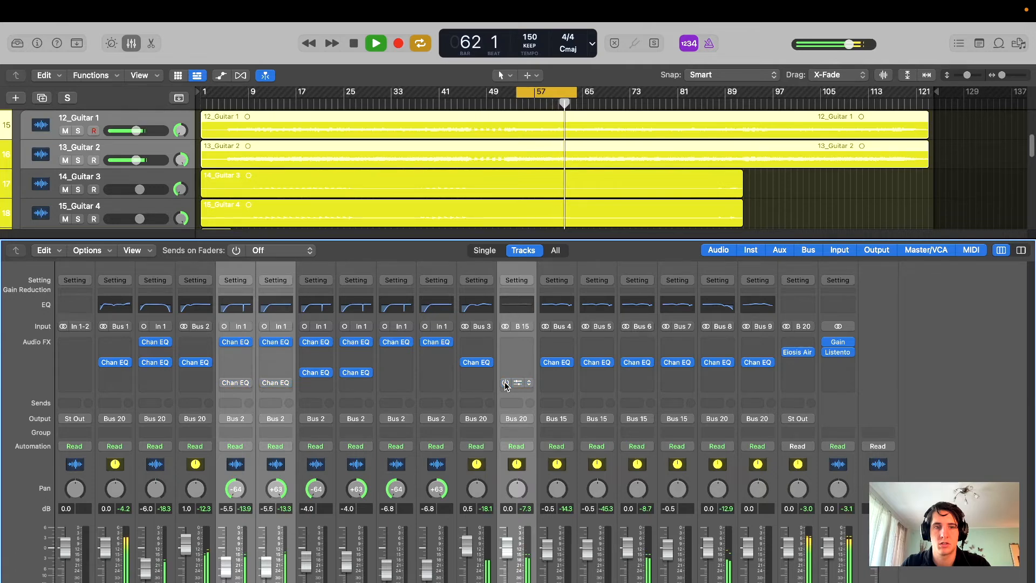
click(506, 384)
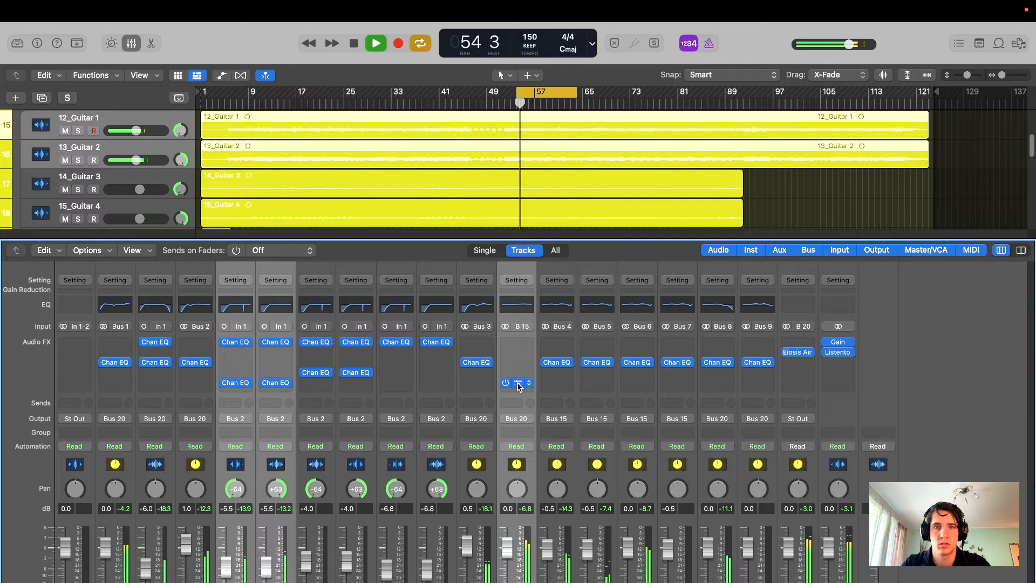
- Adjust the upper-mid boost in the Lead Vocal Channel EQ to +1.1 dB at 2960 Hz
click(517, 382)
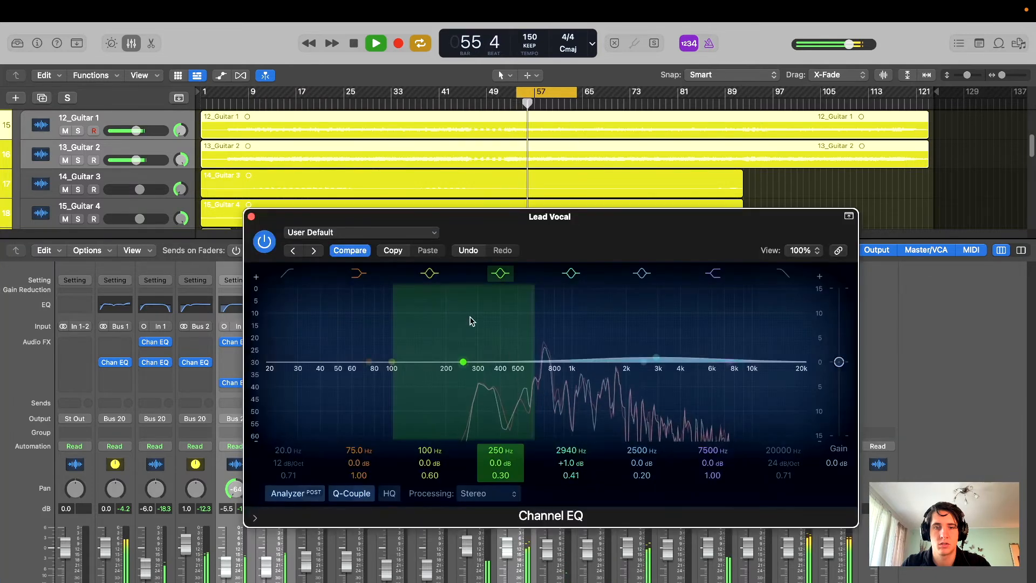
drag(627, 253, 635, 267)
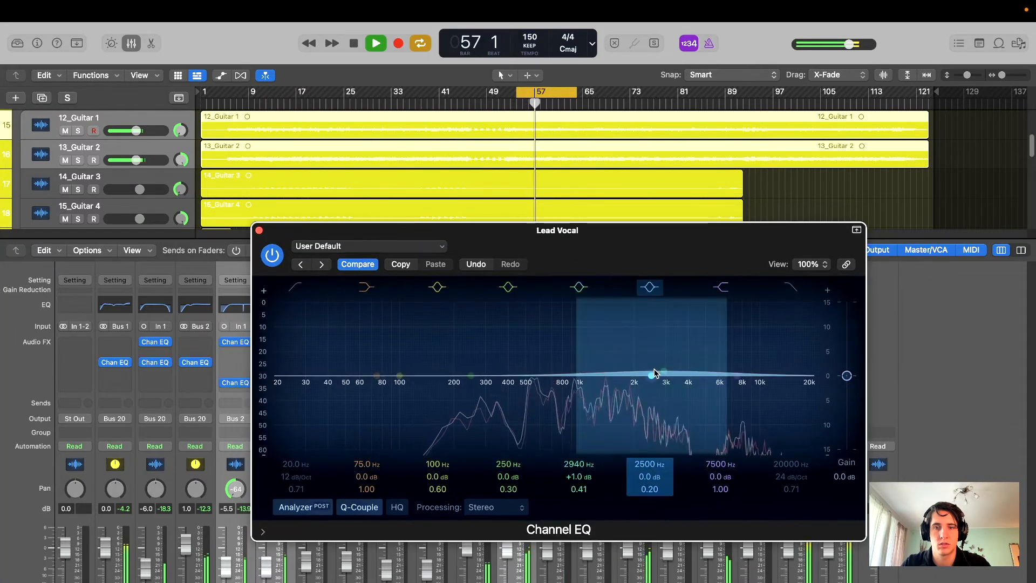
drag(663, 366, 664, 365)
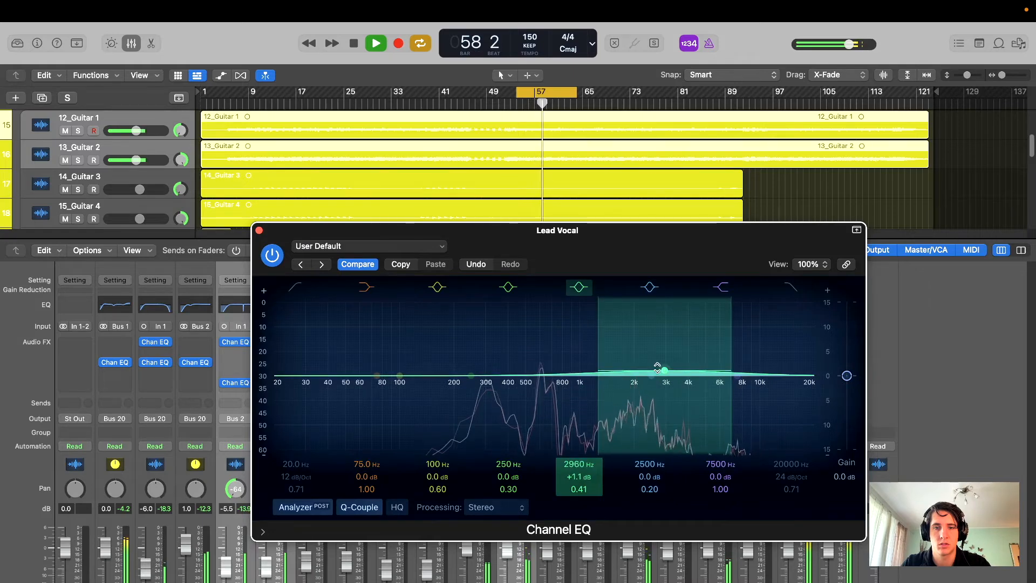
- Boost the Lead Vocal EQ by 3.0 dB at 236 Hz with a Q of 0.54, and set the output gain to -0.9 dB
mouse_move(470, 382)
mouse_down()
mouse_move(450, 354)
mouse_move(474, 313)
mouse_move(455, 307)
mouse_move(464, 307)
mouse_move(470, 367)
mouse_up()
drag(573, 270, 571, 276)
drag(845, 382, 845, 390)
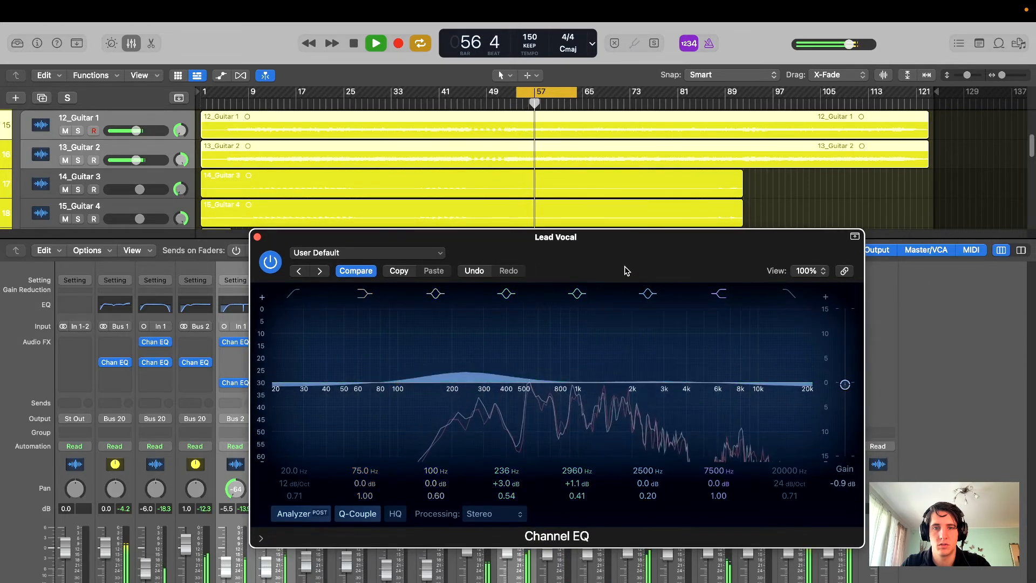
- Compare the Lead Vocal EQ bypassed and enabled, leave it on, close it, hide the mixer and stop playback
drag(625, 268, 623, 270)
click(269, 264)
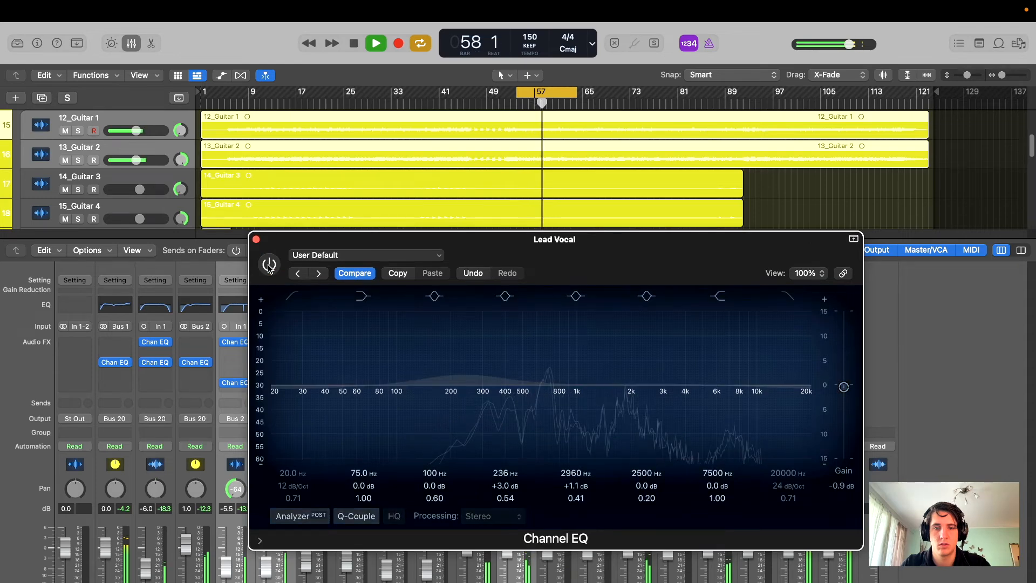
click(270, 267)
drag(699, 270, 700, 269)
click(258, 238)
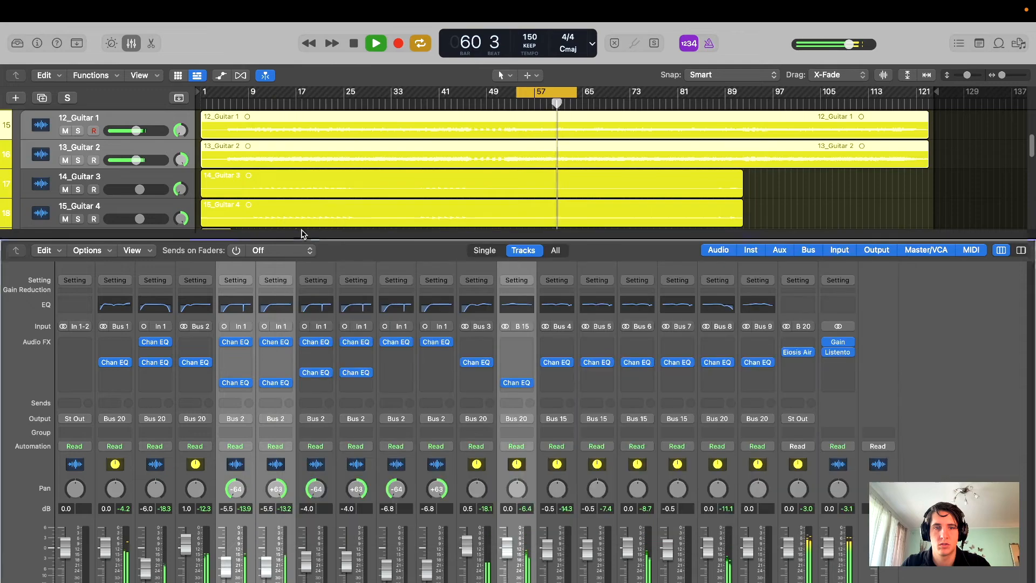
key(x)
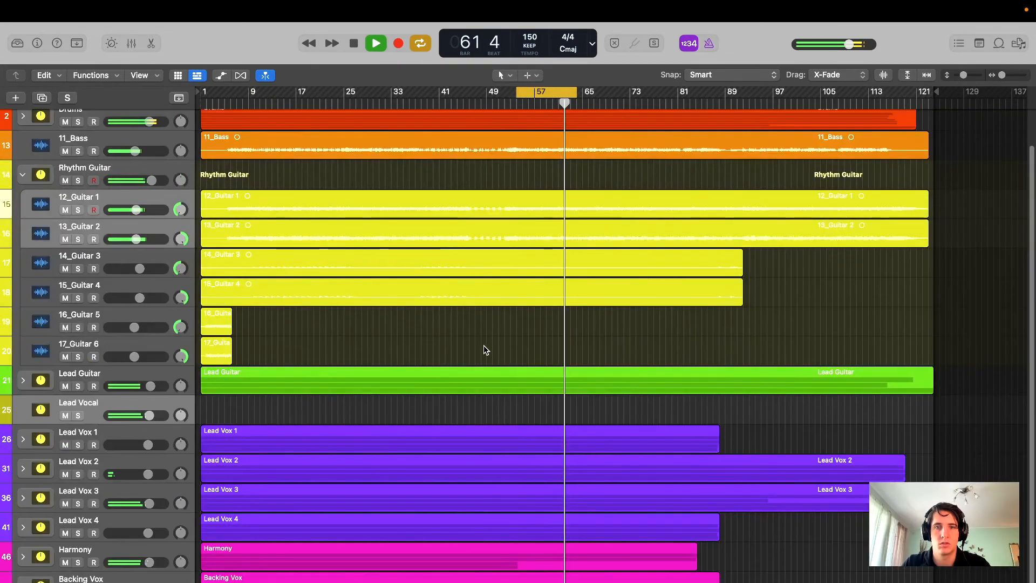
key(space)
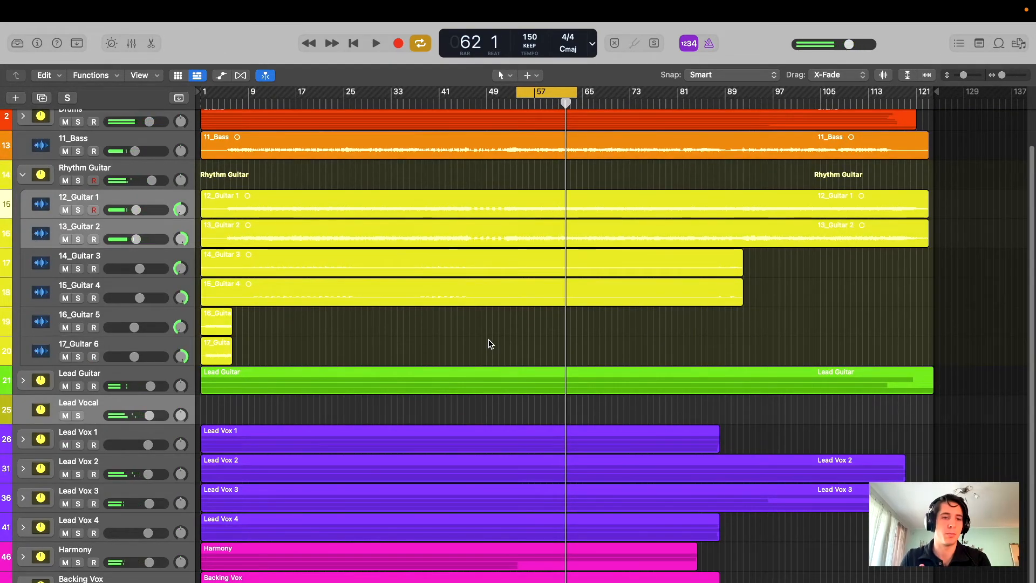
- Highlight the Lead Vox 1 to 4 tracks, and separately 12_Guitar 1 and 13_Guitar 2, to review the tracks sharing space
click(136, 430)
shift+click(128, 520)
click(438, 419)
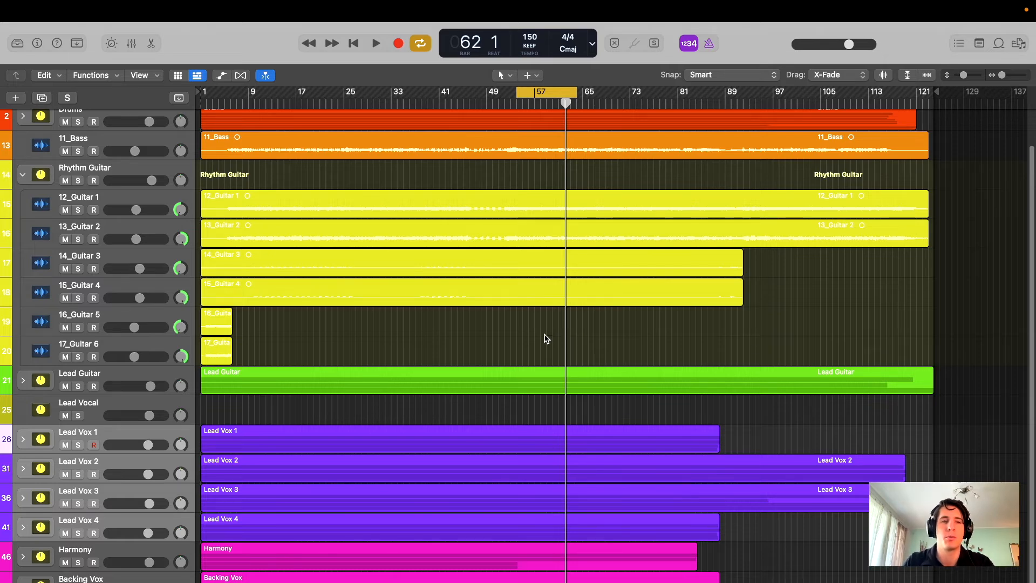
click(83, 198)
shift+click(110, 233)
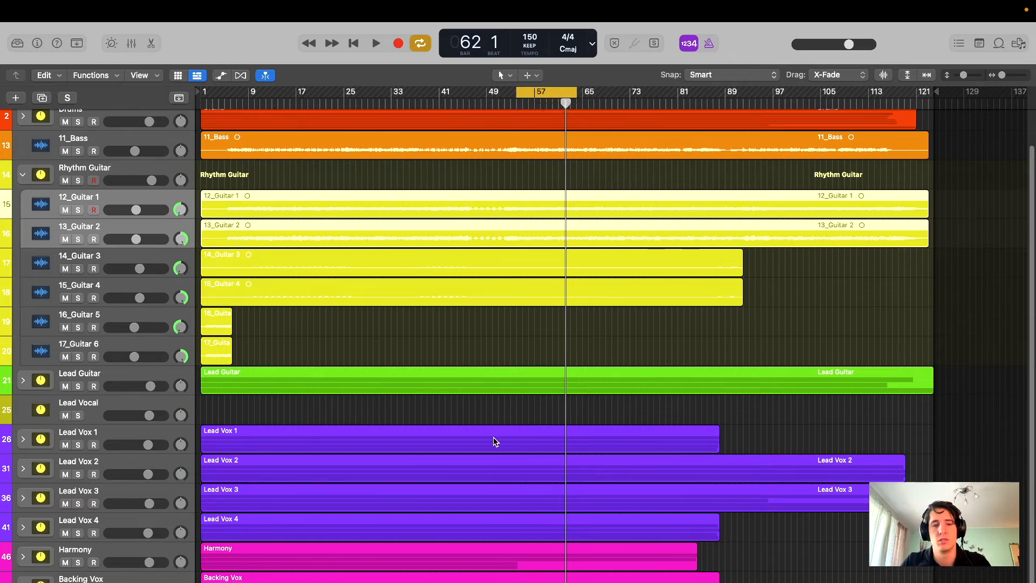
click(737, 332)
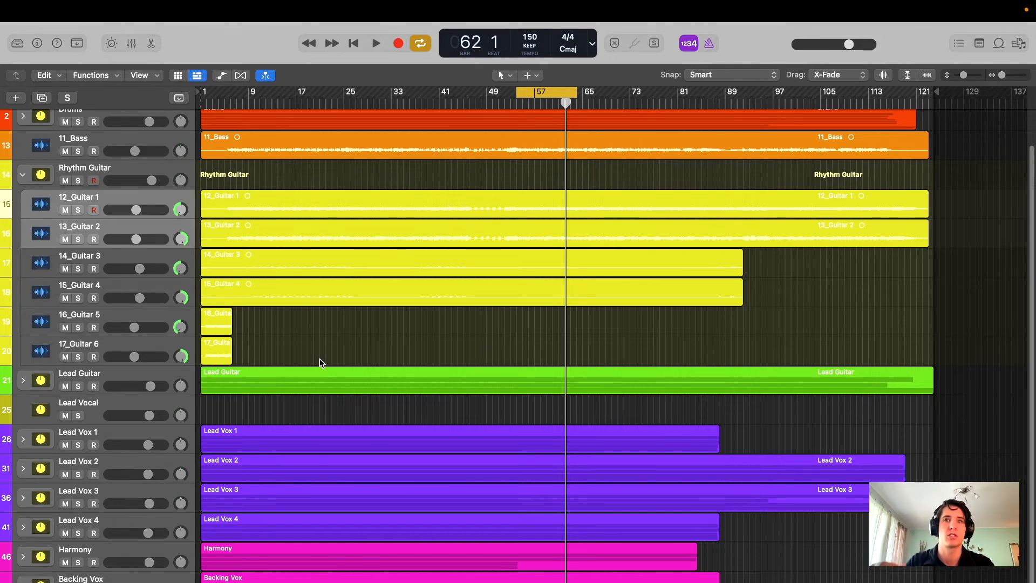
- Collapse the Rhythm Guitar stack, audition the mix briefly and select the Lead Guitar track
scroll(319, 362, up, 2)
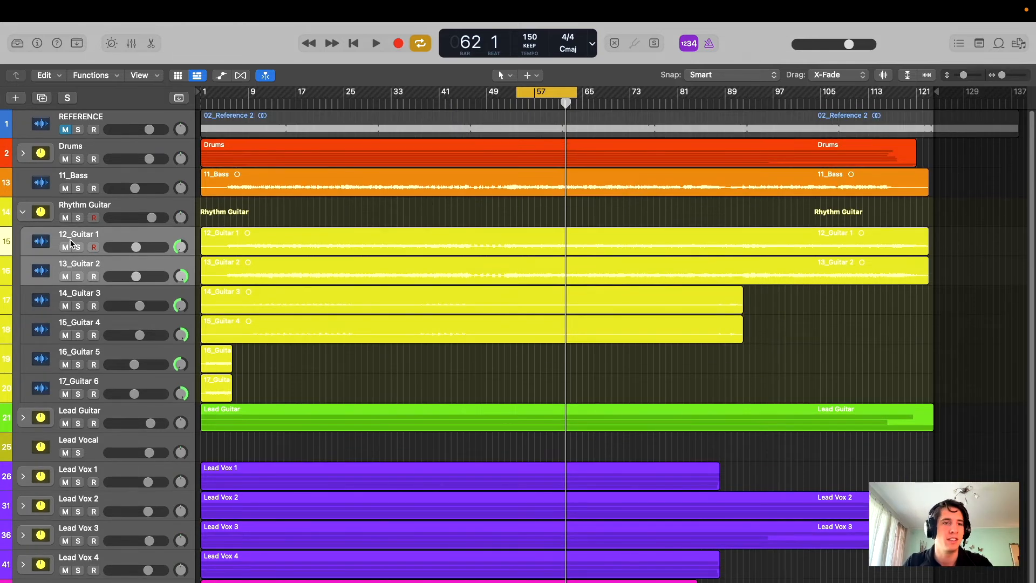
click(22, 212)
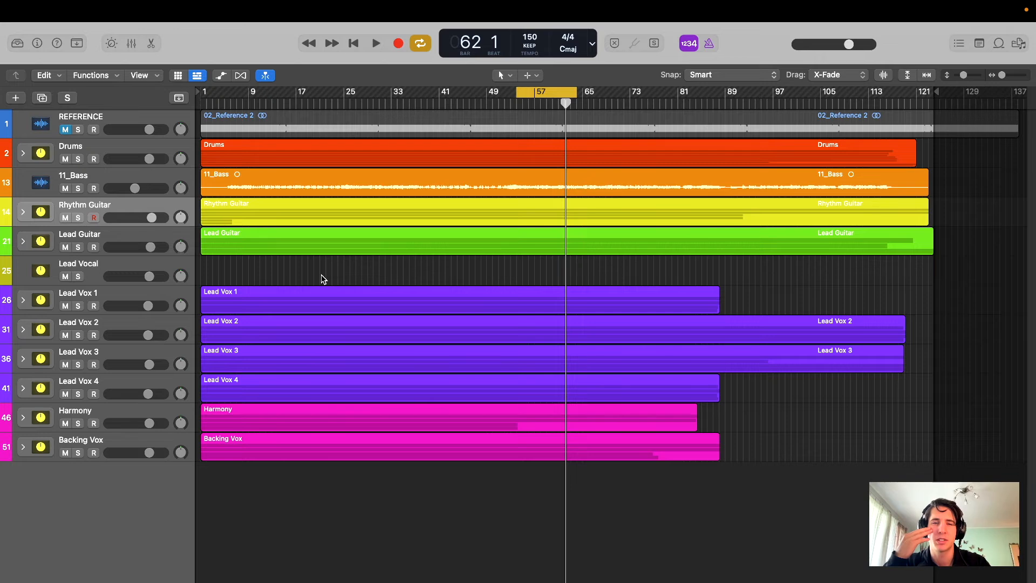
key(space)
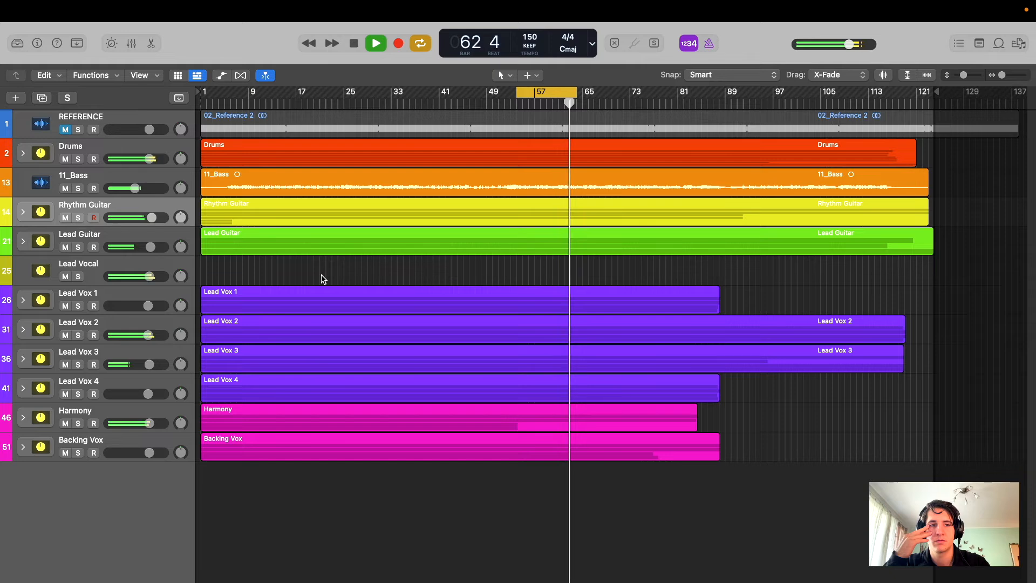
key(space)
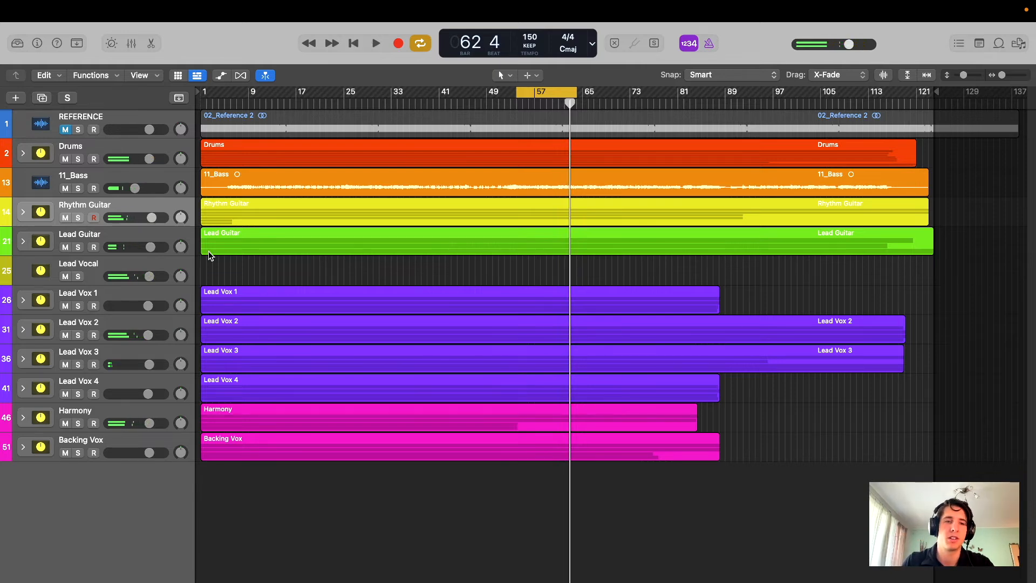
click(168, 233)
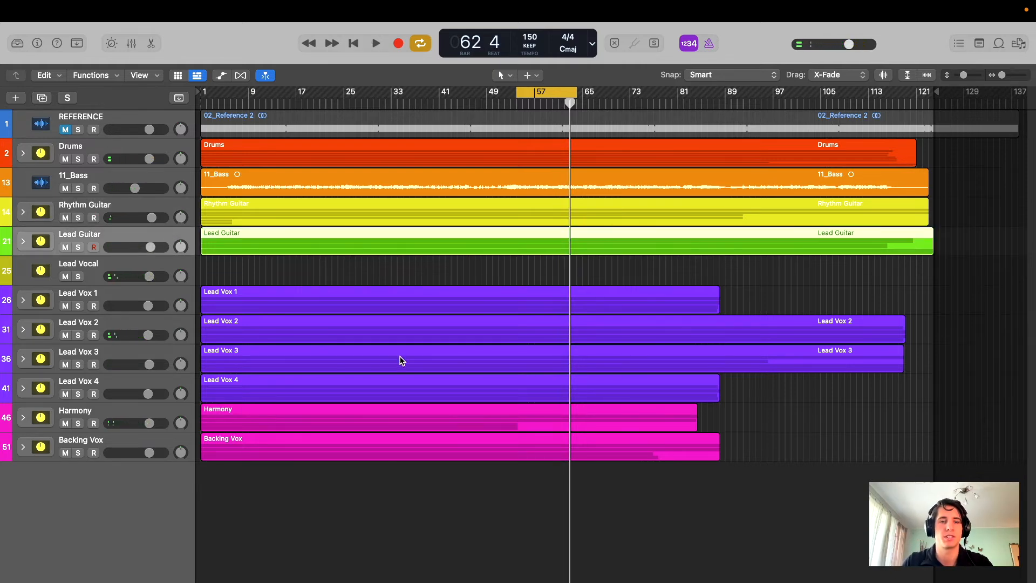
- Switch to the Google Slides lesson and review the Fit EQ and Pocket EQ items on the How To EQ A Mix slide
key(super+Tab)
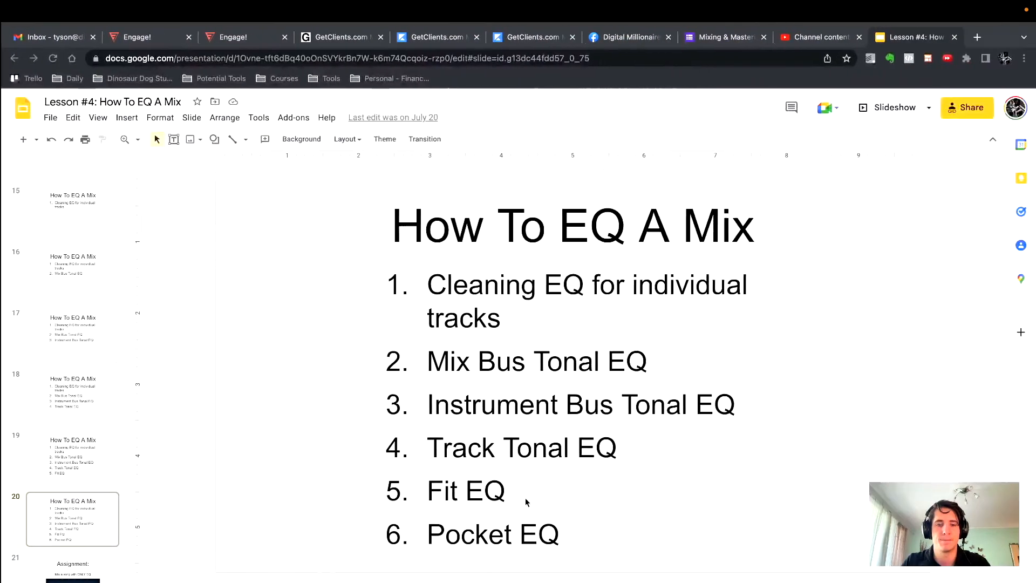
click(507, 495)
drag(507, 495, 408, 490)
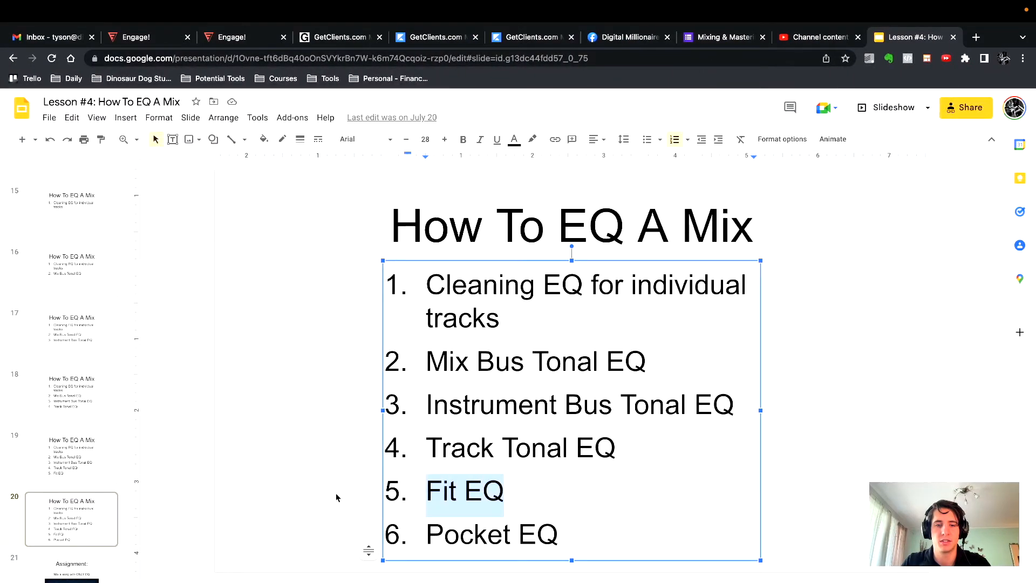
click(360, 497)
click(461, 492)
click(514, 493)
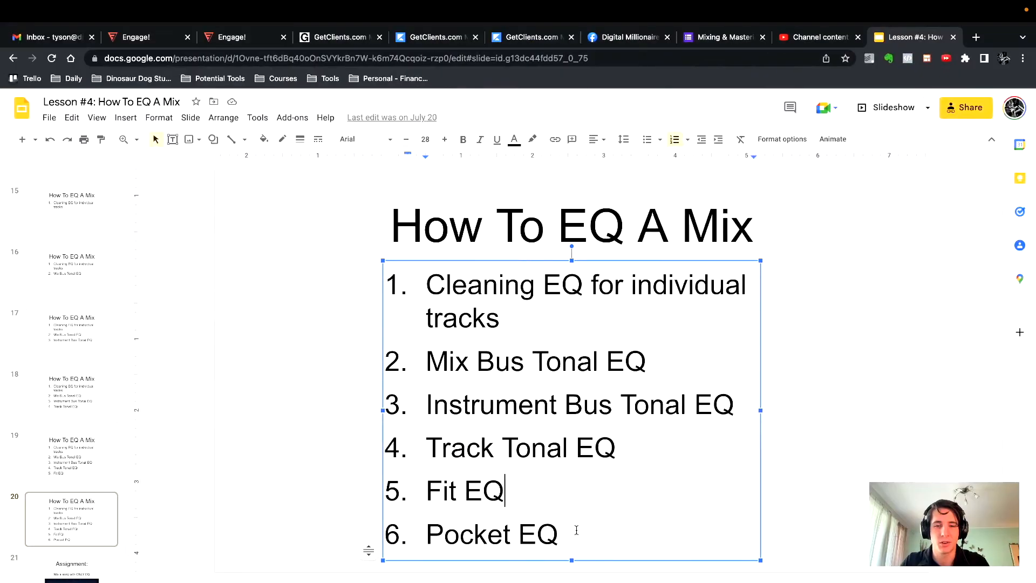
click(484, 526)
click(614, 519)
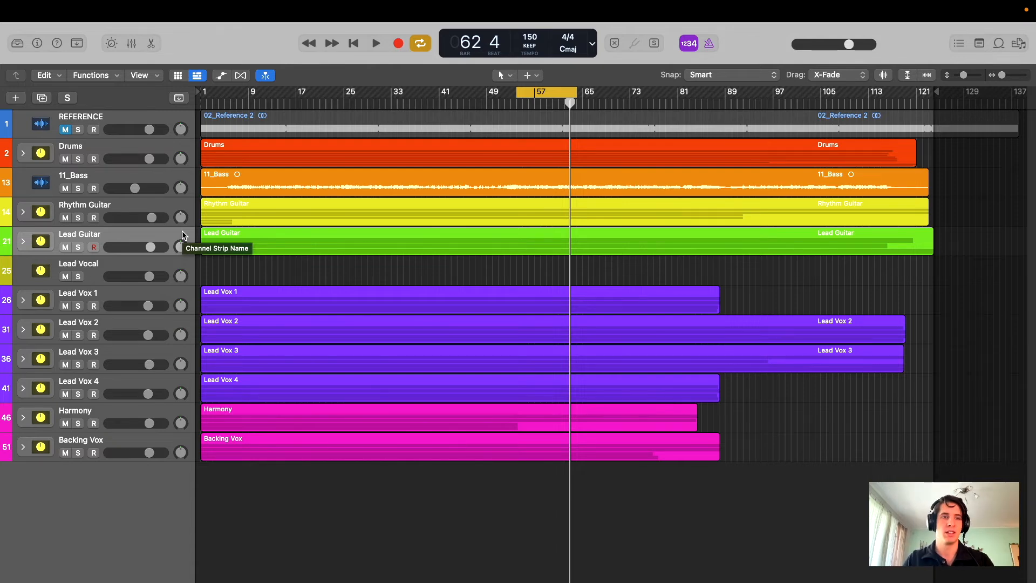
- Expand the Drums stack in Logic Pro and set the 11_Bass volume to -5.4 dB while the loop plays
click(22, 153)
scroll(311, 254, down, 1)
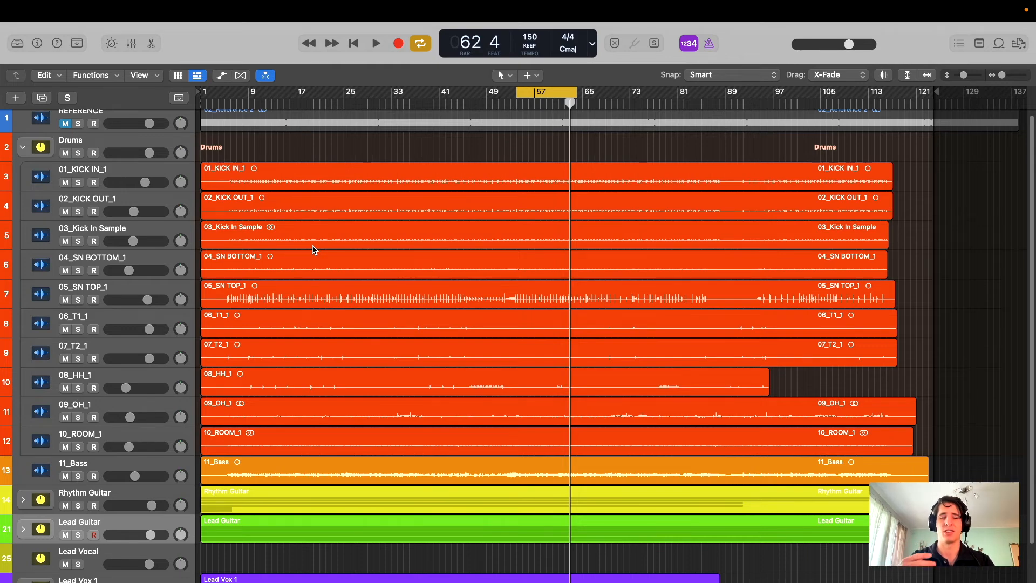
key(space)
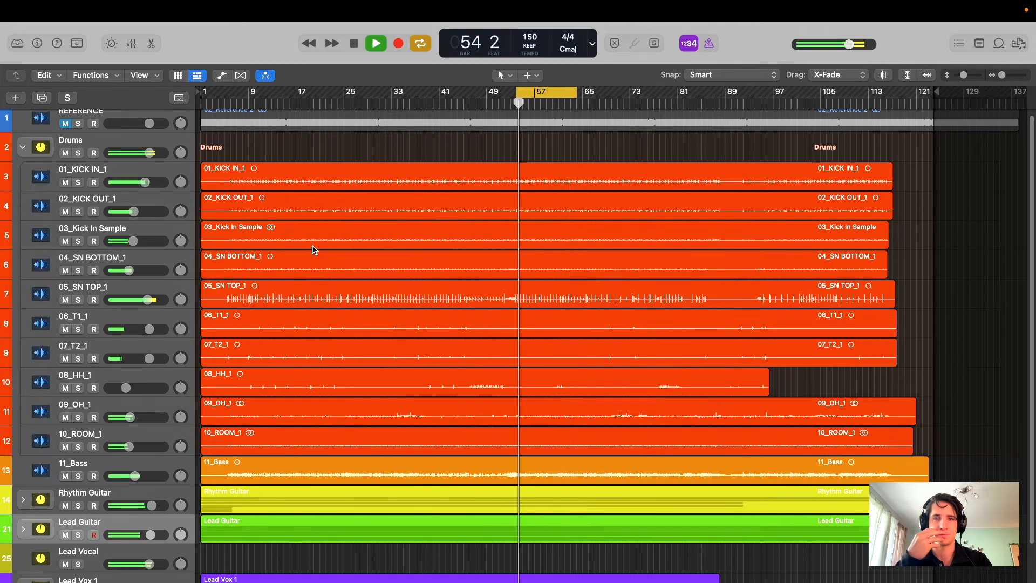
scroll(313, 250, down, 3)
scroll(311, 250, down, 2)
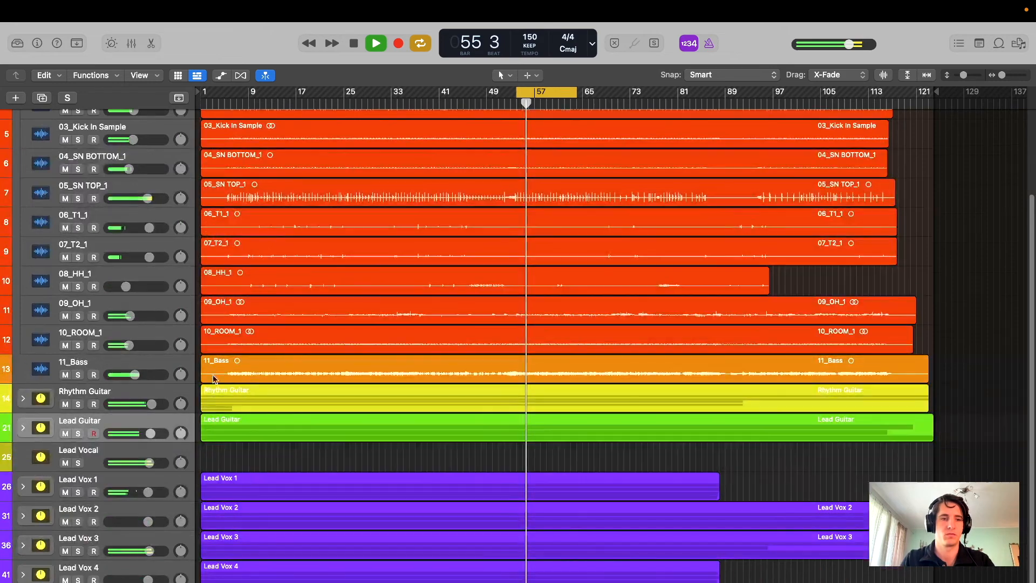
click(135, 374)
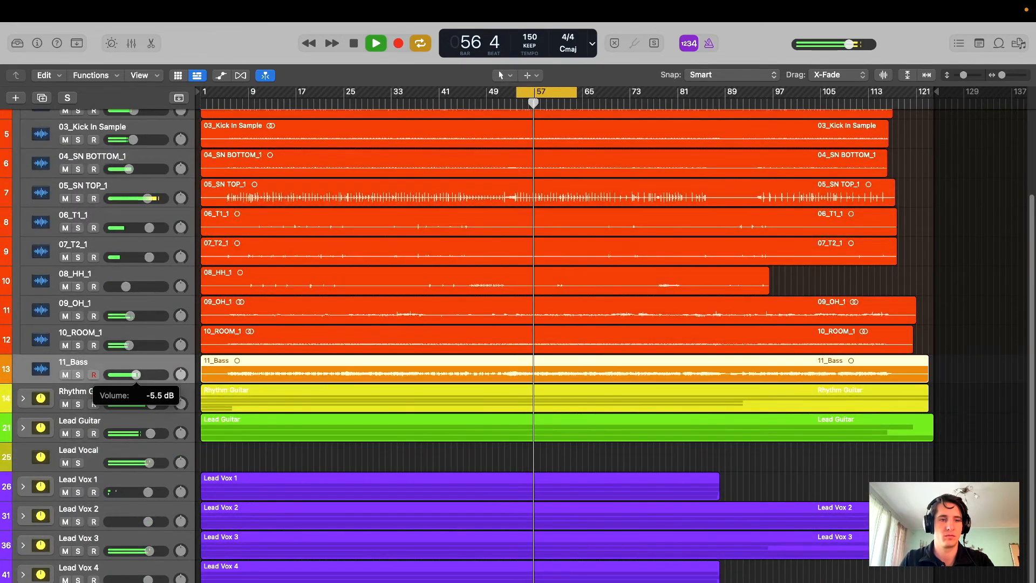
scroll(144, 356, up, 5)
drag(137, 482, 137, 482)
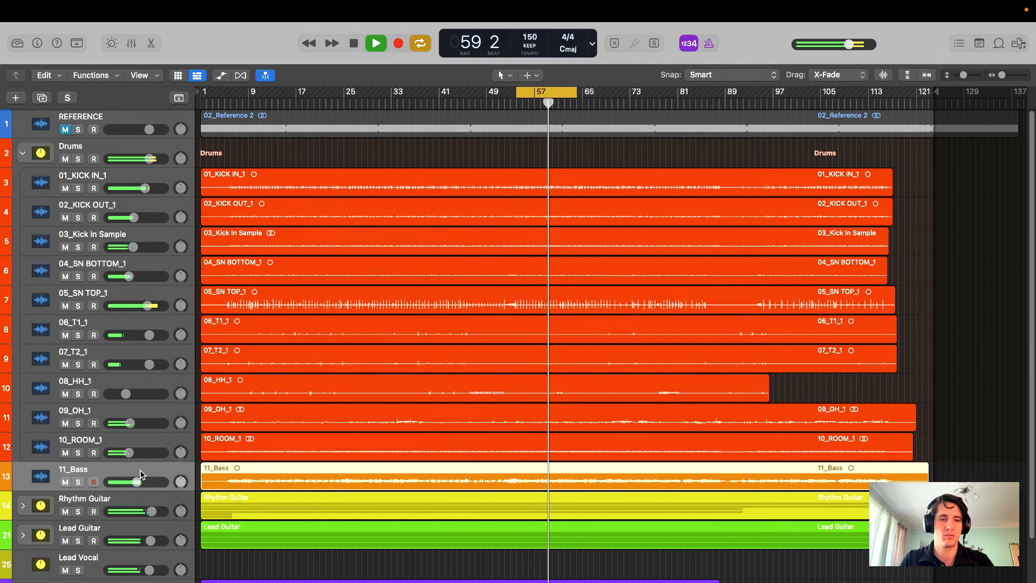
- Add 01_KICK IN_1, 02_KICK OUT_1 and 03_Kick In Sample to the 11_Bass selection and show the mixer
super+click(140, 177)
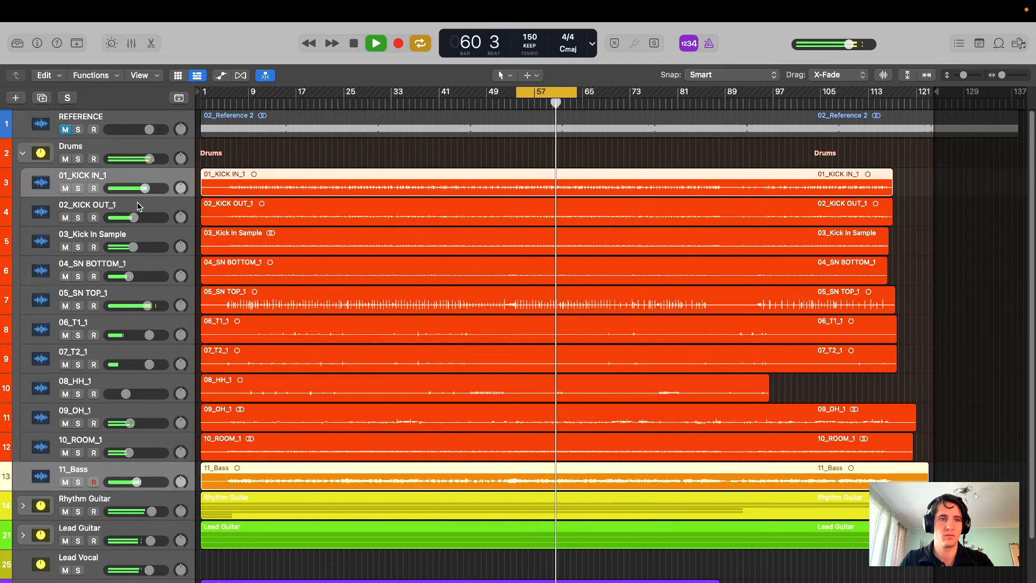
super+click(139, 205)
super+click(143, 234)
click(131, 45)
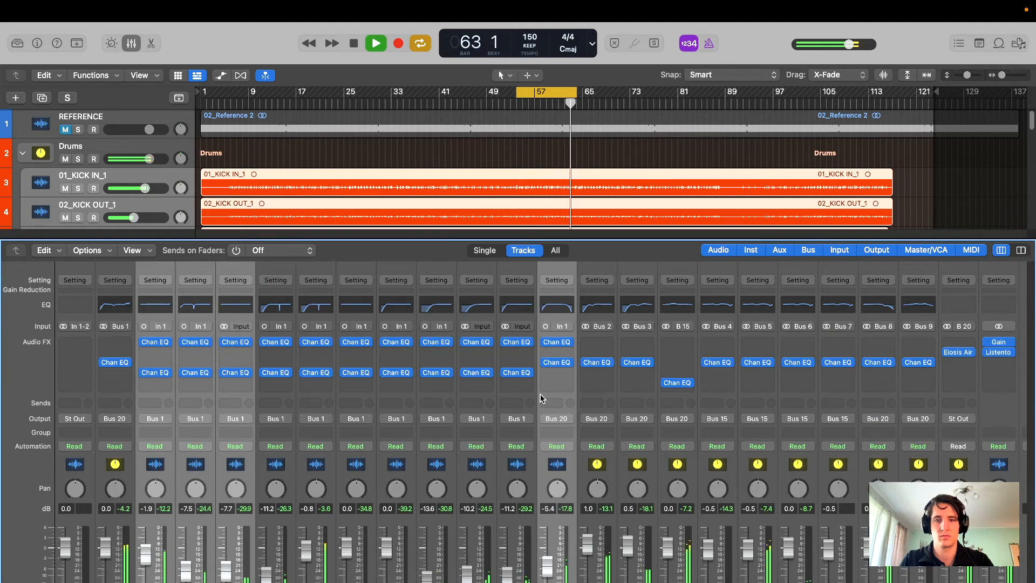
- Insert another mono Channel EQ on 11_Bass and the three selected kick tracks
click(556, 383)
mouse_move(572, 415)
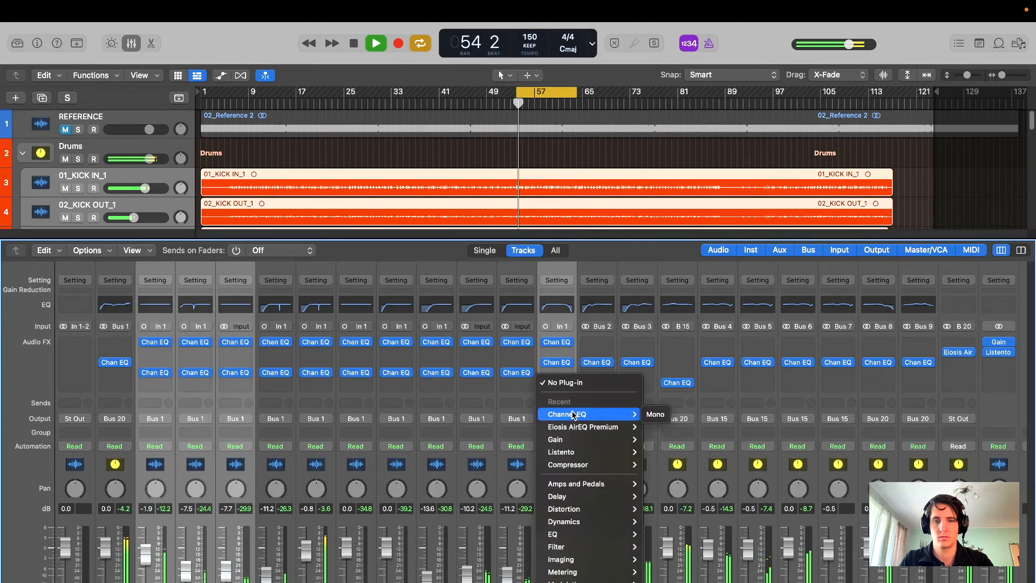
click(654, 416)
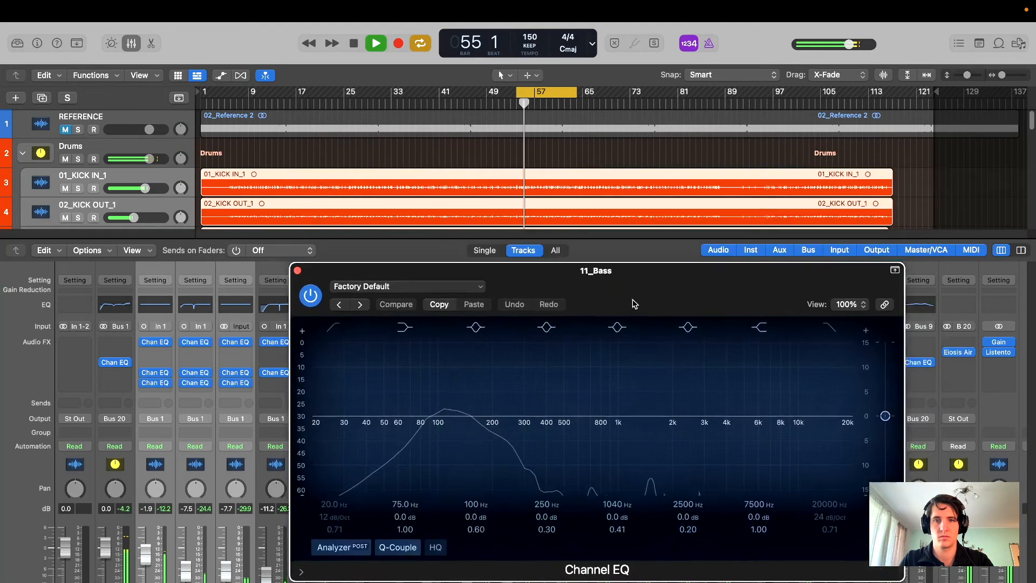
- Boost 11_Bass by 3.0 dB at 106 Hz with a Q of 1.30 in its new Channel EQ
drag(634, 304, 672, 232)
key(space)
mouse_move(423, 358)
mouse_down()
mouse_move(413, 356)
mouse_move(432, 358)
mouse_up()
drag(612, 232, 594, 311)
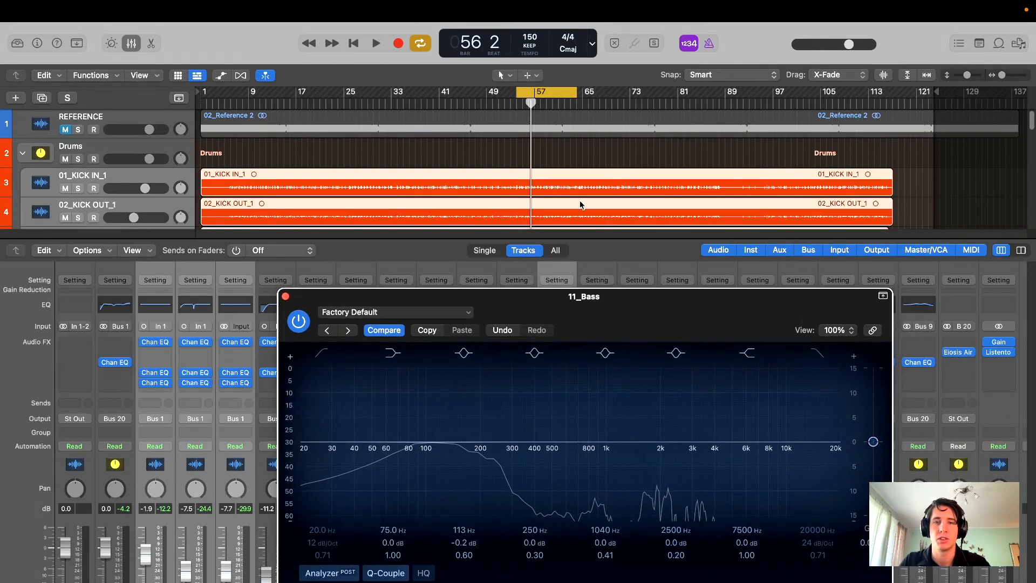
scroll(571, 203, down, 3)
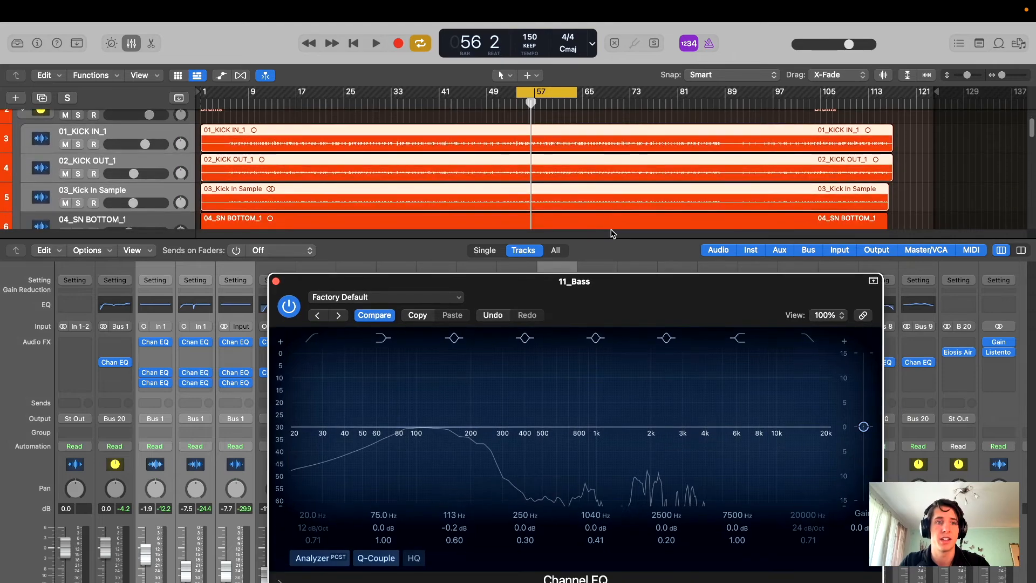
drag(654, 318, 676, 272)
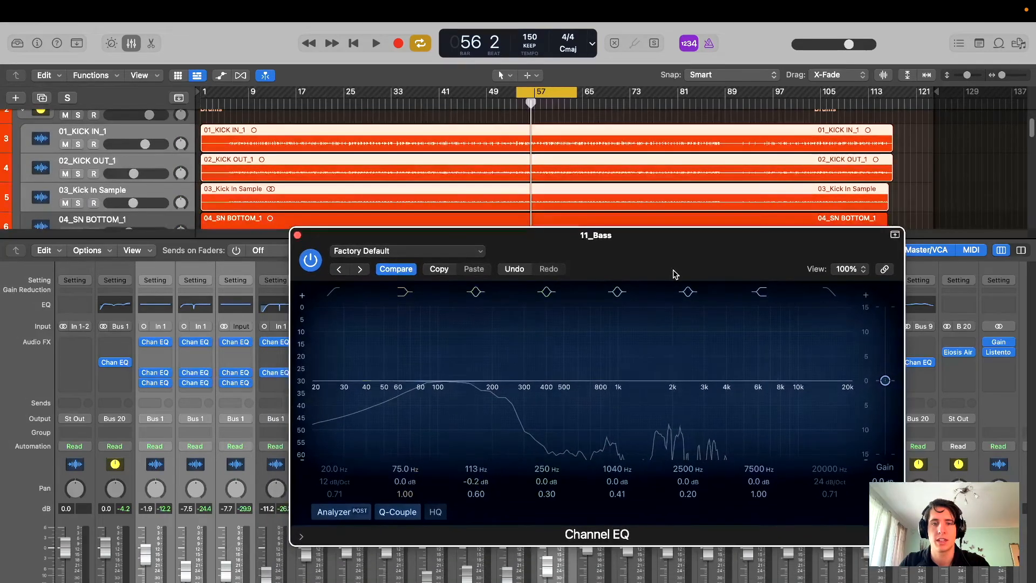
key(space)
mouse_move(448, 381)
mouse_down()
mouse_move(455, 363)
mouse_move(497, 343)
mouse_move(424, 328)
mouse_move(445, 344)
mouse_move(443, 368)
mouse_up()
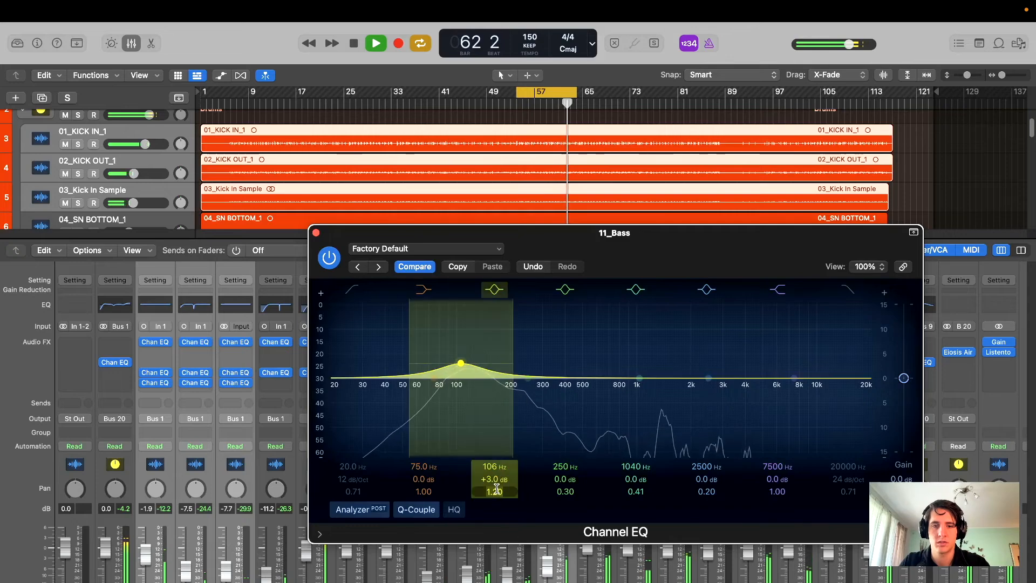
drag(500, 493, 500, 505)
double_click(495, 491)
text(1.3)
key(Return)
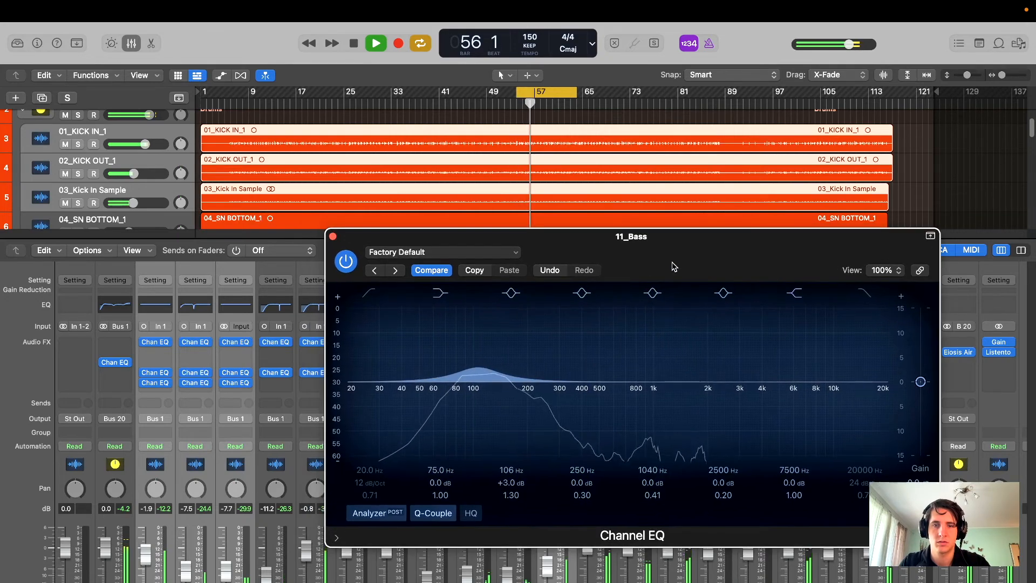
- Cut 01_KICK IN_1 by 3.0 dB at 115 Hz with a Q of 0.75 in its newly inserted Channel EQ
drag(649, 265, 737, 70)
key(space)
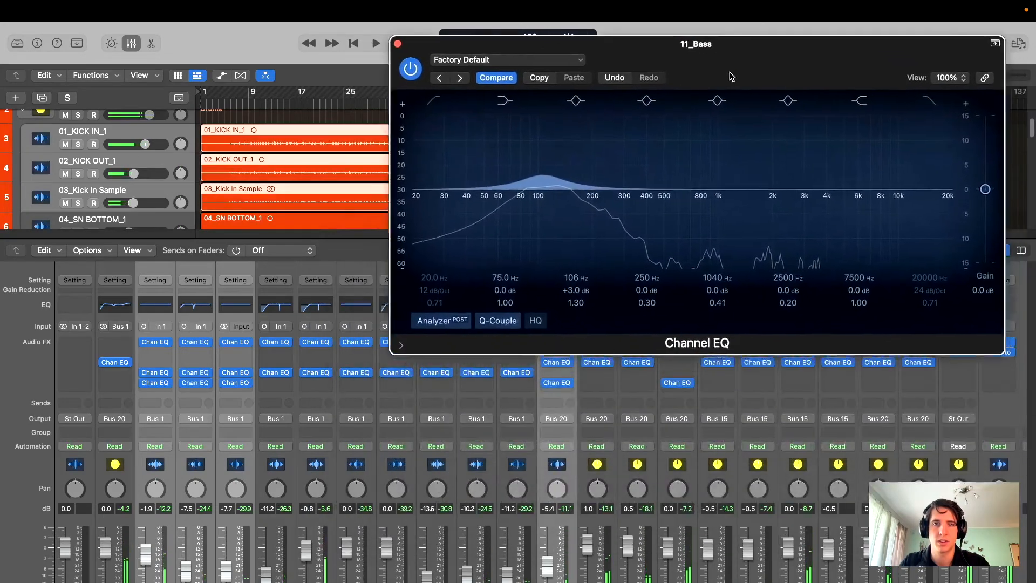
click(156, 384)
drag(678, 206, 758, 358)
drag(539, 486, 549, 509)
mouse_move(707, 351)
mouse_down()
mouse_move(691, 354)
mouse_move(689, 342)
mouse_up()
drag(527, 494, 531, 494)
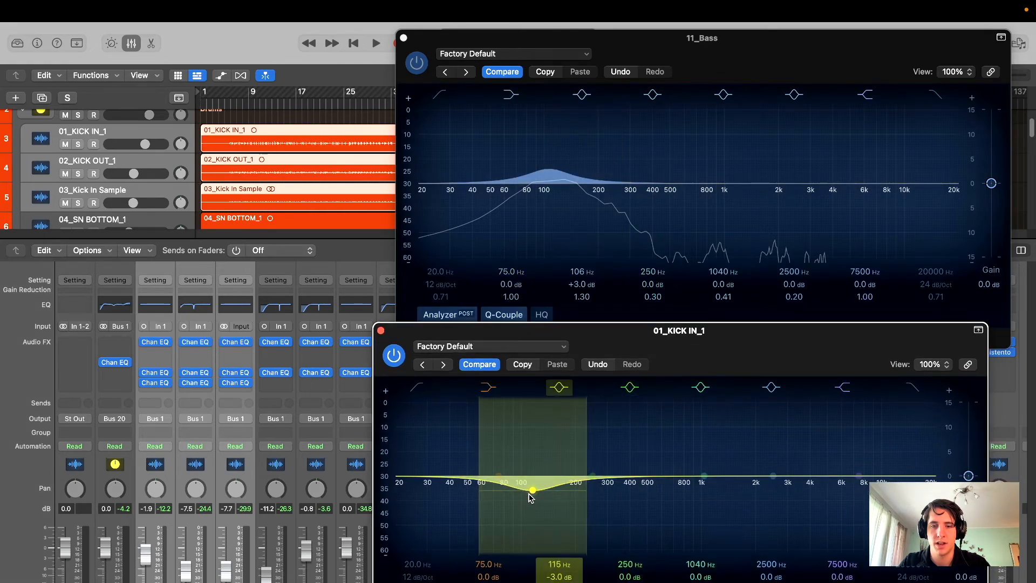
- Add a 2.9 dB boost at 59 Hz with a Q of 1.30 to 01_KICK IN_1's Channel EQ during playback
drag(668, 363, 591, 358)
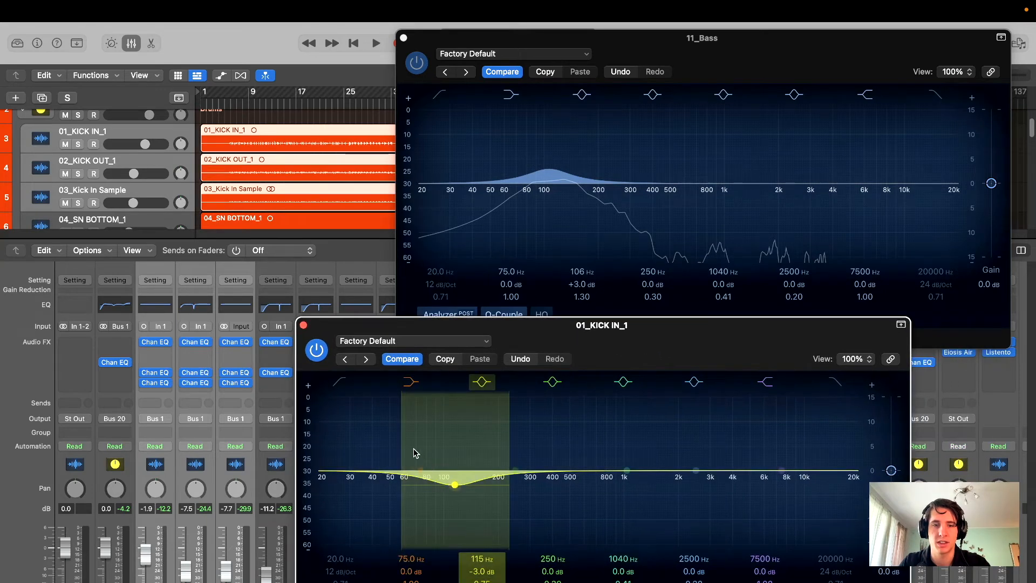
drag(515, 470, 582, 452)
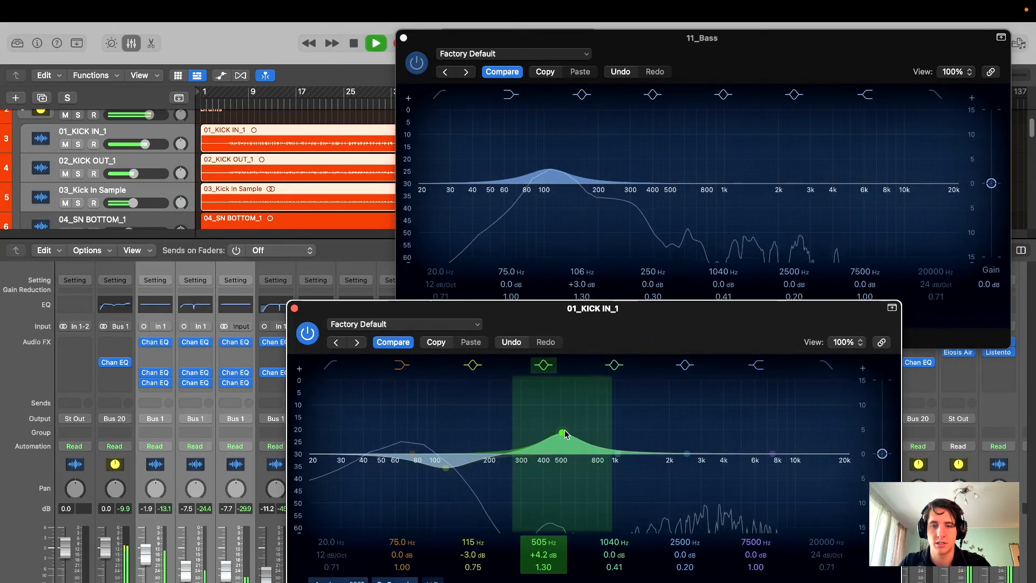
drag(562, 432, 399, 443)
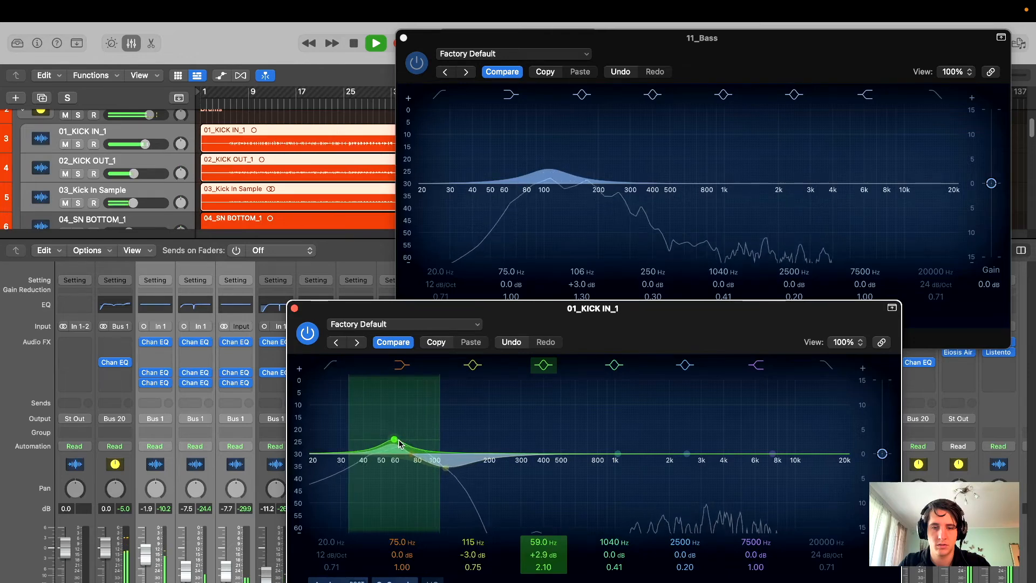
drag(544, 569, 539, 568)
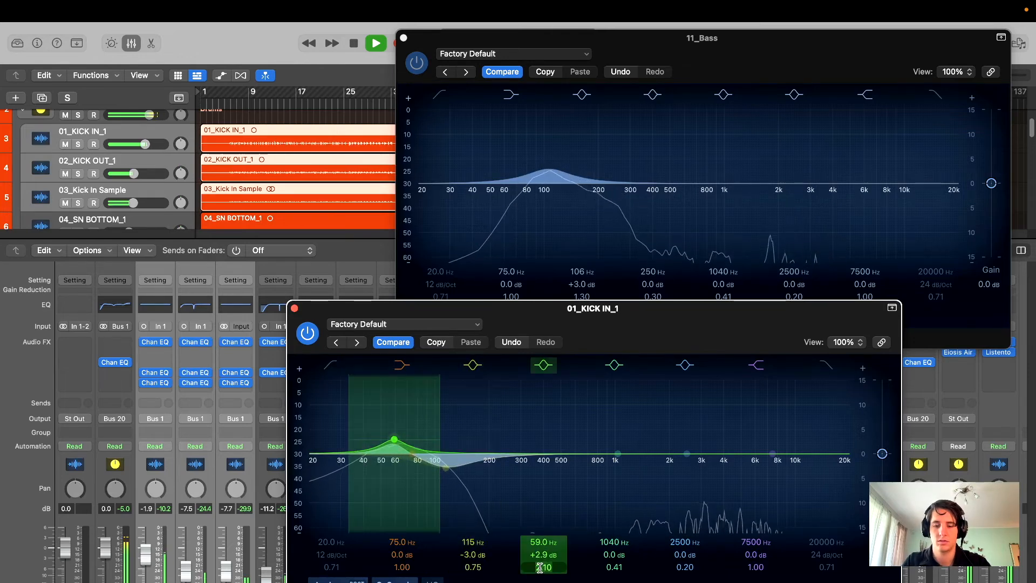
key(Return)
drag(684, 319, 684, 279)
drag(618, 292, 727, 300)
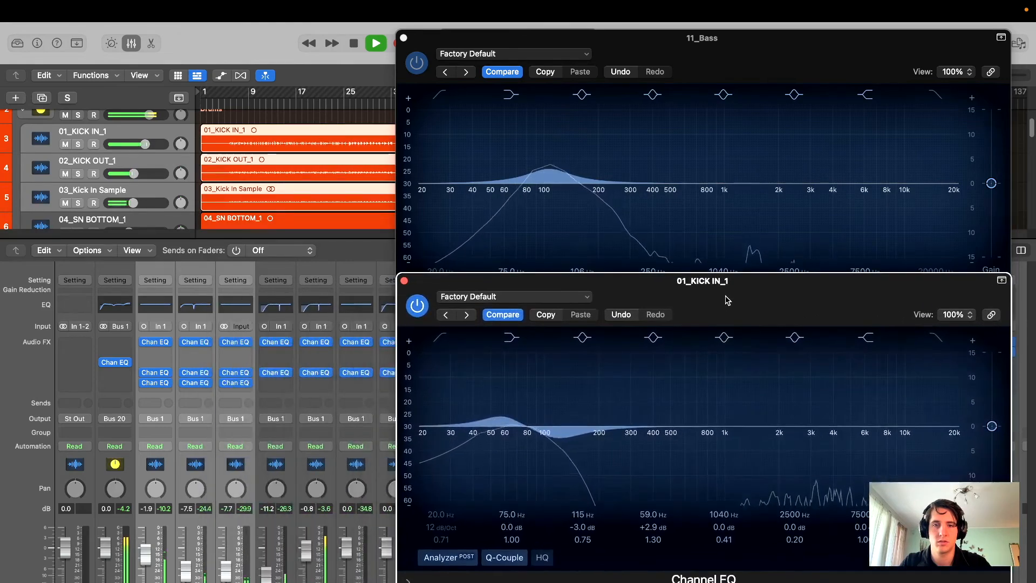
- Copy 01_KICK IN_1's pocket Channel EQ onto 02_KICK OUT_1 and 03_Kick In Sample, and check the copied bands on 02_KICK OUT_1
click(405, 281)
click(157, 383)
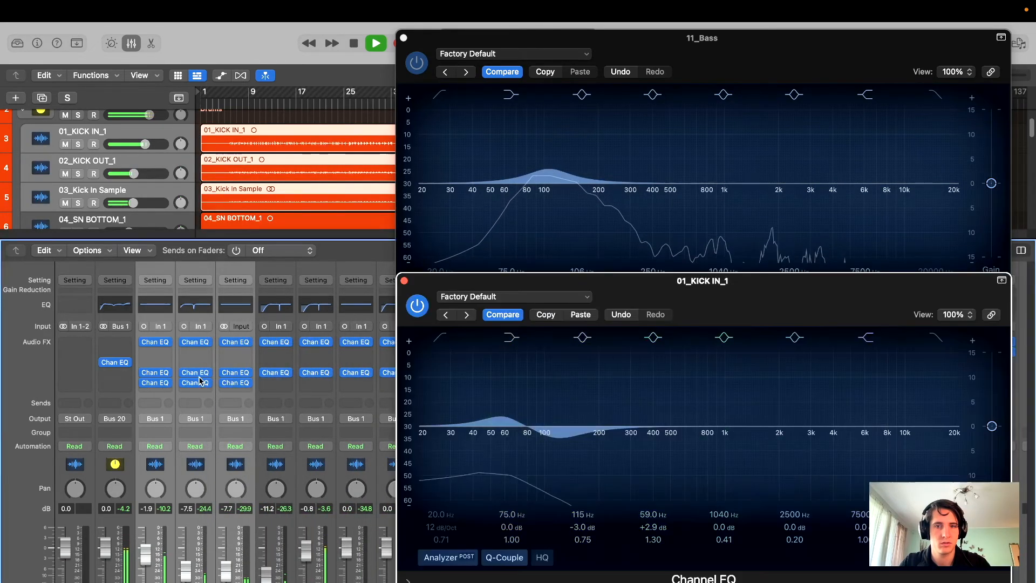
click(404, 282)
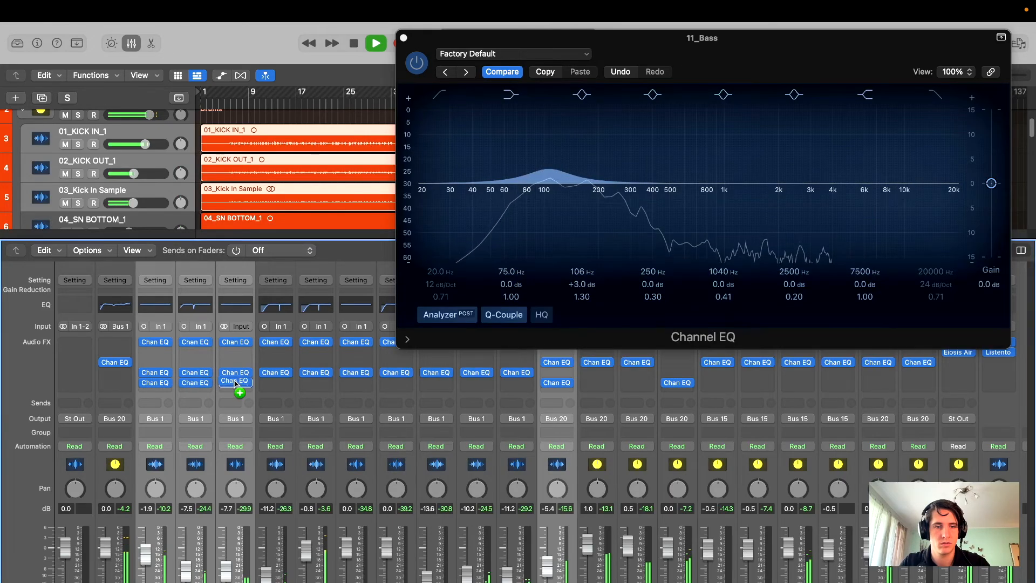
click(558, 385)
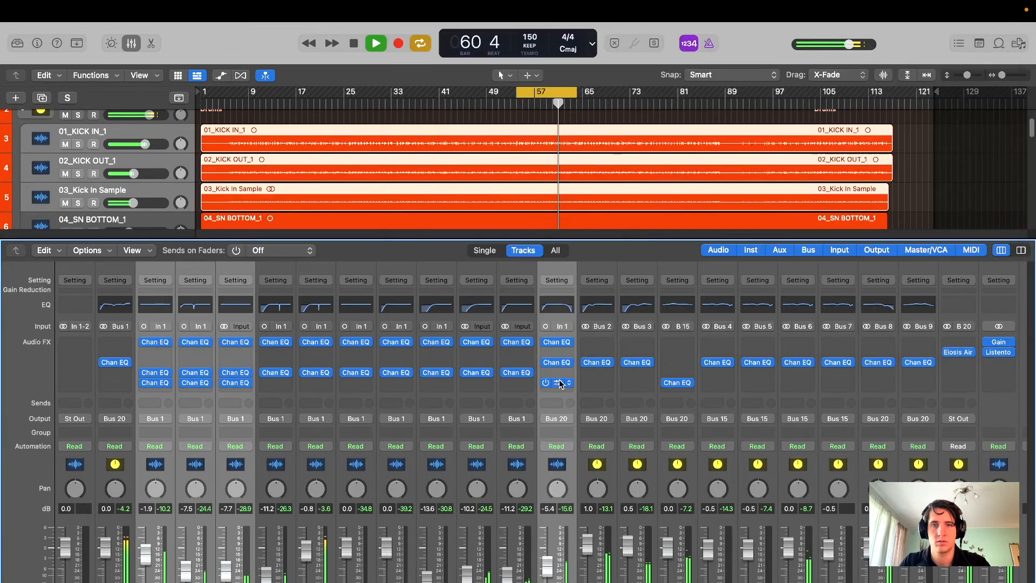
click(556, 385)
drag(723, 43, 750, 156)
click(197, 384)
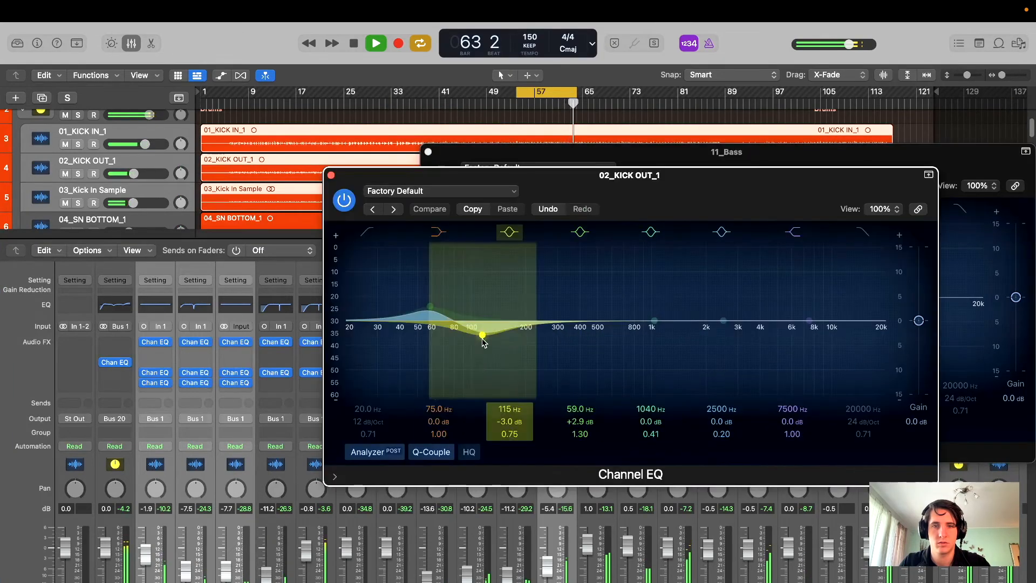
click(333, 176)
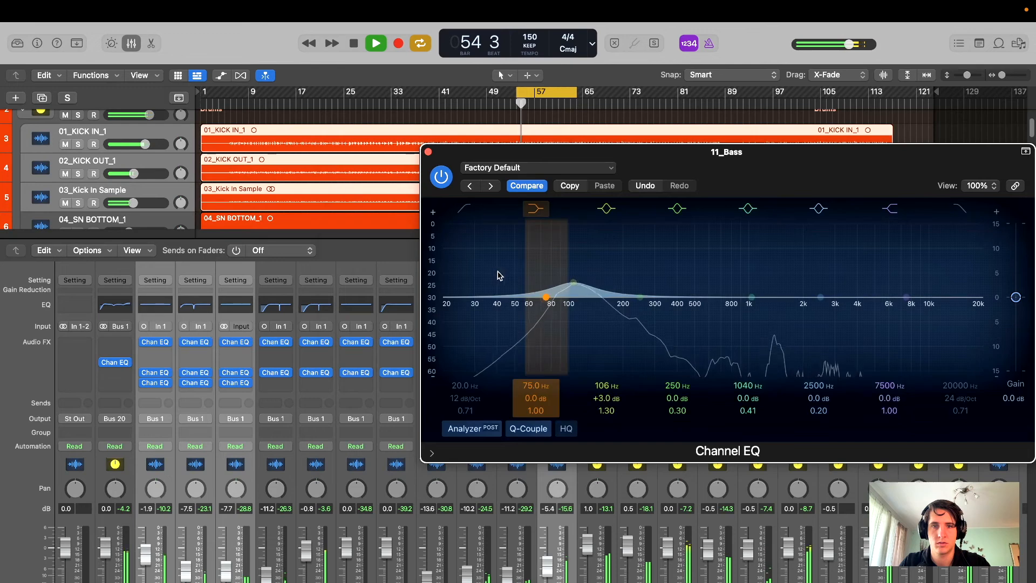
- Add a 3.1 dB cut at 59 Hz with a Q of 1.30 to 11_Bass's Channel EQ
drag(641, 296, 526, 267)
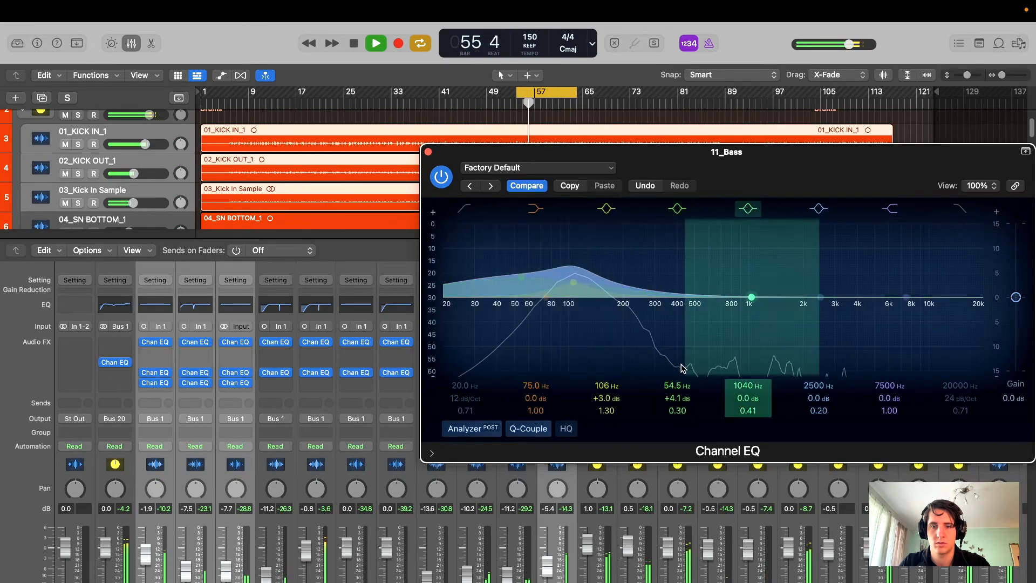
text(59)
key(Return)
double_click(670, 409)
text(1.3)
key(Return)
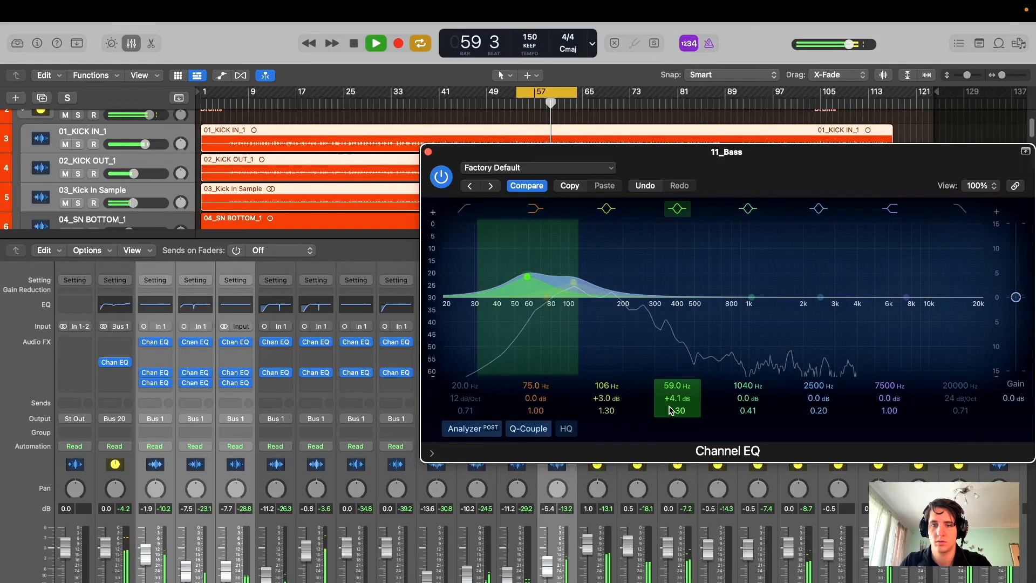
drag(672, 399, 672, 437)
drag(759, 177, 633, 217)
drag(550, 464, 550, 465)
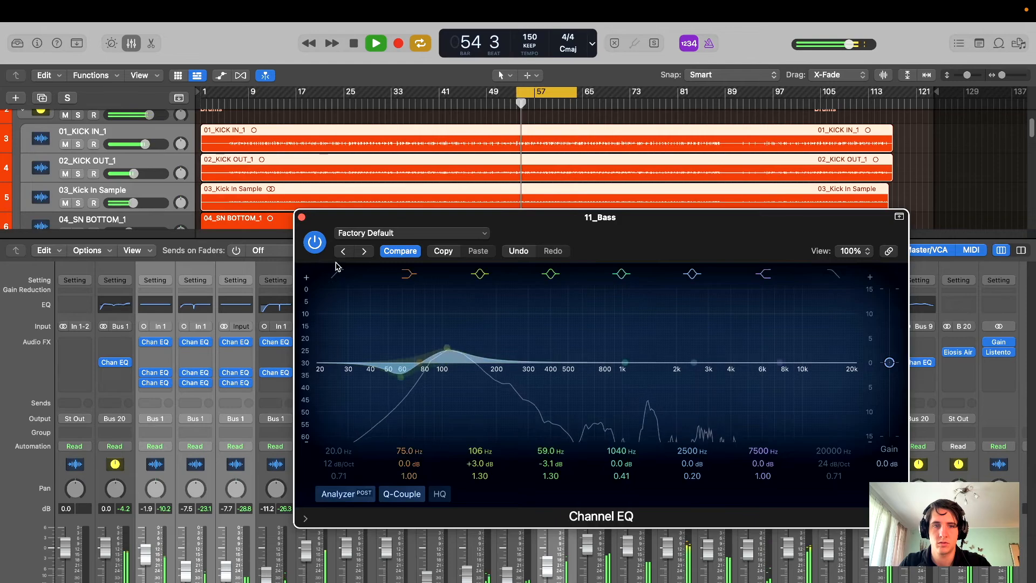
- Compare the looped mix with the pocket Channel EQs on 11_Bass and the three kick tracks bypassed and enabled
click(316, 243)
click(318, 246)
drag(324, 223, 377, 193)
click(355, 189)
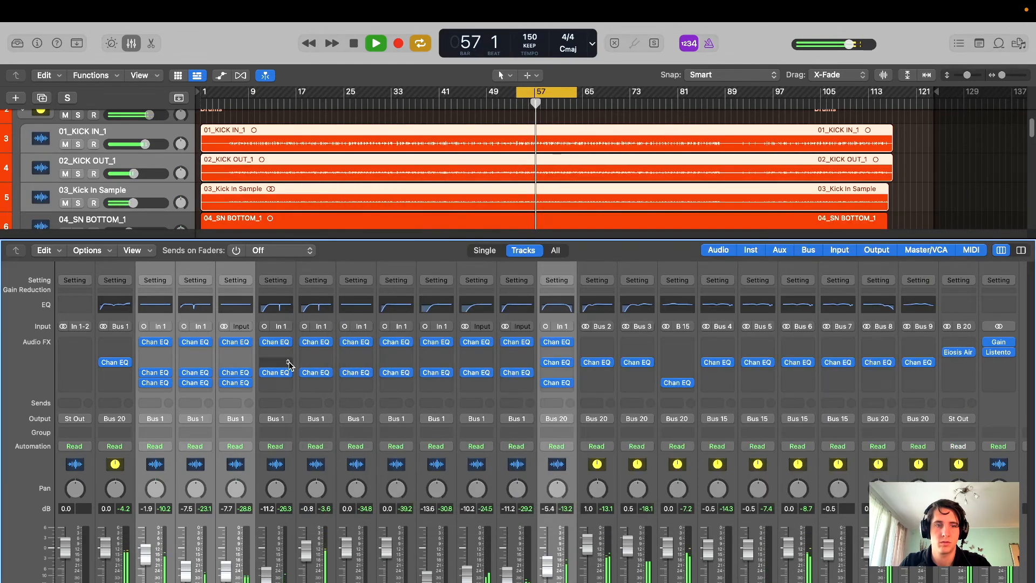
click(546, 383)
key(space)
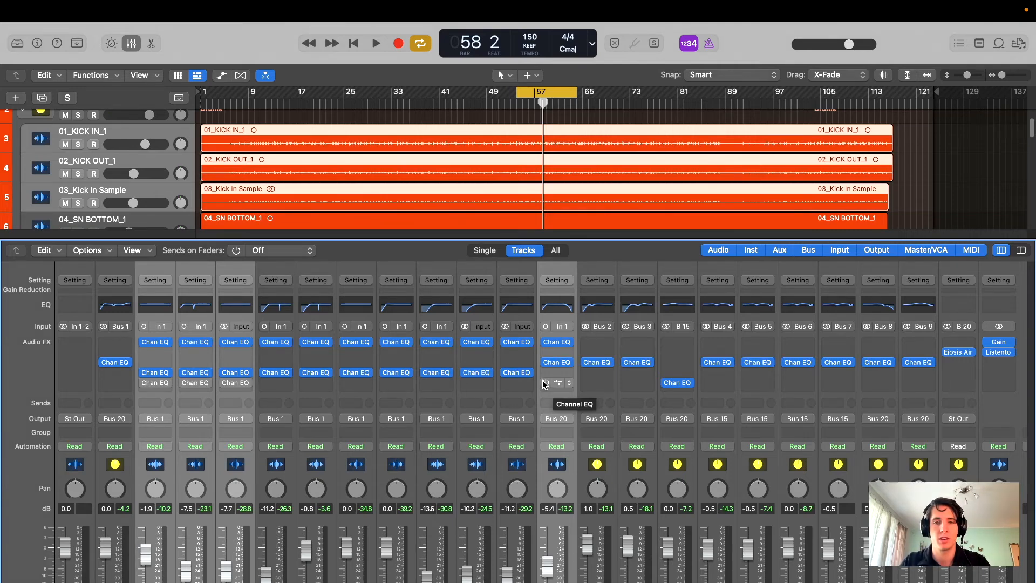
key(space)
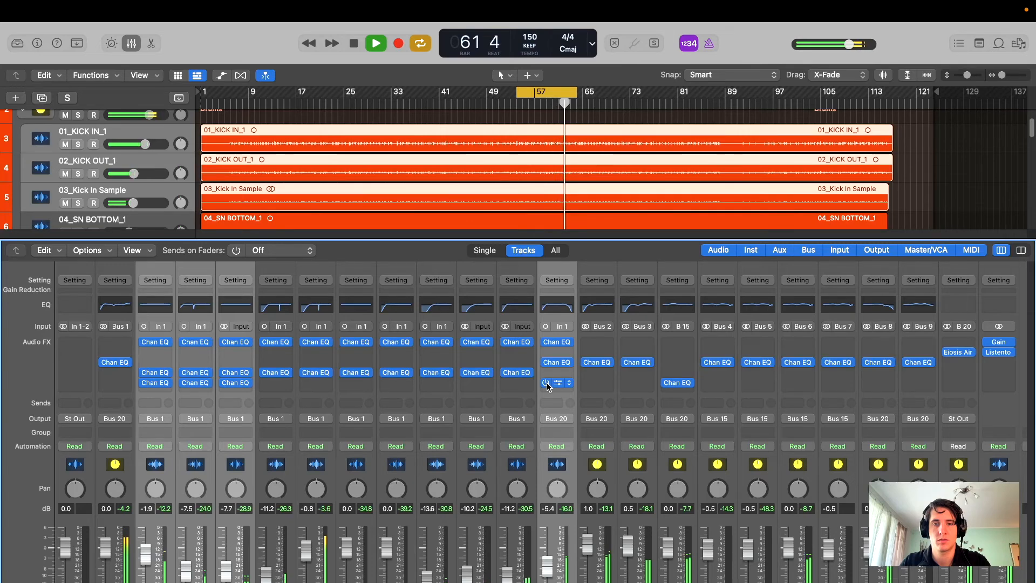
click(547, 383)
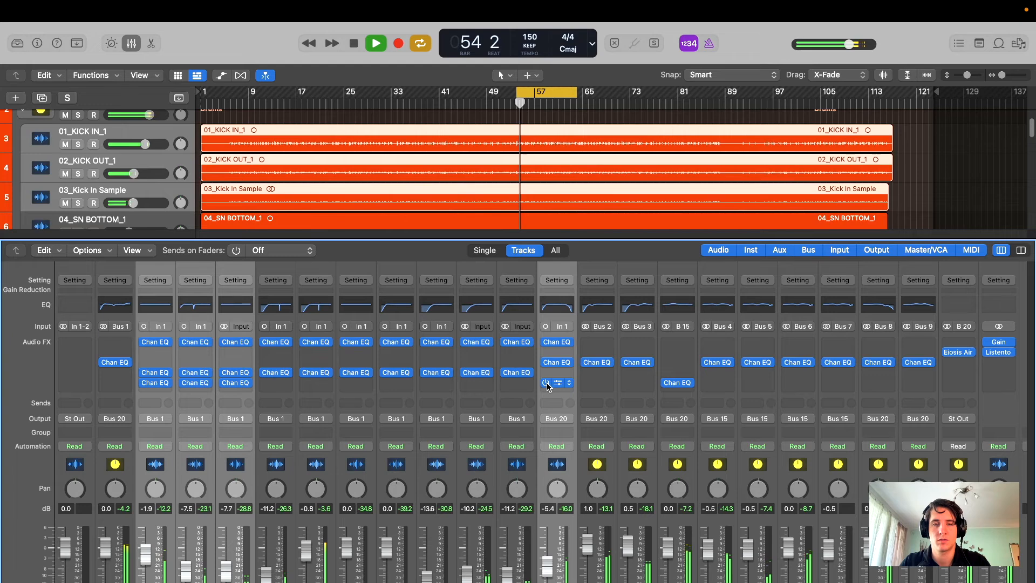
key(space)
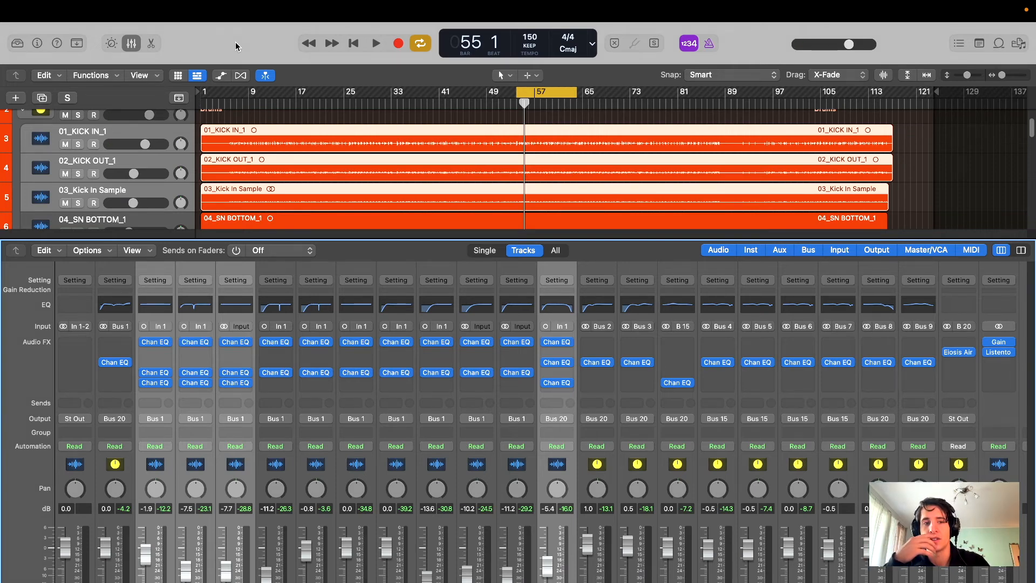
- Check the pocket EQ on 02_KICK OUT_1, hide the mixer and collapse the Drums stack
click(204, 266)
click(195, 383)
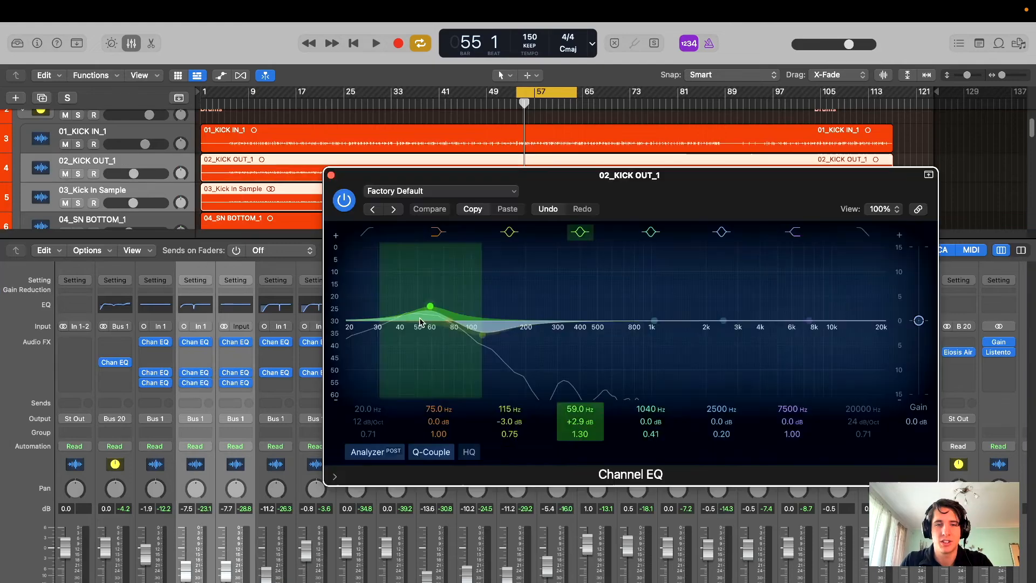
click(331, 176)
key(x)
click(519, 96)
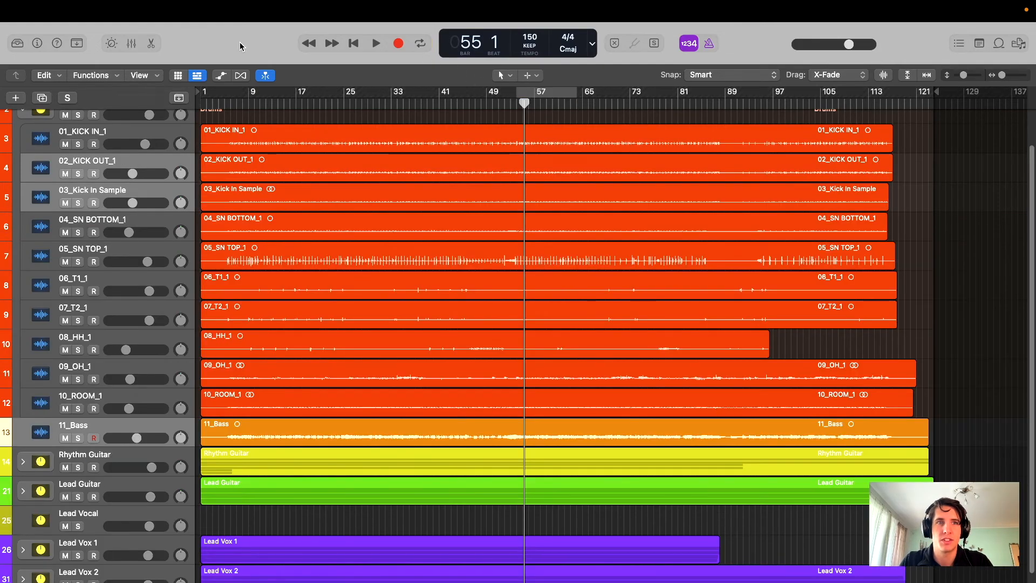
scroll(395, 385, up, 2)
click(23, 153)
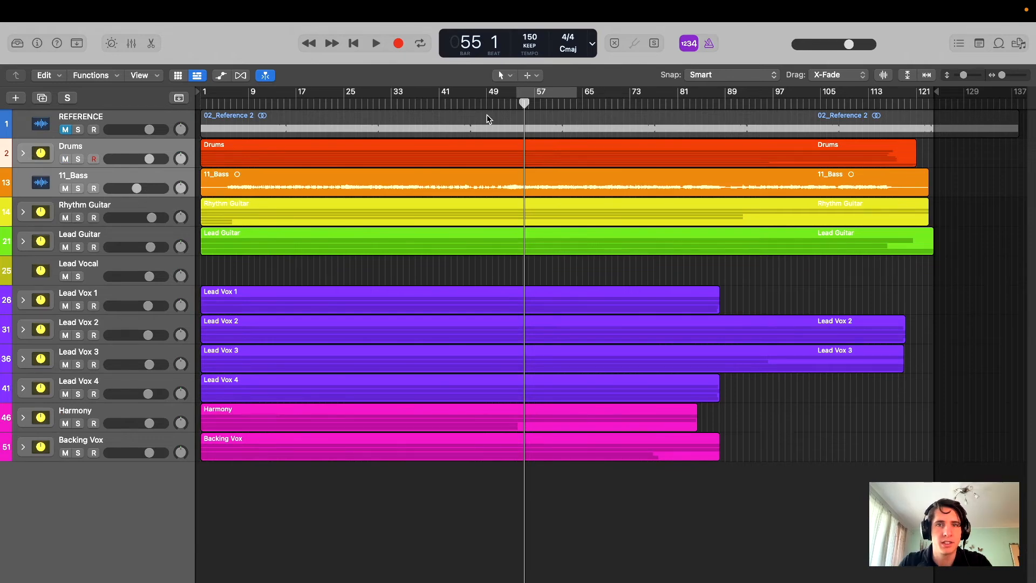
- Play the loop from bar 54, expand the Rhythm Guitar and Lead Guitar stacks, and slightly raise 18_Lead Guitar 1's volume
drag(519, 101, 516, 101)
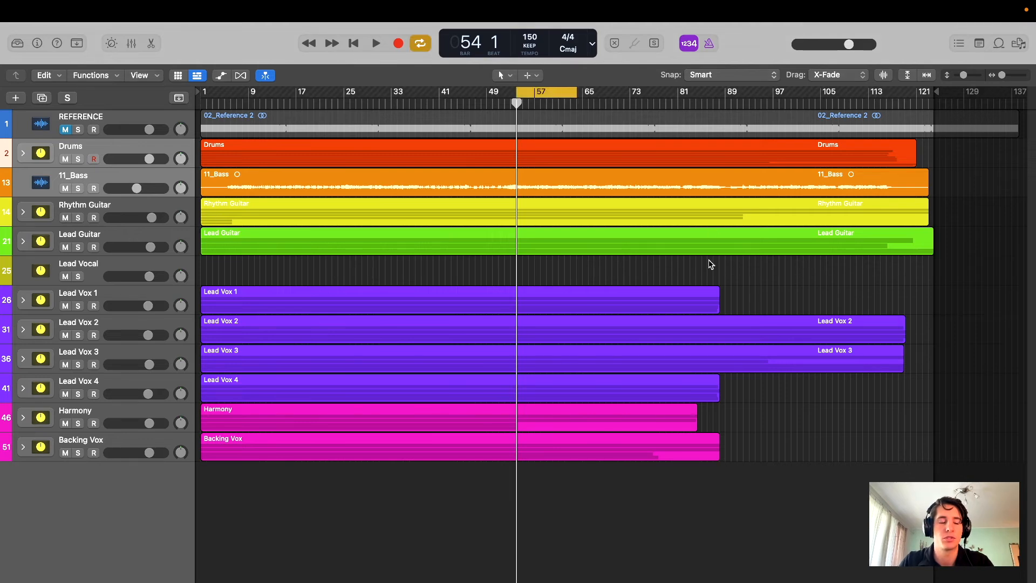
key(space)
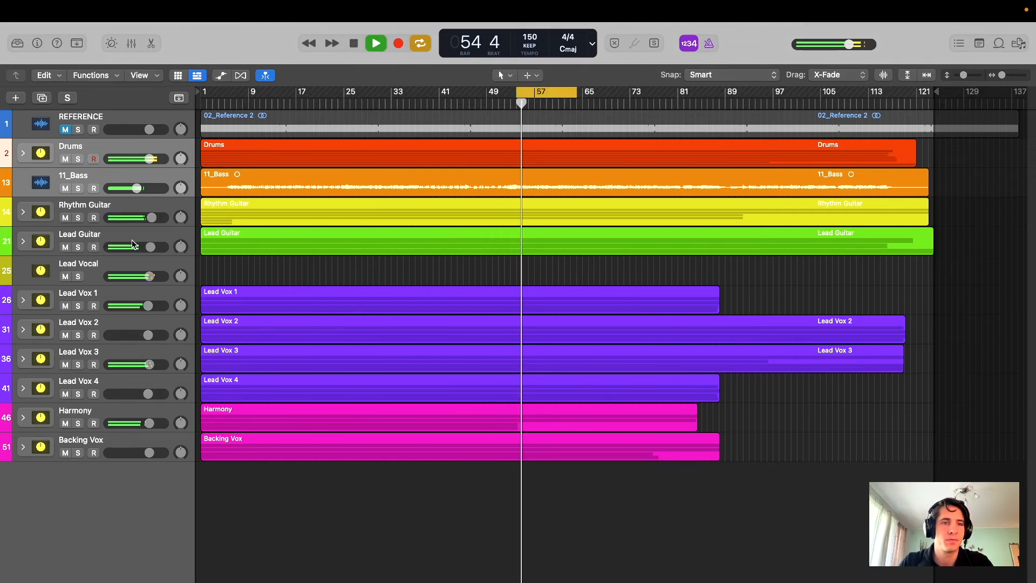
click(25, 238)
click(23, 211)
click(23, 410)
scroll(132, 312, down, 4)
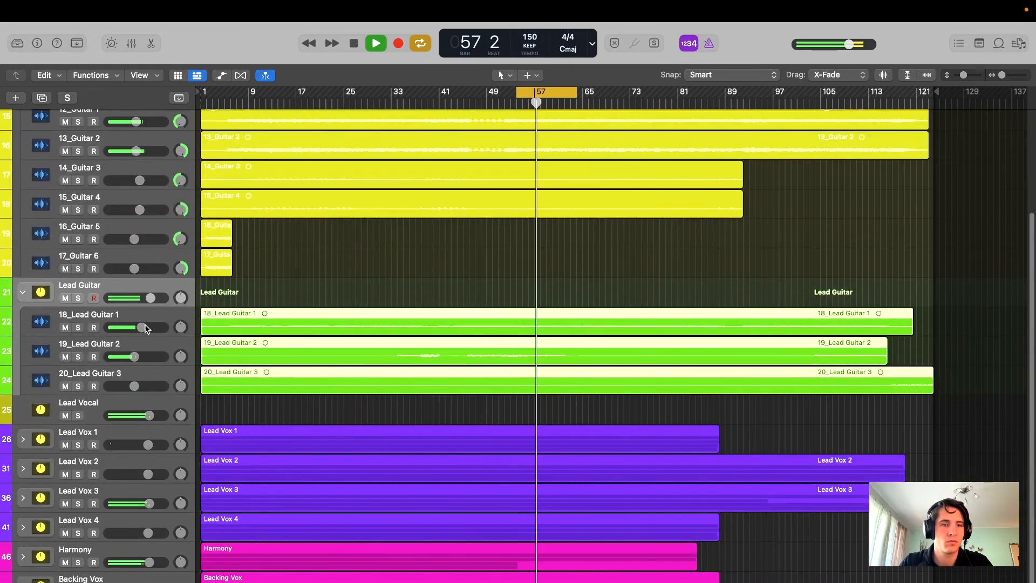
drag(141, 353, 144, 355)
click(145, 384)
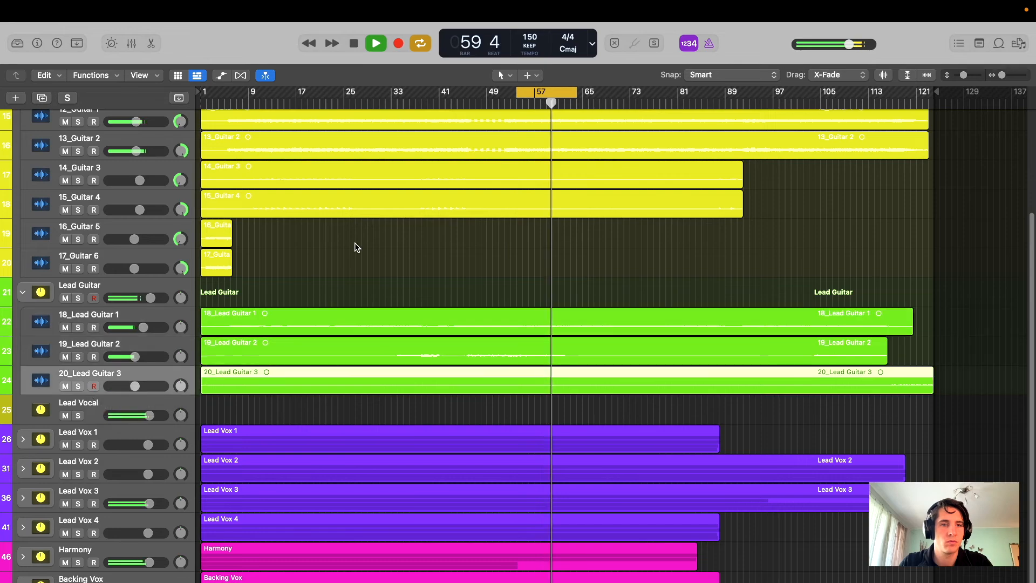
- Slightly raise the Rhythm Guitar stack's volume and toggle its solo on and off during playback
scroll(354, 245, up, 3)
scroll(355, 272, up, 2)
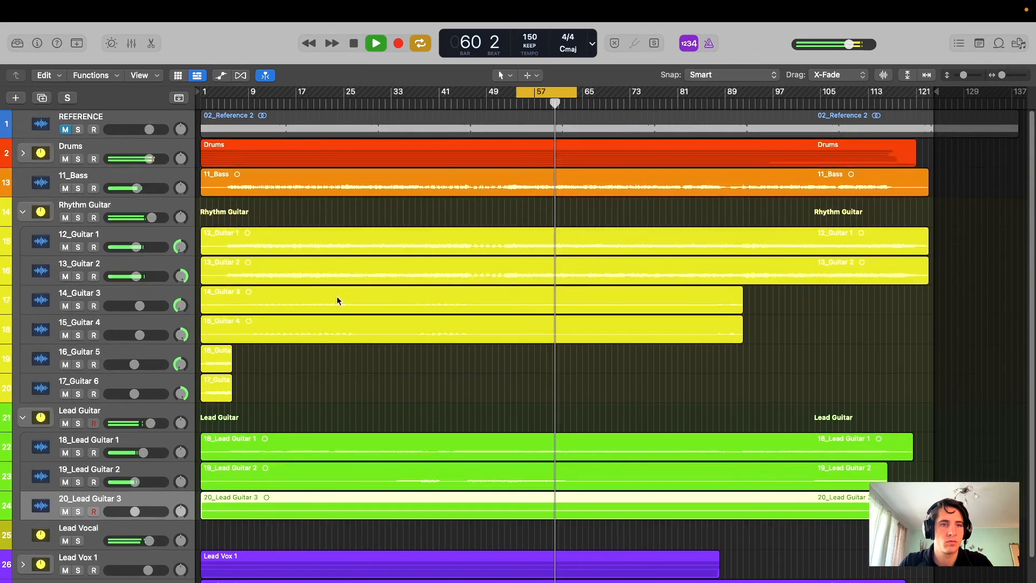
click(142, 417)
drag(152, 218, 154, 218)
key(s)
key(s)
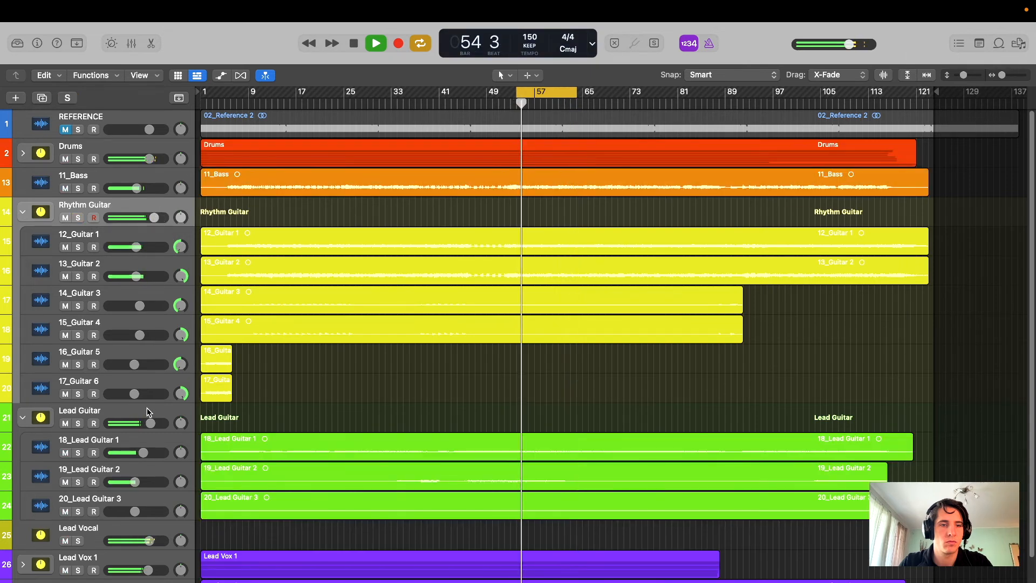
- Select 12_Guitar 1, 13_Guitar 2, 18_Lead Guitar 1 and 19_Lead Guitar 2, solo them briefly during playback, and stop playback
scroll(142, 461, down, 2)
click(142, 472)
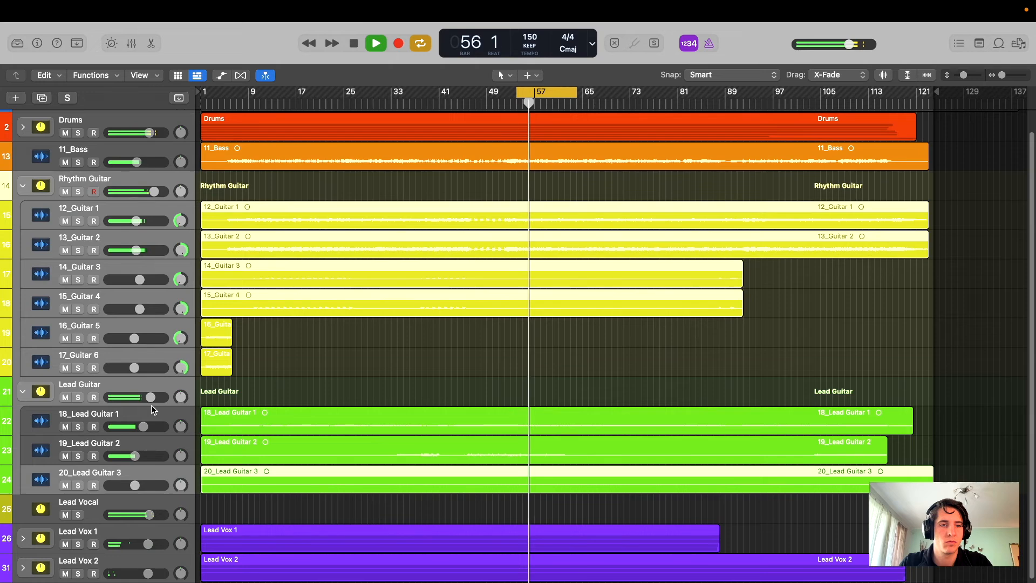
click(122, 210)
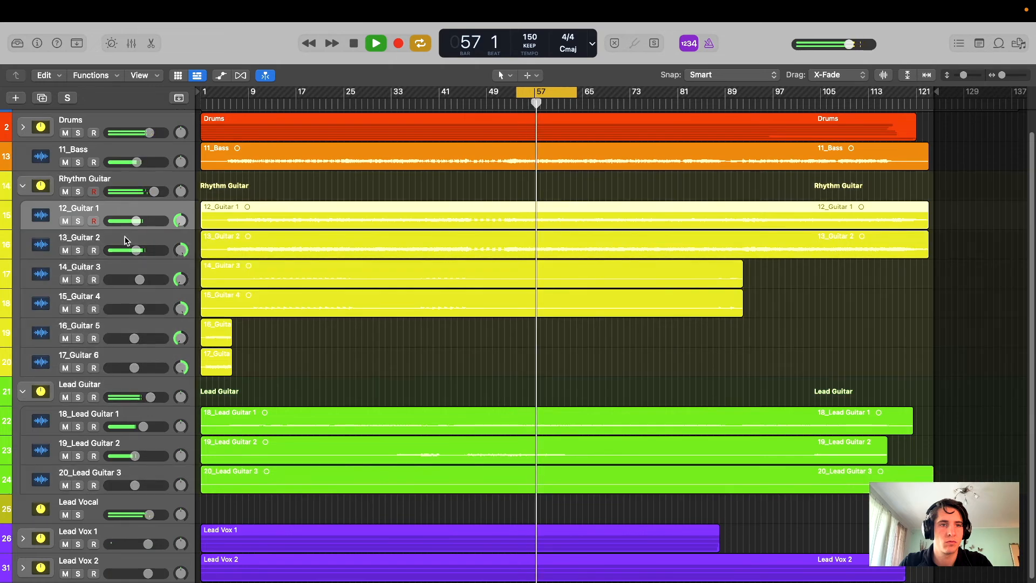
super+click(126, 239)
super+click(134, 417)
super+click(132, 446)
key(s)
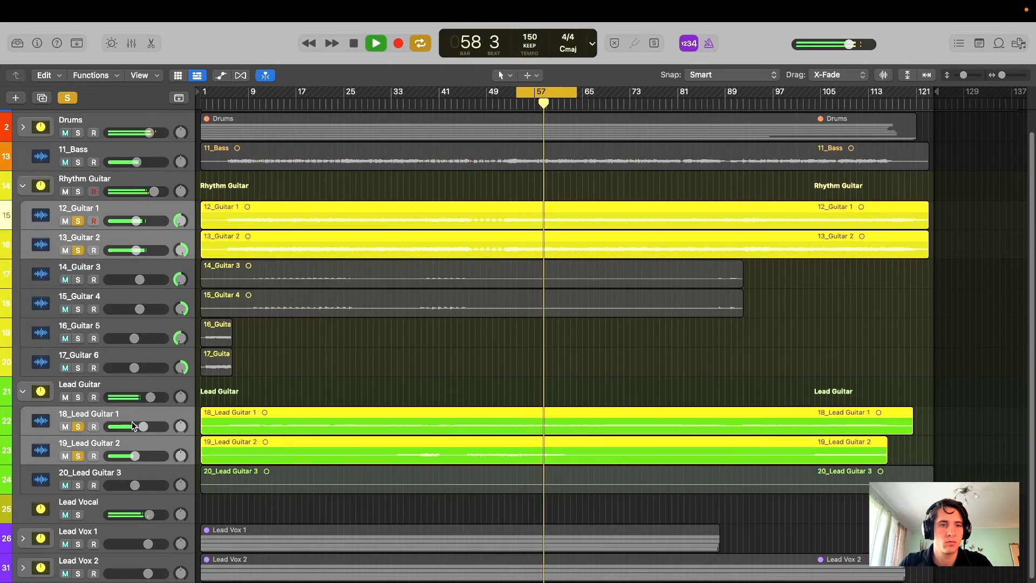
key(s)
key(space)
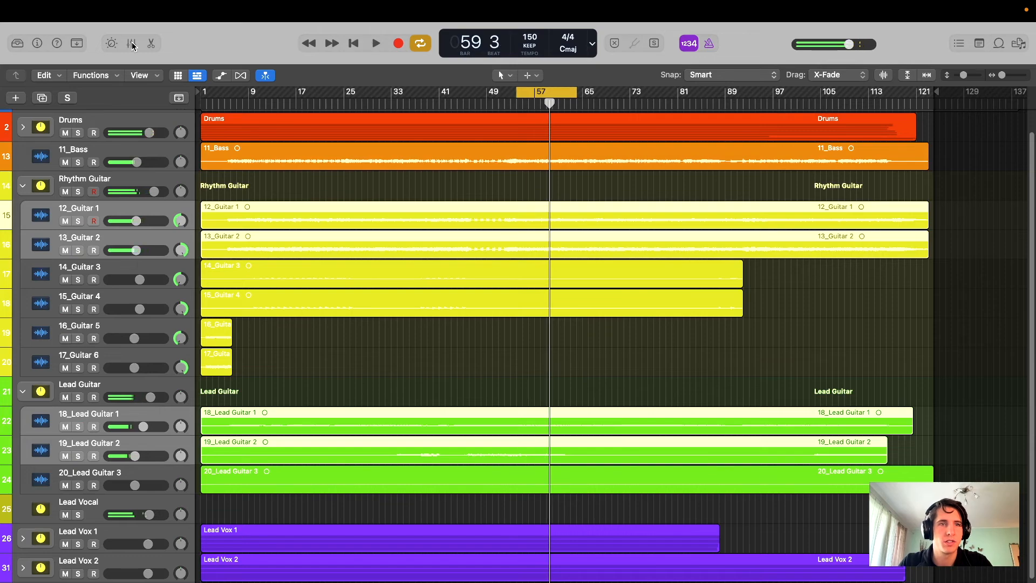
- Show the mixer, open the last Channel EQs on the Rhythm Guitar and Lead Guitar stacks, and arrange their windows so both are reachable
key(x)
scroll(511, 199, down, 10)
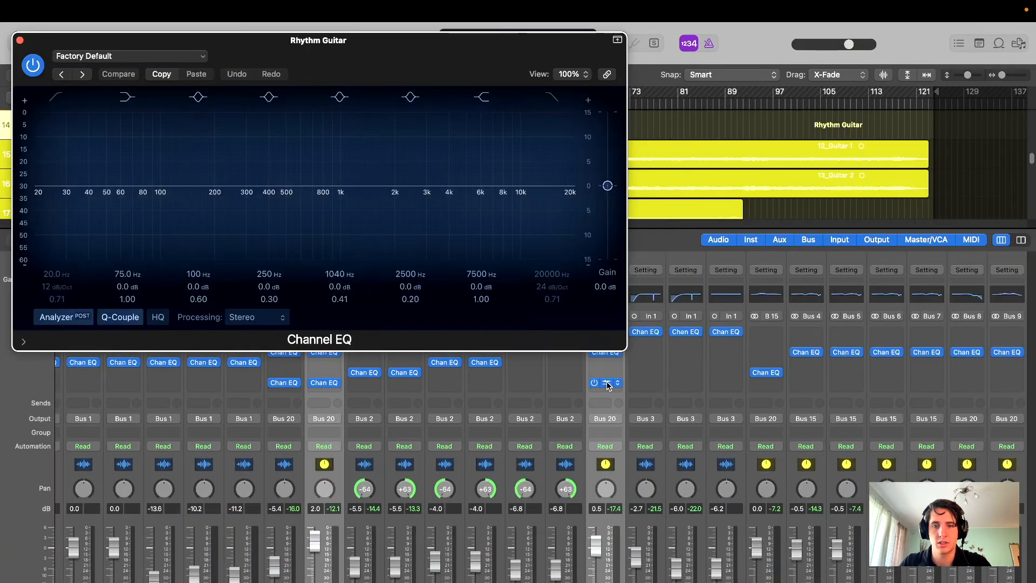
click(607, 383)
drag(645, 211, 694, 362)
drag(420, 71, 413, 99)
drag(744, 345, 799, 384)
drag(439, 92, 423, 54)
drag(726, 358, 700, 332)
drag(419, 70, 423, 73)
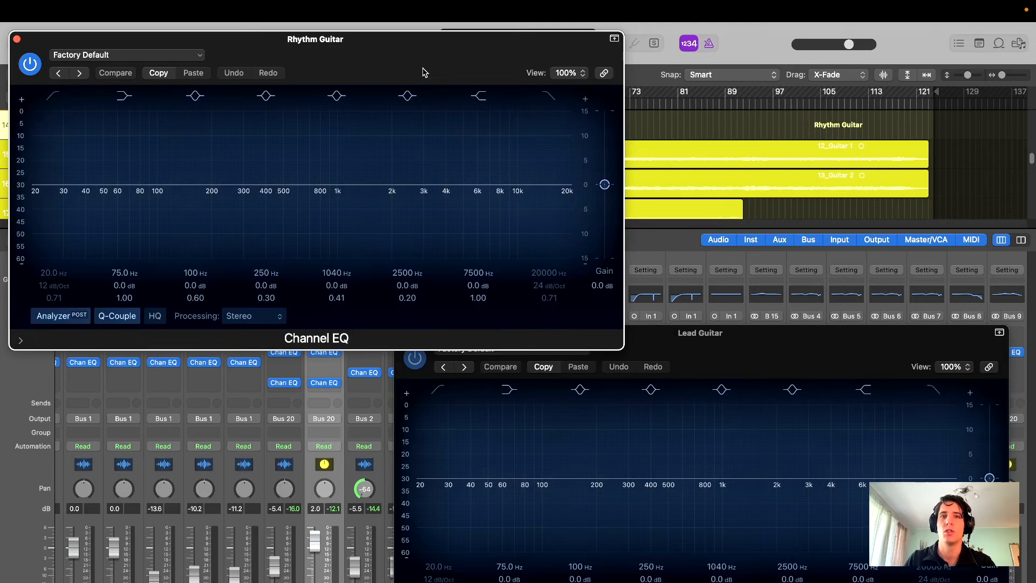
drag(426, 61, 481, 196)
- During playback, boost the Rhythm Guitar Channel EQ by 2.6 dB at 925 Hz with Q 1.00, comparing it bypassed and enabled
key(space)
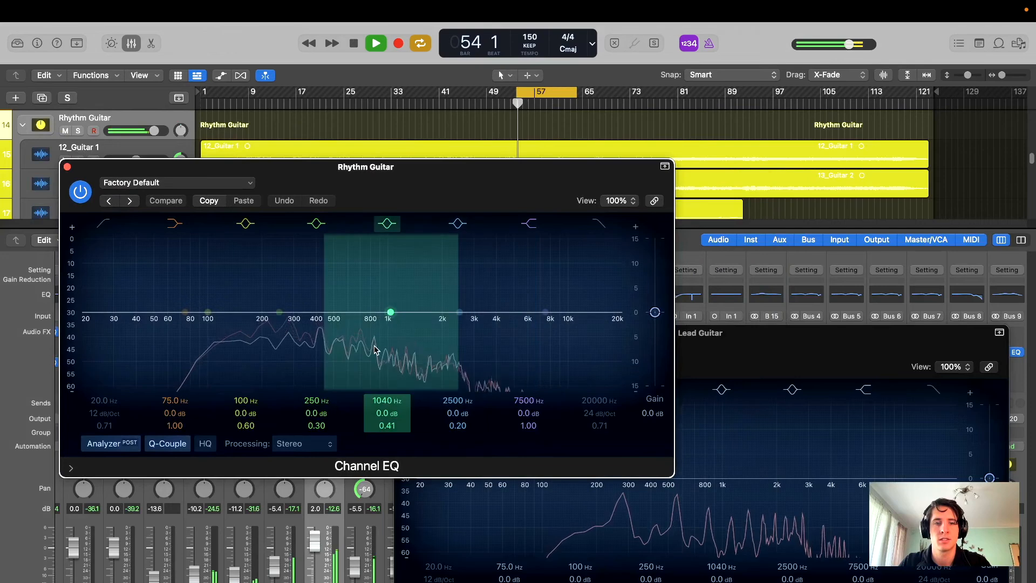
drag(389, 312, 348, 281)
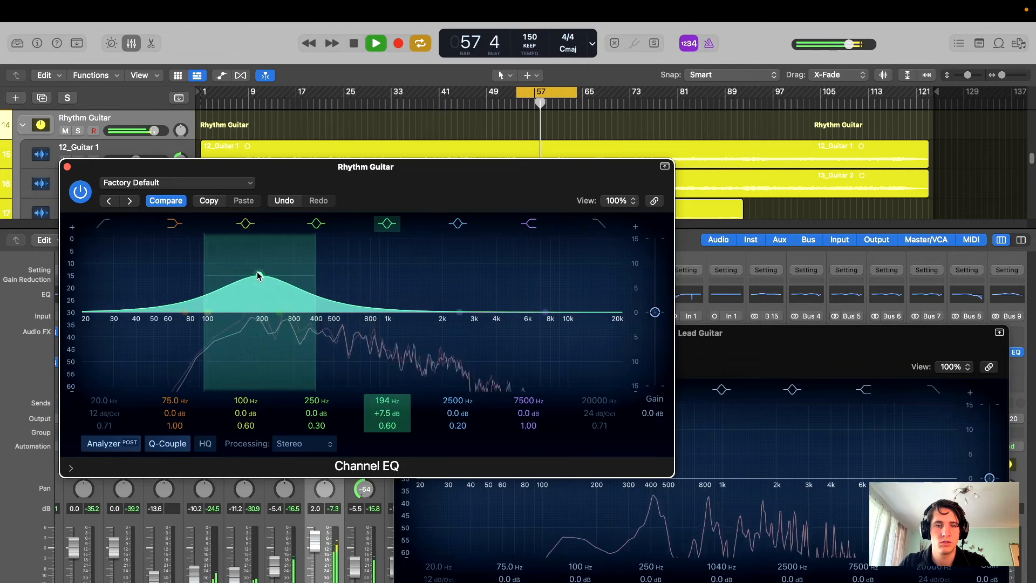
drag(275, 273, 448, 272)
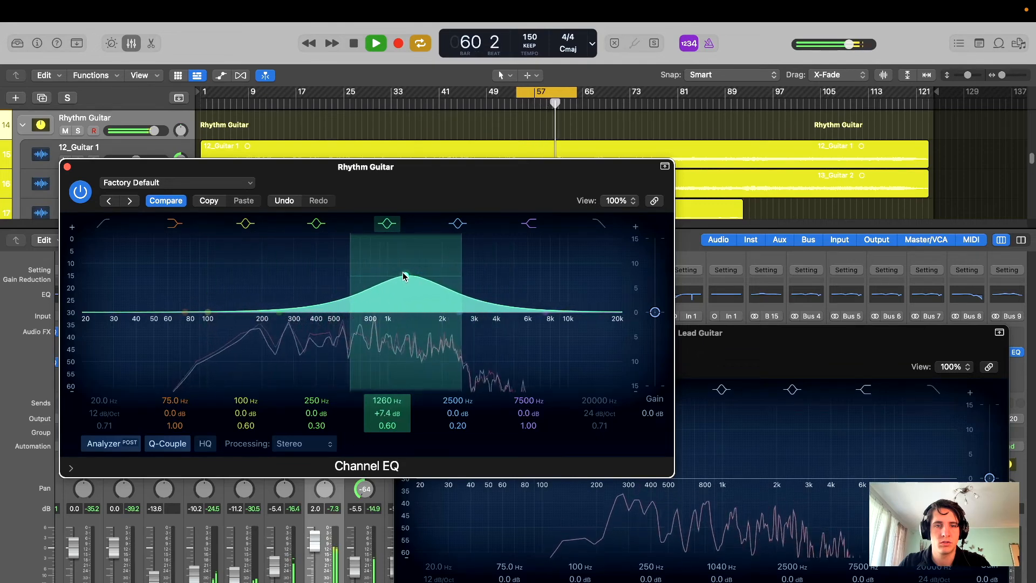
drag(365, 294, 389, 306)
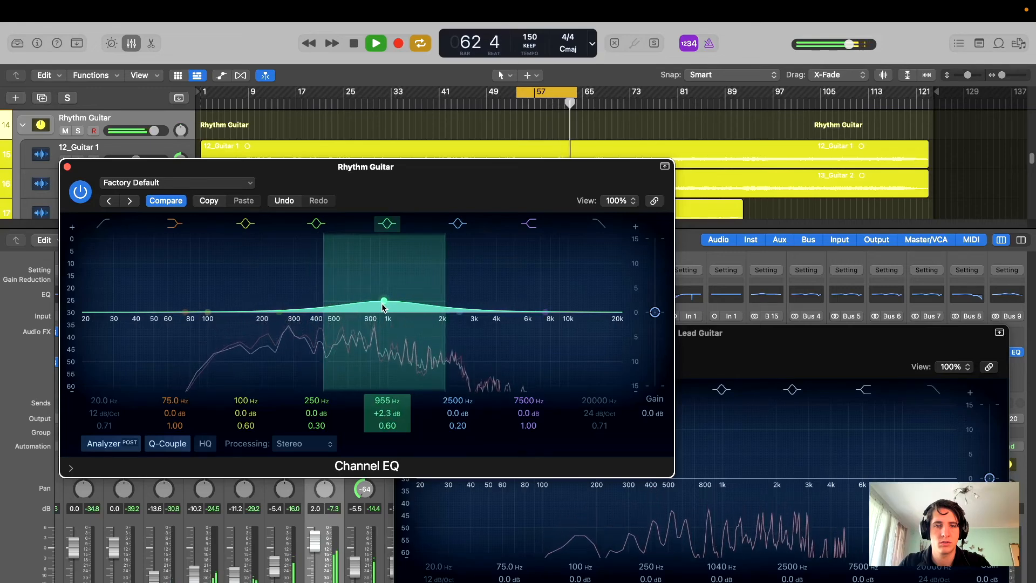
drag(386, 427, 384, 422)
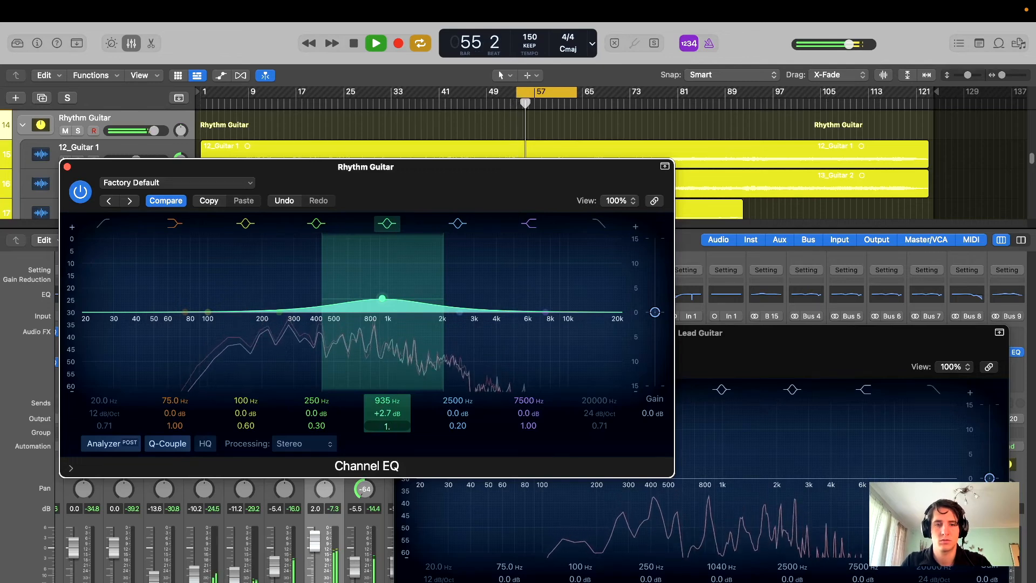
key(Return)
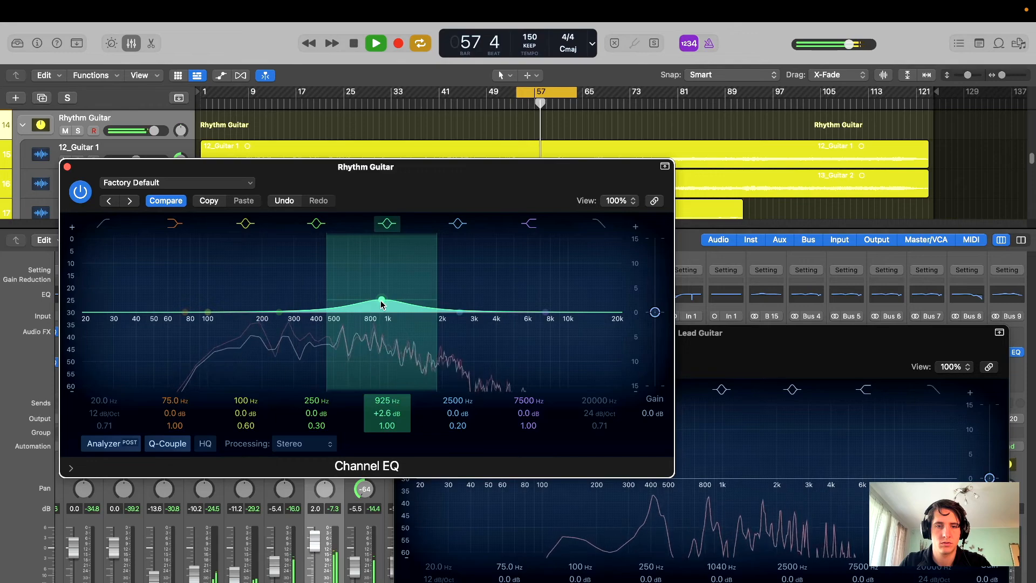
drag(495, 192, 466, 152)
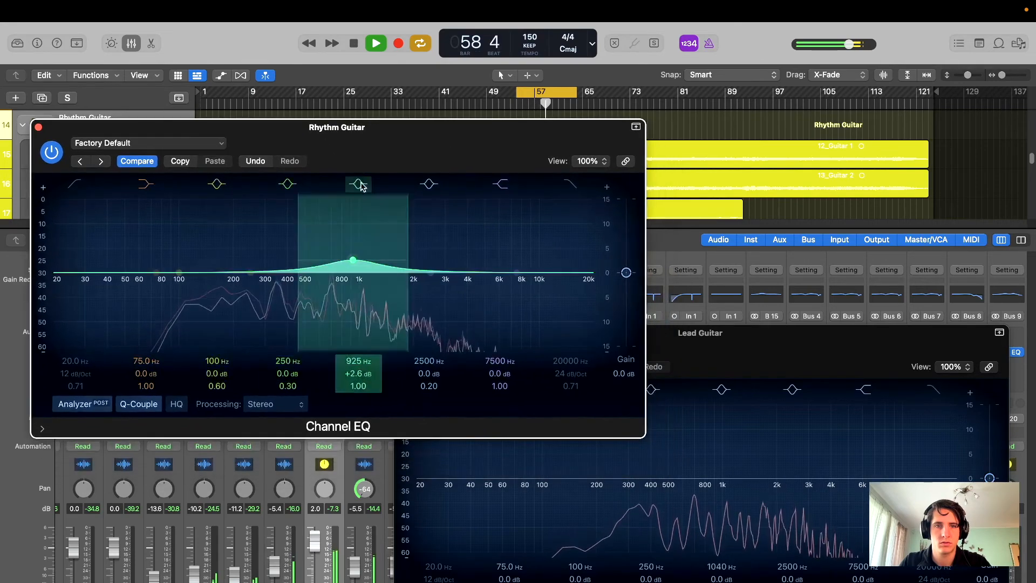
click(51, 153)
click(52, 153)
drag(423, 153, 419, 155)
- Boost the Lead Guitar Channel EQ by 2.2 dB at 2300 Hz with a Q of 1.00
drag(679, 356, 582, 259)
drag(628, 381, 636, 368)
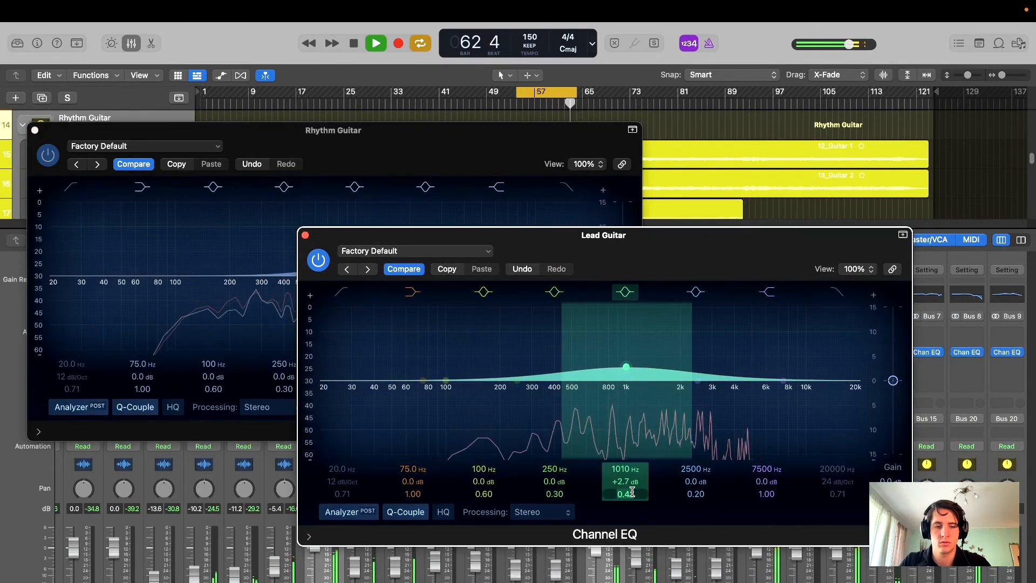
drag(632, 491, 632, 472)
drag(617, 363, 690, 370)
- Cut the Lead Guitar Channel EQ's 250 Hz band by 3.6 dB, moving it to 925 Hz with a Q of 1.00
drag(687, 267, 569, 358)
drag(402, 472, 475, 484)
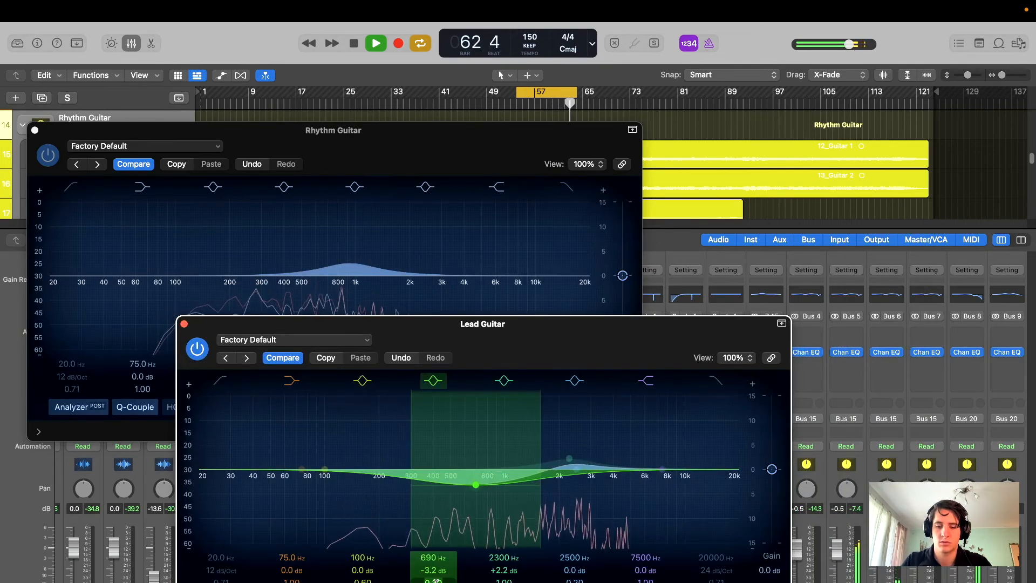
drag(436, 581, 442, 557)
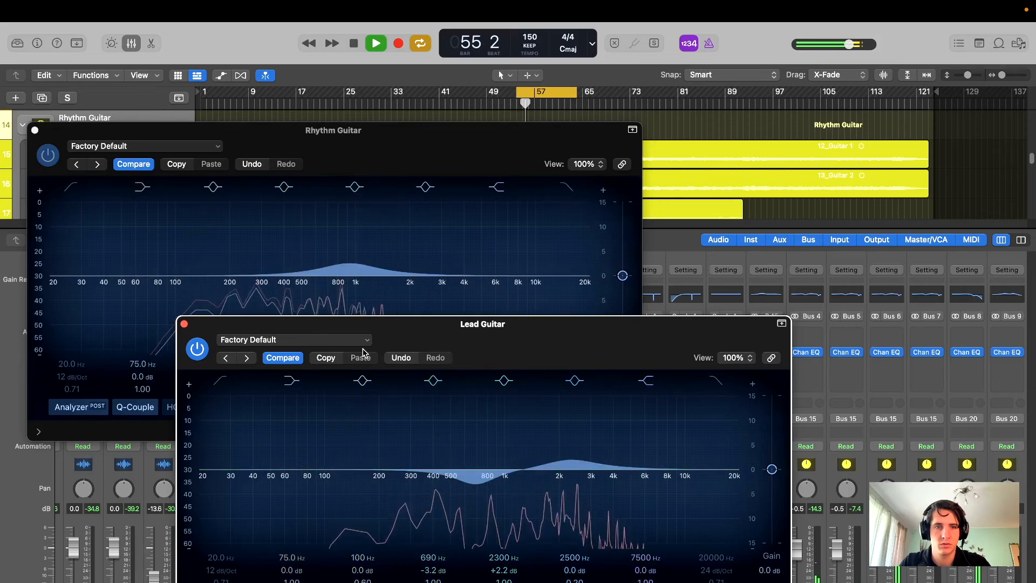
drag(356, 324, 651, 368)
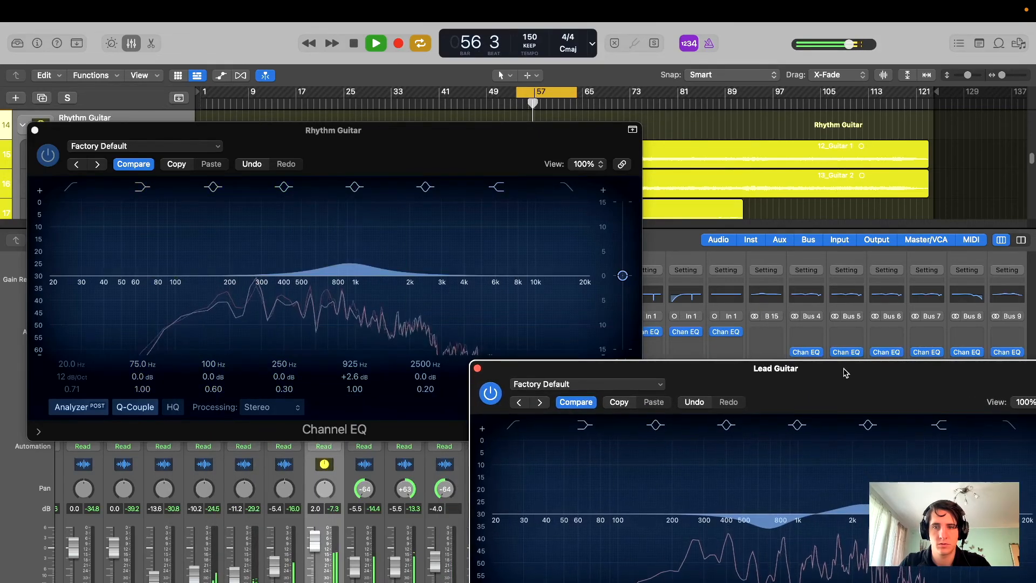
drag(842, 369, 594, 170)
drag(520, 335, 548, 338)
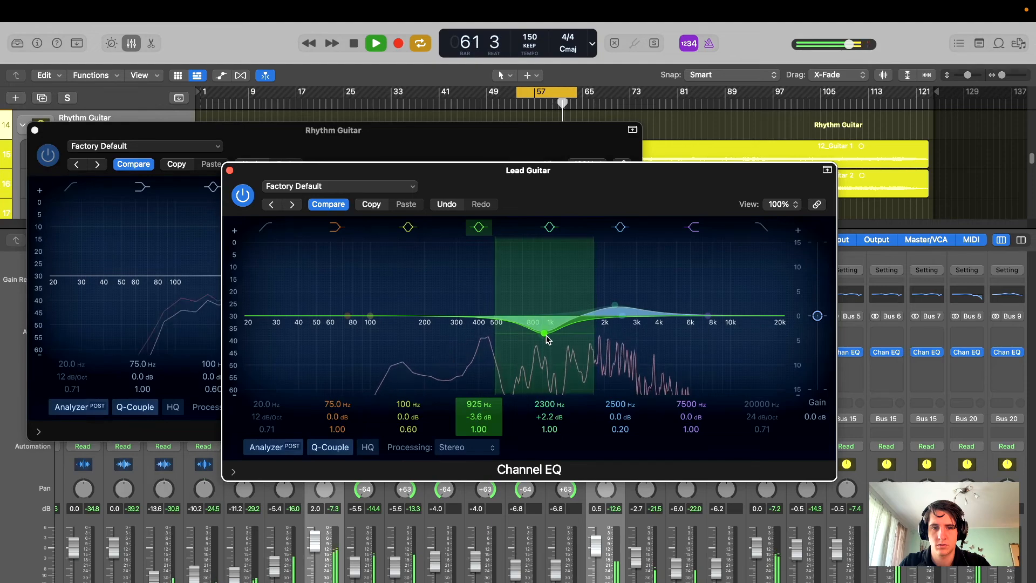
- Cut the Rhythm Guitar Channel EQ's 2500 Hz band by 3.0 dB, moving it to 2260 Hz with a Q of 1.00
drag(585, 189, 702, 324)
mouse_move(332, 143)
mouse_down()
mouse_move(548, 146)
mouse_move(326, 143)
mouse_up()
drag(421, 275, 422, 294)
double_click(419, 389)
text(1)
key(Return)
drag(429, 291, 418, 290)
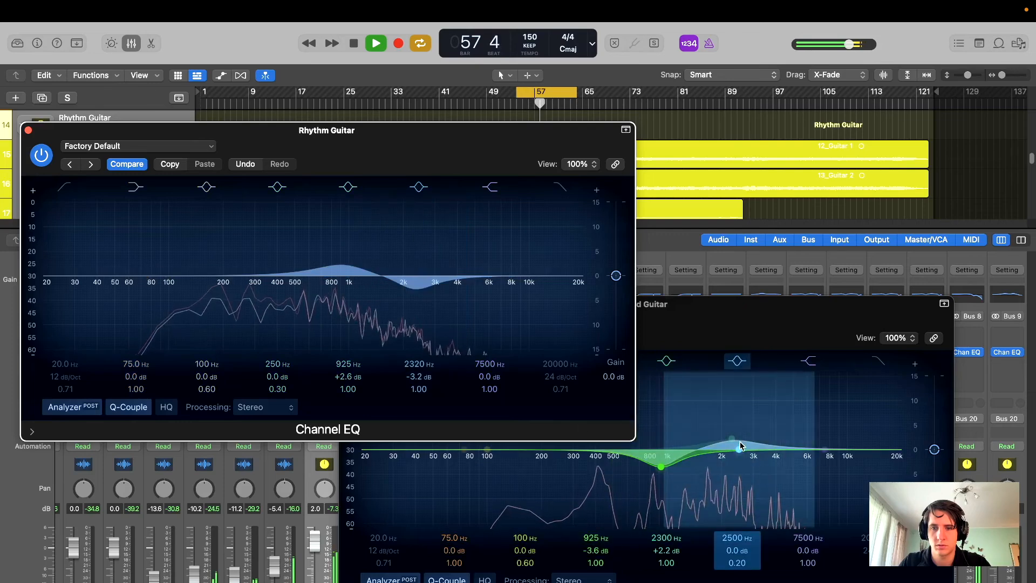
drag(415, 298, 413, 297)
drag(425, 151, 442, 146)
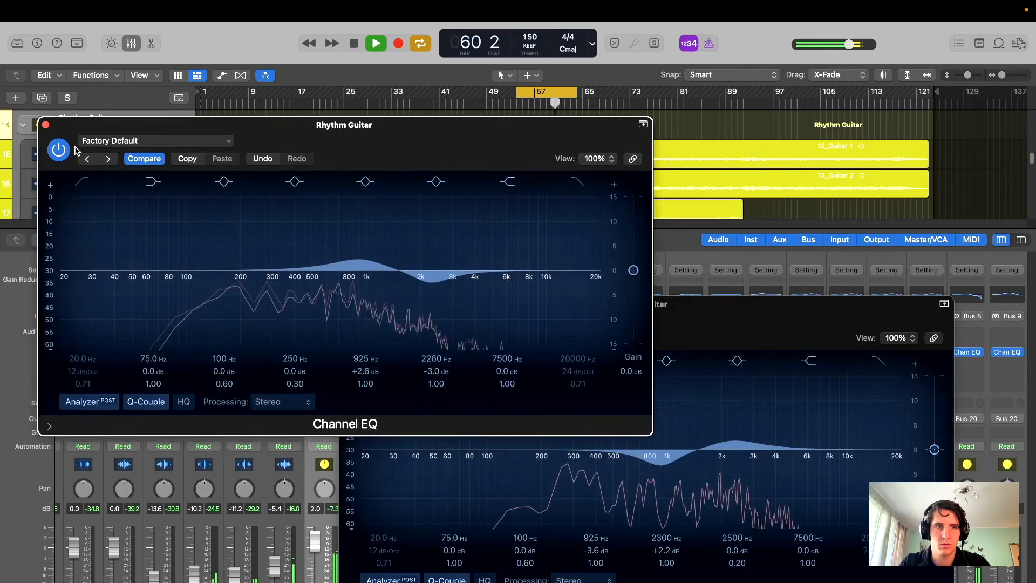
- Close the Rhythm Guitar and Lead Guitar Channel EQ windows and stop playback
click(719, 322)
click(46, 124)
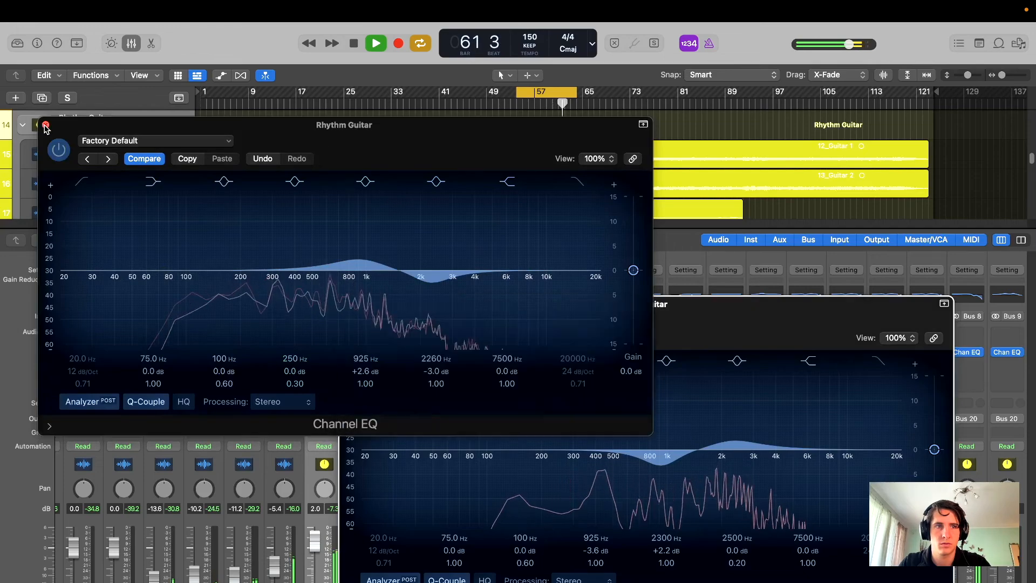
click(346, 304)
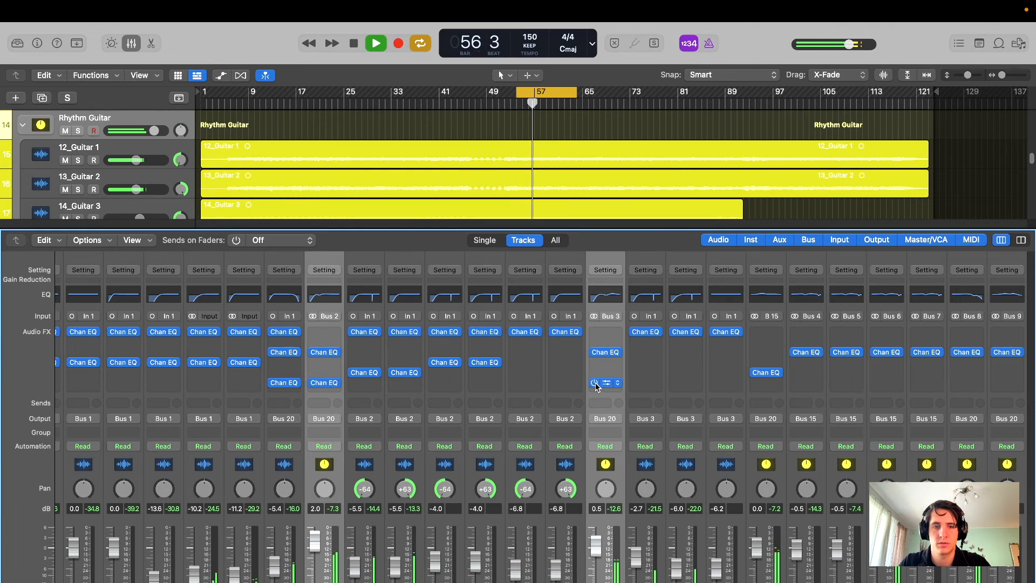
key(space)
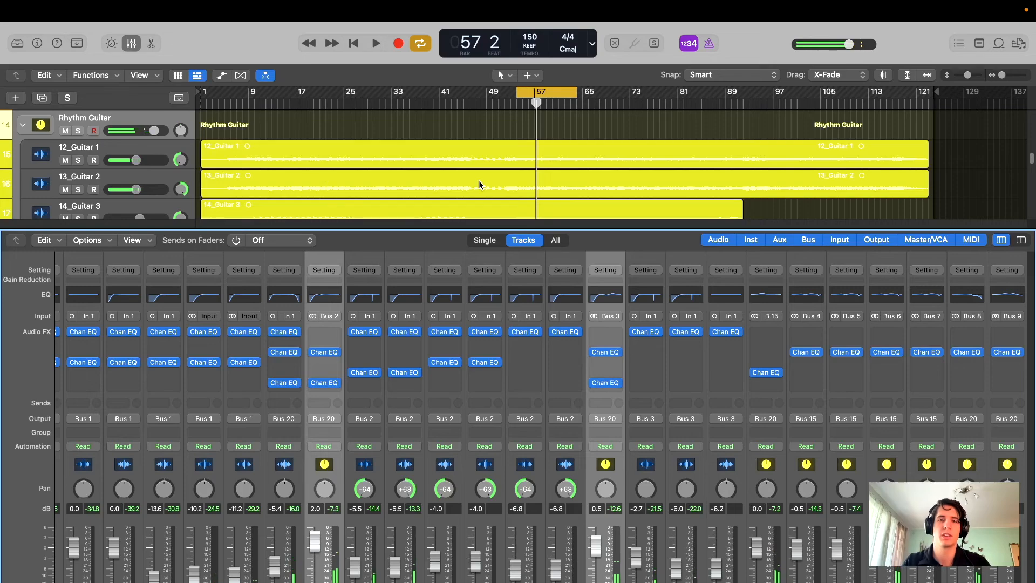
- Hide the mixer, collapse the Rhythm Guitar and Lead Guitar stacks, and return the playhead to the start
click(131, 43)
scroll(310, 204, up, 5)
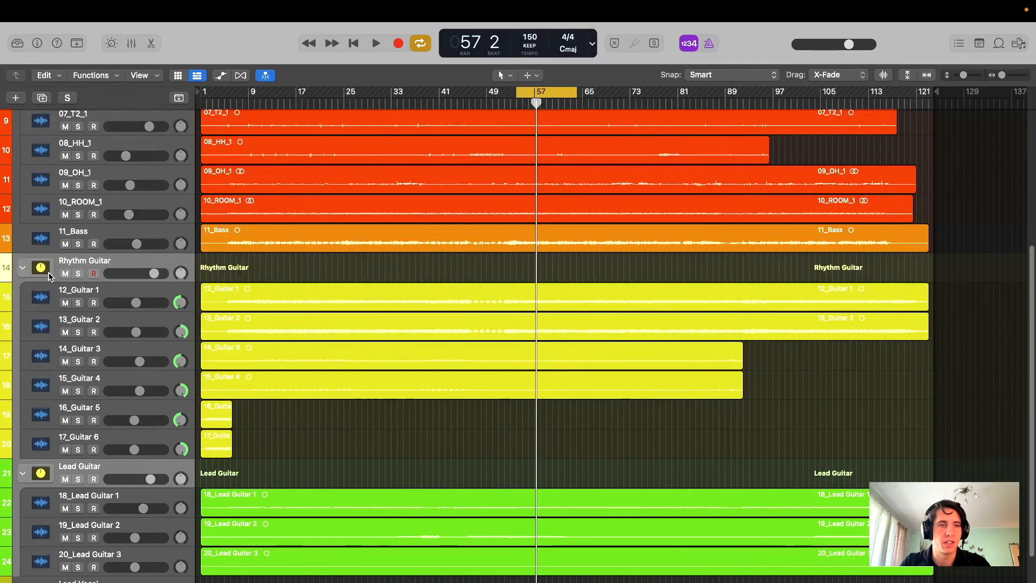
click(23, 268)
click(23, 297)
key(Return)
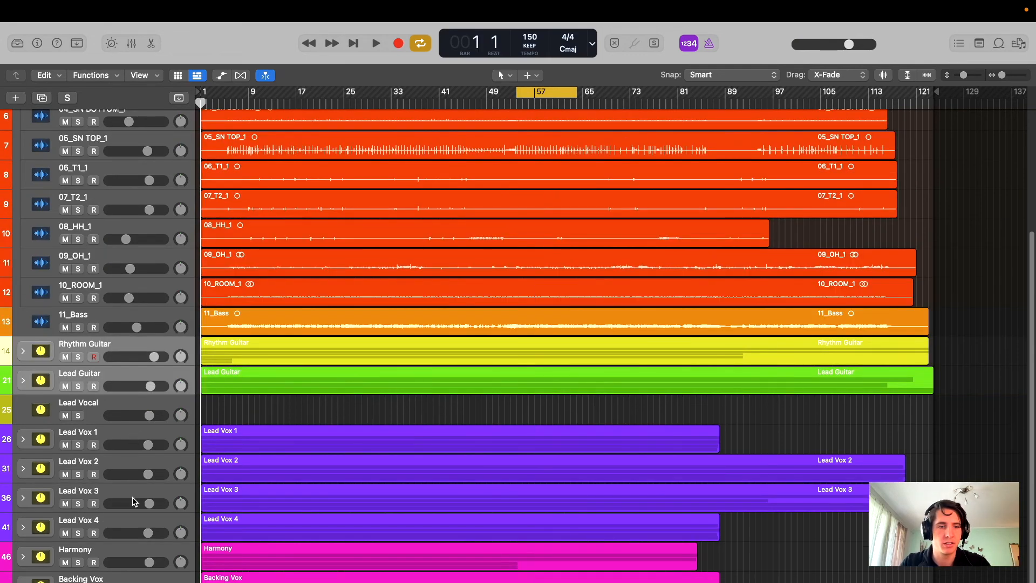
- Play the loop from bar 54 and select the Lead Vox 1–4, Harmony and Backing Vox stacks for a vocal comparison
click(133, 527)
shift+click(121, 442)
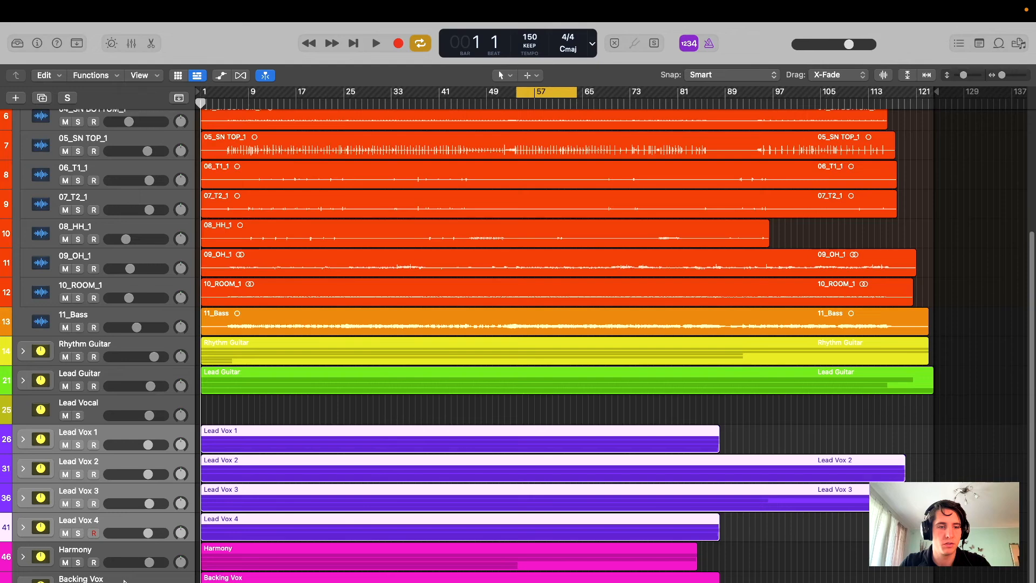
click(124, 580)
shift+click(118, 547)
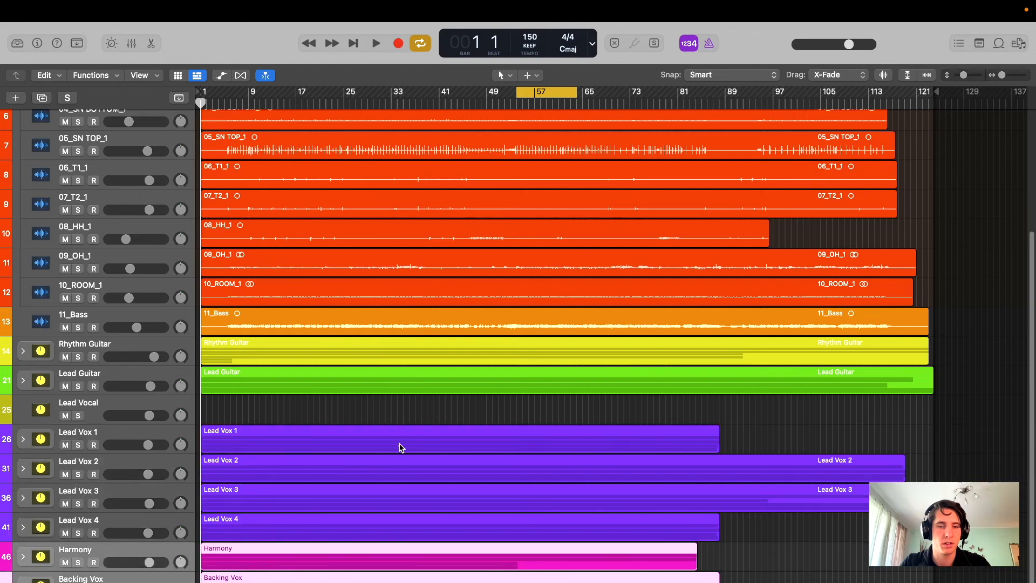
click(623, 425)
key(space)
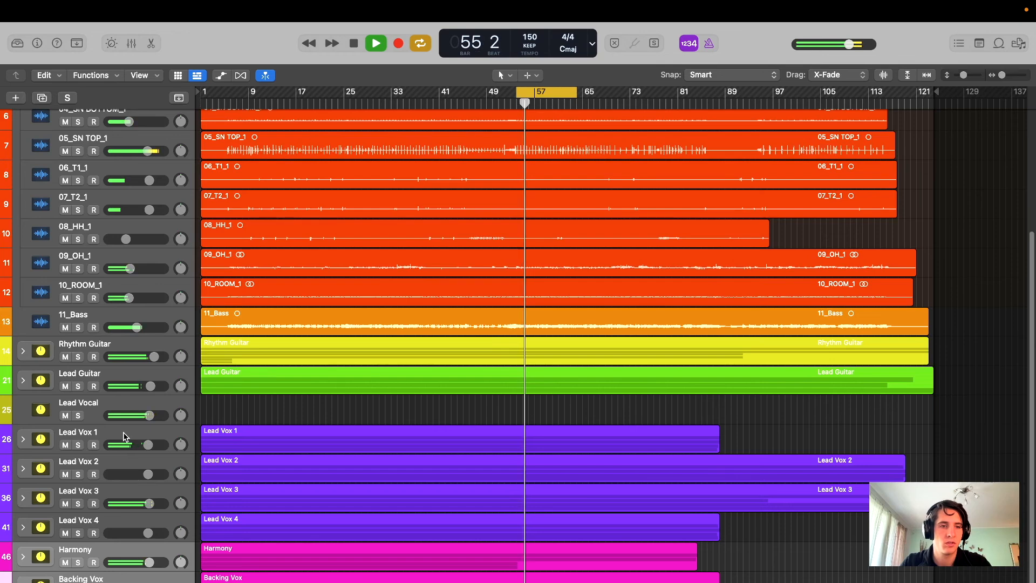
click(332, 422)
key(ctrl+s)
key(ctrl+s)
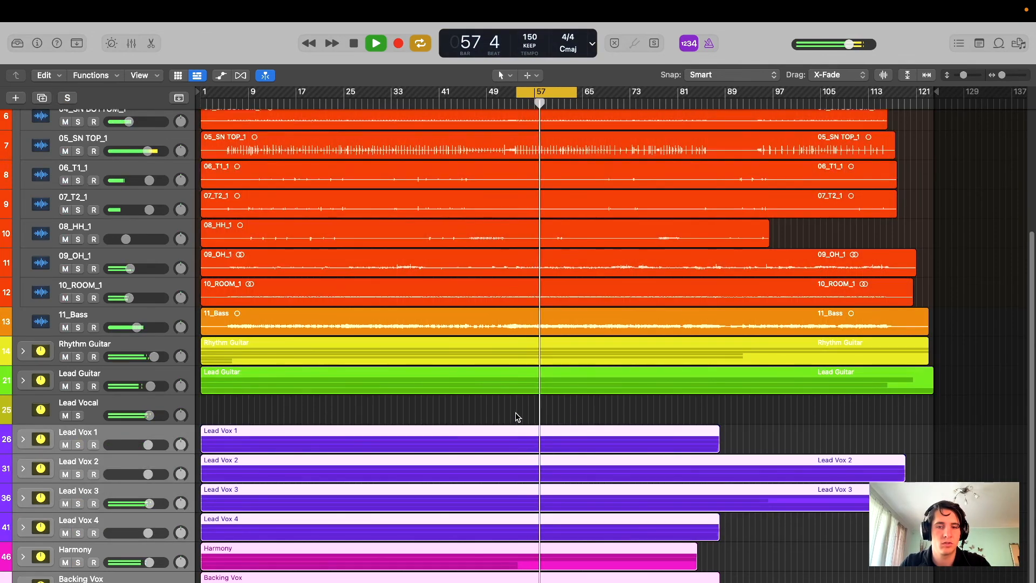
- Solo the Lead Vox 1–4 and Harmony stacks to hear them together during playback, and clear all solos
click(126, 550)
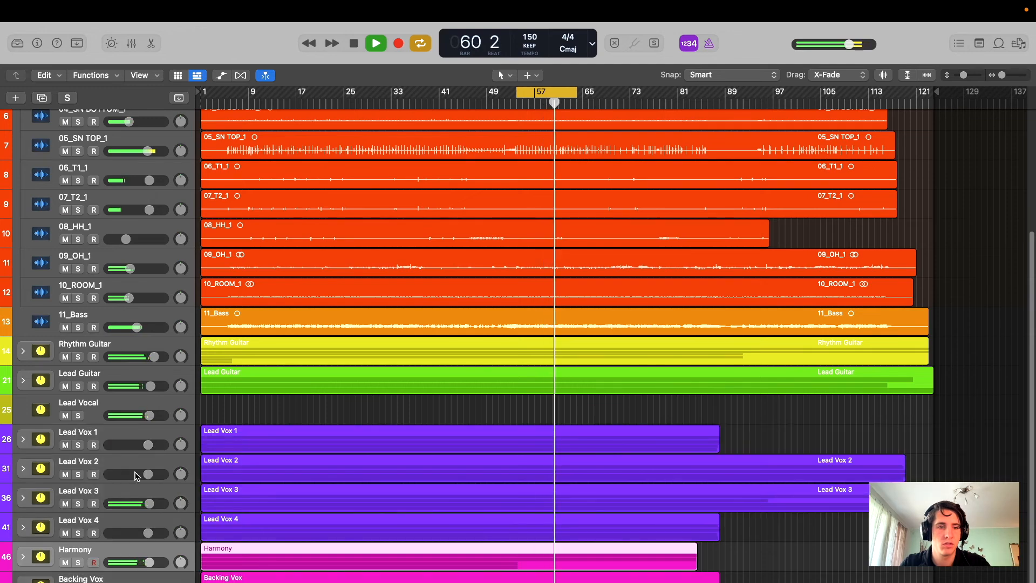
click(130, 493)
click(115, 521)
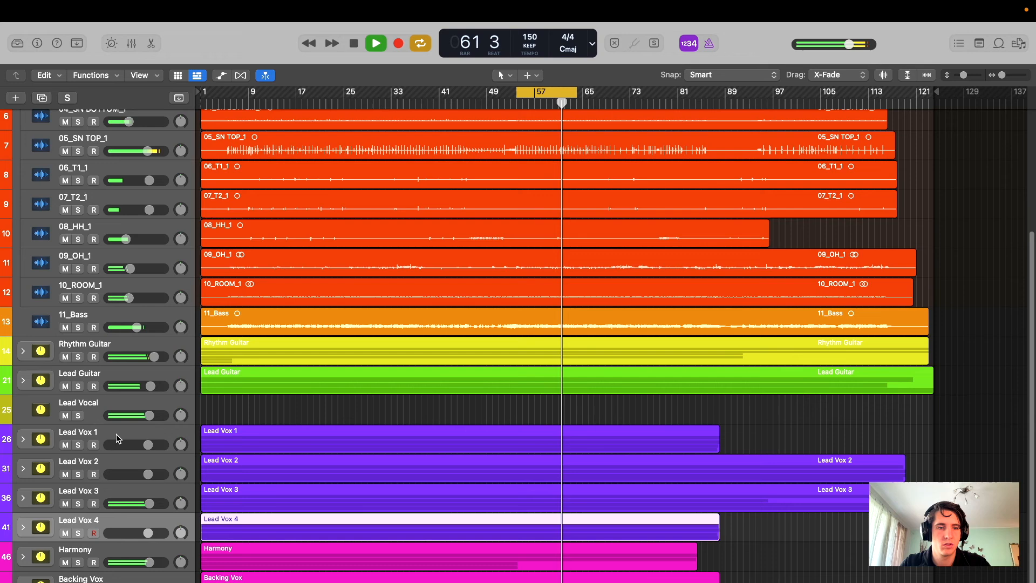
shift+click(115, 434)
key(s)
click(123, 546)
key(s)
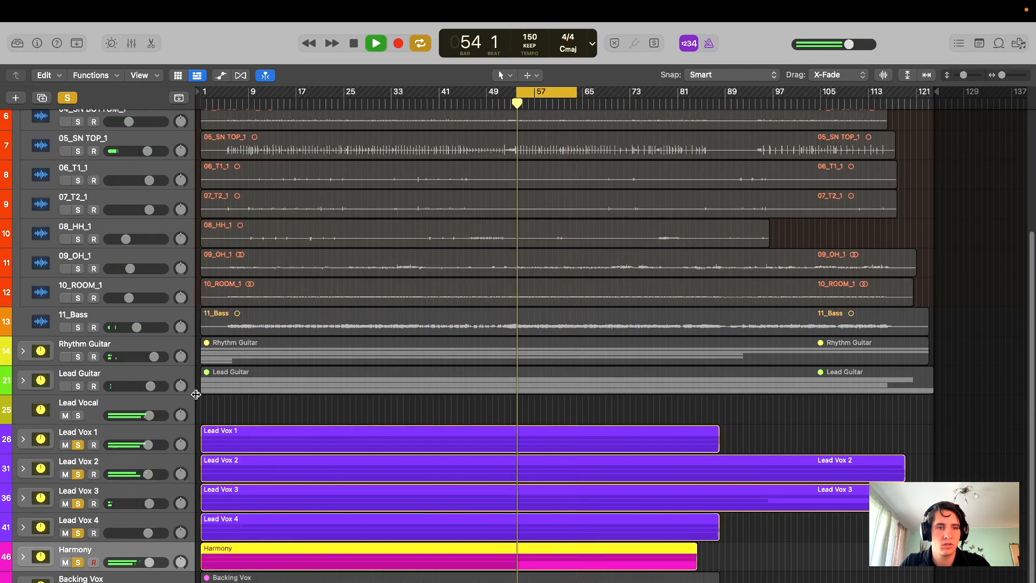
click(68, 97)
click(413, 415)
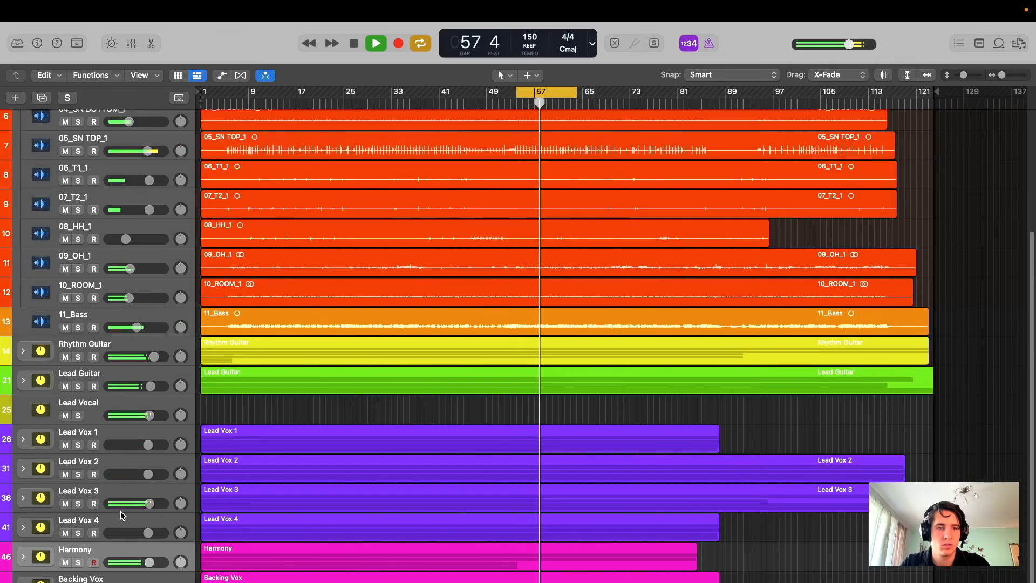
- Select the Lead Vox 1–4 stacks together, stop playback, and turn off looping
key(Up)
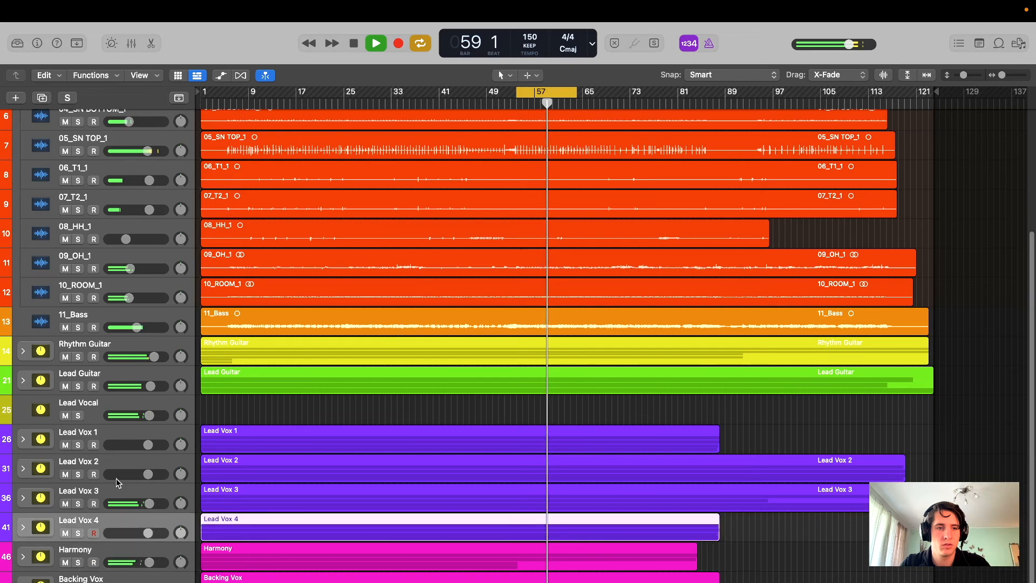
shift+click(116, 441)
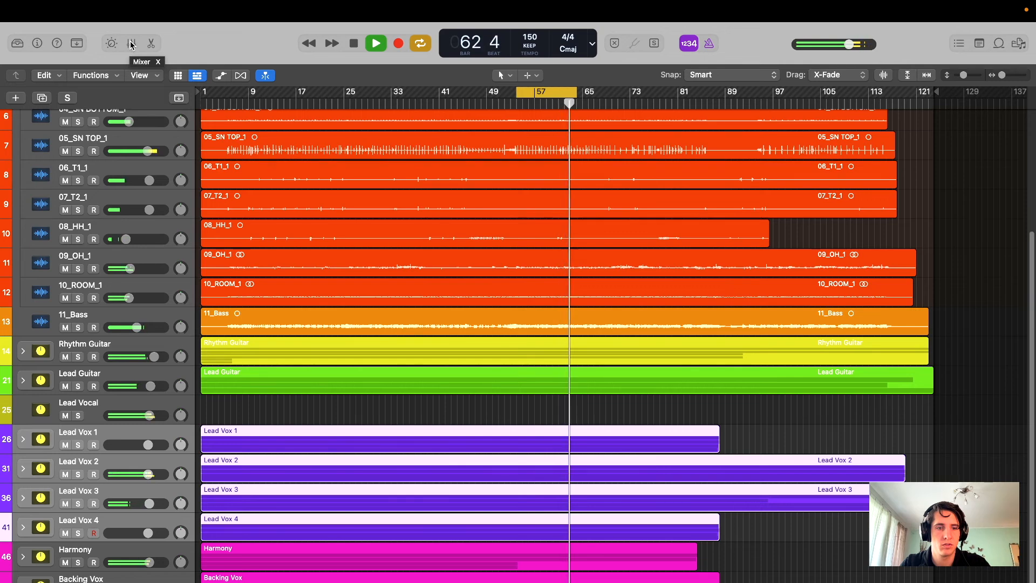
key(space)
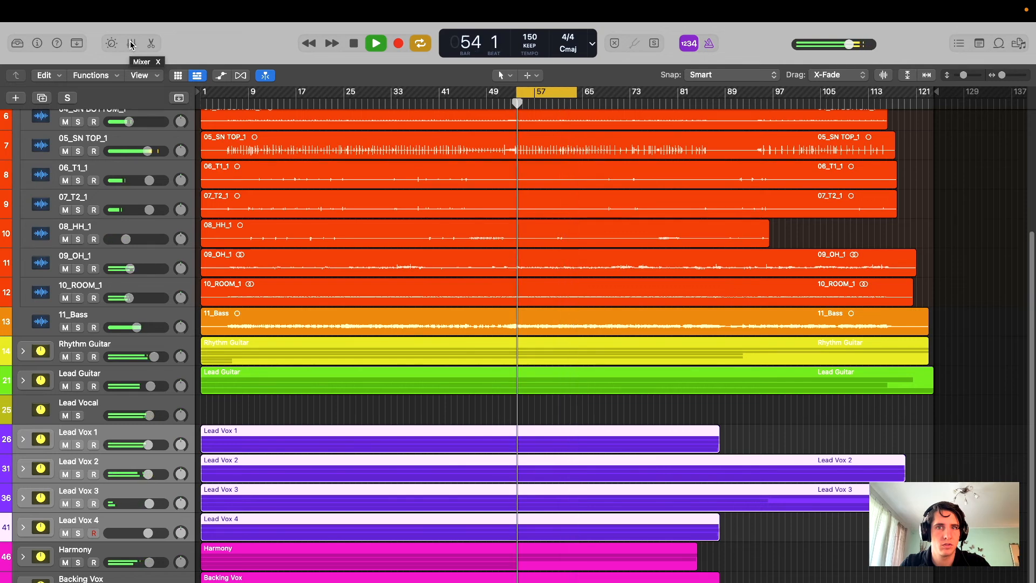
click(545, 91)
- Collapse the Drums stack and show the mixer
scroll(588, 410, up, 5)
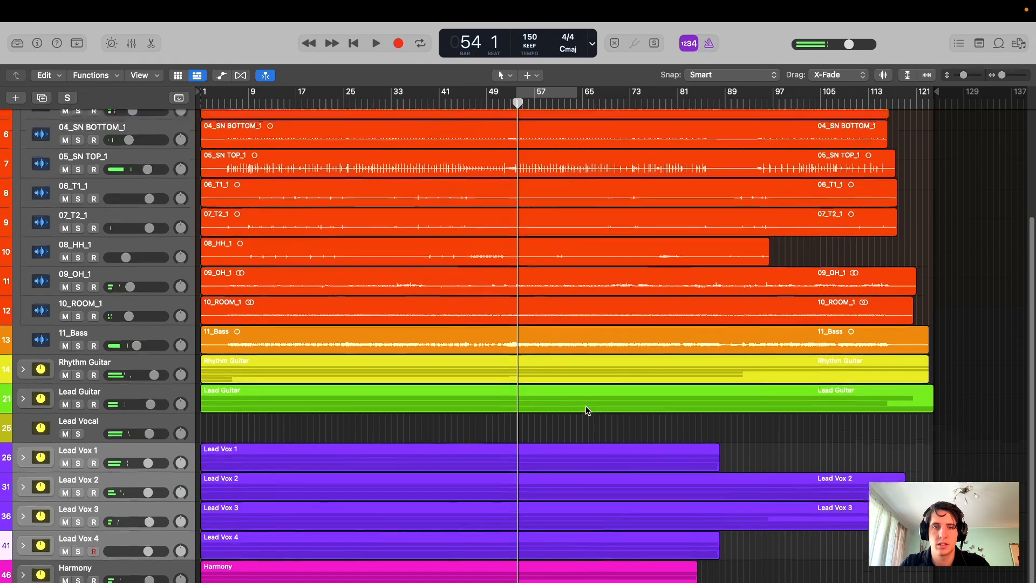
scroll(49, 432, down, 5)
scroll(33, 383, up, 5)
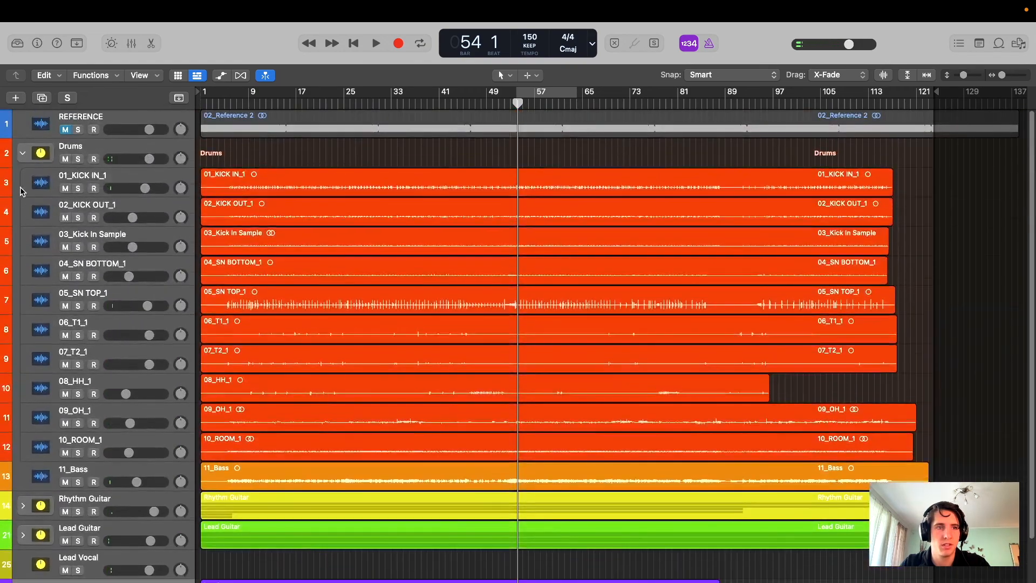
click(23, 154)
key(x)
- Switch to the "How To EQ A Mix" slide in Google Slides to check the EQ steps, and return to Logic Pro
key(ctrl+Right)
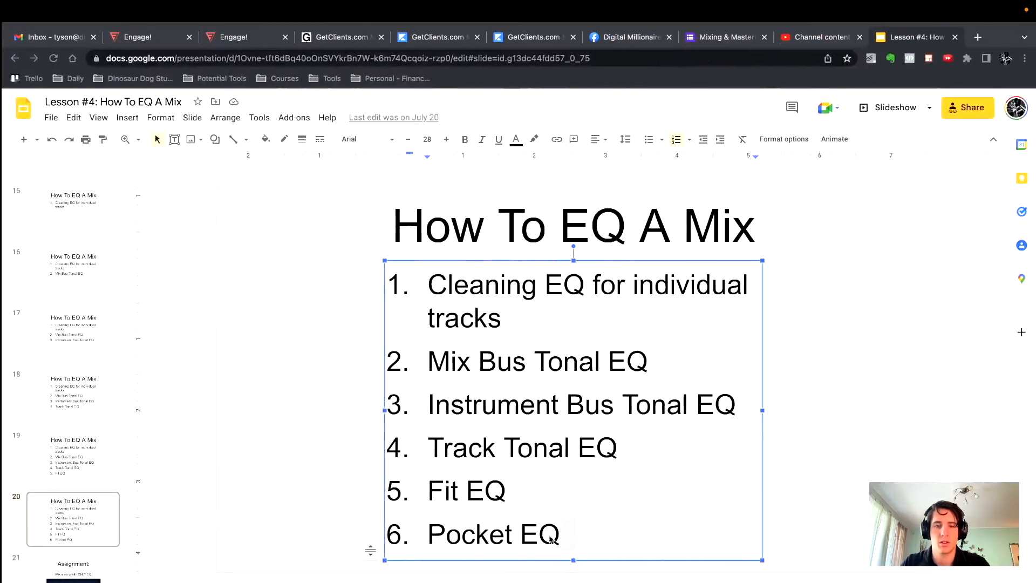
click(275, 471)
key(ctrl+Left)
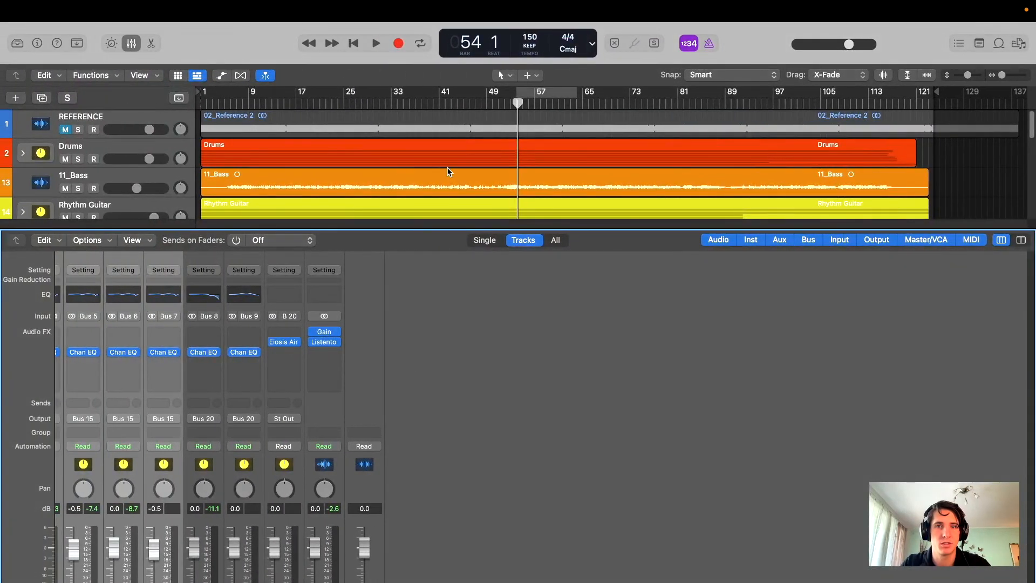
scroll(447, 172, down, 10)
scroll(534, 152, up, 8)
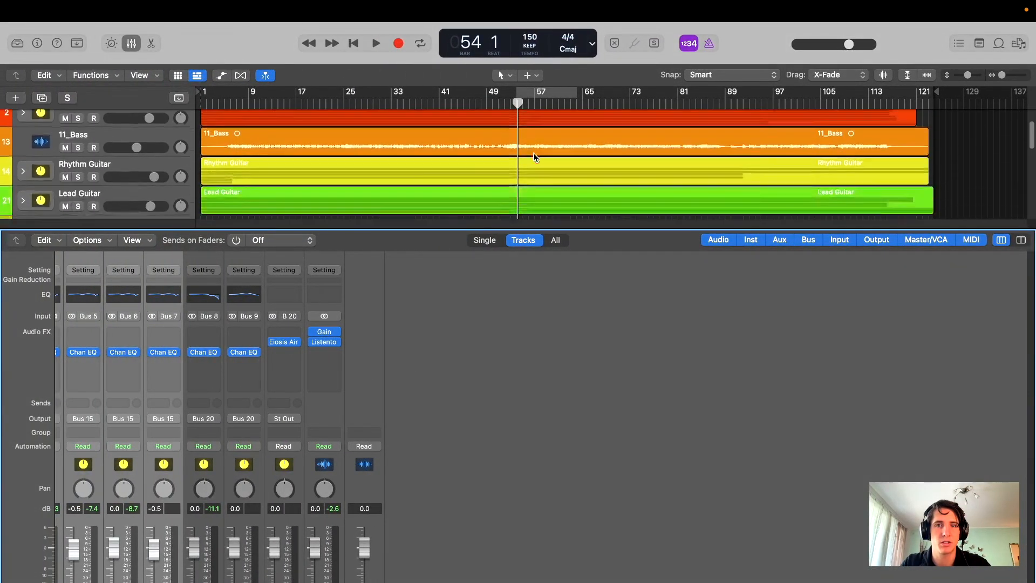
scroll(533, 154, down, 10)
scroll(437, 182, up, 10)
scroll(484, 173, down, 1)
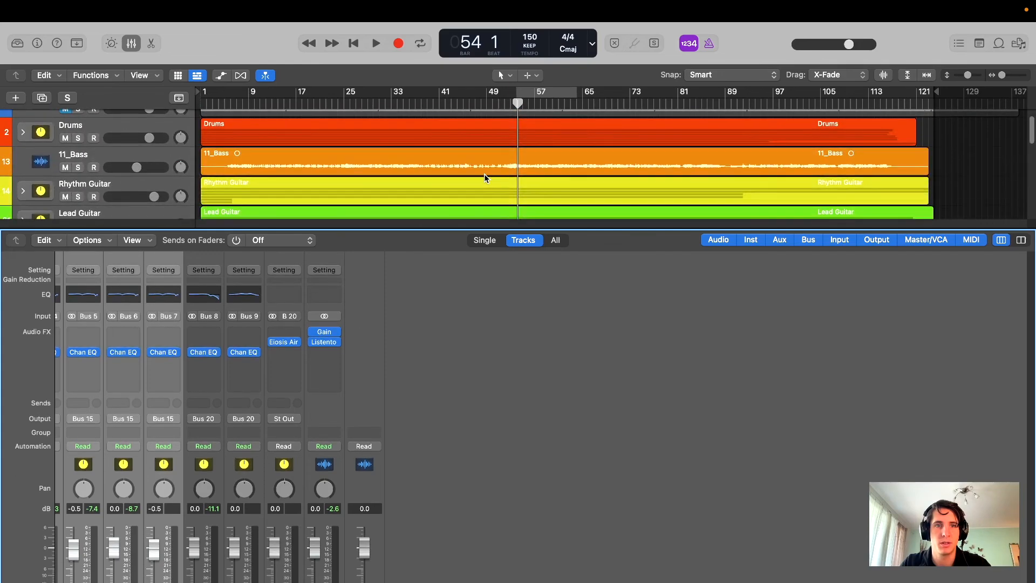
scroll(484, 174, down, 2)
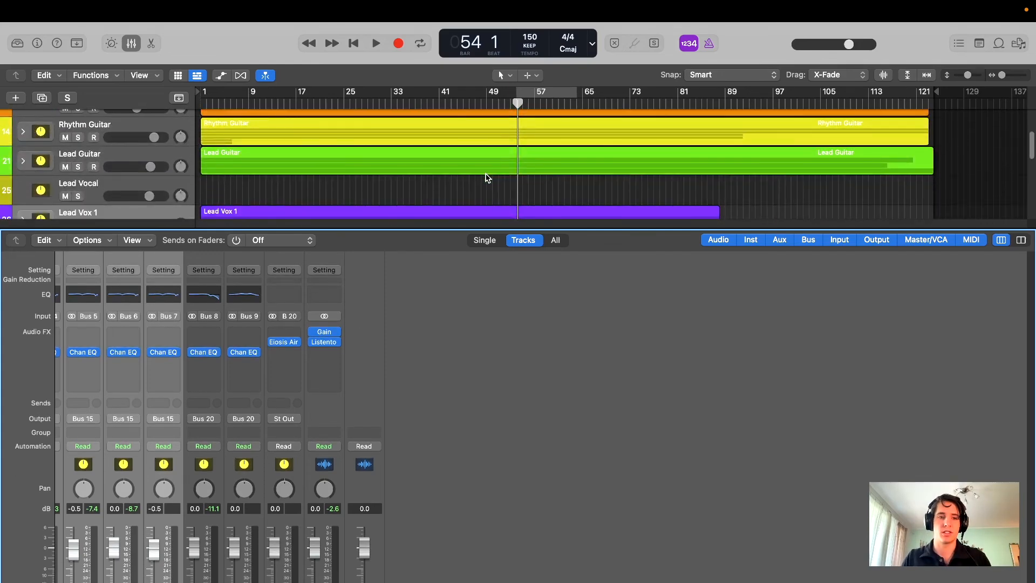
- Open the Eiosis AirEQ on the Mix Bus channel and play the song looped from bar 54
scroll(300, 341, left, 5)
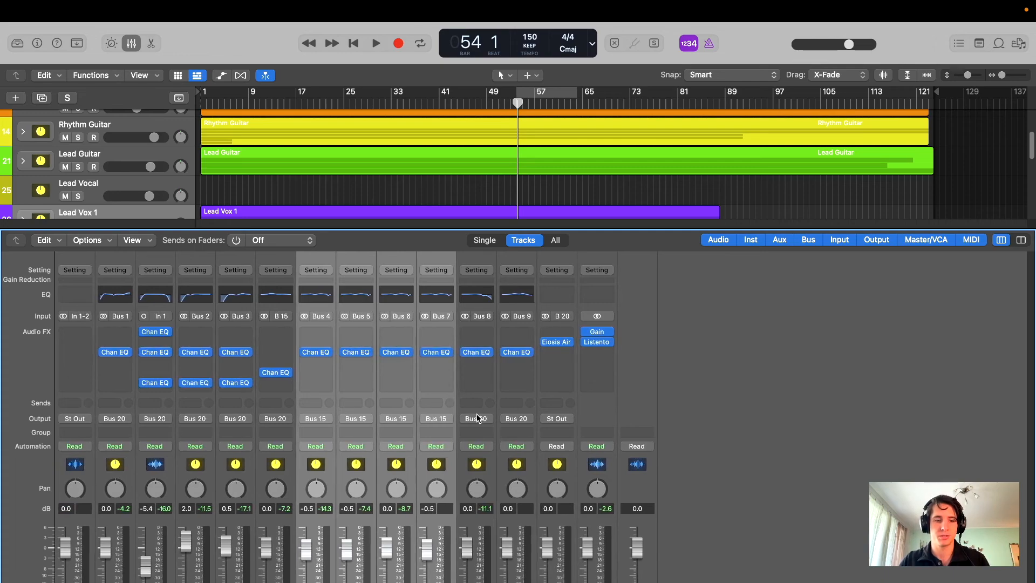
click(558, 346)
drag(678, 192, 609, 188)
click(558, 102)
key(space)
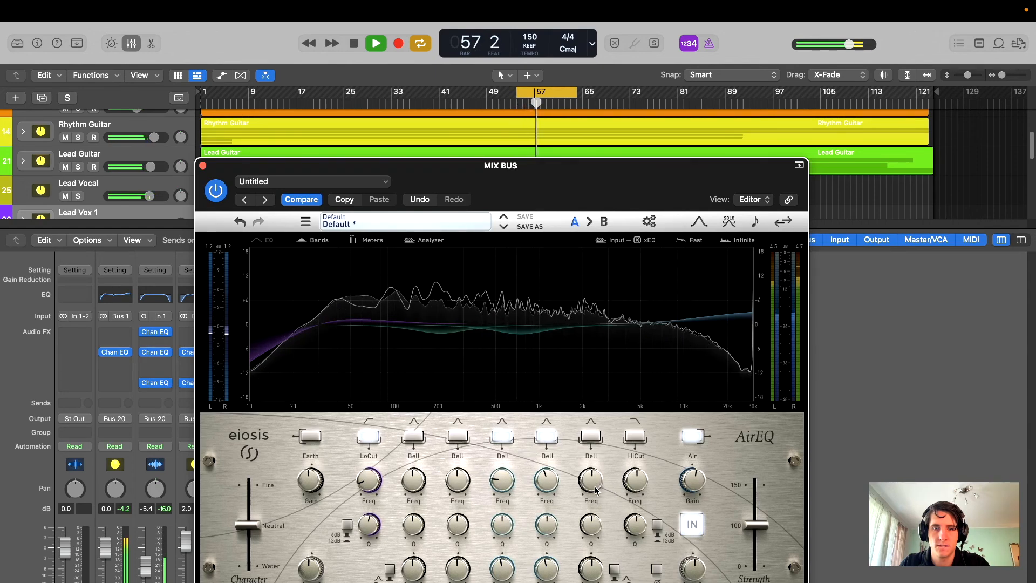
- Add a slight gain boost with the fifth Bell band of the Mix Bus AirEQ and close its window
drag(592, 575, 589, 561)
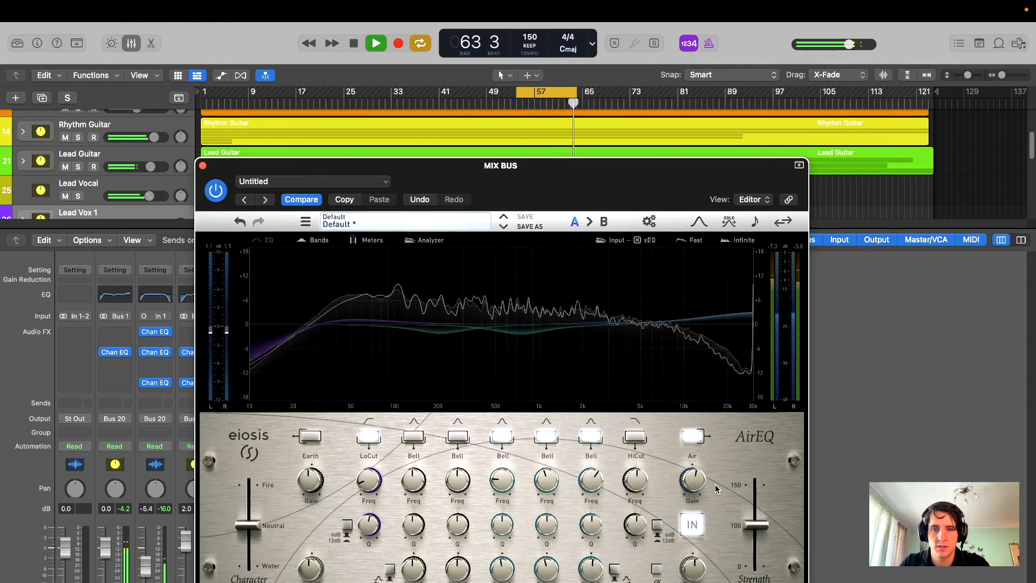
drag(484, 174, 528, 155)
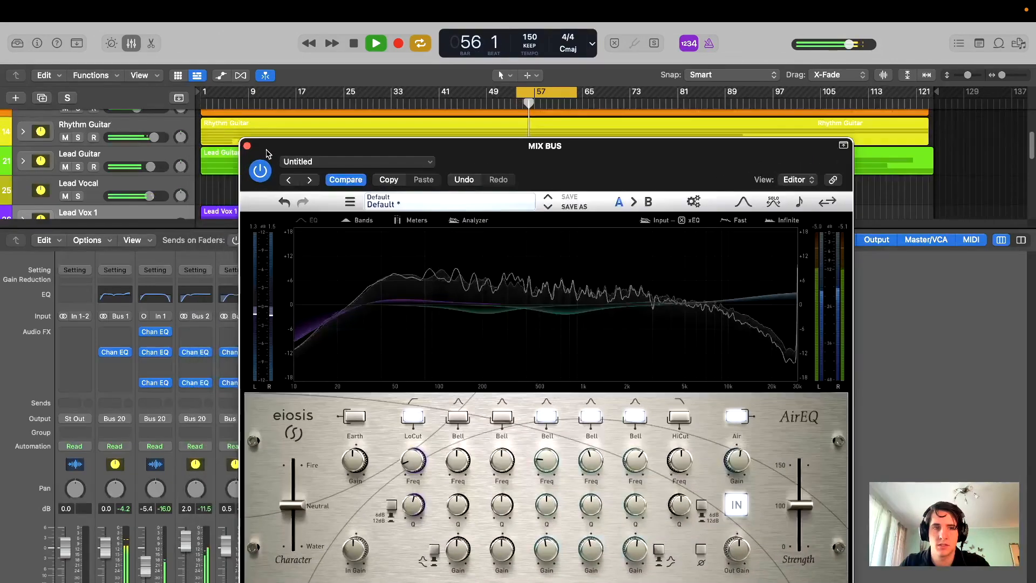
click(247, 146)
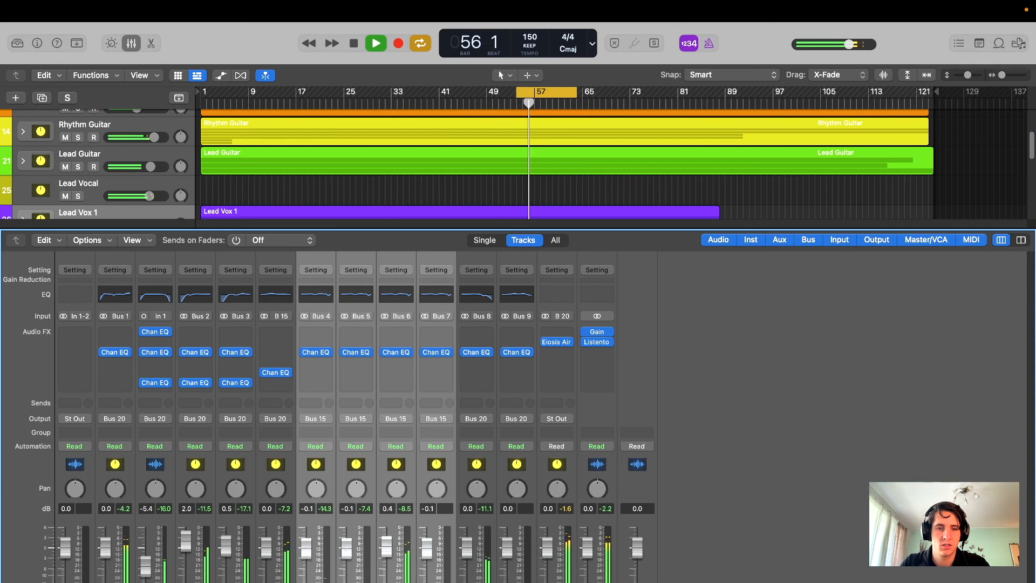
- Hide the mixer and select the Lead Vox 1–4 stacks together during playback
click(133, 45)
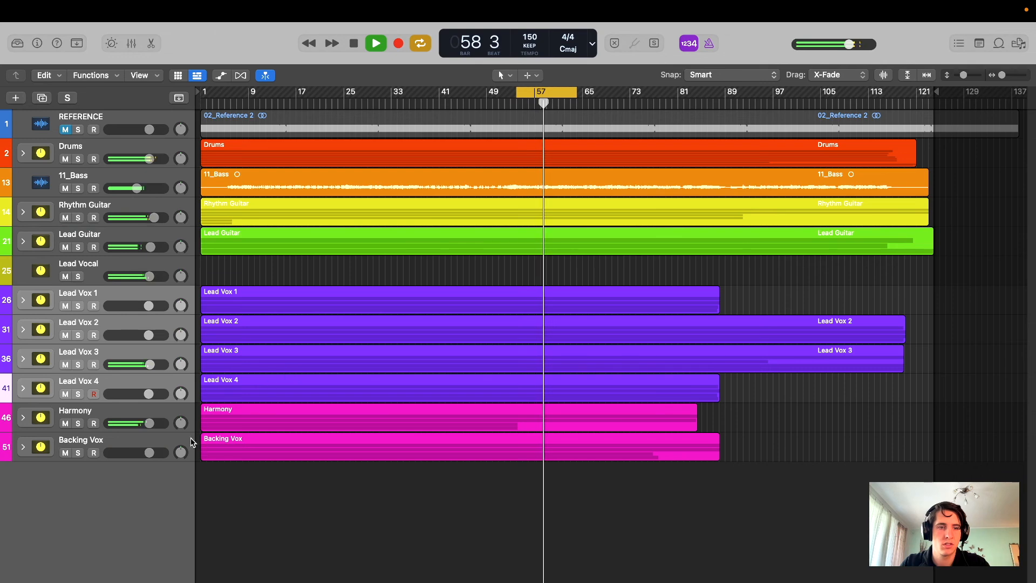
click(169, 439)
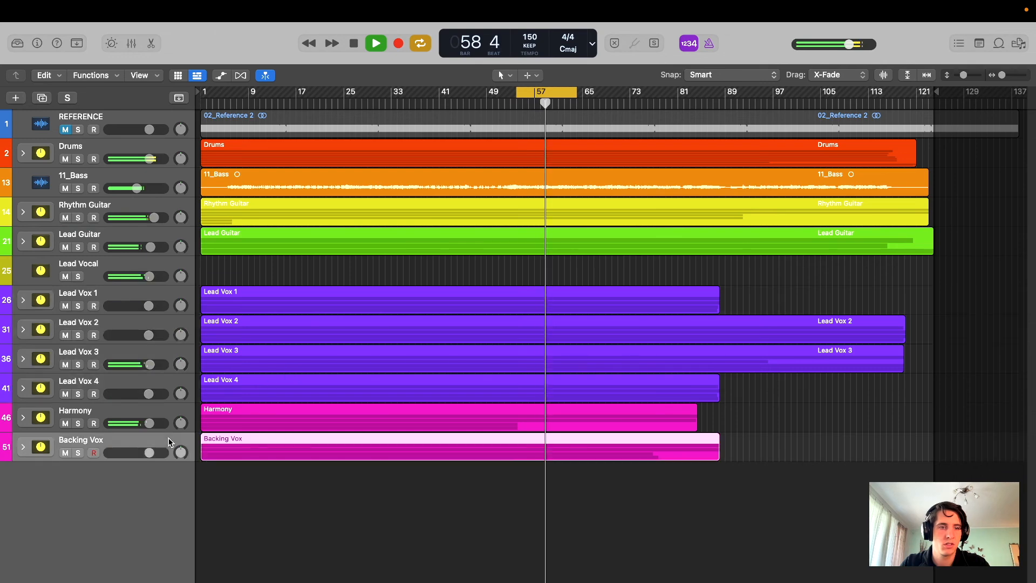
click(143, 291)
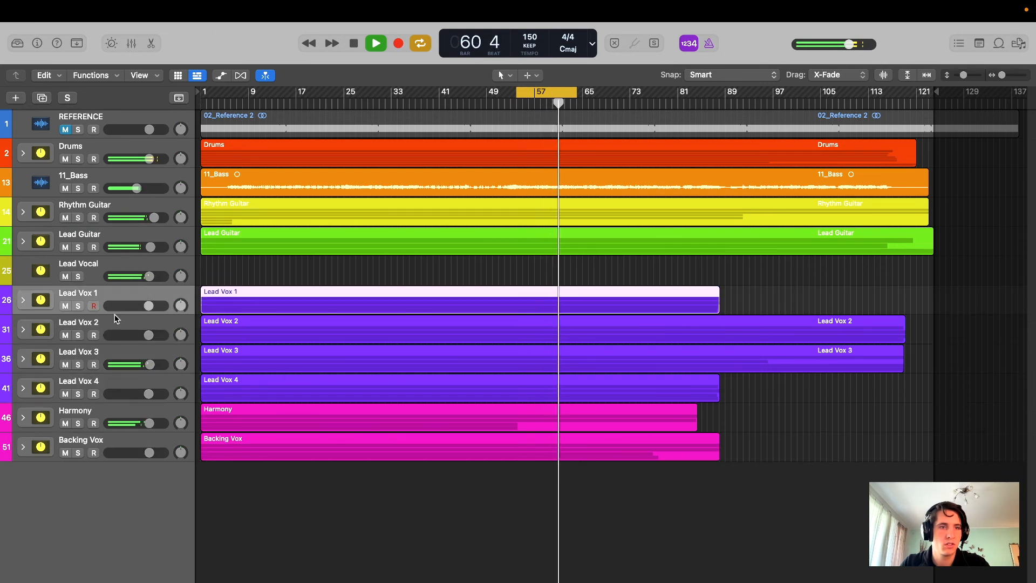
click(122, 204)
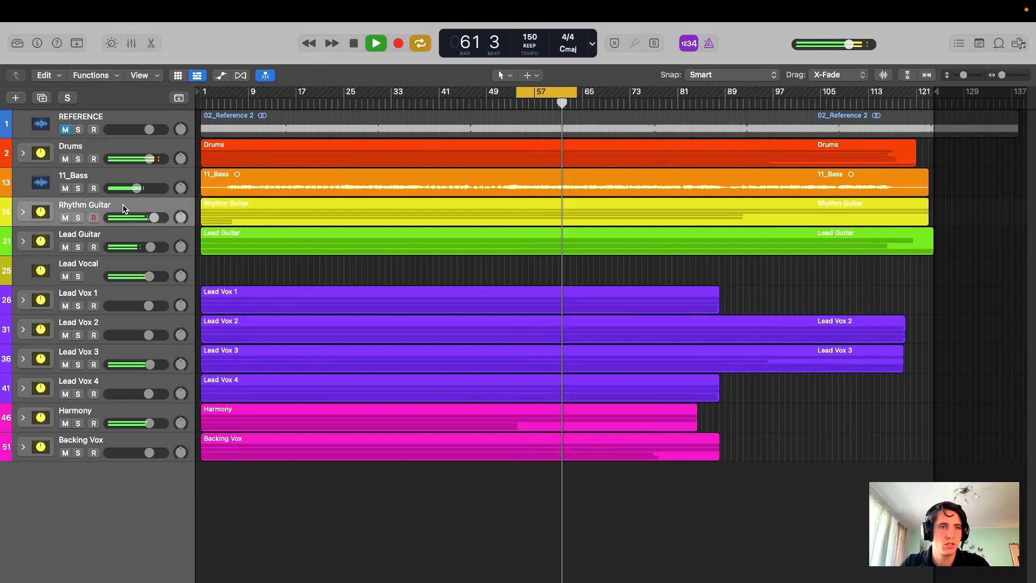
click(122, 294)
shift+click(127, 374)
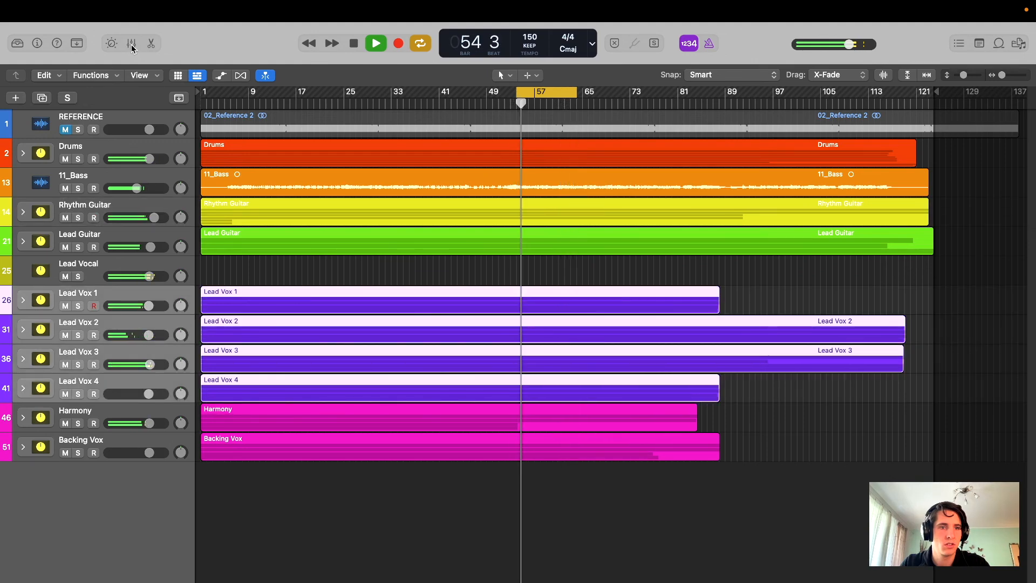
- Turn off looping, select all tracks from Drums through Backing Vox, and stop playback
click(532, 95)
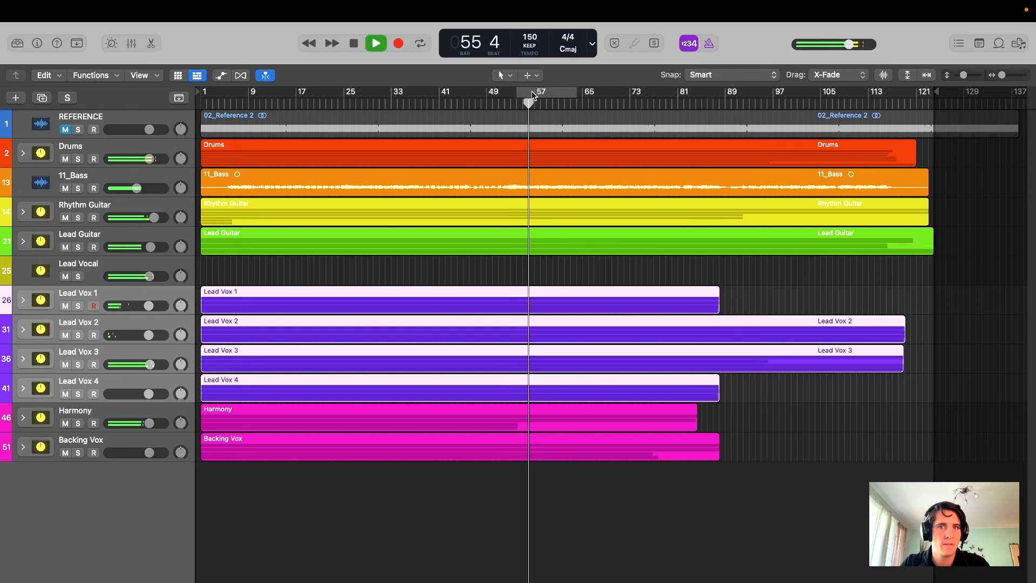
click(110, 148)
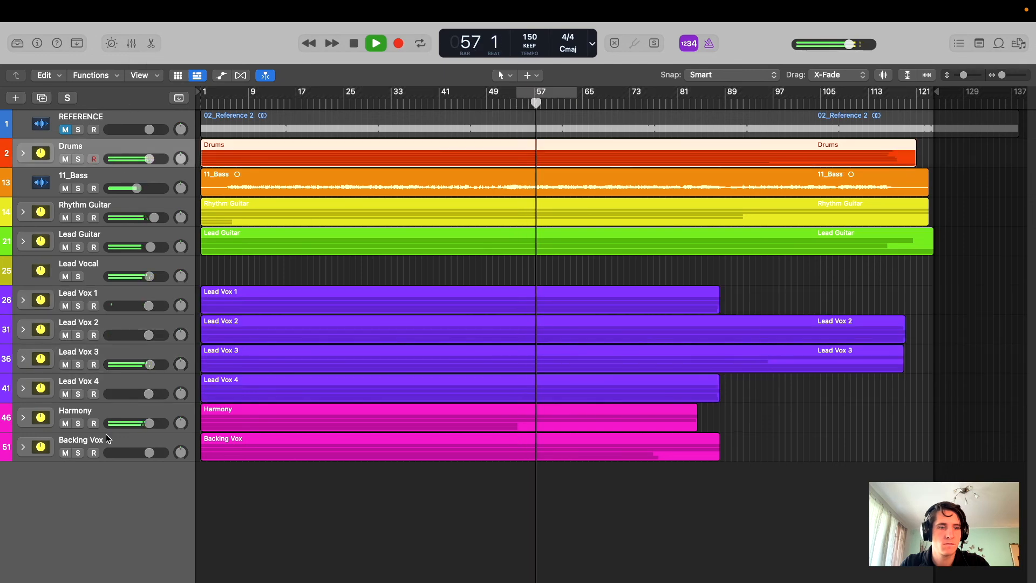
key(super+a)
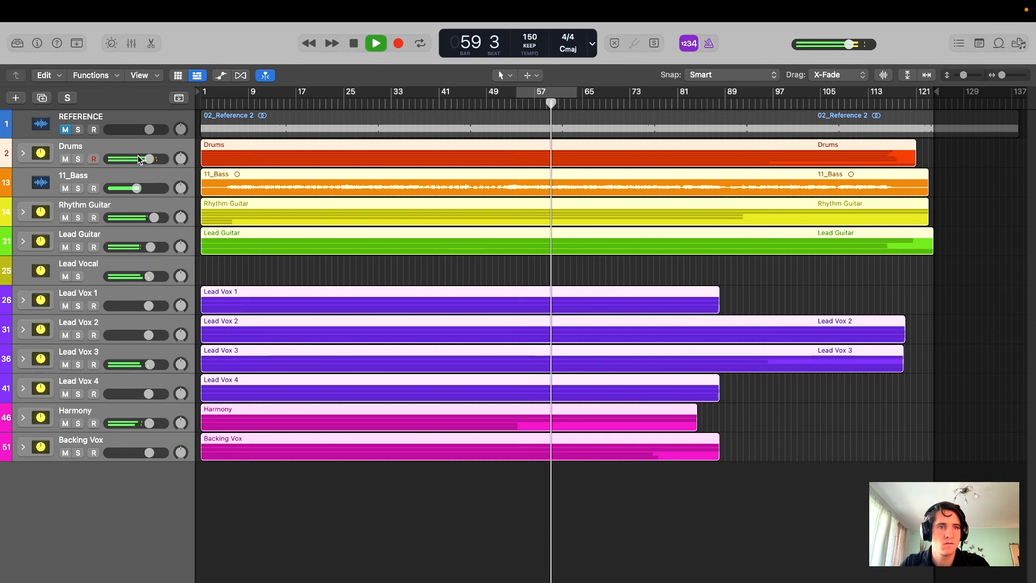
key(space)
- Show the mixer and review the AirEQ curve on the Mix Bus, closing the plug-in window when done
key(x)
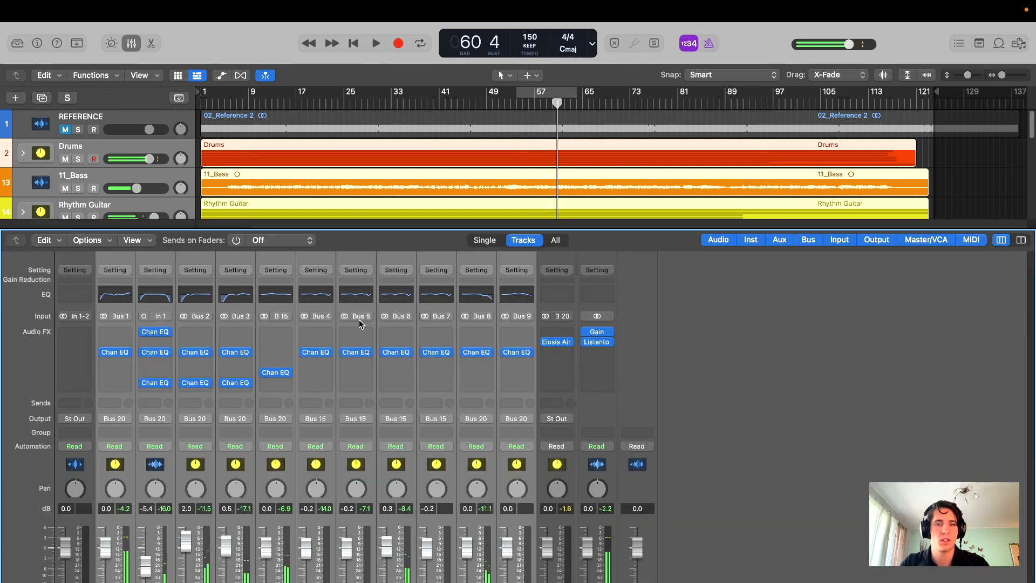
click(557, 345)
drag(666, 157, 663, 128)
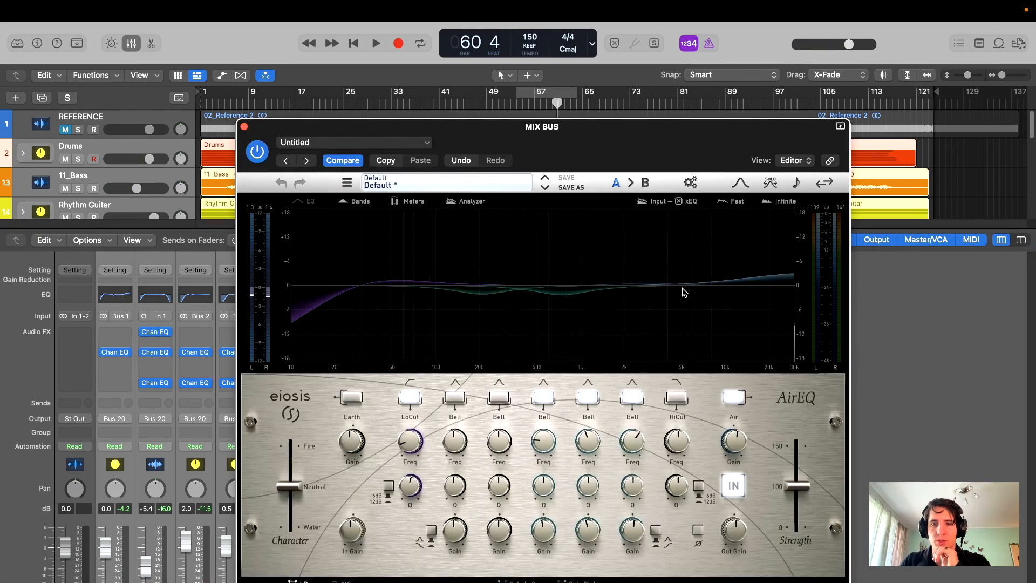
click(245, 127)
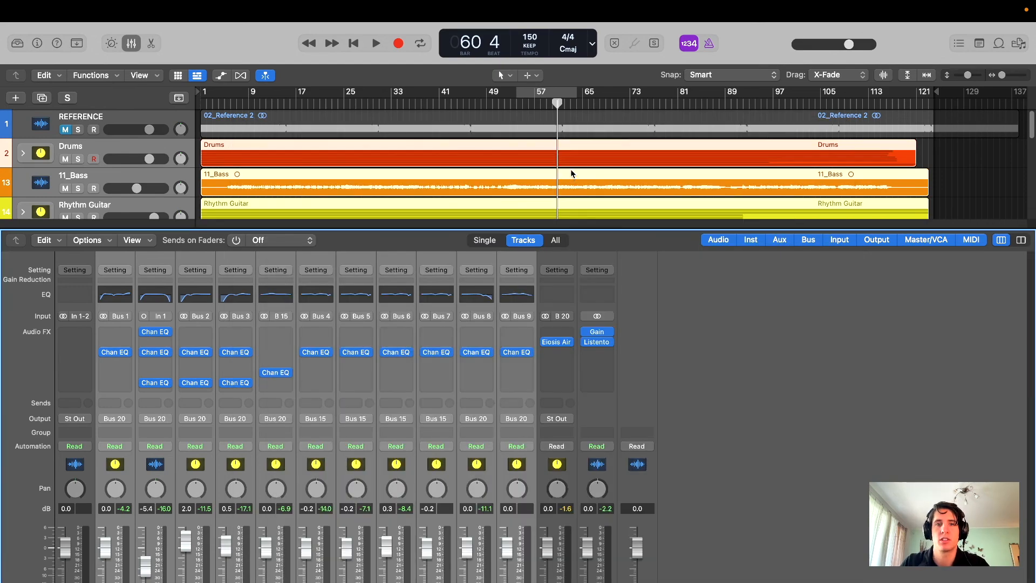
- Expand the Backing Vox, Harmony and Lead Vox 1–4 stacks in the mixer to show their individual channels
scroll(572, 172, down, 15)
scroll(572, 174, up, 10)
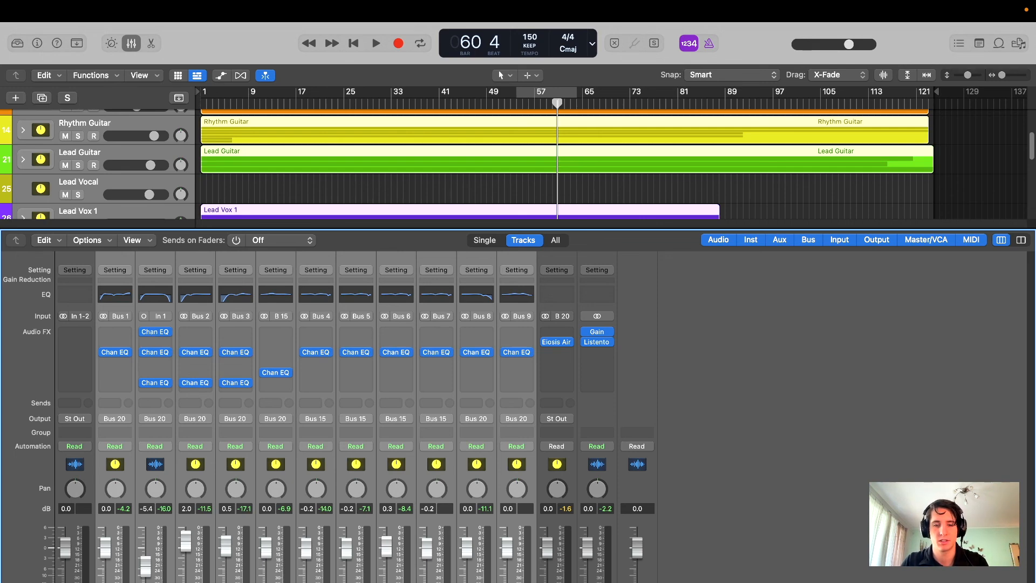
click(516, 582)
click(477, 581)
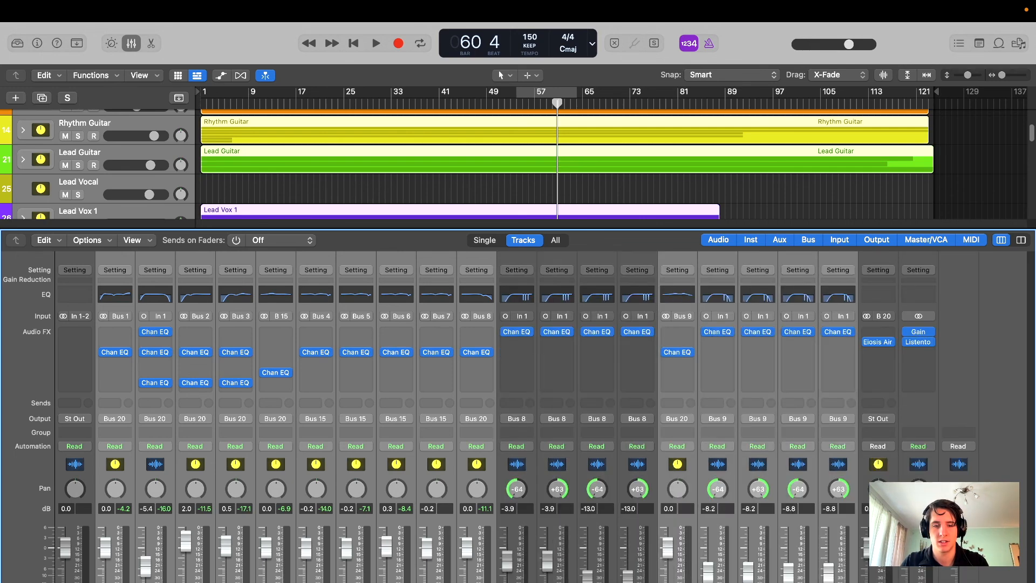
click(437, 582)
click(396, 582)
click(356, 581)
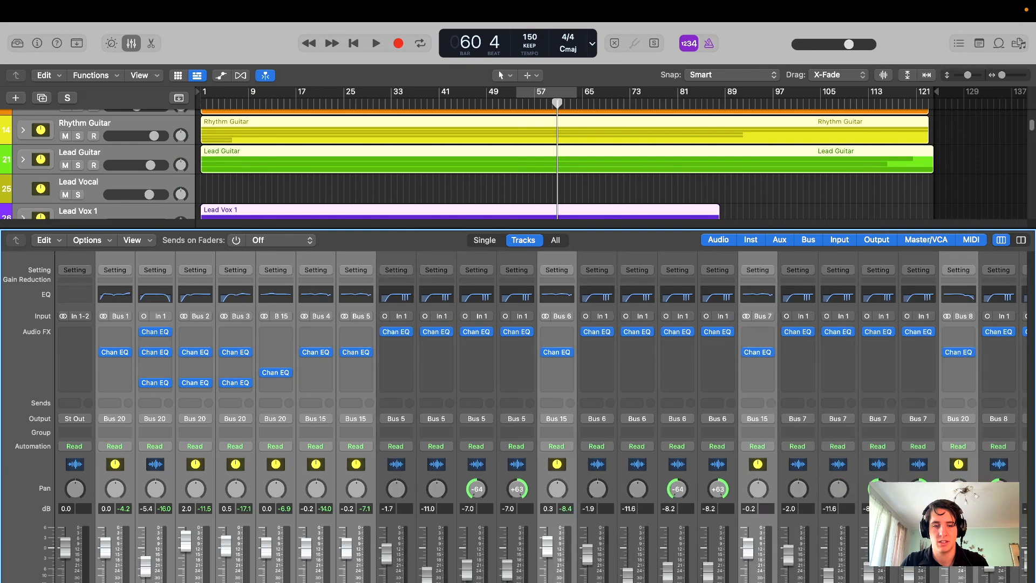
click(316, 581)
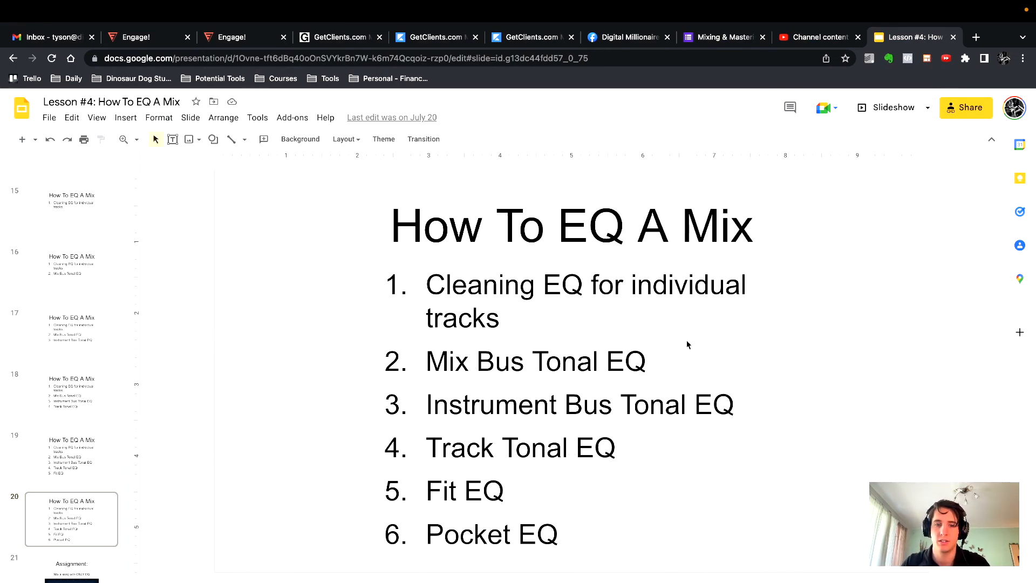
- Switch back to Logic Pro, bypass all six Channel EQs on the Bus 25 channel, and play the loop from bar 54
key(ctrl+Left)
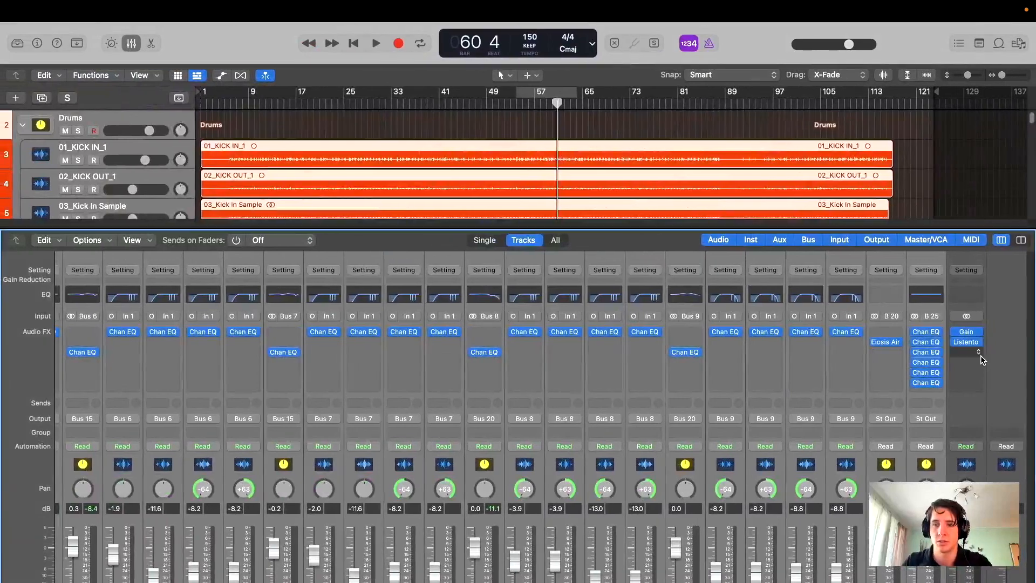
drag(916, 332, 914, 383)
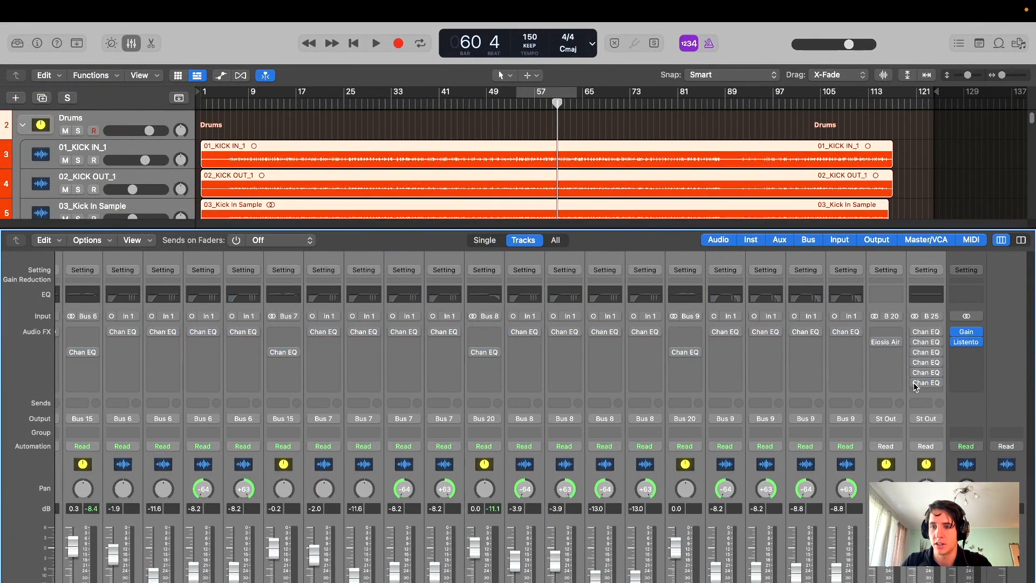
key(space)
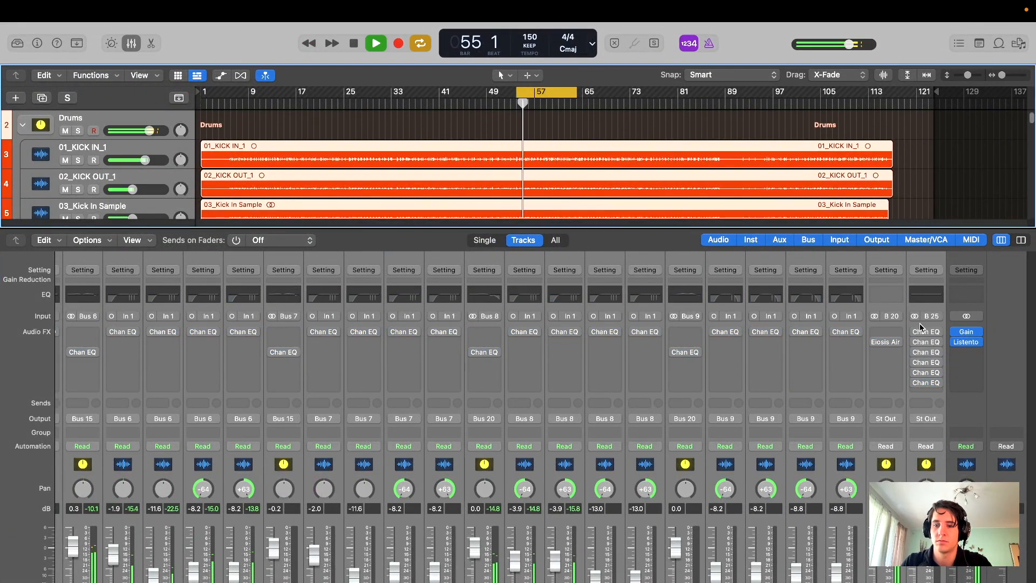
- Re-enable the bypassed EQs across the selected channels, including all six Channel EQs on the Bus 25 channel, during loop playback
mouse_move(914, 332)
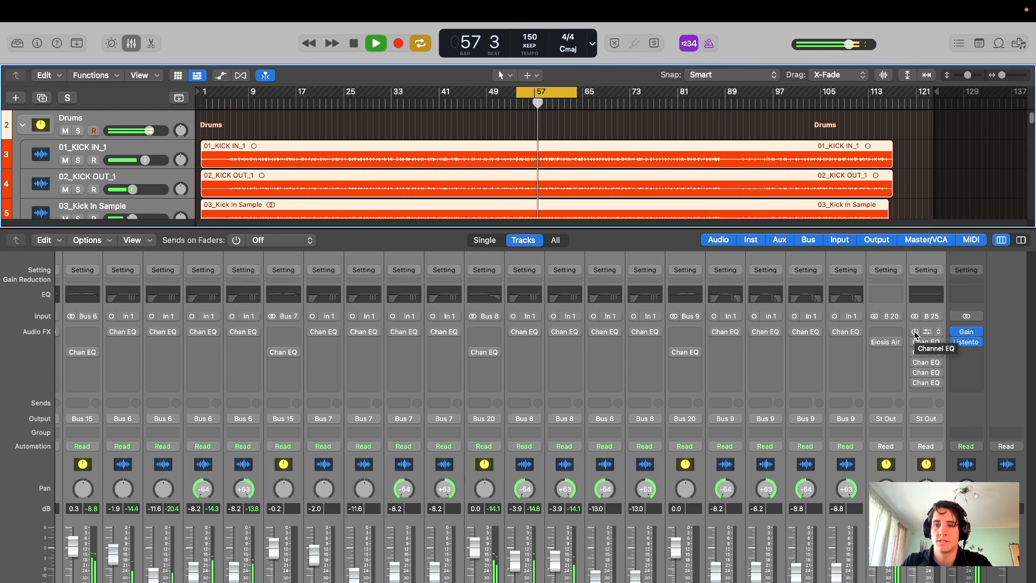
click(915, 332)
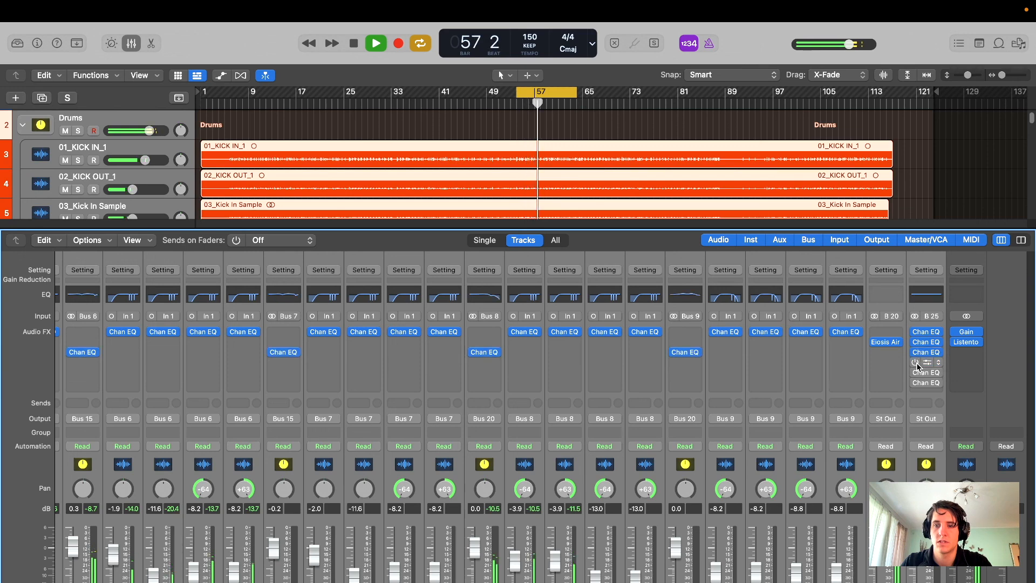
click(916, 362)
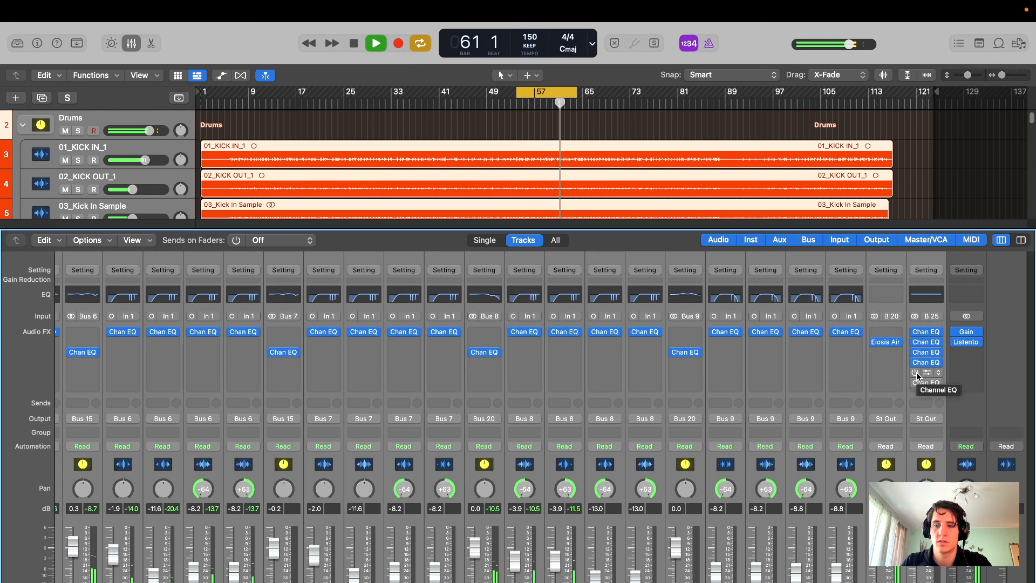
click(917, 373)
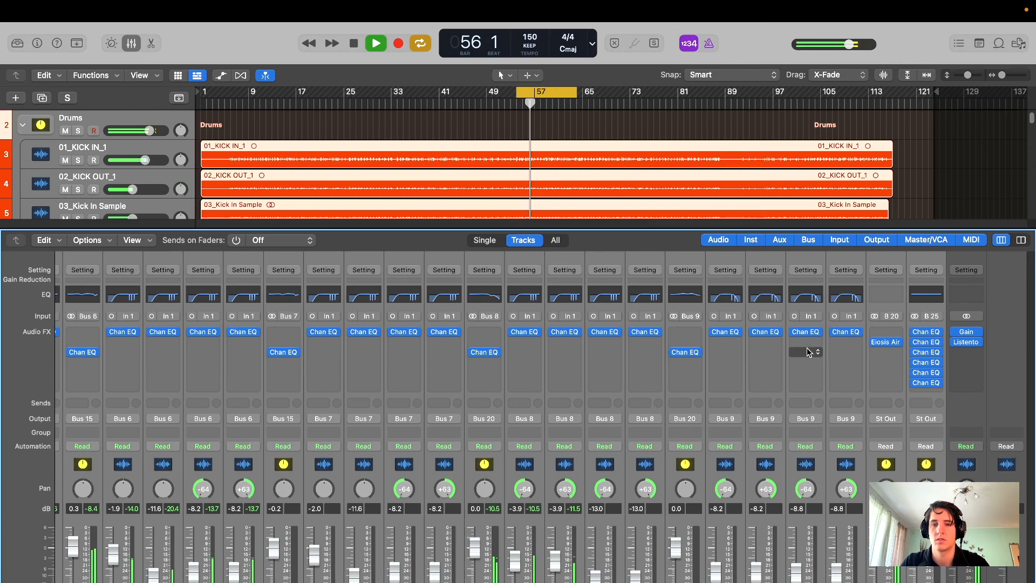
- Select every mixer channel from the Drums Bus 1 channel through the Bus 25 channel and stop playback
scroll(827, 350, left, 15)
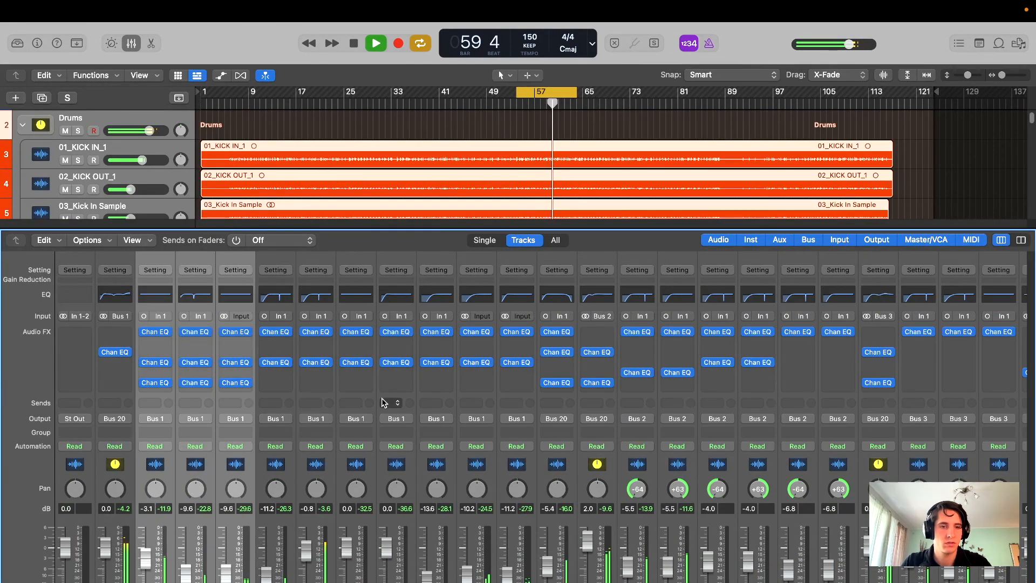
scroll(556, 431, right, 15)
click(920, 262)
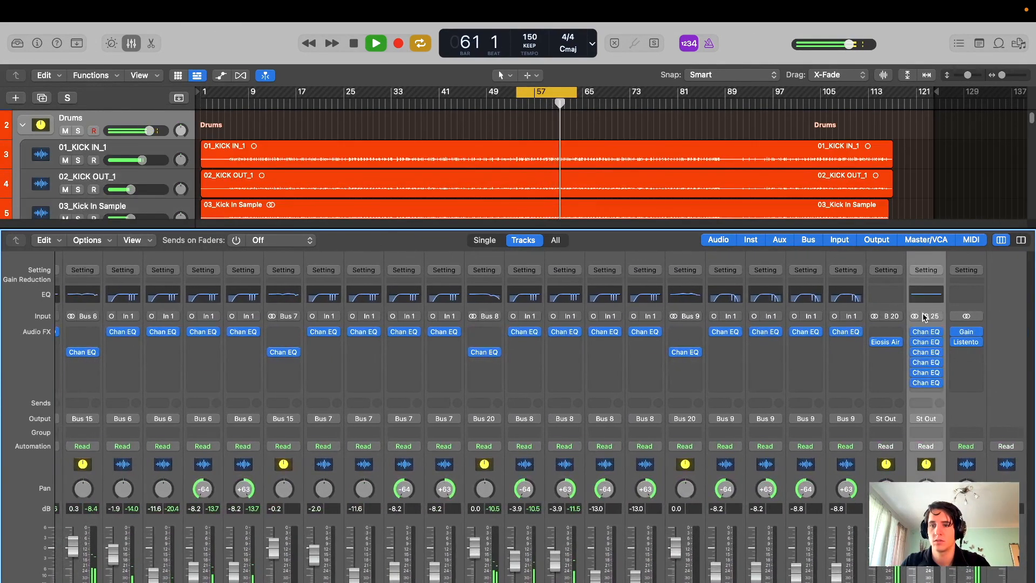
scroll(735, 384, left, 15)
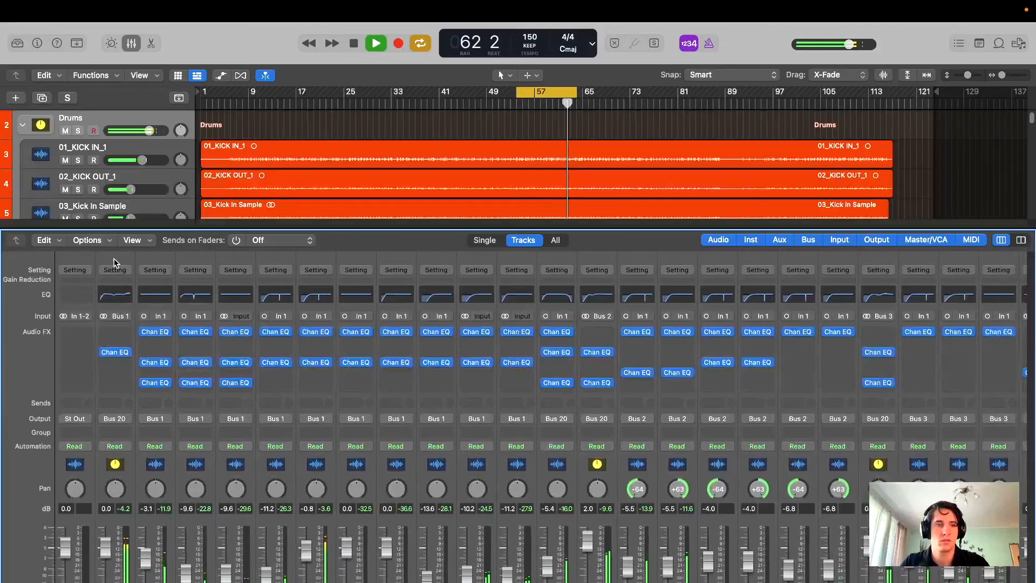
shift+click(115, 262)
scroll(655, 327, right, 5)
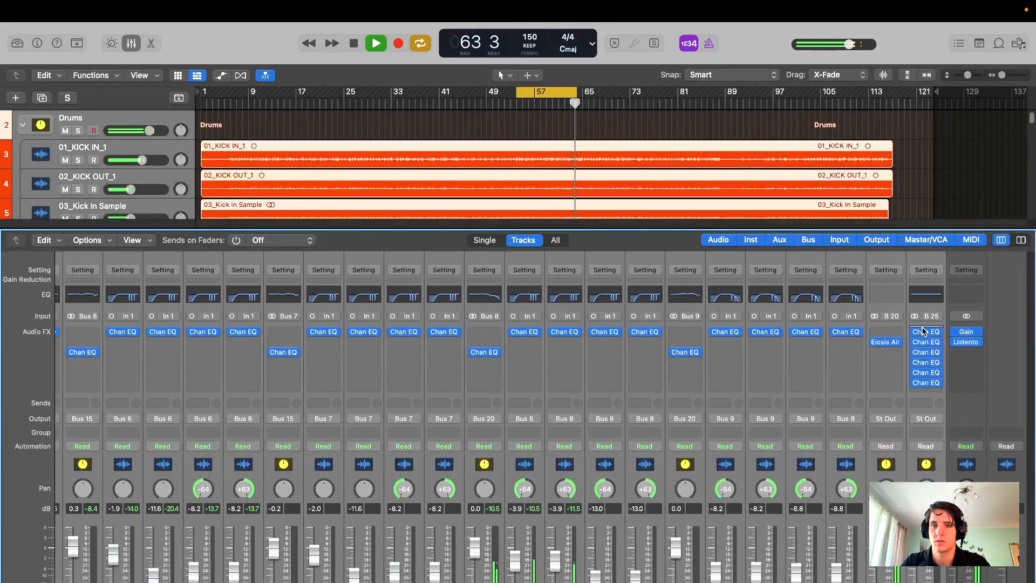
key(space)
- Collapse the track stacks and bypass the Gain plug-in on the channel that also holds Listento
alt+click(914, 332)
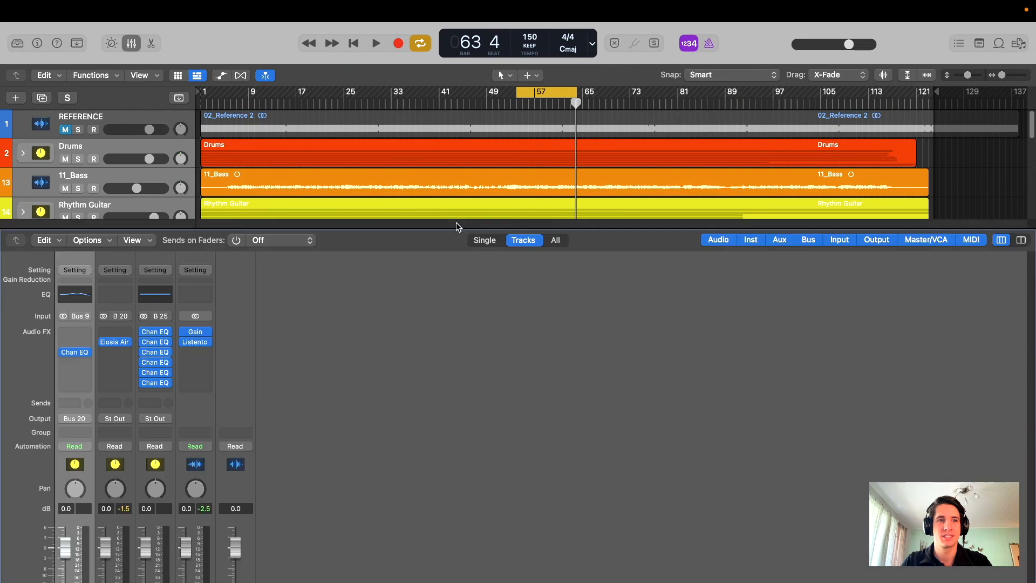
click(889, 431)
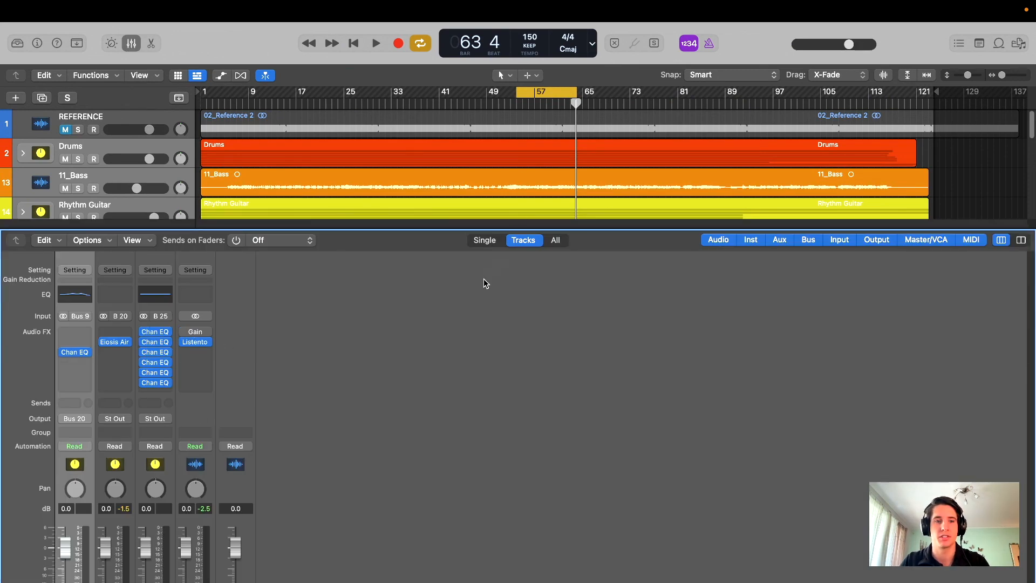
scroll(406, 378, left, 10)
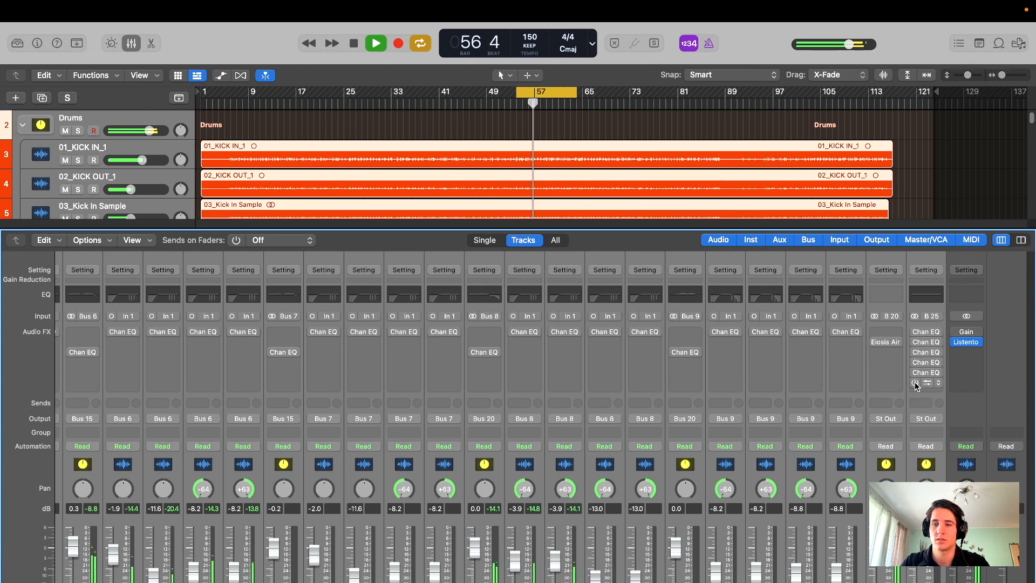
- Compare the looping mix with all EQs on the selected channels bypassed and active, leaving every EQ enabled
click(916, 384)
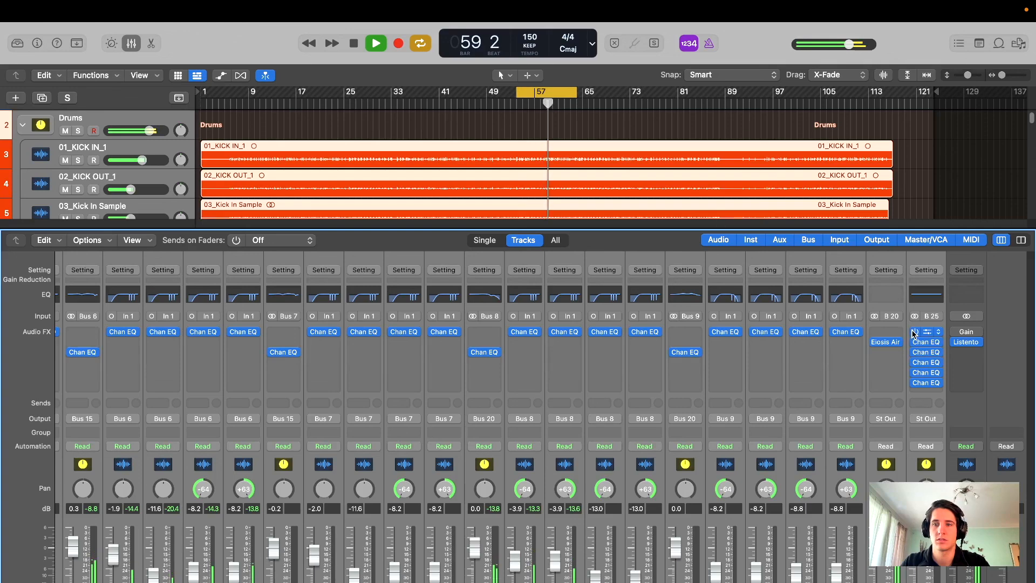
mouse_move(915, 332)
mouse_down()
mouse_move(917, 384)
mouse_move(916, 332)
mouse_up()
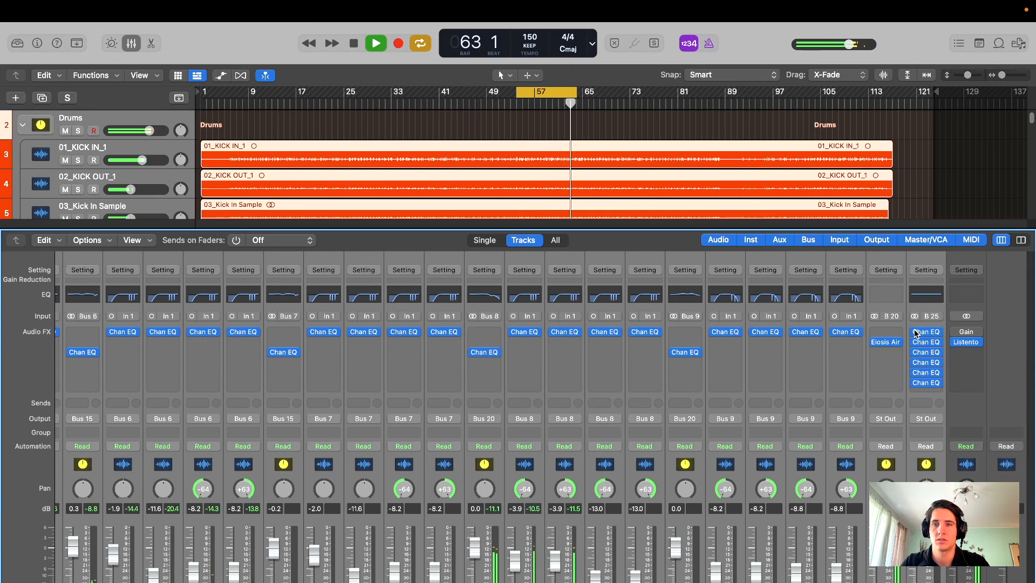
drag(916, 333, 916, 389)
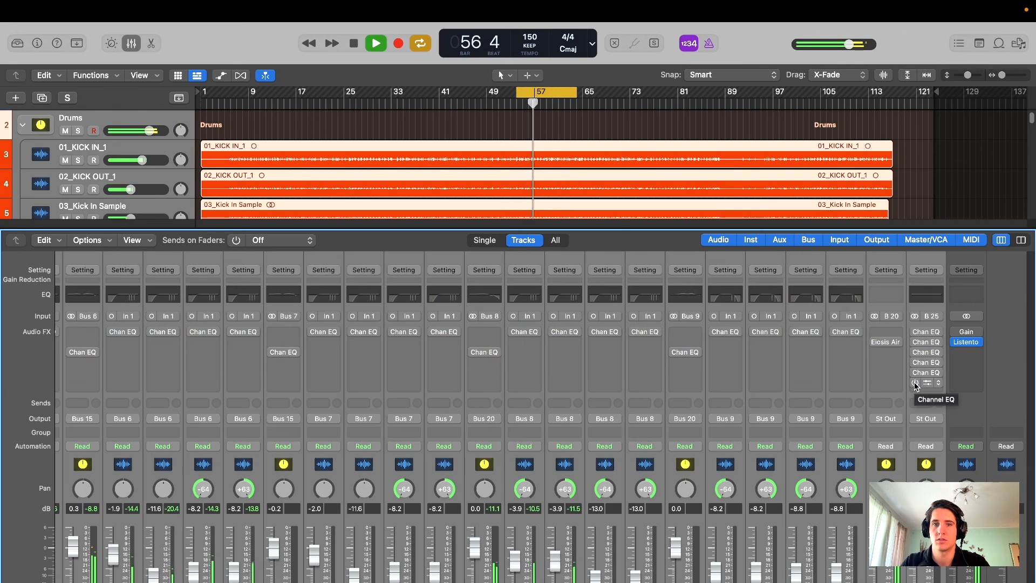
drag(916, 384, 918, 331)
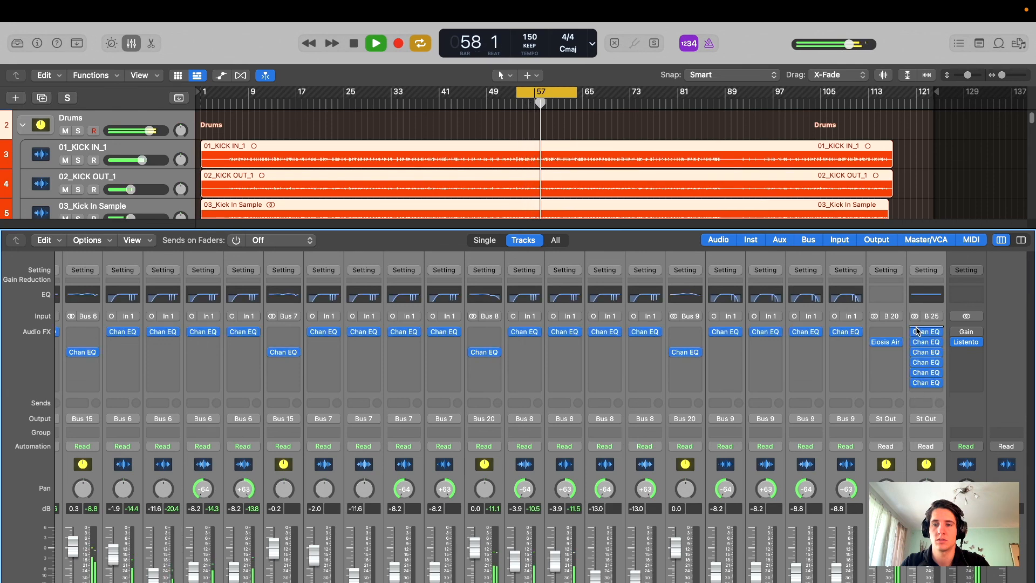